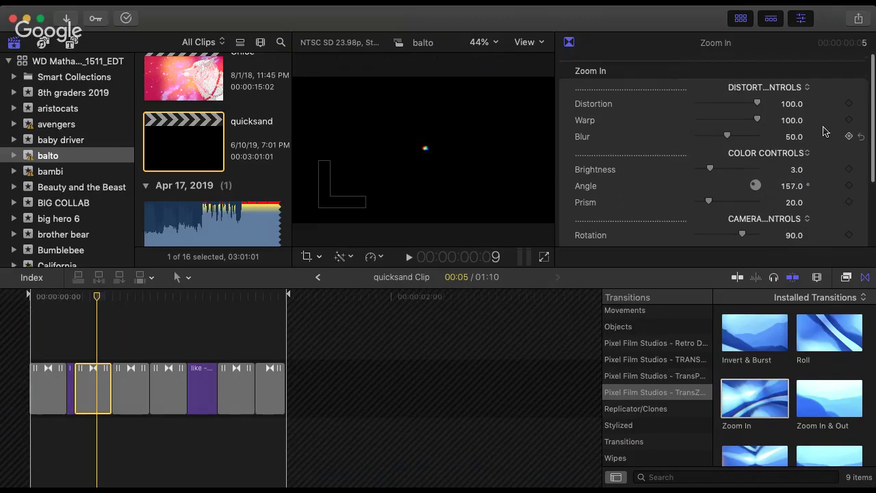
- Set the Rotation of the selected second Zoom In transition to -90
{"action": "scroll", "coordinate": [830, 118], "scroll_direction": "up", "scroll_amount": 2}
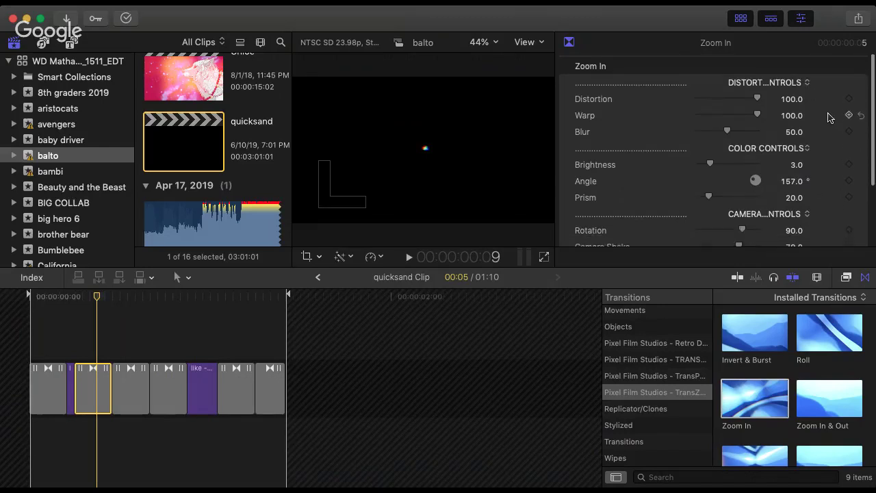
{"action": "scroll", "coordinate": [748, 218], "scroll_direction": "down", "scroll_amount": 1}
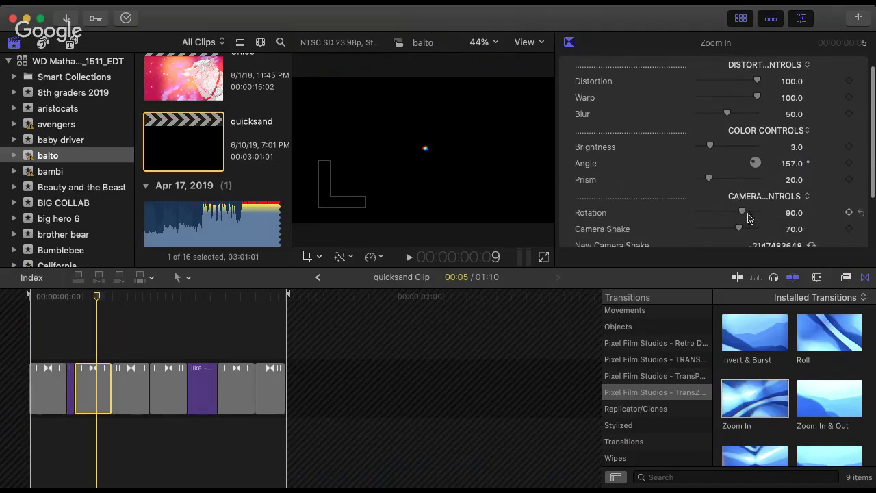
{"action": "left_click", "coordinate": [787, 212]}
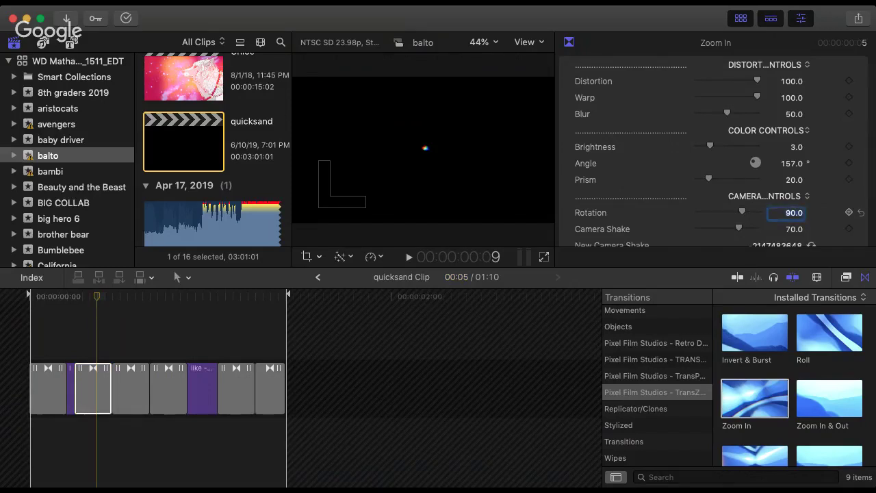
{"action": "type", "text": "-90"}
{"action": "key", "text": "Return"}
- Play the sequence from the start, scrub back to the third transition, and check the settings of the fourth Zoom In transition
{"action": "left_click", "coordinate": [36, 299]}
{"action": "key", "text": "space"}
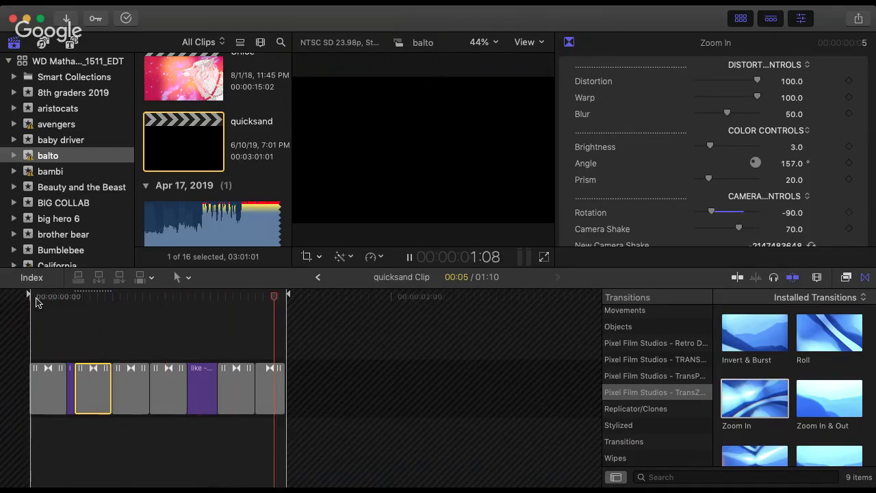
{"action": "left_click", "coordinate": [52, 299]}
{"action": "key", "text": "space"}
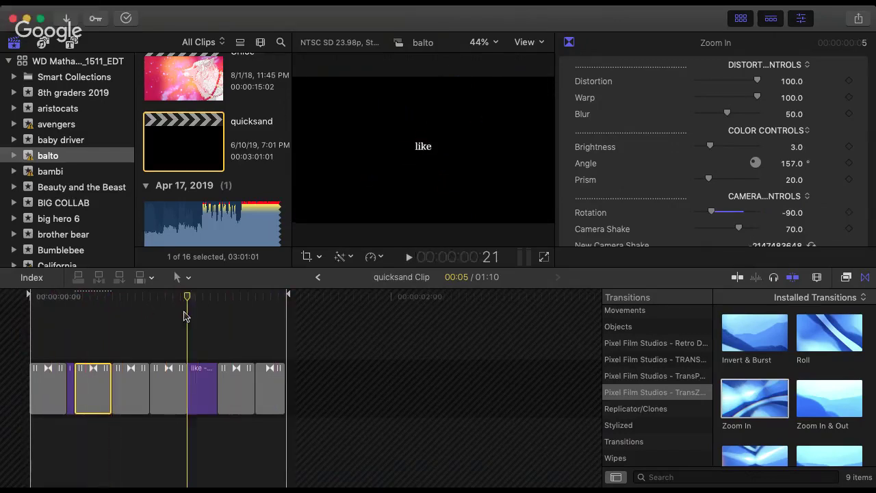
{"action": "left_click_drag", "start_coordinate": [189, 323], "coordinate": [134, 321]}
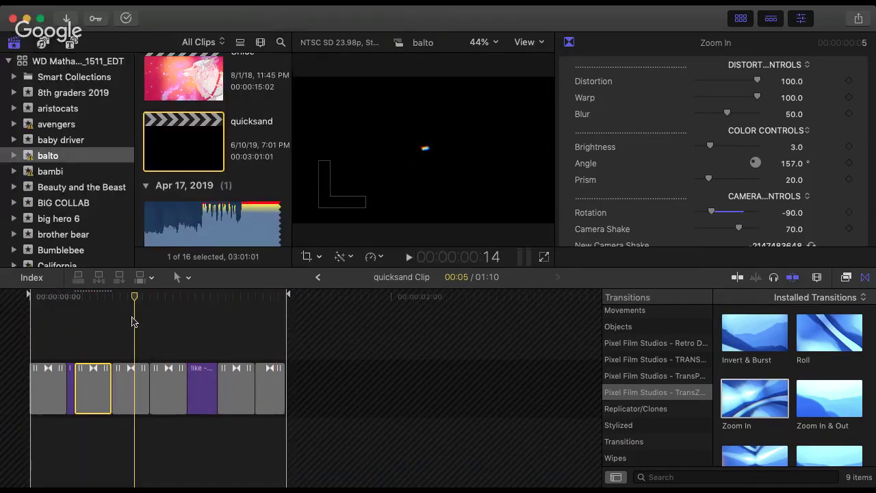
{"action": "left_click", "coordinate": [170, 373]}
{"action": "left_click", "coordinate": [171, 299]}
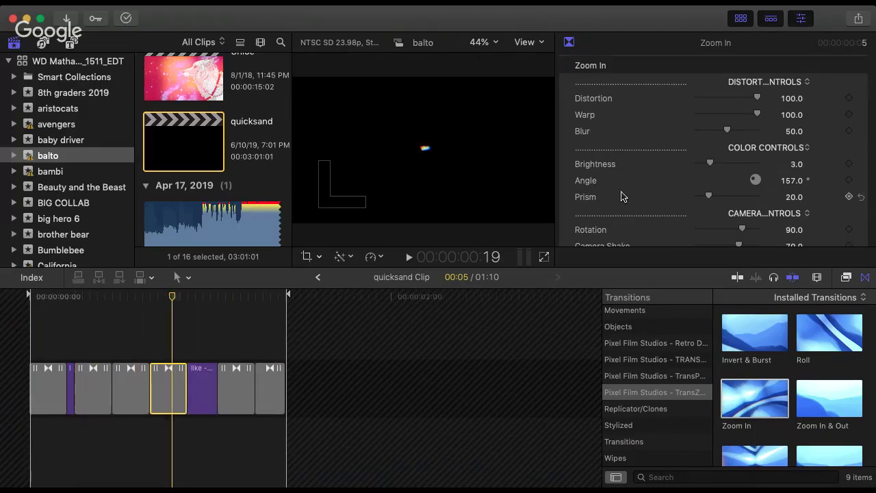
- Set Brightness to 1.0 and Prism to 10.33 on the first Zoom In transition
{"action": "left_click", "coordinate": [24, 331]}
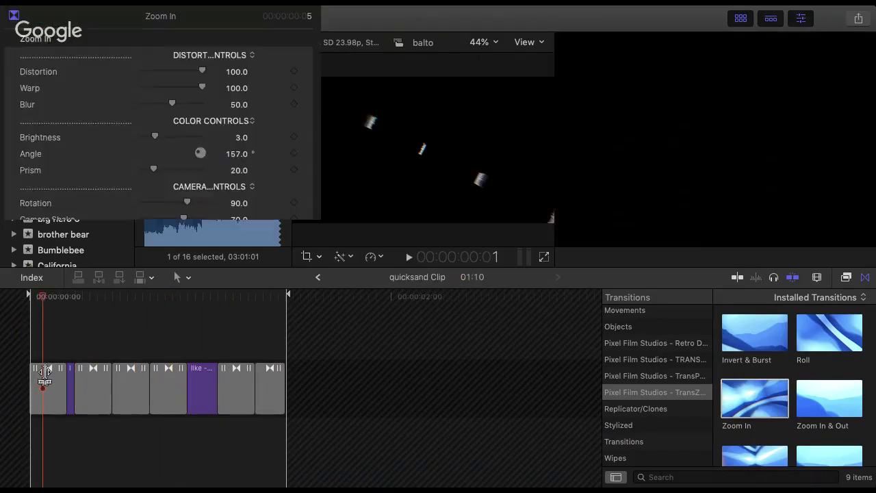
{"action": "left_click", "coordinate": [43, 375]}
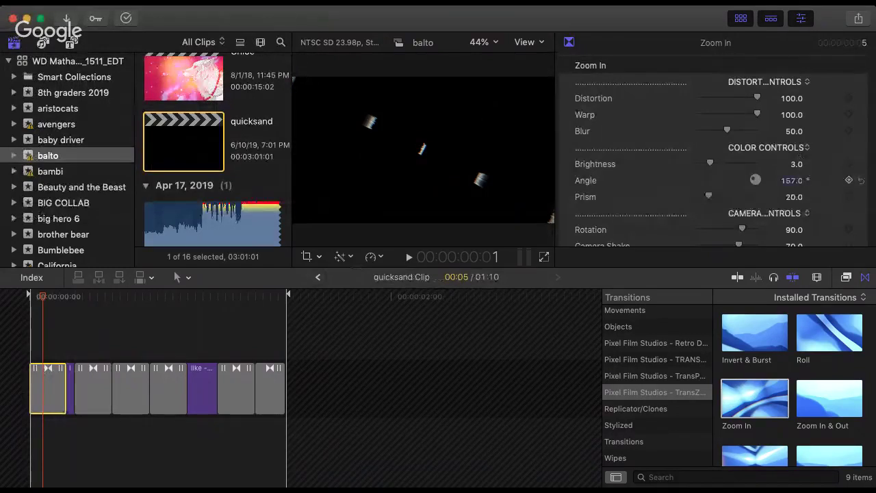
{"action": "left_click_drag", "start_coordinate": [708, 199], "coordinate": [699, 199]}
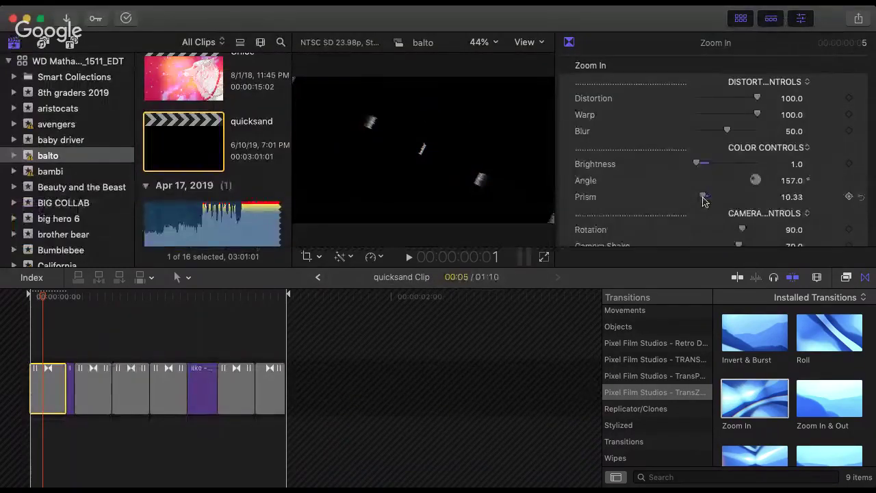
- Set the first transition's Distortion, Warp and Camera Shake to 0 and its Blur to 52.08
{"action": "left_click_drag", "start_coordinate": [698, 100], "coordinate": [657, 119]}
{"action": "mouse_move", "coordinate": [727, 131]}
{"action": "left_mouse_down"}
{"action": "mouse_move", "coordinate": [689, 133]}
{"action": "mouse_move", "coordinate": [762, 137]}
{"action": "mouse_move", "coordinate": [728, 134]}
{"action": "left_mouse_up"}
{"action": "scroll", "coordinate": [658, 215], "scroll_direction": "down", "scroll_amount": 1}
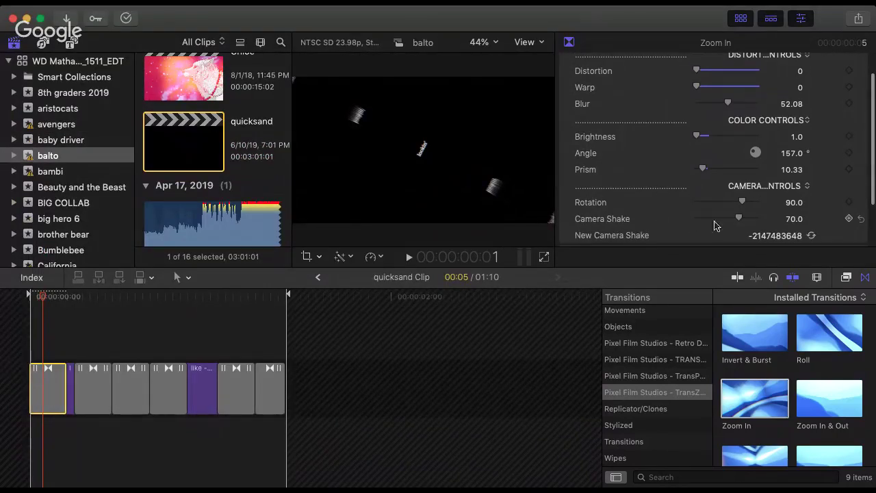
{"action": "left_click_drag", "start_coordinate": [742, 221], "coordinate": [671, 221]}
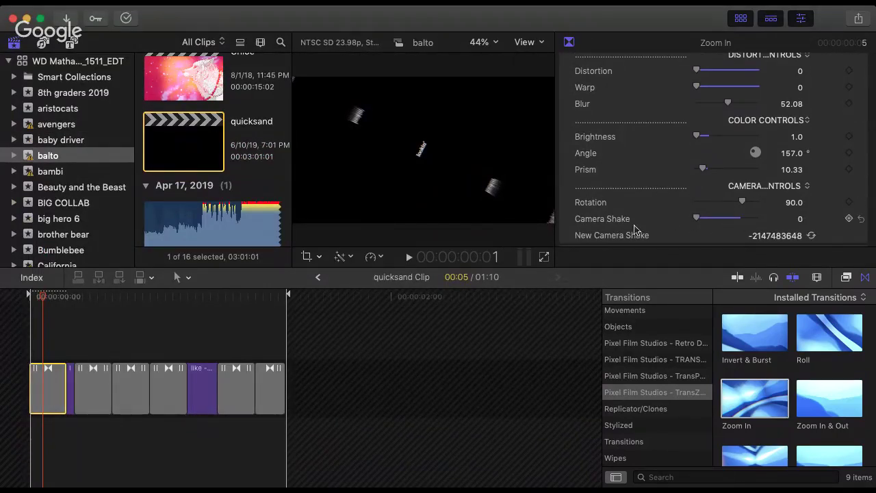
{"action": "scroll", "coordinate": [635, 230], "scroll_direction": "down", "scroll_amount": 3}
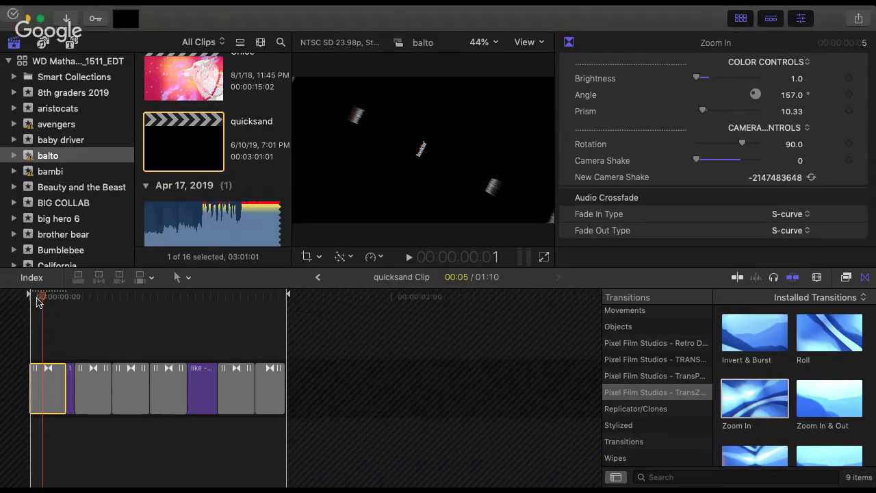
- Play back the sequence from the start to check the first transition, and place the playhead within the second transition
{"action": "left_click", "coordinate": [30, 296]}
{"action": "key", "text": "space"}
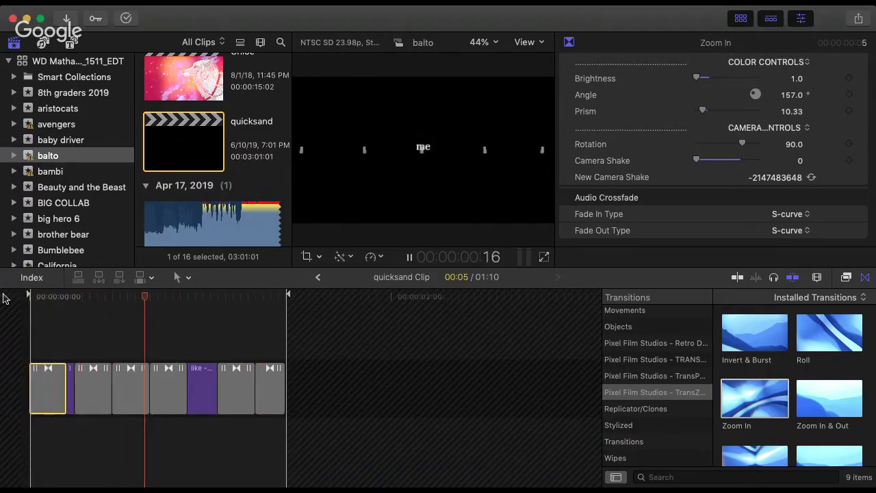
{"action": "key", "text": "space"}
{"action": "left_click", "coordinate": [96, 309]}
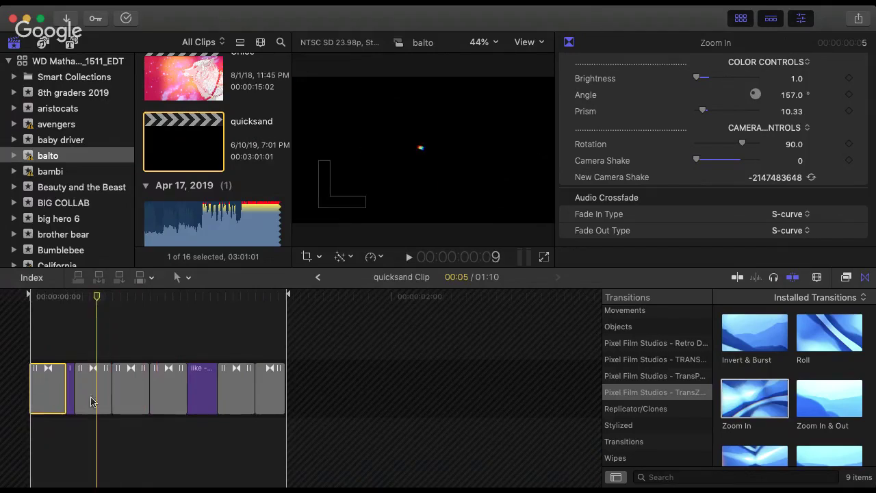
- Shorten the third and fifth Zoom In transitions from their starts so more of the preceding title clips remains
{"action": "left_click", "coordinate": [134, 405]}
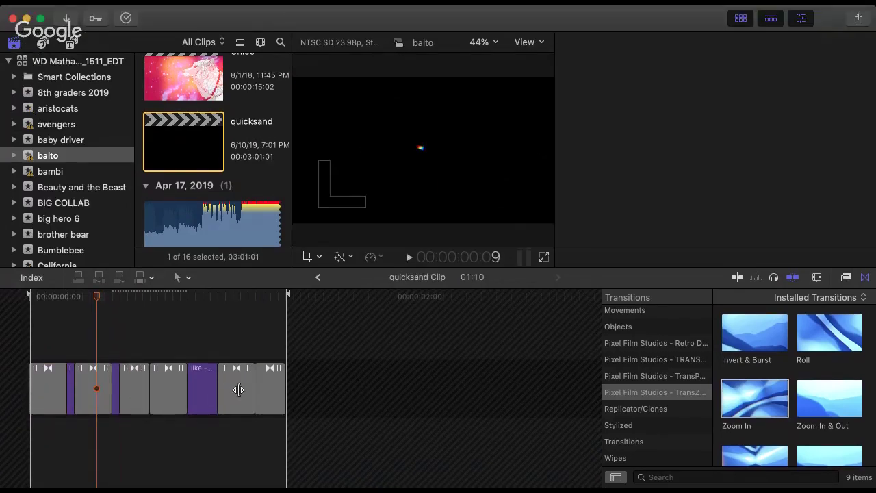
{"action": "left_click_drag", "start_coordinate": [238, 390], "coordinate": [239, 393]}
- Set Distortion and Warp to 0 and Blur to 80.27 on the second Zoom In transition, and lower its Prism
{"action": "left_click", "coordinate": [102, 387]}
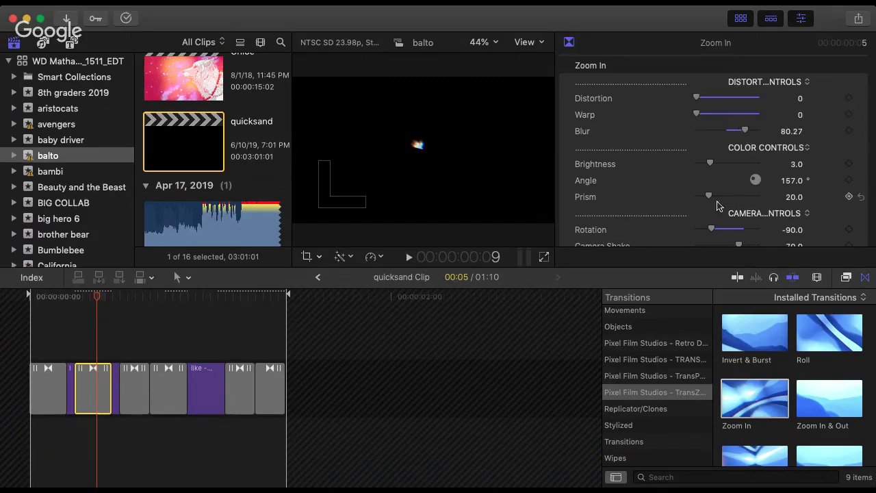
{"action": "left_click_drag", "start_coordinate": [707, 198], "coordinate": [652, 202]}
- Set Prism to 15 on both the first and the second Zoom In transitions
{"action": "left_click", "coordinate": [49, 375]}
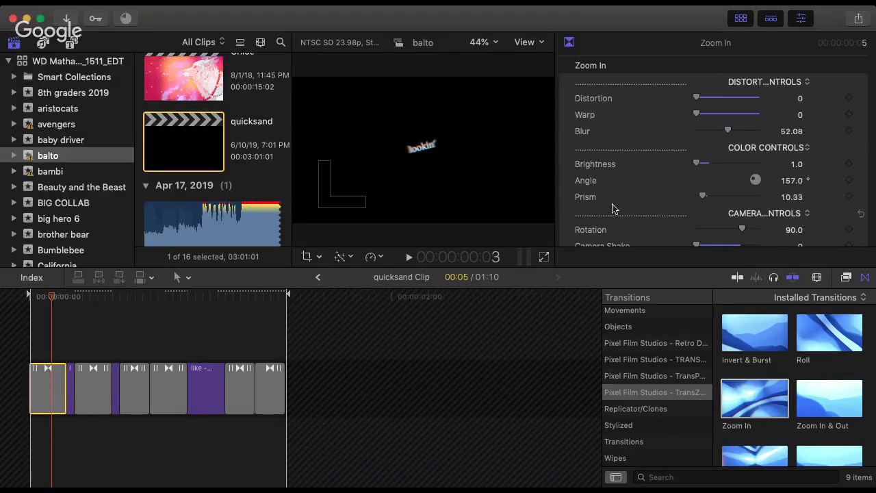
{"action": "left_click", "coordinate": [791, 197]}
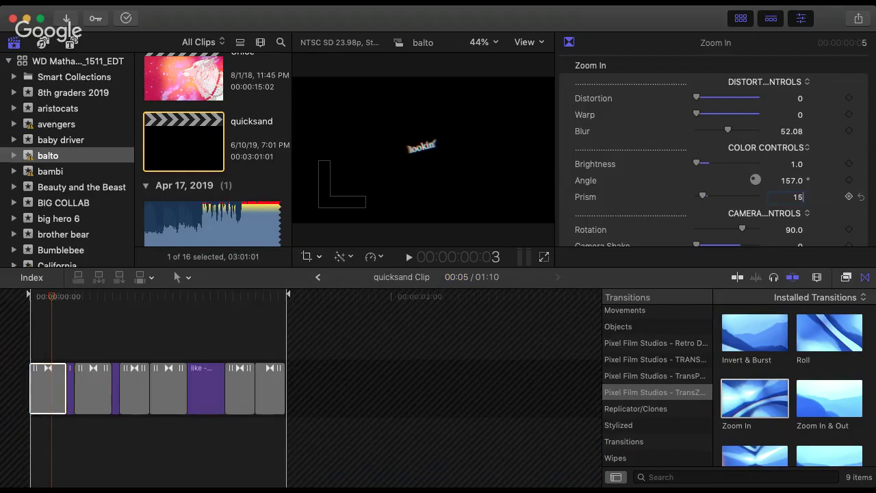
{"action": "key", "text": "Return"}
{"action": "left_click", "coordinate": [96, 383]}
{"action": "left_click", "coordinate": [794, 196]}
{"action": "type", "text": "15"}
{"action": "key", "text": "Return"}
- Check the first transition's Blur, set the second transition's Blur to 50, and play the sequence from the start
{"action": "left_click", "coordinate": [46, 399]}
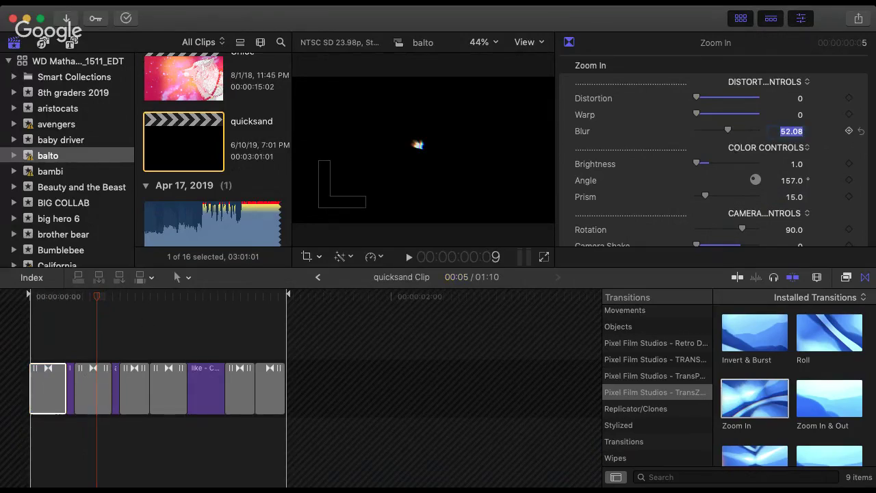
{"action": "left_click", "coordinate": [98, 393]}
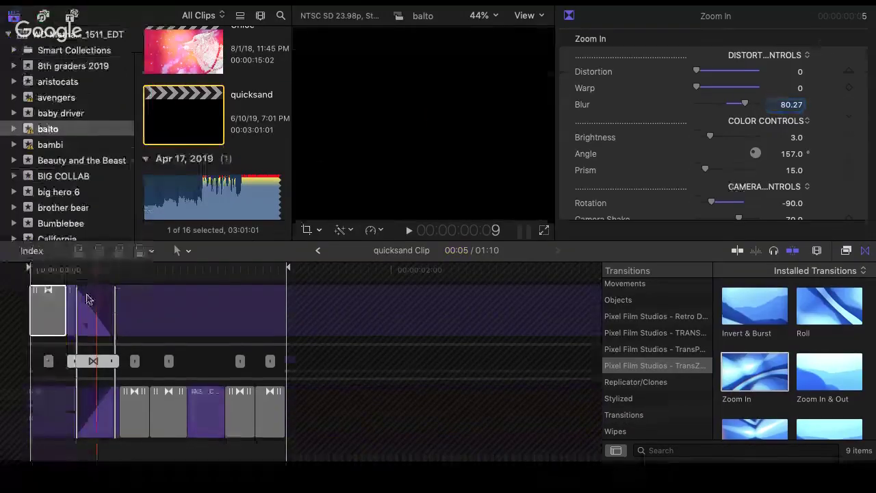
{"action": "left_click", "coordinate": [97, 296]}
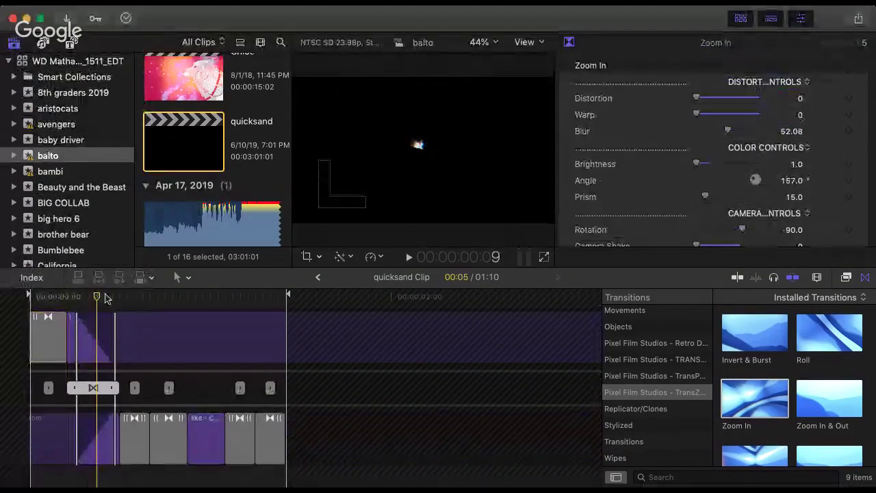
{"action": "left_click", "coordinate": [106, 392]}
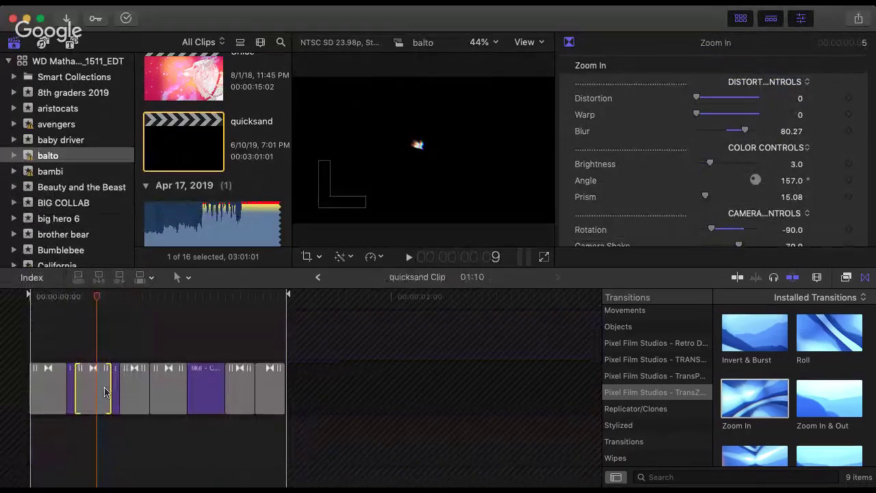
{"action": "left_click", "coordinate": [92, 393]}
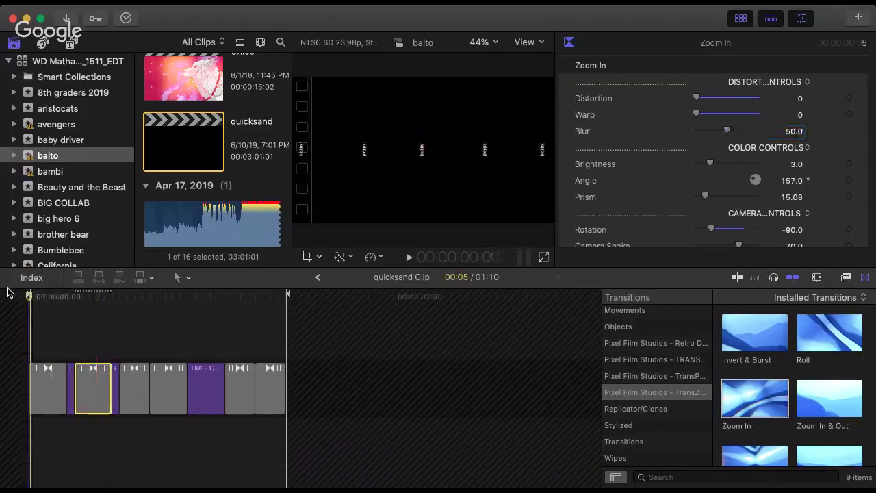
{"action": "key", "text": "space"}
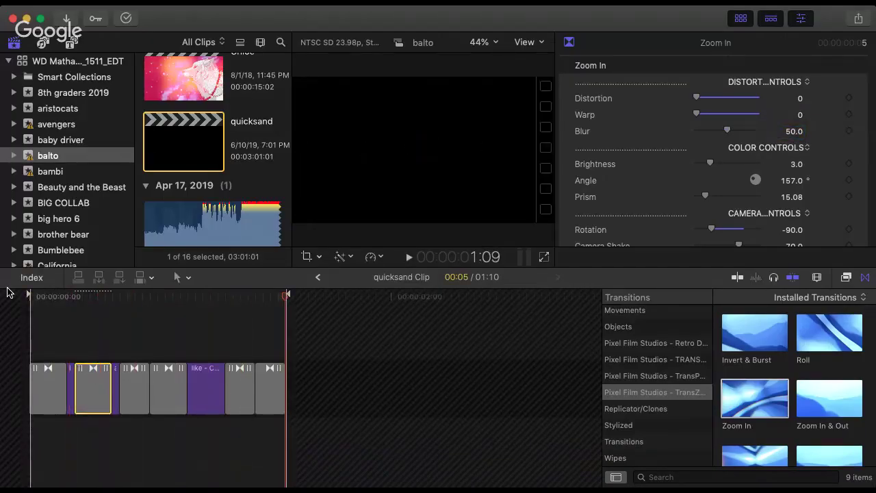
- Apply the first Zoom In transition's settings to the fourth and sixth transitions, and play back the sequence
{"action": "left_click", "coordinate": [176, 400]}
{"action": "left_click", "coordinate": [264, 393]}
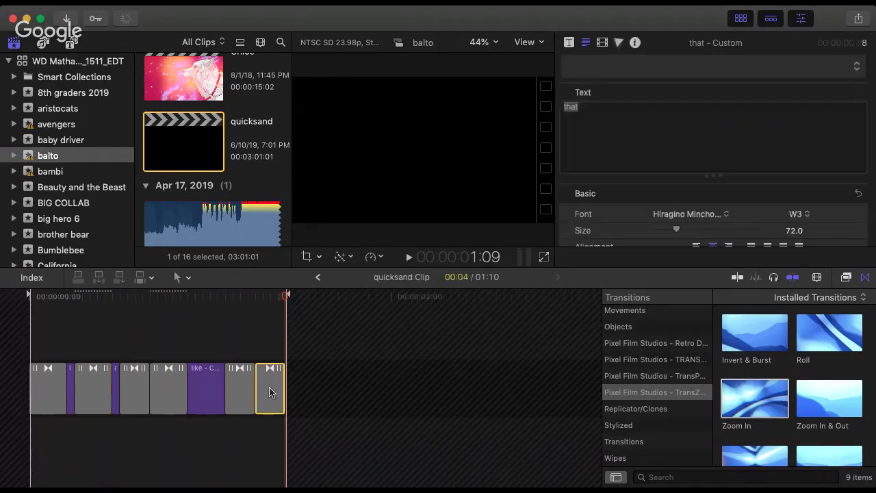
{"action": "key", "text": "space"}
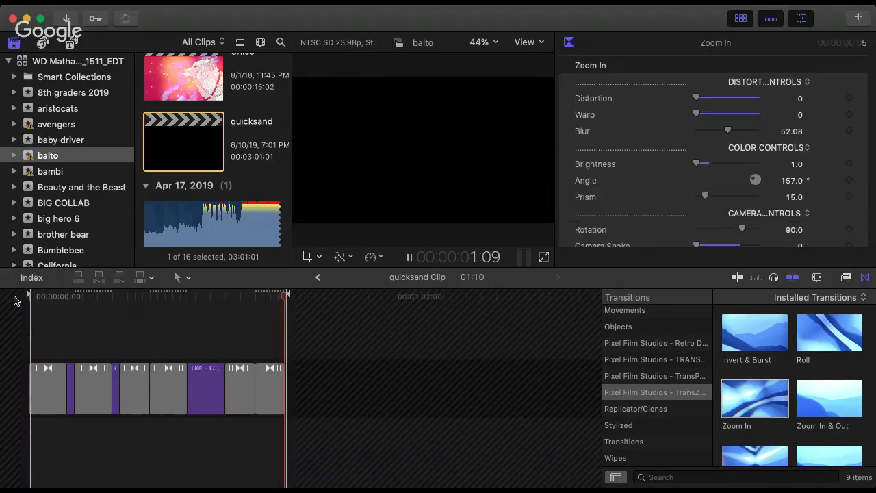
- Replay the last transition and play the whole sequence again from the start
{"action": "left_click", "coordinate": [251, 297]}
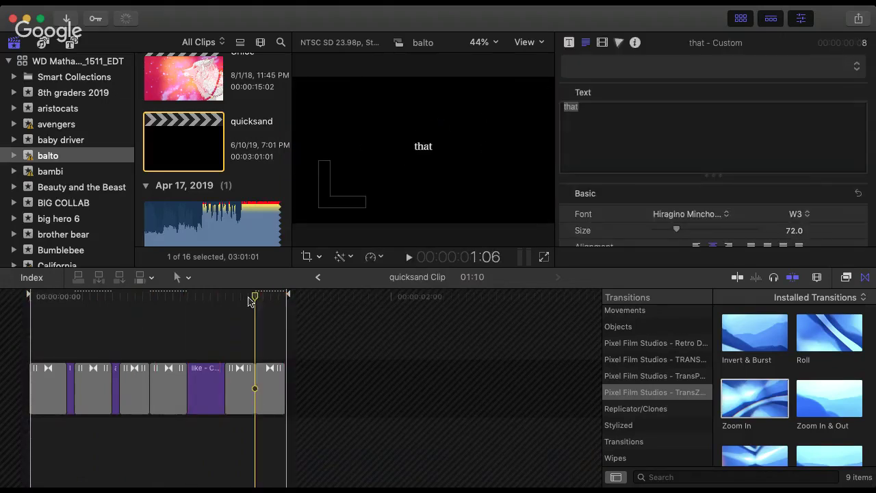
{"action": "key", "text": "space"}
{"action": "key", "text": "space"}
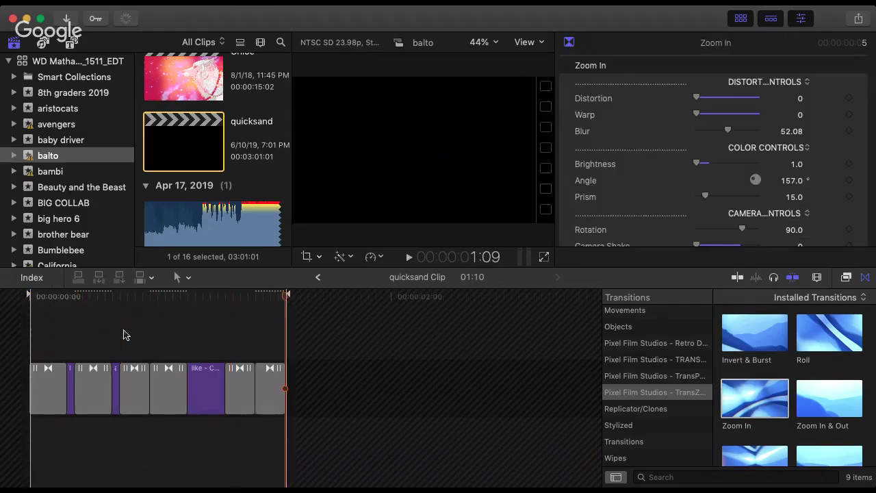
{"action": "left_click_drag", "start_coordinate": [236, 297], "coordinate": [4, 358]}
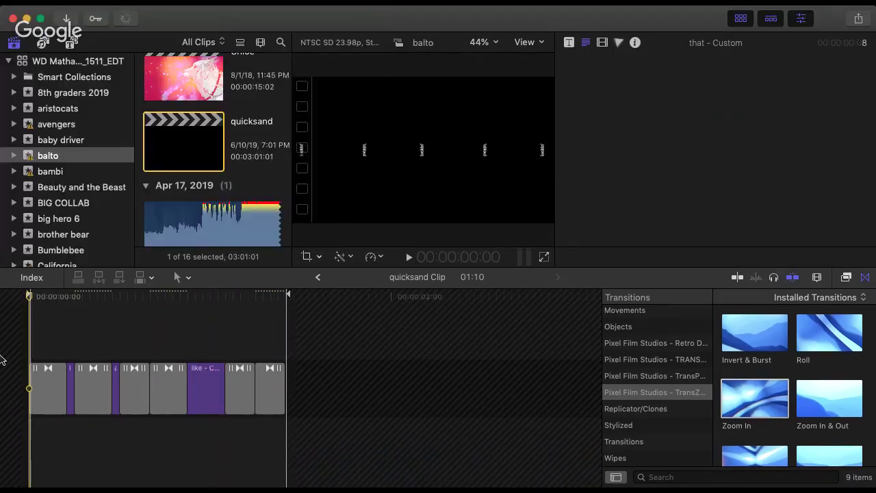
{"action": "key", "text": "space"}
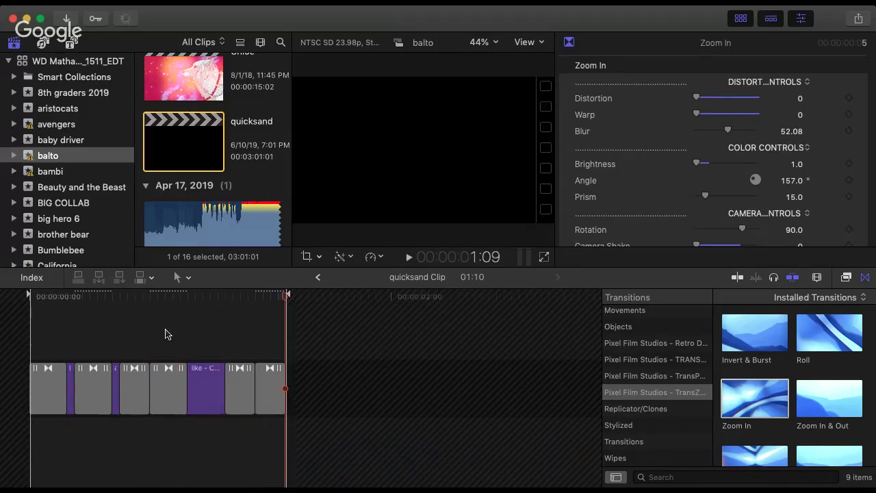
- Scrub through the sequence at a smaller timeline scale, play it from the first transition, and replay its final part
{"action": "key", "text": "super+equal"}
{"action": "key", "text": "super+equal"}
{"action": "key", "text": "super+equal"}
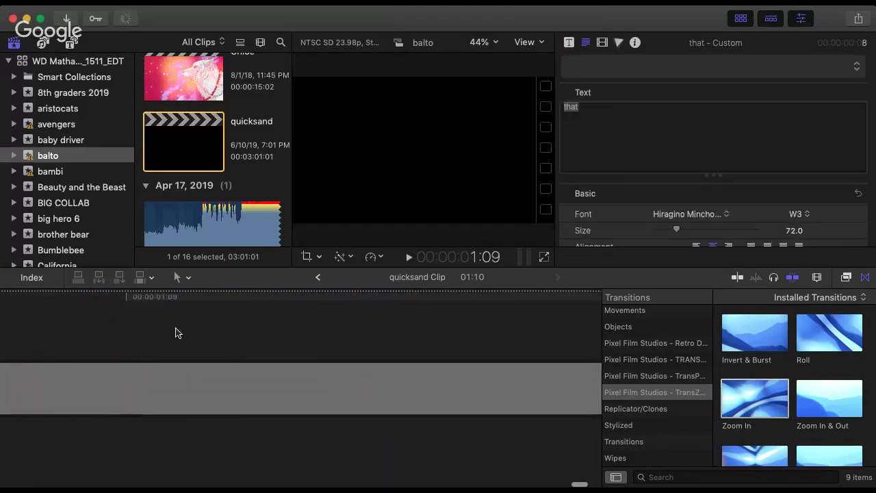
{"action": "key", "text": "super+minus"}
{"action": "key", "text": "super+minus"}
{"action": "key", "text": "super+minus"}
{"action": "left_click", "coordinate": [94, 296]}
{"action": "left_click_drag", "start_coordinate": [94, 296], "coordinate": [165, 289]}
{"action": "key", "text": "space"}
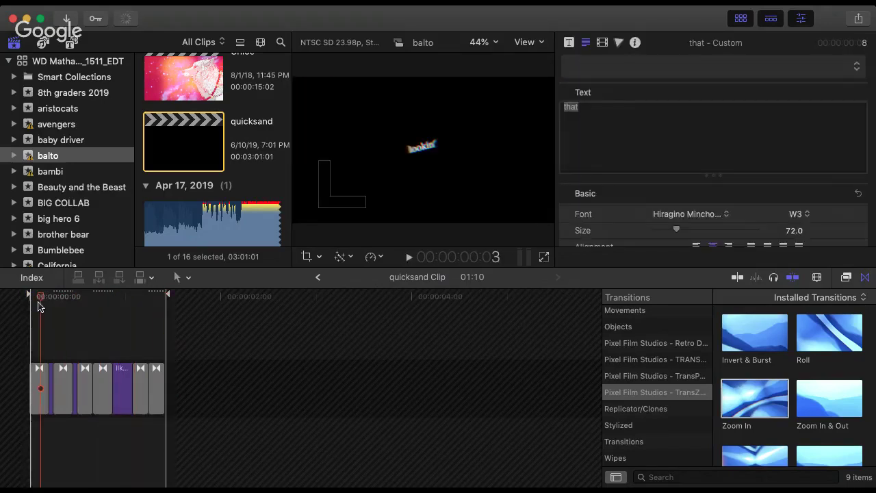
{"action": "key", "text": "space"}
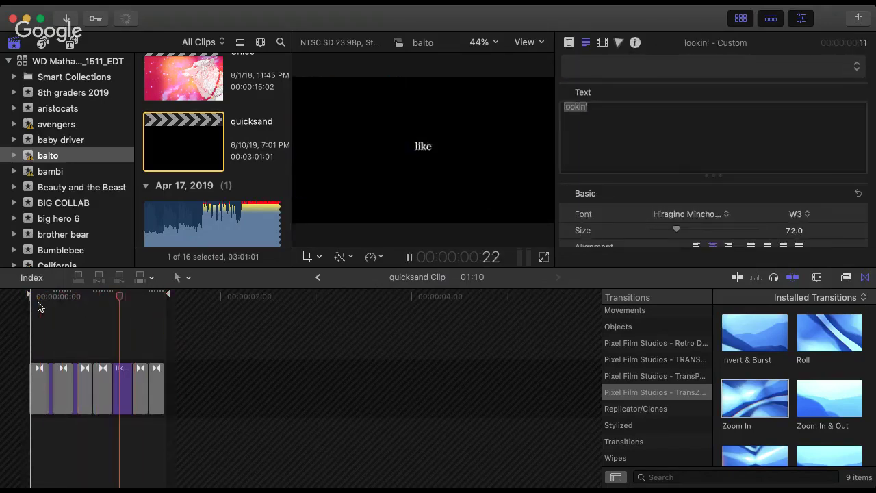
{"action": "left_click", "coordinate": [135, 296]}
{"action": "key", "text": "space"}
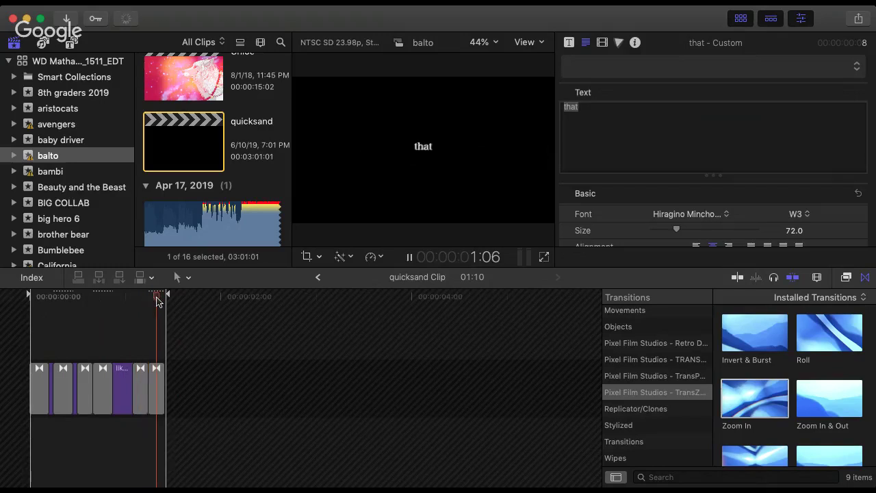
- Return to the quicksand project, play back the section under the quicksand Clip, and scrub over the clip's ending
{"action": "left_click", "coordinate": [316, 276]}
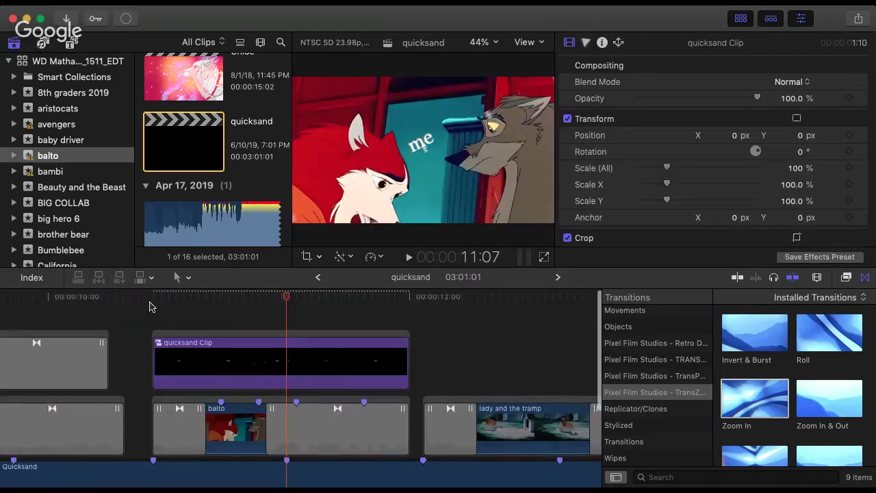
{"action": "left_click", "coordinate": [151, 306]}
{"action": "key", "text": "space"}
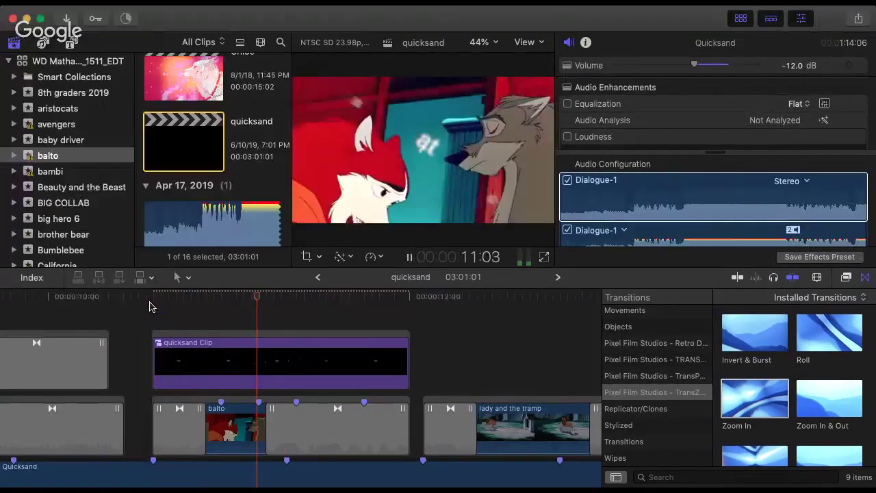
{"action": "key", "text": "space"}
{"action": "left_click_drag", "start_coordinate": [354, 296], "coordinate": [144, 320]}
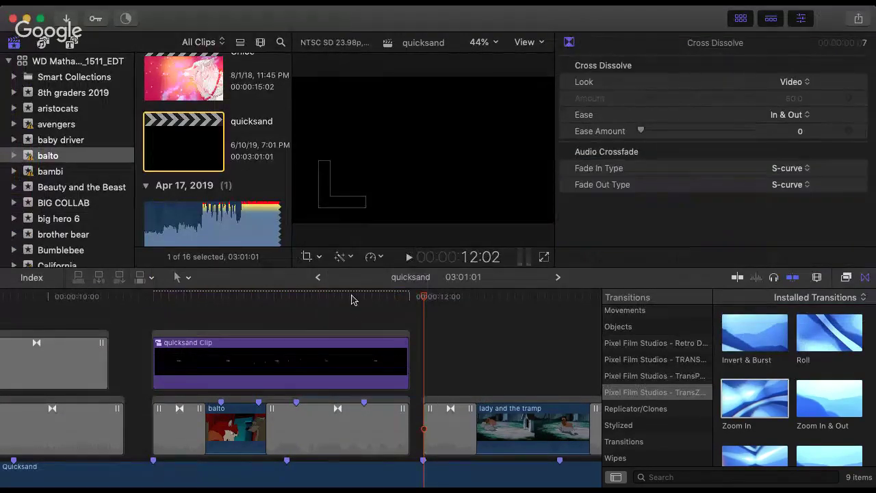
{"action": "key", "text": "space"}
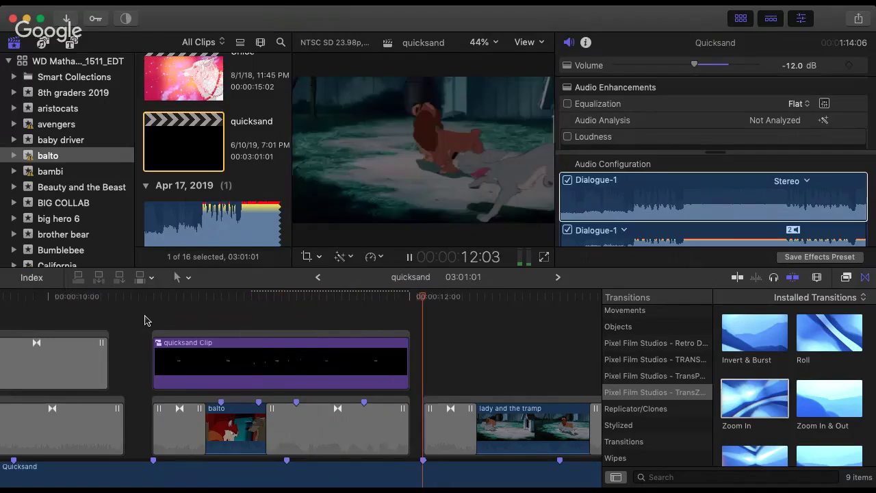
{"action": "key", "text": "space"}
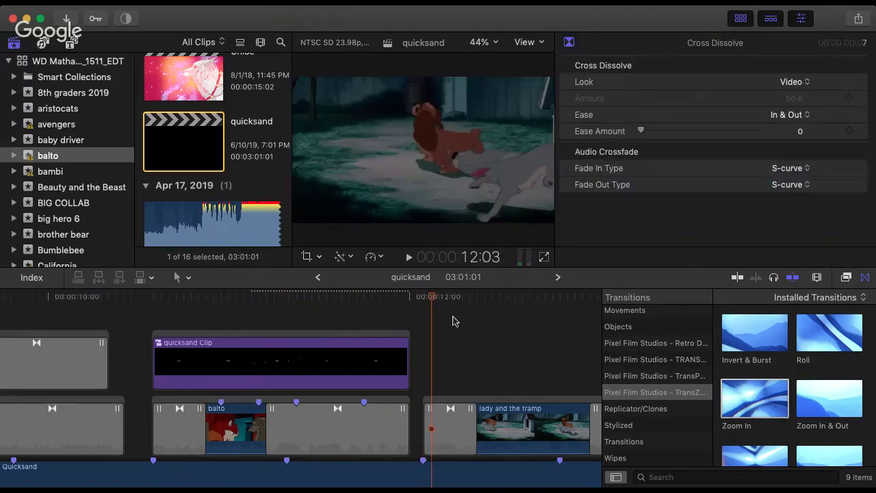
{"action": "left_click_drag", "start_coordinate": [379, 296], "coordinate": [354, 297]}
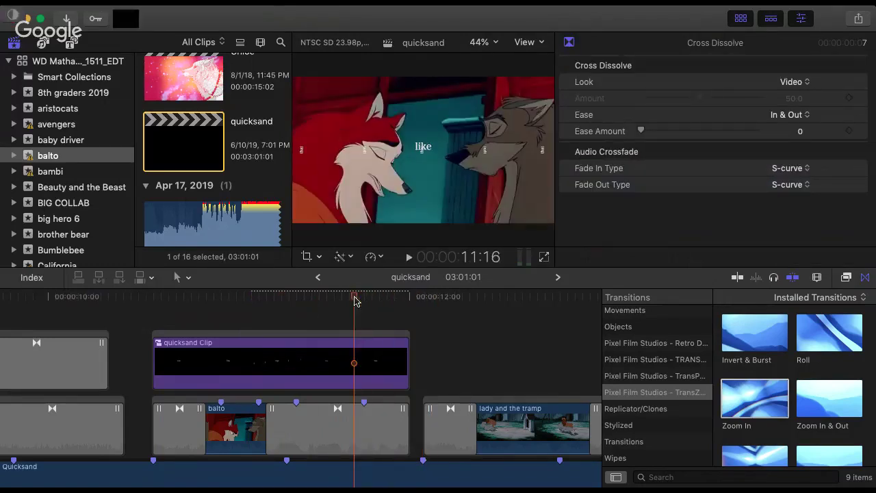
- Open the quicksand Clip and delete the last Zoom In transition, at the end of the "that" title
{"action": "double_click", "coordinate": [335, 376]}
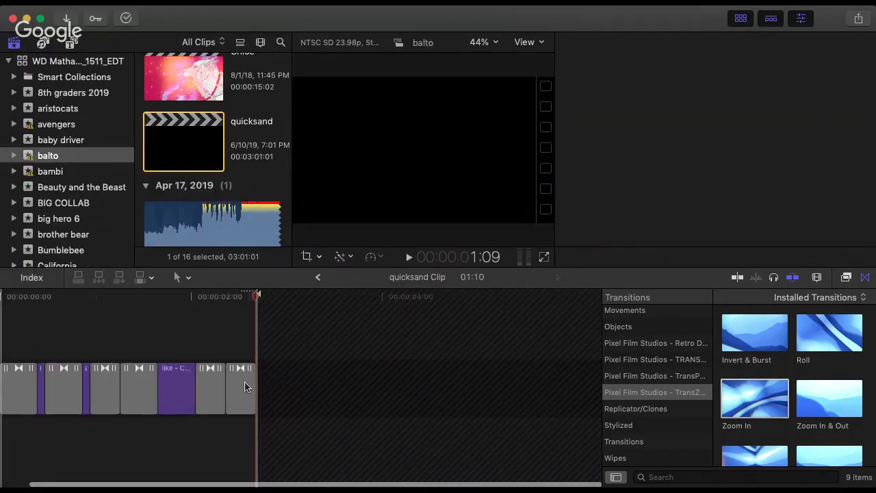
{"action": "left_click", "coordinate": [245, 387]}
{"action": "left_click", "coordinate": [230, 301]}
{"action": "left_click_drag", "start_coordinate": [250, 301], "coordinate": [232, 307]}
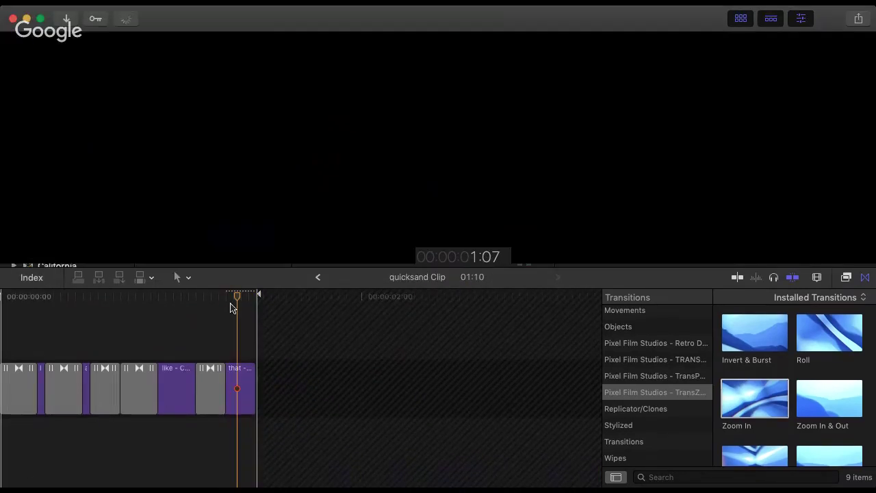
- Return to the quicksand project and add the balto clip's ending Cross Dissolve to the end of the quicksand Clip
{"action": "left_click", "coordinate": [318, 277]}
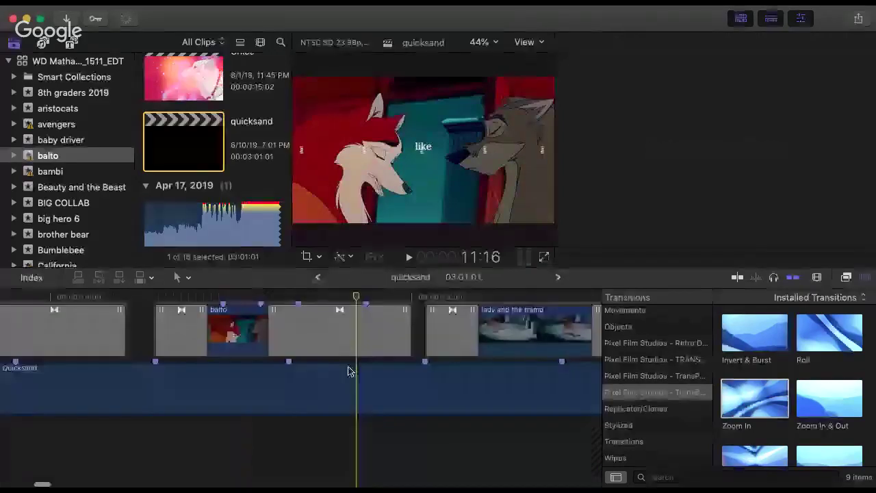
{"action": "left_click", "coordinate": [372, 387]}
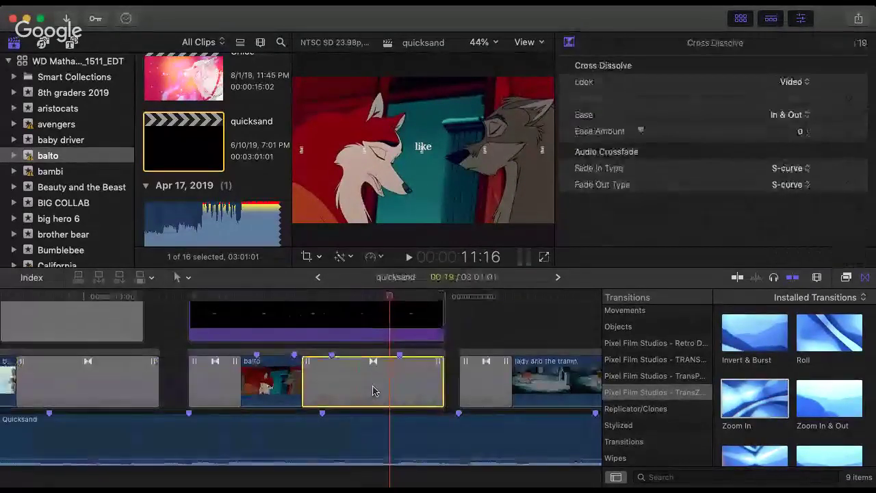
{"action": "left_click", "coordinate": [440, 324]}
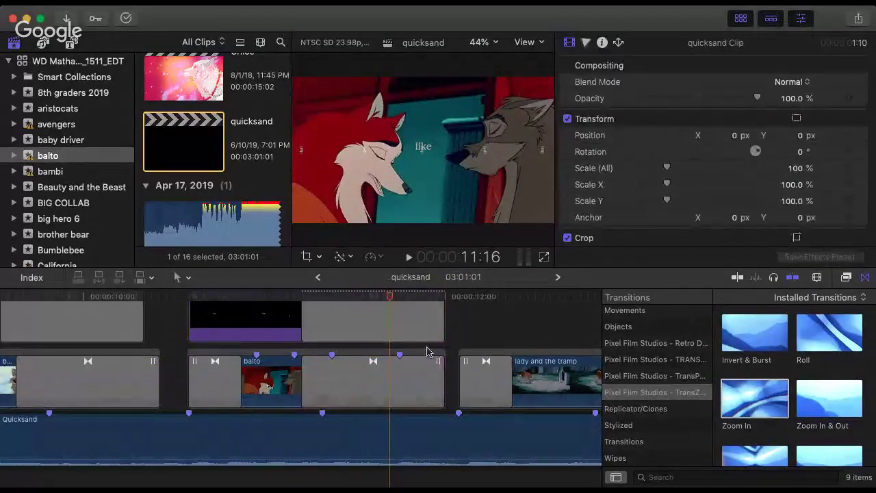
- Play back the quicksand Clip with its new ending transition, including once from the preceding "like that" title, and scrub over the ending
{"action": "left_click_drag", "start_coordinate": [287, 302], "coordinate": [220, 305]}
{"action": "key", "text": "space"}
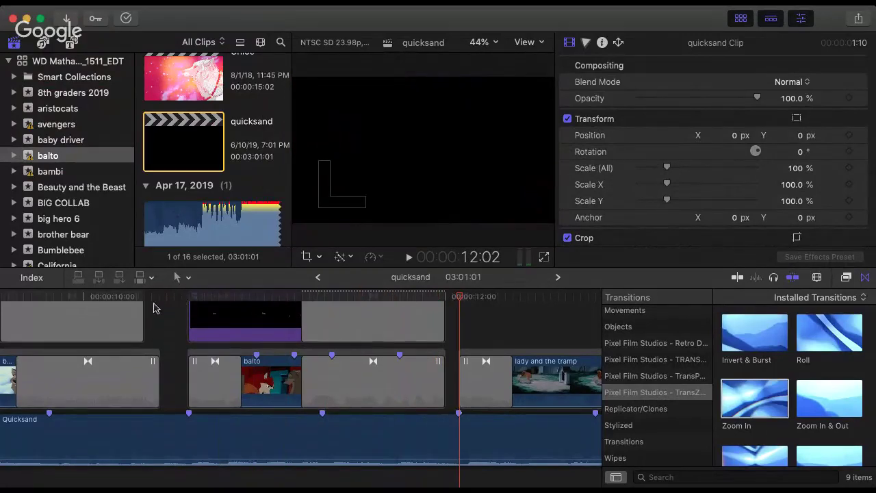
{"action": "scroll", "coordinate": [153, 308], "scroll_direction": "left", "scroll_amount": 5}
{"action": "left_click", "coordinate": [37, 294]}
{"action": "key", "text": "space"}
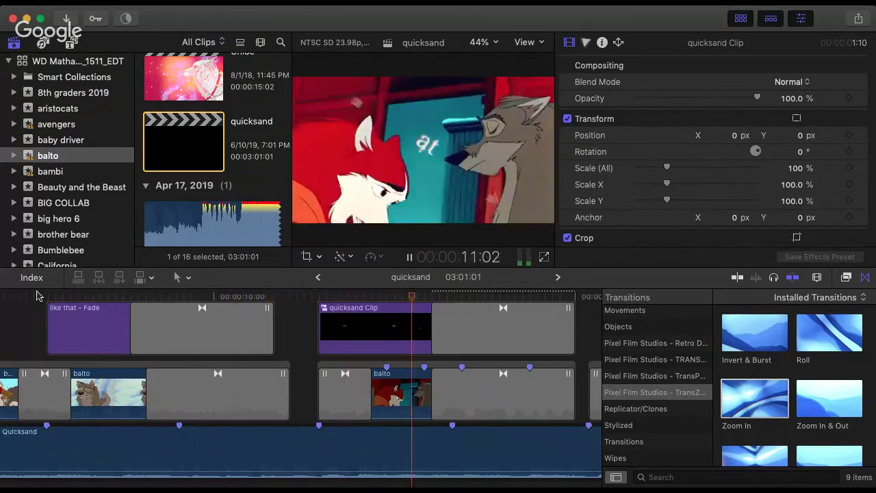
{"action": "key", "text": "space"}
{"action": "scroll", "coordinate": [439, 361], "scroll_direction": "right", "scroll_amount": 10}
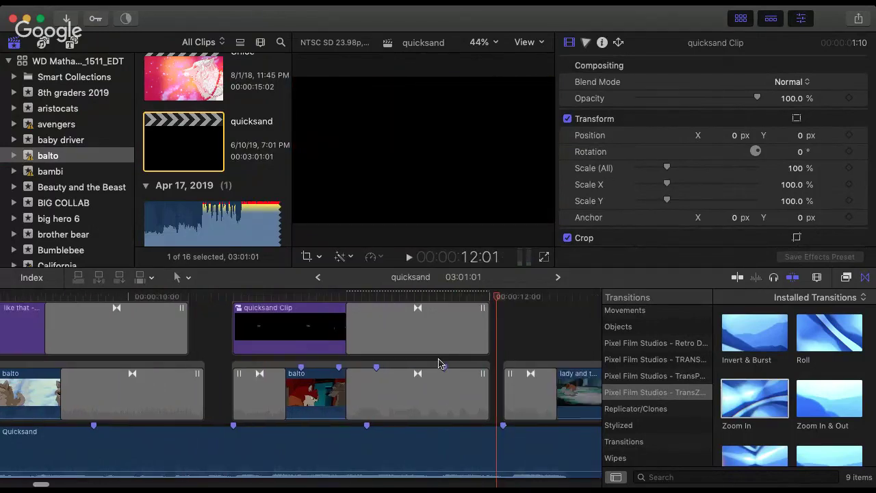
{"action": "left_click_drag", "start_coordinate": [352, 296], "coordinate": [387, 295]}
- Combine the five titles "you", "ain't", "gonna", "like" and "that" above the lady and the tramp clip into a compound clip
{"action": "scroll", "coordinate": [388, 331], "scroll_direction": "right", "scroll_amount": 3}
{"action": "scroll", "coordinate": [388, 330], "scroll_direction": "right", "scroll_amount": 20}
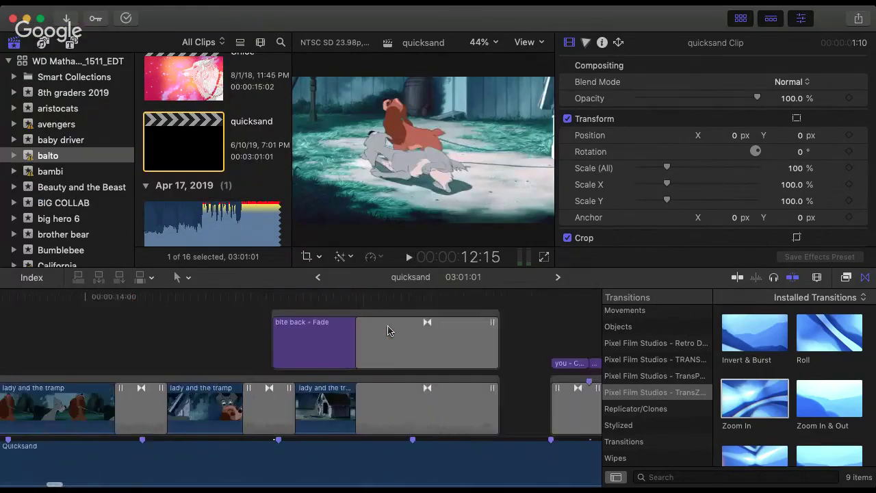
{"action": "left_click_drag", "start_coordinate": [378, 388], "coordinate": [171, 383]}
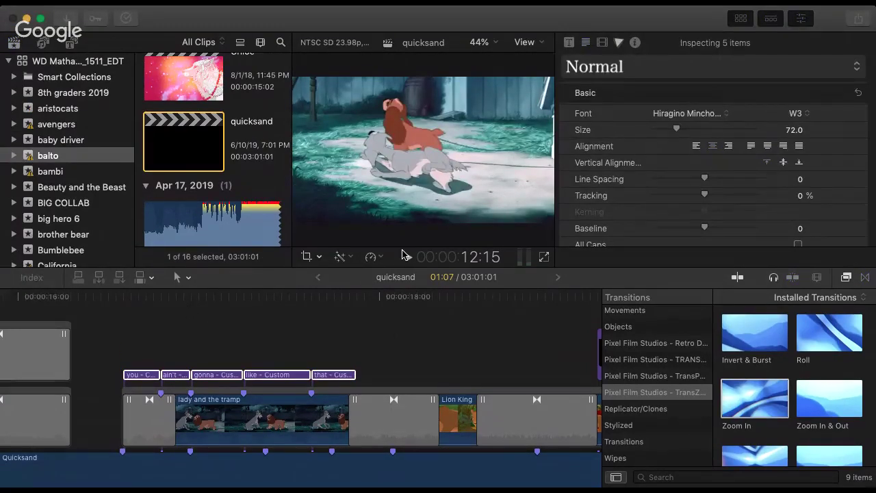
{"action": "key", "text": "Return"}
{"action": "scroll", "coordinate": [143, 333], "scroll_direction": "left", "scroll_amount": 10}
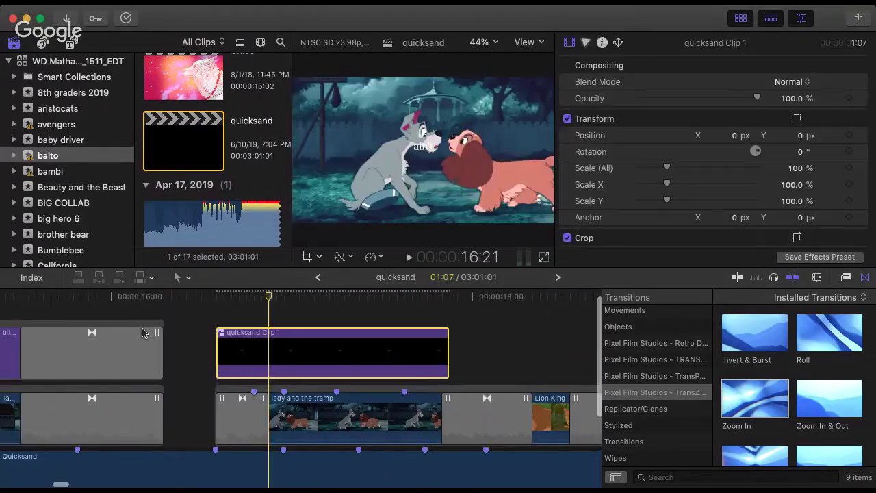
- Open the earlier quicksand Clip, copy its first Zoom In transition, and return to the quicksand project
{"action": "scroll", "coordinate": [142, 332], "scroll_direction": "left", "scroll_amount": 3}
{"action": "left_click", "coordinate": [297, 353]}
{"action": "double_click", "coordinate": [299, 358]}
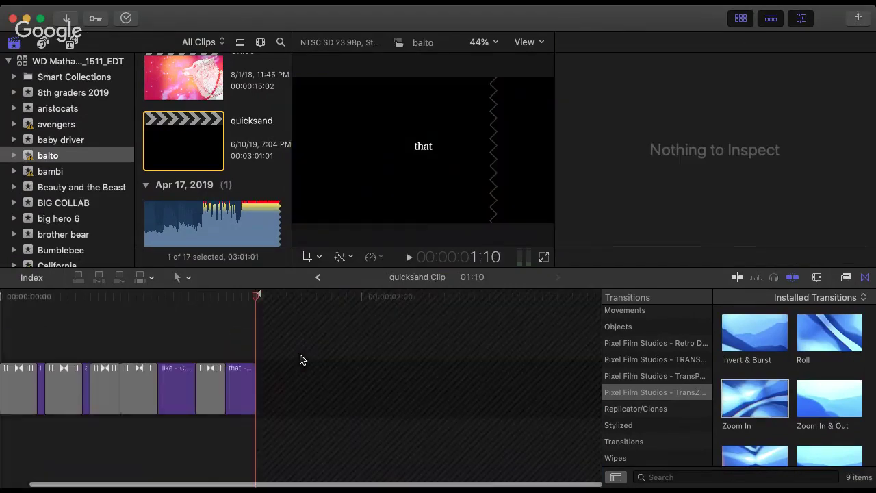
{"action": "left_click", "coordinate": [24, 386]}
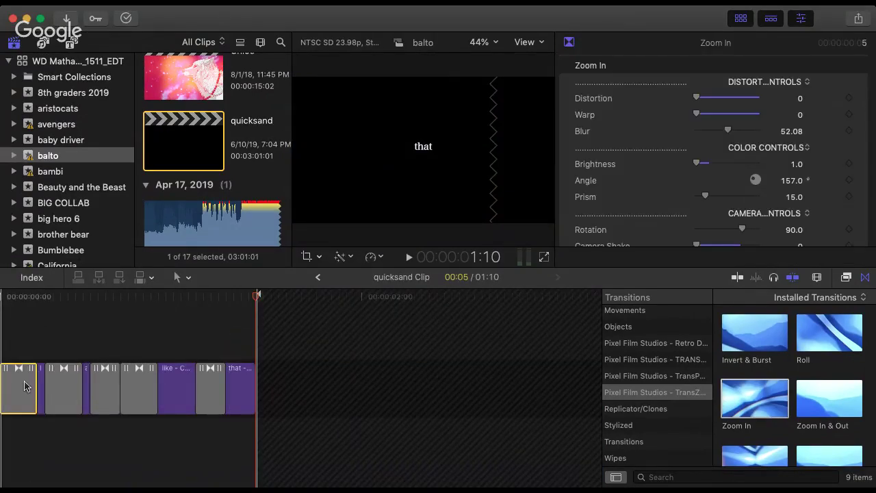
{"action": "left_click", "coordinate": [318, 276]}
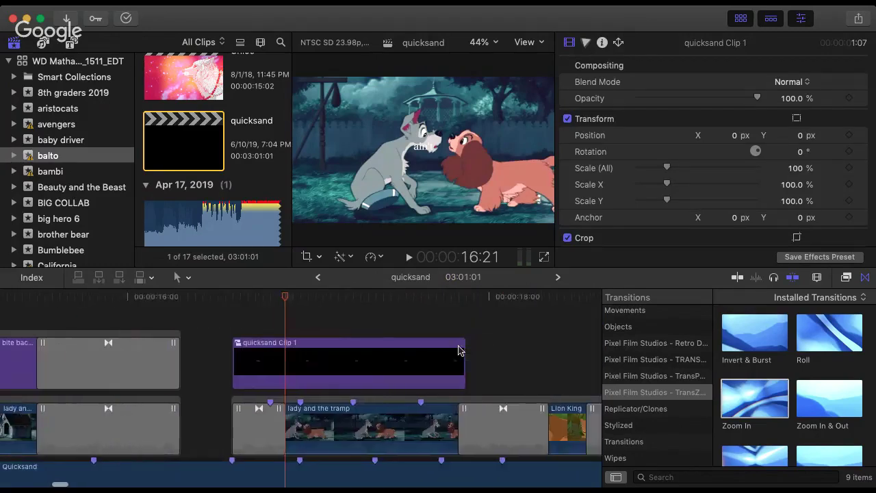
- In the new compound clip, add Zoom In transitions at the start of "you" and at the ain't–gonna, gonna–like and like–that cuts
{"action": "double_click", "coordinate": [462, 359]}
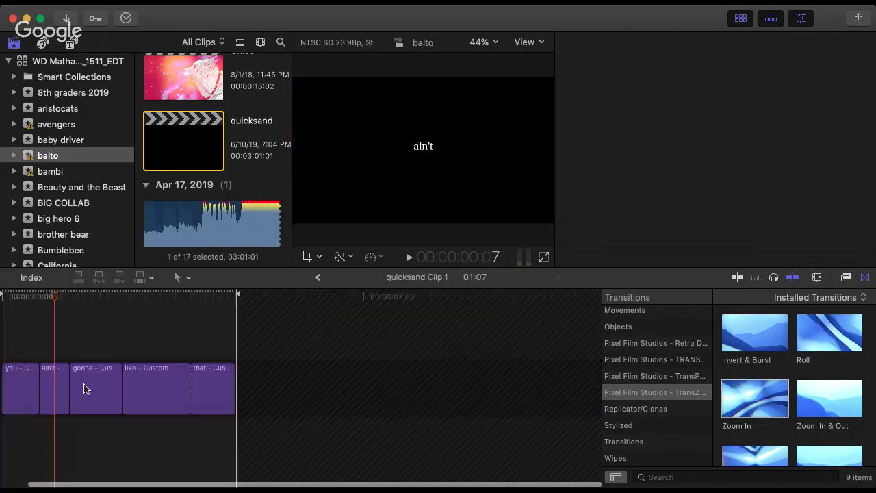
{"action": "left_click", "coordinate": [26, 387]}
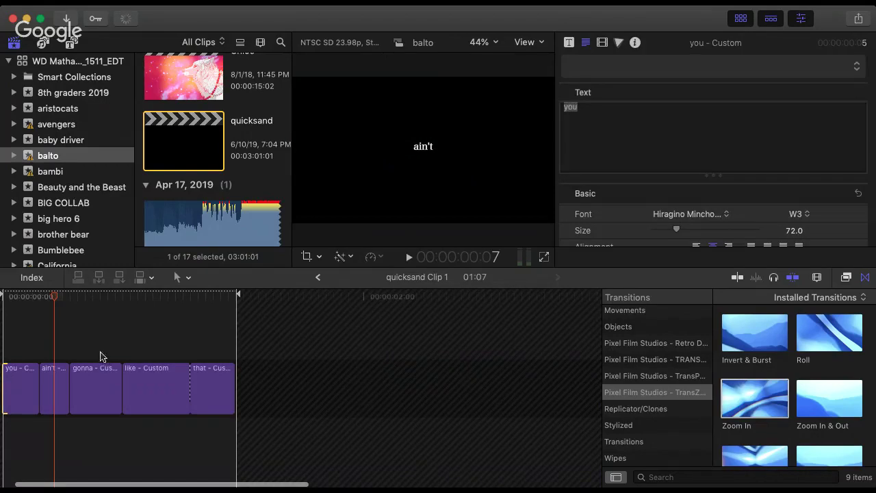
{"action": "key", "text": "super+t"}
{"action": "left_click", "coordinate": [65, 383]}
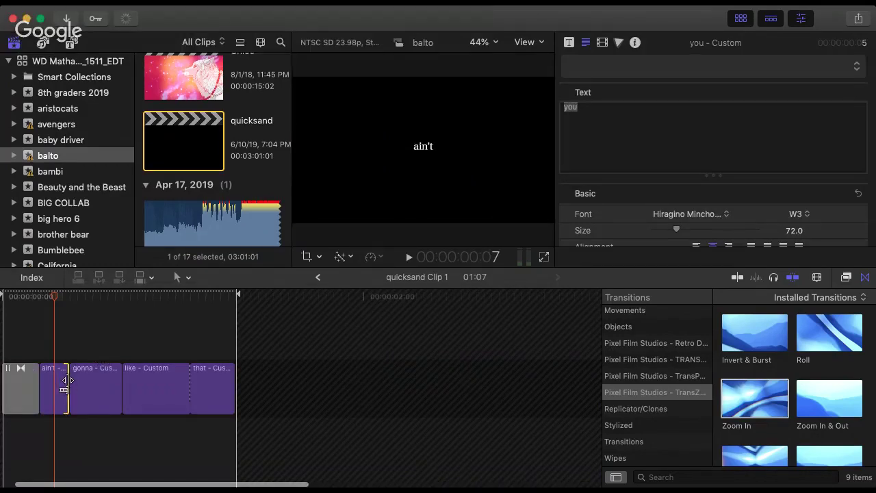
{"action": "key", "text": "super+t"}
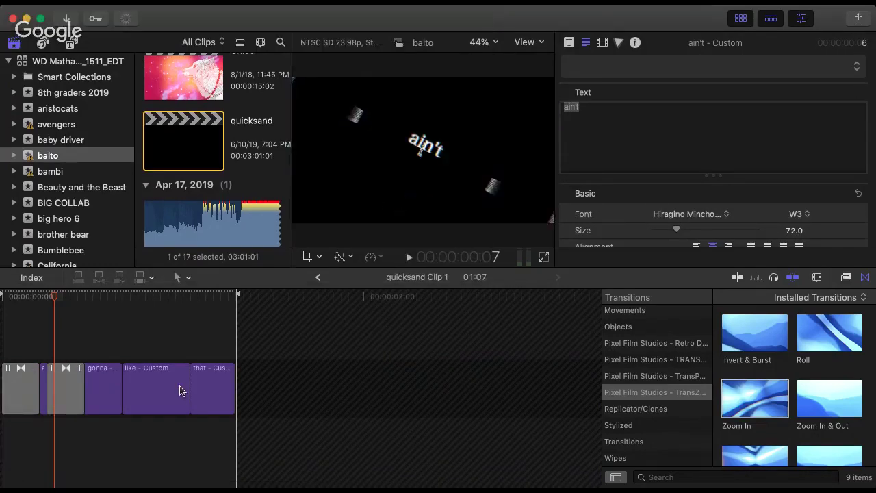
{"action": "left_click", "coordinate": [183, 395]}
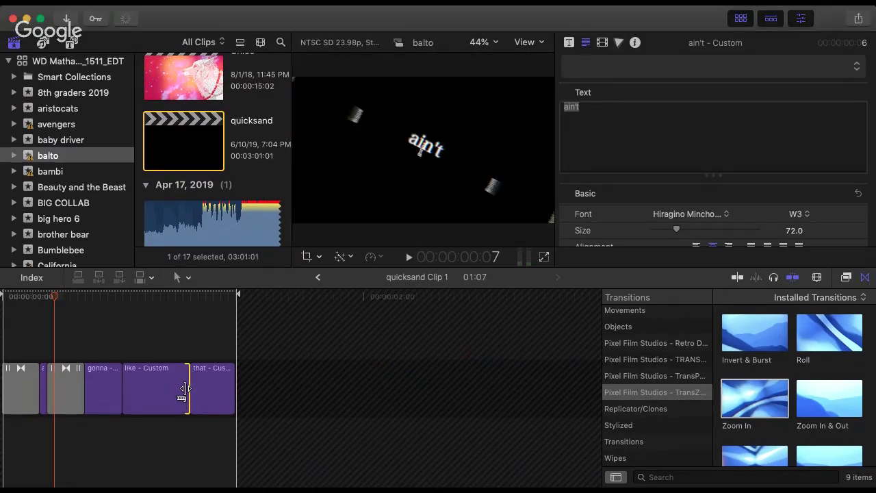
{"action": "key", "text": "super+t"}
{"action": "left_click", "coordinate": [119, 368]}
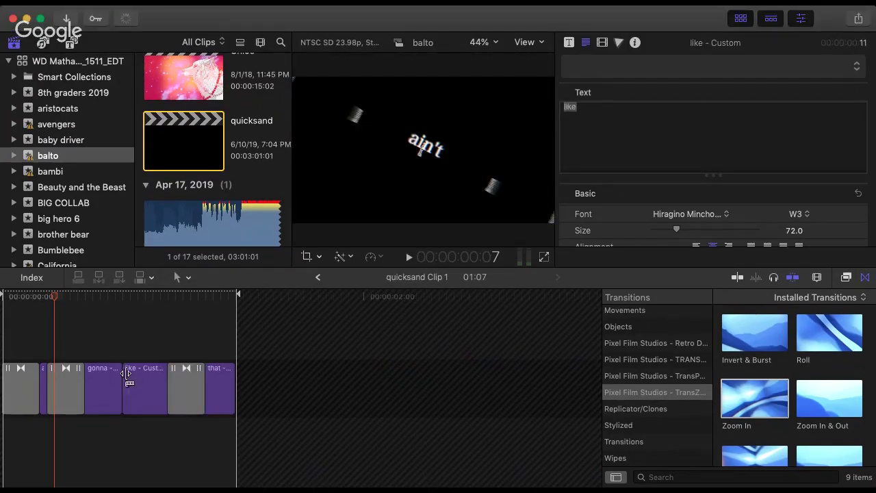
{"action": "key", "text": "super+t"}
- Set the Rotation of the Zoom In transition between "gonna" and "like" to -90
{"action": "left_click", "coordinate": [118, 384]}
{"action": "left_click", "coordinate": [123, 296]}
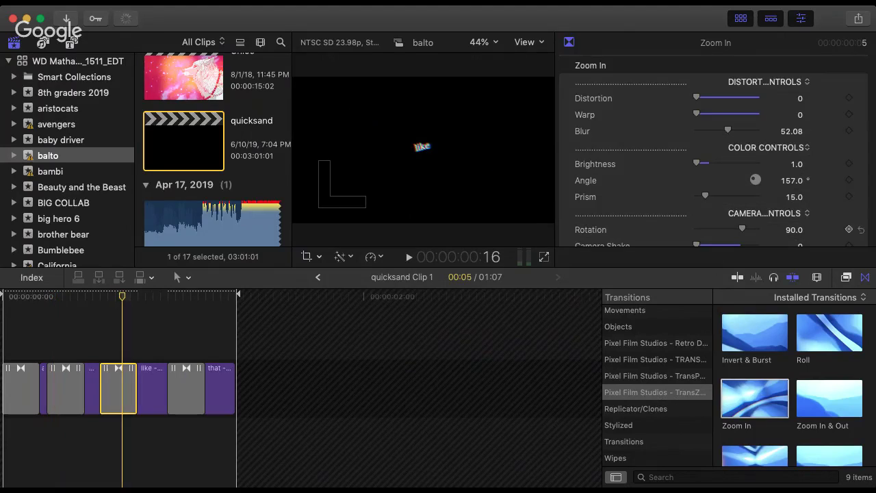
{"action": "scroll", "coordinate": [801, 207], "scroll_direction": "down", "scroll_amount": 3}
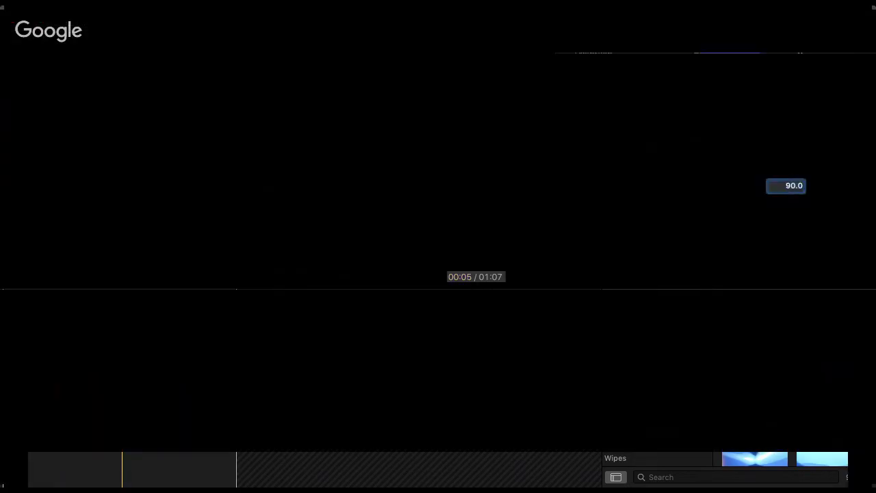
{"action": "type", "text": "-90"}
{"action": "key", "text": "Return"}
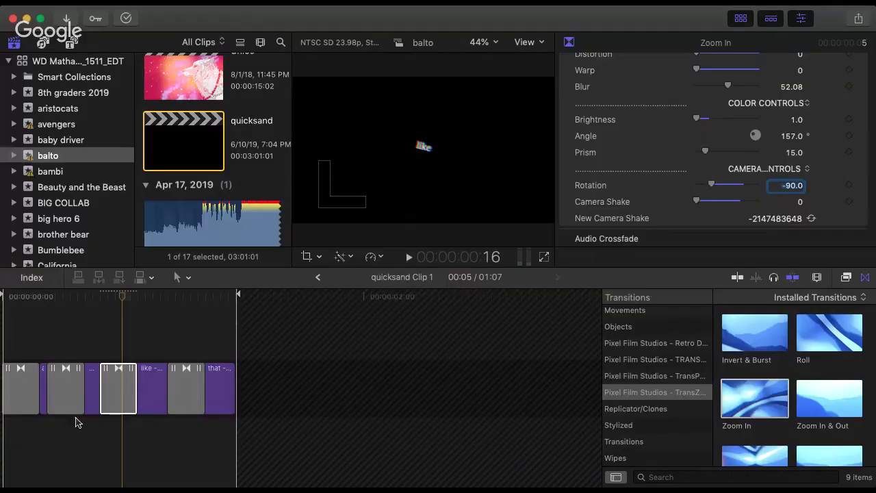
- Shorten the first Zoom In transition to 3 frames and copy it to the cut between "you" and "ain't"
{"action": "left_click", "coordinate": [43, 383]}
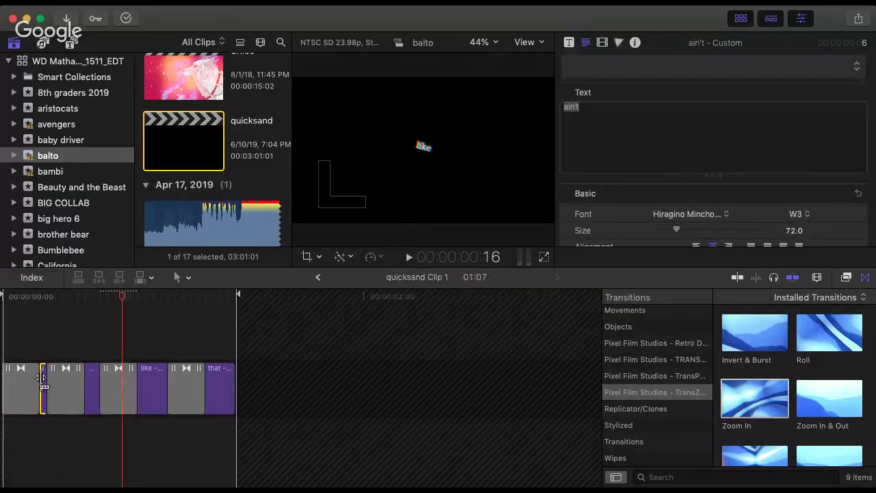
{"action": "left_click_drag", "start_coordinate": [39, 391], "coordinate": [19, 394]}
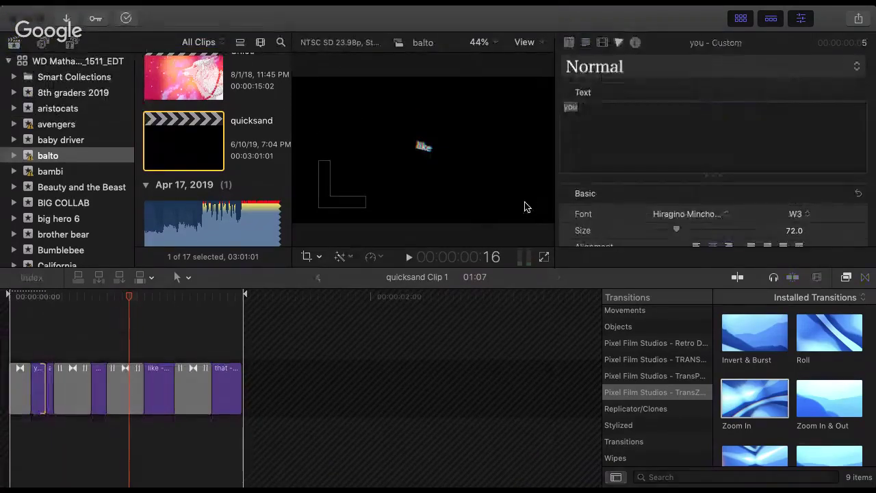
{"action": "left_click", "coordinate": [21, 391]}
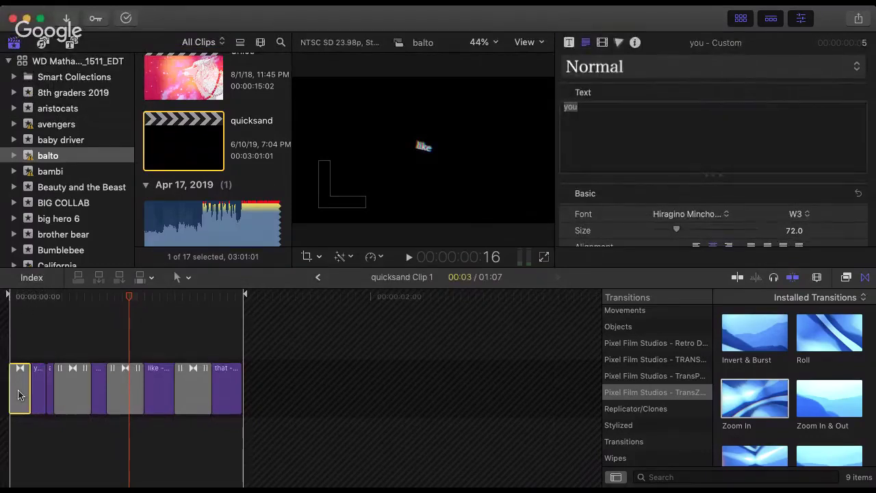
{"action": "left_click", "coordinate": [48, 389]}
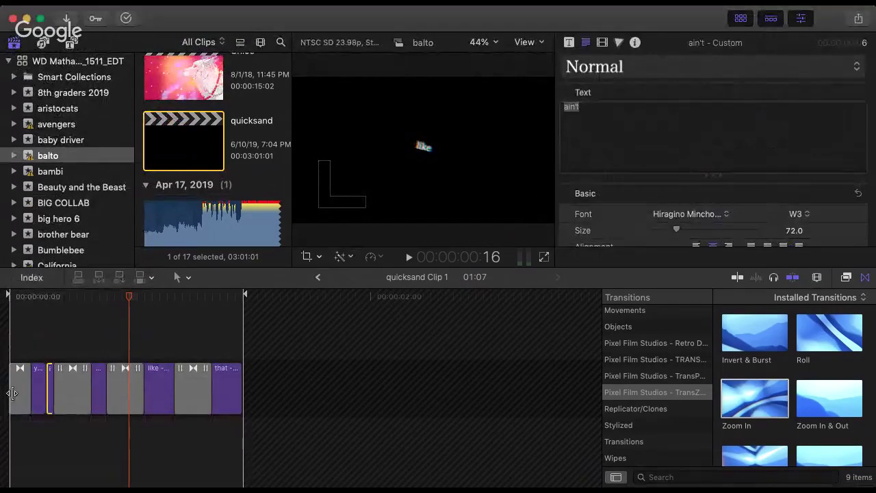
- Adjust the edge of the ain't–gonna Zoom In transition and set the Rotation of the you–ain't Zoom In transition to -90
{"action": "mouse_move", "coordinate": [59, 378]}
{"action": "left_mouse_down"}
{"action": "mouse_move", "coordinate": [76, 378]}
{"action": "mouse_move", "coordinate": [62, 376]}
{"action": "left_mouse_up"}
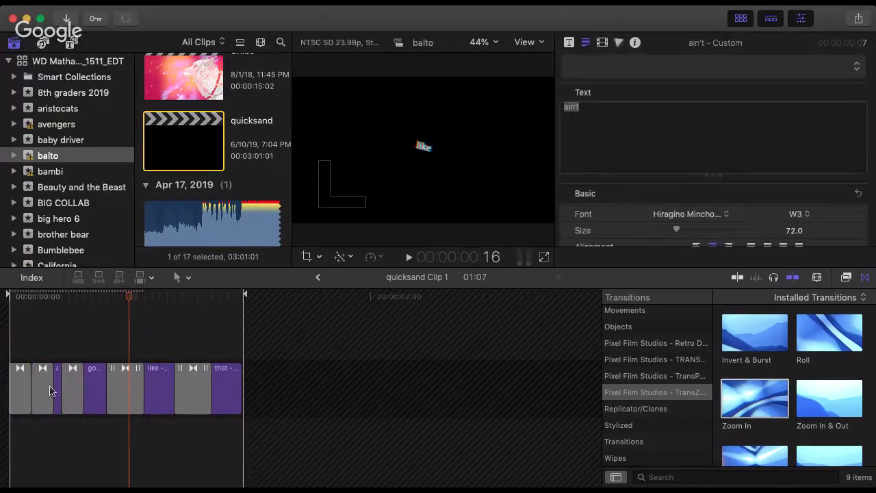
{"action": "left_click_drag", "start_coordinate": [58, 377], "coordinate": [56, 373]}
{"action": "left_click", "coordinate": [42, 387]}
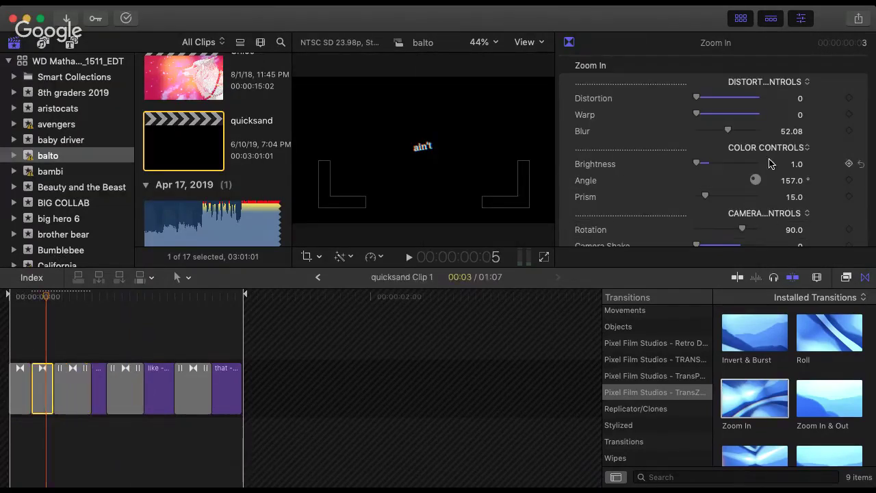
{"action": "scroll", "coordinate": [815, 212], "scroll_direction": "down", "scroll_amount": 3}
{"action": "left_click", "coordinate": [793, 197]}
{"action": "type", "text": "-90"}
{"action": "key", "text": "Return"}
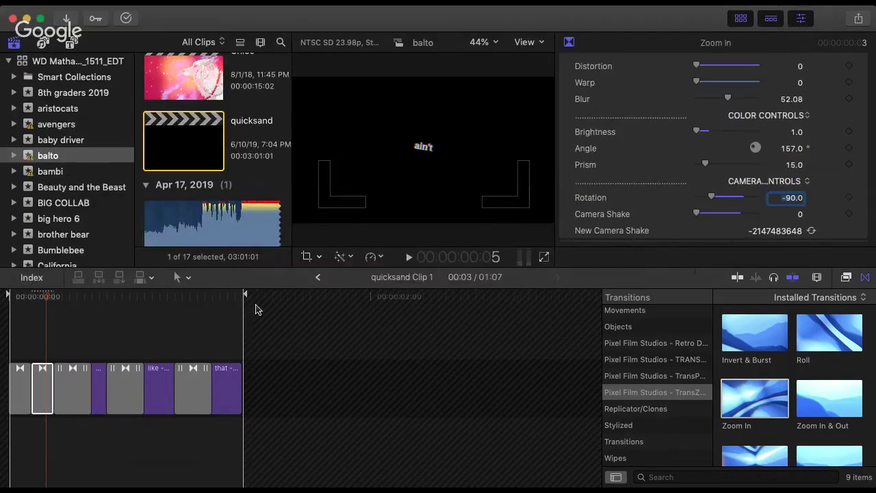
- Play quicksand Clip 1 from its start to review the Zoom In transitions between the words
{"action": "left_click", "coordinate": [8, 294]}
{"action": "key", "text": "space"}
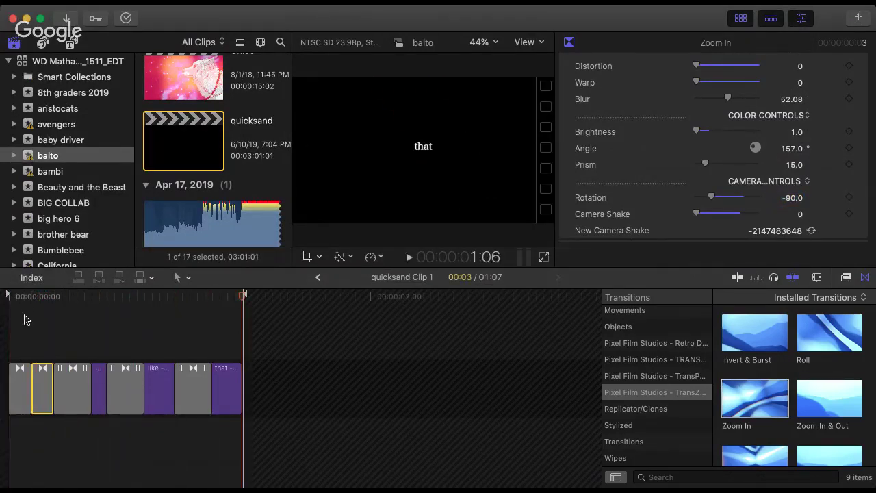
{"action": "left_click", "coordinate": [24, 320]}
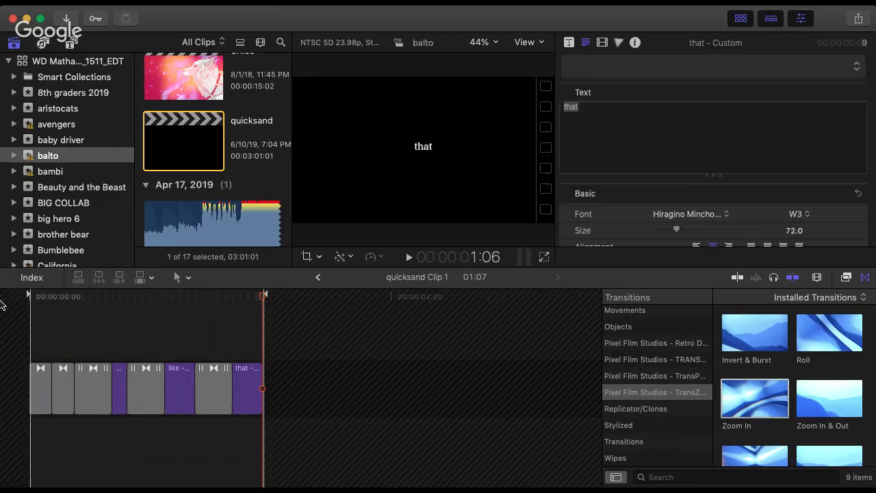
{"action": "left_click", "coordinate": [34, 327]}
{"action": "key", "text": "space"}
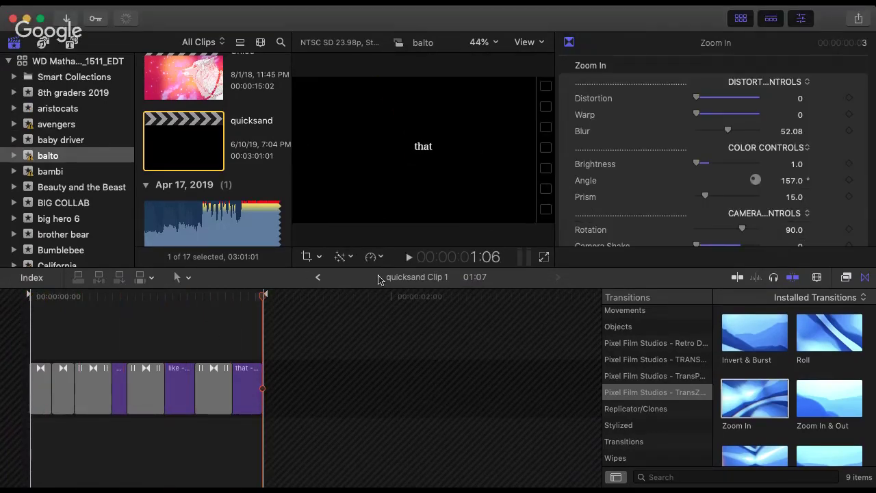
- Return to the quicksand project and play the quicksand Clip 1 section over the Lady and the Tramp footage
{"action": "left_click", "coordinate": [316, 277]}
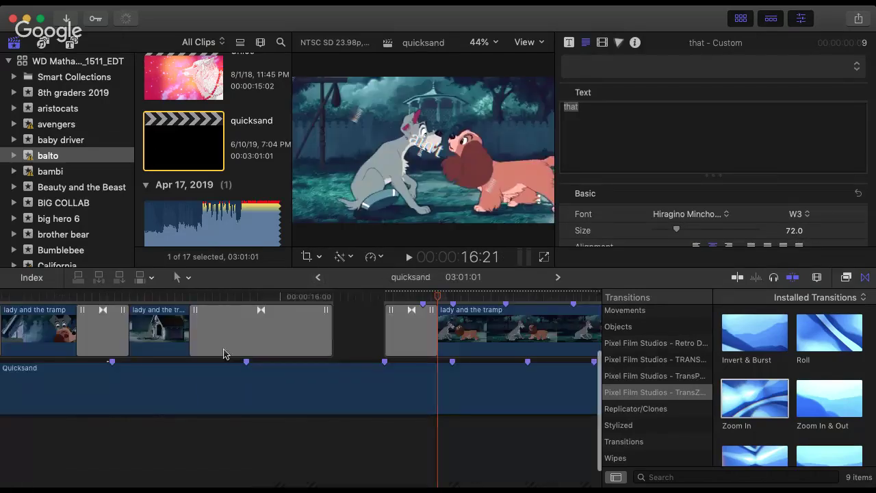
{"action": "key", "text": "super+equal"}
{"action": "left_click", "coordinate": [374, 305]}
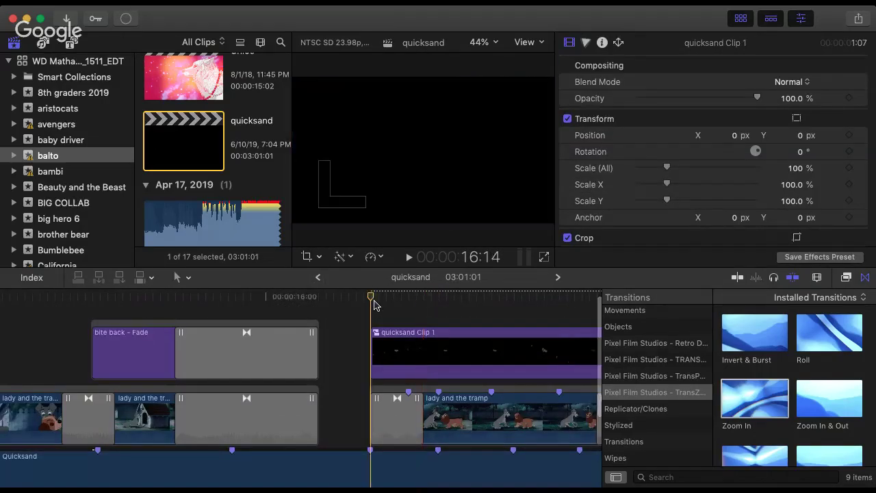
{"action": "key", "text": "space"}
{"action": "key", "text": "space"}
{"action": "scroll", "coordinate": [375, 303], "scroll_direction": "right", "scroll_amount": 3}
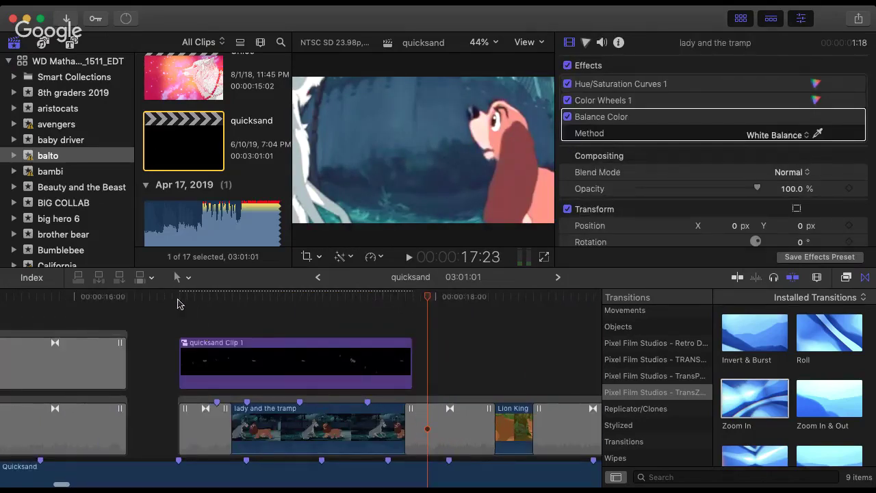
{"action": "left_click", "coordinate": [178, 304]}
{"action": "key", "text": "space"}
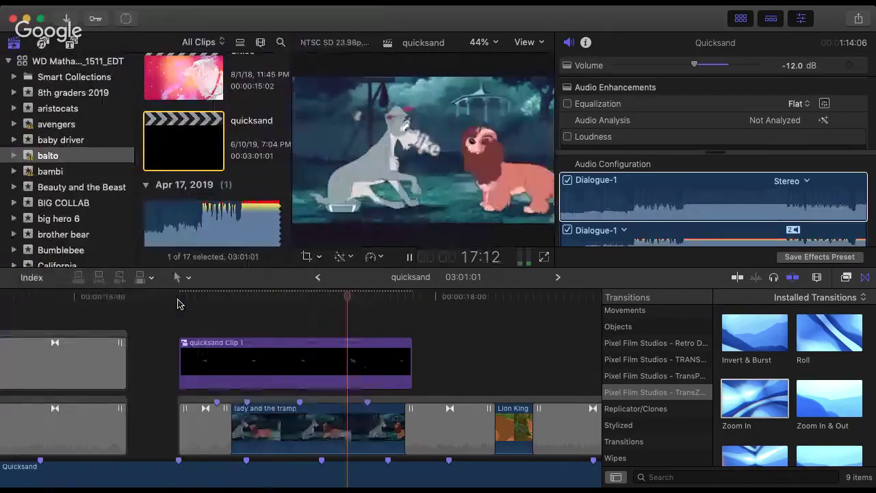
{"action": "left_click", "coordinate": [177, 304]}
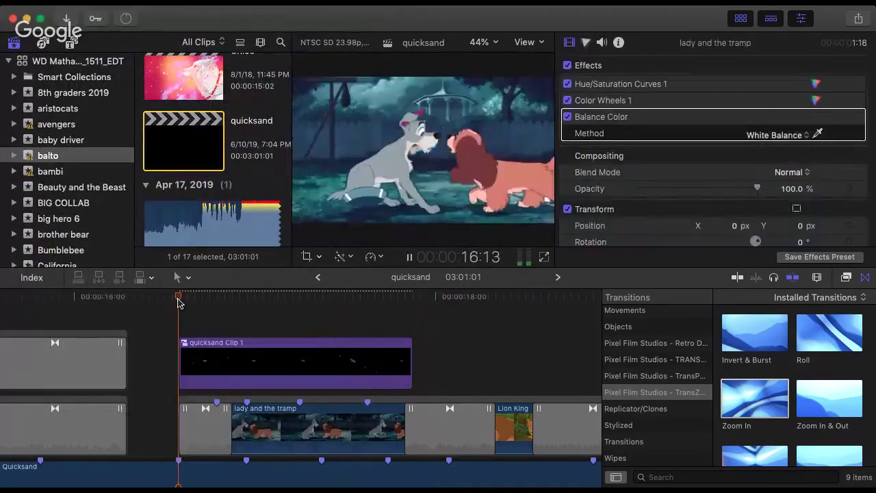
{"action": "key", "text": "space"}
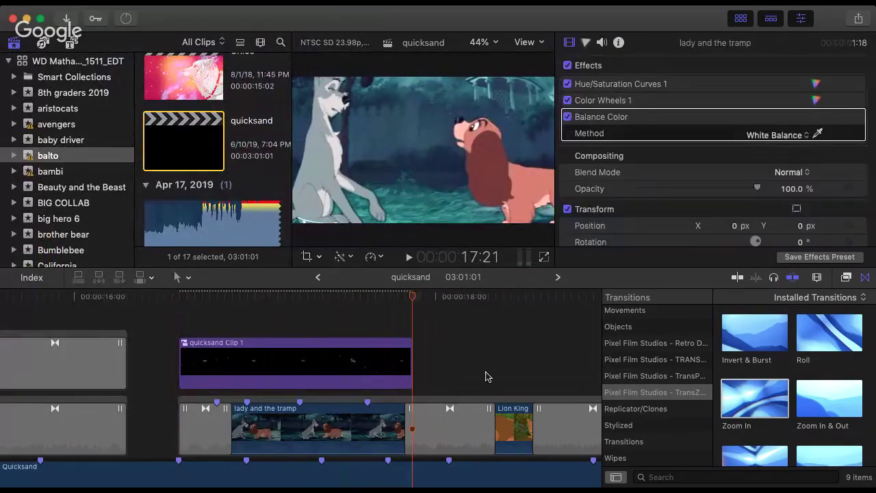
- Examine the overlay lyric compound clips color test Clip 1 and color test Clip 2 over the Lion King and Bambi footage
{"action": "scroll", "coordinate": [485, 376], "scroll_direction": "right", "scroll_amount": 4}
{"action": "left_click", "coordinate": [379, 299]}
{"action": "scroll", "coordinate": [438, 357], "scroll_direction": "right", "scroll_amount": 8}
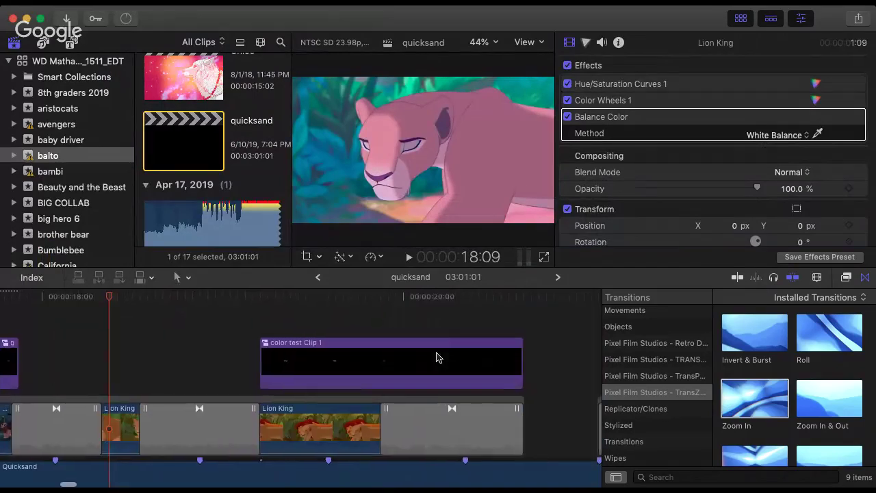
{"action": "left_click_drag", "start_coordinate": [263, 297], "coordinate": [379, 309]}
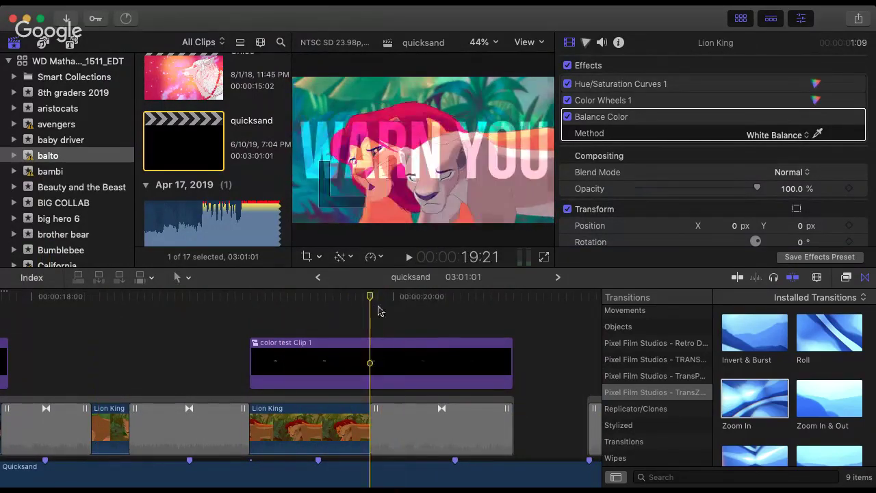
{"action": "left_click", "coordinate": [370, 306]}
{"action": "scroll", "coordinate": [370, 305], "scroll_direction": "right", "scroll_amount": 1}
{"action": "left_click", "coordinate": [343, 303]}
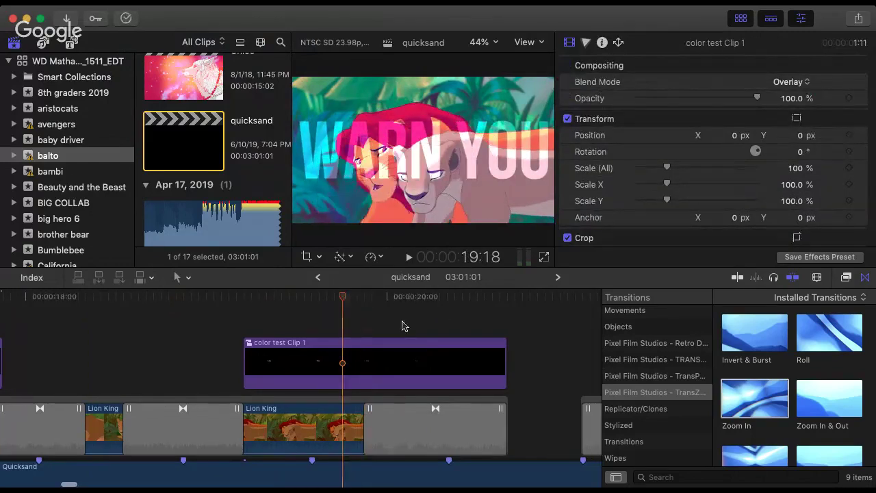
{"action": "scroll", "coordinate": [401, 322], "scroll_direction": "right", "scroll_amount": 10}
{"action": "left_click", "coordinate": [294, 296]}
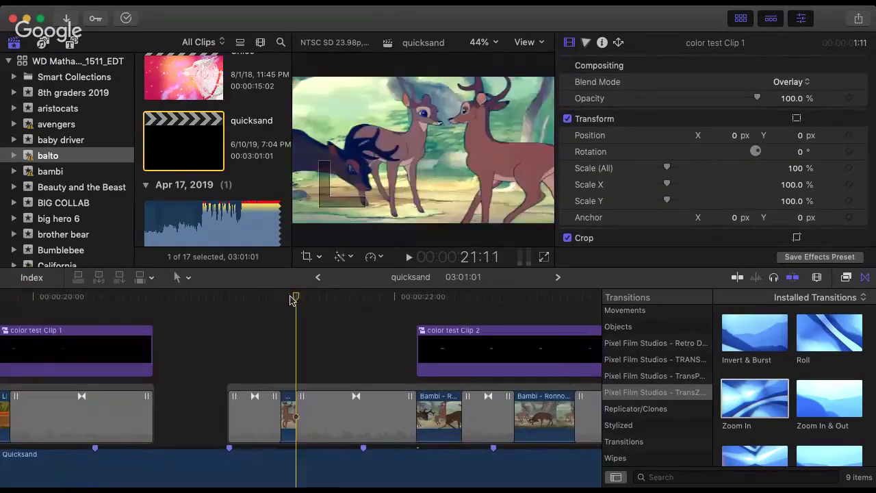
{"action": "left_click_drag", "start_coordinate": [293, 297], "coordinate": [595, 347]}
{"action": "scroll", "coordinate": [539, 388], "scroll_direction": "right", "scroll_amount": 5}
{"action": "scroll", "coordinate": [538, 388], "scroll_direction": "right", "scroll_amount": 2}
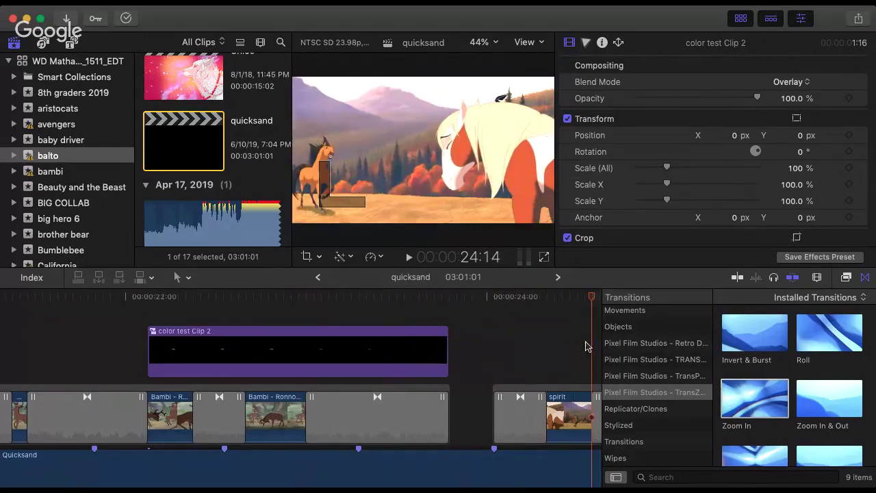
- Examine the "you dont know me at all", QUICKSAND and SINKING titles and the rest of the project timeline
{"action": "scroll", "coordinate": [591, 351], "scroll_direction": "right", "scroll_amount": 4}
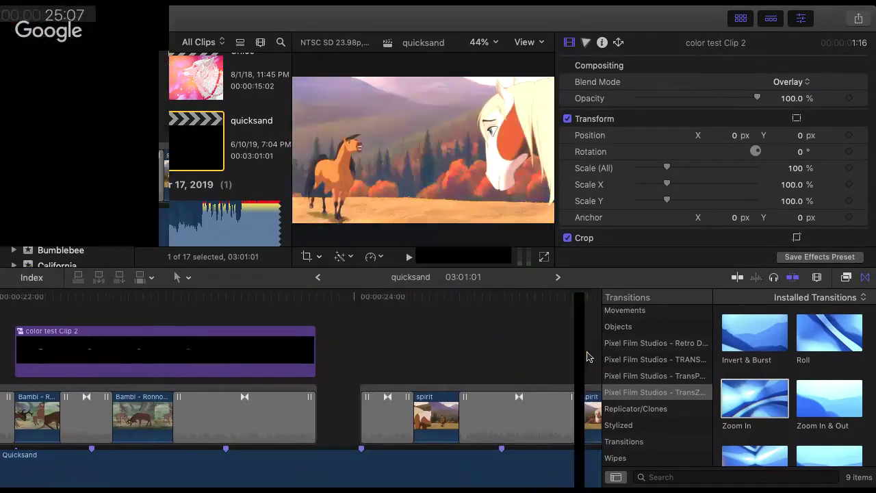
{"action": "scroll", "coordinate": [548, 357], "scroll_direction": "right", "scroll_amount": 5}
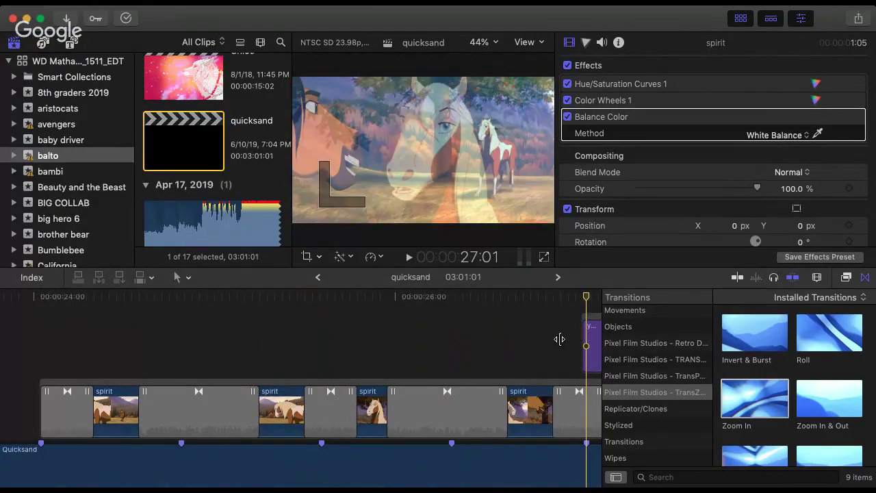
{"action": "left_click", "coordinate": [524, 326]}
{"action": "scroll", "coordinate": [488, 301], "scroll_direction": "right", "scroll_amount": 4}
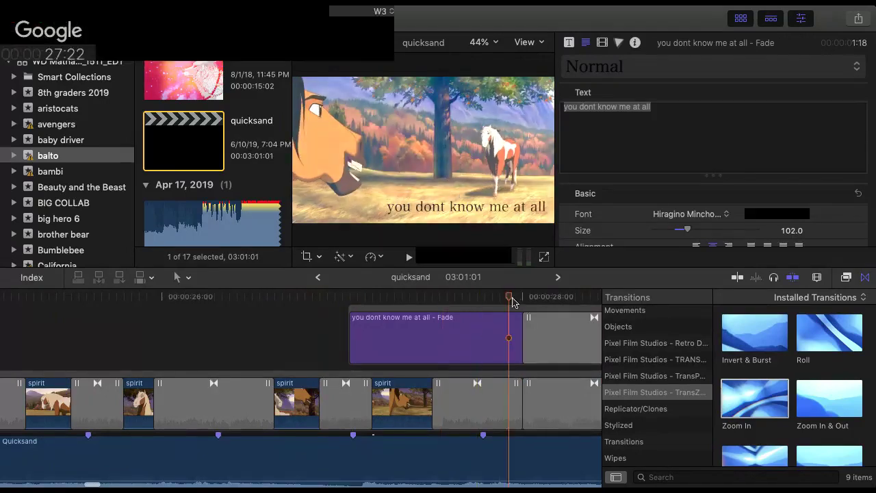
{"action": "scroll", "coordinate": [575, 322], "scroll_direction": "right", "scroll_amount": 1}
{"action": "scroll", "coordinate": [591, 335], "scroll_direction": "right", "scroll_amount": 10}
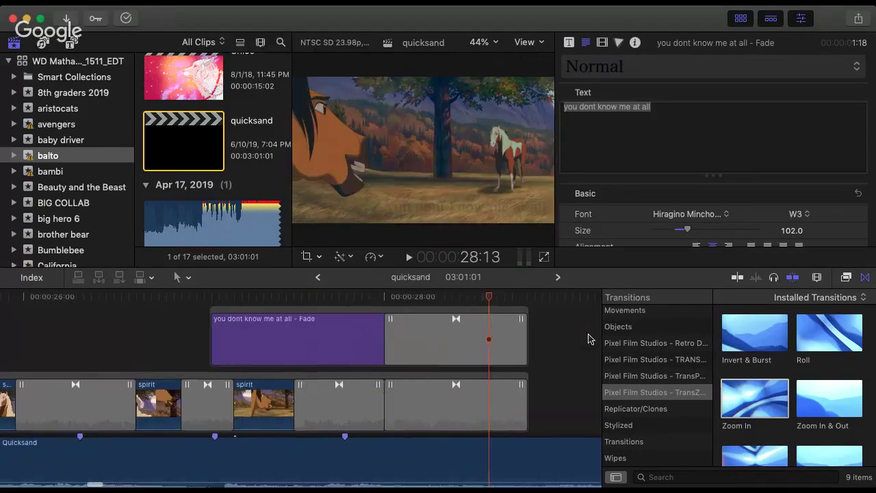
{"action": "left_click", "coordinate": [388, 305]}
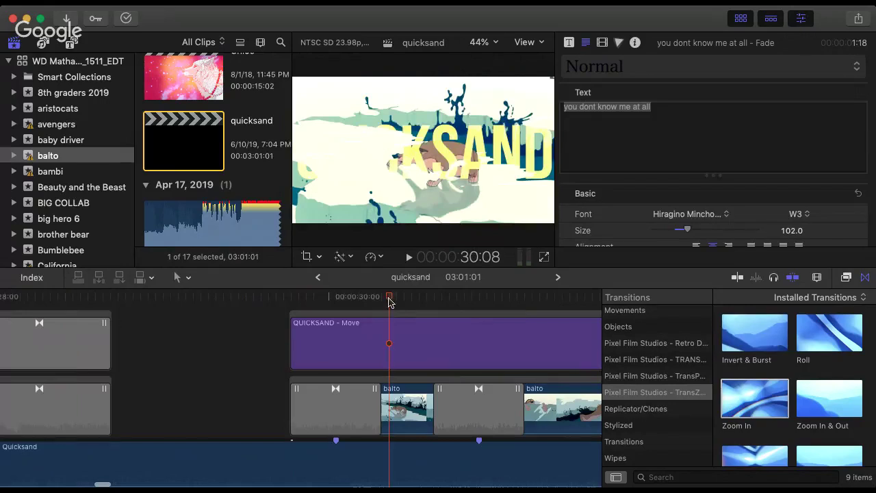
{"action": "left_click", "coordinate": [526, 326]}
{"action": "scroll", "coordinate": [541, 331], "scroll_direction": "right", "scroll_amount": 4}
{"action": "scroll", "coordinate": [541, 331], "scroll_direction": "right", "scroll_amount": 8}
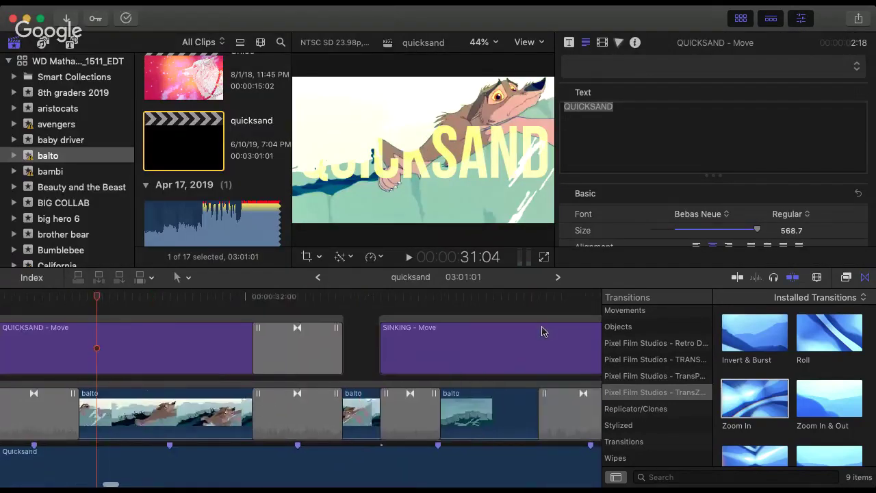
{"action": "left_click", "coordinate": [363, 299]}
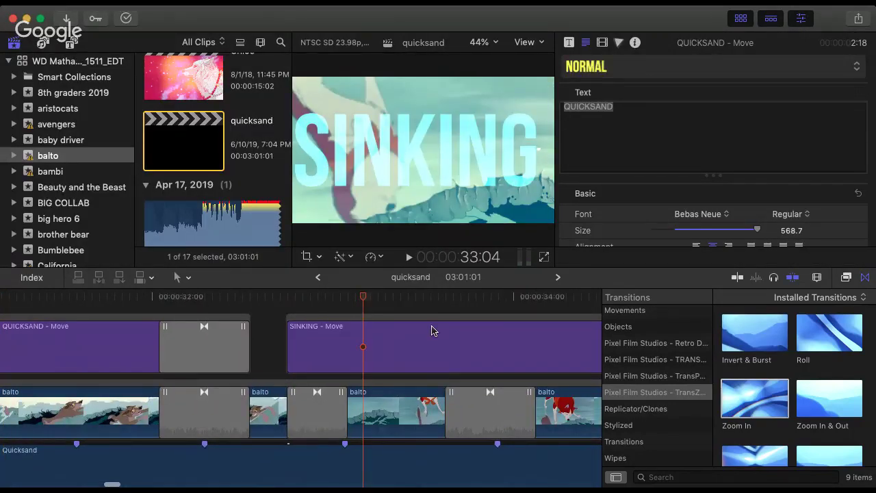
{"action": "left_click", "coordinate": [431, 330]}
{"action": "scroll", "coordinate": [431, 331], "scroll_direction": "right", "scroll_amount": 15}
{"action": "scroll", "coordinate": [431, 330], "scroll_direction": "right", "scroll_amount": 10}
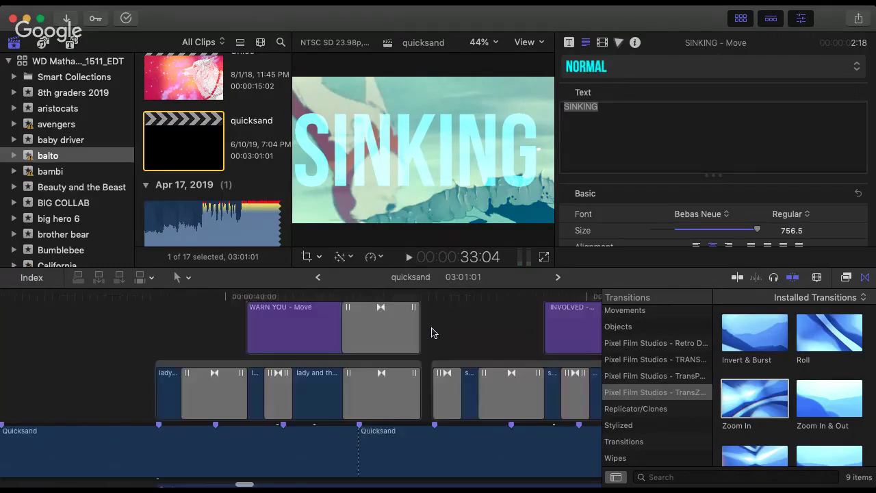
{"action": "scroll", "coordinate": [431, 332], "scroll_direction": "right", "scroll_amount": 5}
{"action": "scroll", "coordinate": [431, 333], "scroll_direction": "right", "scroll_amount": 15}
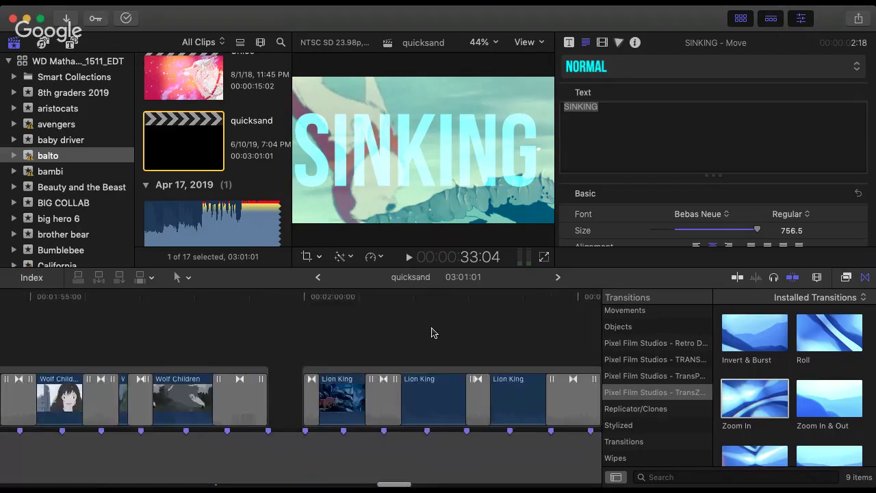
- Review the lyric titles over the Wolf Children section around 1:20 and return to the beginning of the quicksand timeline
{"action": "scroll", "coordinate": [431, 333], "scroll_direction": "left", "scroll_amount": 3}
{"action": "scroll", "coordinate": [169, 315], "scroll_direction": "left", "scroll_amount": 15}
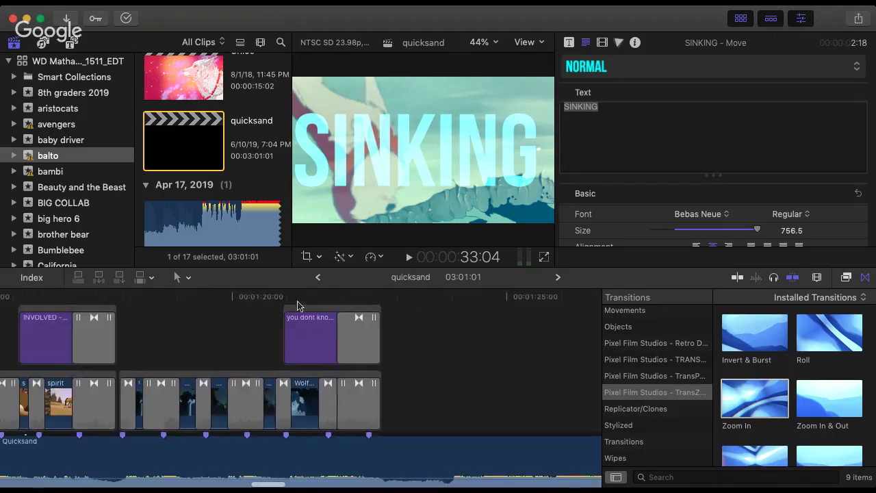
{"action": "left_click", "coordinate": [267, 299]}
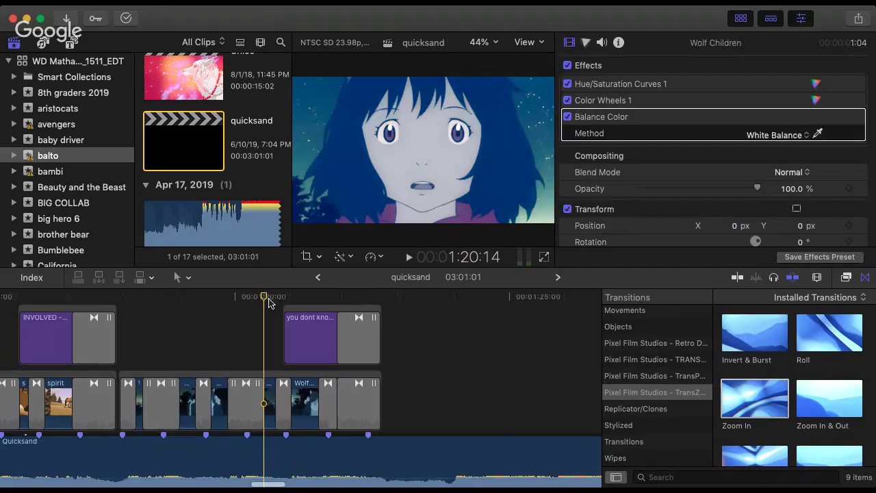
{"action": "key", "text": "super+minus"}
{"action": "key", "text": "super+minus"}
{"action": "left_click", "coordinate": [233, 299]}
{"action": "left_click_drag", "start_coordinate": [233, 299], "coordinate": [288, 319]}
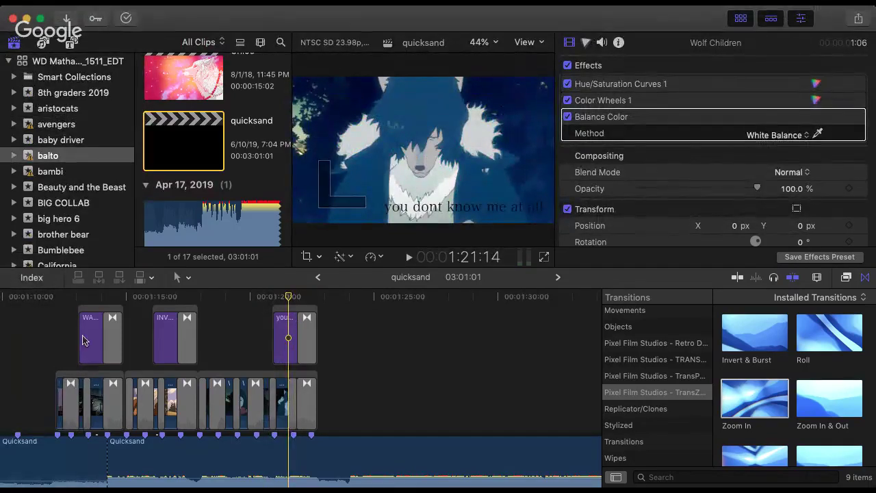
{"action": "scroll", "coordinate": [47, 337], "scroll_direction": "left", "scroll_amount": 8}
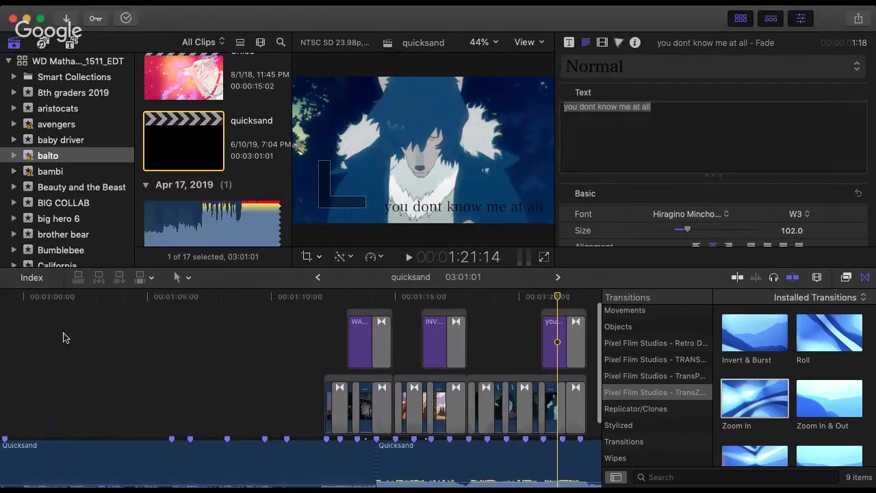
{"action": "scroll", "coordinate": [63, 336], "scroll_direction": "left", "scroll_amount": 15}
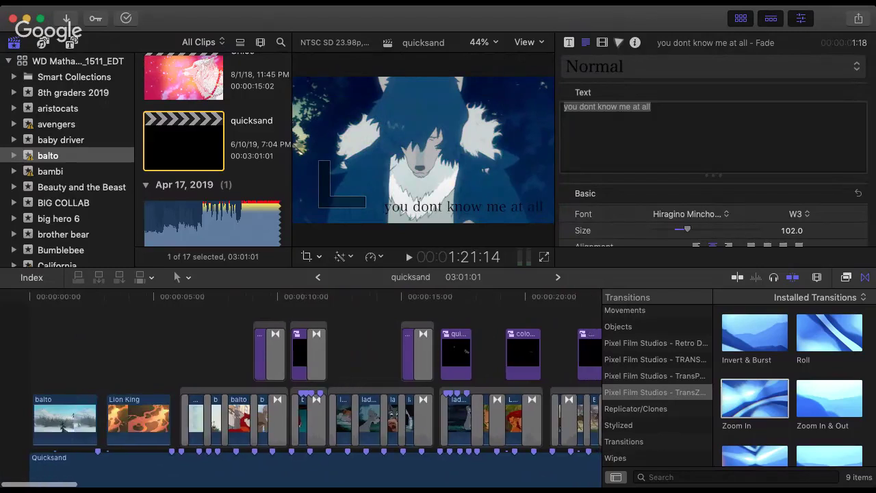
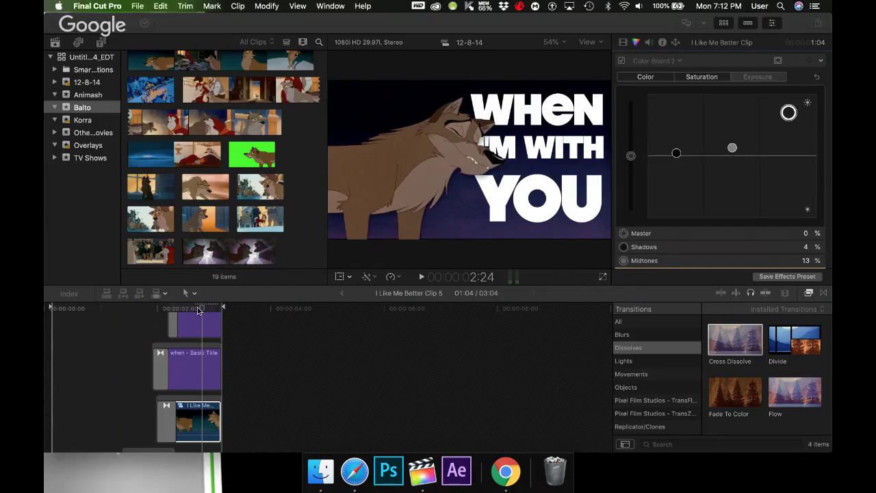
- Leave I Like Me Better Clip 5 and view it in the parent I Like Me Better project
{"action": "left_click", "coordinate": [198, 310]}
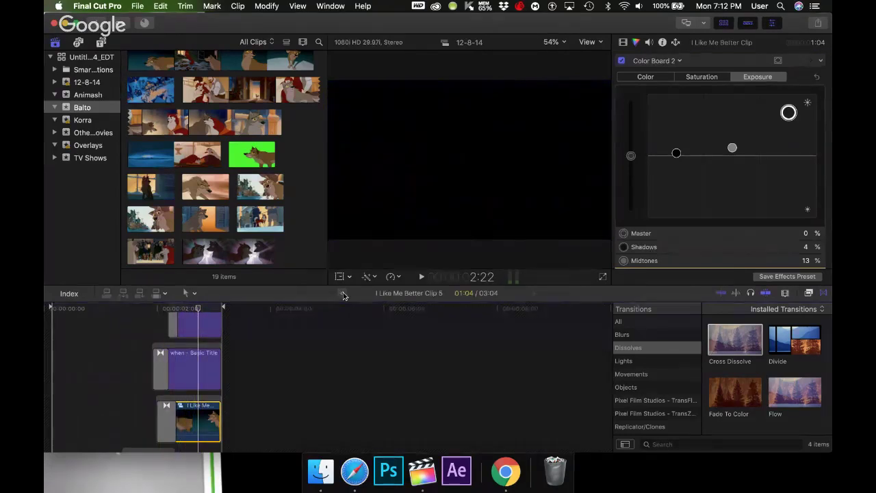
{"action": "left_click", "coordinate": [343, 295]}
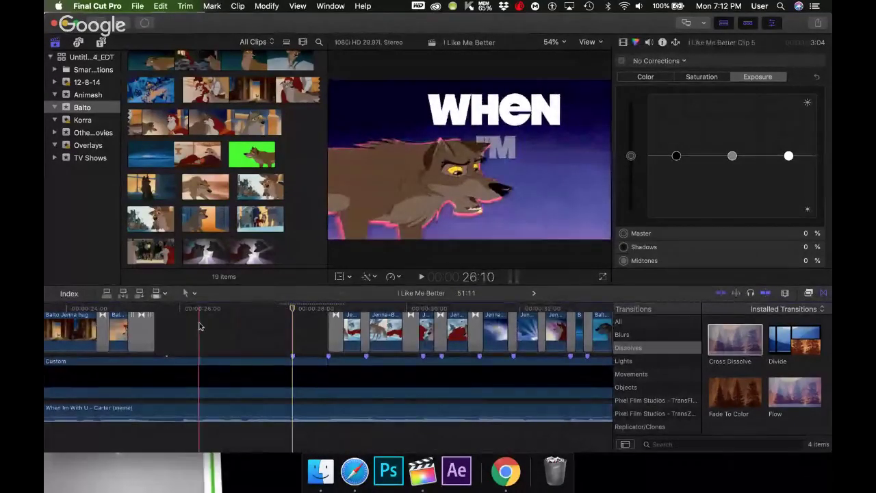
{"action": "key", "text": "super+z"}
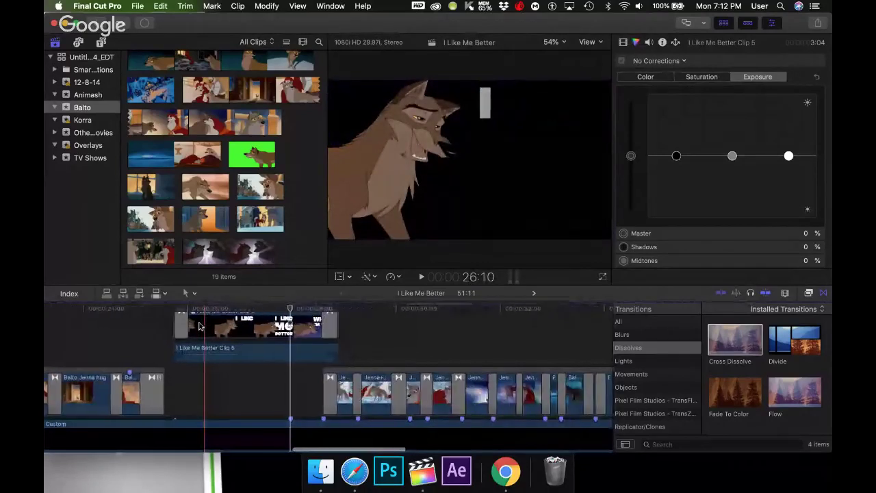
- Play the I Like Me Better project from its start through the light streak wipes to about 20 seconds
{"action": "key", "text": "super+minus"}
{"action": "scroll", "coordinate": [199, 326], "scroll_direction": "left", "scroll_amount": 10}
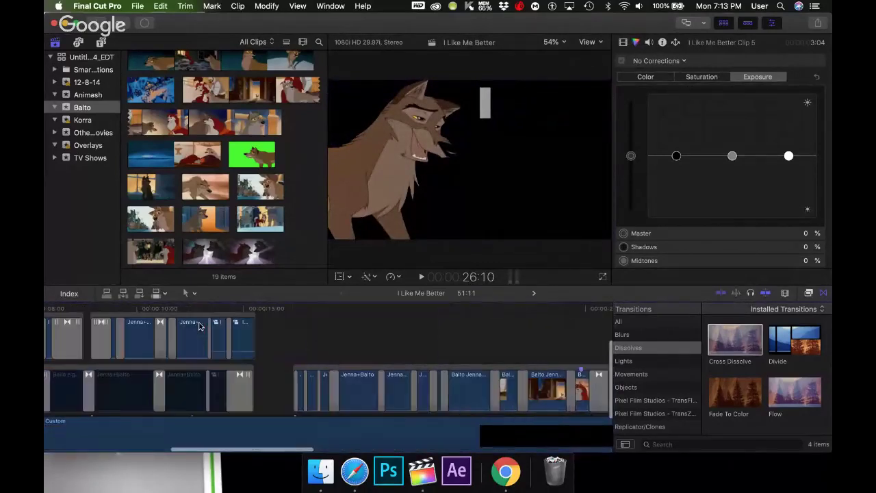
{"action": "key", "text": "super+equal"}
{"action": "key", "text": "super+equal"}
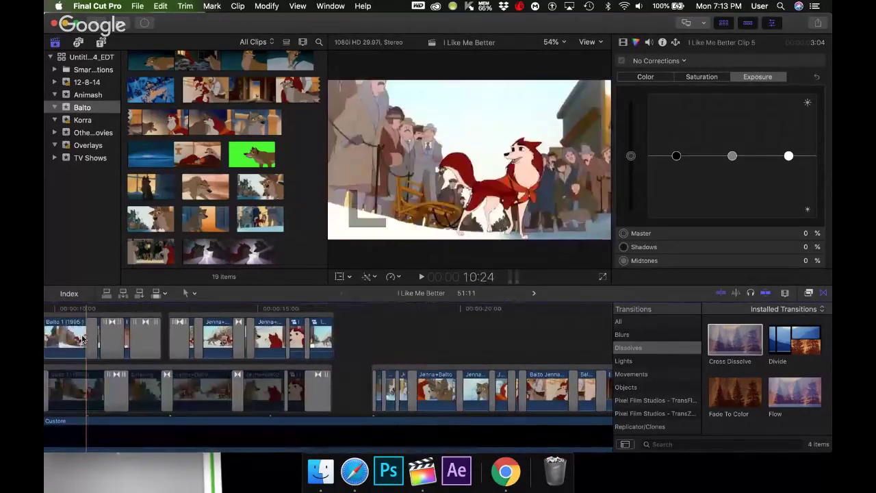
{"action": "scroll", "coordinate": [82, 339], "scroll_direction": "left", "scroll_amount": 10}
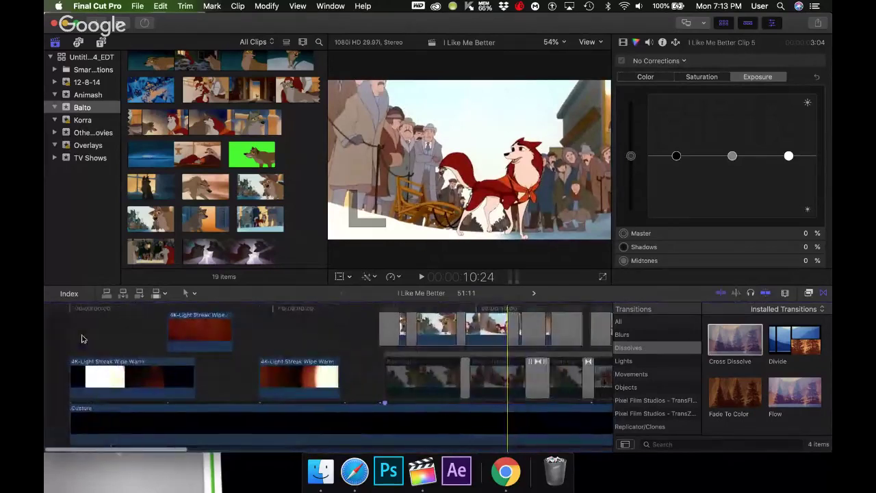
{"action": "key", "text": "space"}
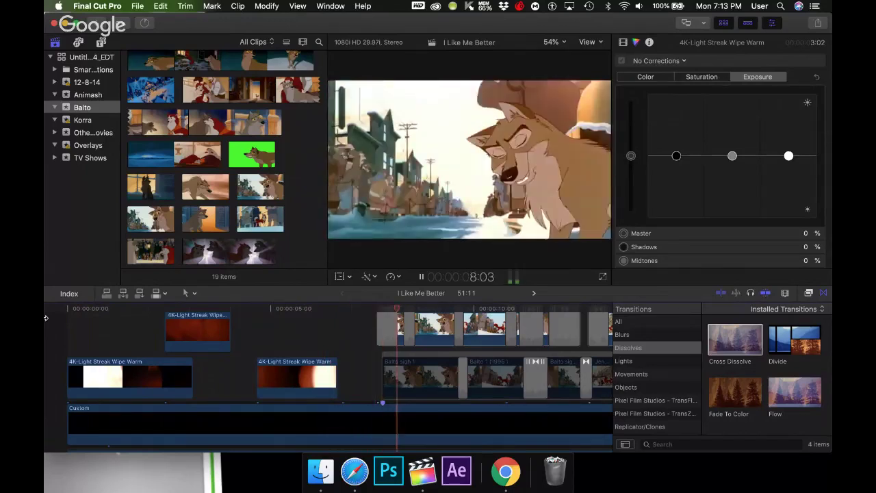
{"action": "key", "text": "space"}
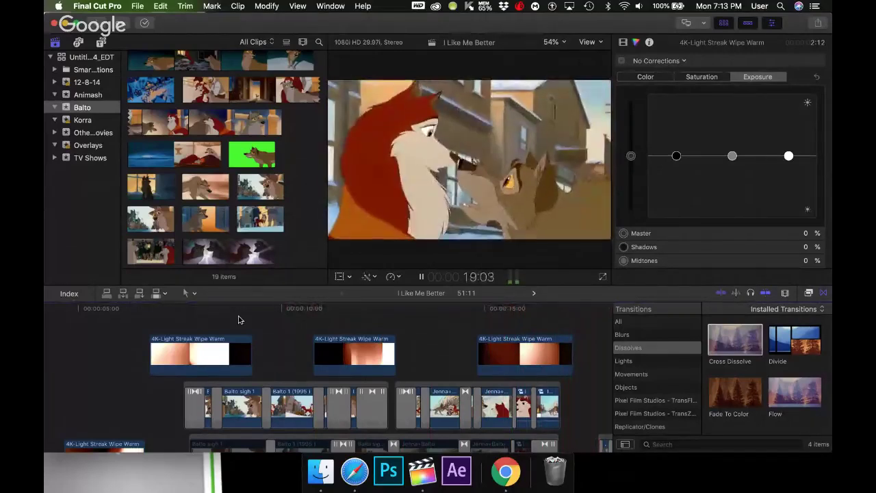
{"action": "key", "text": "space"}
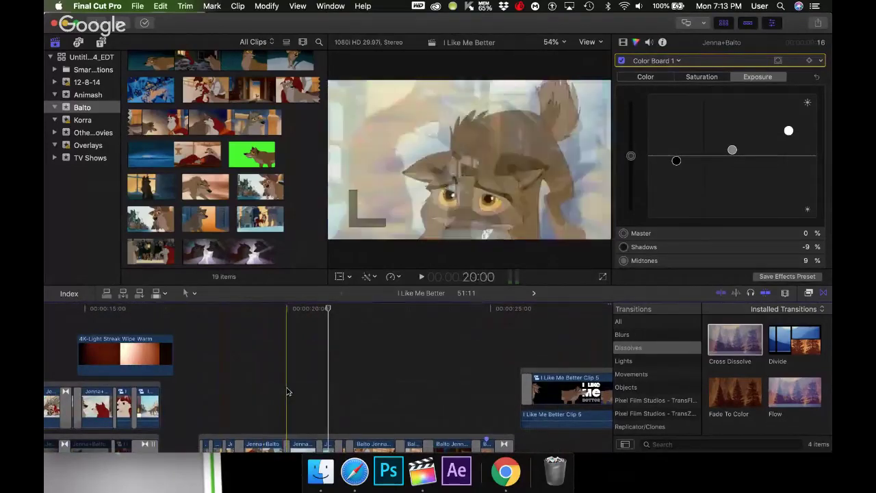
- Play the timeline from about 18 seconds through I Like Me Better Clip 5 and into the footage after it
{"action": "left_click", "coordinate": [209, 375]}
{"action": "key", "text": "space"}
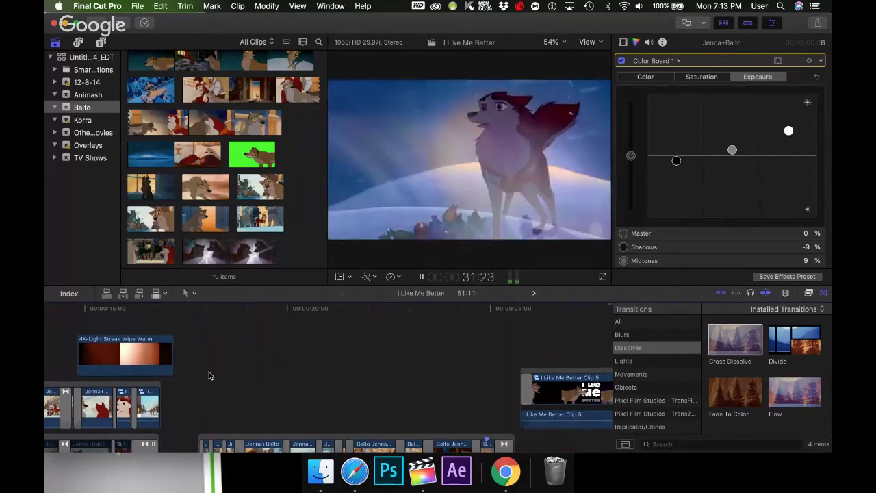
{"action": "key", "text": "space"}
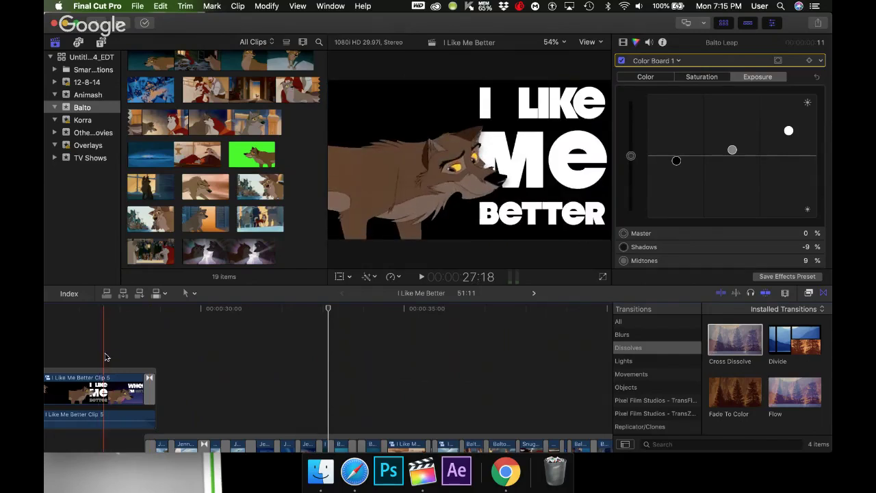
- Play the Jenna+Balto Goodbye clips from 29:06 to check how the embrace shots flow together
{"action": "scroll", "coordinate": [233, 339], "scroll_direction": "down", "scroll_amount": 3}
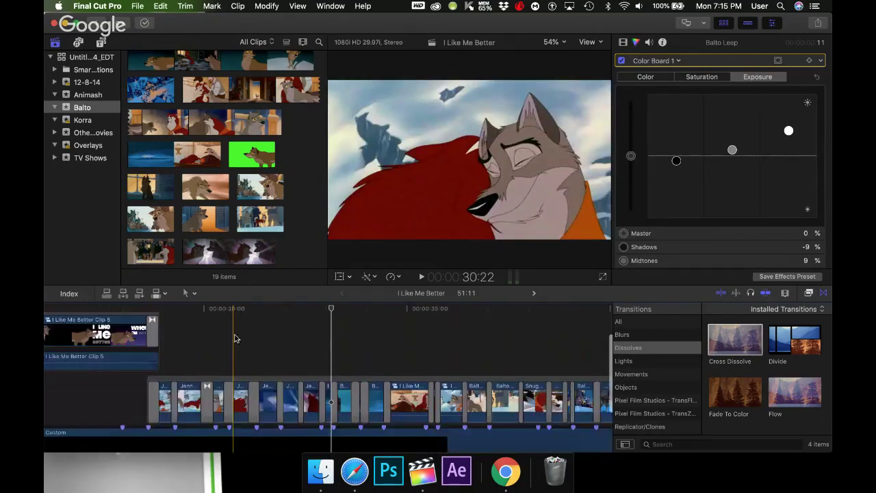
{"action": "left_click", "coordinate": [169, 318]}
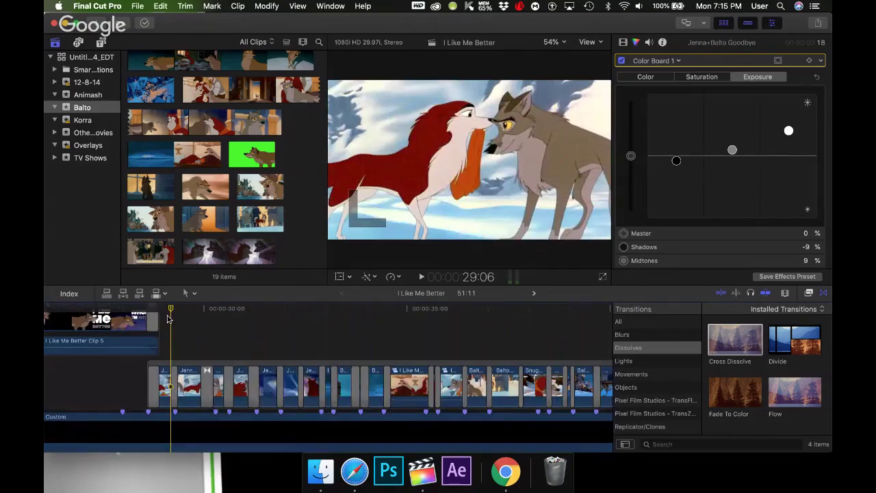
{"action": "key", "text": "super+equal"}
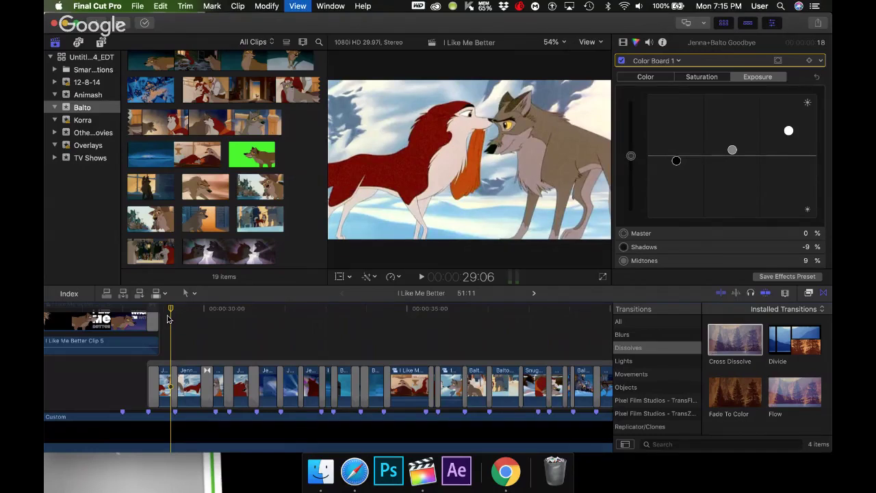
{"action": "key", "text": "space"}
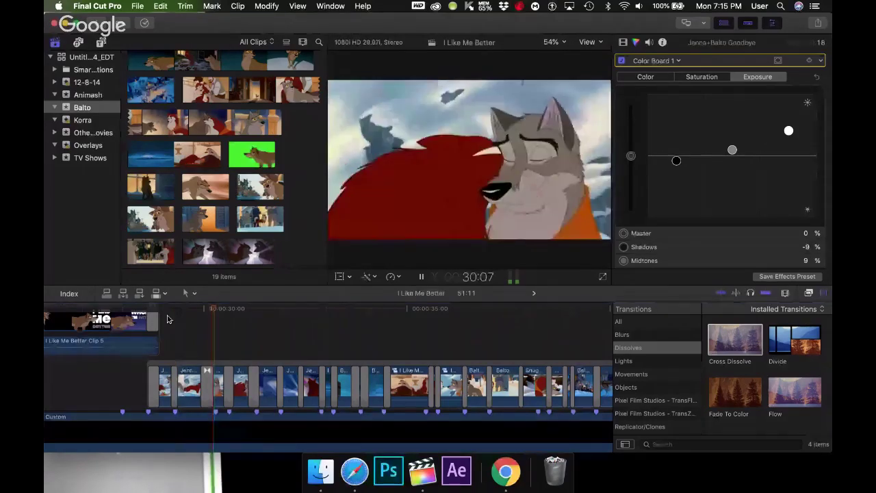
{"action": "key", "text": "space"}
- Paste only the Color Board 1 attribute from I Like Me Better Clip 4 onto the Jenna+Balto Goodbye clip at 30:22
{"action": "left_click", "coordinate": [247, 376]}
{"action": "key", "text": "shift+super+v"}
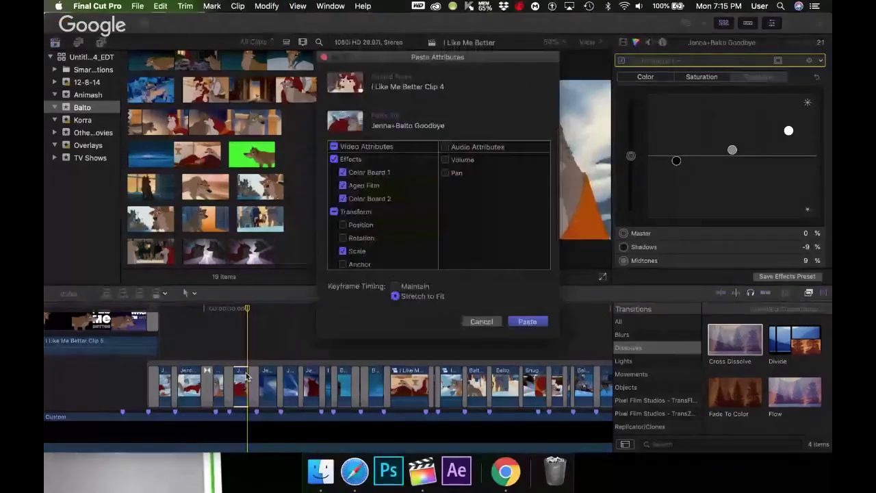
{"action": "left_click", "coordinate": [342, 185]}
{"action": "left_click", "coordinate": [342, 198]}
{"action": "left_click", "coordinate": [333, 212]}
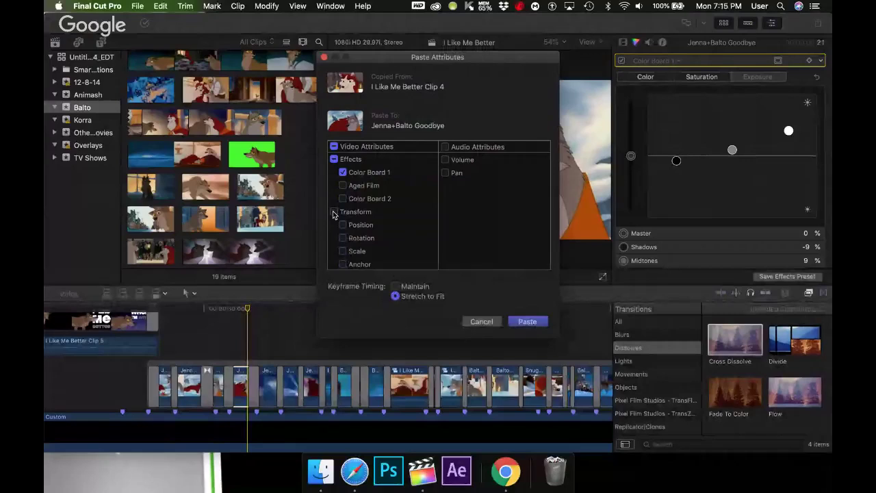
{"action": "key", "text": "Return"}
{"action": "left_click", "coordinate": [233, 309]}
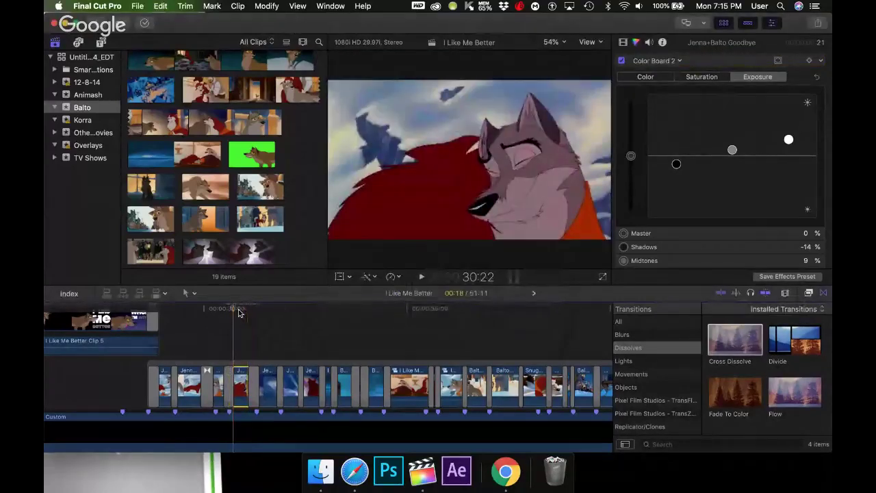
- Copy I Like Me Better Clip 1 and paste only its Color Board 1 attribute onto the Jenna+Balto Goodbye clip at 30:22
{"action": "left_click", "coordinate": [432, 385]}
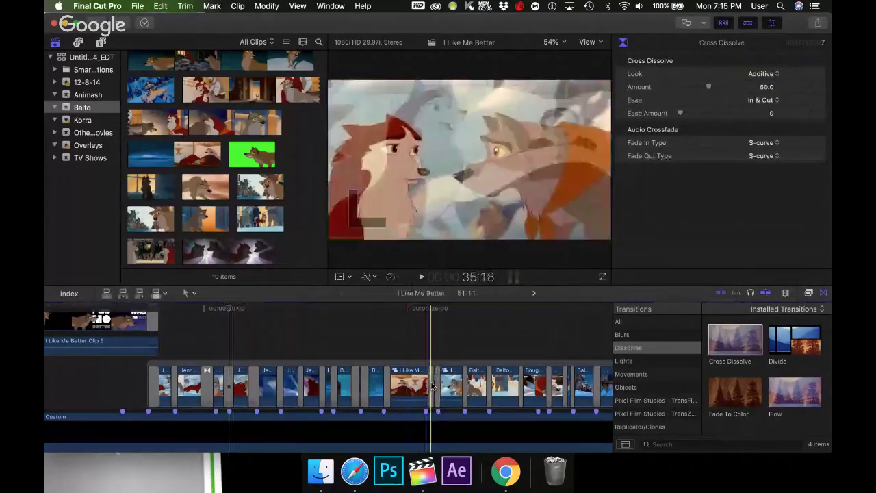
{"action": "left_click", "coordinate": [451, 387]}
{"action": "key", "text": "super+c"}
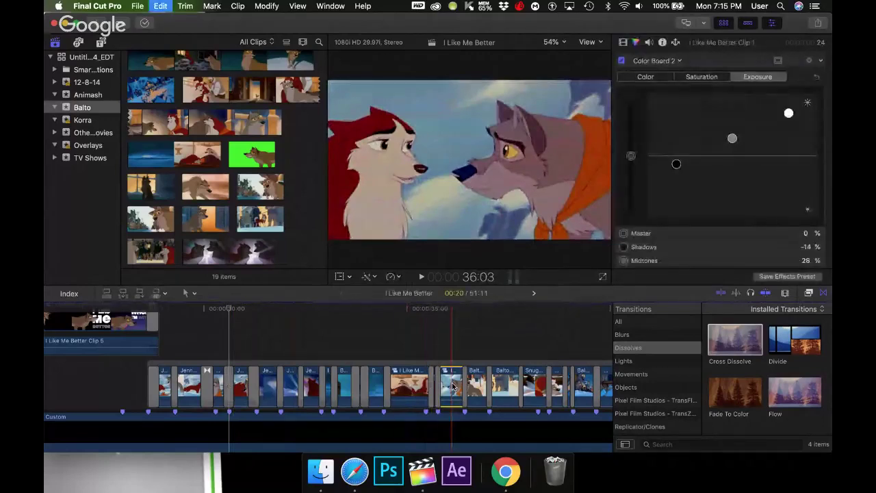
{"action": "left_click", "coordinate": [239, 378]}
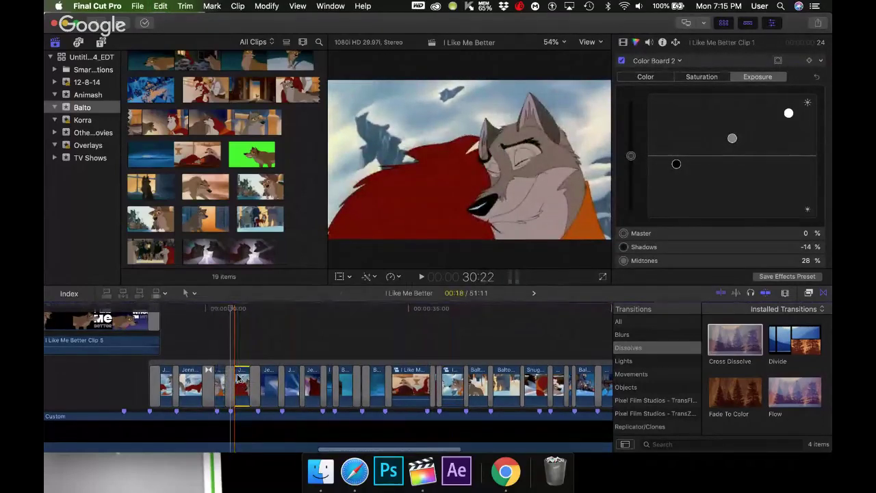
{"action": "key", "text": "shift+super+v"}
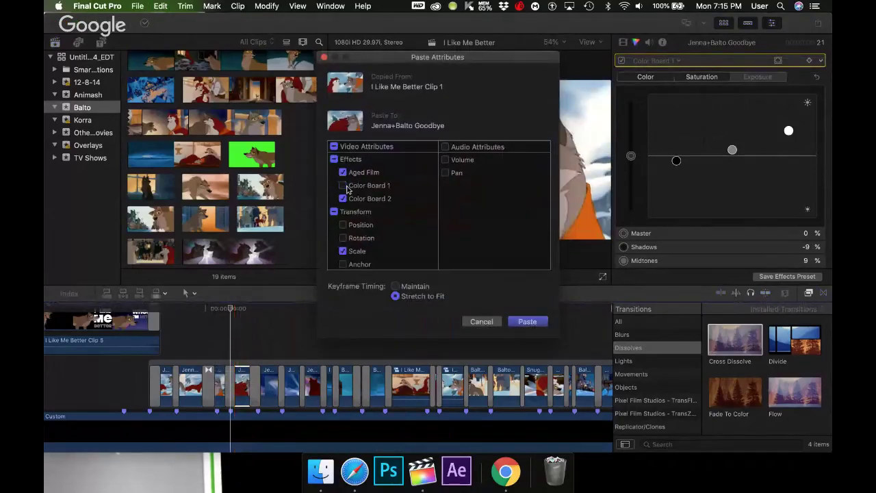
{"action": "left_click", "coordinate": [343, 172]}
{"action": "left_click", "coordinate": [336, 211]}
{"action": "left_click", "coordinate": [335, 212]}
{"action": "key", "text": "Return"}
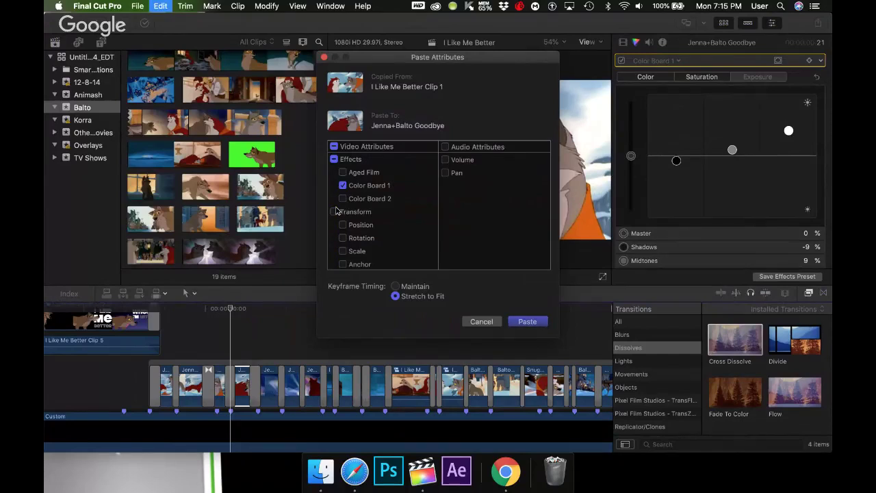
- Play back the Jenna+Balto Goodbye section from about 29:16 to check the pasted color correction
{"action": "left_click", "coordinate": [187, 366]}
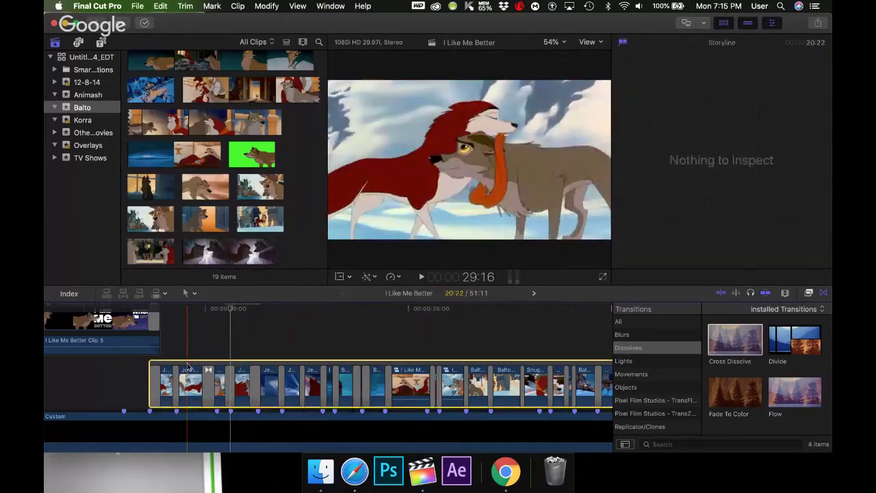
{"action": "key", "text": "space"}
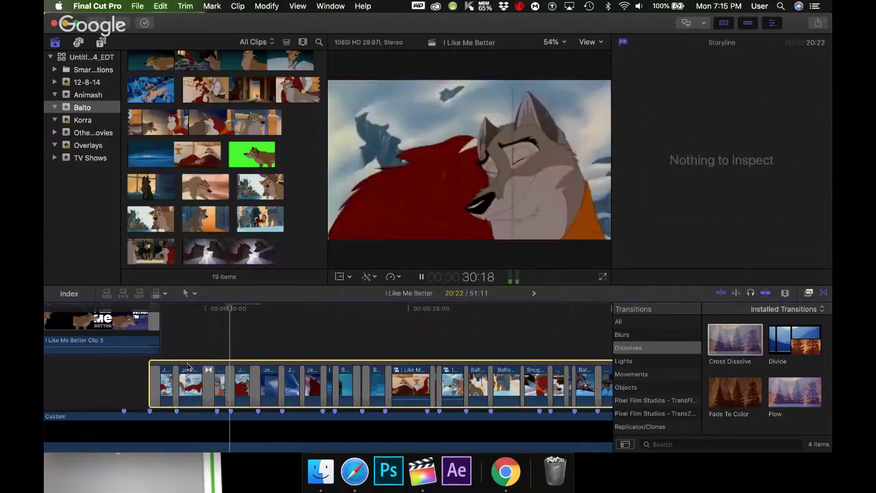
{"action": "left_click", "coordinate": [212, 344]}
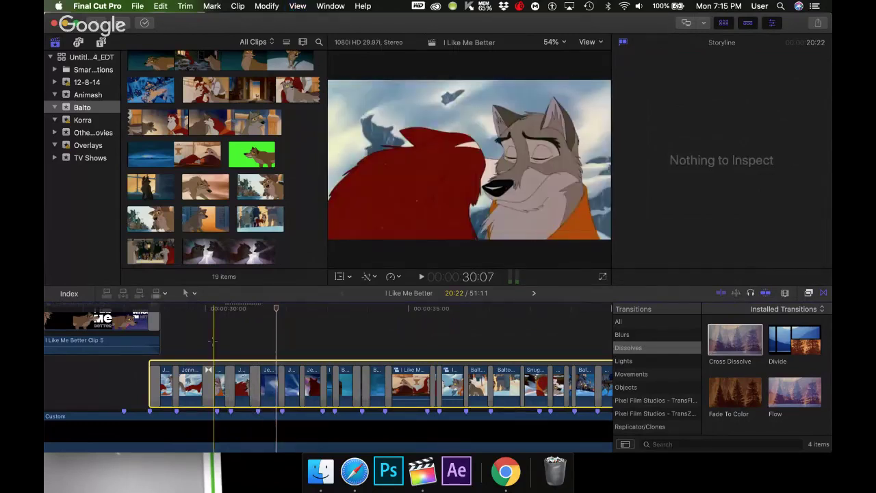
{"action": "key", "text": "super+6"}
{"action": "key", "text": "space"}
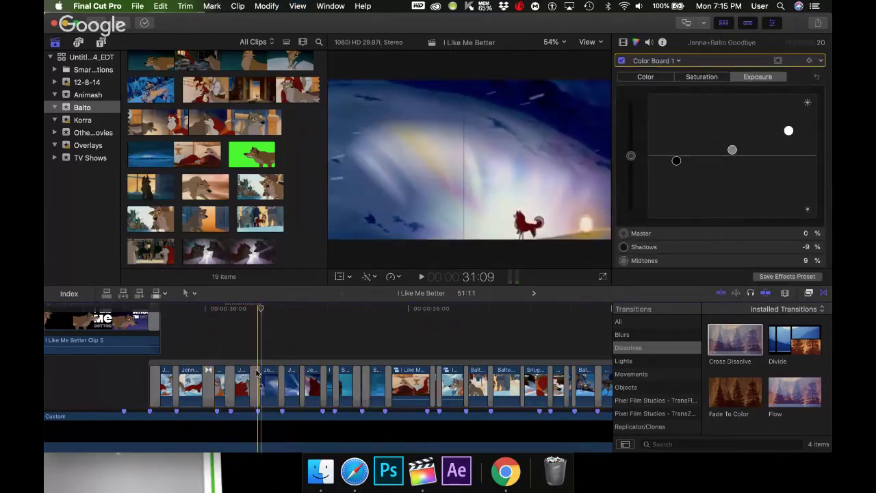
- Keyframe the recolored Jenna+Balto Goodbye clip's opacity at 100% around 30:22 and 0% at its end
{"action": "left_click", "coordinate": [236, 315]}
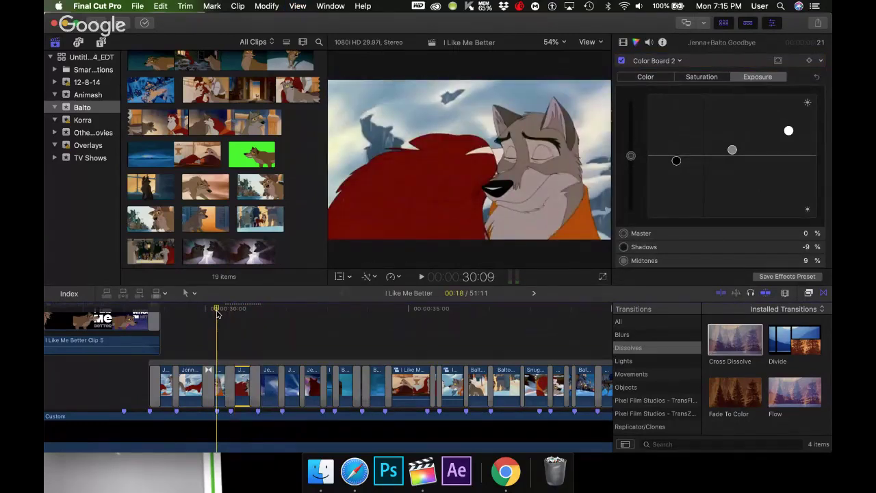
{"action": "left_click", "coordinate": [622, 41]}
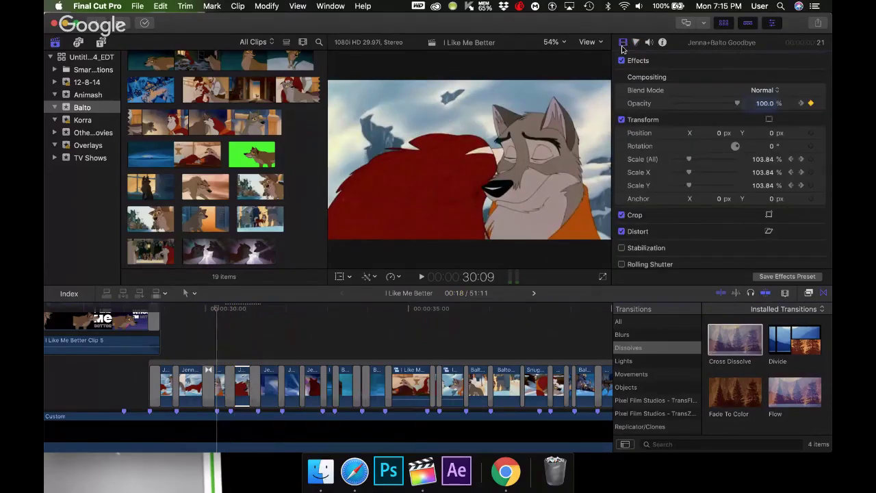
{"action": "left_click", "coordinate": [773, 104]}
{"action": "left_click", "coordinate": [806, 103]}
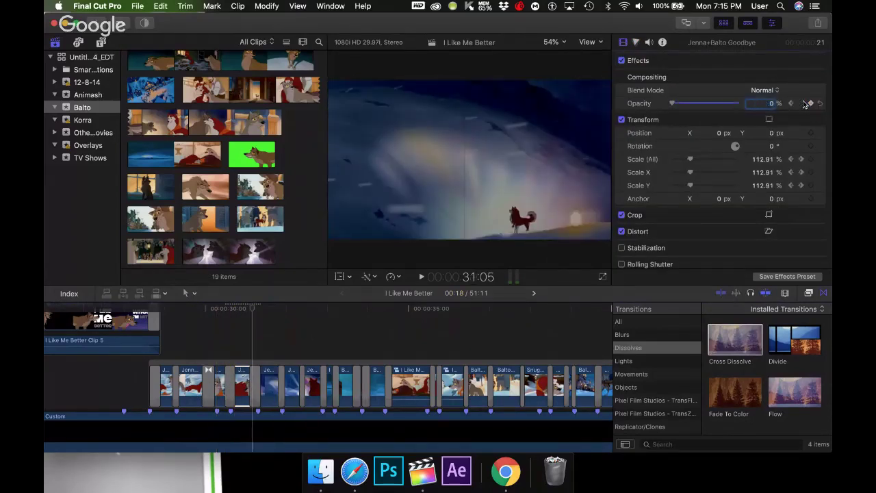
{"action": "left_click", "coordinate": [791, 104]}
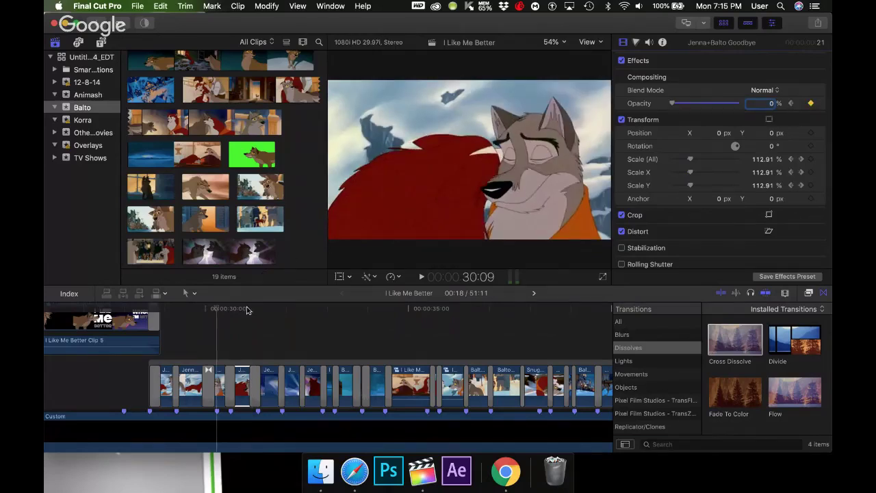
{"action": "left_click", "coordinate": [235, 308]}
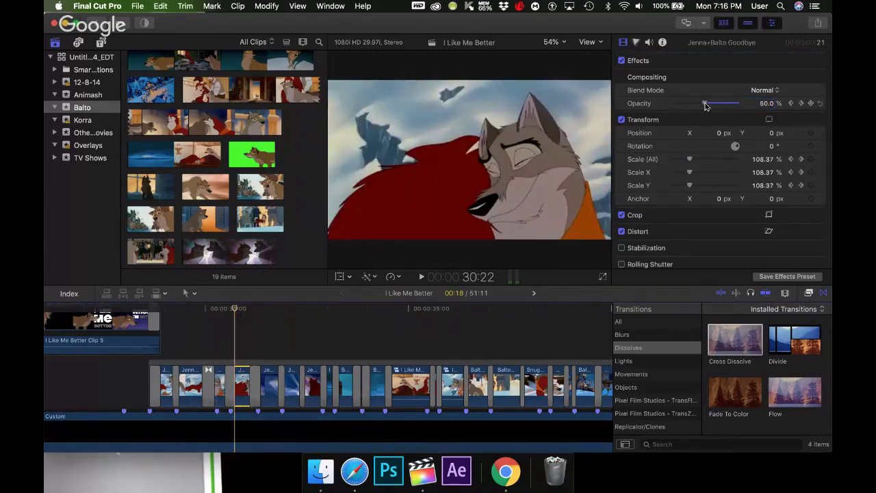
{"action": "left_click_drag", "start_coordinate": [705, 106], "coordinate": [738, 105]}
- Play the timeline around 29:28 and inspect the embrace shot near 30:22 to check the opacity fade
{"action": "key", "text": "space"}
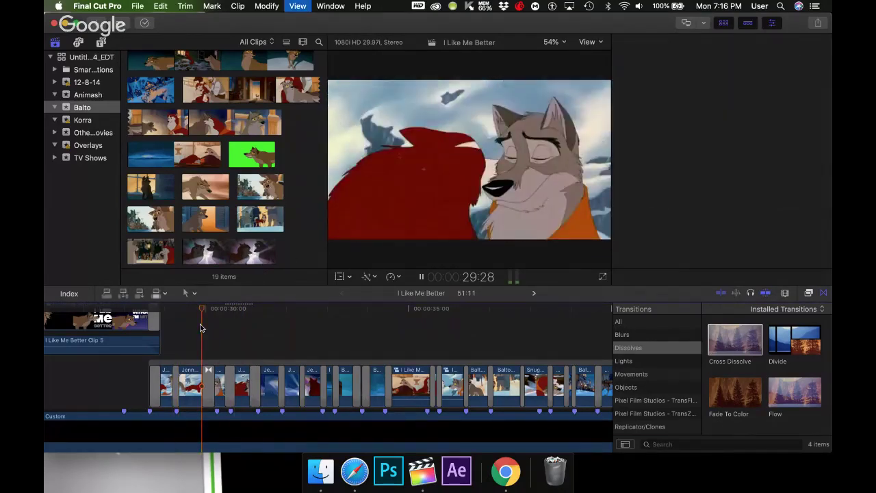
{"action": "key", "text": "super+4"}
{"action": "key", "text": "space"}
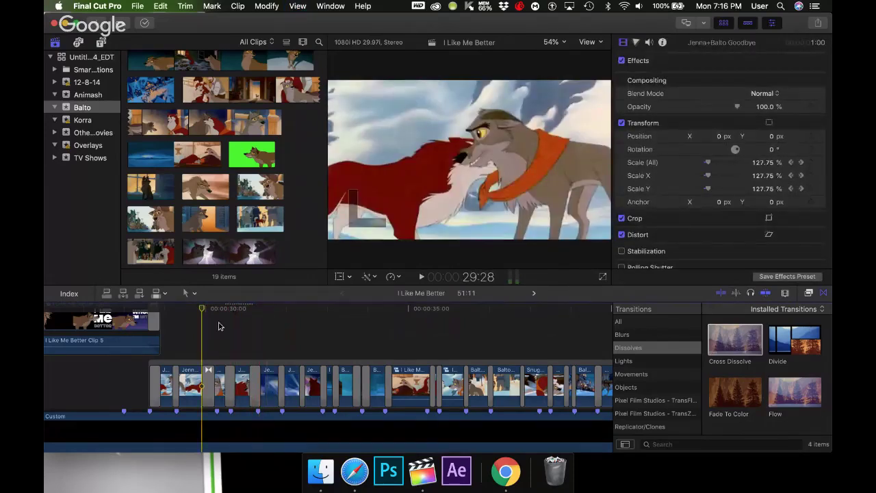
{"action": "left_click", "coordinate": [236, 308]}
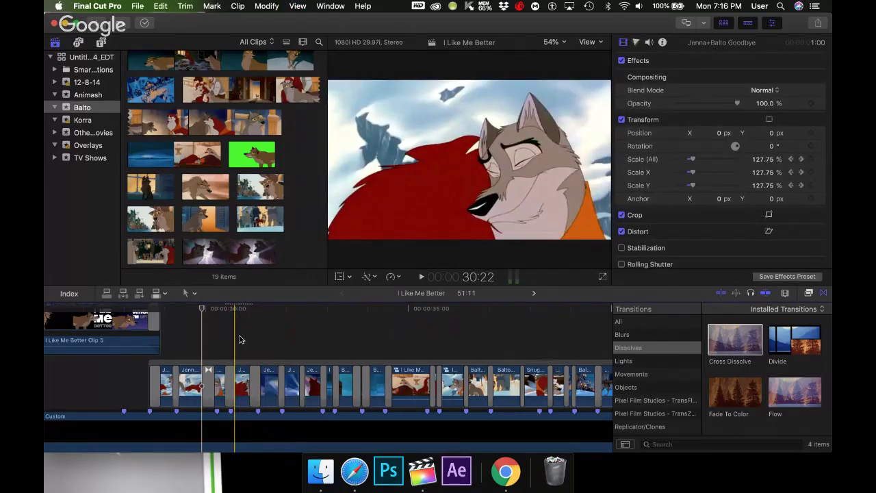
{"action": "scroll", "coordinate": [239, 339], "scroll_direction": "up", "scroll_amount": 1}
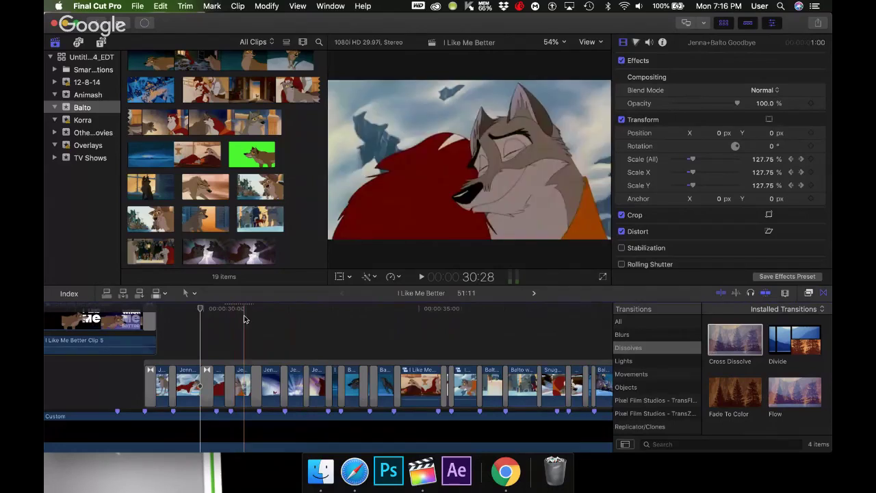
- Raise the ending opacity keyframe of the Jenna+Balto Goodbye clip near 30:27 to 23.73%
{"action": "left_click", "coordinate": [242, 387]}
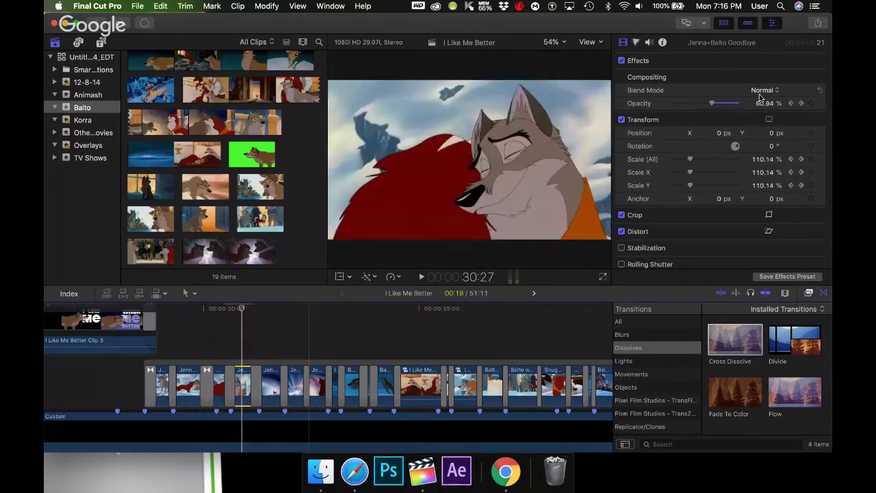
{"action": "left_click", "coordinate": [802, 104]}
{"action": "left_click", "coordinate": [687, 103]}
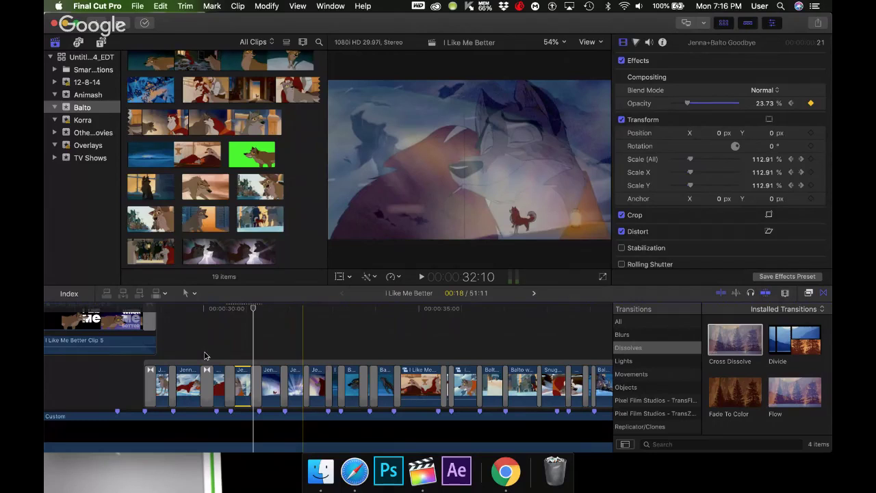
- Play the timeline from 28:27 through the Jenna+Balto Goodbye clips to check the revised opacity fade
{"action": "left_click", "coordinate": [200, 330]}
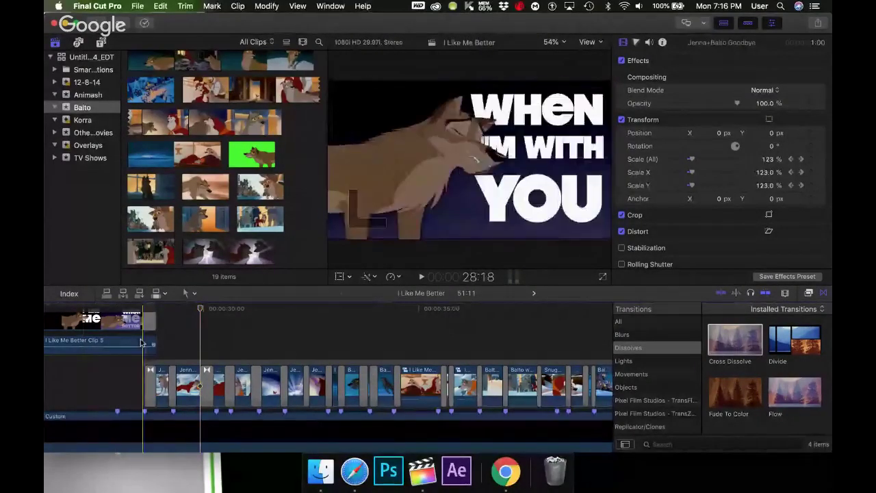
{"action": "scroll", "coordinate": [231, 325], "scroll_direction": "left", "scroll_amount": 10}
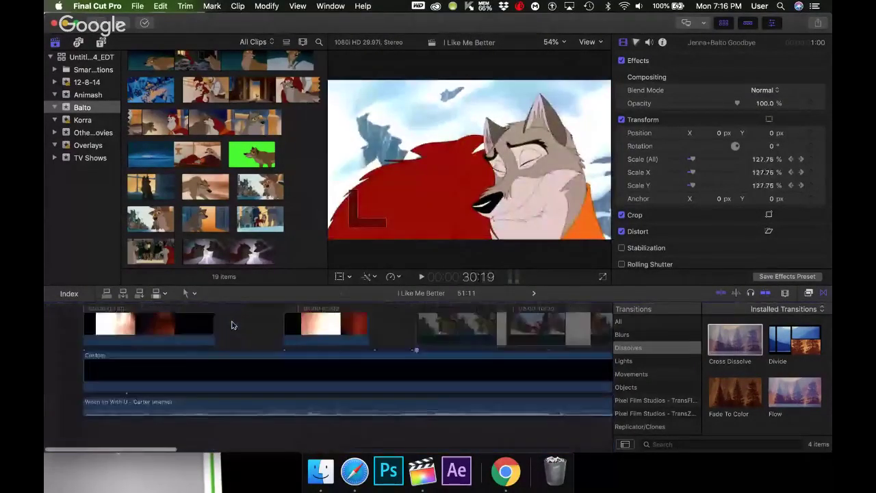
{"action": "scroll", "coordinate": [231, 325], "scroll_direction": "right", "scroll_amount": 15}
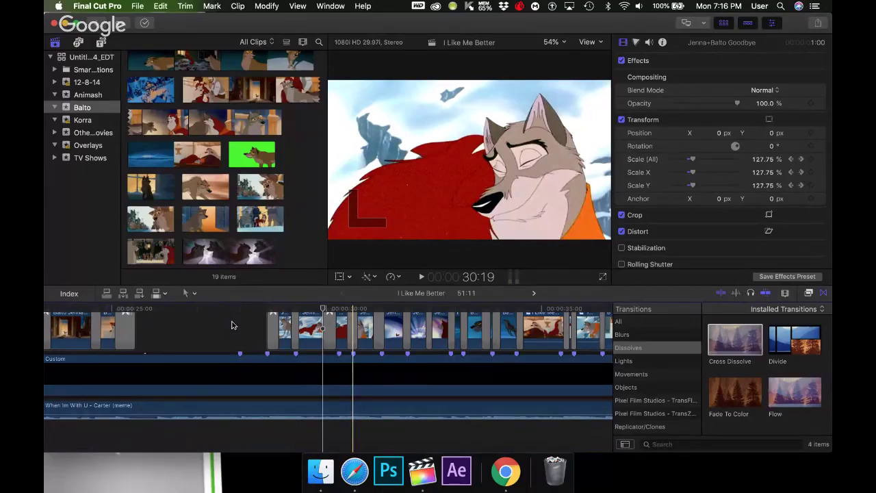
{"action": "scroll", "coordinate": [232, 325], "scroll_direction": "up", "scroll_amount": 2}
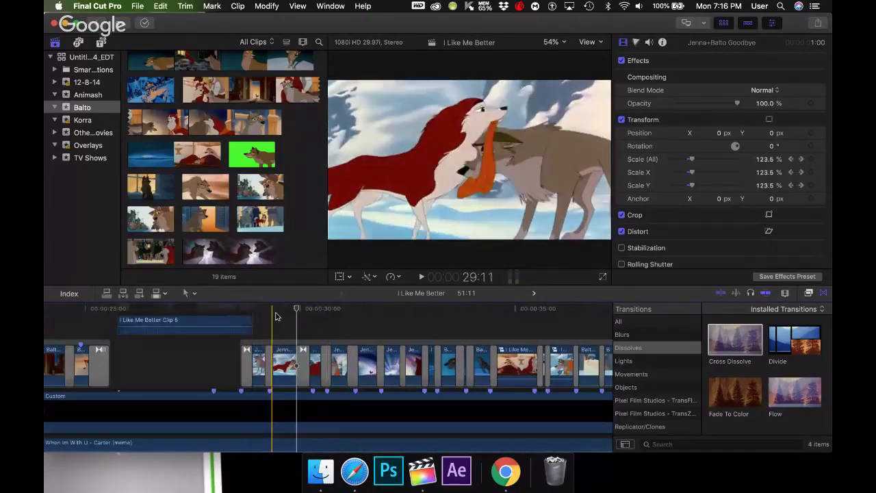
{"action": "left_click", "coordinate": [253, 313]}
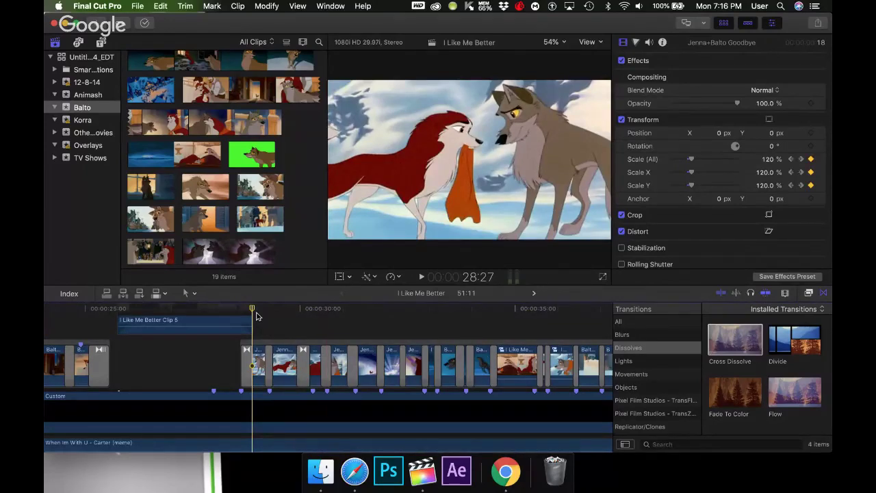
{"action": "key", "text": "space"}
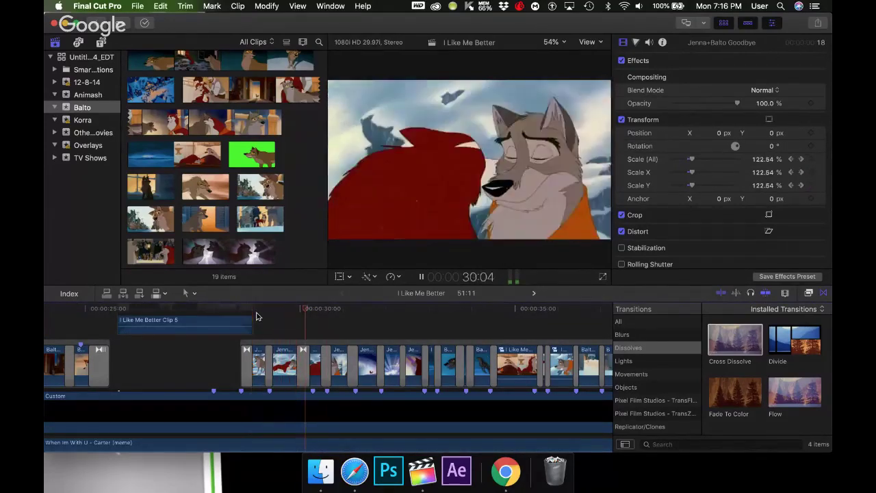
{"action": "key", "text": "space"}
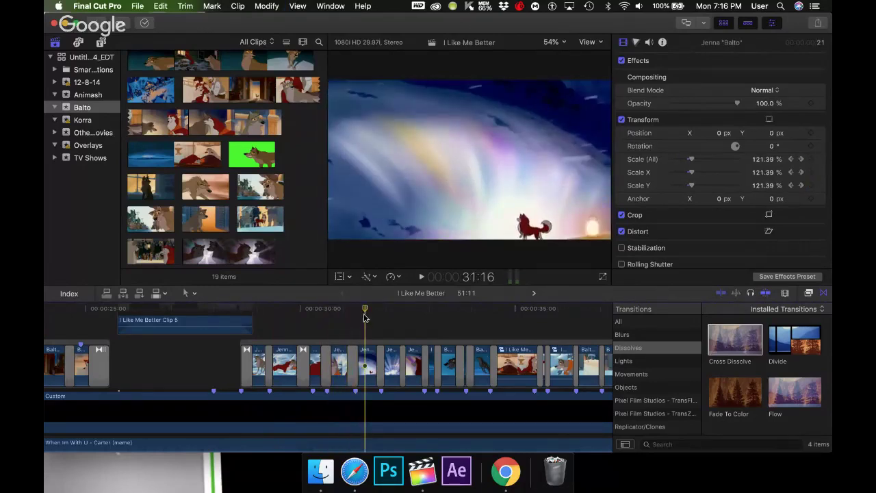
- Open Color Board 2 of the Jenna+Balto Goodbye clip at 30:26 and raise its highlights saturation
{"action": "left_click", "coordinate": [339, 363]}
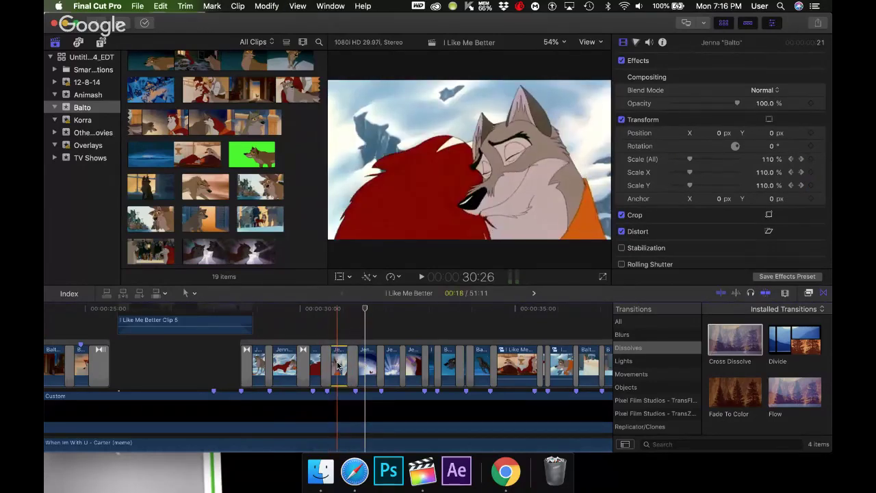
{"action": "left_click", "coordinate": [338, 312]}
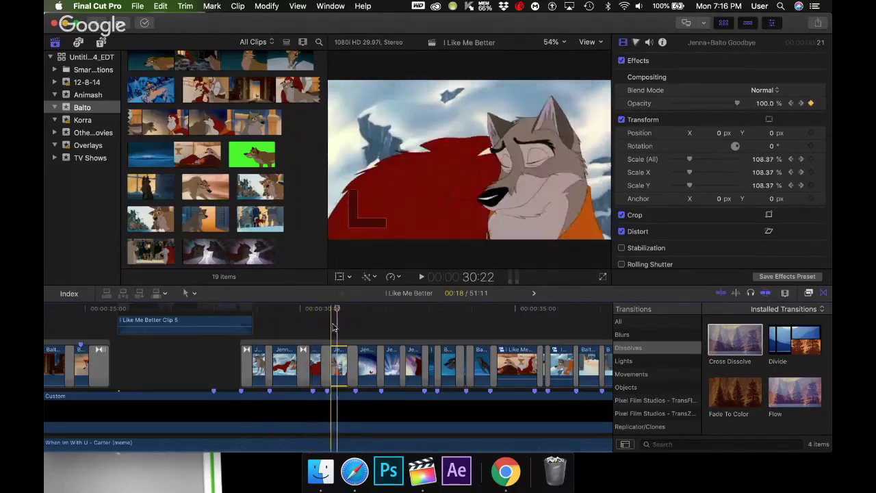
{"action": "scroll", "coordinate": [757, 91], "scroll_direction": "up", "scroll_amount": 1}
{"action": "left_click", "coordinate": [807, 63]}
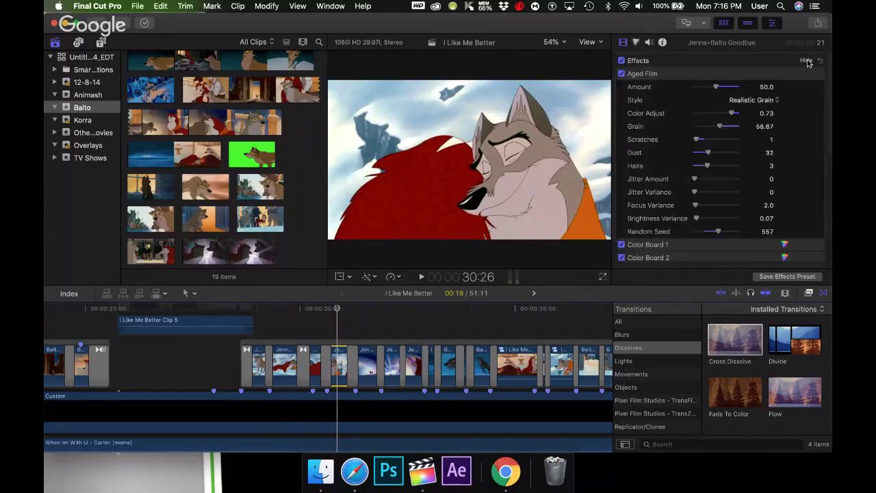
{"action": "scroll", "coordinate": [746, 245], "scroll_direction": "down", "scroll_amount": 2}
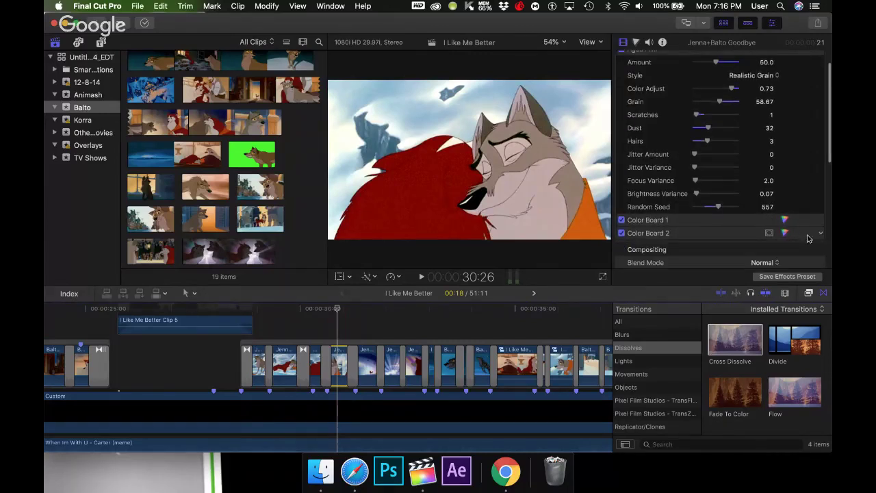
{"action": "left_click", "coordinate": [718, 236]}
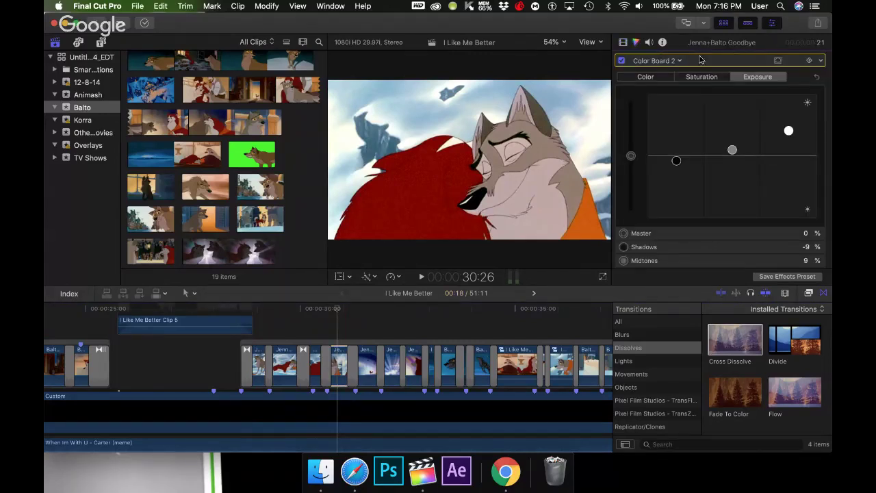
{"action": "left_click", "coordinate": [705, 77]}
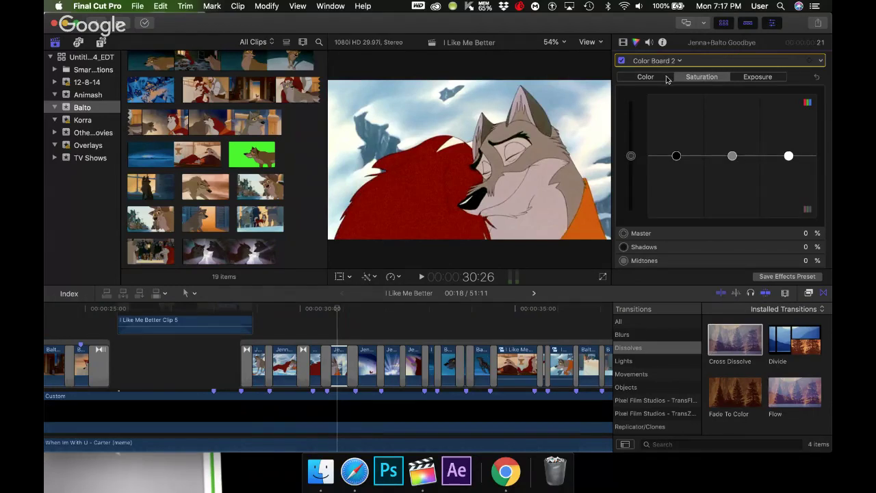
{"action": "left_click_drag", "start_coordinate": [788, 156], "coordinate": [788, 142]}
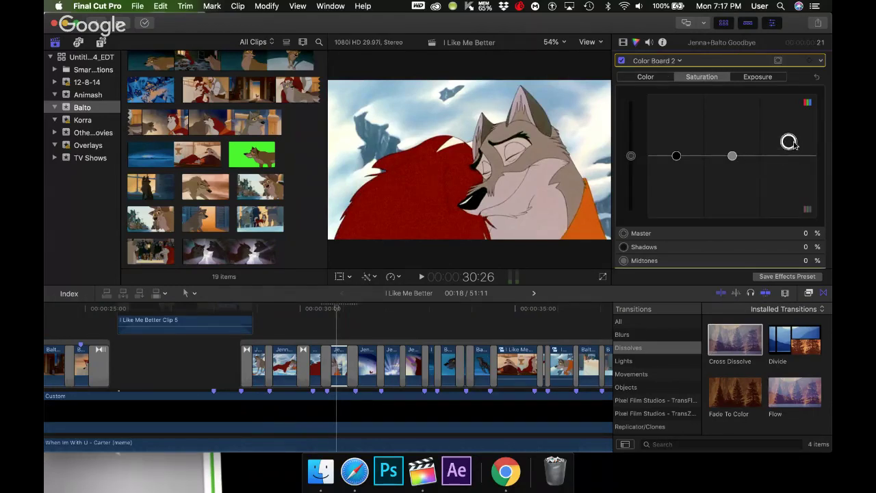
- View the color settings of Color Board 2, and delete that correction from the Jenna+Balto Goodbye clip
{"action": "left_click", "coordinate": [656, 78]}
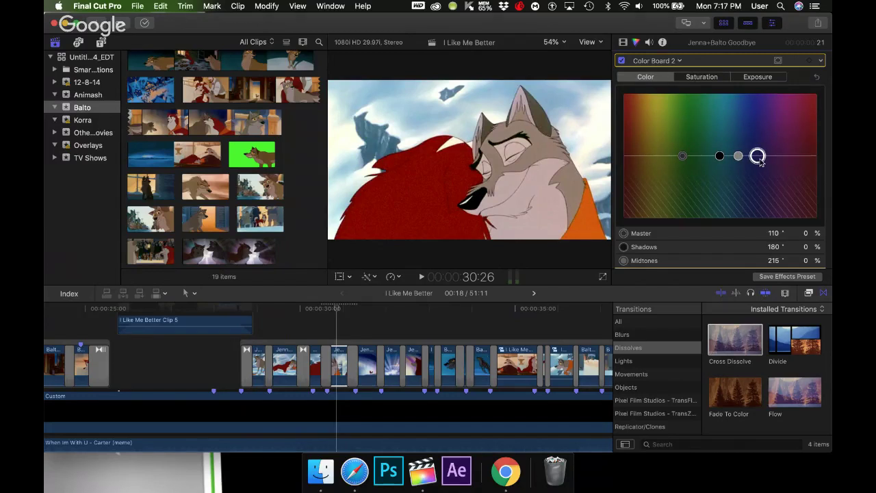
{"action": "left_click", "coordinate": [661, 62]}
{"action": "left_click", "coordinate": [694, 60]}
{"action": "left_click", "coordinate": [622, 42]}
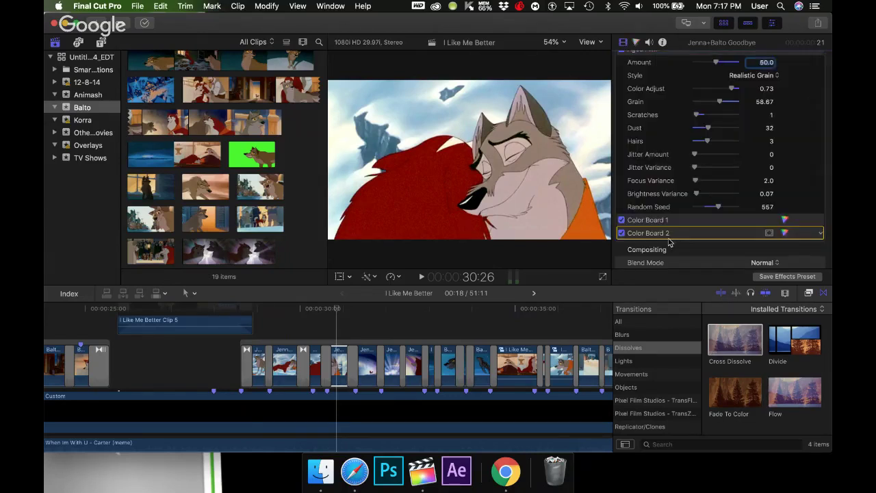
{"action": "key", "text": "Delete"}
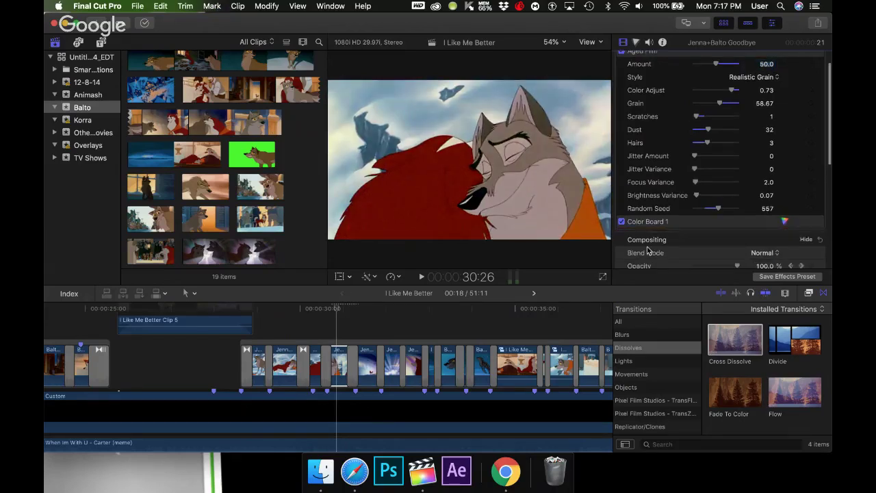
- Locate the second Snuggles clip near 38:17 and inspect its applied effects
{"action": "scroll", "coordinate": [366, 418], "scroll_direction": "right", "scroll_amount": 3}
{"action": "scroll", "coordinate": [386, 404], "scroll_direction": "right", "scroll_amount": 1}
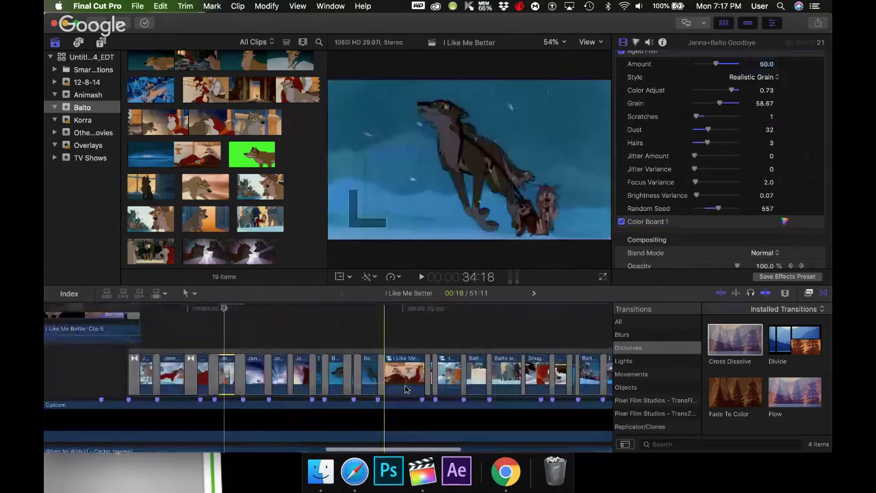
{"action": "left_click", "coordinate": [555, 373]}
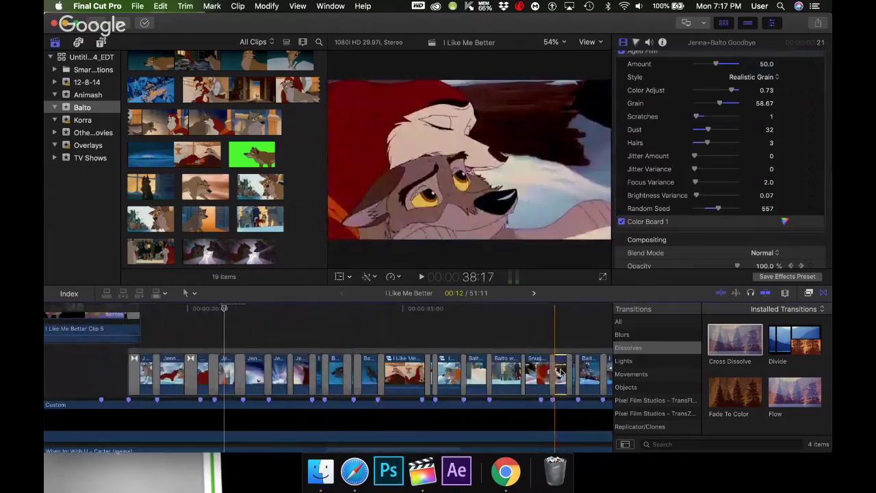
{"action": "left_click", "coordinate": [560, 312]}
{"action": "scroll", "coordinate": [561, 312], "scroll_direction": "up", "scroll_amount": 2}
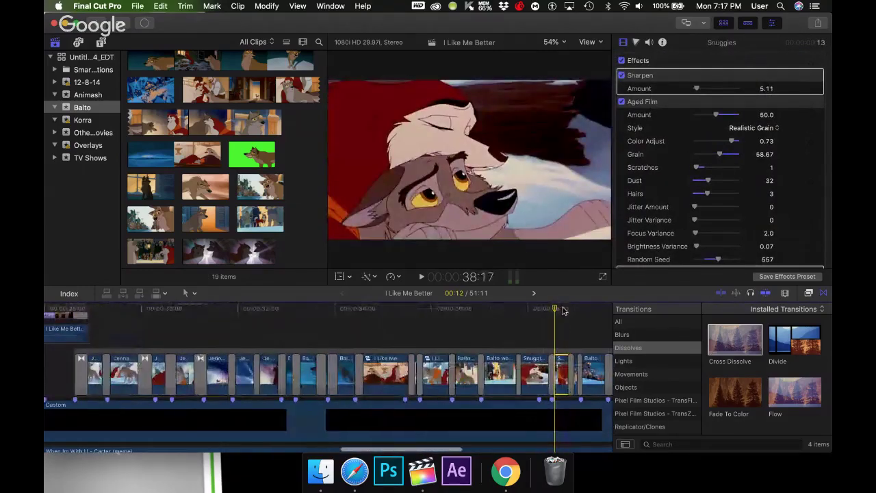
{"action": "left_click", "coordinate": [562, 312]}
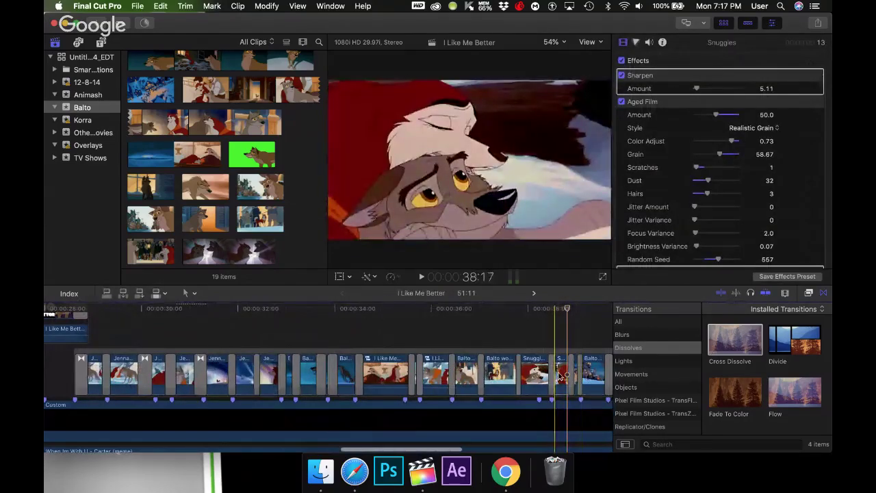
{"action": "left_click", "coordinate": [560, 375]}
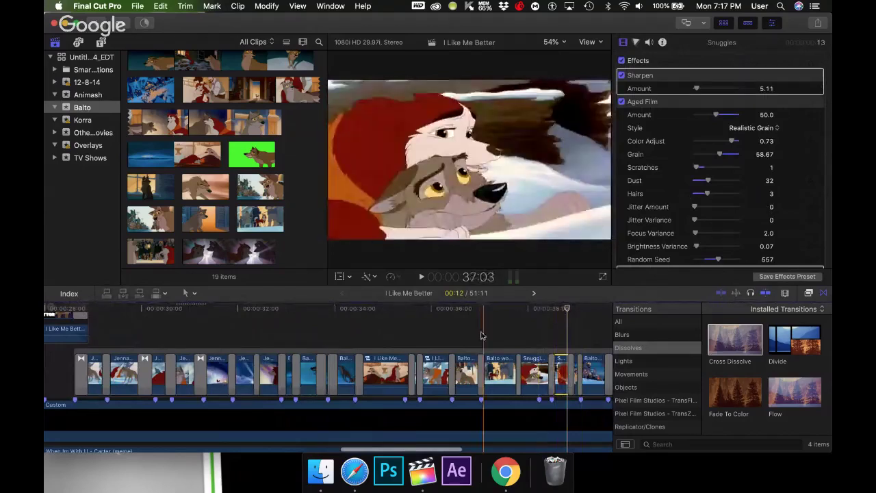
- Play the timeline from about 37:03 and examine the second Snuggles clip's color boards and opacity keyframes at 38:19
{"action": "left_click", "coordinate": [480, 335]}
{"action": "key", "text": "space"}
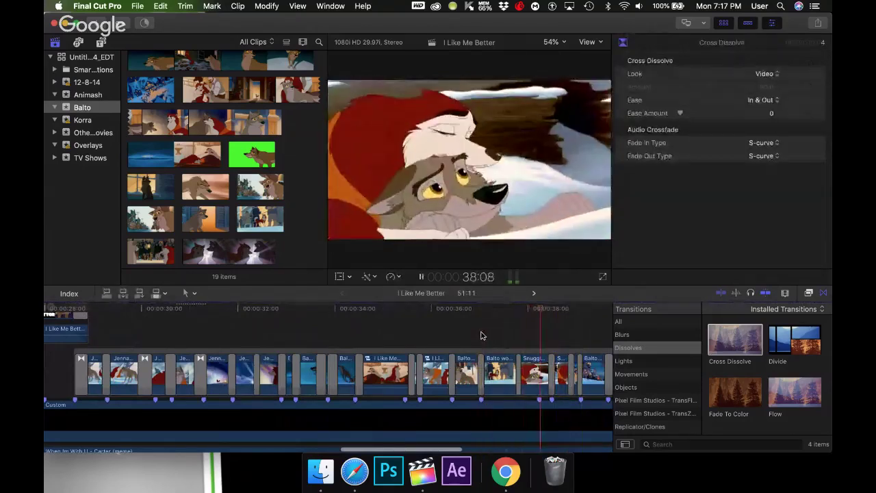
{"action": "key", "text": "space"}
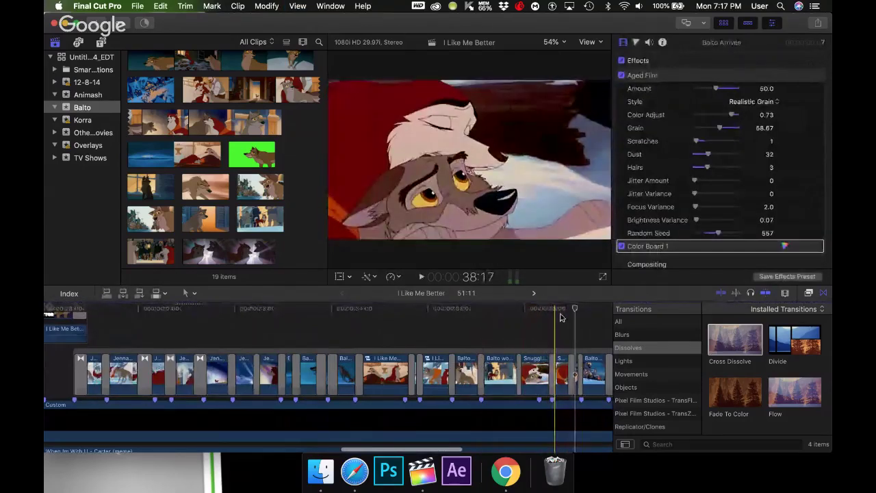
{"action": "scroll", "coordinate": [560, 316], "scroll_direction": "up", "scroll_amount": 5}
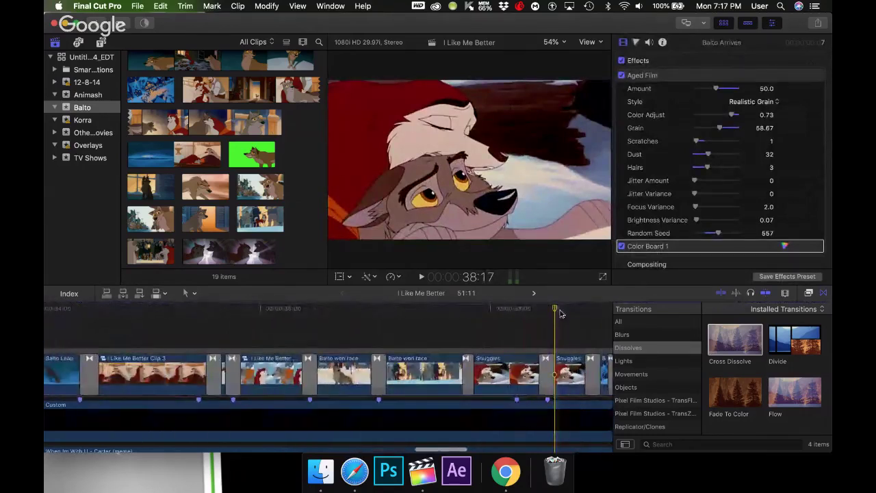
{"action": "left_click", "coordinate": [573, 363]}
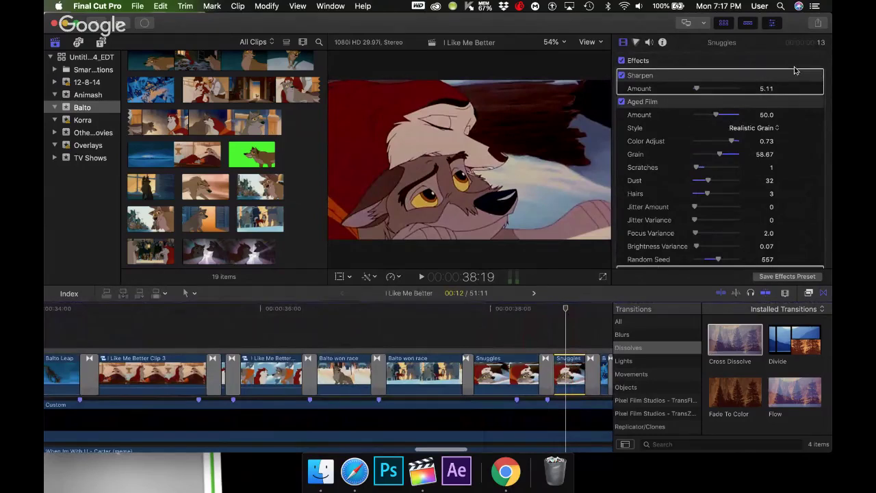
{"action": "scroll", "coordinate": [787, 110], "scroll_direction": "down", "scroll_amount": 5}
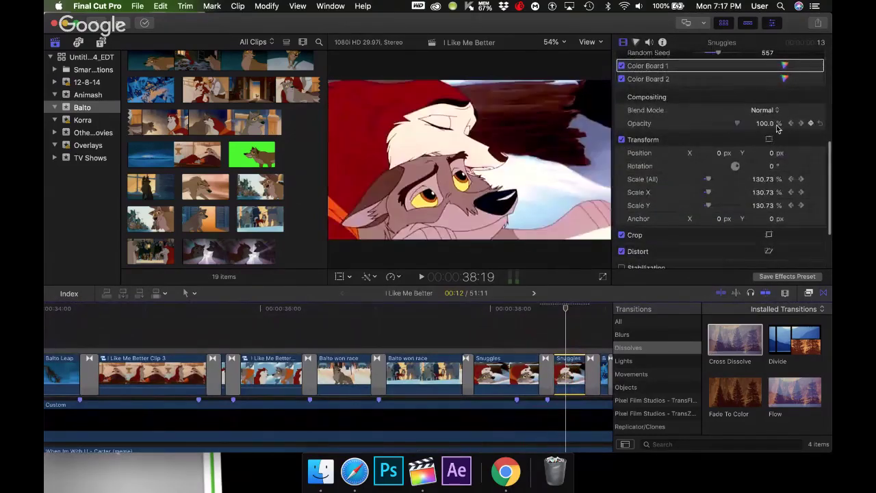
- Play the Snuggles clips from 38:05 and again from 38:20 to review the transition into Balto Arrives
{"action": "left_click", "coordinate": [509, 325]}
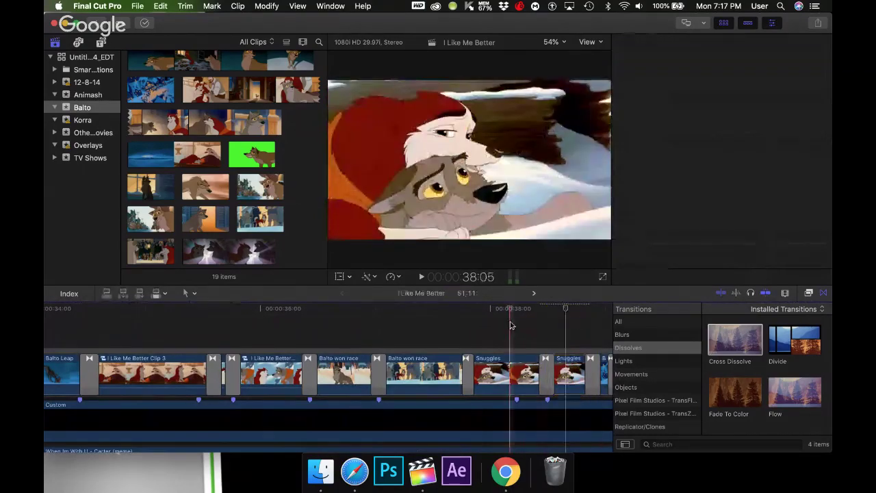
{"action": "key", "text": "space"}
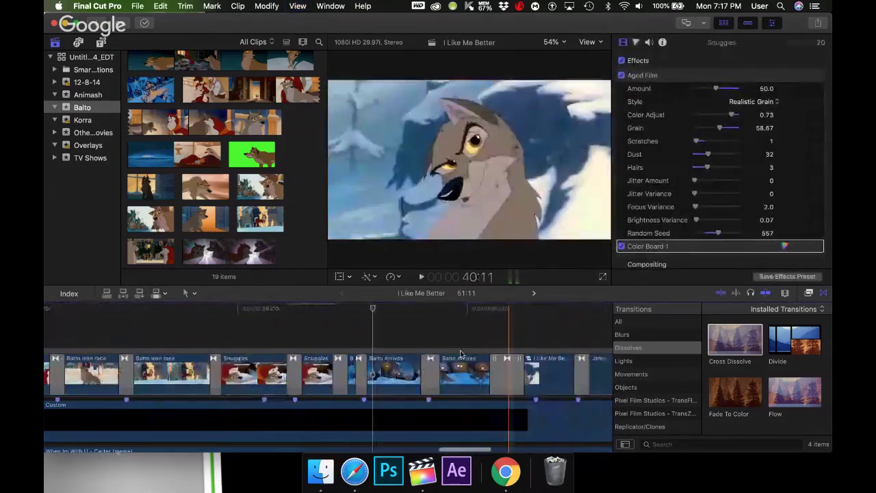
{"action": "left_click", "coordinate": [270, 319]}
{"action": "key", "text": "space"}
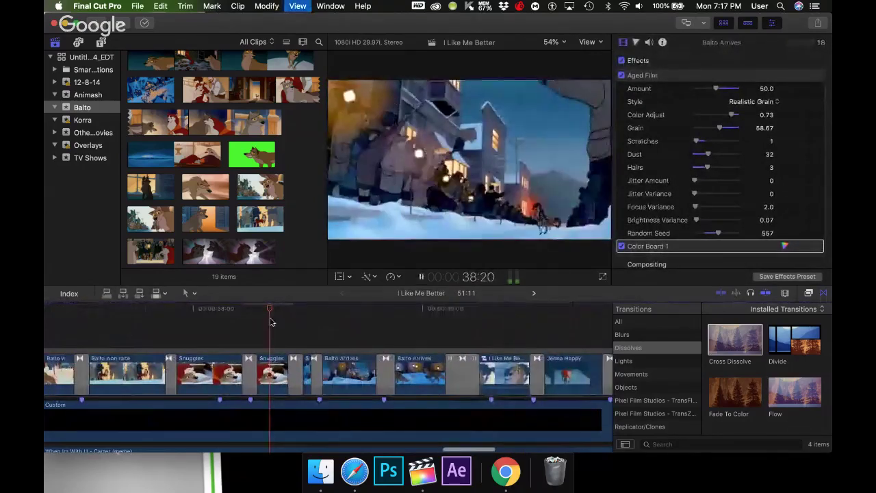
{"action": "key", "text": "space"}
{"action": "scroll", "coordinate": [319, 316], "scroll_direction": "right", "scroll_amount": 1}
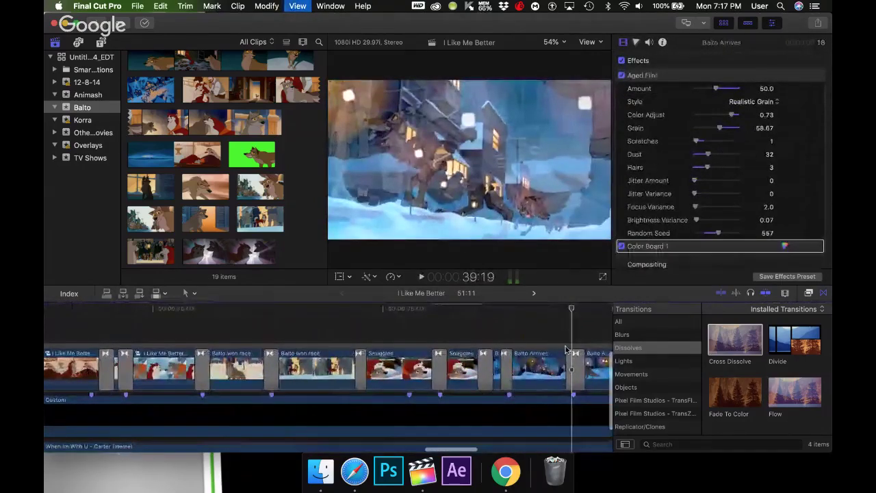
- Paste the Snuggles clip's Color Board 1 onto the Jenna+Balto Goodbye clip at 30:25, excluding its other effects and Transform attributes
{"action": "left_click", "coordinate": [430, 381]}
{"action": "scroll", "coordinate": [424, 381], "scroll_direction": "left", "scroll_amount": 8}
{"action": "scroll", "coordinate": [403, 381], "scroll_direction": "left", "scroll_amount": 5}
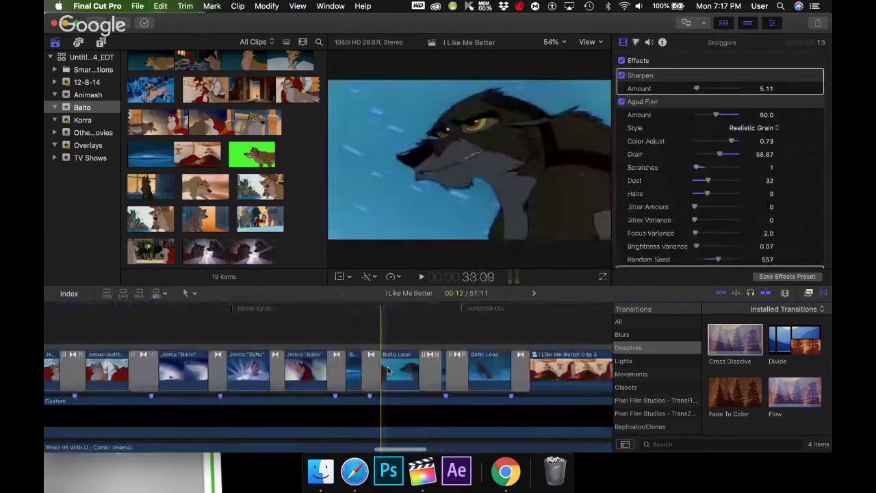
{"action": "left_click", "coordinate": [209, 362]}
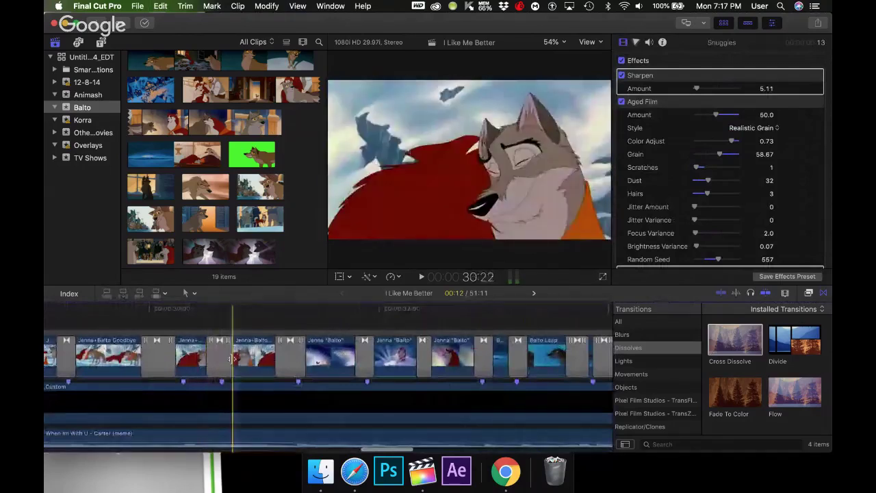
{"action": "left_click", "coordinate": [249, 364]}
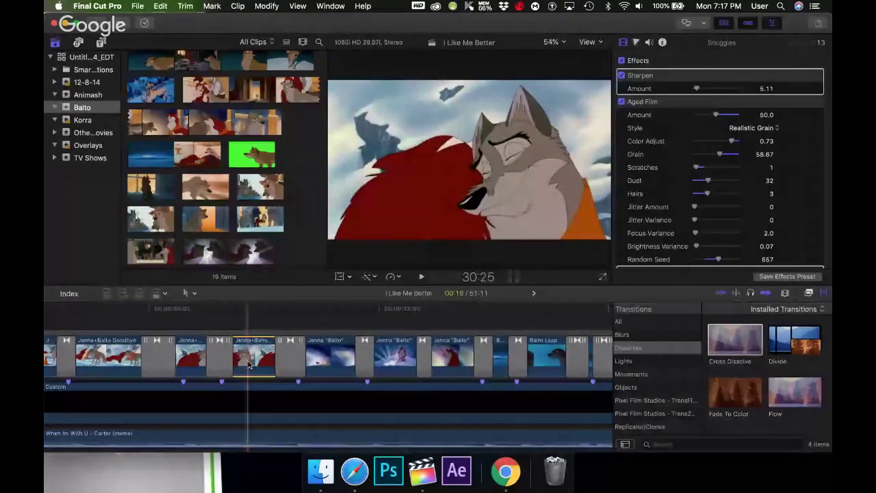
{"action": "key", "text": "shift+super+v"}
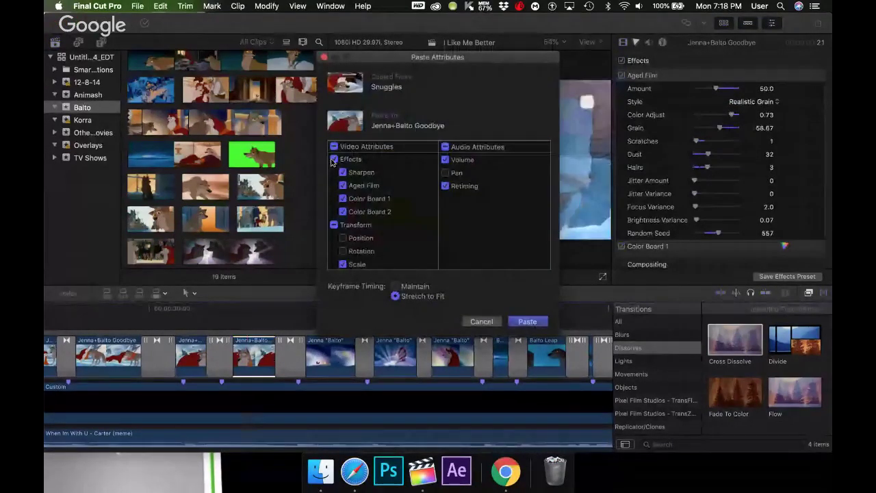
{"action": "left_click", "coordinate": [333, 158]}
{"action": "left_click", "coordinate": [342, 199]}
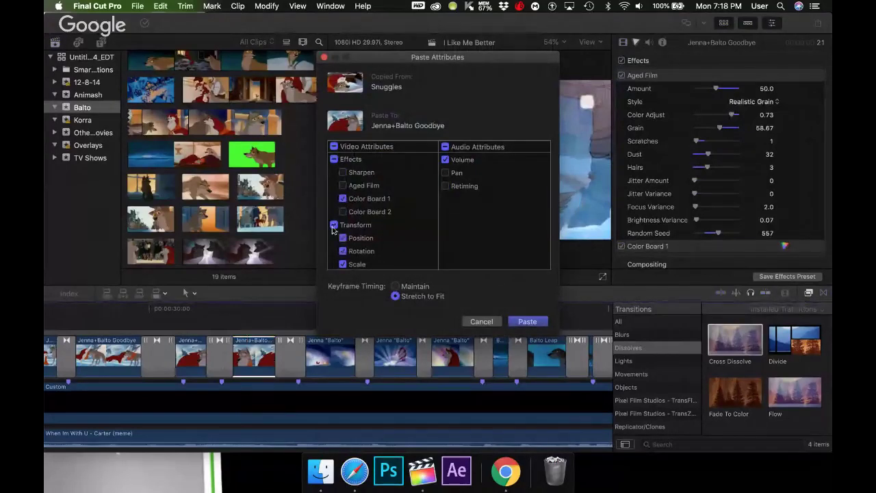
{"action": "left_click", "coordinate": [333, 225]}
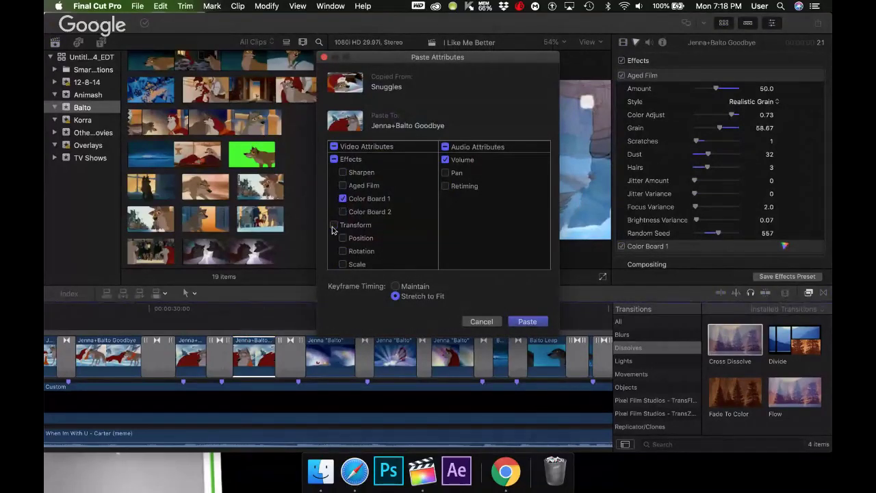
{"action": "key", "text": "Return"}
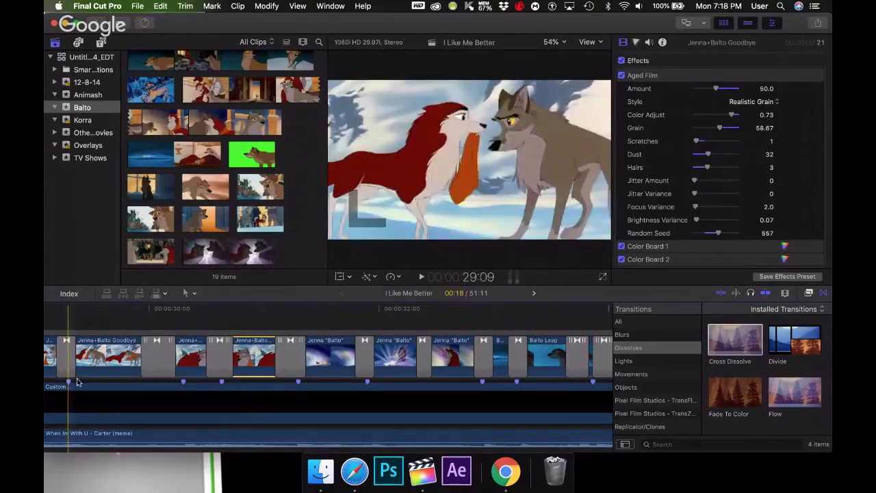
- Play the Jenna+Balto Goodbye clips from about 29:22 to review the pasted color correction
{"action": "left_click", "coordinate": [117, 327]}
{"action": "key", "text": "space"}
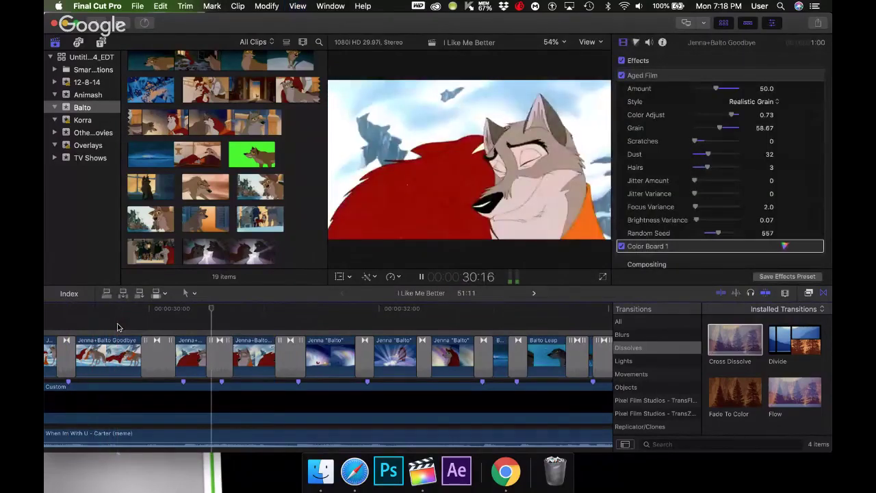
{"action": "key", "text": "space"}
- Tint the third Jenna+Balto Goodbye clip in Color Board 2: master 76° at 4%, midtones 214° at 6%, and highlights toward blue
{"action": "left_click", "coordinate": [254, 362]}
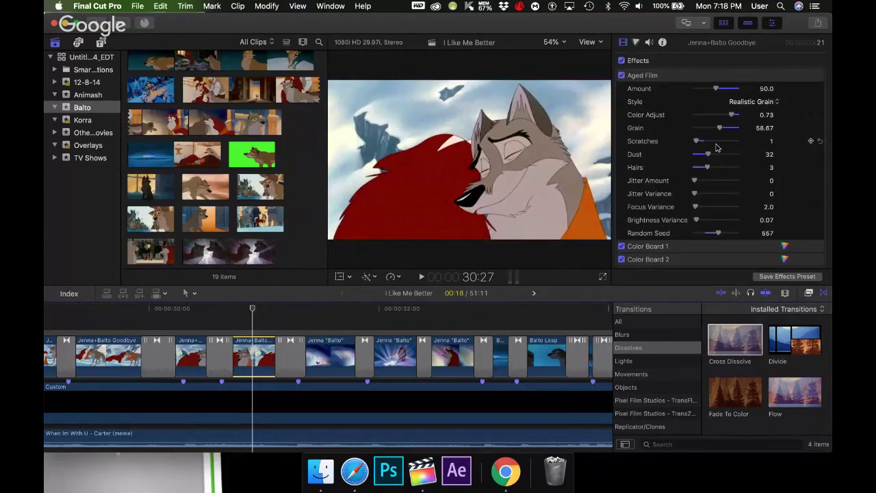
{"action": "scroll", "coordinate": [716, 148], "scroll_direction": "down", "scroll_amount": 3}
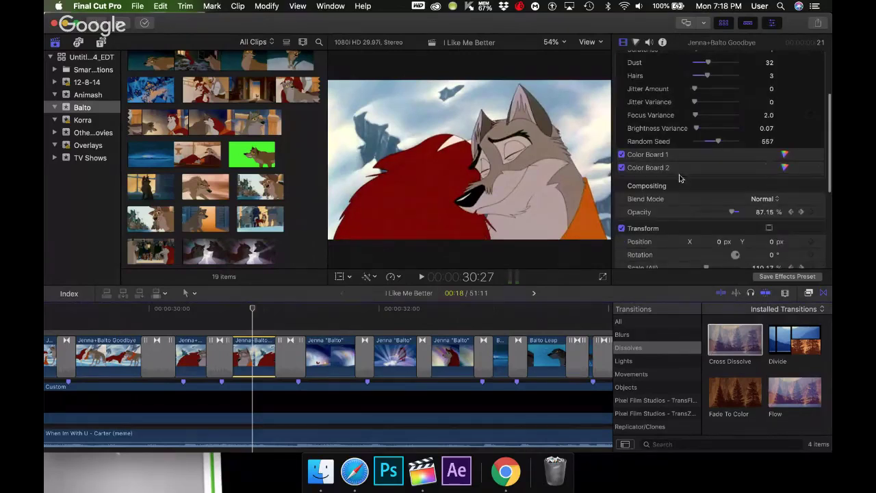
{"action": "left_click", "coordinate": [784, 167]}
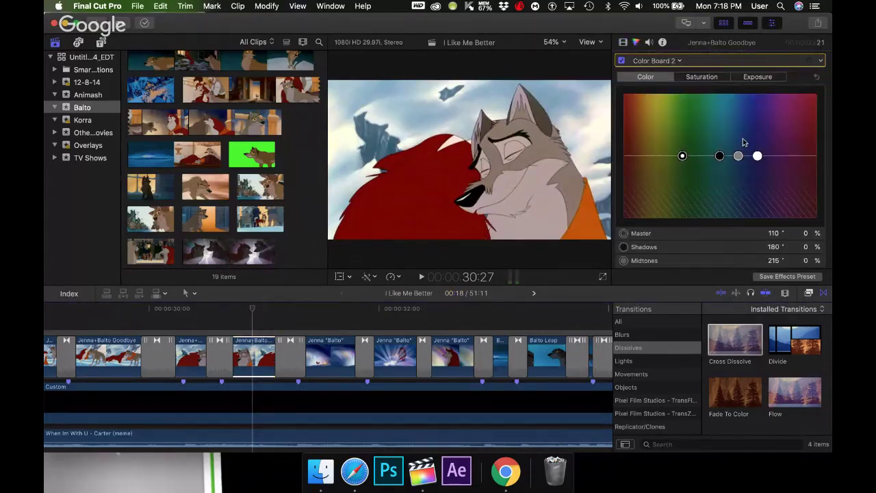
{"action": "left_click_drag", "start_coordinate": [758, 158], "coordinate": [739, 155]}
{"action": "left_click_drag", "start_coordinate": [682, 156], "coordinate": [663, 153]}
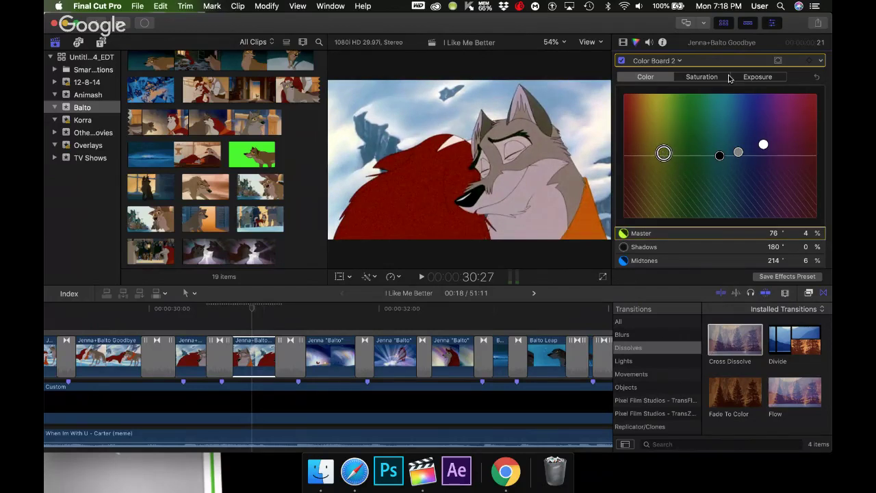
- Raise the highlights exposure in Color Board 2, and strengthen the blue tint of the highlights slightly
{"action": "left_click", "coordinate": [756, 78]}
{"action": "left_click_drag", "start_coordinate": [791, 134], "coordinate": [793, 121]}
{"action": "left_click", "coordinate": [668, 80]}
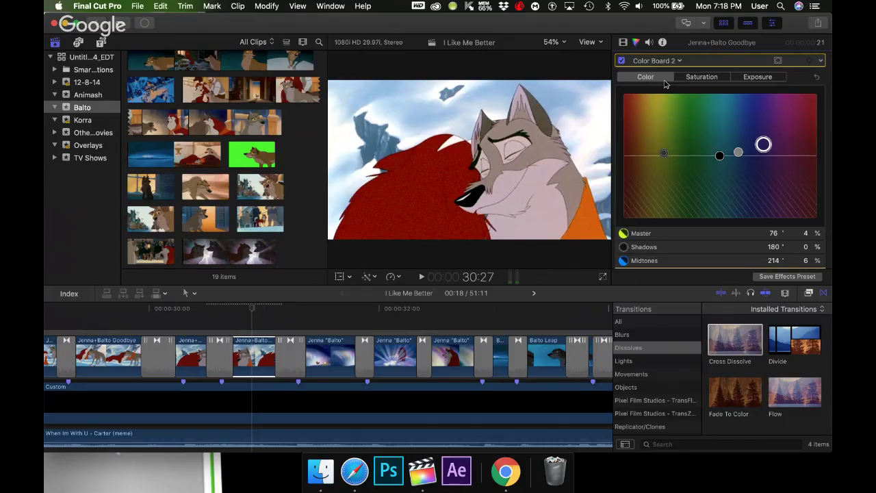
{"action": "left_click", "coordinate": [703, 78]}
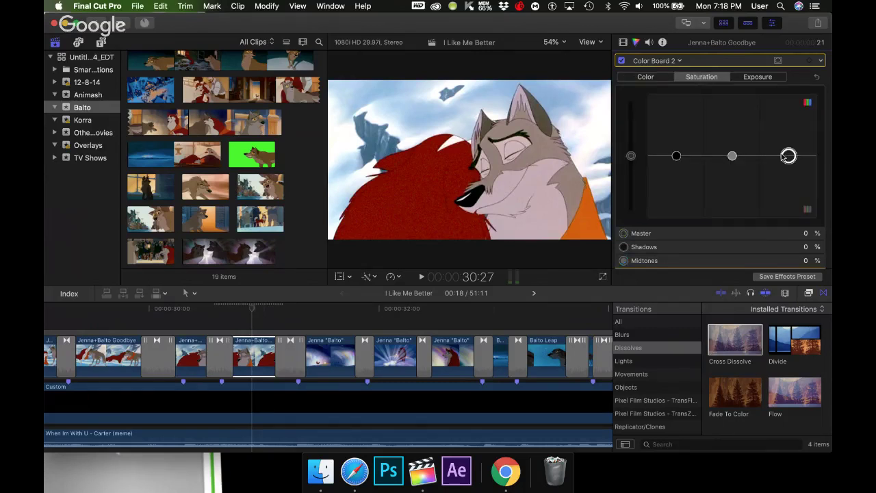
{"action": "left_click_drag", "start_coordinate": [783, 156], "coordinate": [762, 143]}
{"action": "left_click", "coordinate": [655, 79]}
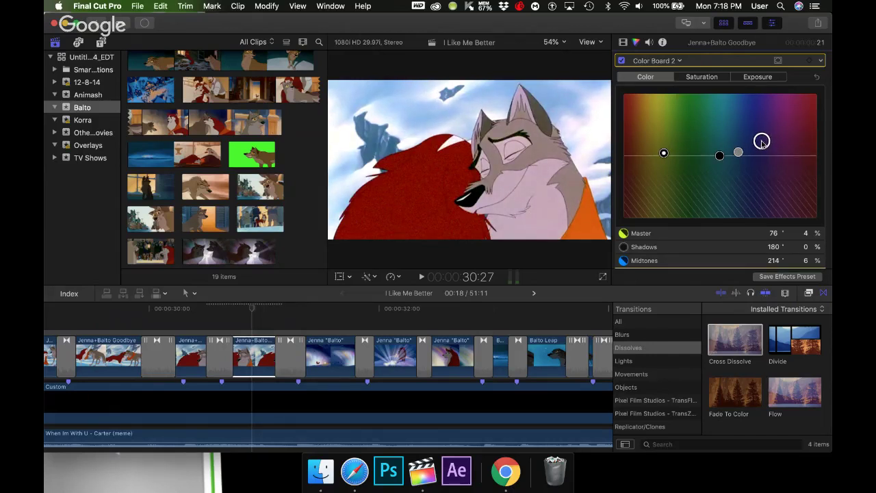
- Play the timeline twice from 30:09 to review the recolored clip up to the Jenna "Balto" clip
{"action": "left_click", "coordinate": [188, 318]}
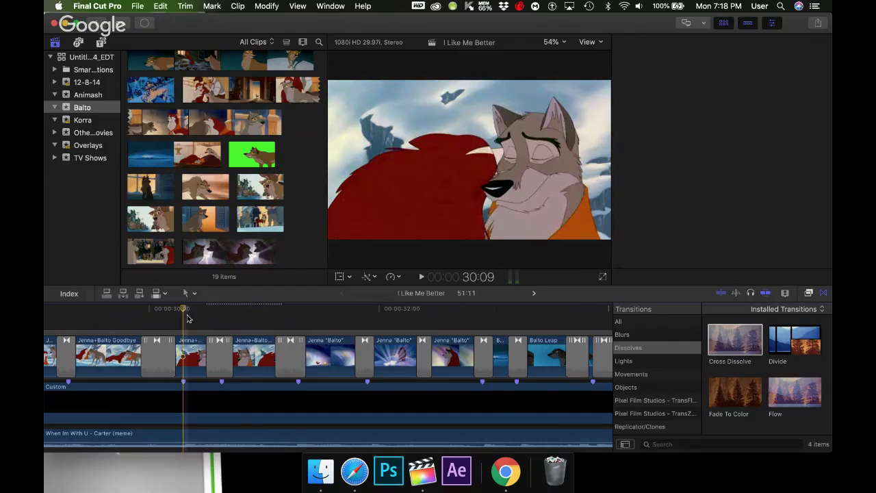
{"action": "key", "text": "space"}
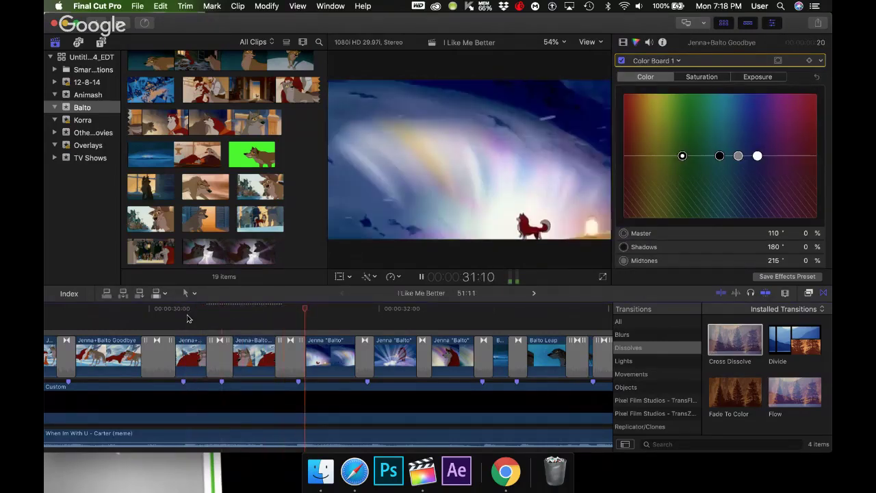
{"action": "left_click", "coordinate": [188, 318]}
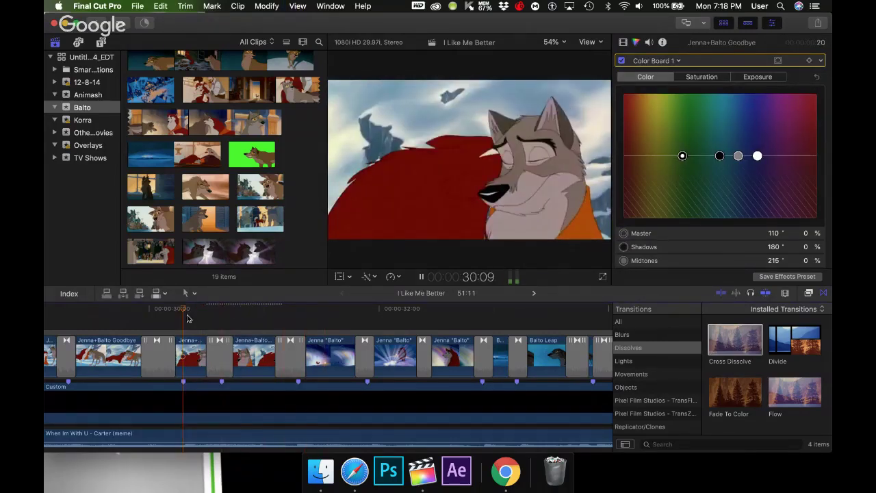
{"action": "key", "text": "space"}
{"action": "key", "text": "space"}
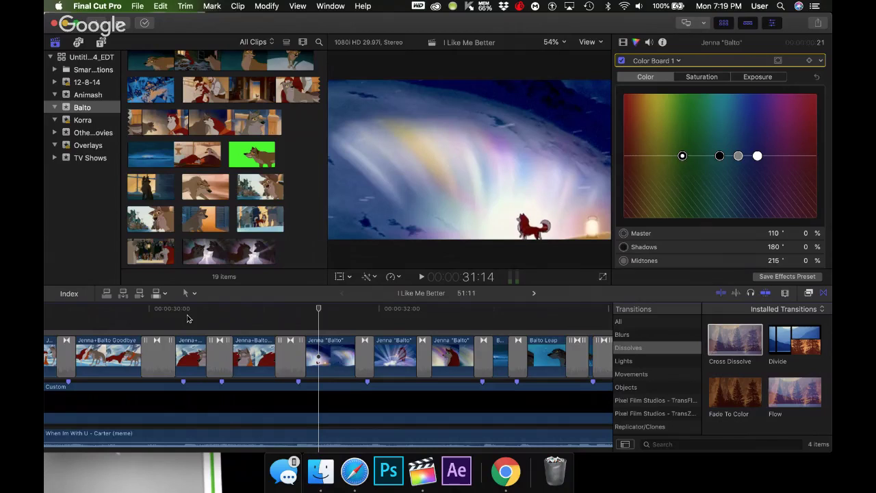
- Replay from 29:22 and around 30:09 to compare the colors across the Jenna+Balto Goodbye clips
{"action": "left_click", "coordinate": [120, 321]}
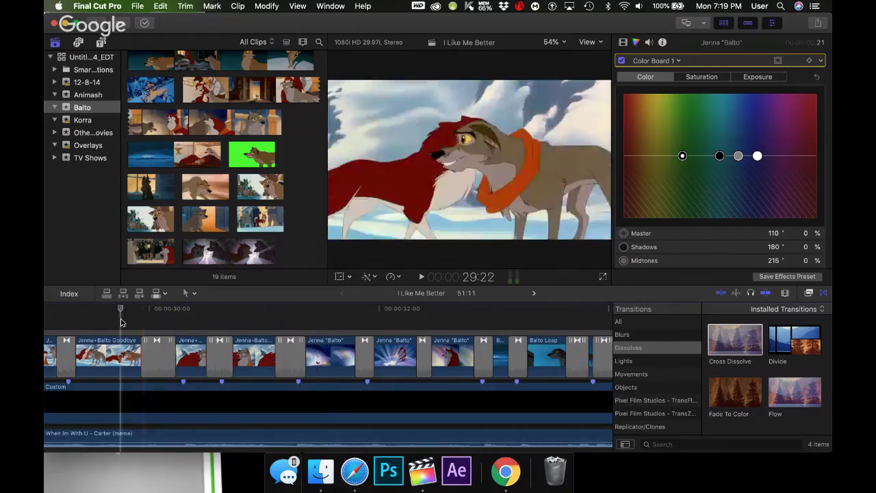
{"action": "key", "text": "space"}
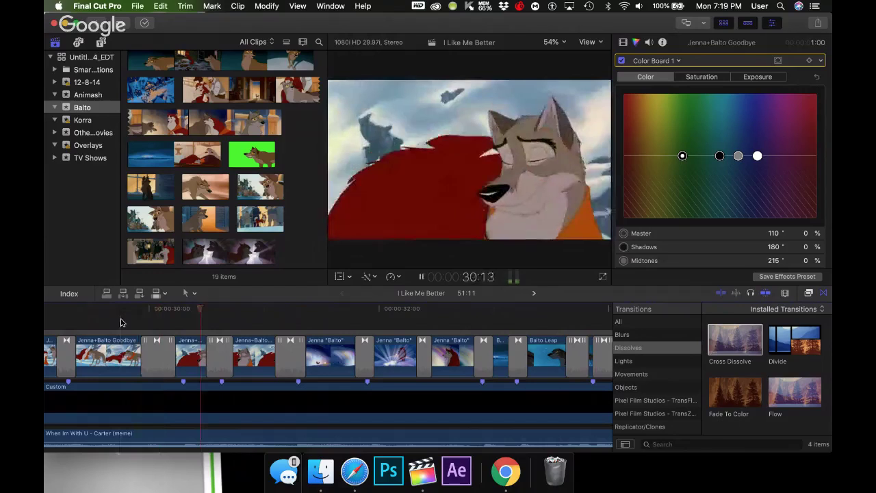
{"action": "left_click", "coordinate": [120, 322]}
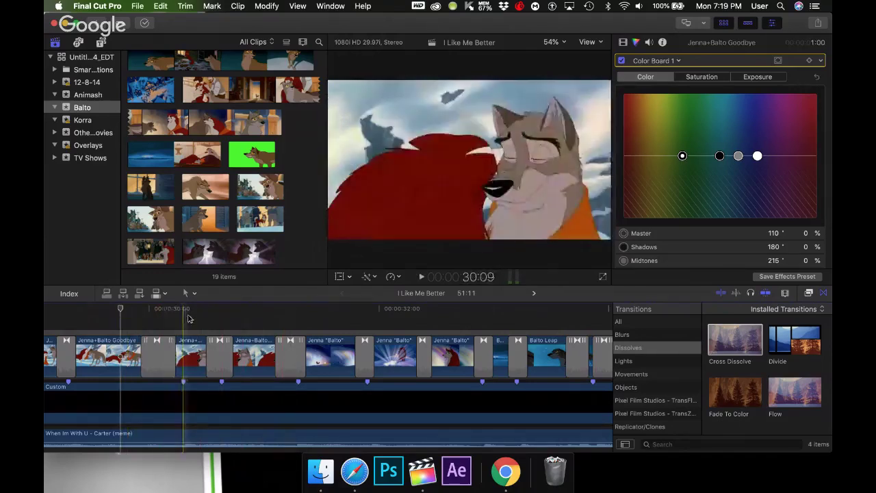
{"action": "left_click", "coordinate": [183, 316]}
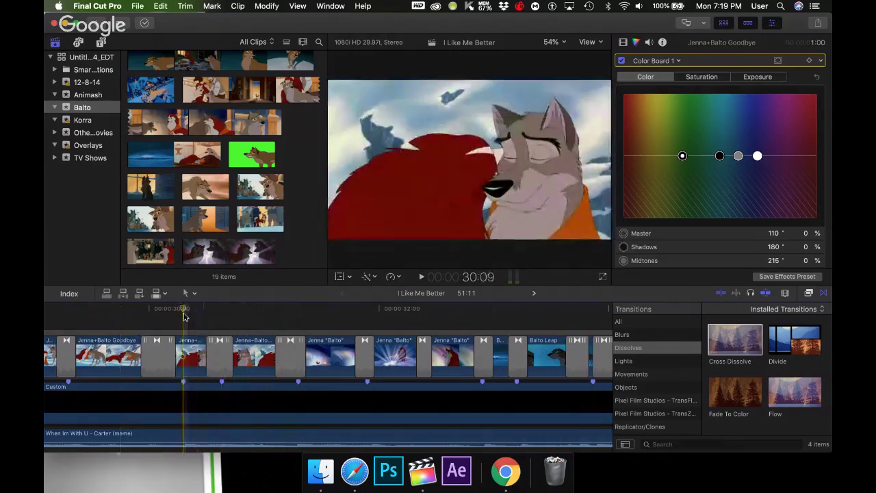
{"action": "key", "text": "shift+slash"}
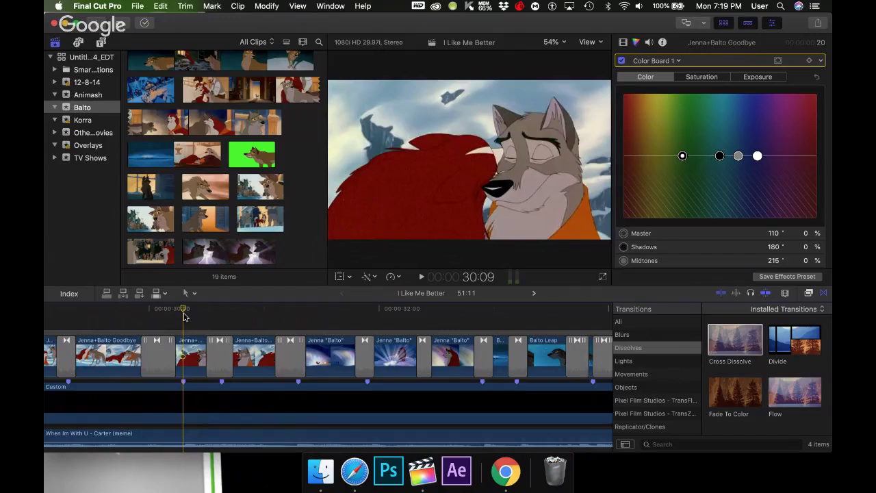
{"action": "key", "text": "shift+slash"}
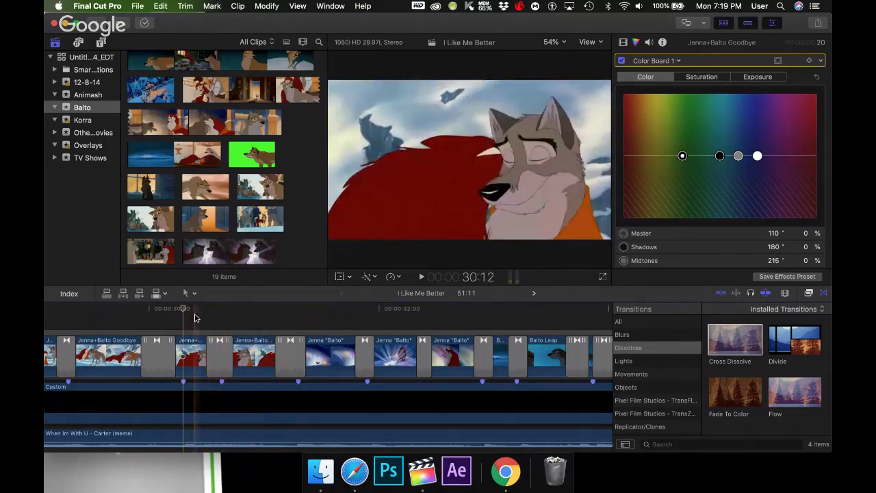
{"action": "key", "text": "shift+slash"}
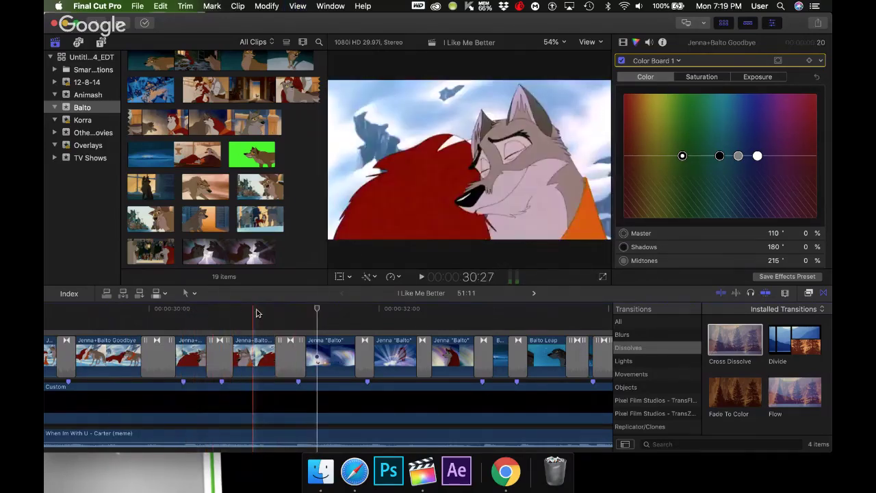
- Lower the highlights exposure slightly in Color Board 2 of the Jenna+Balto Goodbye clip at 30:25
{"action": "left_click", "coordinate": [251, 353]}
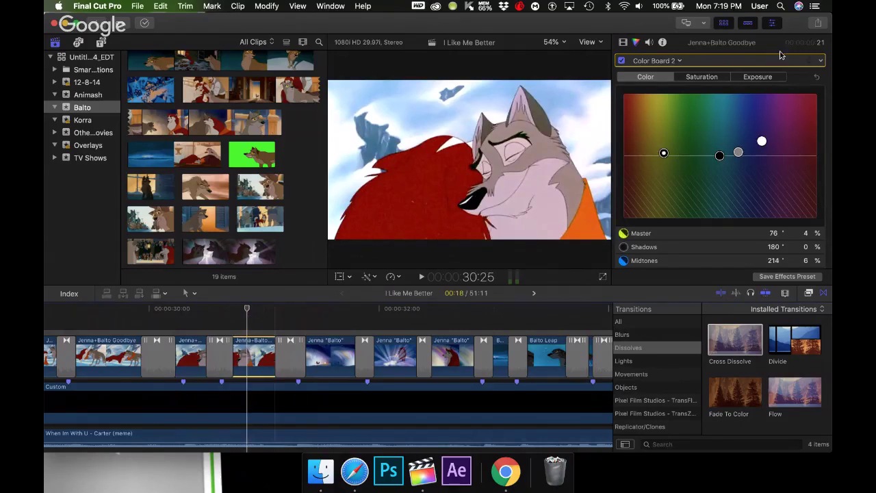
{"action": "left_click", "coordinate": [754, 77]}
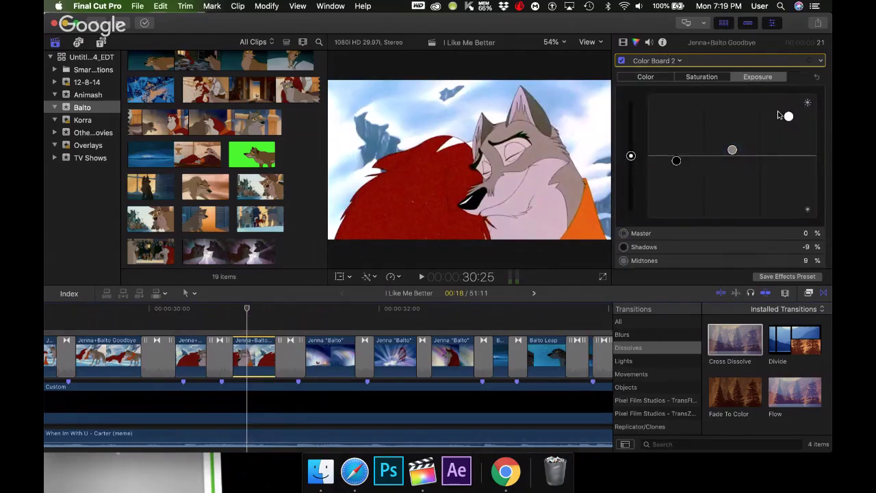
{"action": "left_click_drag", "start_coordinate": [788, 116], "coordinate": [788, 128]}
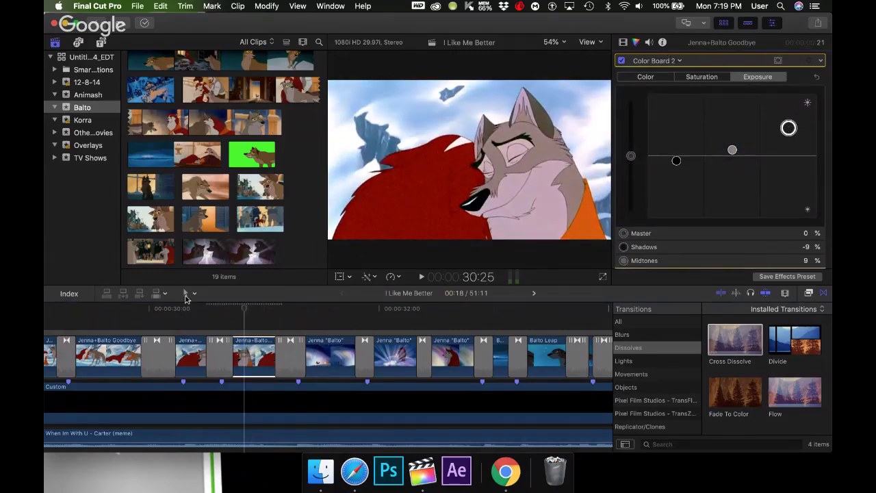
- Play the sequence from about 29:23 through the Balto Leap and Balto won race clips to review the edit
{"action": "left_click", "coordinate": [125, 324]}
{"action": "key", "text": "space"}
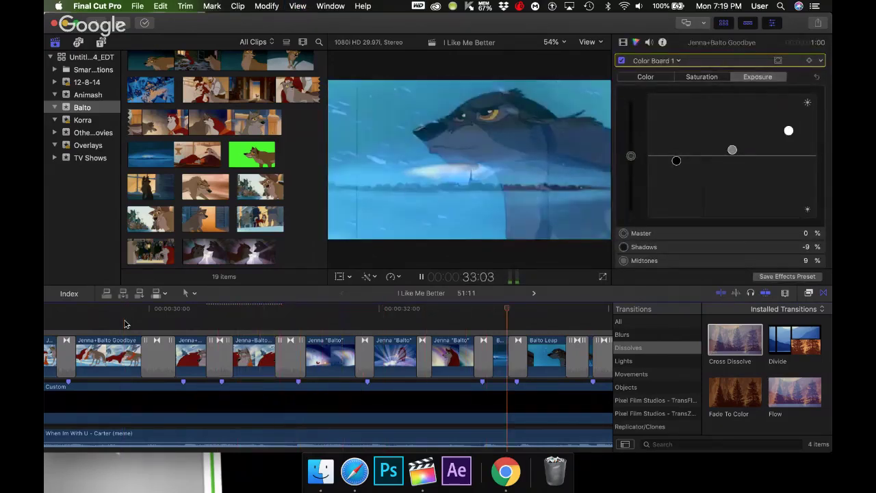
{"action": "key", "text": "space"}
{"action": "key", "text": "super+t"}
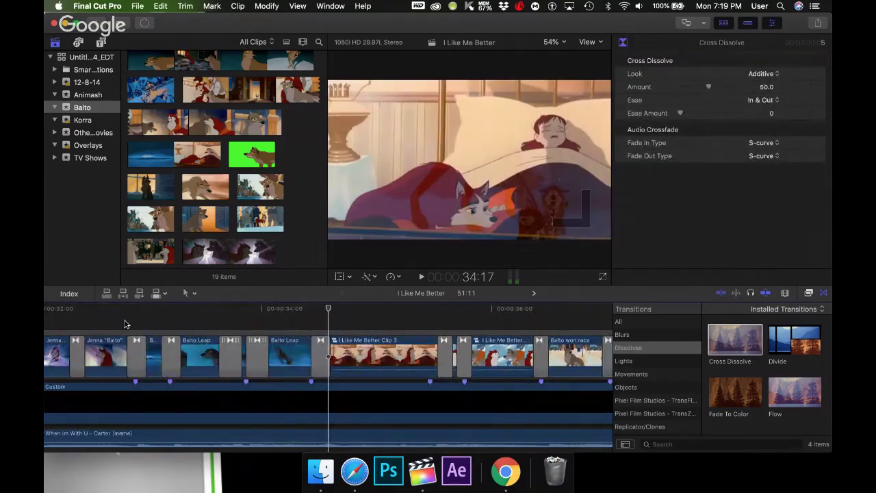
{"action": "key", "text": "space"}
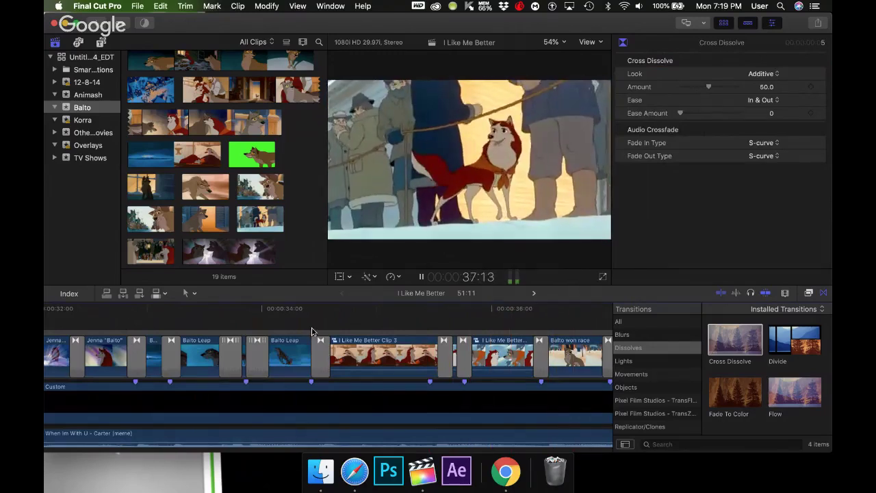
{"action": "key", "text": "super+minus"}
{"action": "key", "text": "space"}
- Play from 36:06 into the first Balto won race clip, and stop on it at 36:22
{"action": "scroll", "coordinate": [324, 370], "scroll_direction": "right", "scroll_amount": 10}
{"action": "left_click", "coordinate": [168, 323]}
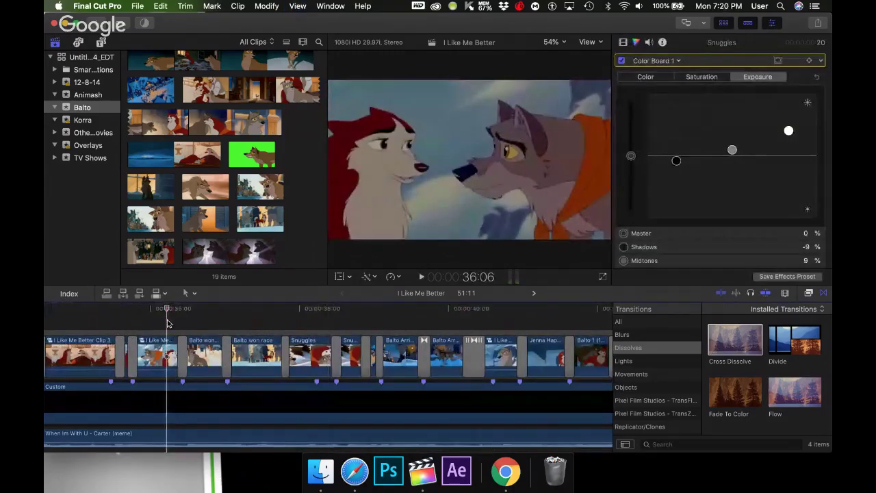
{"action": "key", "text": "space"}
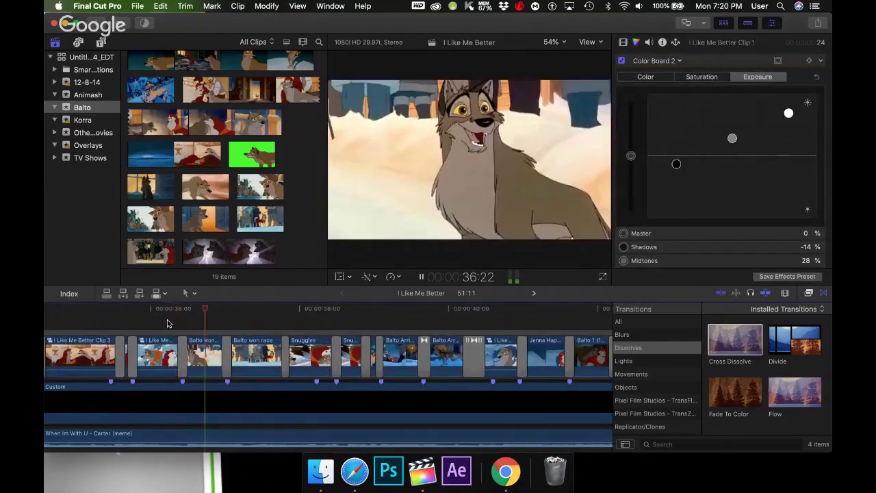
{"action": "key", "text": "space"}
{"action": "left_click", "coordinate": [209, 332]}
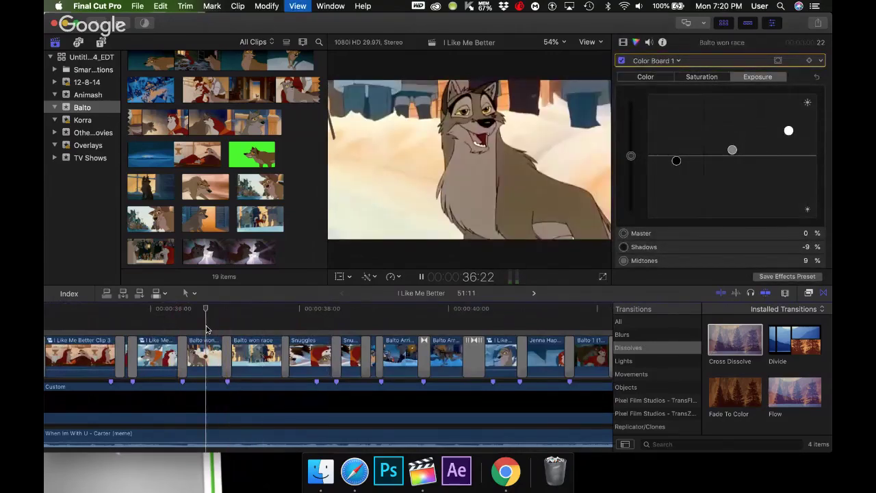
- Set the look of the Cross Dissolve between the two Balto won race clips to Additive
{"action": "left_click", "coordinate": [228, 353]}
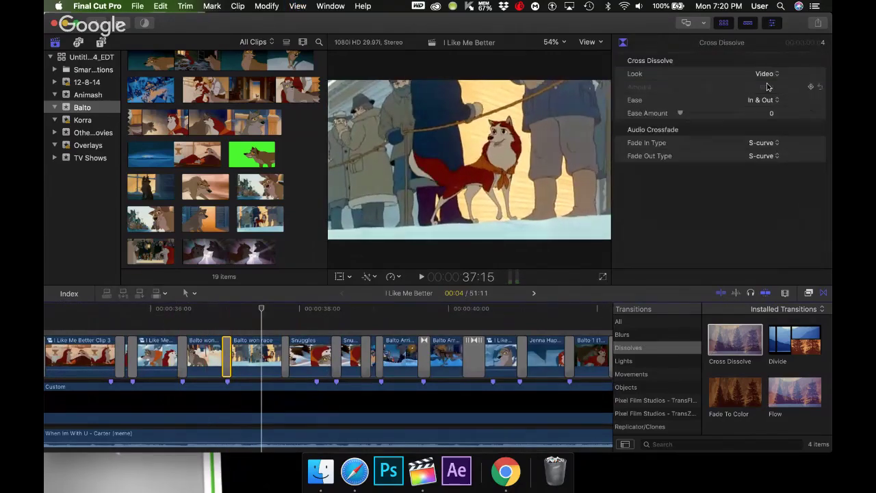
{"action": "left_click", "coordinate": [765, 74]}
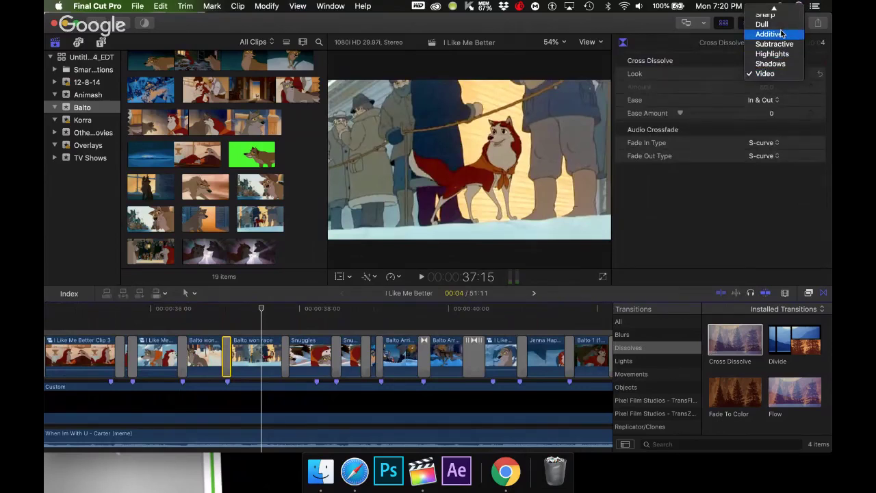
{"action": "left_click", "coordinate": [782, 34]}
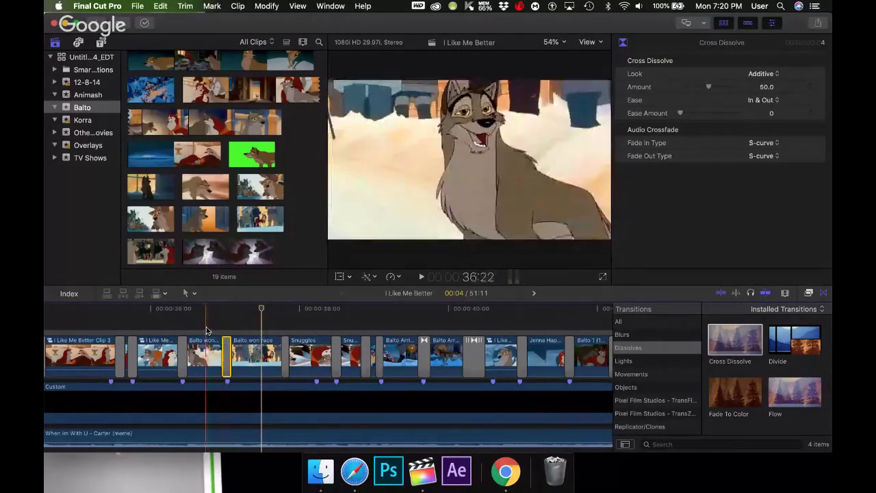
- Play from 36:06 through the Balto won race dissolve and on to about 42:02 to review the transitions
{"action": "left_click", "coordinate": [207, 331]}
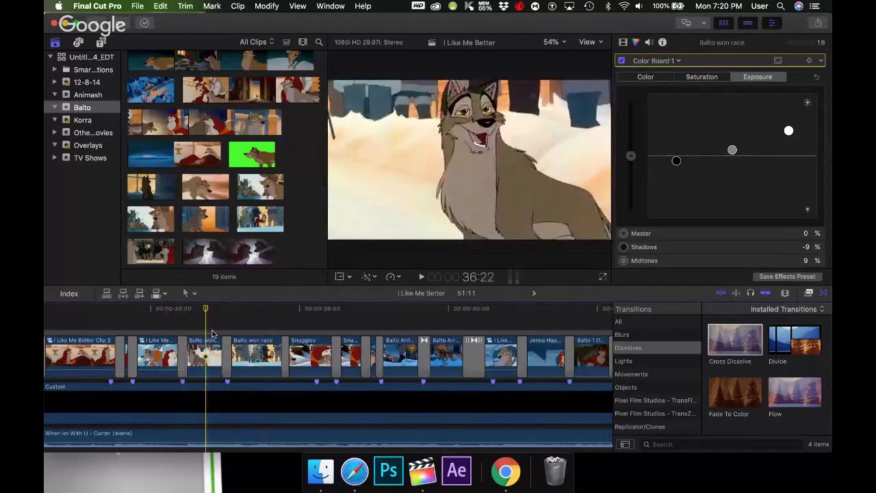
{"action": "left_click", "coordinate": [168, 327]}
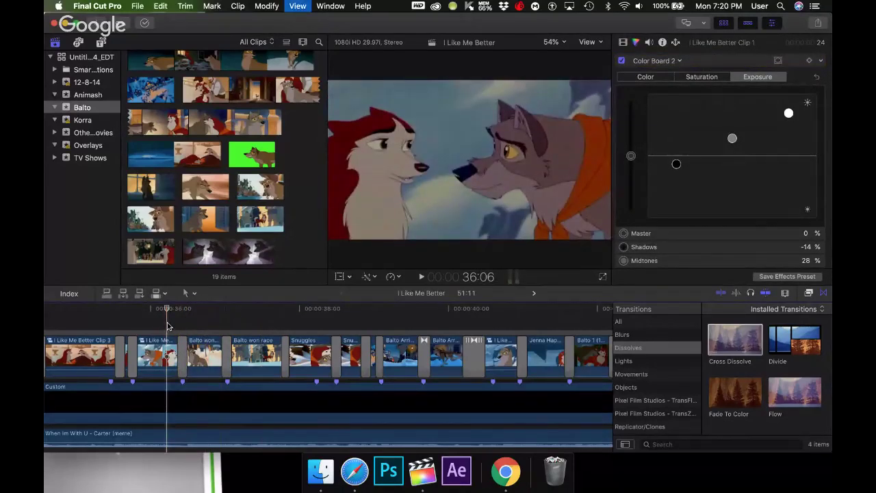
{"action": "key", "text": "space"}
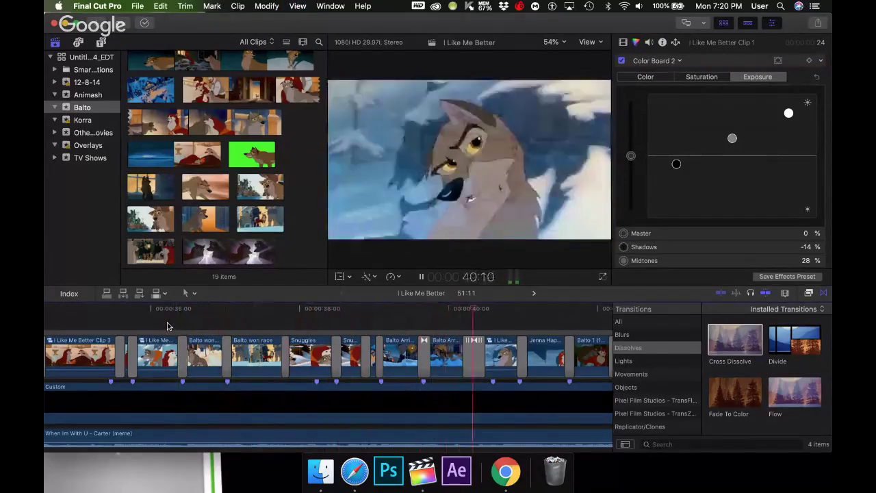
{"action": "key", "text": "space"}
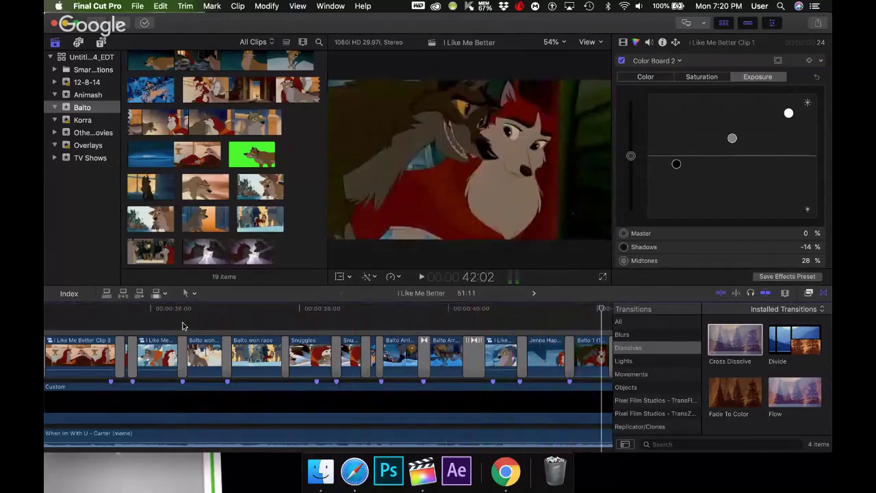
- Play from 38:07 in the Snuggles clip through to the Balto+Jenna Crowd clips at about 47:20 to review the remaining edit
{"action": "left_click", "coordinate": [311, 359]}
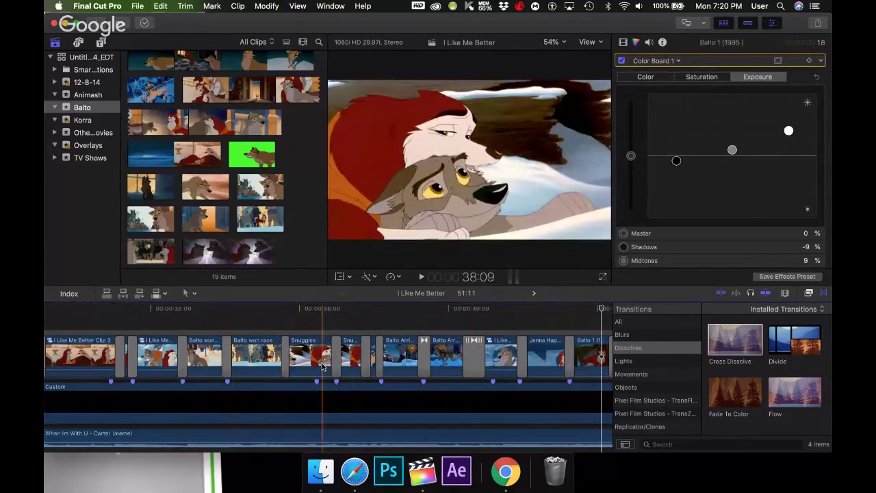
{"action": "key", "text": "super+minus"}
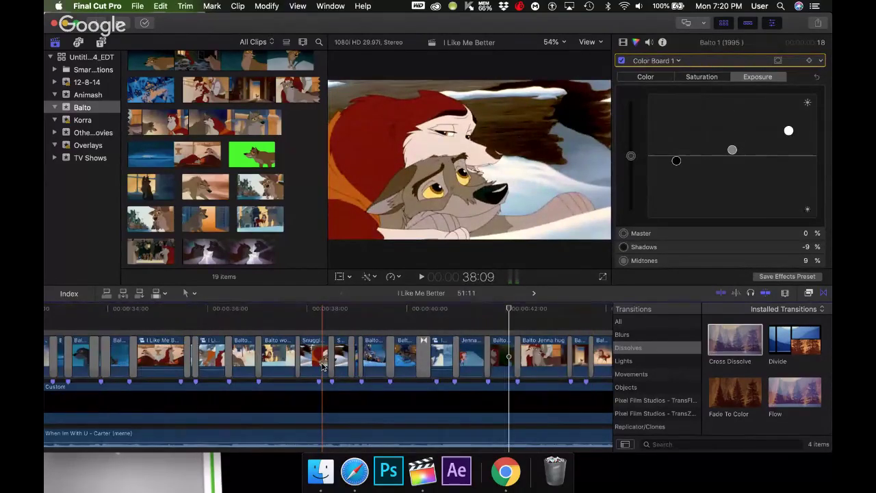
{"action": "left_click", "coordinate": [319, 310]}
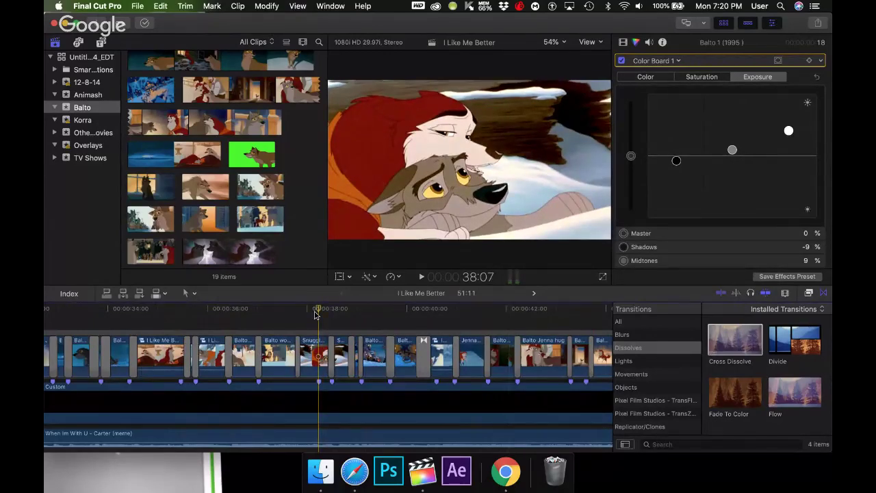
{"action": "key", "text": "space"}
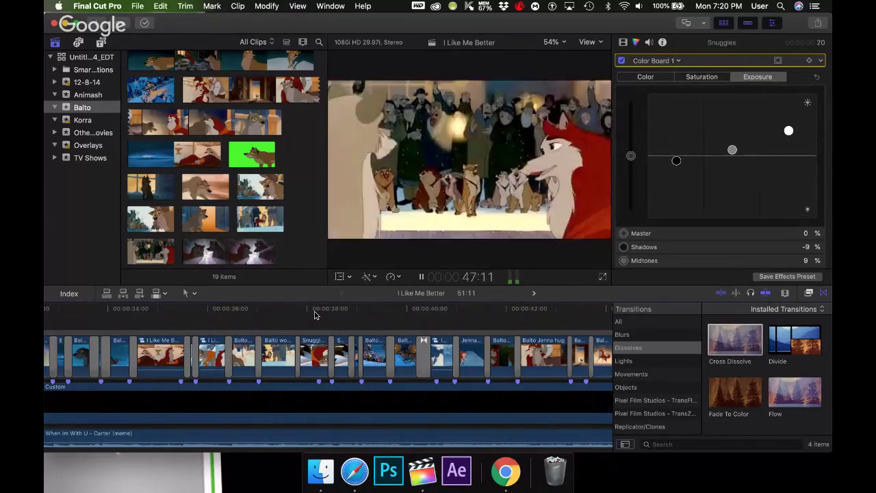
{"action": "key", "text": "space"}
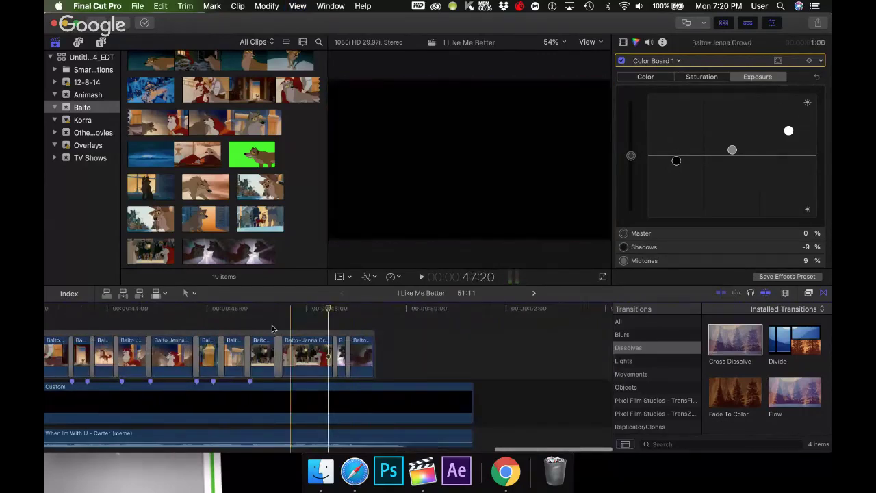
- Paste the Snuggles clip's Color Board 2 onto the longer Balto+Jenna Crowd clip and play the result
{"action": "left_click", "coordinate": [295, 354]}
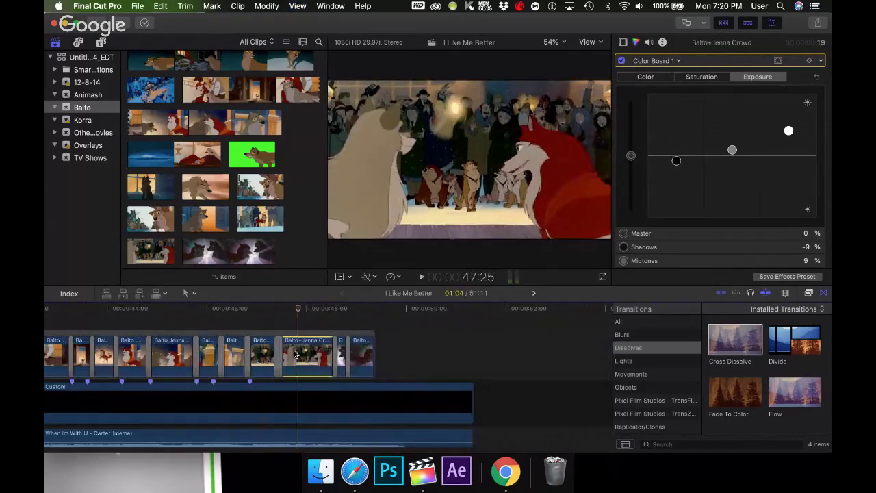
{"action": "key", "text": "shift+super+v"}
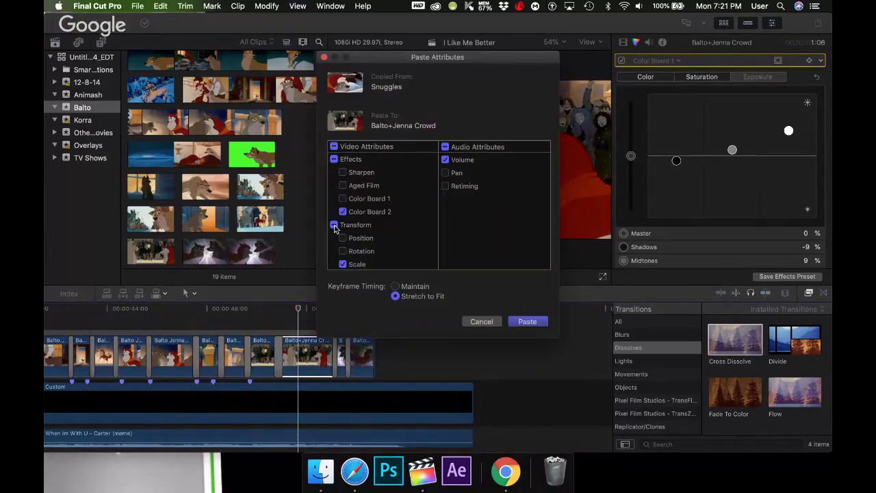
{"action": "key", "text": "Return"}
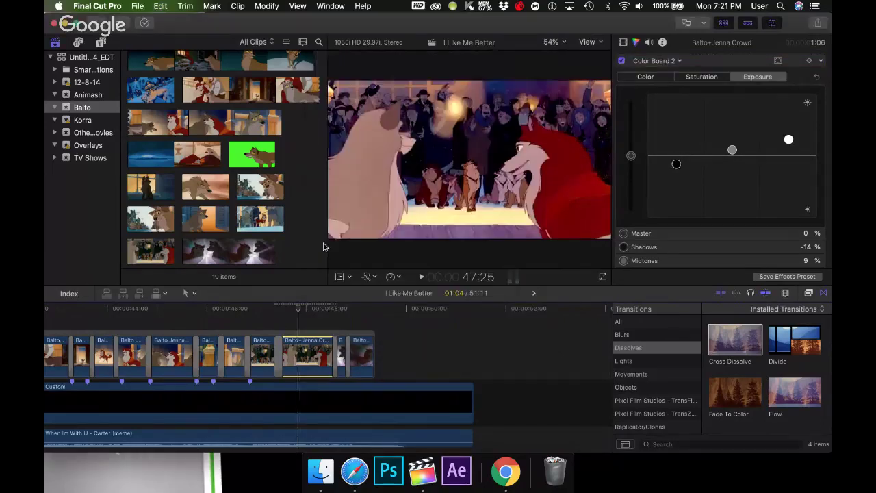
{"action": "key", "text": "space"}
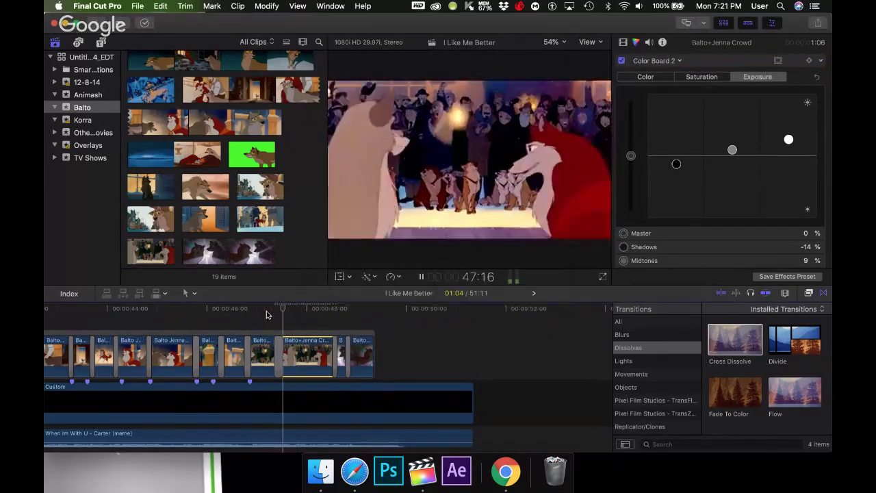
{"action": "key", "text": "space"}
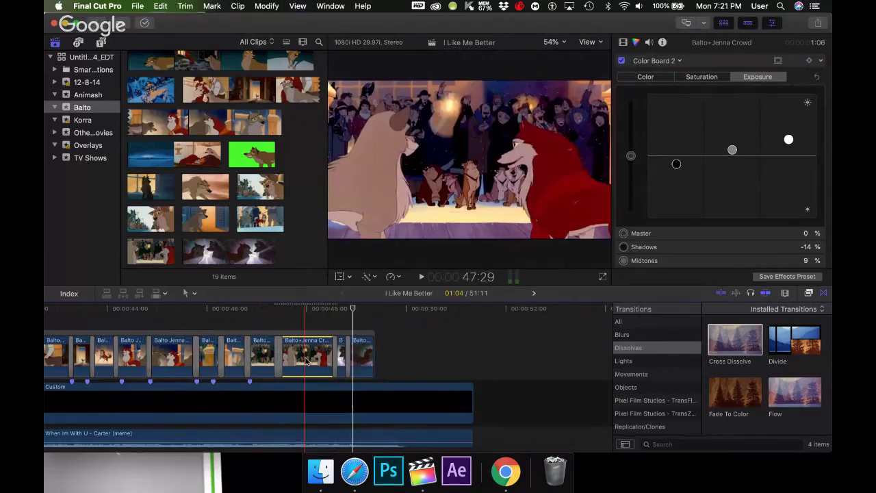
- Remove the 0% opacity keyframe at 48:15 in the longer Balto+Jenna Crowd clip and play back its ending
{"action": "left_click", "coordinate": [817, 77]}
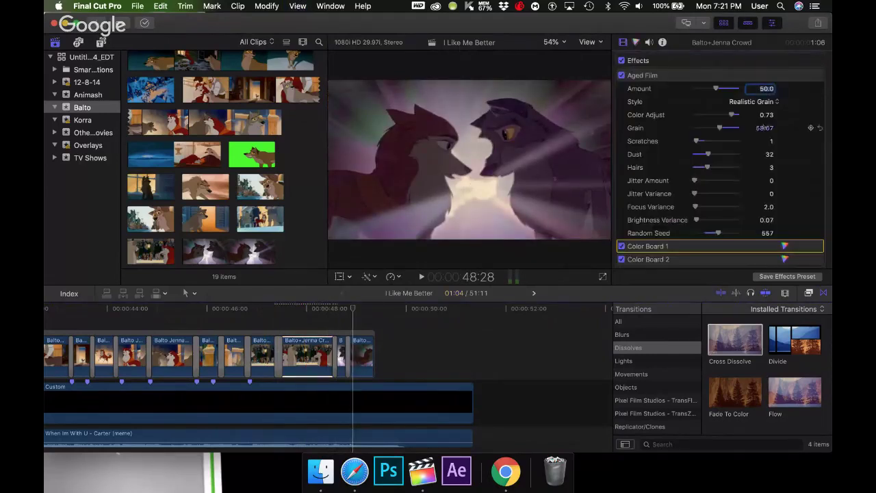
{"action": "scroll", "coordinate": [804, 219], "scroll_direction": "down", "scroll_amount": 5}
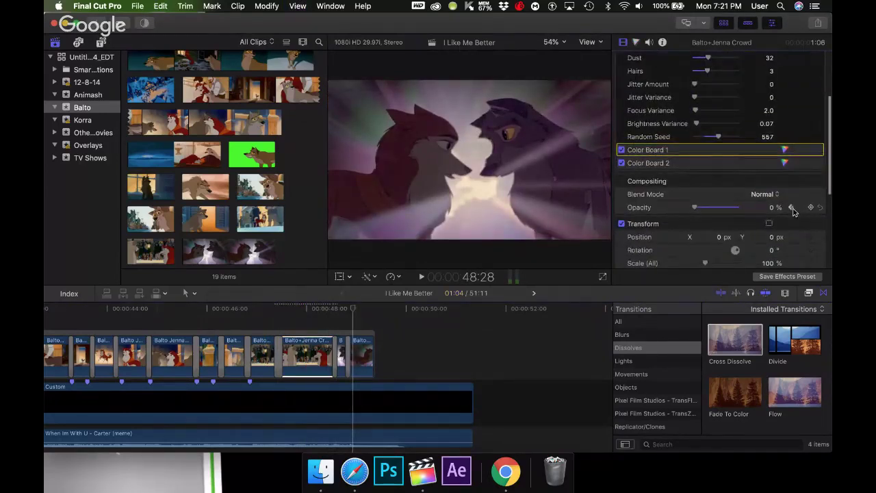
{"action": "left_click", "coordinate": [787, 207]}
{"action": "left_click", "coordinate": [811, 207]}
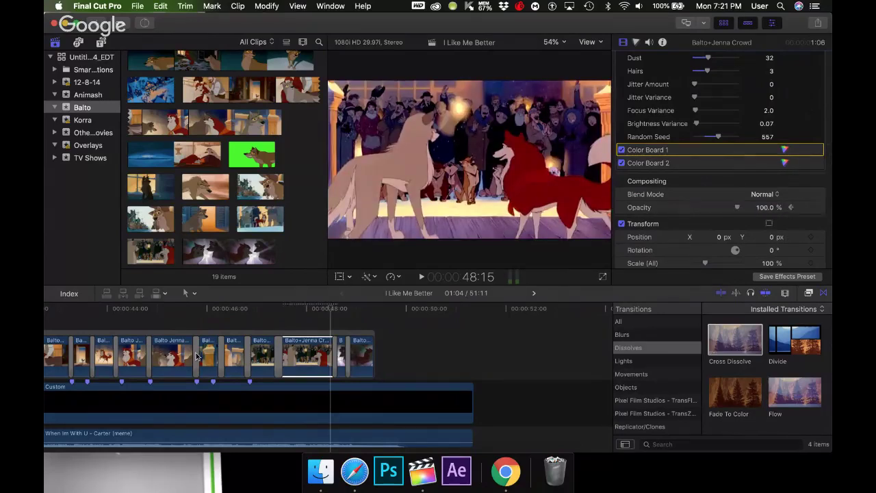
{"action": "left_click", "coordinate": [260, 311]}
{"action": "key", "text": "space"}
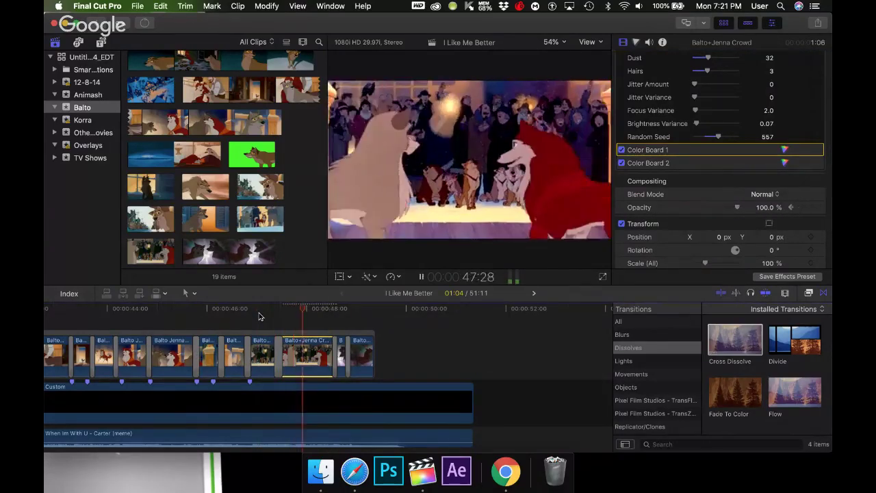
{"action": "key", "text": "space"}
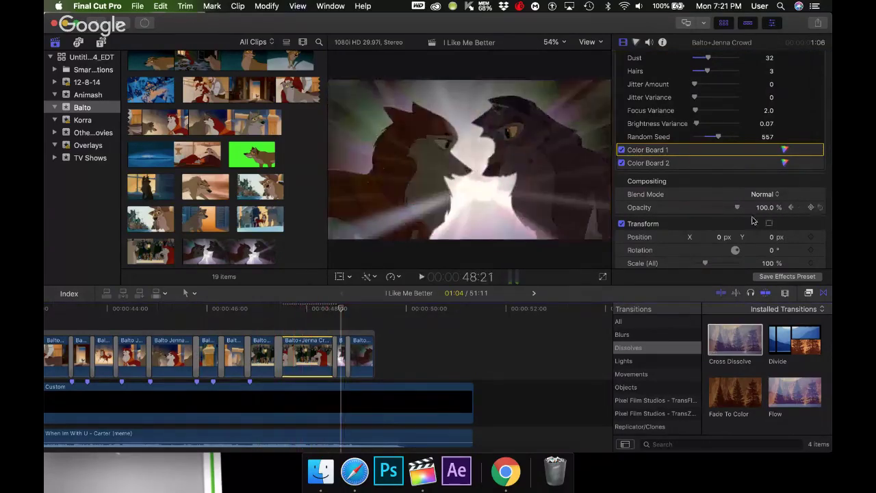
- Keyframe the longer Balto+Jenna Crowd clip's opacity to fade from 100% at 48:01 to 25% at 48:19
{"action": "left_click", "coordinate": [790, 207]}
{"action": "left_click_drag", "start_coordinate": [322, 308], "coordinate": [339, 313]}
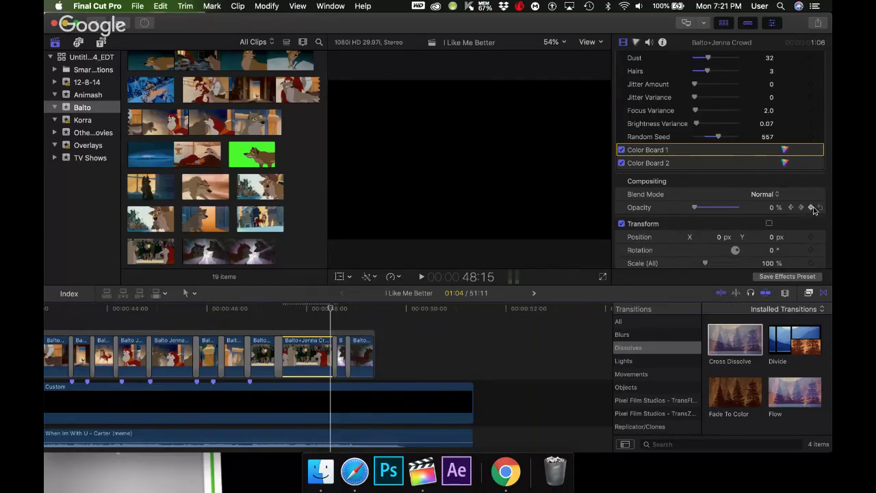
{"action": "left_click_drag", "start_coordinate": [330, 309], "coordinate": [307, 315]}
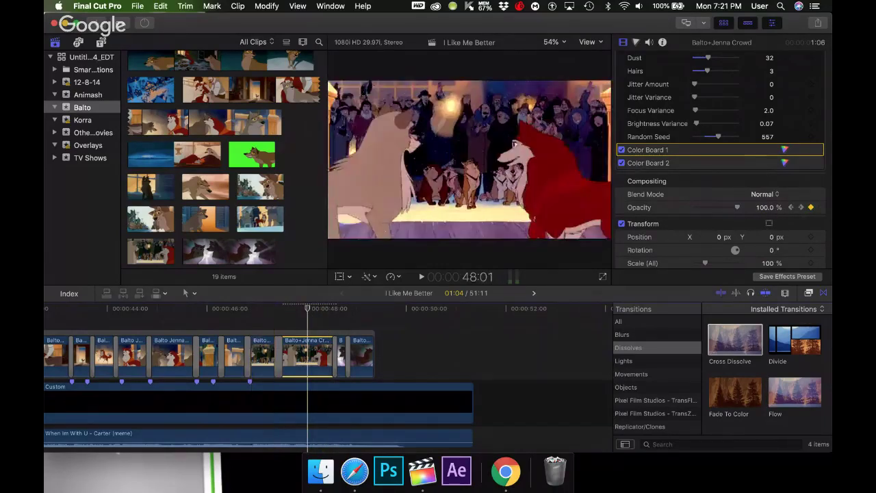
{"action": "left_click", "coordinate": [801, 207]}
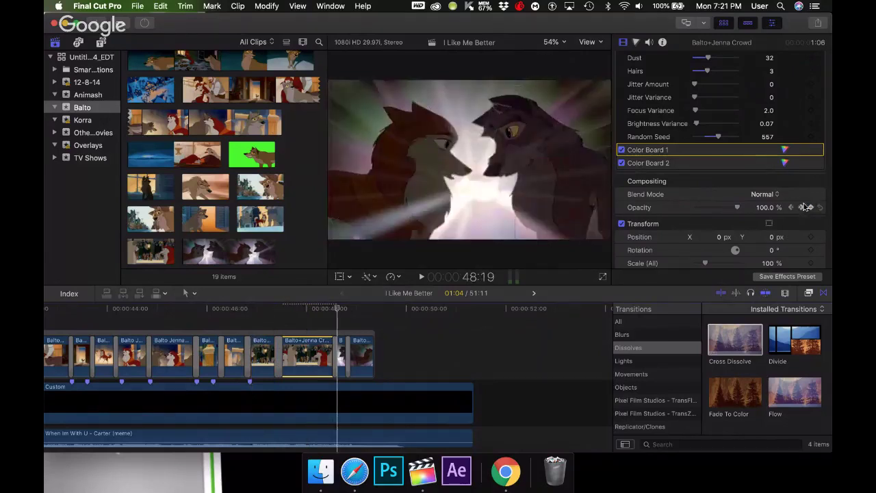
{"action": "left_click", "coordinate": [766, 208]}
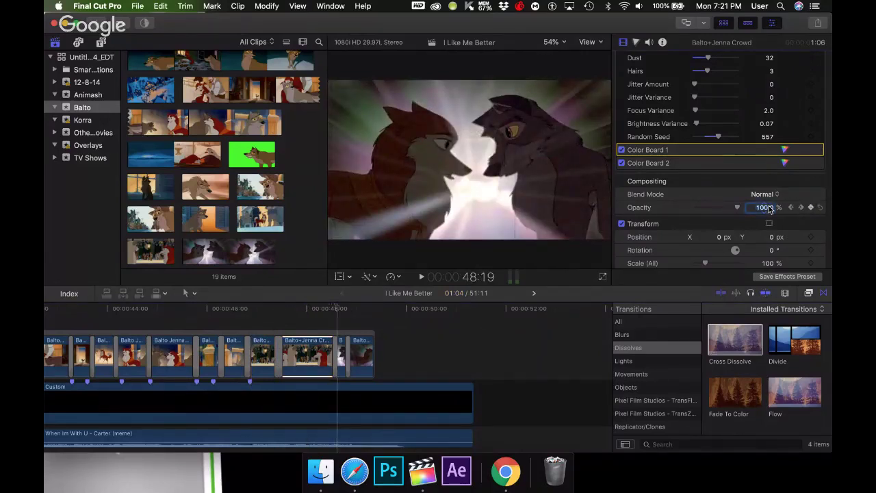
{"action": "type", "text": "25"}
{"action": "key", "text": "Return"}
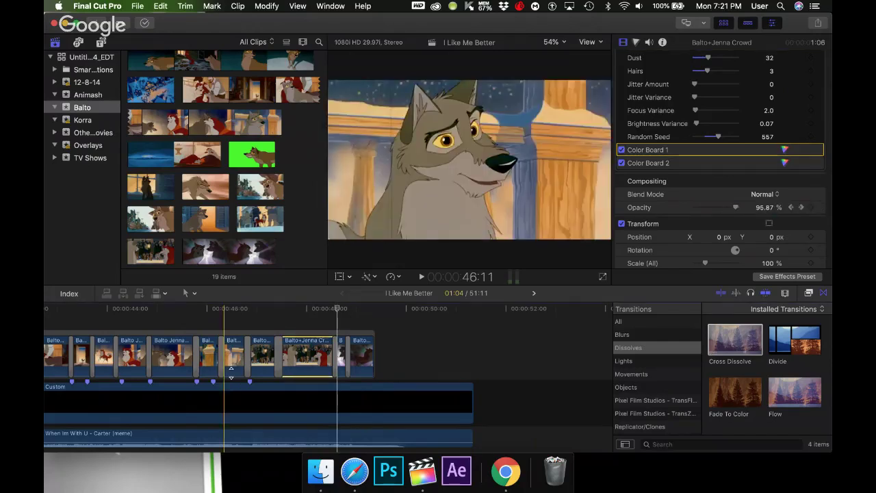
- Play across the two Balto+Jenna Crowd clips and return to 47:11 to compare their colors
{"action": "key", "text": "space"}
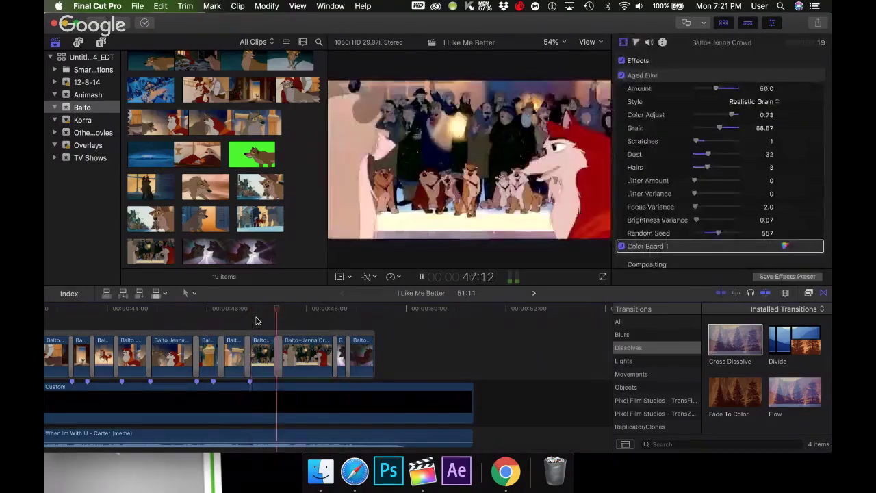
{"action": "key", "text": "space"}
{"action": "key", "text": "alt+super+c"}
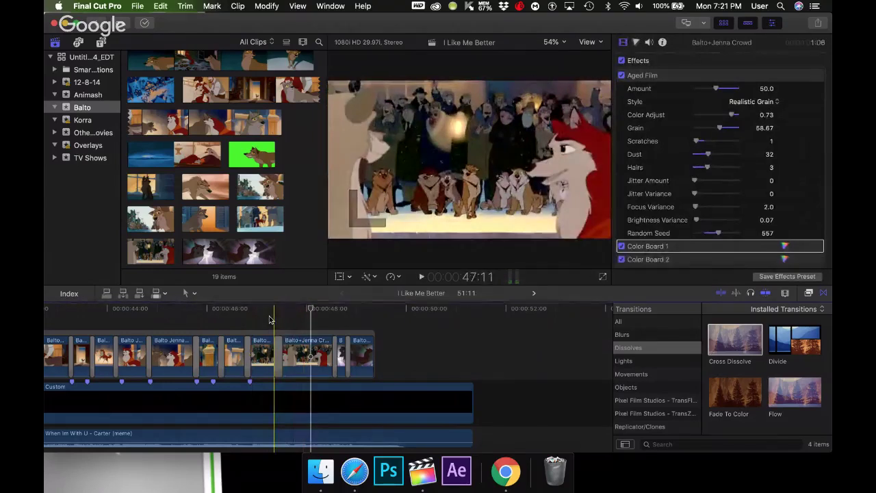
{"action": "key", "text": "super+z"}
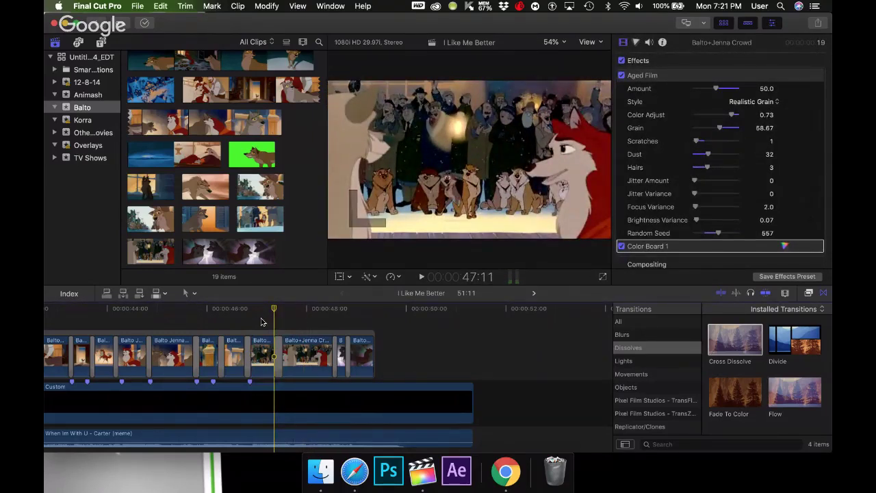
- Replay from the Balto Jenna hug clip into the longer crowd clip, stopping at 48:04, and collapse that clip's Aged Film settings
{"action": "left_click", "coordinate": [236, 323]}
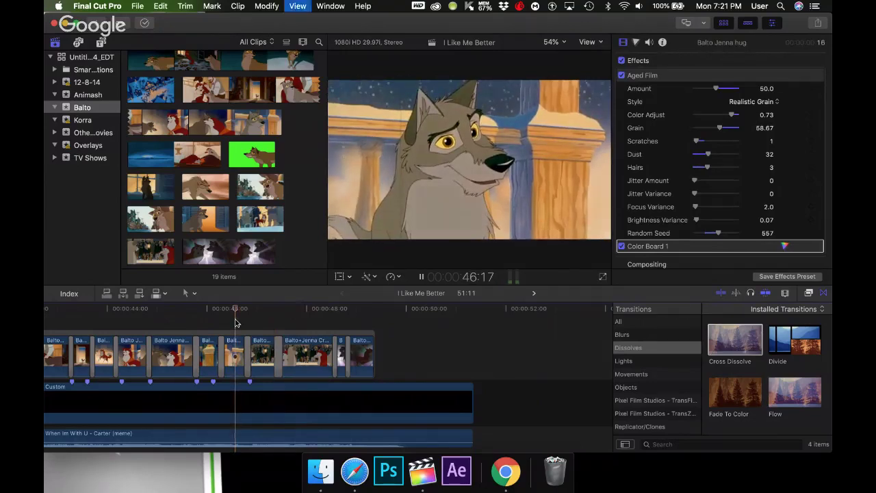
{"action": "left_click_drag", "start_coordinate": [236, 323], "coordinate": [297, 325]}
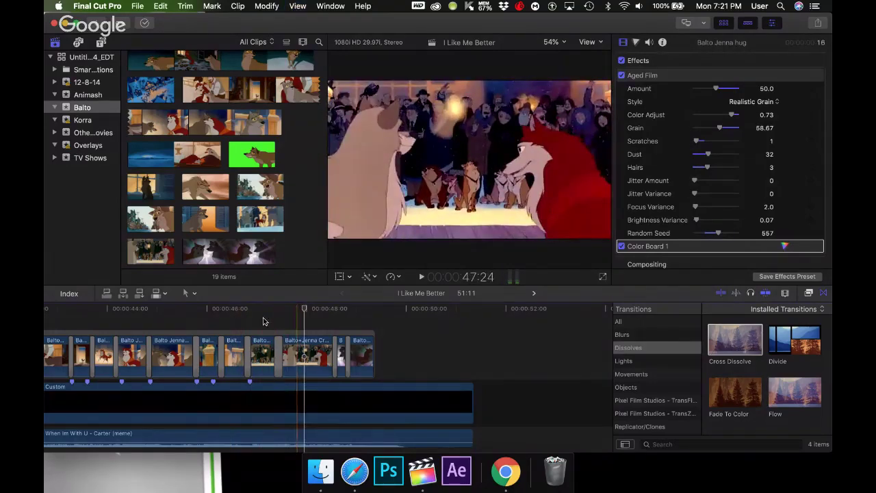
{"action": "left_click", "coordinate": [264, 321]}
{"action": "key", "text": "space"}
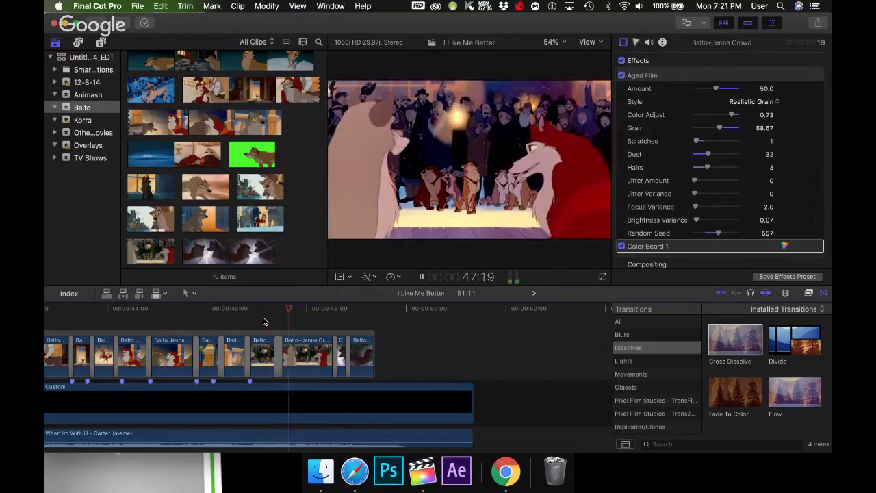
{"action": "key", "text": "space"}
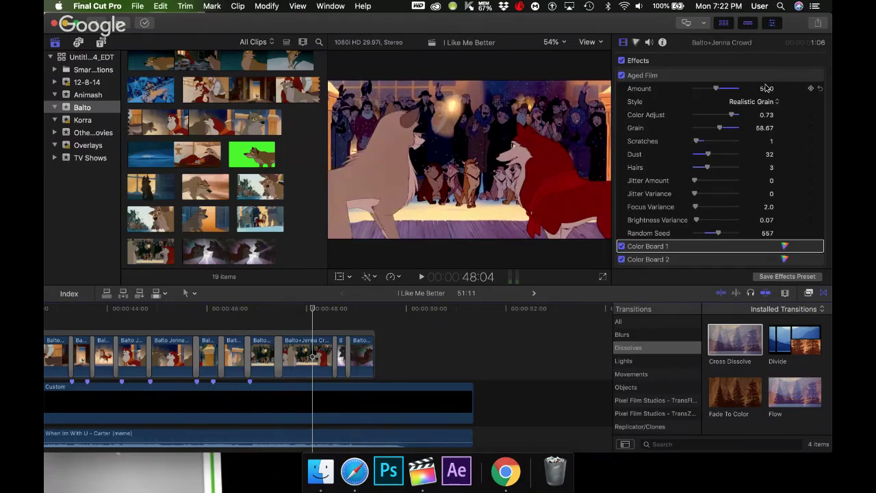
{"action": "left_click", "coordinate": [806, 75]}
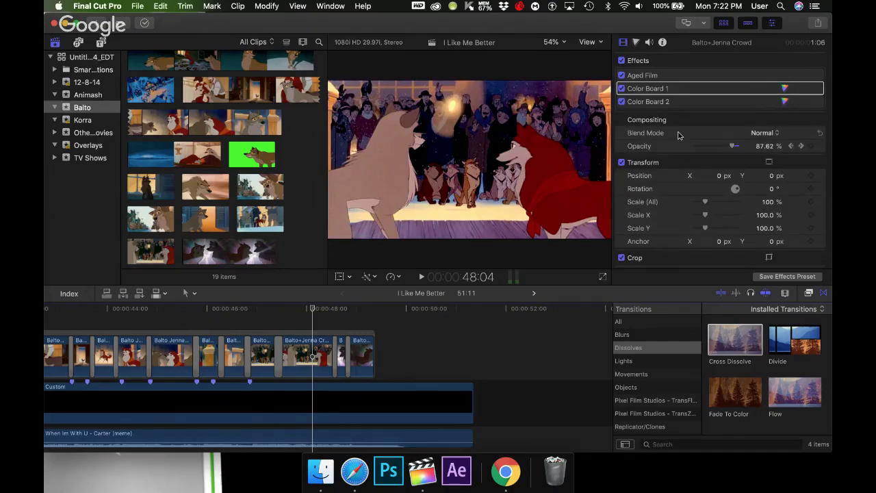
- In the longer Balto+Jenna Crowd clip's Color Board 2, set the shadows color to 272° at 16% and the shadows exposure to -7%
{"action": "left_click", "coordinate": [307, 353]}
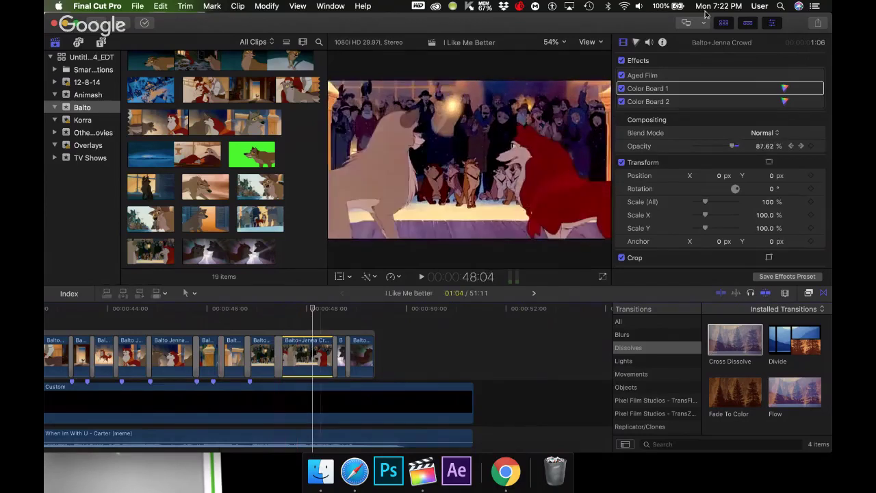
{"action": "left_click", "coordinate": [637, 43]}
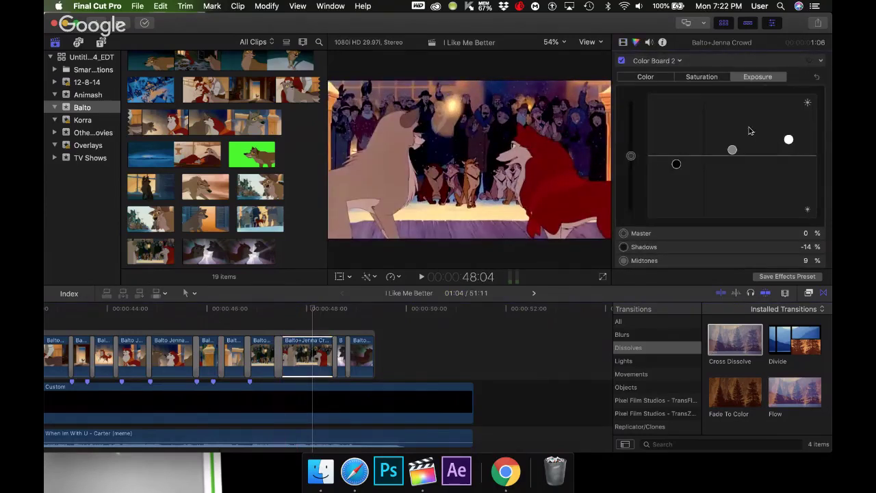
{"action": "left_click", "coordinate": [701, 78]}
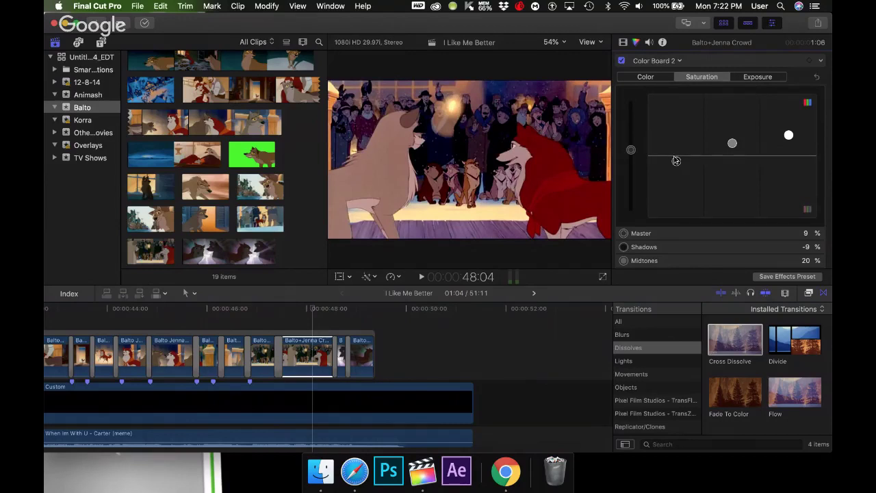
{"action": "left_click", "coordinate": [647, 78]}
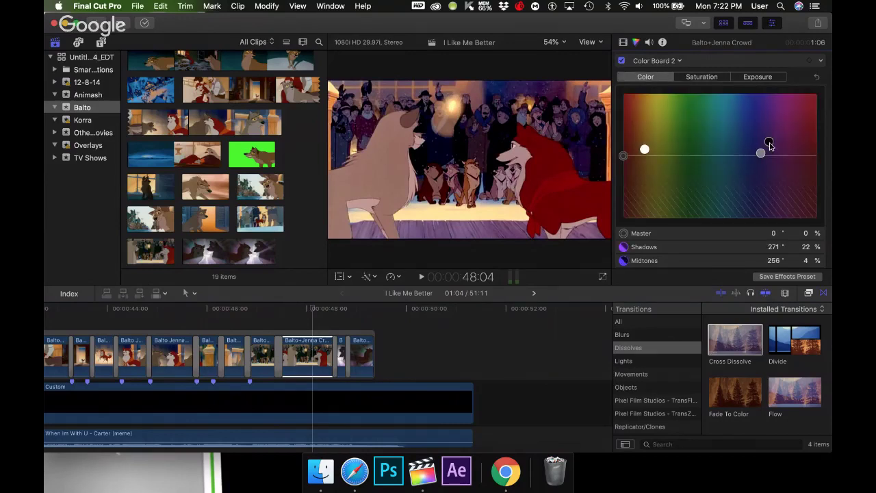
{"action": "left_click_drag", "start_coordinate": [769, 144], "coordinate": [770, 148]}
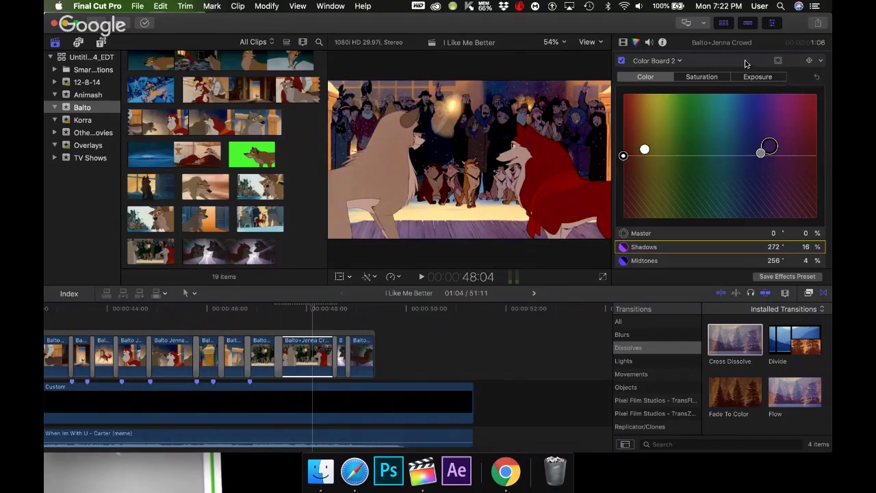
{"action": "left_click", "coordinate": [749, 77]}
{"action": "left_click_drag", "start_coordinate": [676, 164], "coordinate": [678, 160]}
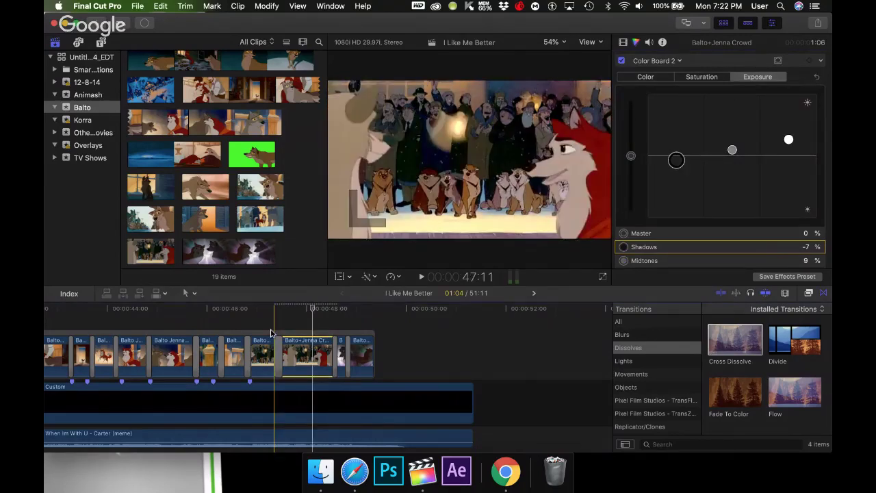
- Replay from 46:27 across the two Balto+Jenna Crowd clips to compare their colors, stopping at 47:27
{"action": "left_click", "coordinate": [253, 314]}
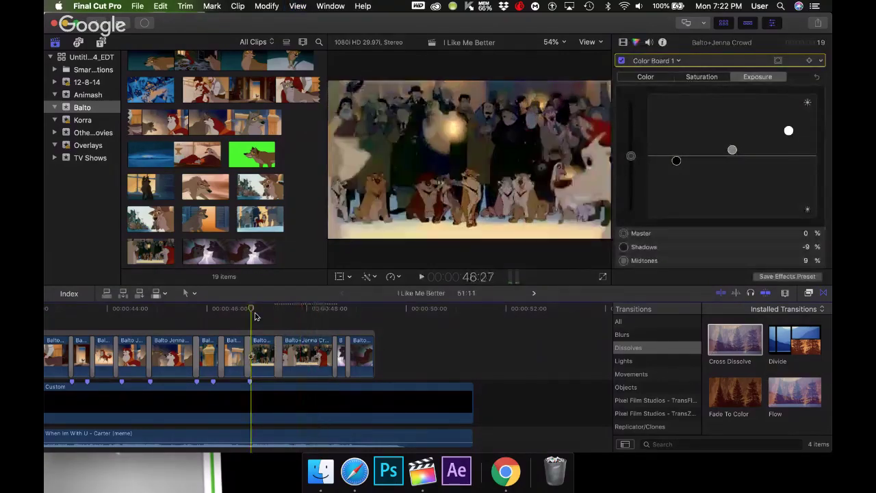
{"action": "key", "text": "space"}
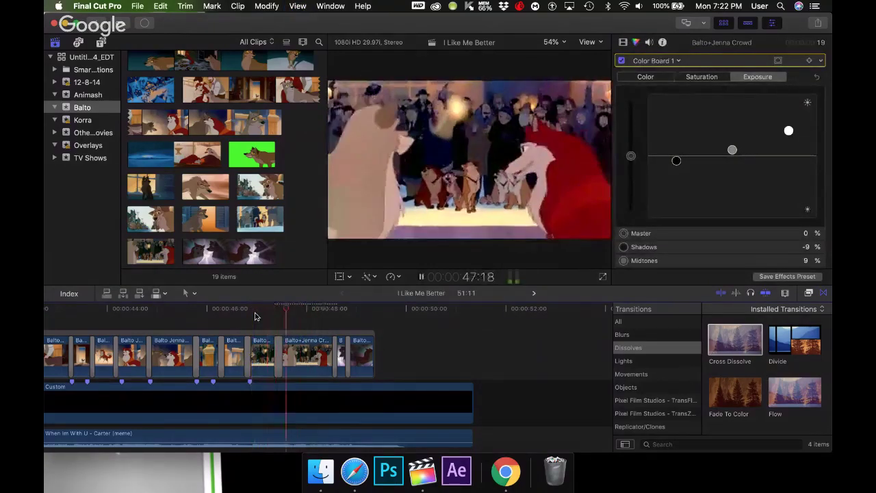
{"action": "left_click", "coordinate": [254, 316]}
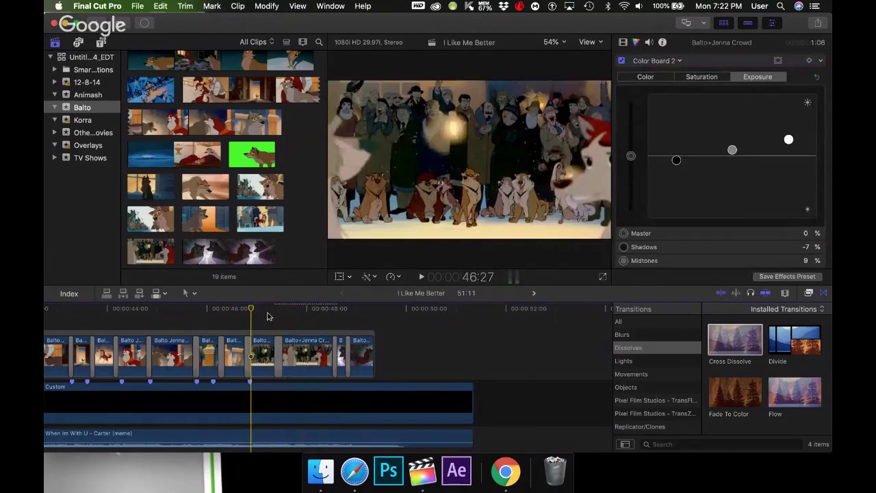
{"action": "left_click", "coordinate": [267, 316]}
{"action": "key", "text": "space"}
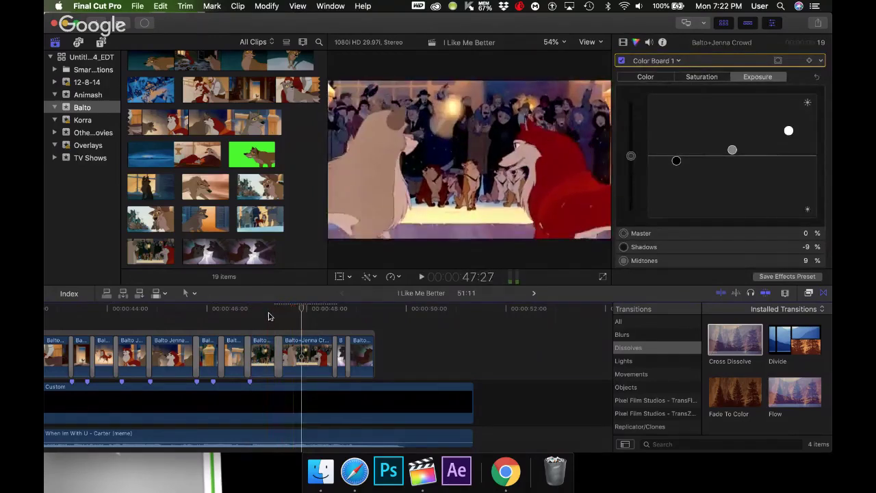
- Enlarge the timeline around the two Balto+Jenna Crowd clips and replay the dissolve between them from 47:04
{"action": "left_click", "coordinate": [306, 355]}
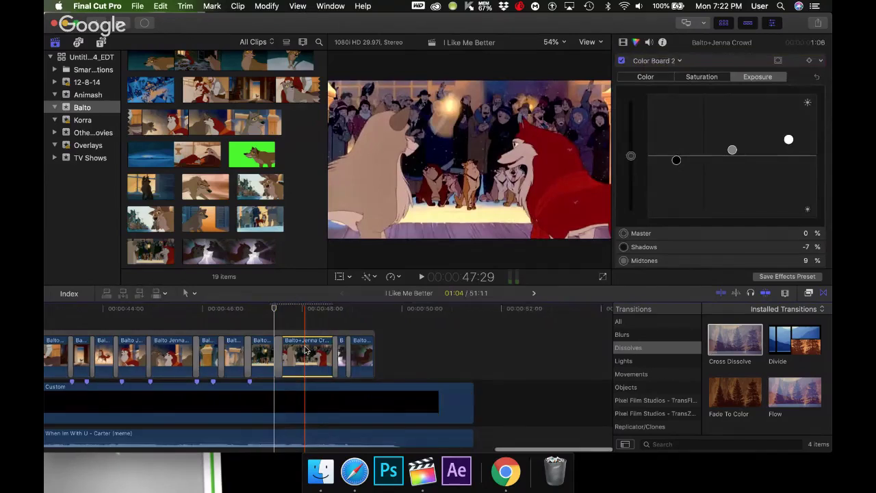
{"action": "key", "text": "super+equal"}
{"action": "key", "text": "super+equal"}
{"action": "key", "text": "super+equal"}
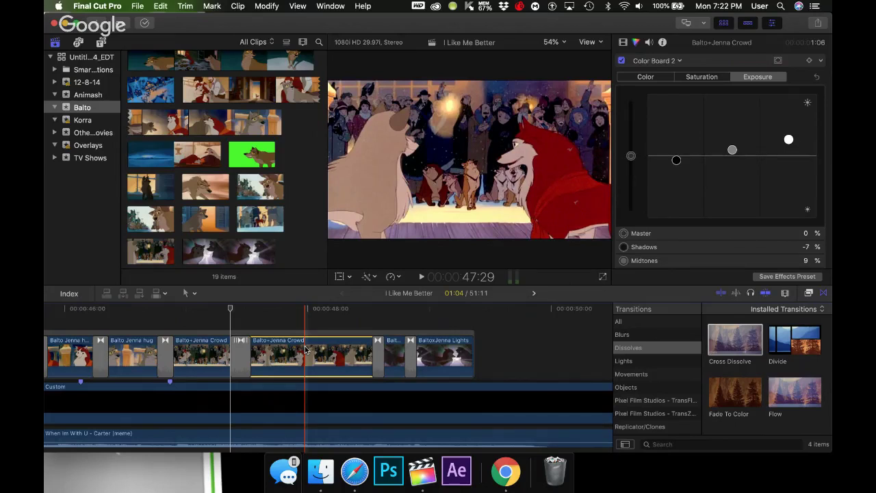
{"action": "left_click", "coordinate": [205, 352]}
{"action": "key", "text": "space"}
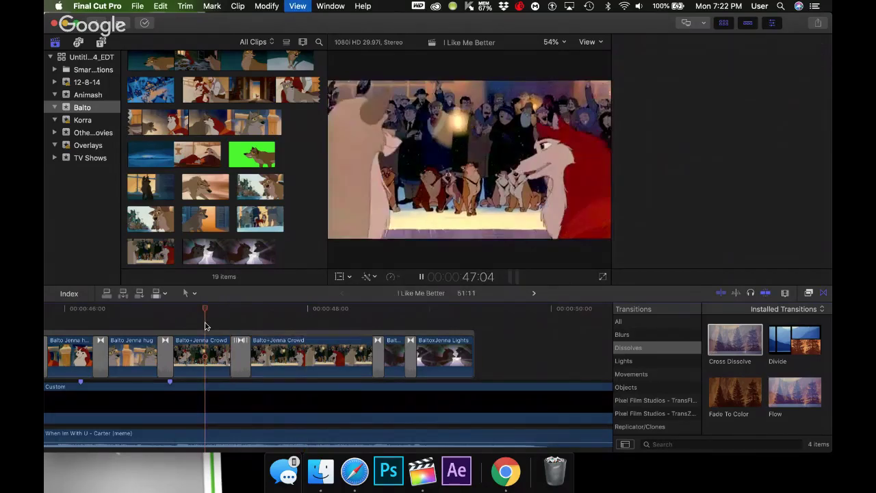
{"action": "left_click", "coordinate": [307, 352]}
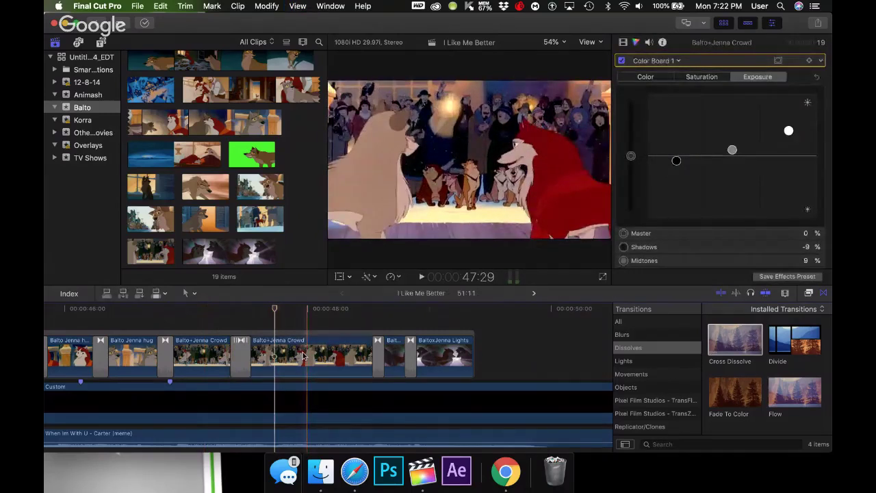
- Review the video settings of both Balto+Jenna Crowd clips and replay from the Balto Jenna hug clip into the longer crowd clip
{"action": "left_click", "coordinate": [621, 42]}
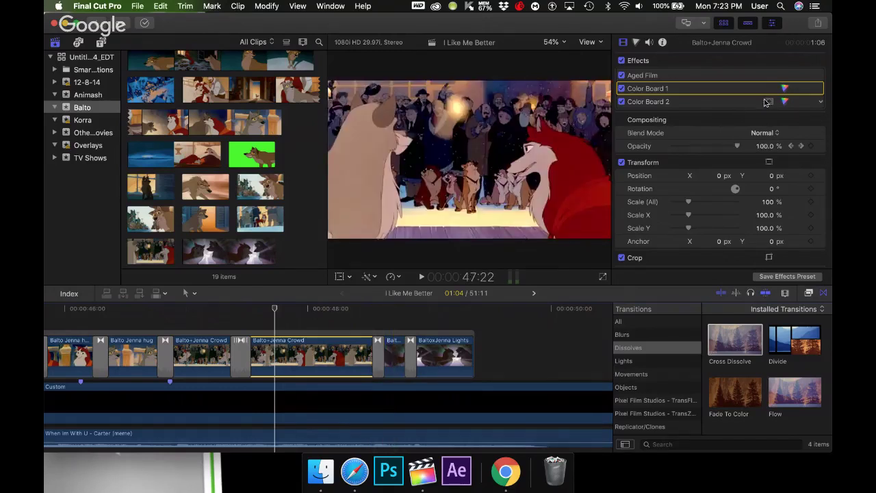
{"action": "scroll", "coordinate": [660, 144], "scroll_direction": "down", "scroll_amount": 3}
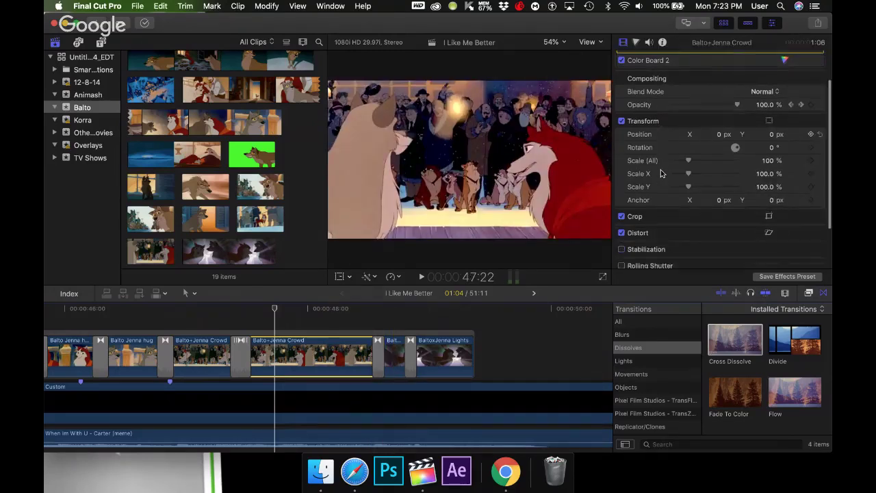
{"action": "scroll", "coordinate": [661, 172], "scroll_direction": "up", "scroll_amount": 2}
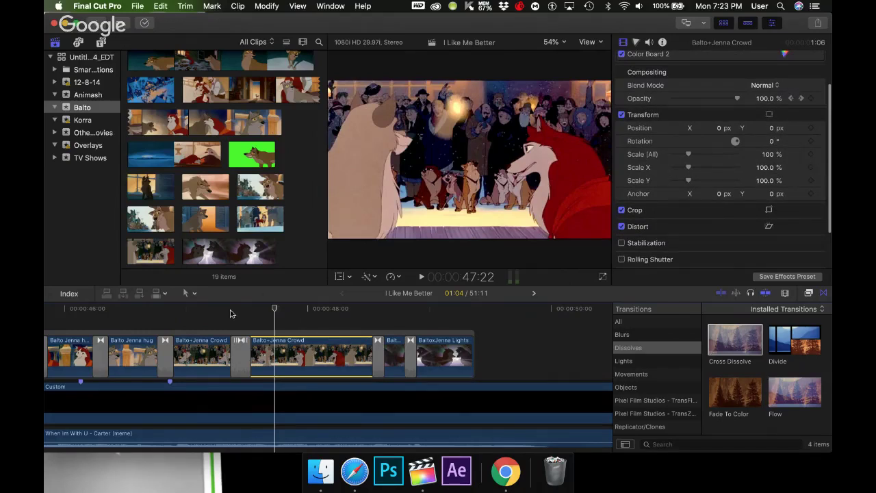
{"action": "left_click", "coordinate": [202, 355]}
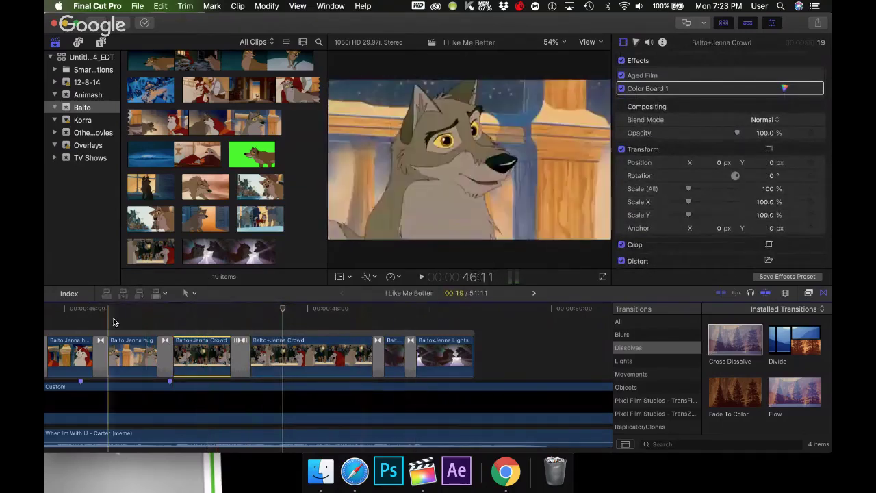
{"action": "key", "text": "cmd+4"}
{"action": "key", "text": "space"}
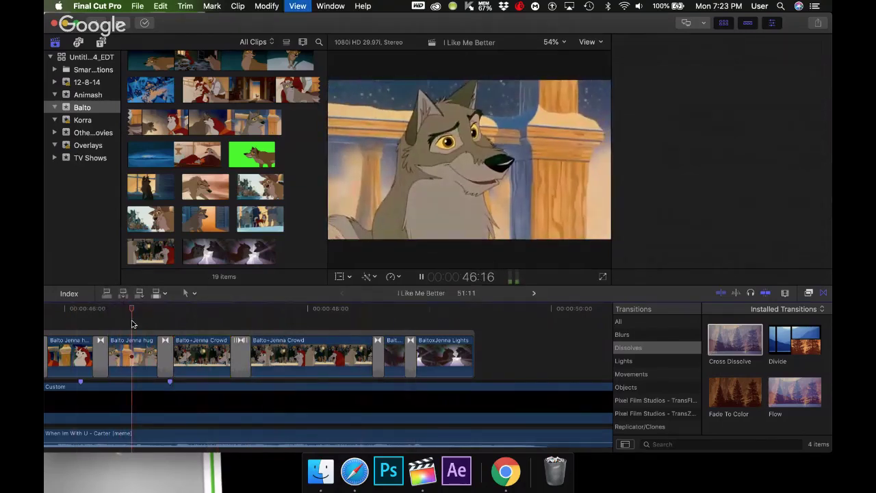
{"action": "key", "text": "super+4"}
{"action": "key", "text": "space"}
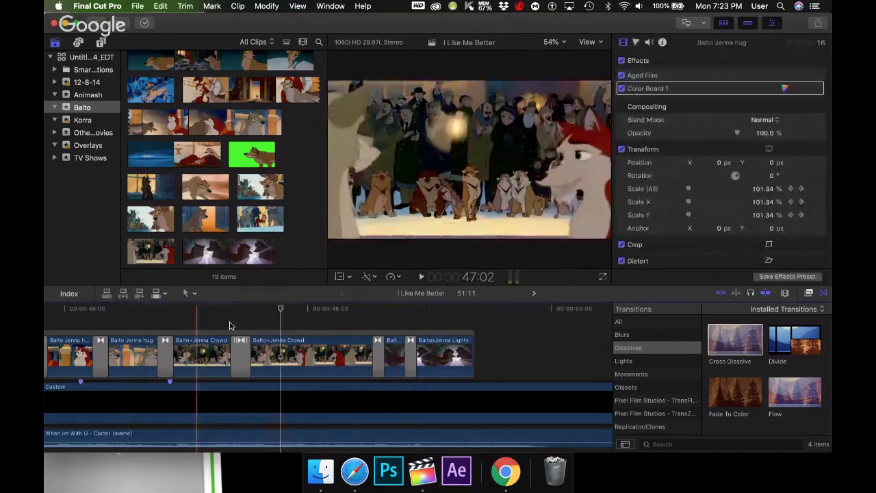
- Set the shorter Balto+Jenna Crowd clip's overall scale to 120% and play back from the Balto Jenna hug clip at 46:16
{"action": "left_click", "coordinate": [234, 317]}
{"action": "left_click", "coordinate": [340, 359]}
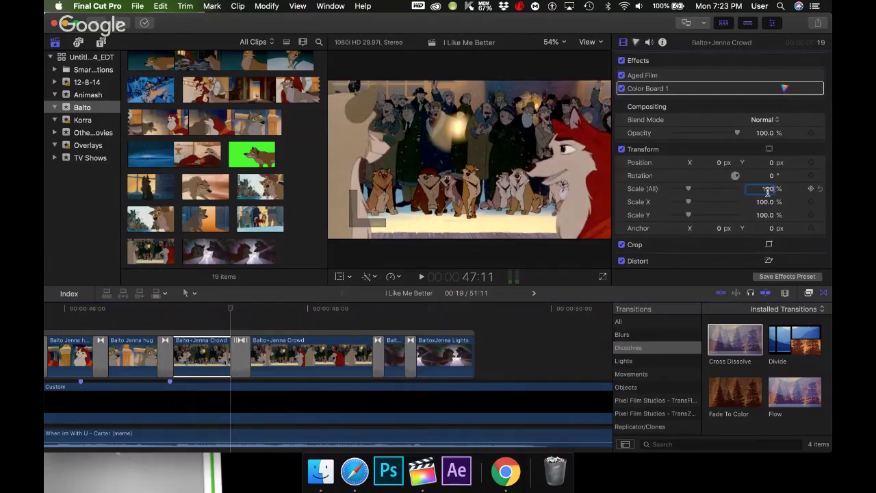
{"action": "key", "text": "Return"}
{"action": "left_click", "coordinate": [132, 333]}
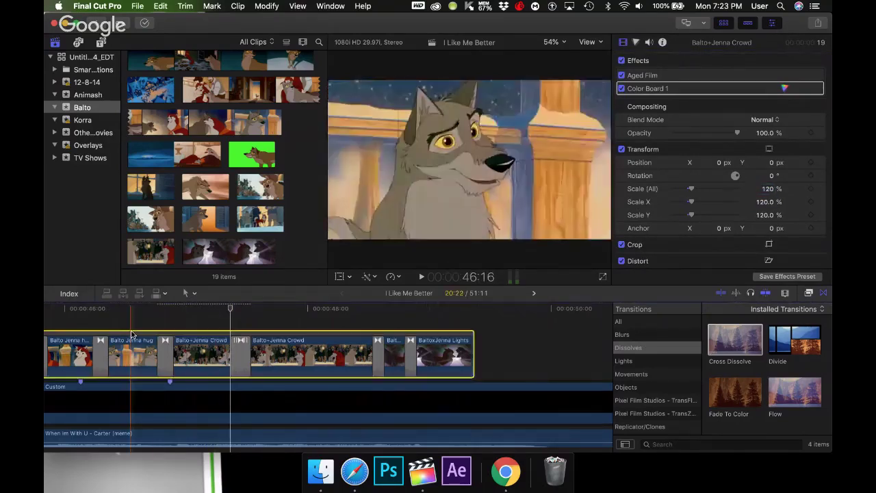
{"action": "key", "text": "space"}
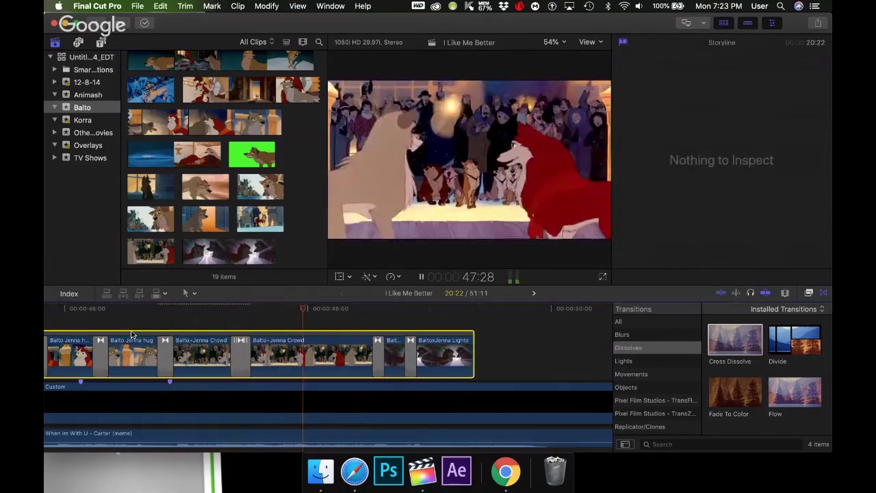
{"action": "left_click", "coordinate": [276, 400]}
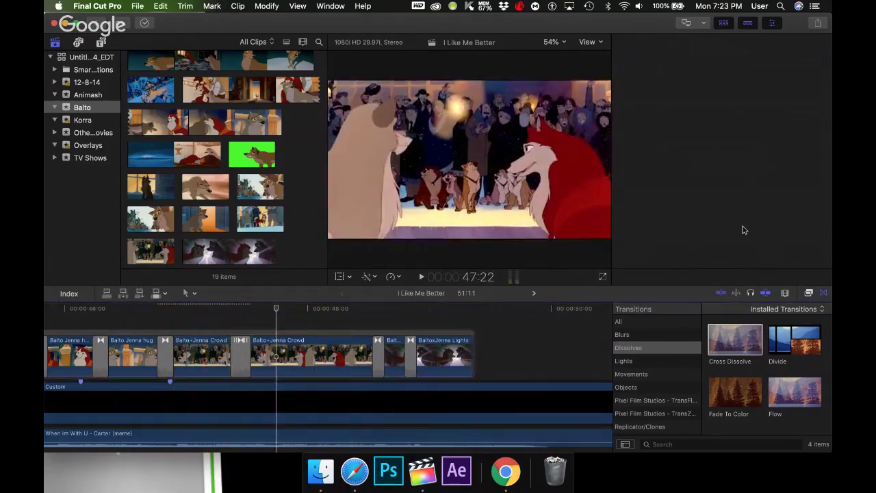
- Keyframe the longer Balto+Jenna Crowd clip's overall scale at 120% at 47:11 and open its scale value for editing at 47:16
{"action": "left_click", "coordinate": [287, 356]}
{"action": "left_click", "coordinate": [231, 312]}
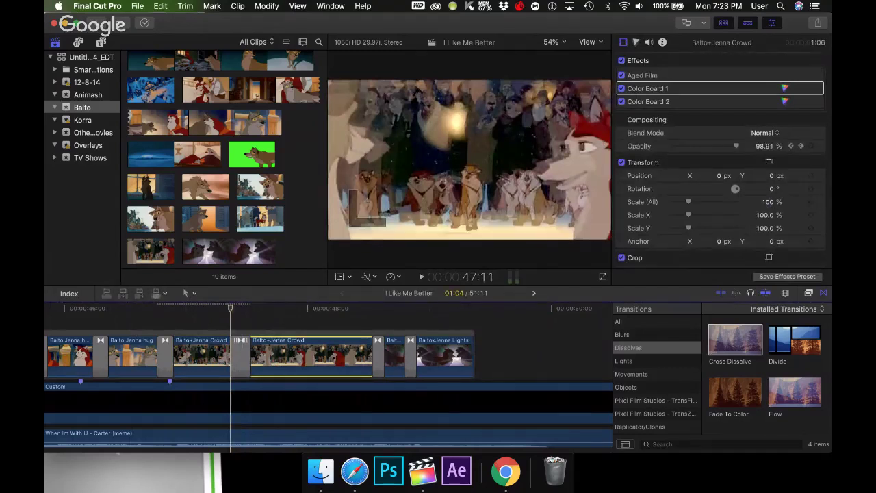
{"action": "left_click", "coordinate": [812, 202]}
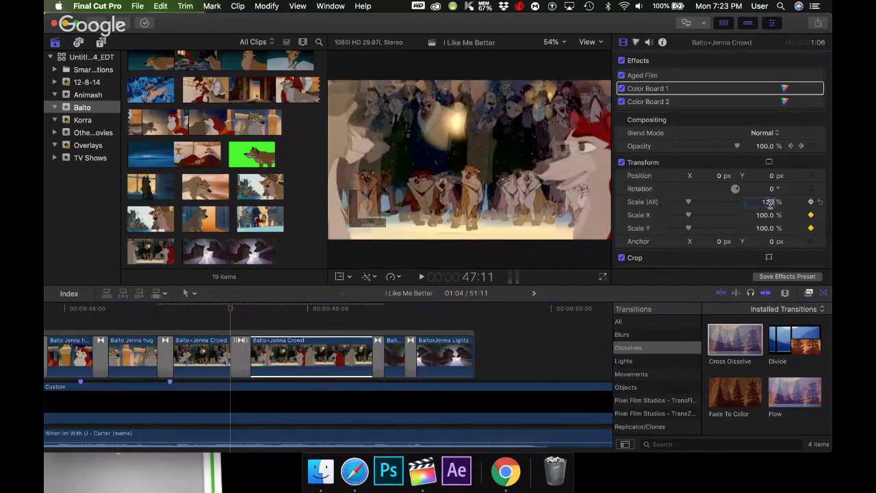
{"action": "key", "text": "Return"}
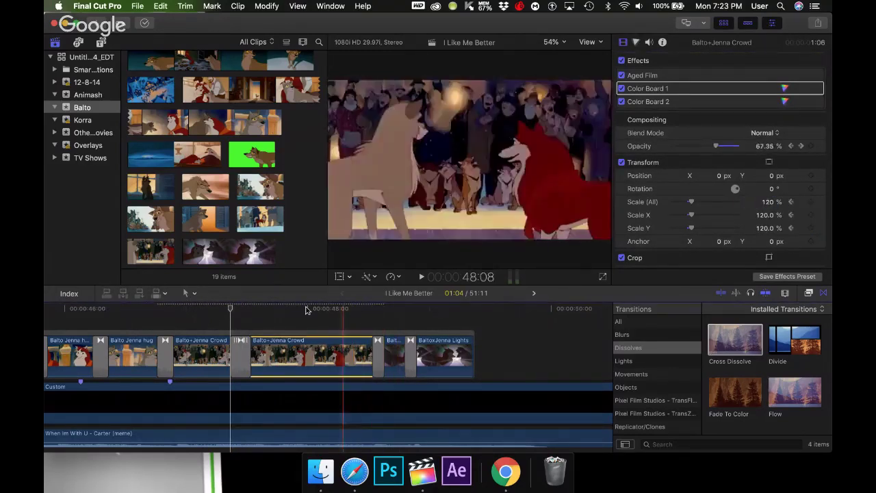
{"action": "left_click", "coordinate": [250, 310]}
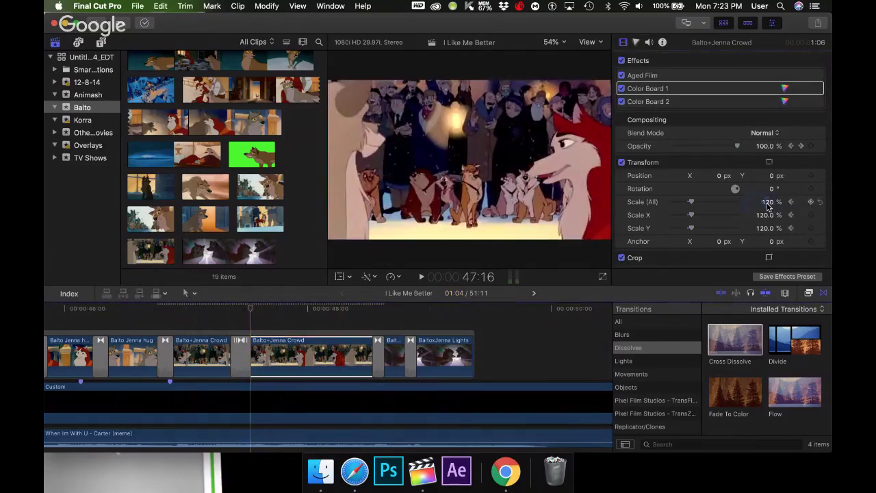
- Replay from the Balto Jenna hug clip at 46:21 into the longer crowd clip and return to 47:11
{"action": "left_click", "coordinate": [151, 320]}
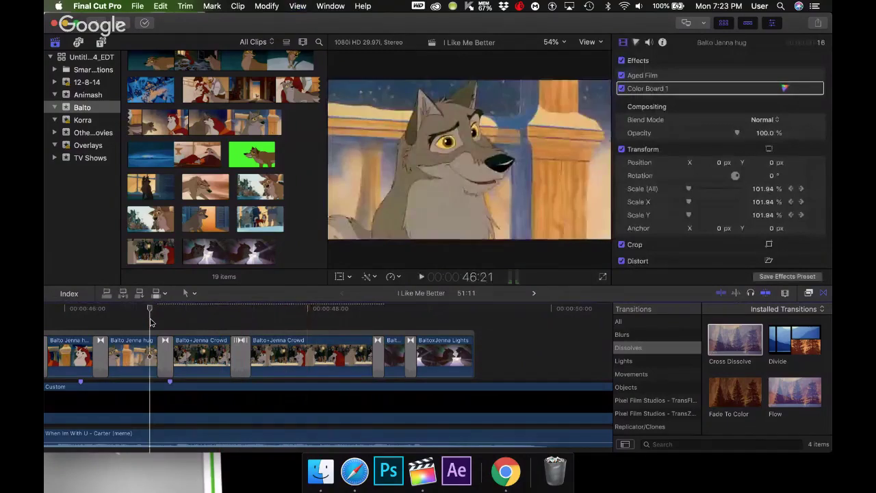
{"action": "left_click", "coordinate": [270, 314]}
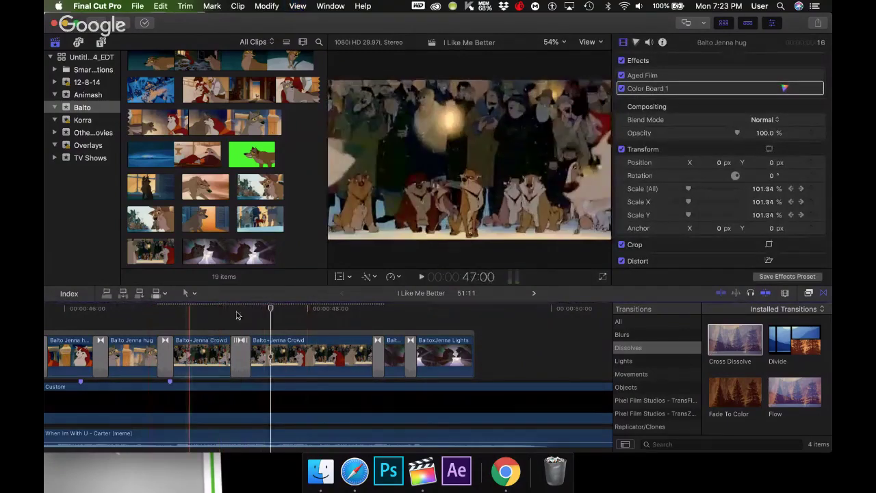
{"action": "left_click", "coordinate": [230, 312]}
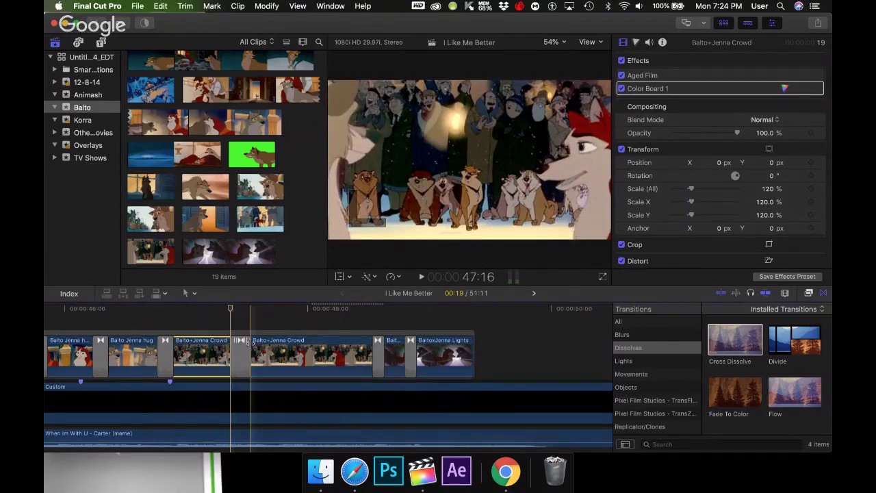
- Keyframe the shorter Balto+Jenna Crowd clip's overall scale to go from 120% at 47:11 to 100% at 47:16
{"action": "left_click", "coordinate": [249, 312]}
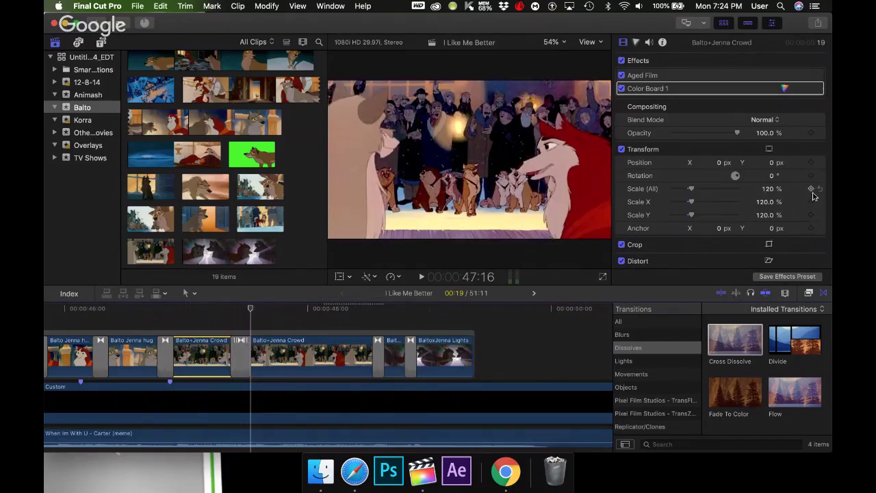
{"action": "left_click", "coordinate": [811, 188]}
{"action": "left_click", "coordinate": [229, 311]}
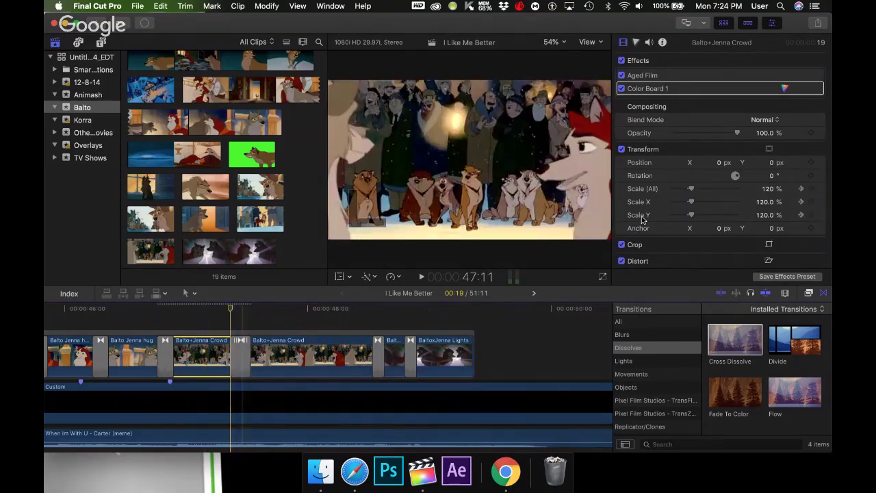
{"action": "left_click", "coordinate": [801, 189]}
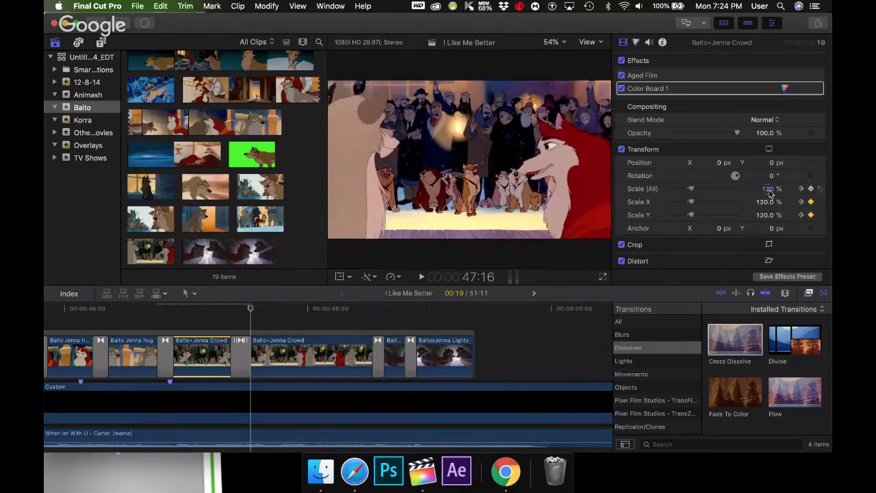
{"action": "type", "text": "100"}
{"action": "key", "text": "Return"}
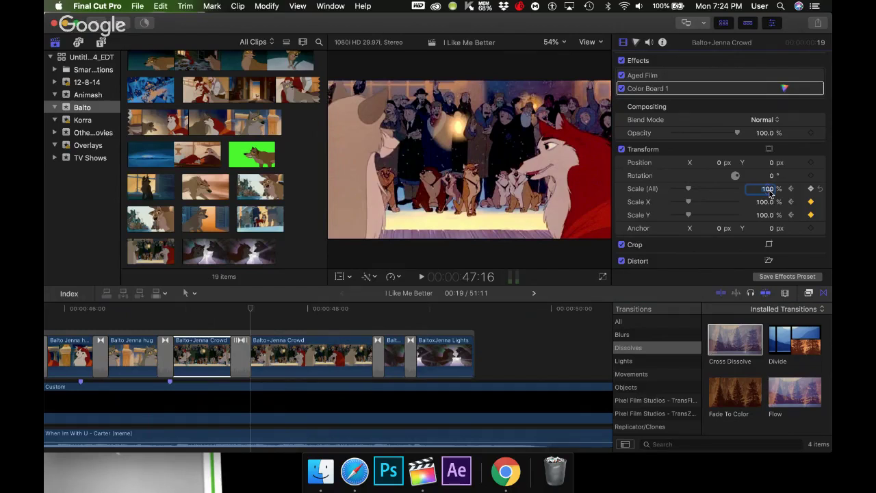
- Apply the shorter Balto+Jenna Crowd clip's 100% overall scale at 47:16 and replay from the Balto Jenna hug clip at 46:21
{"action": "key", "text": "Return"}
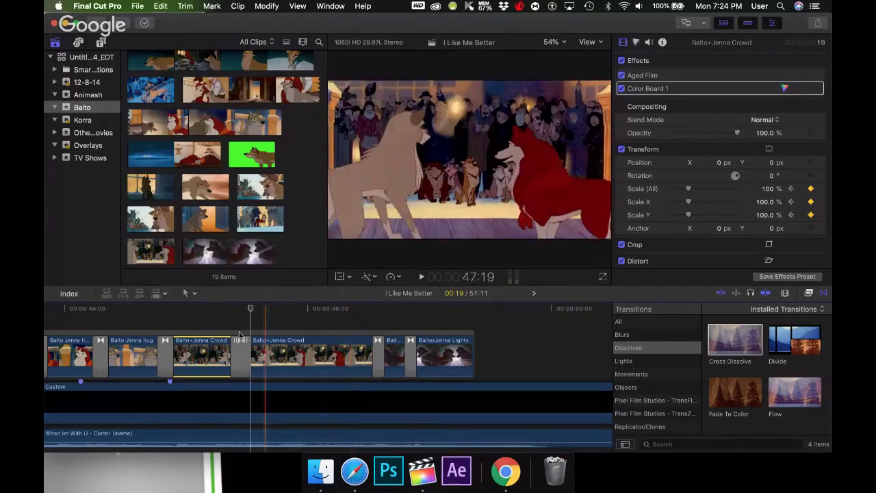
{"action": "left_click", "coordinate": [151, 327]}
{"action": "key", "text": "space"}
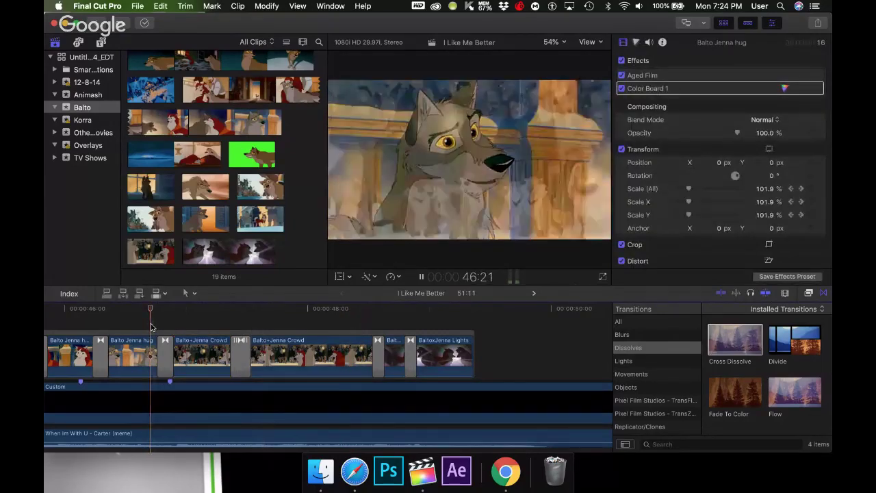
{"action": "key", "text": "space"}
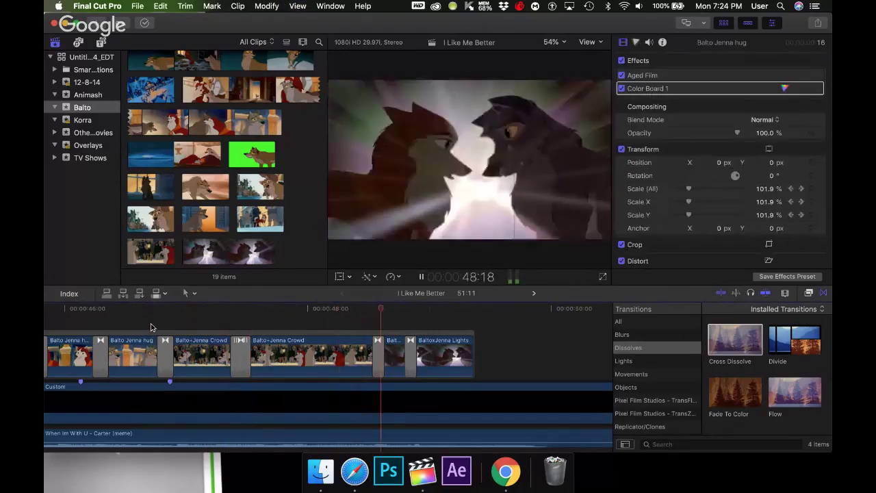
{"action": "key", "text": "space"}
- Replay the ending from the longer Balto+Jenna Crowd clip at 48:02 past the BaltoxJenna Lights clip
{"action": "left_click", "coordinate": [316, 333]}
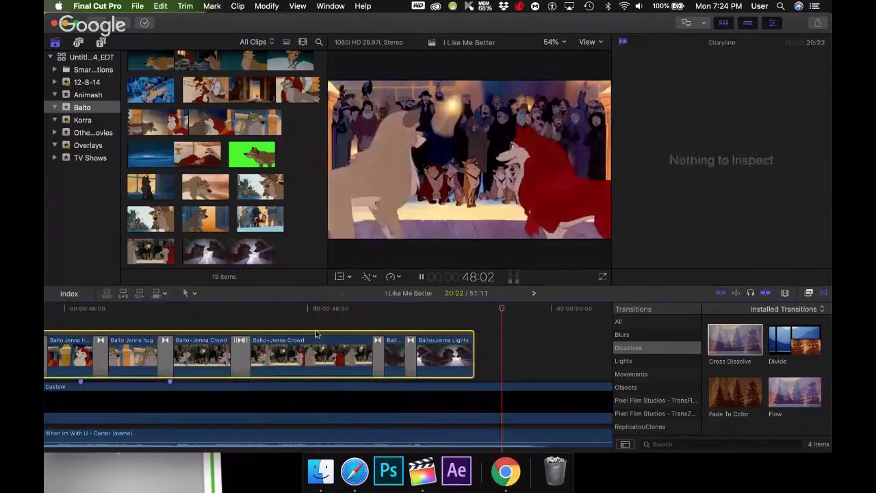
{"action": "key", "text": "space"}
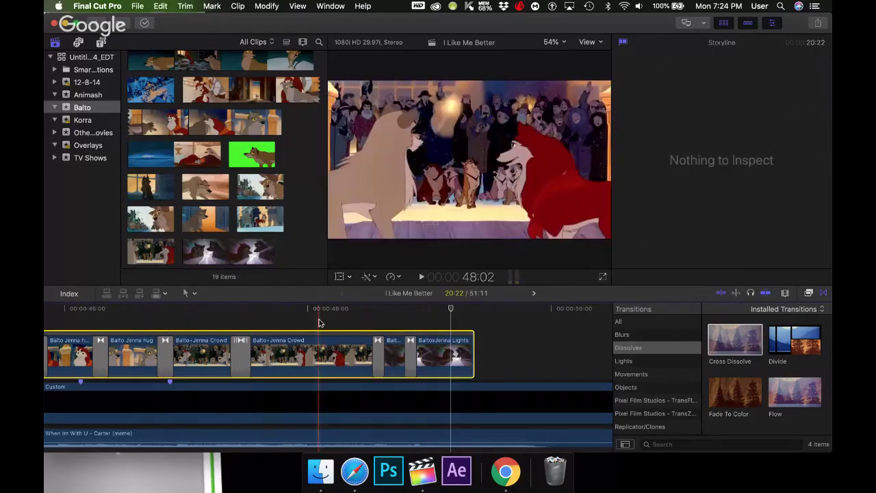
{"action": "left_click", "coordinate": [319, 322]}
{"action": "key", "text": "space"}
{"action": "key", "text": "space"}
{"action": "key", "text": "space"}
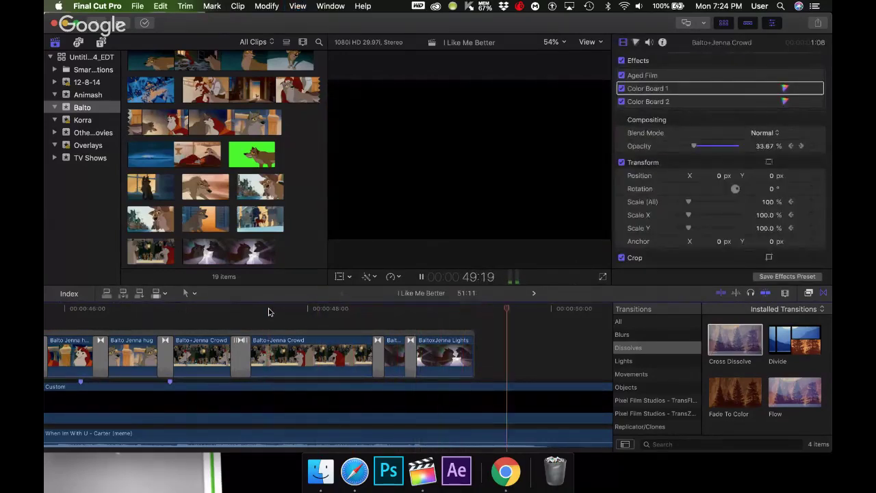
{"action": "key", "text": "space"}
- Extend the end of the last BaltoxJenna Lights clip to a duration of 19 frames and replay its fade-out
{"action": "left_click_drag", "start_coordinate": [480, 352], "coordinate": [481, 352]}
{"action": "left_click", "coordinate": [481, 320]}
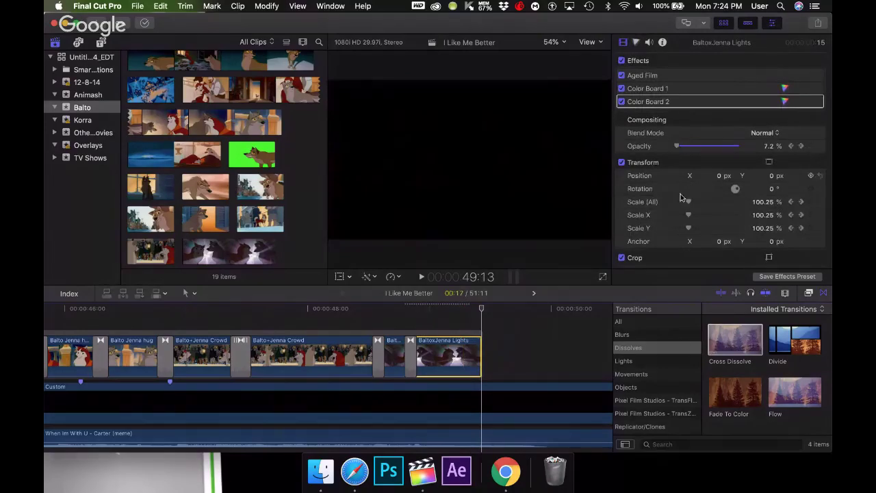
{"action": "left_click", "coordinate": [370, 309]}
{"action": "key", "text": "space"}
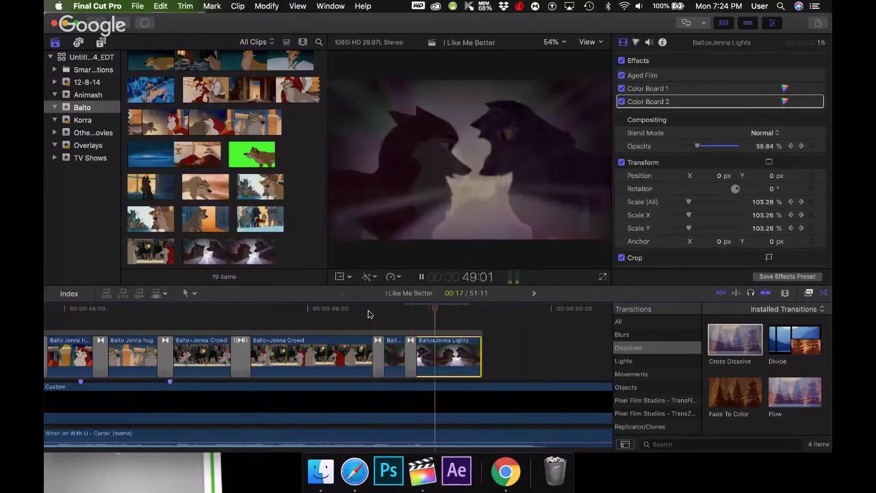
{"action": "mouse_move", "coordinate": [480, 349]}
{"action": "left_mouse_down"}
{"action": "mouse_move", "coordinate": [509, 348]}
{"action": "mouse_move", "coordinate": [497, 348]}
{"action": "left_mouse_up"}
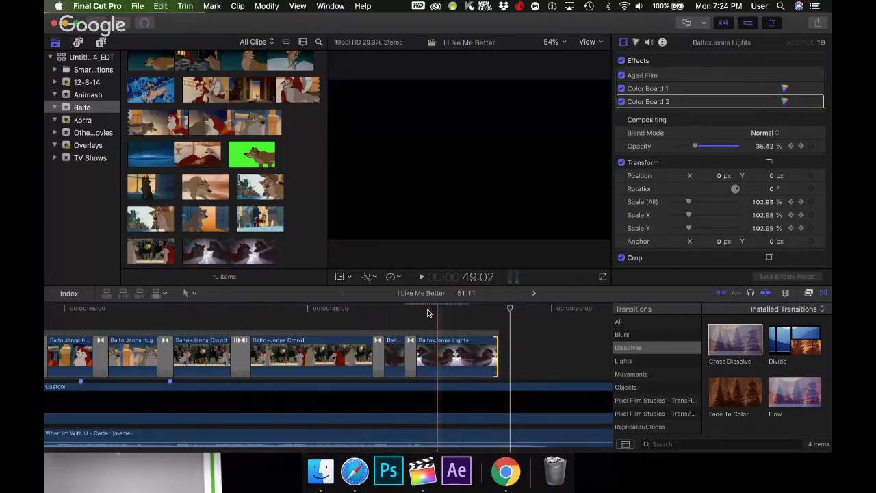
{"action": "left_click", "coordinate": [424, 309]}
{"action": "key", "text": "space"}
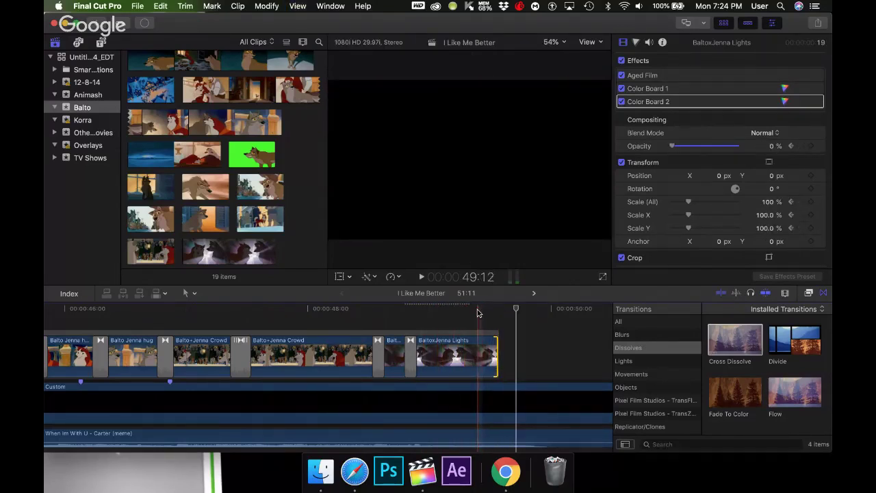
- Go back to the BaltoxJenna Lights clip's opacity keyframe and replay the ending from 48:16
{"action": "left_click", "coordinate": [791, 150]}
{"action": "left_click", "coordinate": [792, 150]}
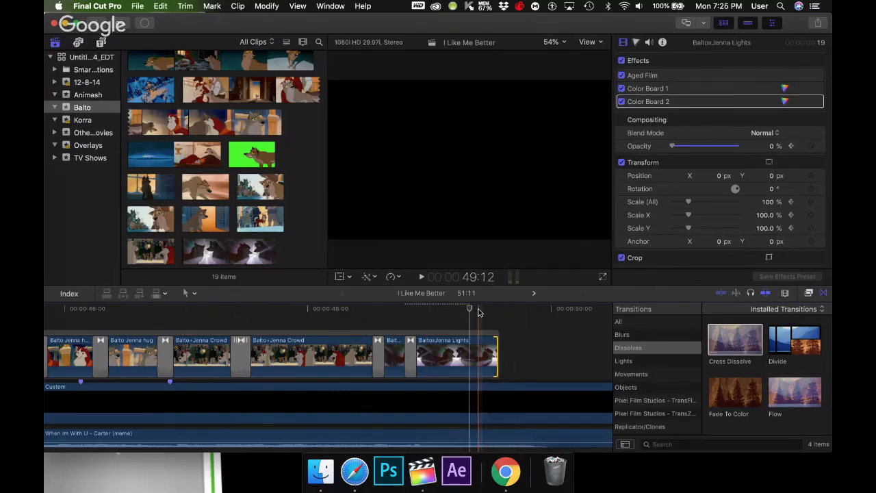
{"action": "left_click", "coordinate": [792, 149]}
{"action": "left_click", "coordinate": [370, 317]}
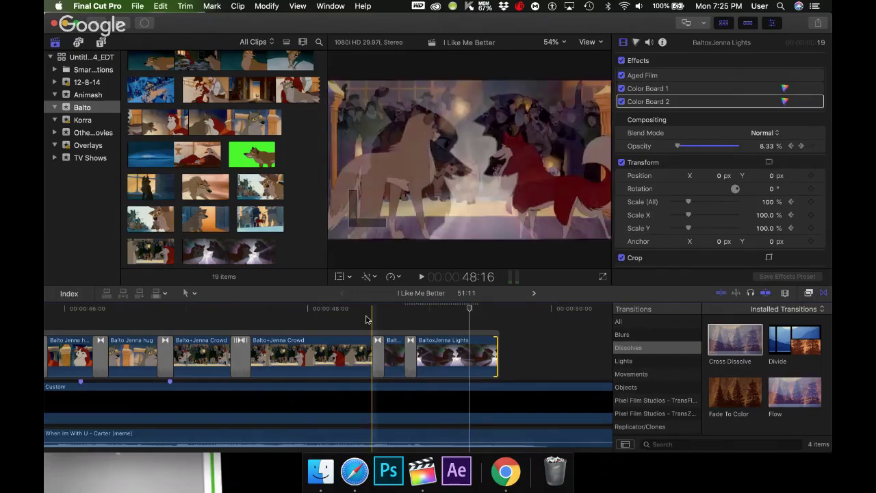
{"action": "key", "text": "space"}
{"action": "key", "text": "space"}
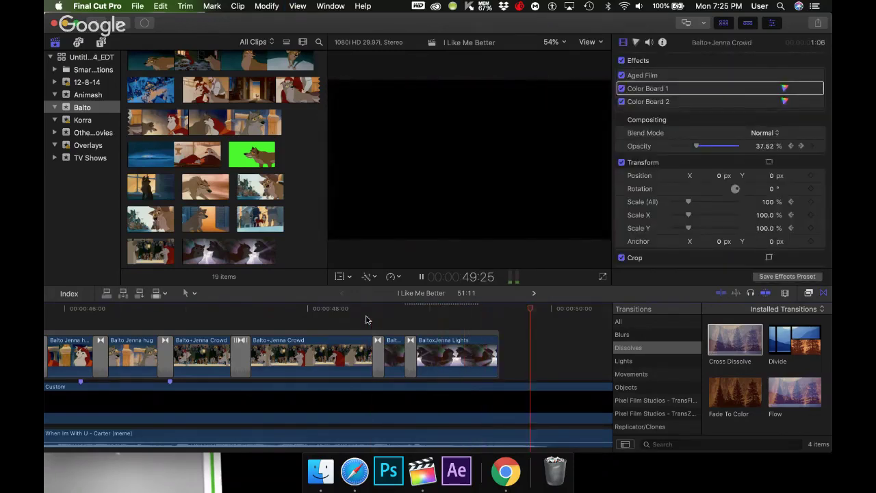
- Paste the Snuggles clip's Color Board 2 correction, without the Transform attributes, onto the first 4K-Light Streak Wipe Warm clip at the project's start
{"action": "key", "text": "super+minus"}
{"action": "key", "text": "super+minus"}
{"action": "key", "text": "super+minus"}
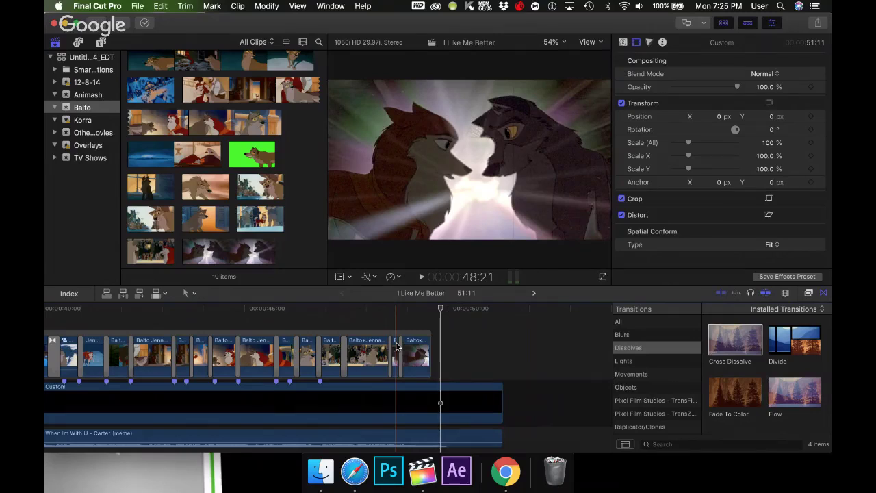
{"action": "key", "text": "super+minus"}
{"action": "key", "text": "super+minus"}
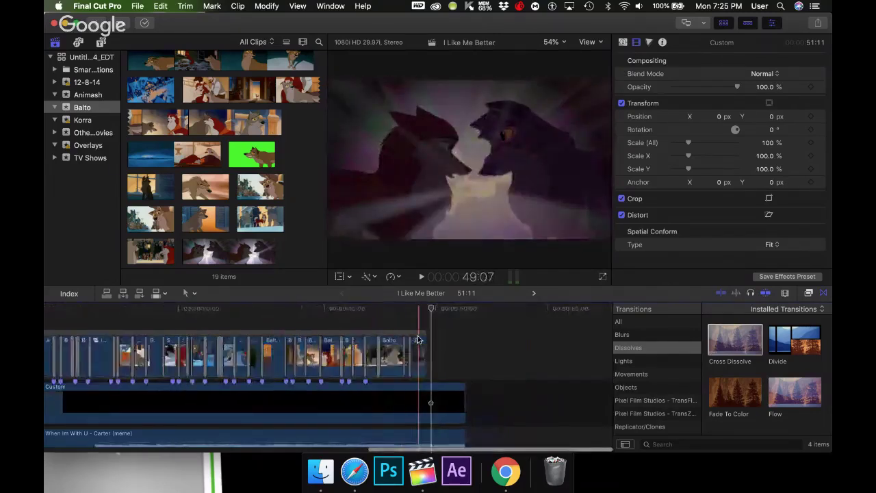
{"action": "key", "text": "Home"}
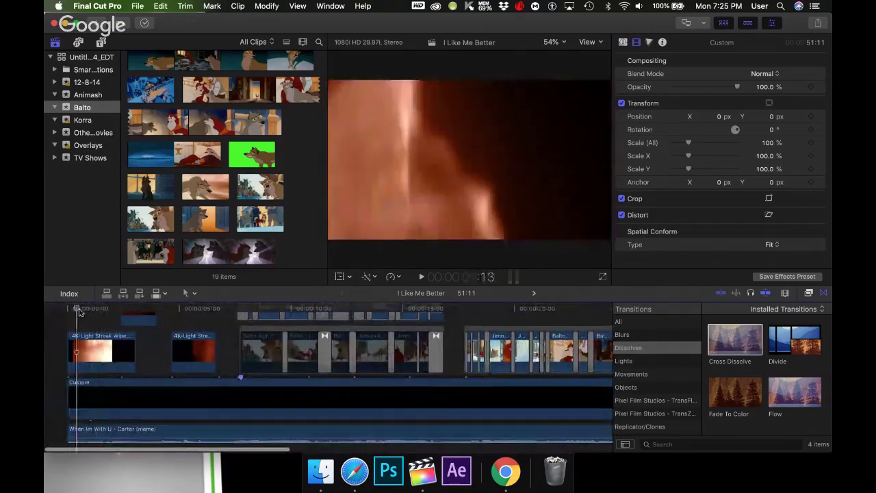
{"action": "left_click", "coordinate": [88, 355]}
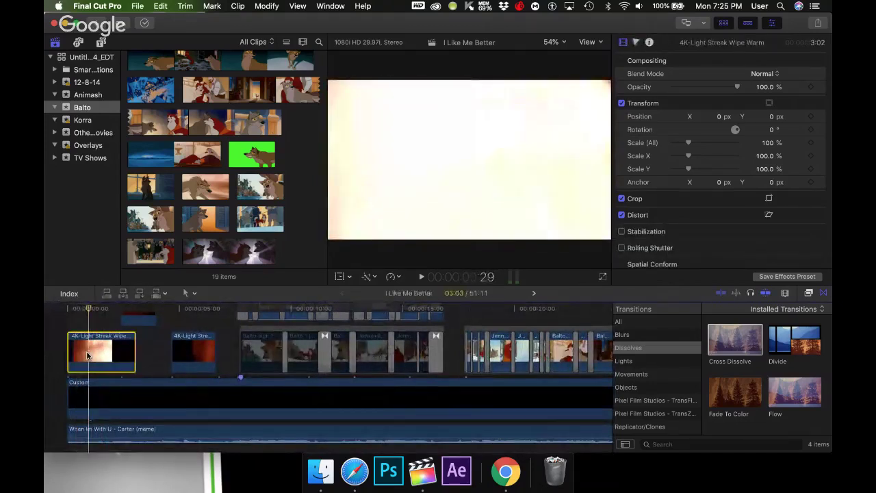
{"action": "key", "text": "shift+super+v"}
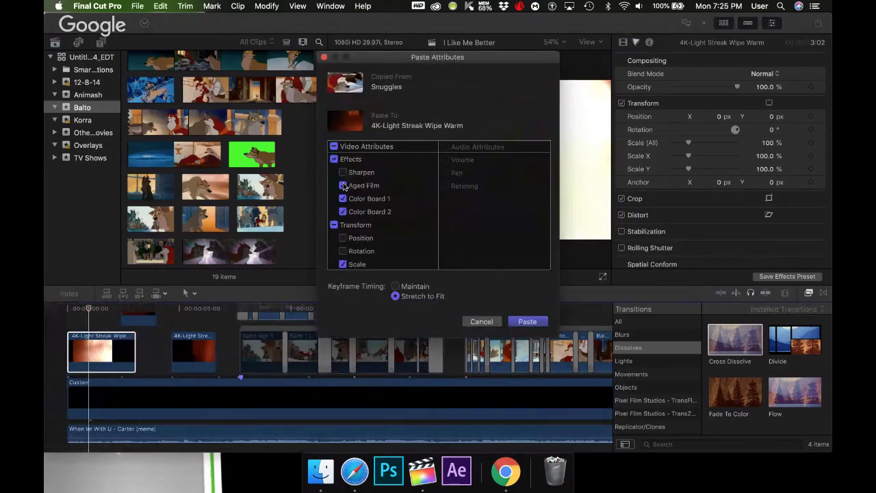
{"action": "left_click", "coordinate": [334, 223]}
{"action": "left_click", "coordinate": [333, 224]}
{"action": "key", "text": "Return"}
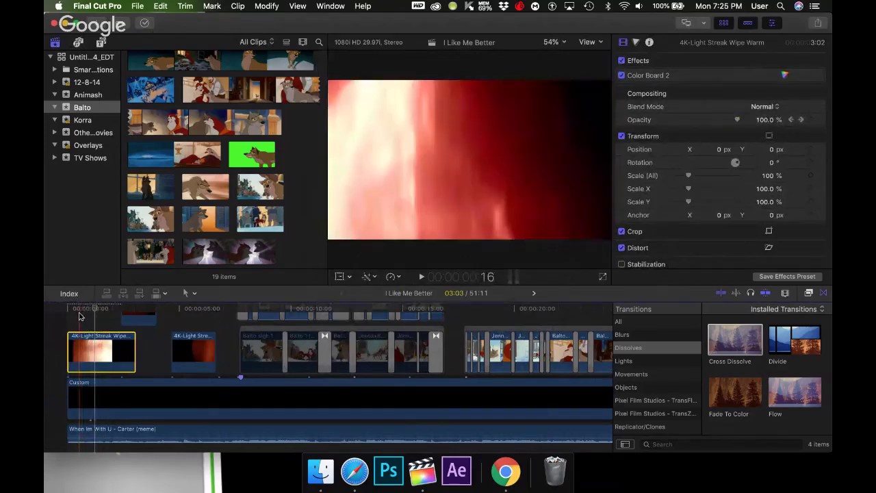
- In the first light streak's Color Board 2, set midtones color to 254°, 29% and master to 245°, 1%, and raise the highlights strongly toward purple
{"action": "left_click", "coordinate": [783, 75]}
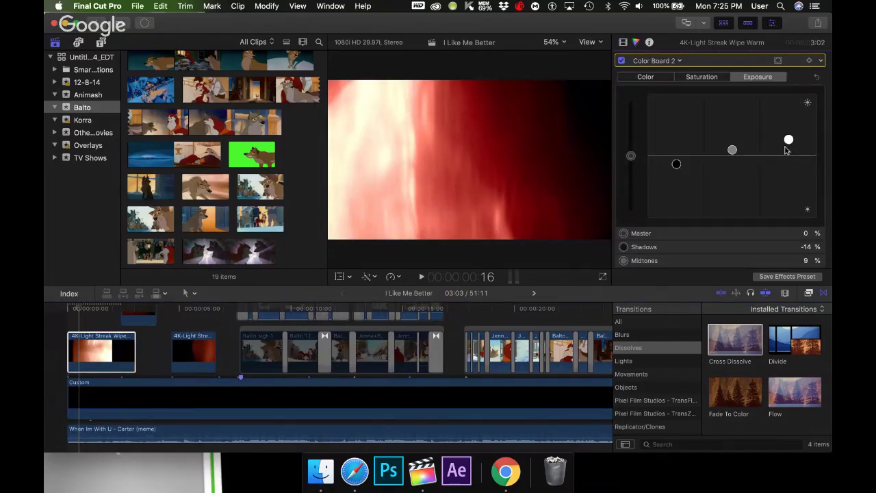
{"action": "left_click", "coordinate": [703, 78]}
{"action": "left_click", "coordinate": [650, 77]}
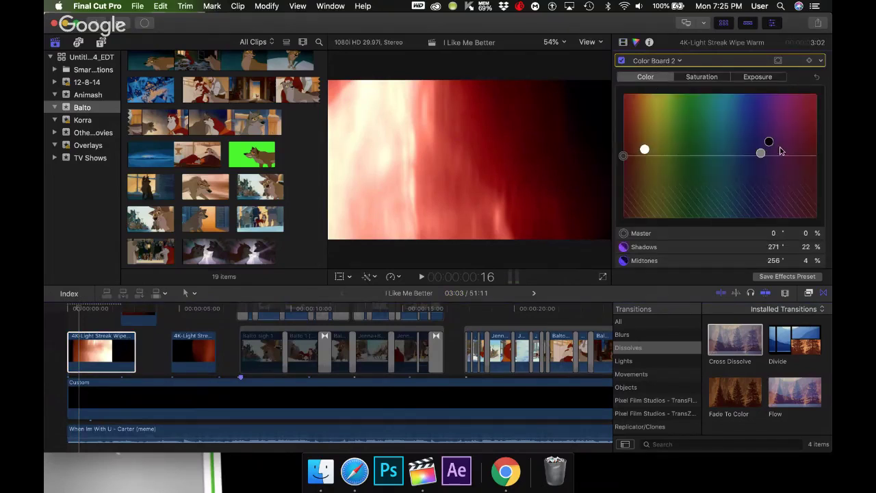
{"action": "left_click_drag", "start_coordinate": [760, 153], "coordinate": [765, 135]}
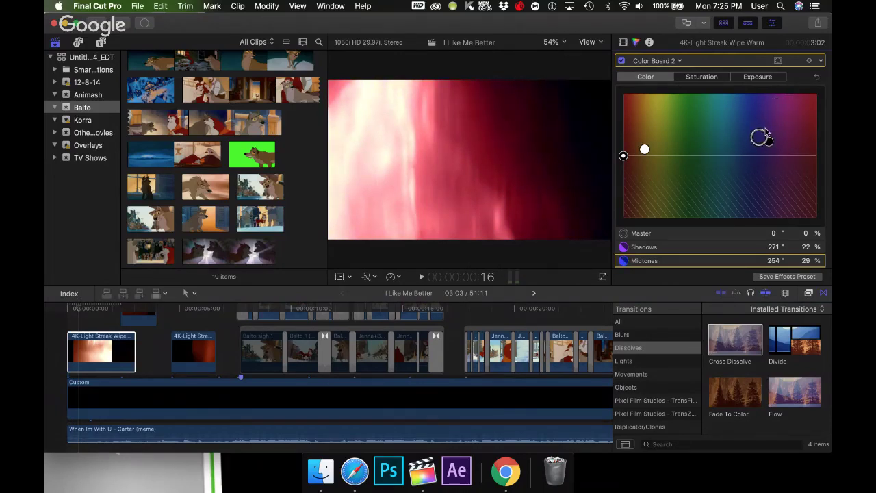
{"action": "left_click_drag", "start_coordinate": [623, 156], "coordinate": [756, 163]}
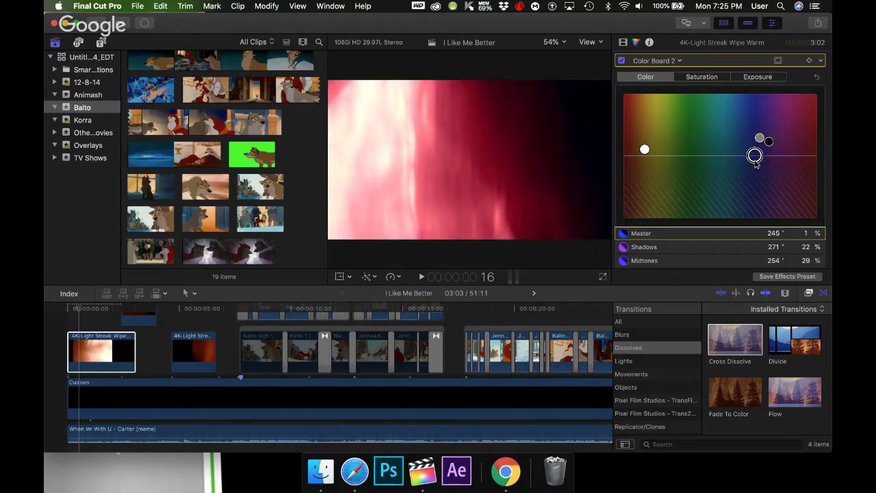
{"action": "left_click_drag", "start_coordinate": [644, 151], "coordinate": [763, 98]}
- Play the opening from the start of the project to review the first light streak's recolored look
{"action": "key", "text": "Home"}
{"action": "left_click", "coordinate": [51, 349]}
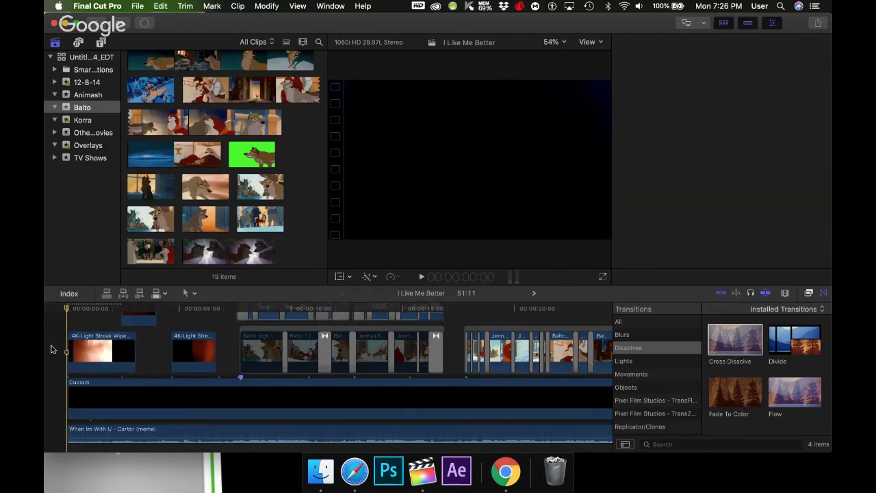
{"action": "key", "text": "space"}
{"action": "key", "text": "super+6"}
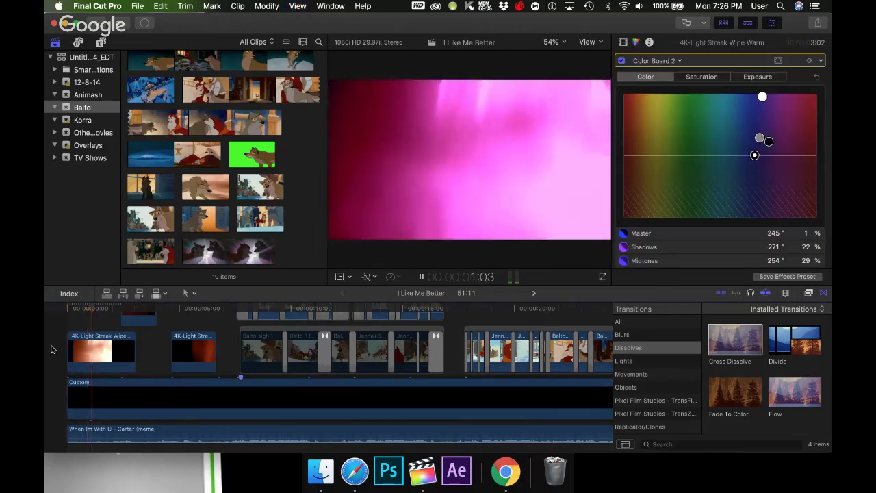
{"action": "key", "text": "space"}
- Lower the light streak's purple highlights, set its shadows color to 277°, 29%, and set its midtones color to 235°, 100%
{"action": "left_click_drag", "start_coordinate": [762, 97], "coordinate": [764, 138]}
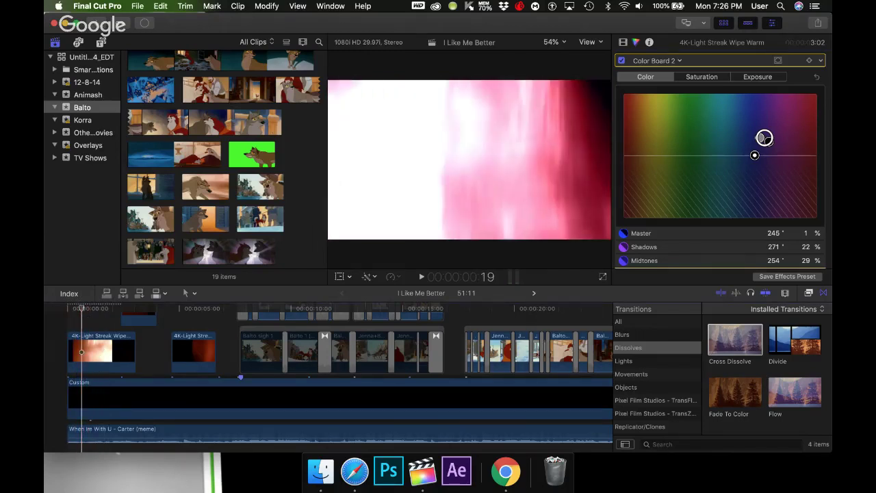
{"action": "mouse_move", "coordinate": [765, 139]}
{"action": "left_mouse_down"}
{"action": "mouse_move", "coordinate": [768, 132]}
{"action": "mouse_move", "coordinate": [763, 144]}
{"action": "mouse_move", "coordinate": [771, 143]}
{"action": "left_mouse_up"}
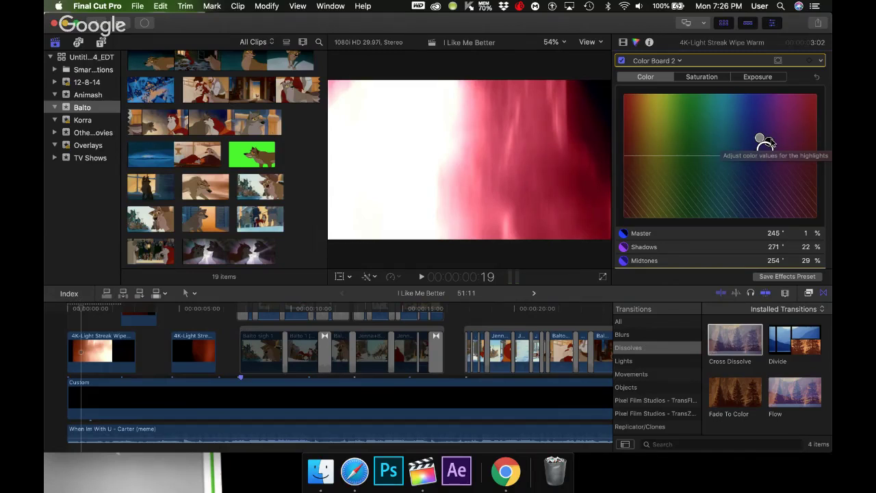
{"action": "left_click_drag", "start_coordinate": [766, 141], "coordinate": [747, 75]}
- Replay the opening from the project's start twice to review the light streak's blue midtones
{"action": "key", "text": "Home"}
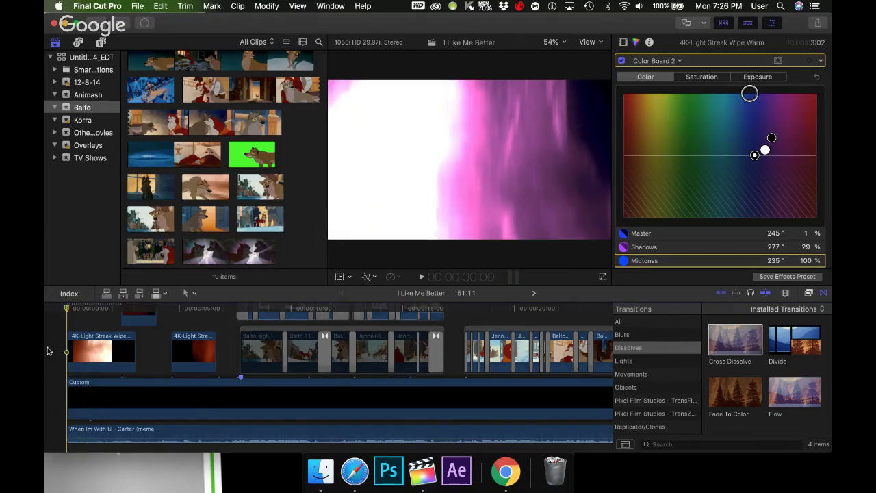
{"action": "key", "text": "space"}
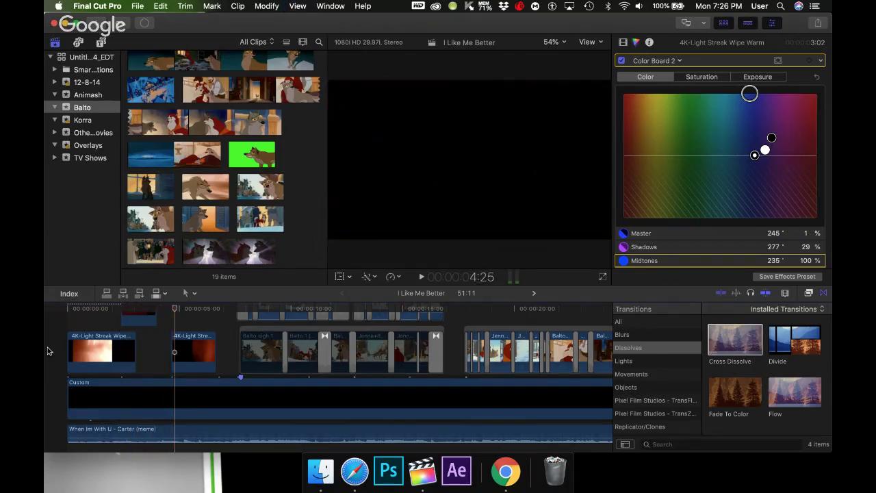
{"action": "key", "text": "space"}
{"action": "key", "text": "Home"}
{"action": "key", "text": "space"}
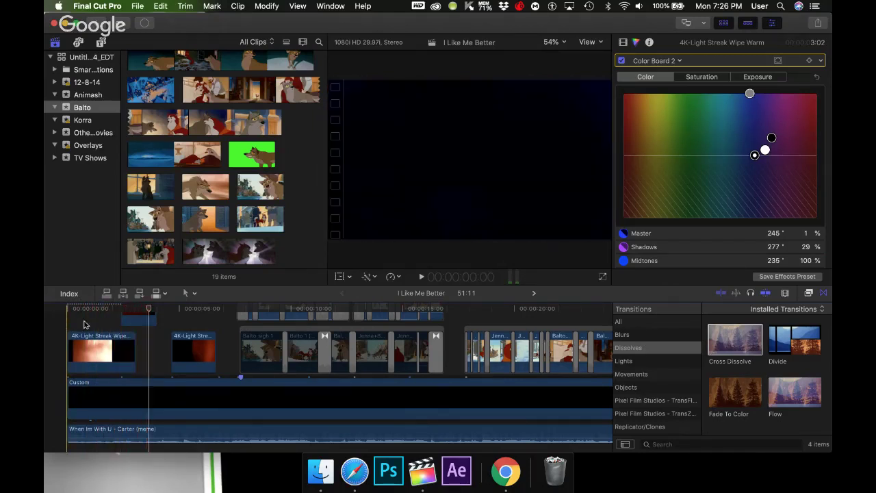
- Set the first light streak's Color Board 2 midtones color to 206°, 100%, and check its saturation and exposure settings
{"action": "left_click", "coordinate": [86, 314]}
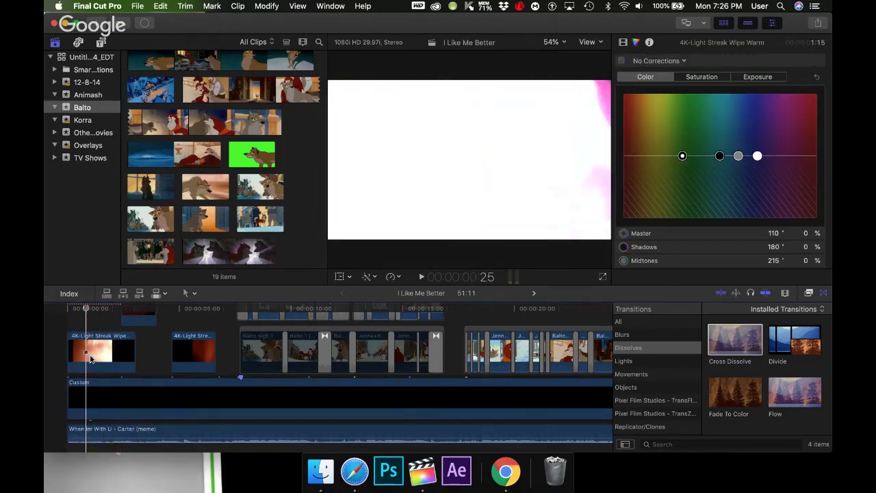
{"action": "left_click", "coordinate": [78, 311]}
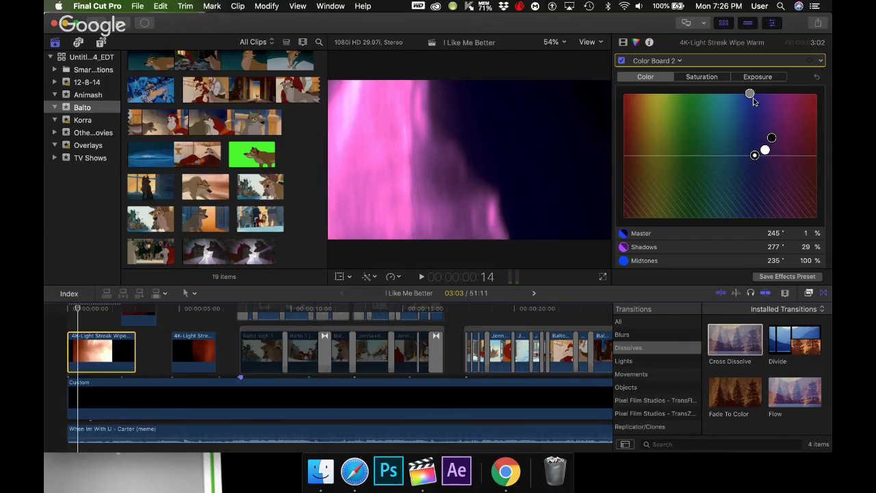
{"action": "left_click_drag", "start_coordinate": [750, 94], "coordinate": [736, 79]}
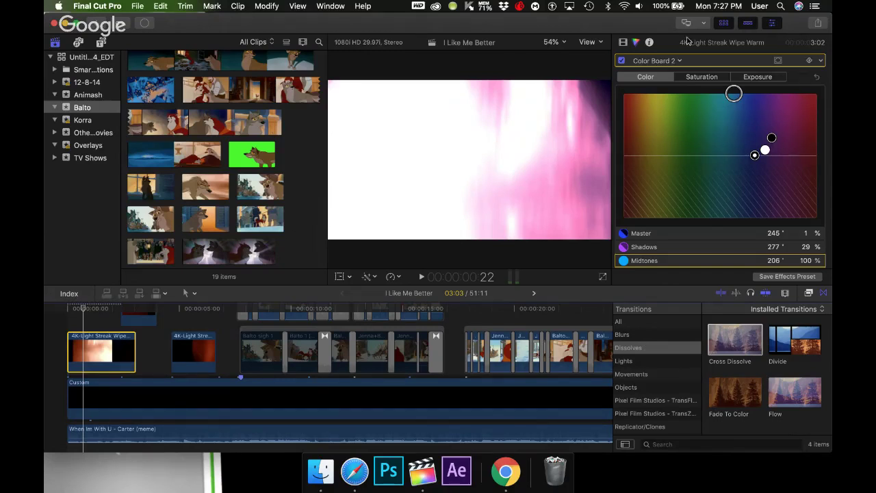
{"action": "left_click", "coordinate": [699, 77]}
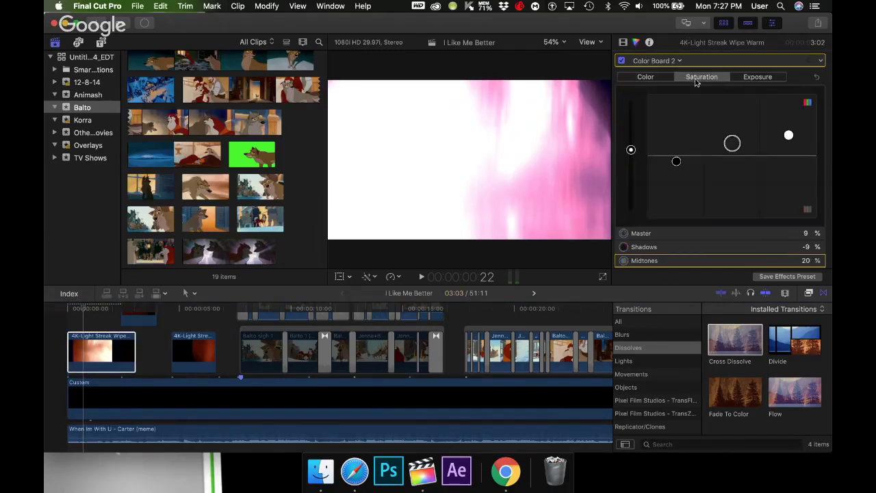
{"action": "left_click", "coordinate": [655, 81]}
{"action": "left_click", "coordinate": [759, 82]}
{"action": "left_click", "coordinate": [655, 76]}
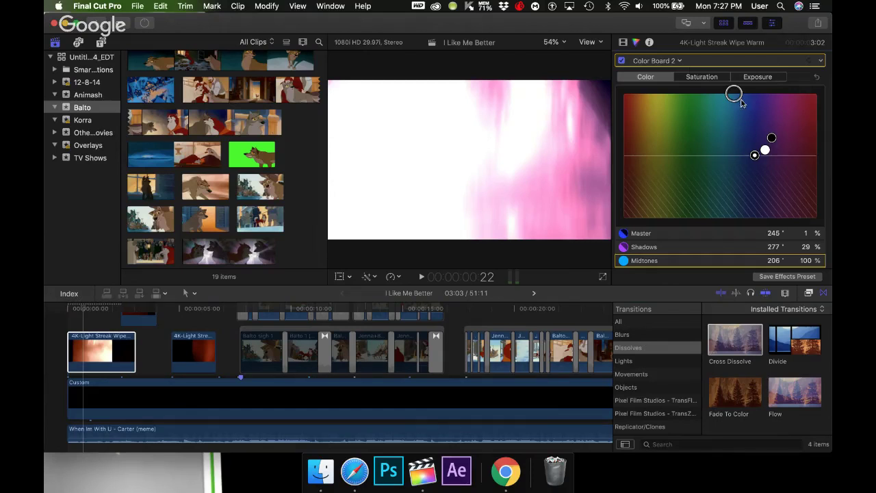
- Set the first light streak's Color Board 2 shadows to 277°, -2% and master color to 244°, 10%, raising its highlights slightly
{"action": "mouse_move", "coordinate": [771, 138]}
{"action": "left_mouse_down"}
{"action": "mouse_move", "coordinate": [773, 102]}
{"action": "mouse_move", "coordinate": [771, 135]}
{"action": "left_mouse_up"}
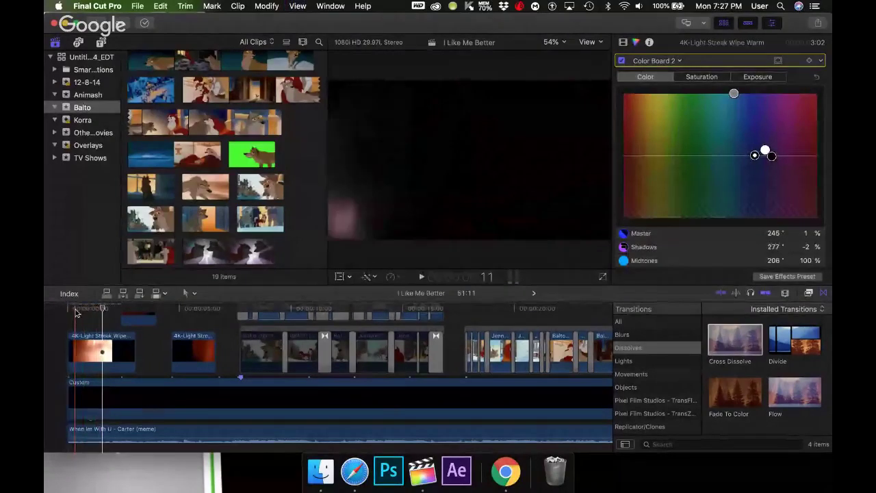
{"action": "left_click", "coordinate": [76, 312]}
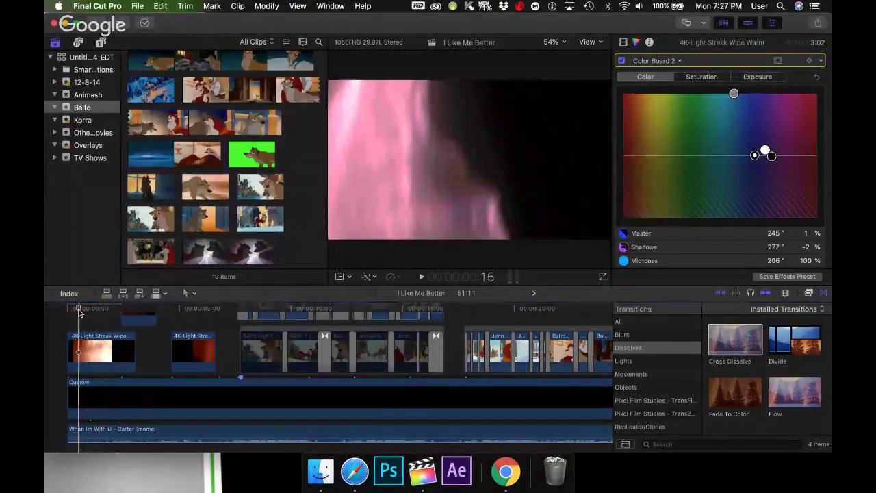
{"action": "left_click", "coordinate": [96, 352]}
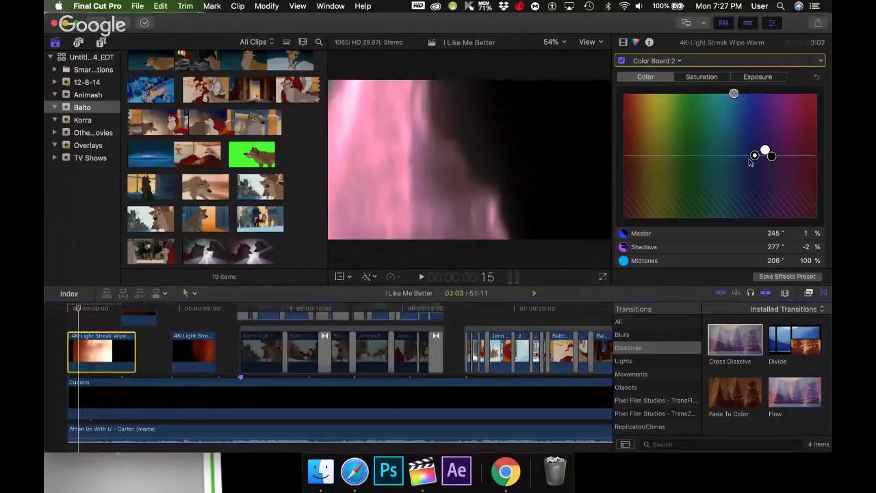
{"action": "mouse_move", "coordinate": [751, 159]}
{"action": "left_mouse_down"}
{"action": "mouse_move", "coordinate": [774, 125]}
{"action": "mouse_move", "coordinate": [761, 154]}
{"action": "left_mouse_up"}
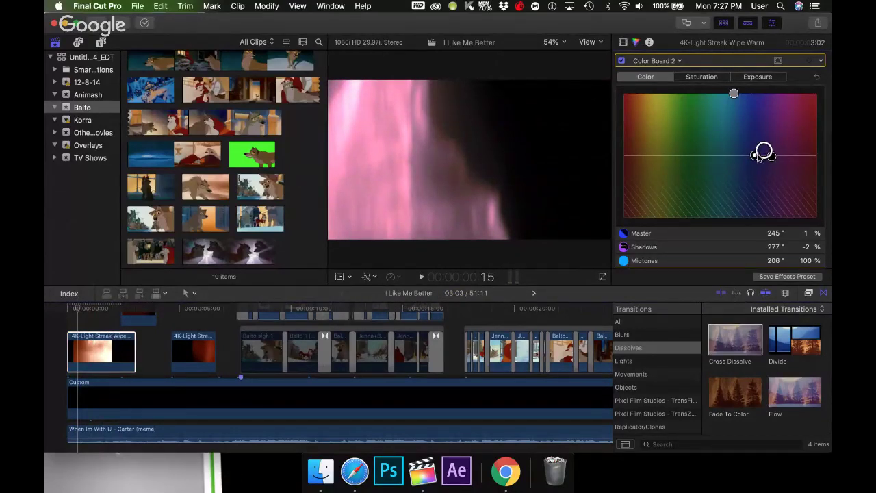
{"action": "mouse_move", "coordinate": [766, 143]}
{"action": "left_mouse_down"}
{"action": "mouse_move", "coordinate": [753, 137]}
{"action": "mouse_move", "coordinate": [755, 153]}
{"action": "left_mouse_up"}
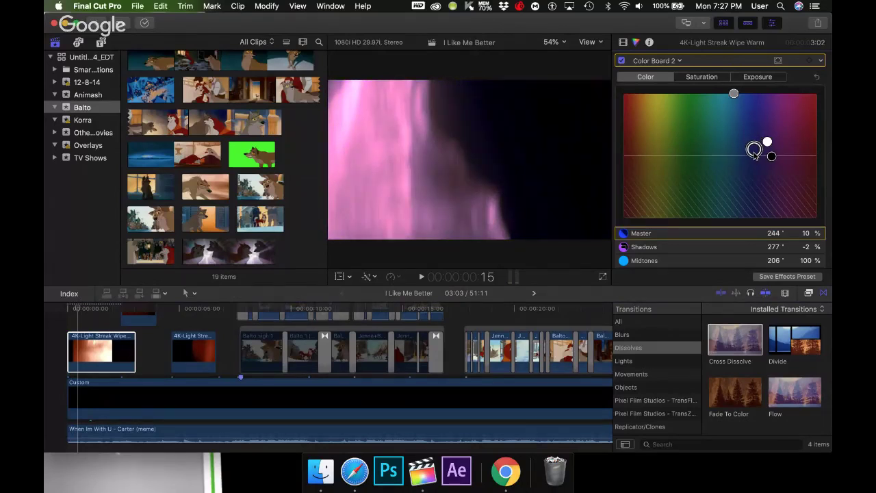
- Search the installed effects for "tint" and apply the Tint effect to the first light streak clip
{"action": "left_click", "coordinate": [808, 294]}
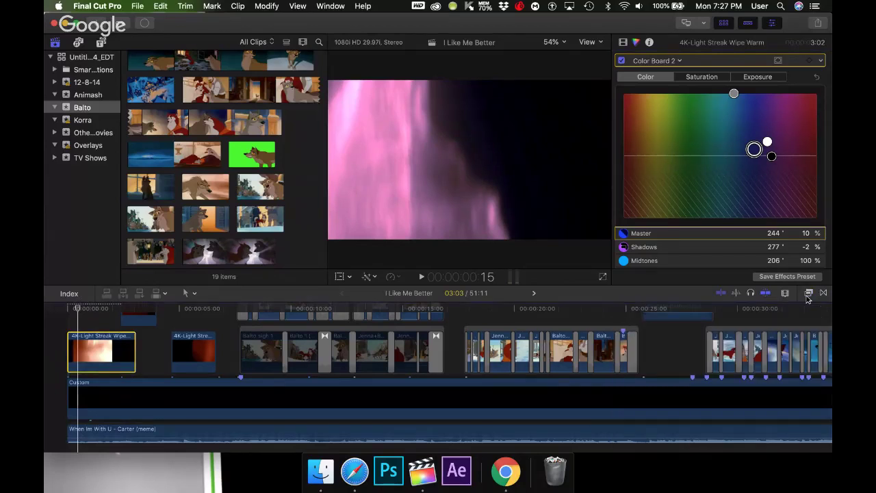
{"action": "left_click", "coordinate": [806, 297]}
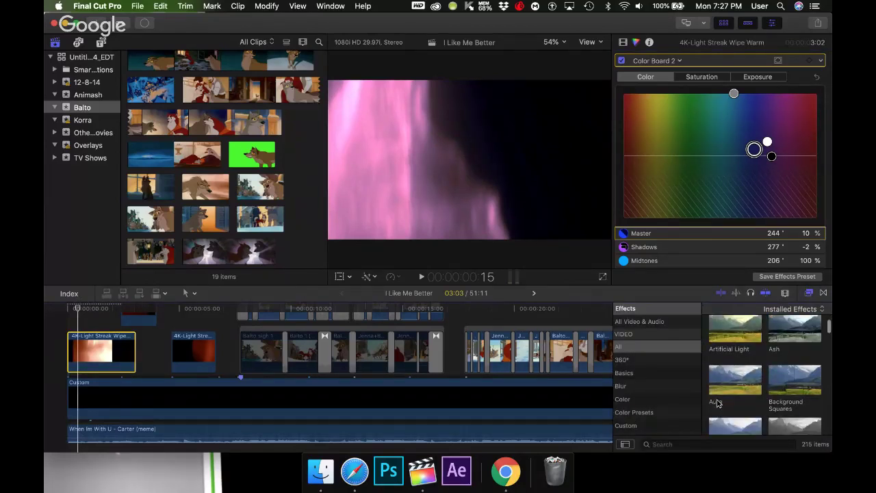
{"action": "left_click", "coordinate": [680, 444]}
{"action": "type", "text": "tint"}
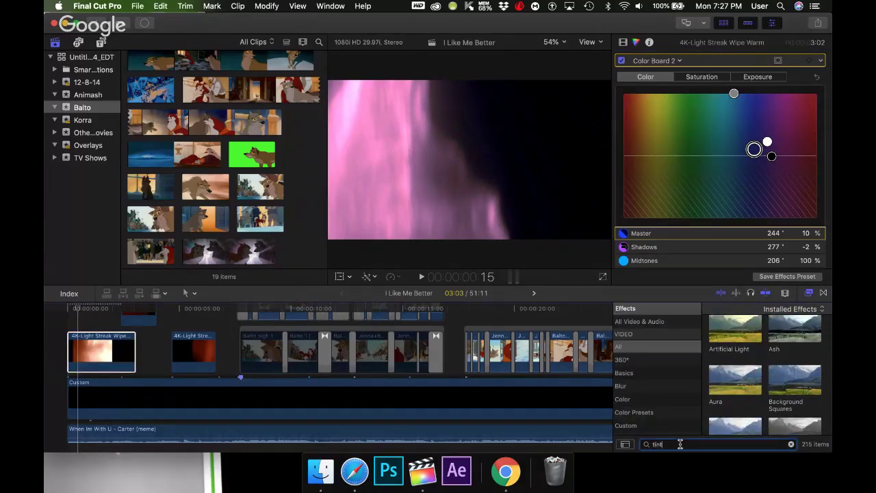
{"action": "left_click_drag", "start_coordinate": [732, 346], "coordinate": [113, 357]}
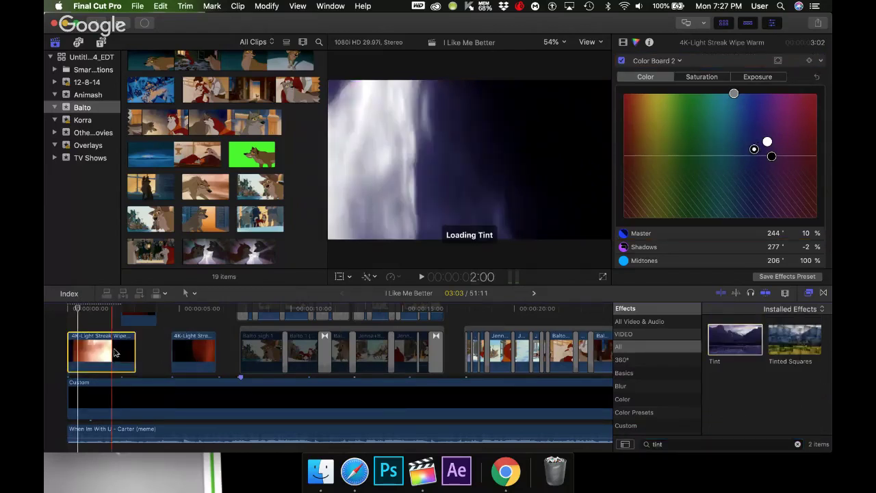
- Disable Color Board 2 on the first light streak and open the Tint effect's color choices beside the viewer
{"action": "left_click", "coordinate": [622, 44]}
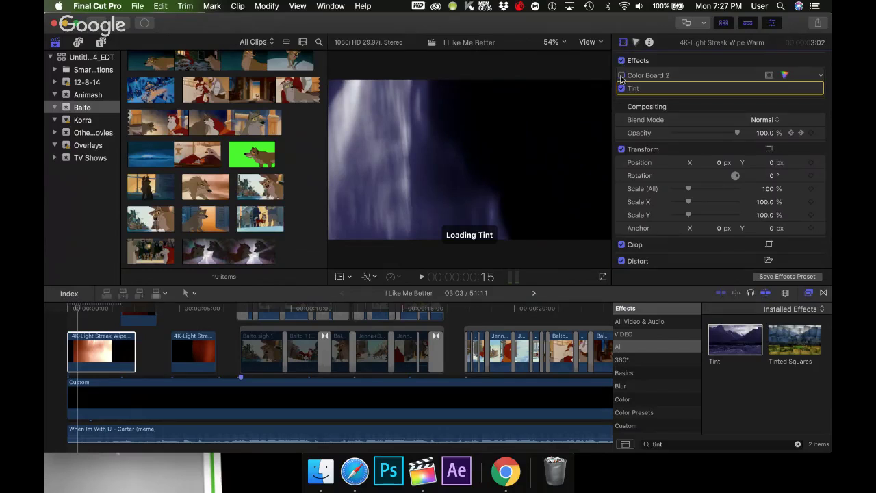
{"action": "left_click", "coordinate": [803, 89]}
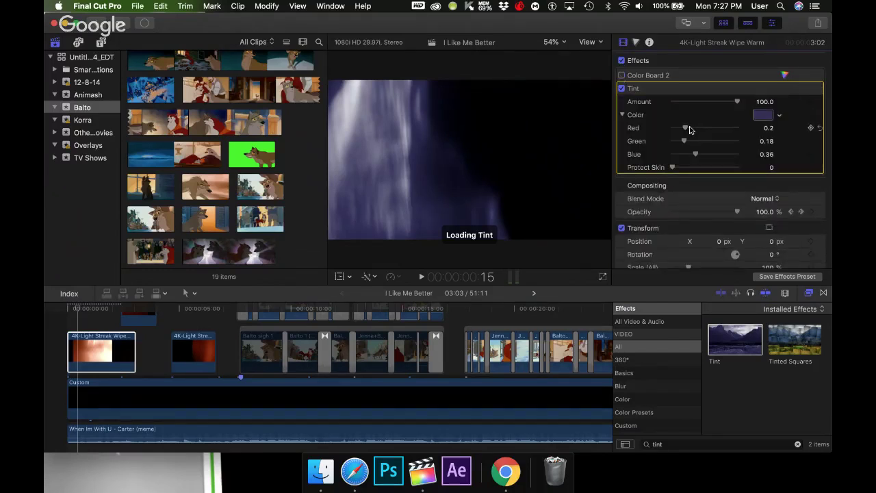
{"action": "left_click", "coordinate": [769, 116]}
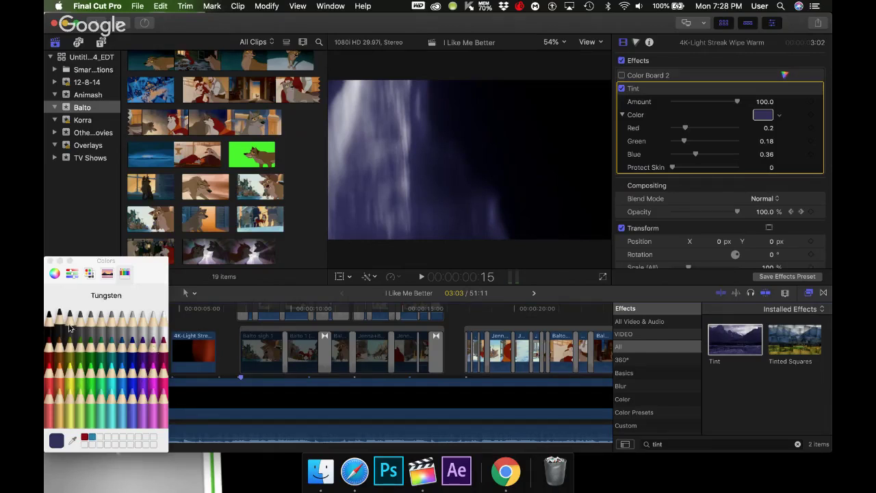
{"action": "left_click_drag", "start_coordinate": [169, 259], "coordinate": [379, 147]}
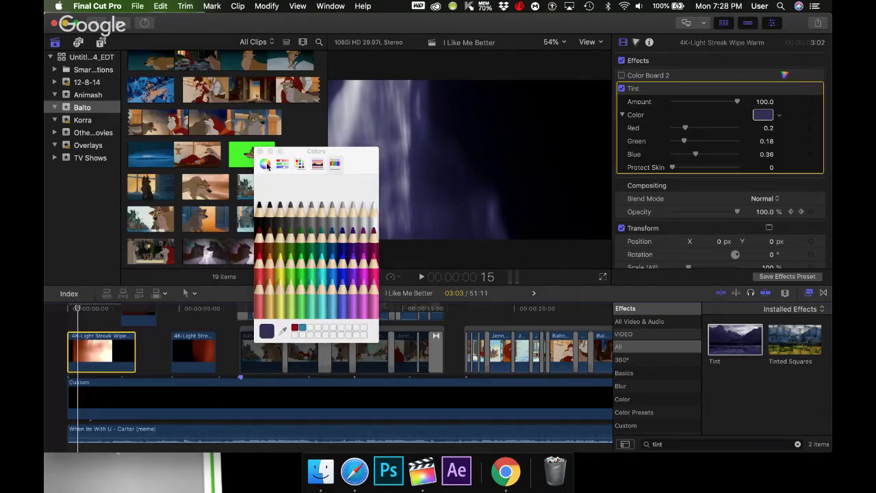
{"action": "left_click", "coordinate": [266, 163]}
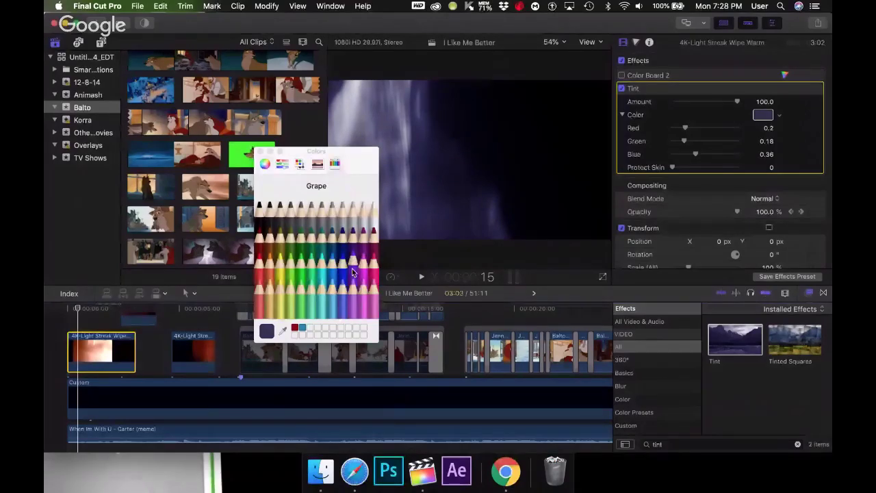
- Try Grape, bright blue, yellow and Cantaloupe as the Tint color of the first light streak clip
{"action": "left_click", "coordinate": [351, 268]}
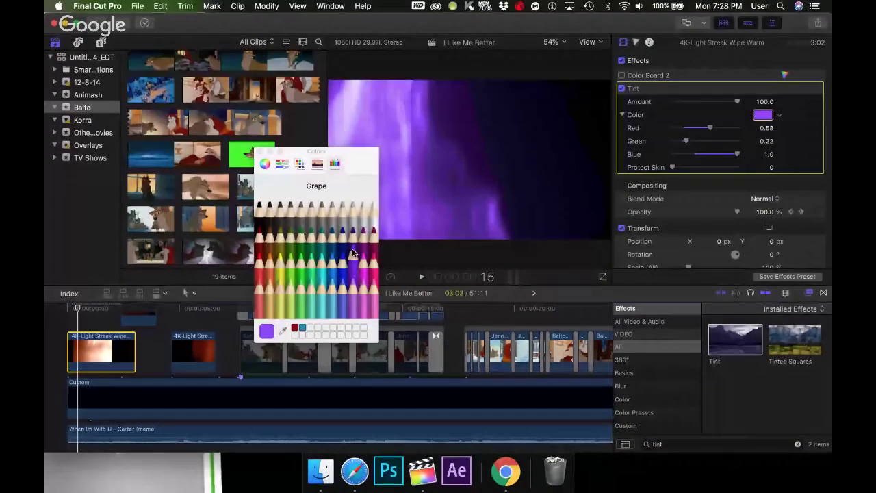
{"action": "left_click", "coordinate": [348, 247]}
{"action": "left_click", "coordinate": [353, 262]}
{"action": "left_click", "coordinate": [343, 239]}
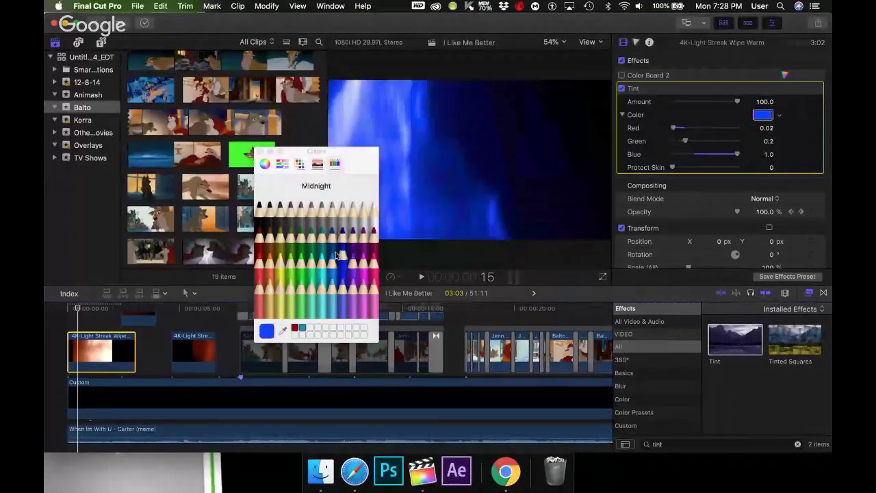
{"action": "left_click", "coordinate": [273, 270]}
{"action": "left_click", "coordinate": [280, 260]}
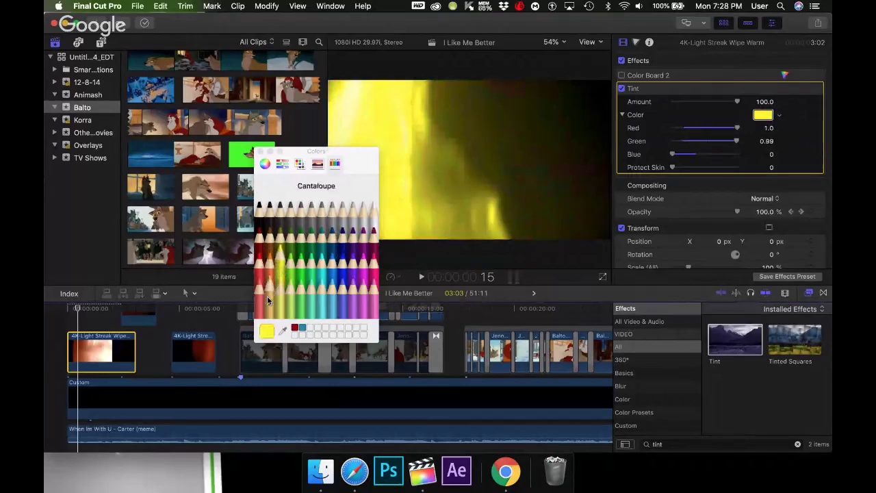
{"action": "left_click", "coordinate": [267, 297]}
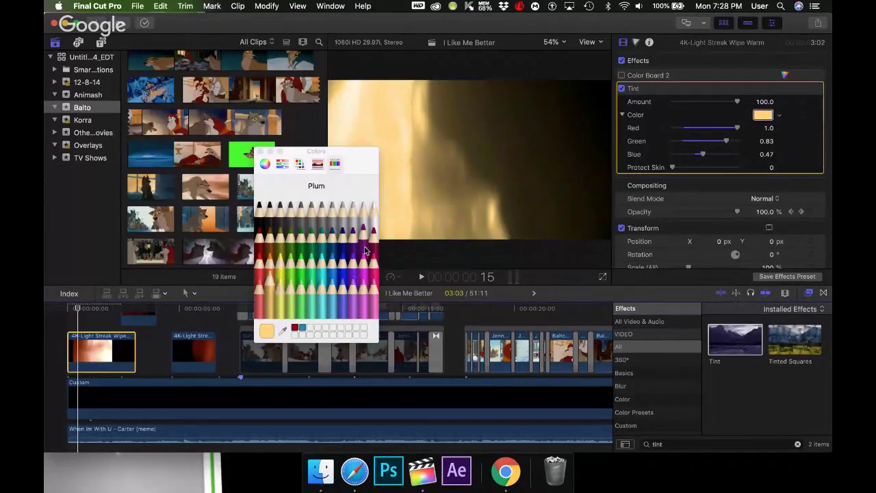
- Try Plum, Eggplant, dark blue and Grape as the light streak's Tint color
{"action": "left_click", "coordinate": [366, 251]}
{"action": "left_click", "coordinate": [357, 245]}
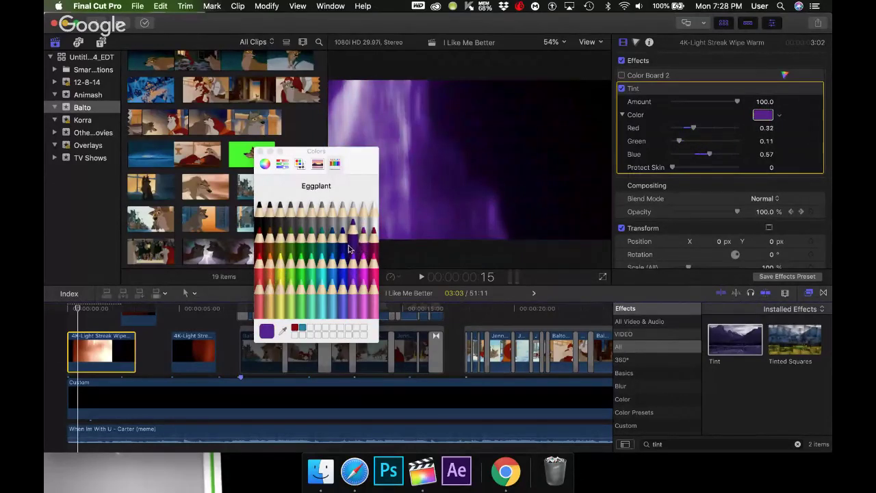
{"action": "left_click", "coordinate": [345, 245]}
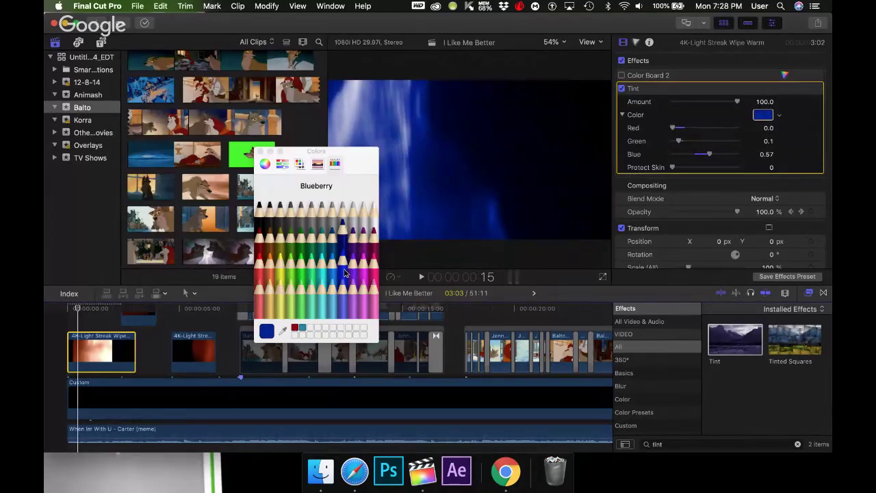
{"action": "left_click", "coordinate": [353, 269]}
{"action": "left_click", "coordinate": [354, 269]}
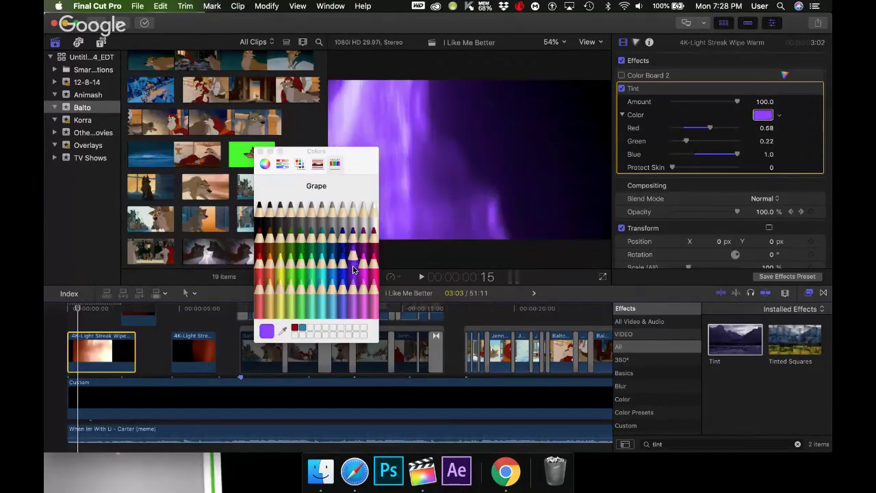
- Compare Orchid, Ice and Spindrift as the light streak's Tint color
{"action": "left_click", "coordinate": [352, 301]}
{"action": "left_click", "coordinate": [341, 301]}
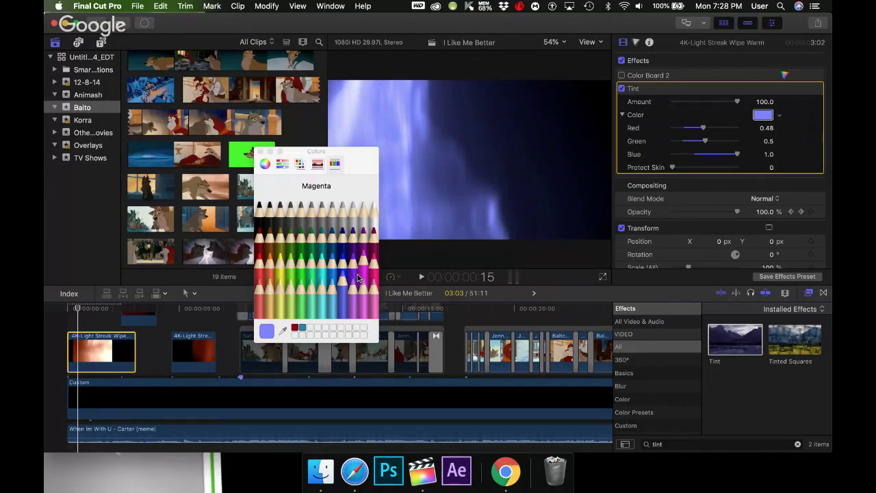
{"action": "left_click", "coordinate": [318, 301]}
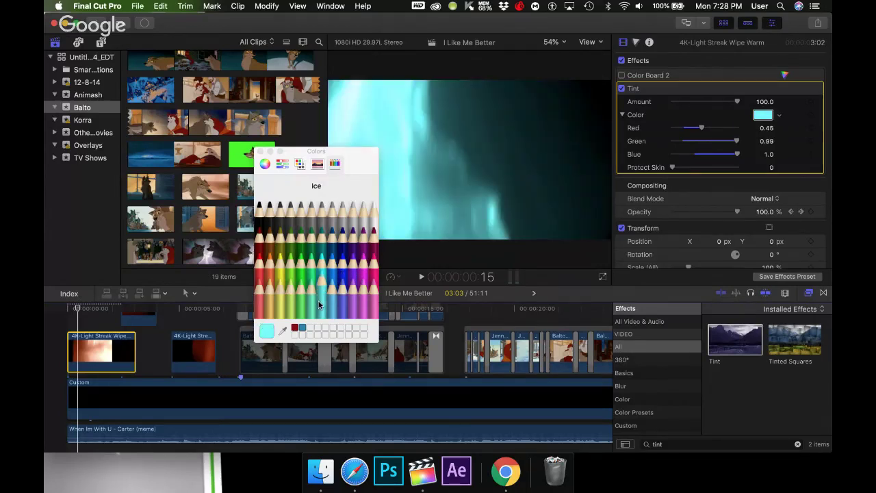
{"action": "left_click", "coordinate": [344, 309]}
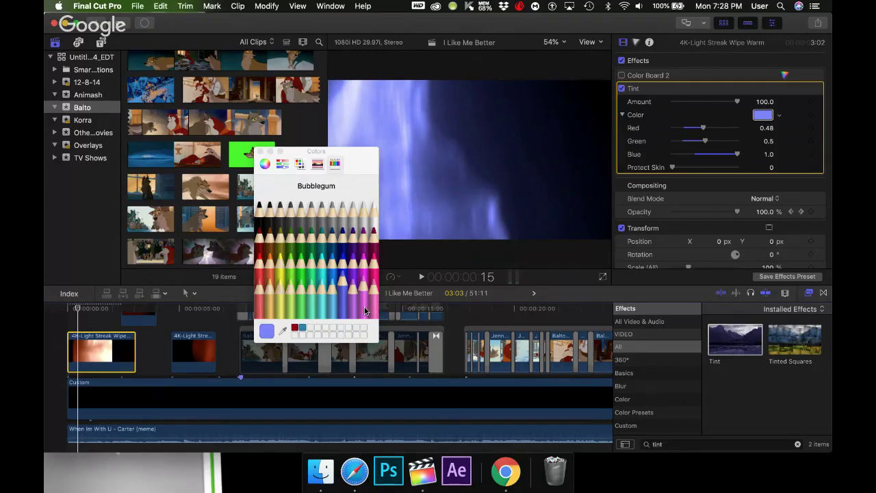
{"action": "left_click", "coordinate": [309, 299]}
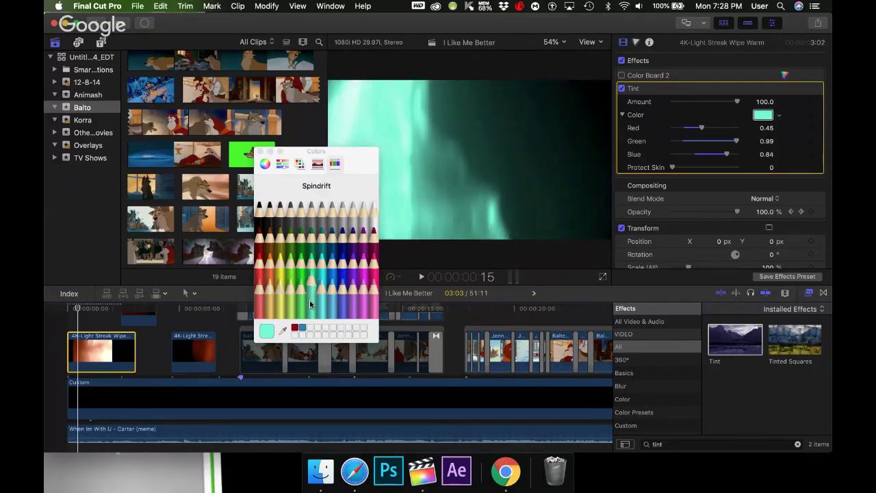
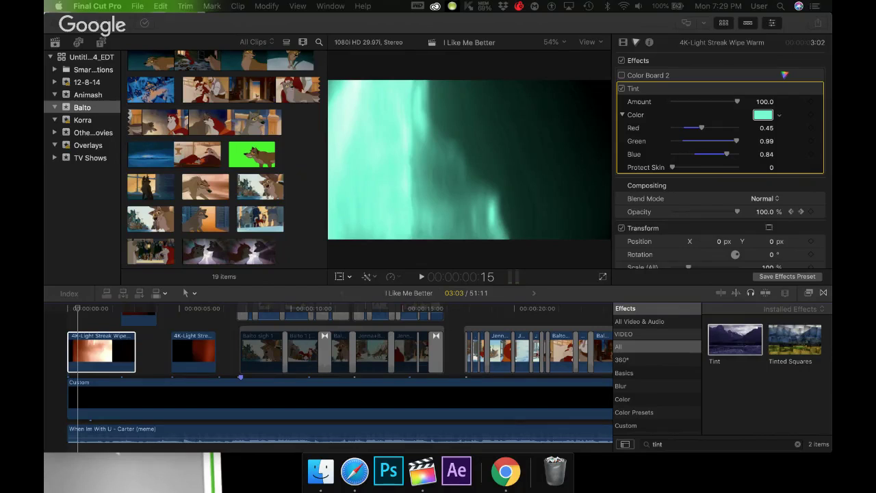
- Set the light streak's Tint color to Orchid and close the color picker
{"action": "left_click", "coordinate": [503, 25]}
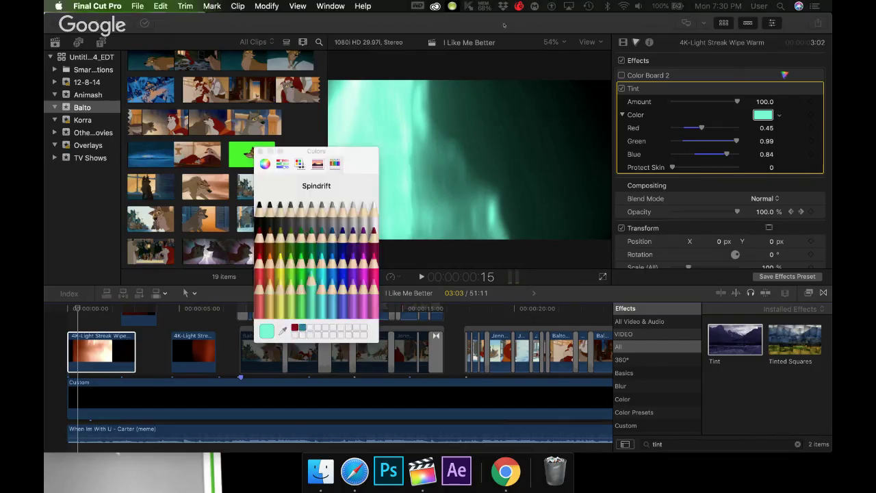
{"action": "left_click", "coordinate": [291, 298]}
{"action": "left_click", "coordinate": [333, 297]}
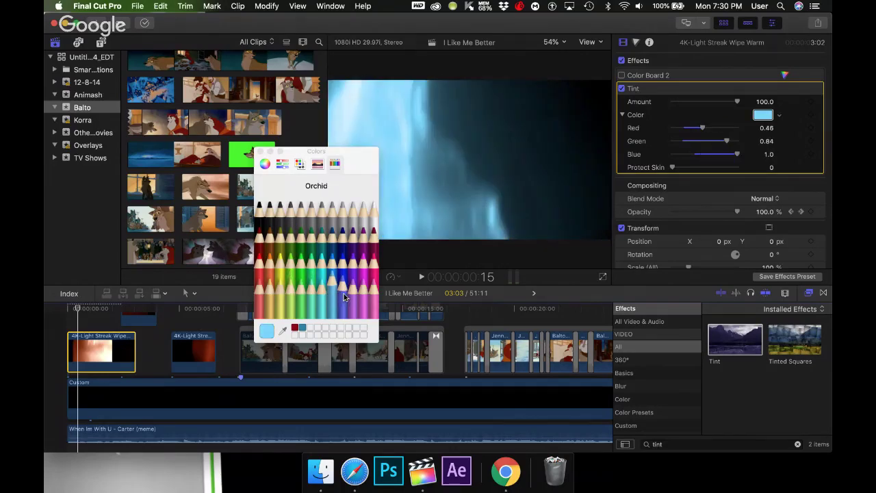
{"action": "left_click", "coordinate": [344, 297]}
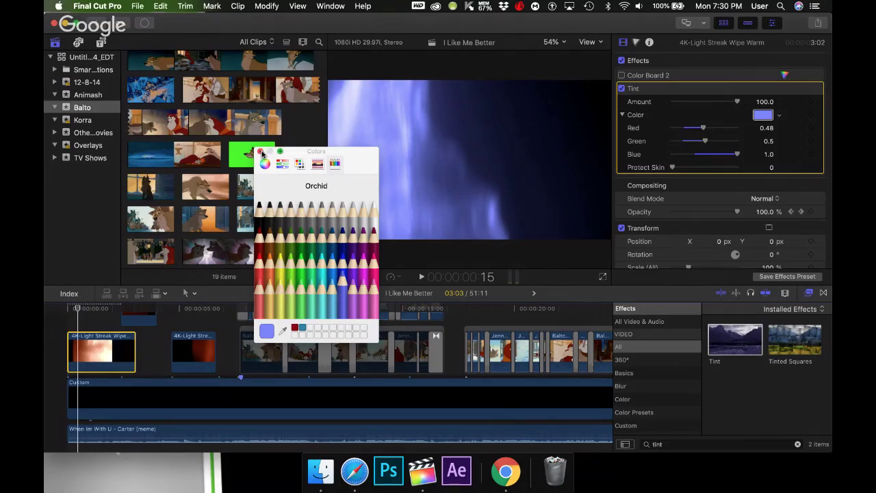
{"action": "left_click", "coordinate": [261, 152]}
- Play the timeline from the beginning to preview the tinted light streak clip
{"action": "left_click", "coordinate": [51, 328]}
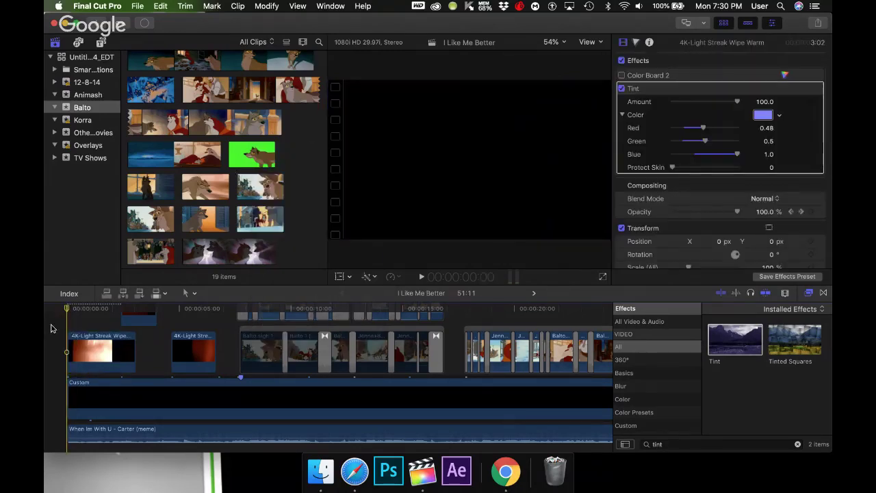
{"action": "key", "text": "space"}
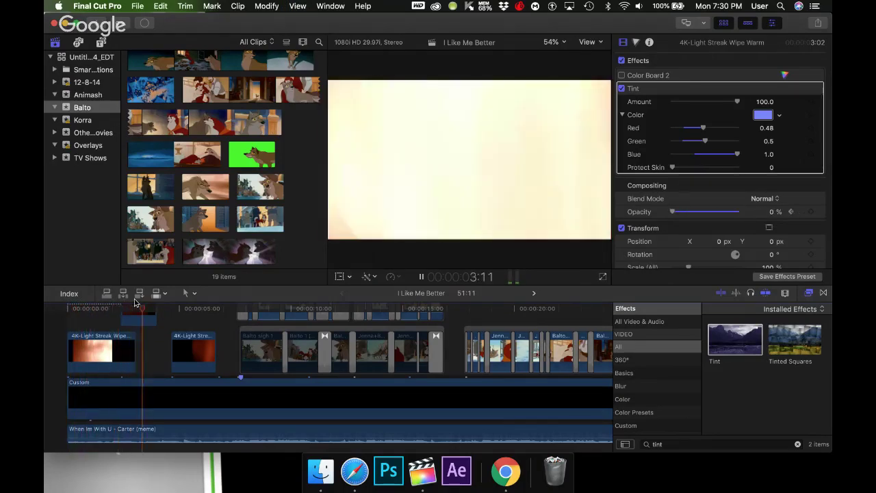
{"action": "key", "text": "space"}
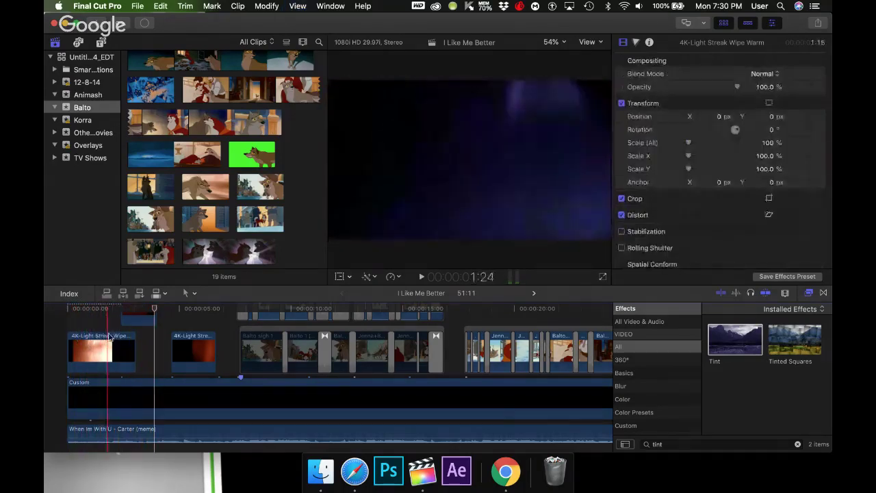
- Copy the tinted clip's Color Board 2 and Tint effects onto the three light streak clips above the Balto footage
{"action": "left_click", "coordinate": [110, 338]}
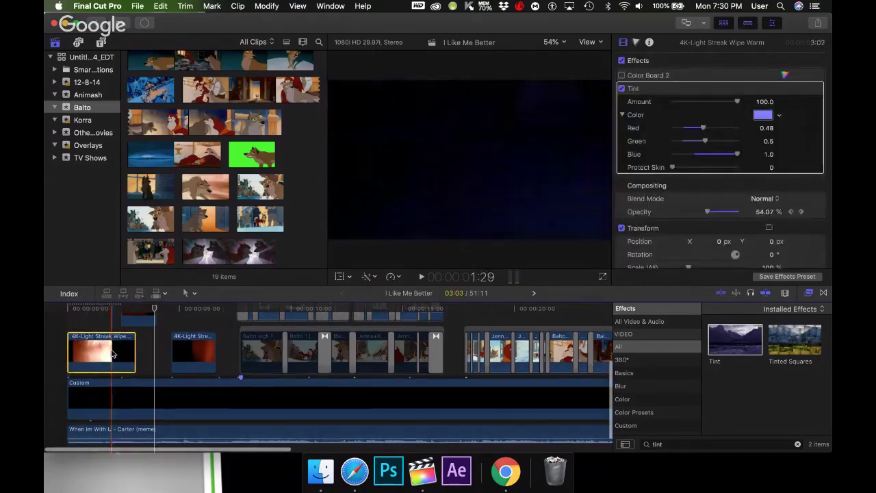
{"action": "scroll", "coordinate": [113, 353], "scroll_direction": "up", "scroll_amount": 5}
{"action": "left_click", "coordinate": [240, 365]}
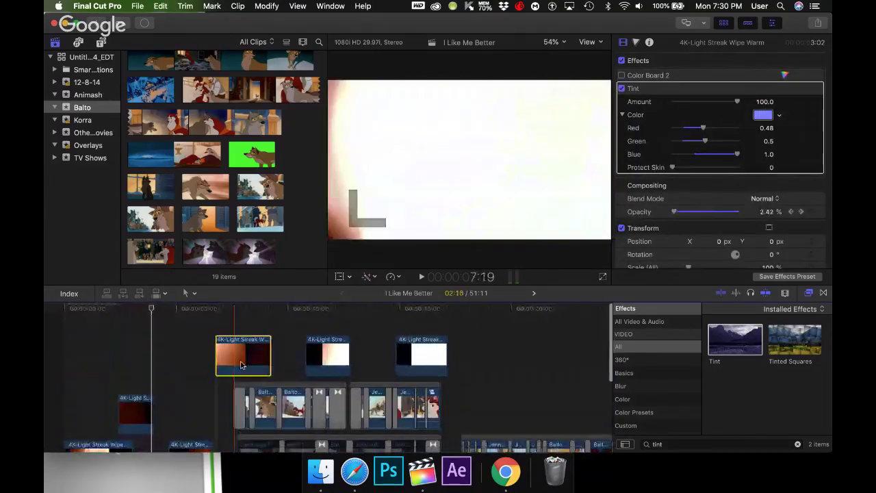
{"action": "left_click", "coordinate": [333, 353], "text": "super"}
{"action": "left_click", "coordinate": [420, 351], "text": "super"}
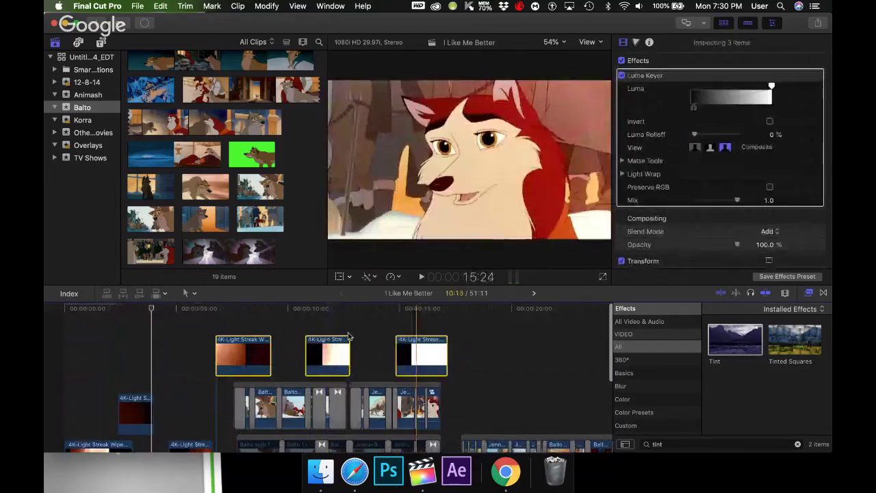
{"action": "key", "text": "shift+super+v"}
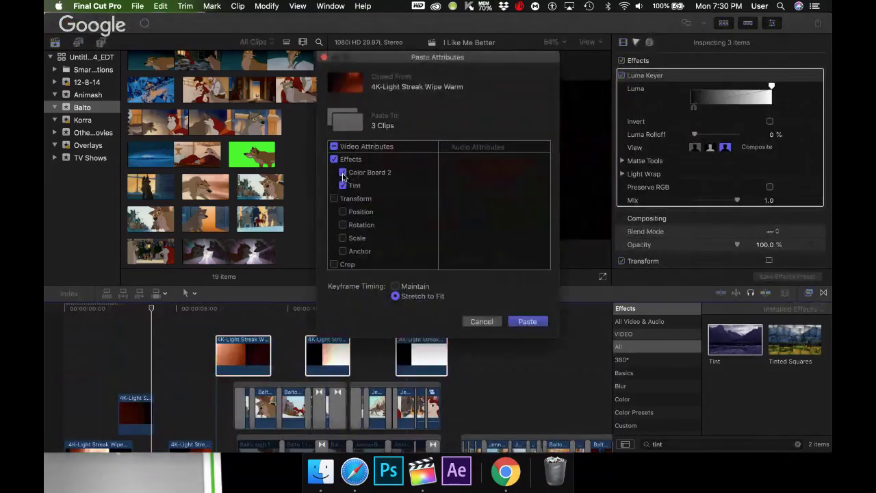
{"action": "key", "text": "Return"}
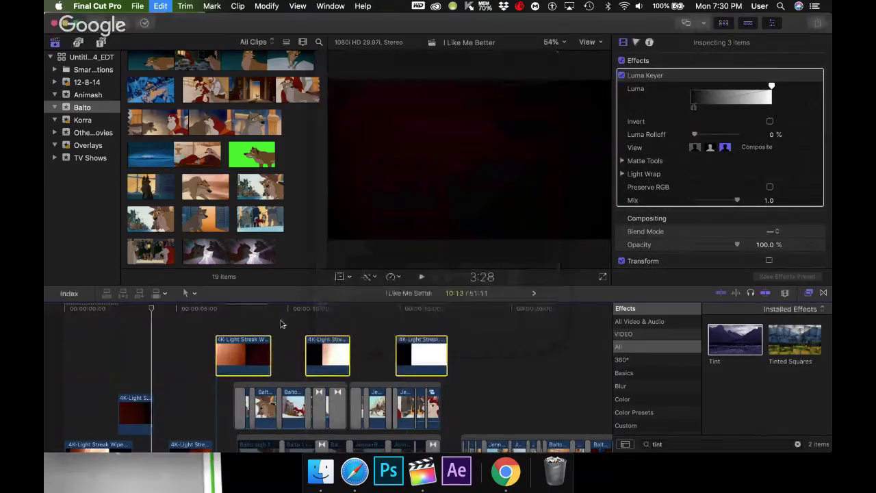
{"action": "left_click", "coordinate": [195, 327]}
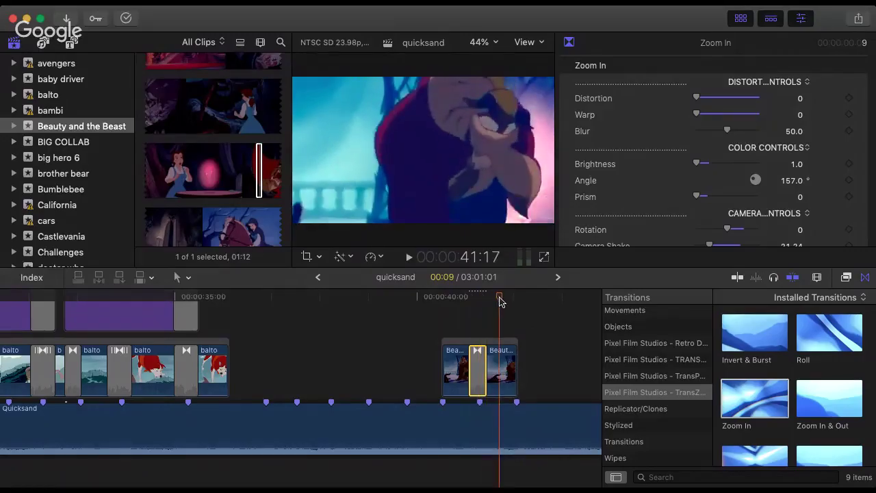
- Replace the Zoom In transition between the two Beauty and the Beast clips with a Cross Dissolve
{"action": "left_click", "coordinate": [479, 301]}
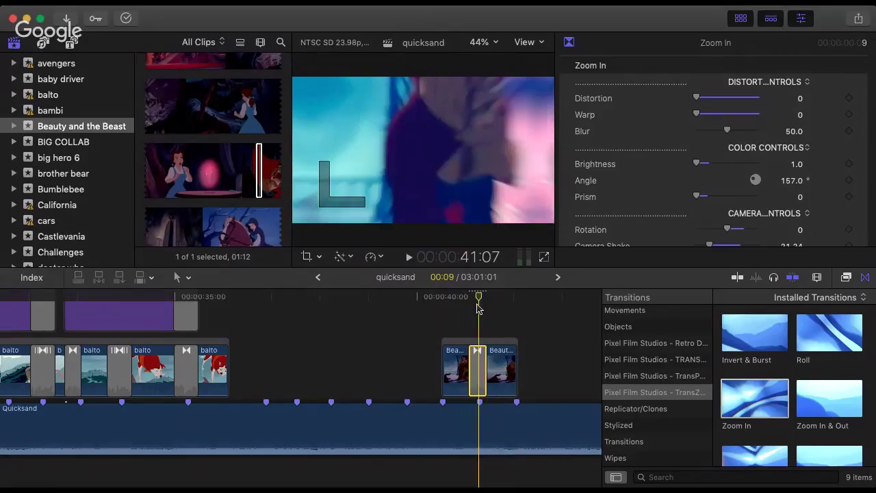
{"action": "key", "text": "Delete"}
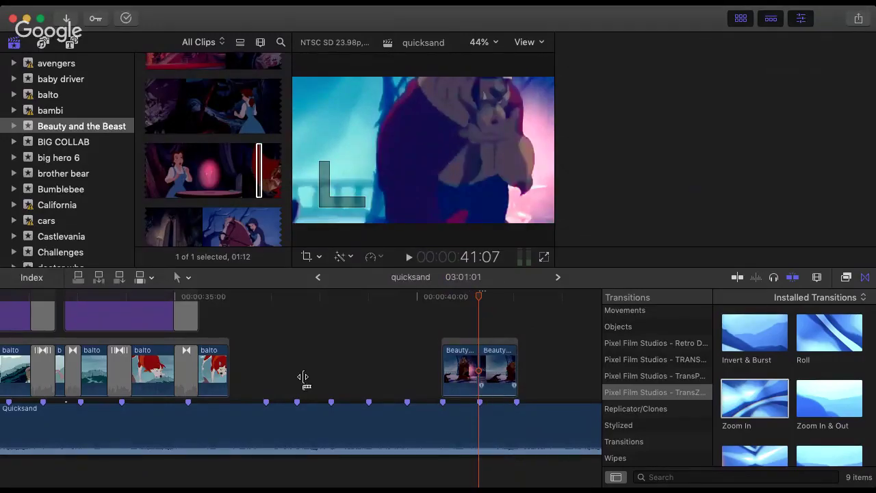
{"action": "scroll", "coordinate": [528, 301], "scroll_direction": "left", "scroll_amount": 2}
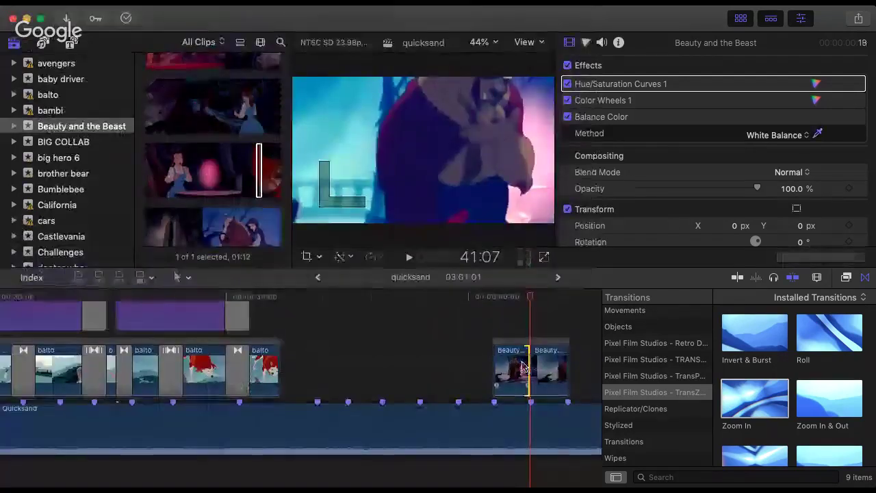
{"action": "left_click", "coordinate": [516, 366]}
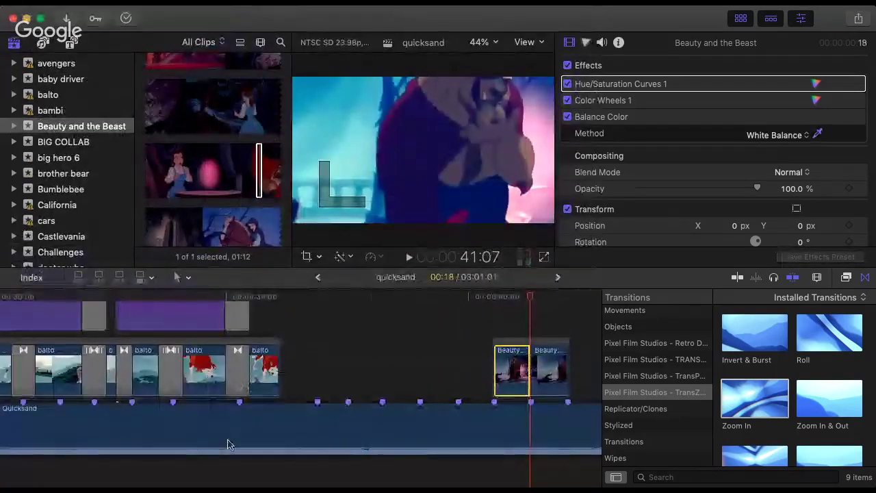
{"action": "left_click", "coordinate": [236, 373]}
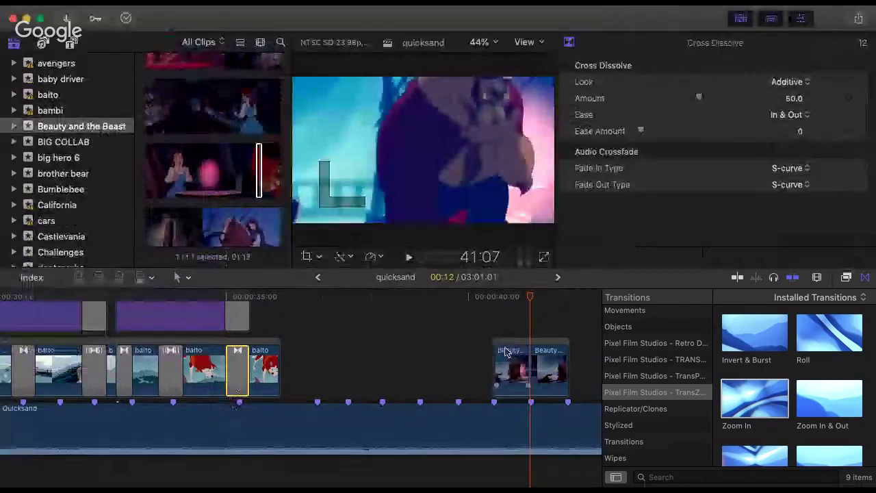
{"action": "left_click", "coordinate": [506, 354]}
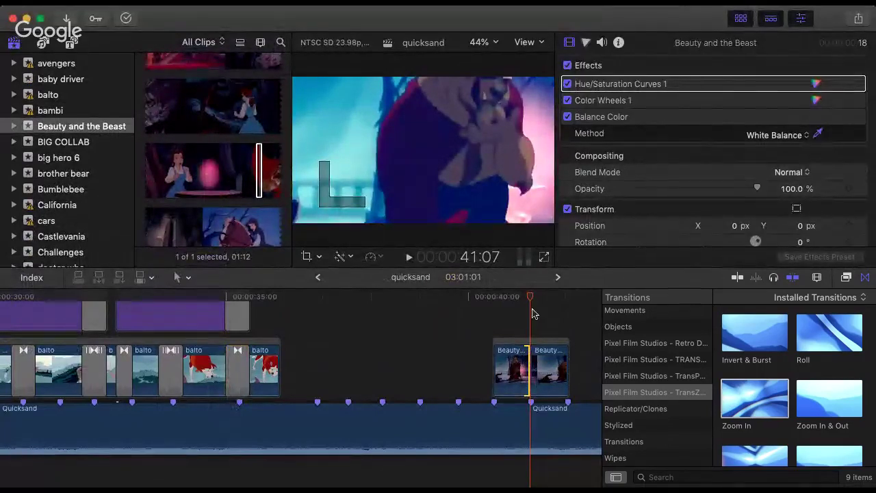
{"action": "left_click_drag", "start_coordinate": [538, 382], "coordinate": [538, 388]}
{"action": "key", "text": "super+t"}
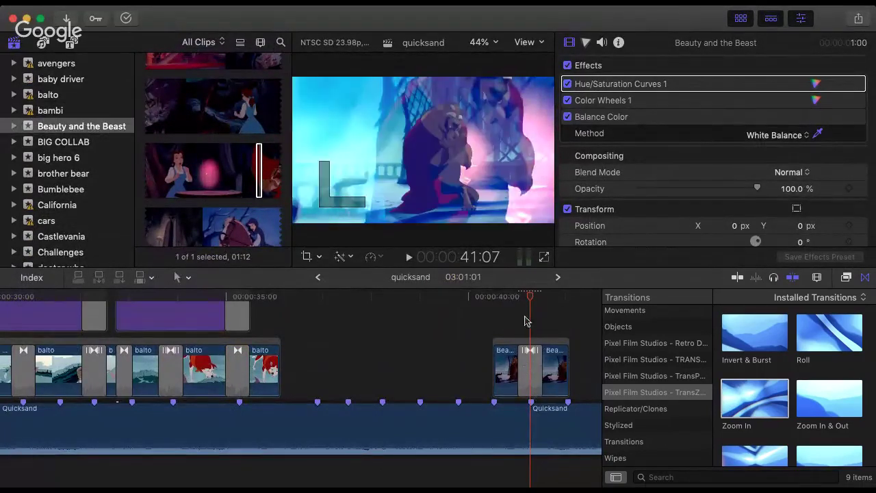
- Preview the Cross Dissolve between the Beauty and the Beast clips and show its settings
{"action": "key", "text": "slash"}
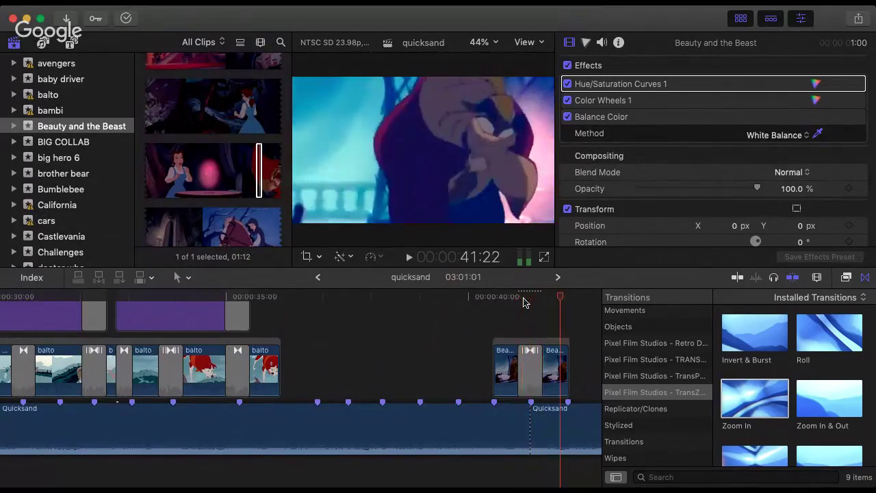
{"action": "left_click", "coordinate": [529, 297]}
{"action": "left_click", "coordinate": [532, 374]}
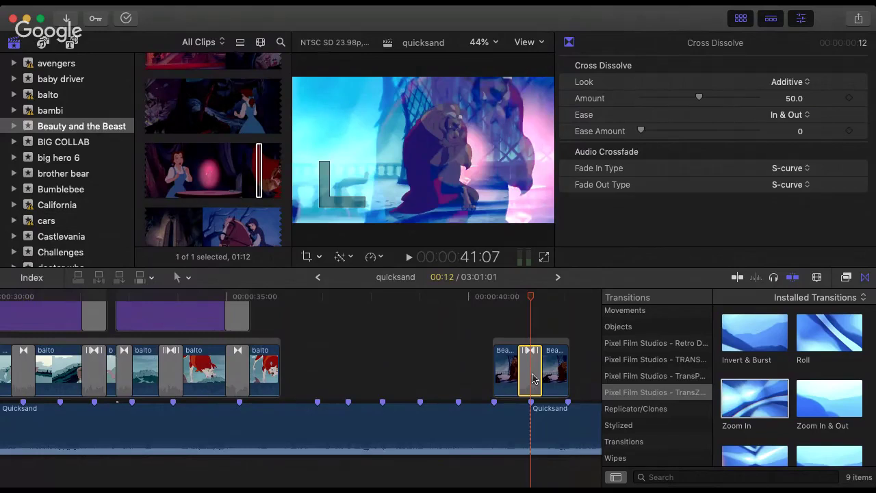
{"action": "left_click", "coordinate": [432, 348]}
- Examine the Cross Dissolve between the balto clips at 33:21 and show its settings
{"action": "scroll", "coordinate": [416, 348], "scroll_direction": "left", "scroll_amount": 5}
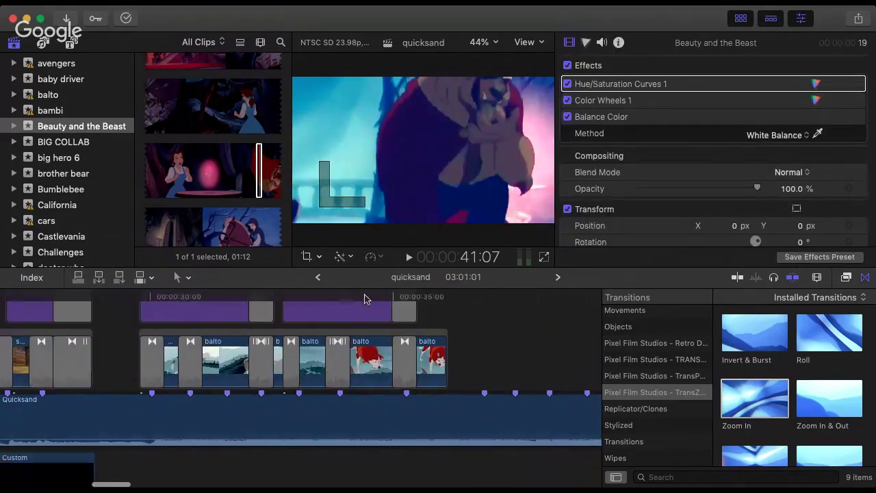
{"action": "left_click", "coordinate": [337, 296]}
{"action": "left_click_drag", "start_coordinate": [334, 297], "coordinate": [340, 318]}
{"action": "left_click", "coordinate": [337, 373]}
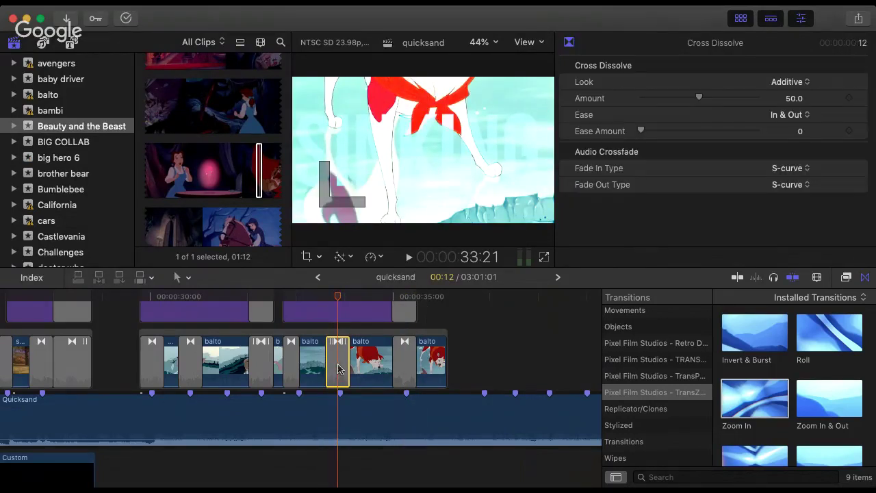
- Show the settings of the Cross Dissolve at 27:01 and the FlashFrameX transition at 26:07
{"action": "scroll", "coordinate": [288, 376], "scroll_direction": "left", "scroll_amount": 5}
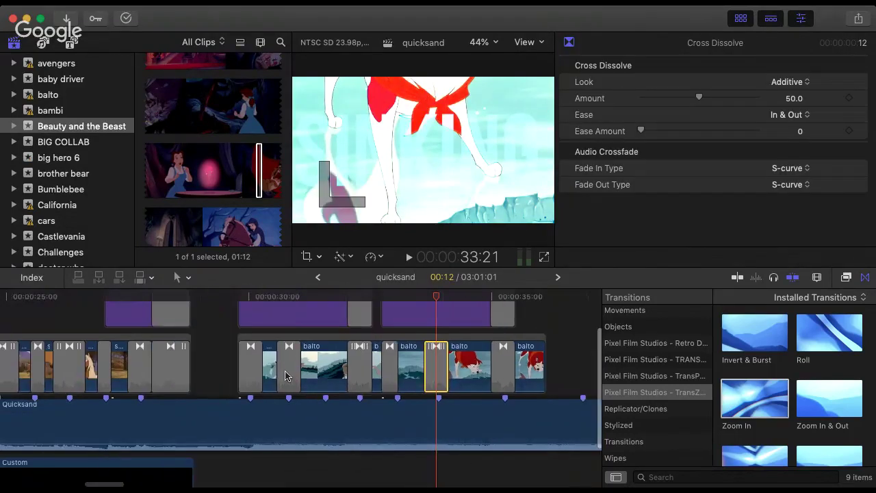
{"action": "left_click", "coordinate": [335, 300]}
{"action": "left_click", "coordinate": [335, 364]}
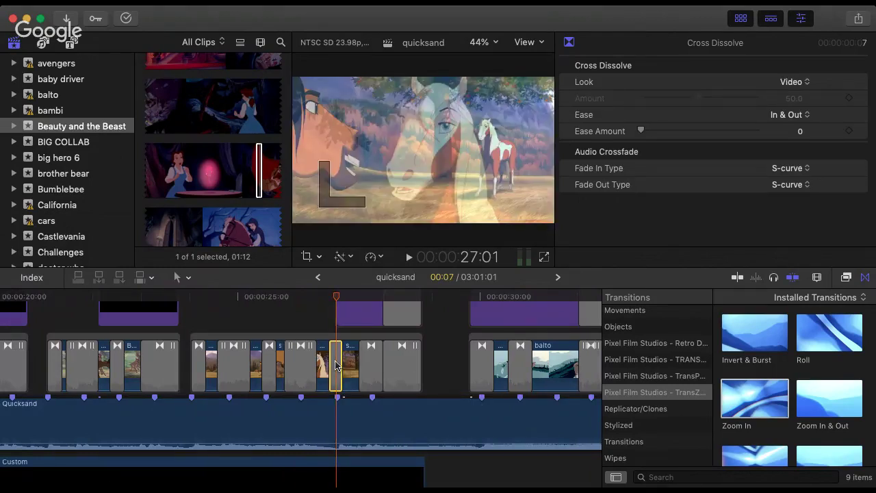
{"action": "left_click", "coordinate": [310, 368]}
{"action": "left_click", "coordinate": [305, 301]}
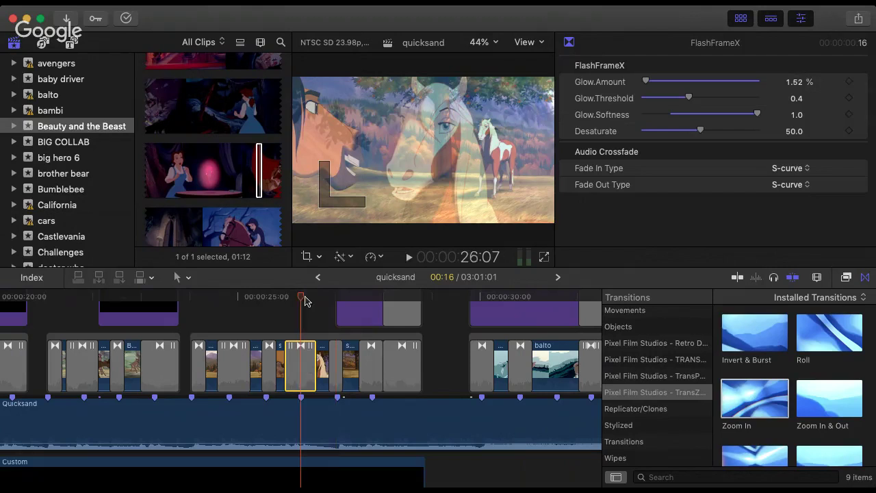
- Add a transition at the cut between the two Beauty and the Beast clips near 41 seconds and preview it
{"action": "scroll", "coordinate": [305, 301], "scroll_direction": "right", "scroll_amount": 10}
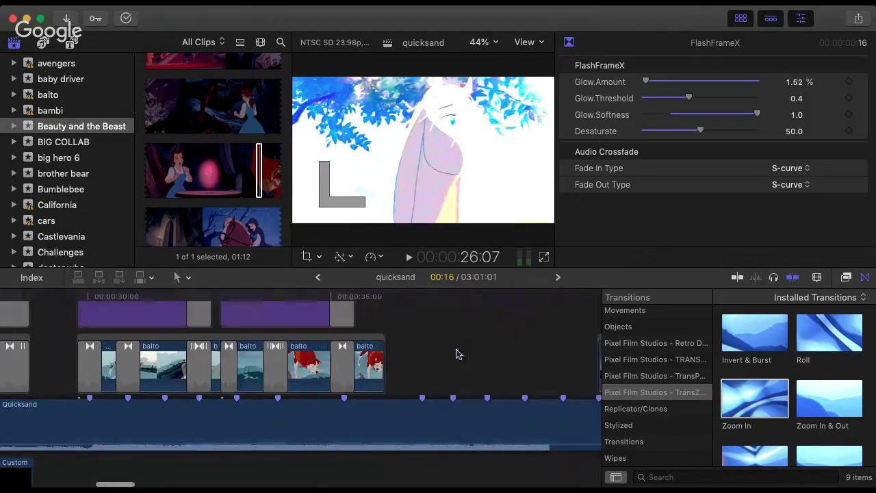
{"action": "left_click", "coordinate": [316, 357]}
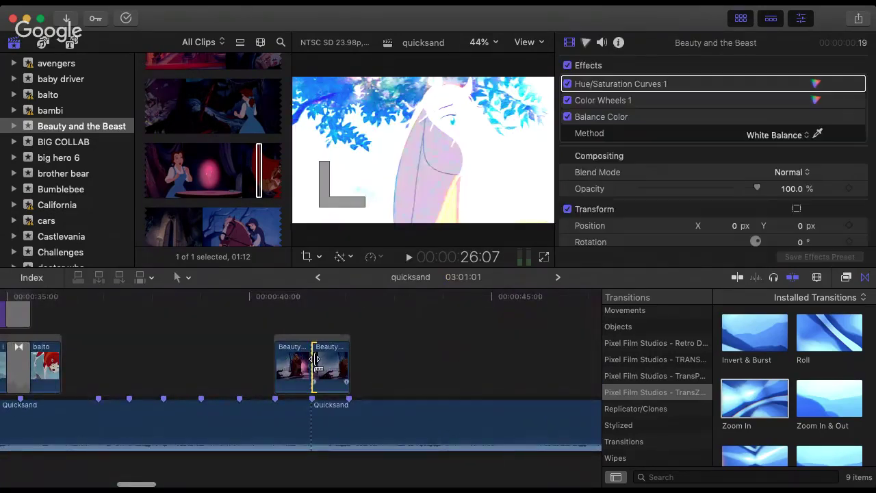
{"action": "left_click", "coordinate": [301, 297]}
{"action": "key", "text": "space"}
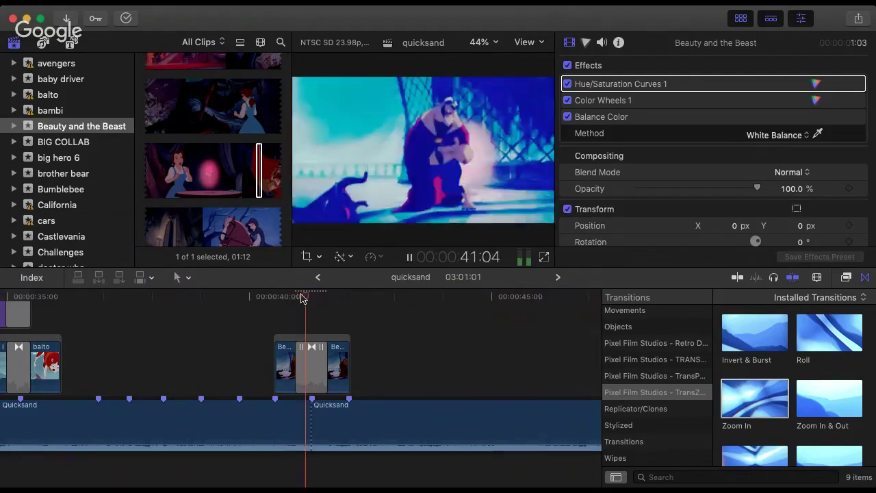
{"action": "key", "text": "space"}
{"action": "left_click_drag", "start_coordinate": [345, 297], "coordinate": [275, 297]}
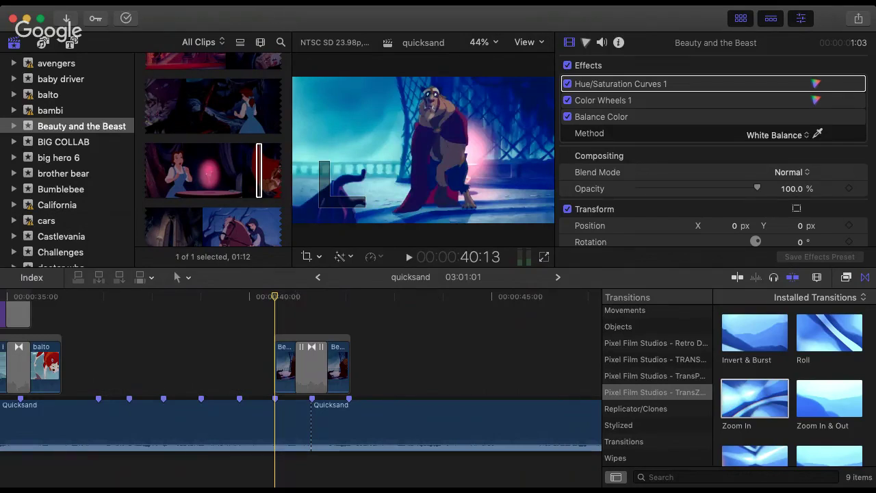
{"action": "key", "text": "space"}
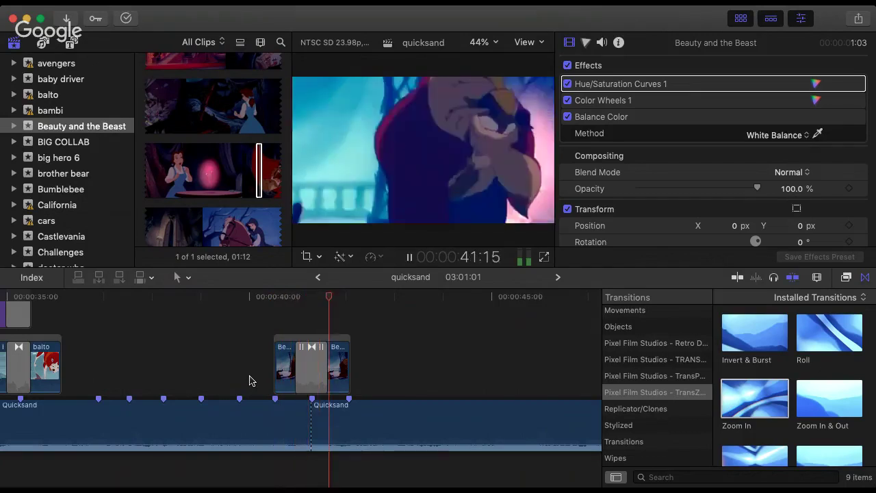
{"action": "key", "text": "space"}
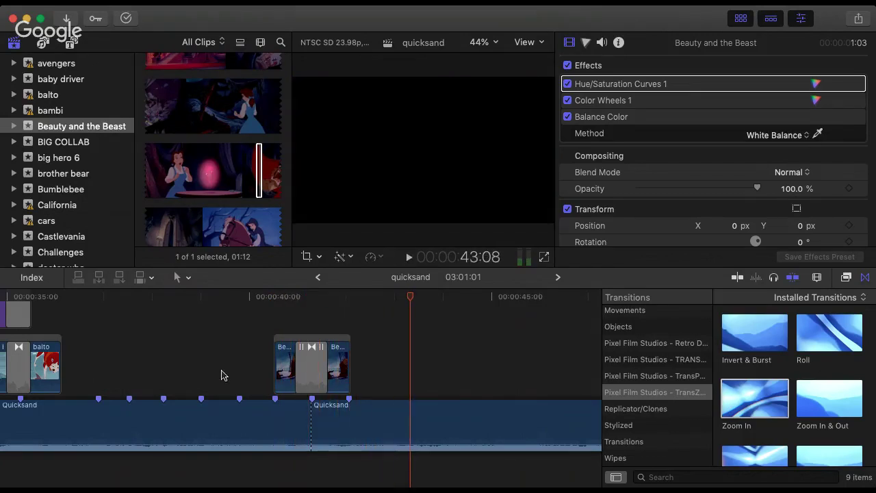
- Play the music over the empty section right after the last balto clip
{"action": "scroll", "coordinate": [209, 375], "scroll_direction": "left", "scroll_amount": 5}
{"action": "left_click", "coordinate": [210, 298]}
{"action": "key", "text": "space"}
{"action": "key", "text": "space"}
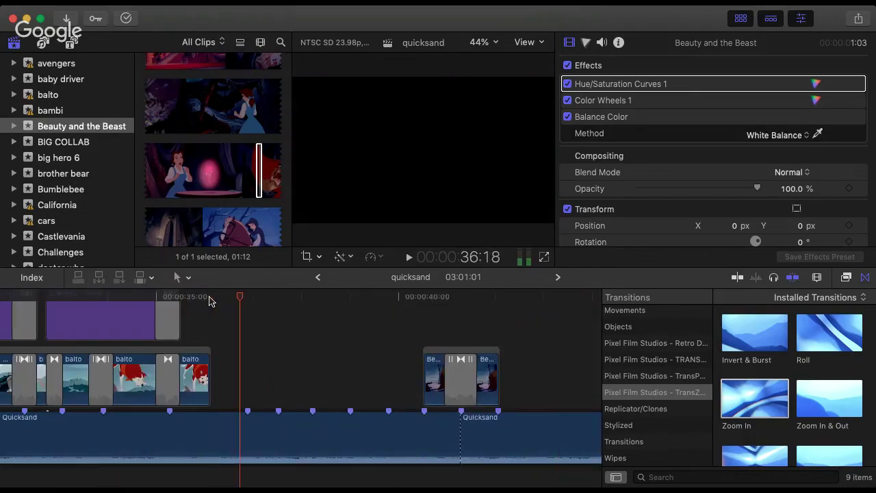
{"action": "left_click", "coordinate": [195, 299]}
{"action": "key", "text": "space"}
{"action": "key", "text": "space"}
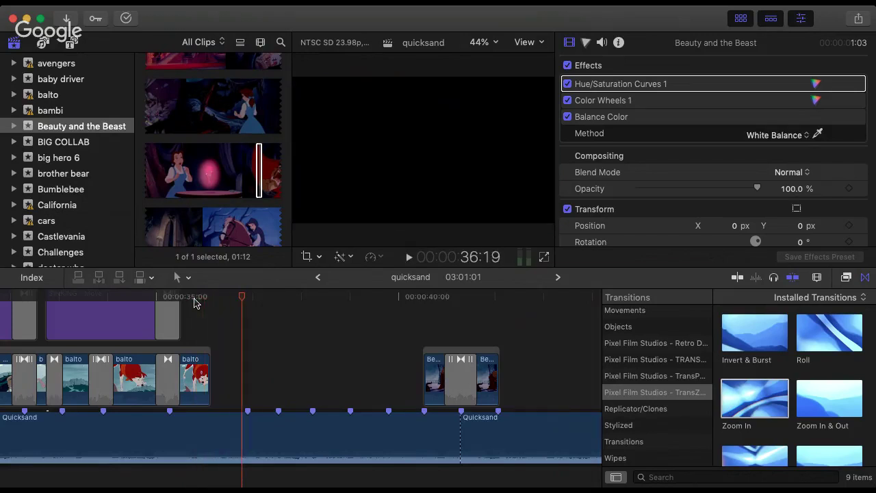
- Insert a 6:06 range of the Beauty and the Beast door scene after the last balto clip and preview it
{"action": "scroll", "coordinate": [231, 184], "scroll_direction": "up", "scroll_amount": 1}
{"action": "scroll", "coordinate": [233, 181], "scroll_direction": "up", "scroll_amount": 3}
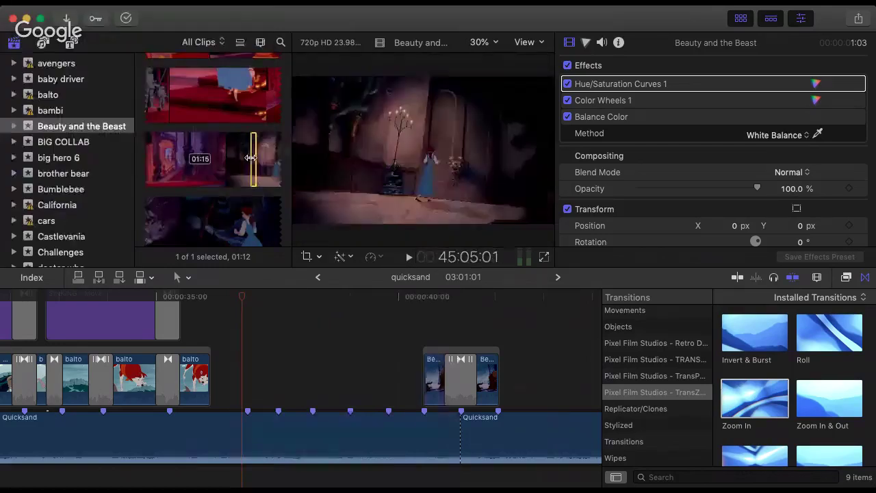
{"action": "left_click_drag", "start_coordinate": [256, 161], "coordinate": [213, 385]}
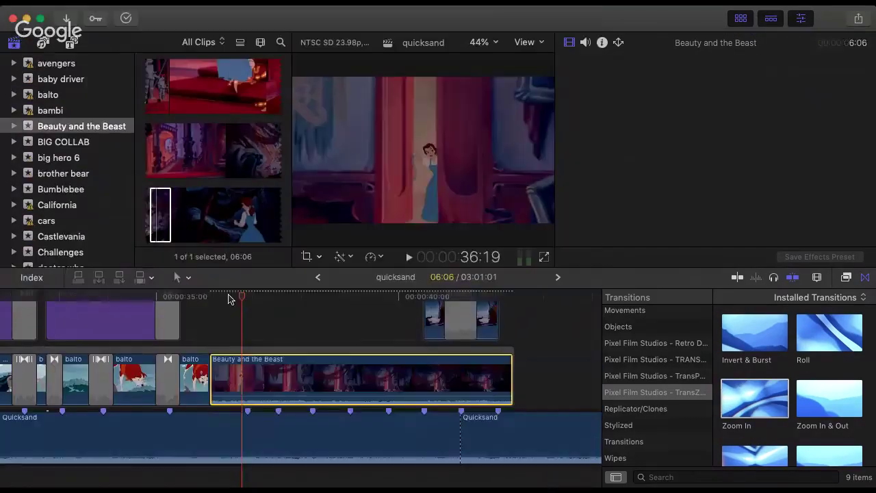
{"action": "left_click", "coordinate": [210, 296]}
{"action": "key", "text": "space"}
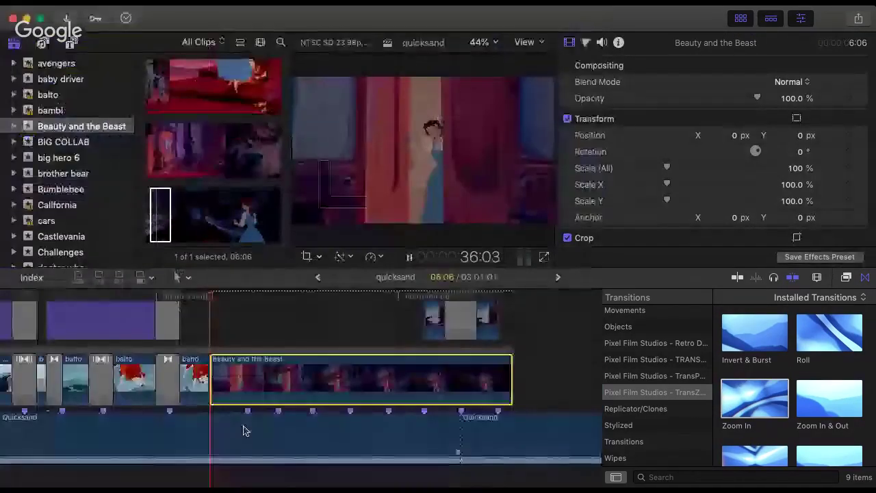
{"action": "key", "text": "space"}
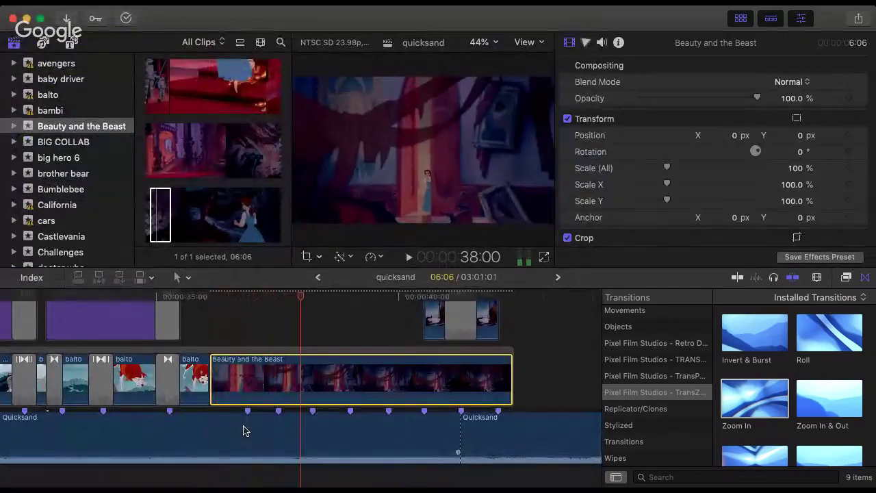
- Trim the start of the door-scene clip so it lasts 5:16, and preview it
{"action": "left_click_drag", "start_coordinate": [211, 381], "coordinate": [240, 376]}
{"action": "left_click", "coordinate": [240, 297]}
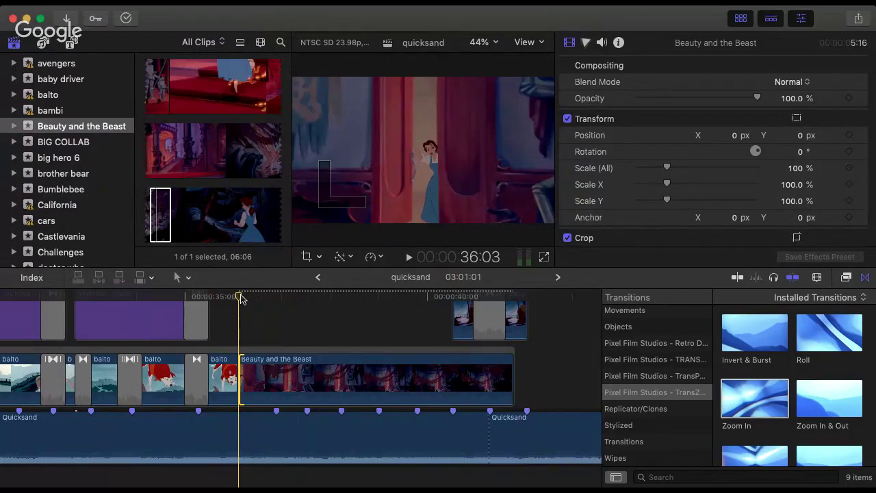
{"action": "key", "text": "space"}
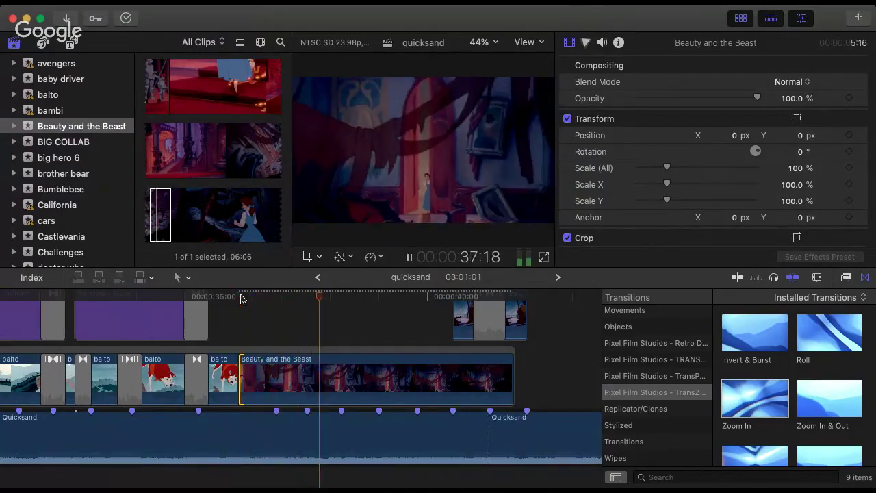
{"action": "key", "text": "space"}
- Split the door-scene clip at the music marker at 38:05 and delete the part after the cut
{"action": "left_click", "coordinate": [341, 297]}
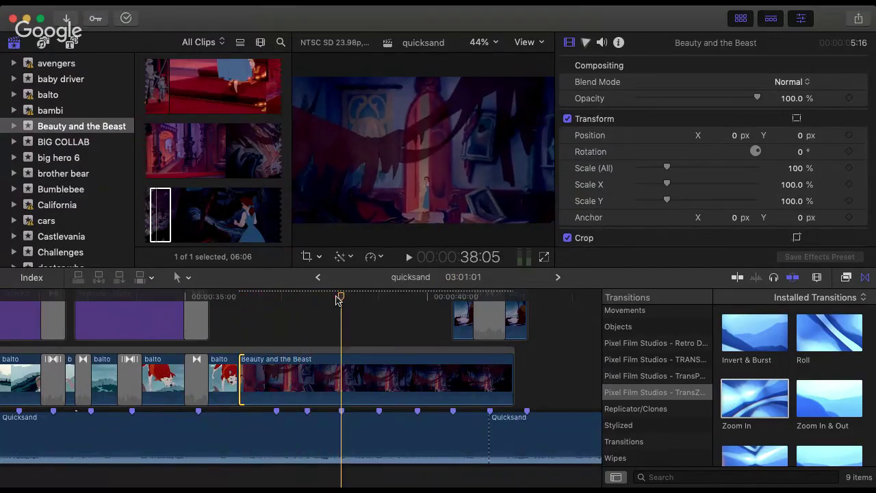
{"action": "left_click", "coordinate": [372, 395]}
{"action": "key", "text": "super+b"}
{"action": "left_click", "coordinate": [390, 382]}
{"action": "key", "text": "Delete"}
- Insert a 5:09 range of the Beast footage after the last balto clip and delete the door-scene clip behind it
{"action": "scroll", "coordinate": [232, 226], "scroll_direction": "down", "scroll_amount": 2}
{"action": "scroll", "coordinate": [223, 221], "scroll_direction": "down", "scroll_amount": 3}
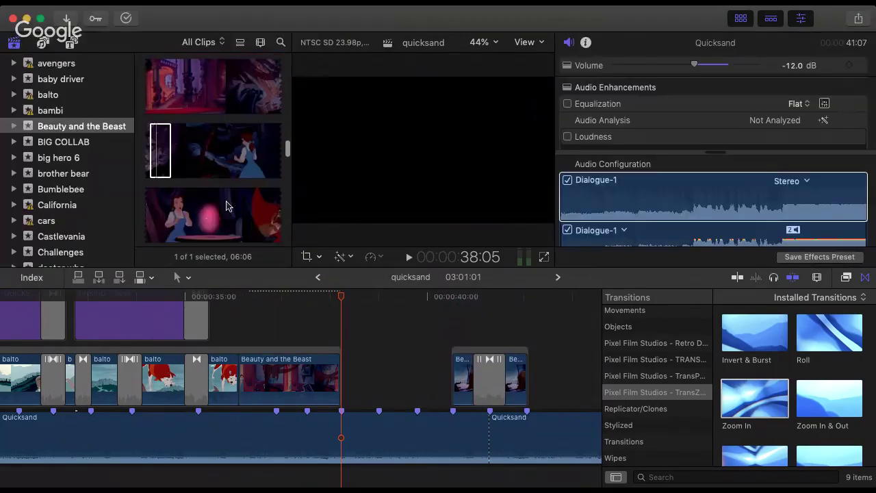
{"action": "left_click", "coordinate": [225, 110]}
{"action": "left_click_drag", "start_coordinate": [214, 108], "coordinate": [192, 184]}
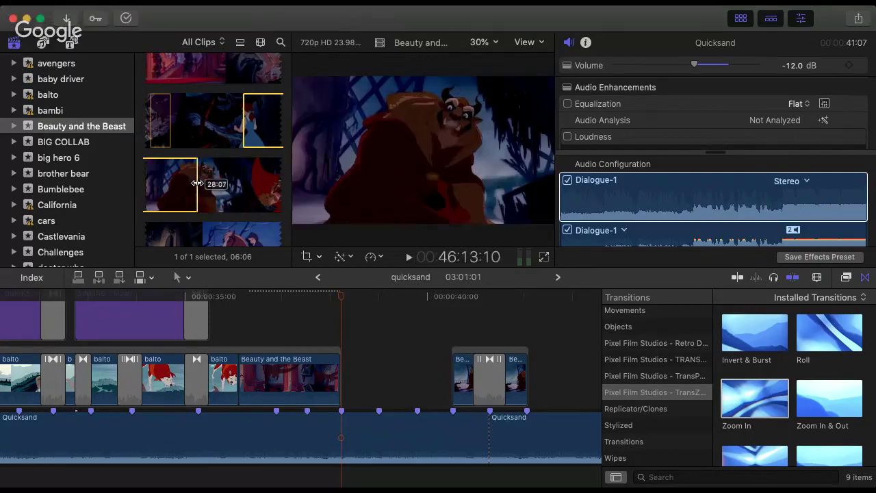
{"action": "left_click", "coordinate": [195, 183]}
{"action": "left_click_drag", "start_coordinate": [195, 183], "coordinate": [243, 366]}
{"action": "left_click", "coordinate": [530, 387]}
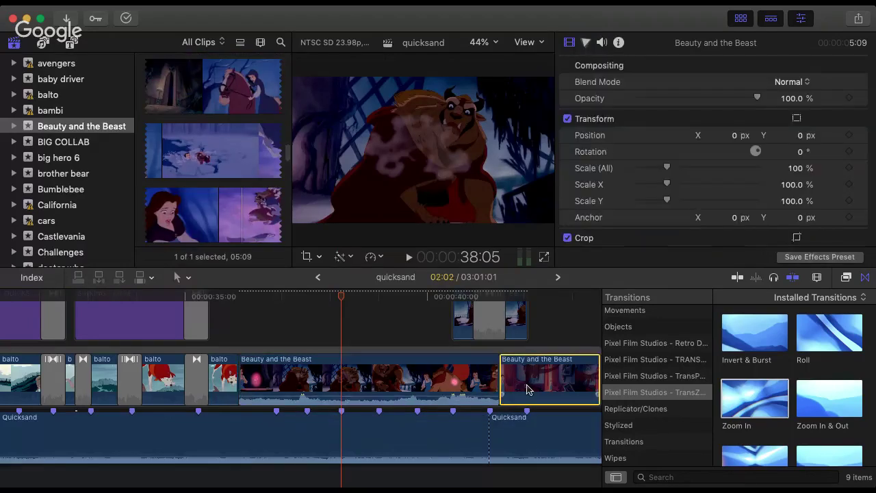
{"action": "key", "text": "Delete"}
- Trim the end and start of the new Beast clip to a length of 1:02 and preview it
{"action": "left_click_drag", "start_coordinate": [499, 370], "coordinate": [305, 371]}
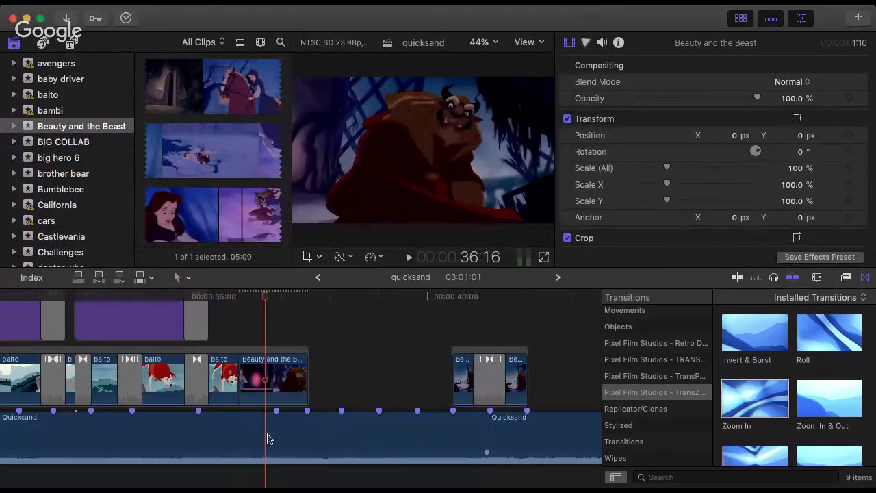
{"action": "left_click_drag", "start_coordinate": [249, 376], "coordinate": [258, 377]}
{"action": "left_click", "coordinate": [254, 301]}
{"action": "key", "text": "space"}
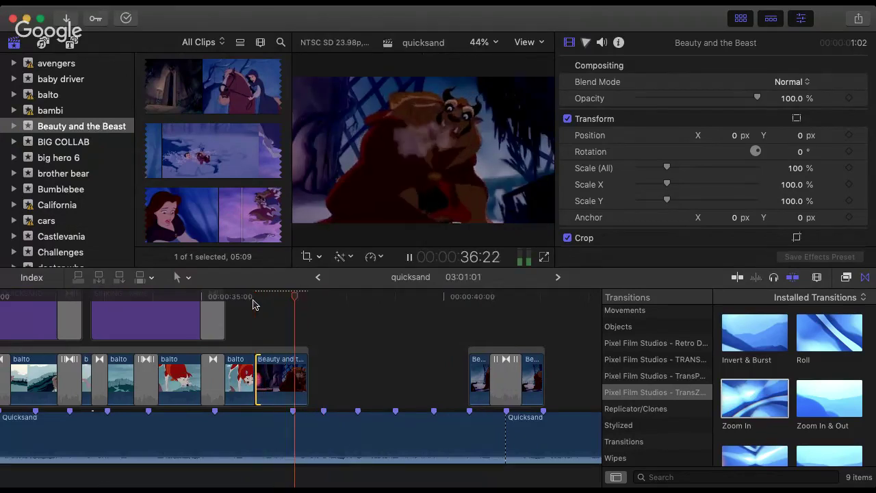
- Shorten the Beast clip's end to the first music marker after it starts, 19 frames long, and preview the cut
{"action": "left_click_drag", "start_coordinate": [307, 368], "coordinate": [293, 368]}
{"action": "left_click", "coordinate": [254, 299]}
{"action": "key", "text": "space"}
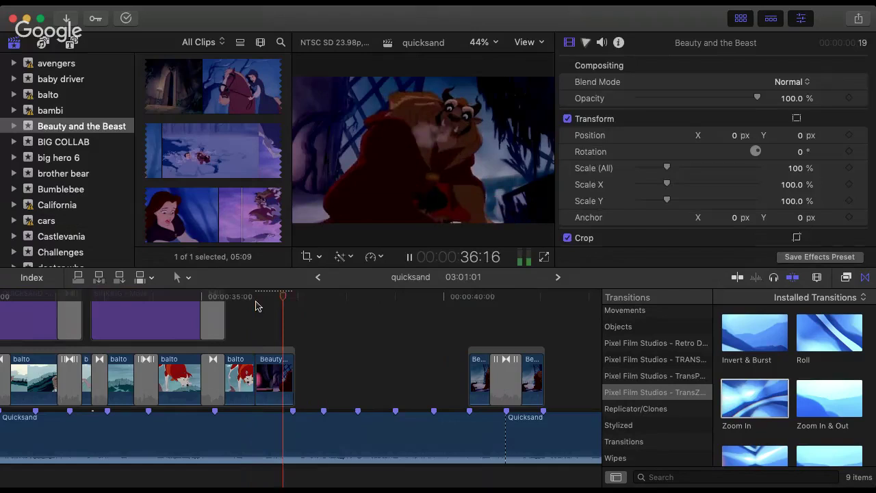
{"action": "left_click", "coordinate": [241, 298]}
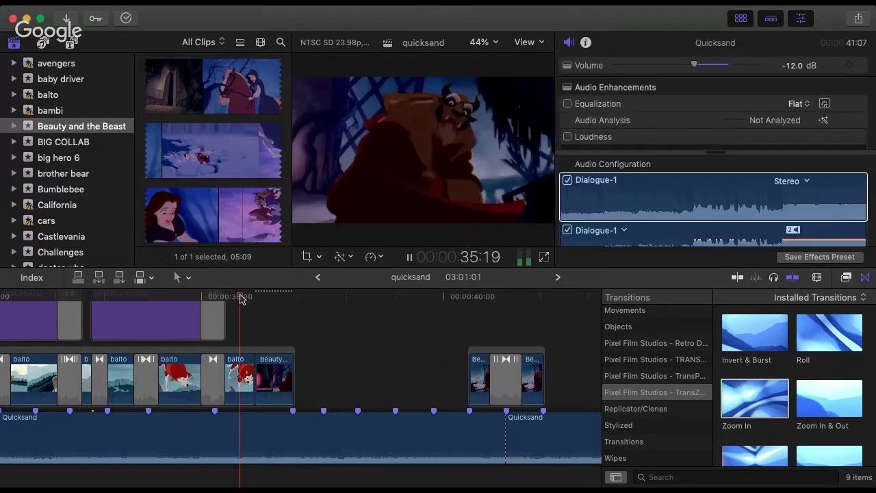
{"action": "key", "text": "space"}
{"action": "key", "text": "space"}
- Try the Roll transition between the last balto clip and the Beast clip, preview it, and delete it
{"action": "left_click_drag", "start_coordinate": [241, 298], "coordinate": [99, 306]}
{"action": "left_click", "coordinate": [101, 387]}
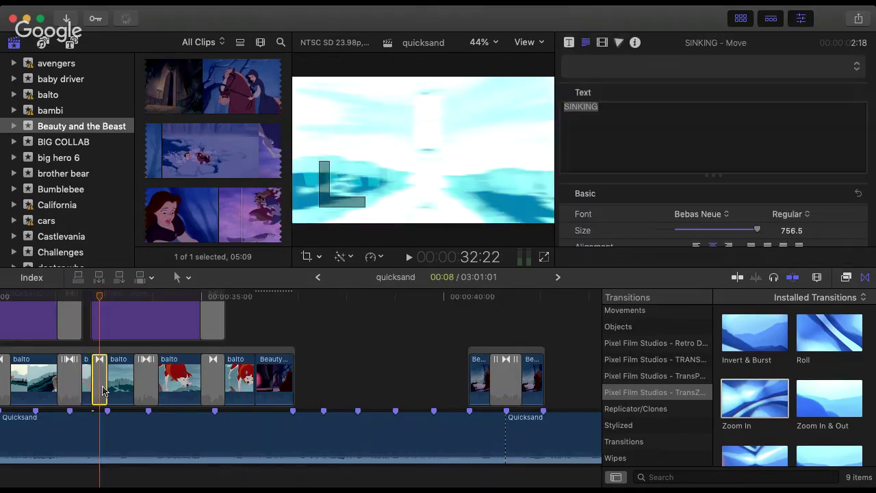
{"action": "scroll", "coordinate": [845, 403], "scroll_direction": "down", "scroll_amount": 3}
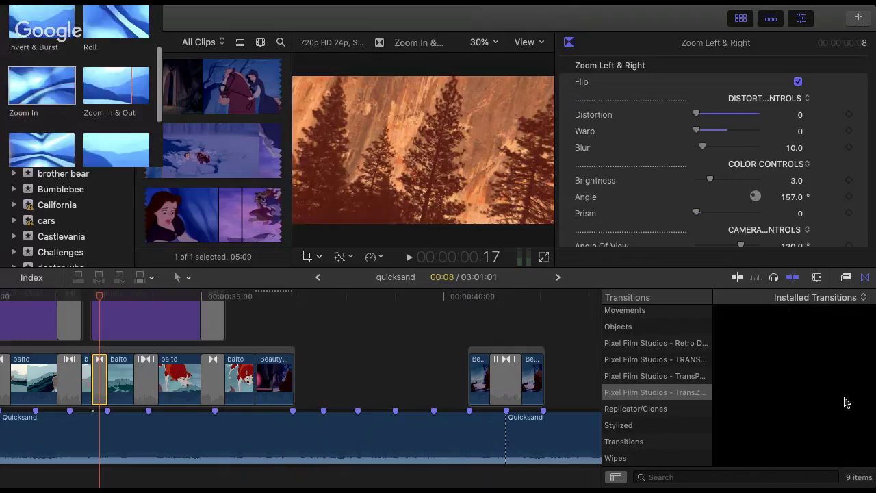
{"action": "scroll", "coordinate": [844, 401], "scroll_direction": "up", "scroll_amount": 3}
{"action": "left_click_drag", "start_coordinate": [346, 419], "coordinate": [244, 373]}
{"action": "left_click", "coordinate": [244, 296]}
{"action": "key", "text": "space"}
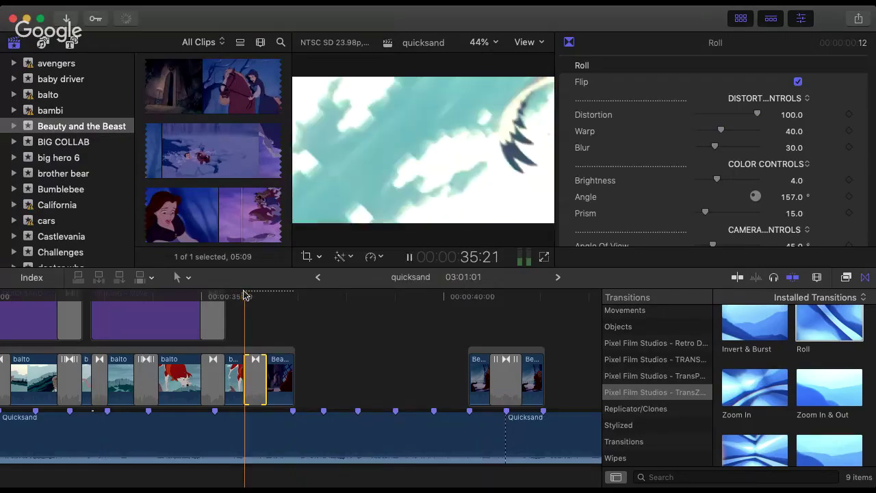
{"action": "key", "text": "space"}
{"action": "left_click", "coordinate": [253, 299]}
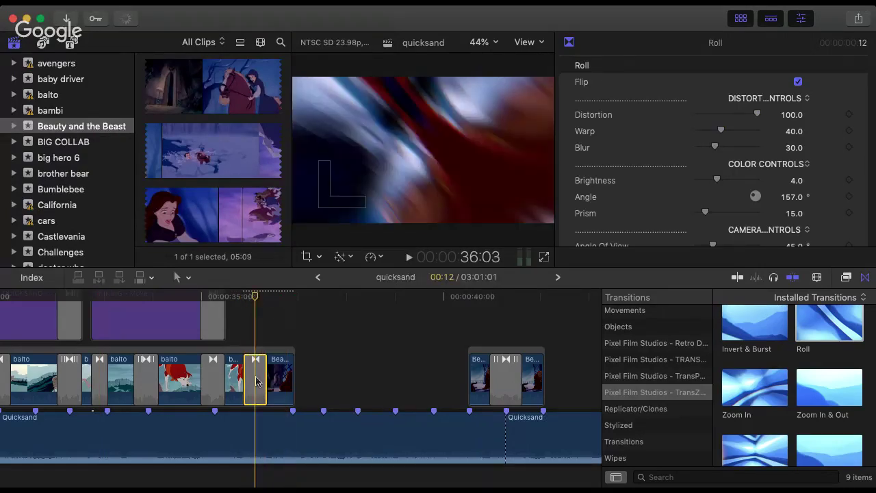
{"action": "key", "text": "Delete"}
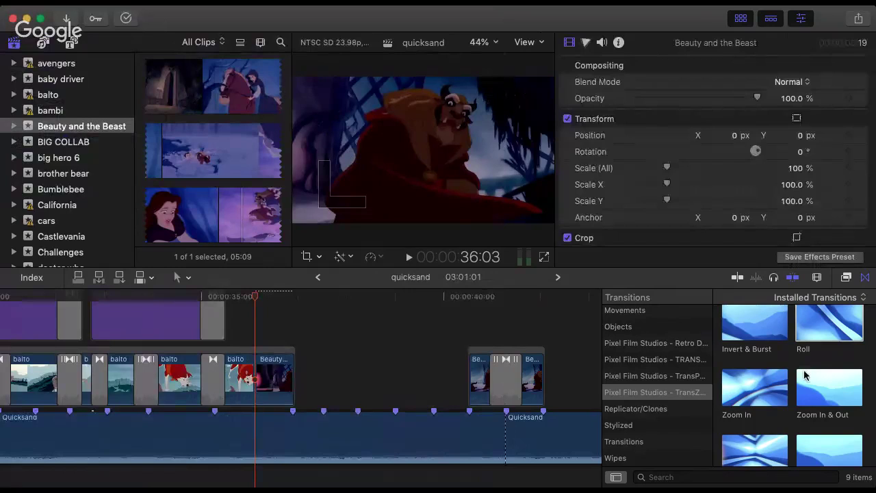
- Add the Zoom Up & Down transition between the last balto clip and the Beast clip and preview it
{"action": "scroll", "coordinate": [825, 399], "scroll_direction": "down", "scroll_amount": 3}
{"action": "scroll", "coordinate": [825, 398], "scroll_direction": "down", "scroll_amount": 1}
{"action": "left_click_drag", "start_coordinate": [768, 421], "coordinate": [253, 373]}
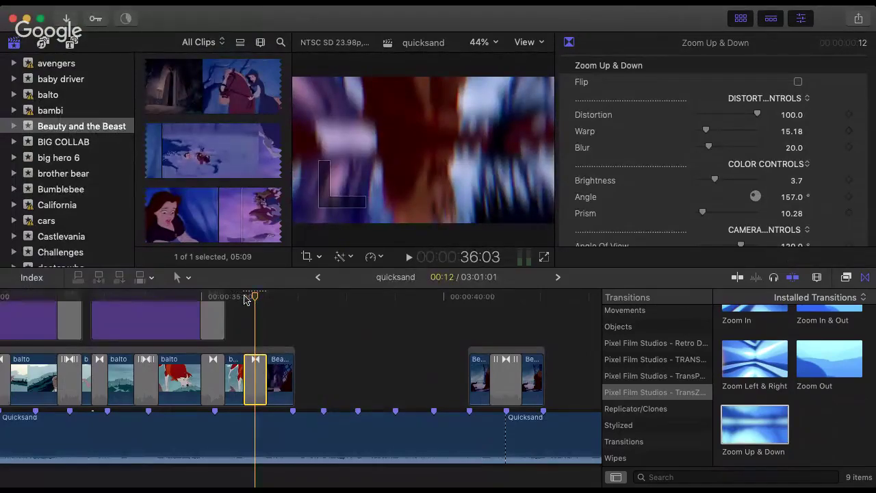
{"action": "left_click", "coordinate": [227, 297]}
{"action": "key", "text": "space"}
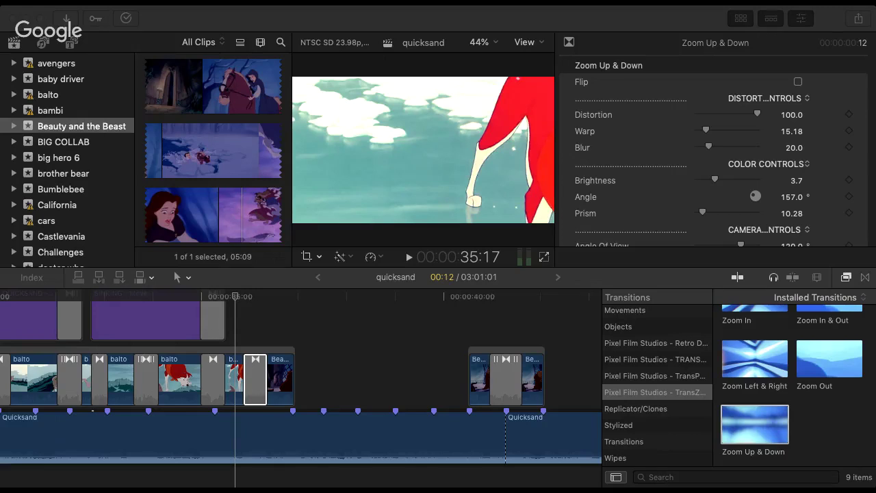
{"action": "left_click", "coordinate": [310, 318]}
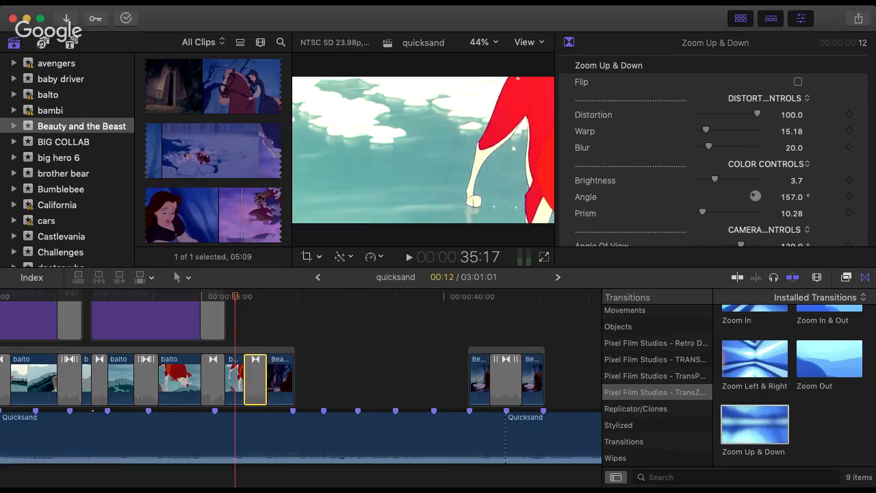
- Copy the color effects from the graded Beast clip near 40 seconds onto the new Beast clip and resample its white balance
{"action": "scroll", "coordinate": [318, 331], "scroll_direction": "up", "scroll_amount": 2}
{"action": "left_click_drag", "start_coordinate": [254, 296], "coordinate": [491, 299]}
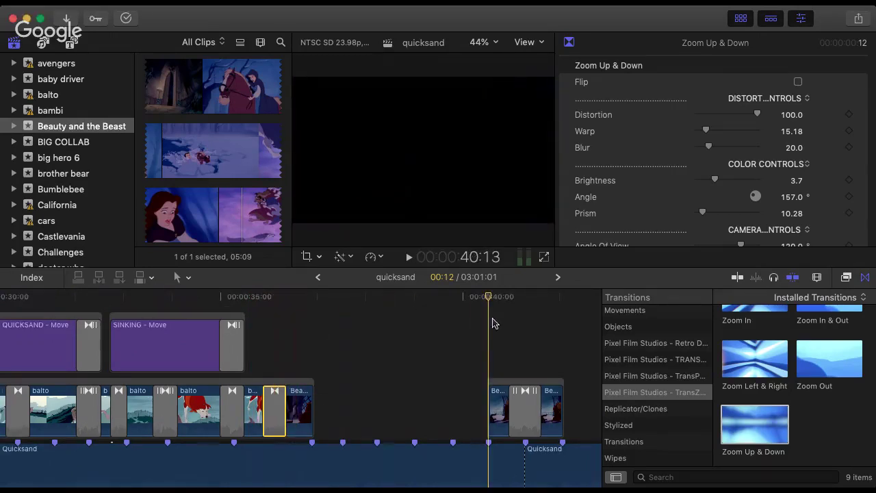
{"action": "left_click", "coordinate": [497, 415]}
{"action": "left_click", "coordinate": [304, 422]}
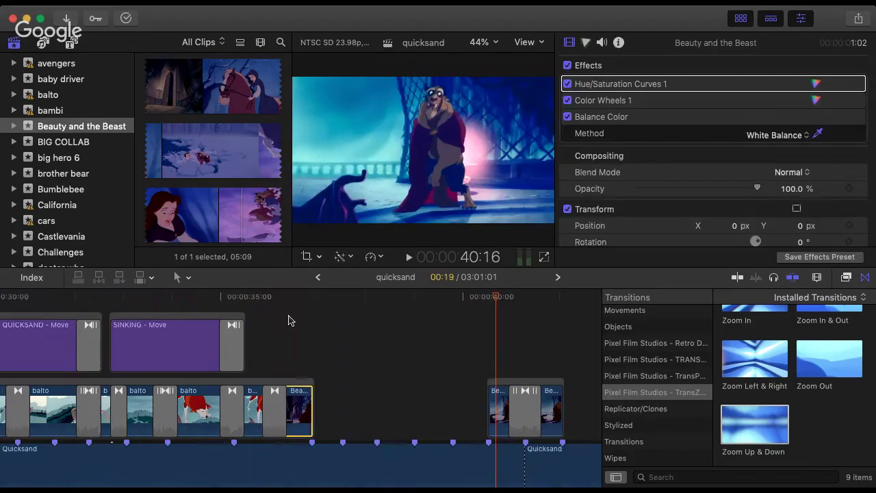
{"action": "left_click", "coordinate": [287, 298]}
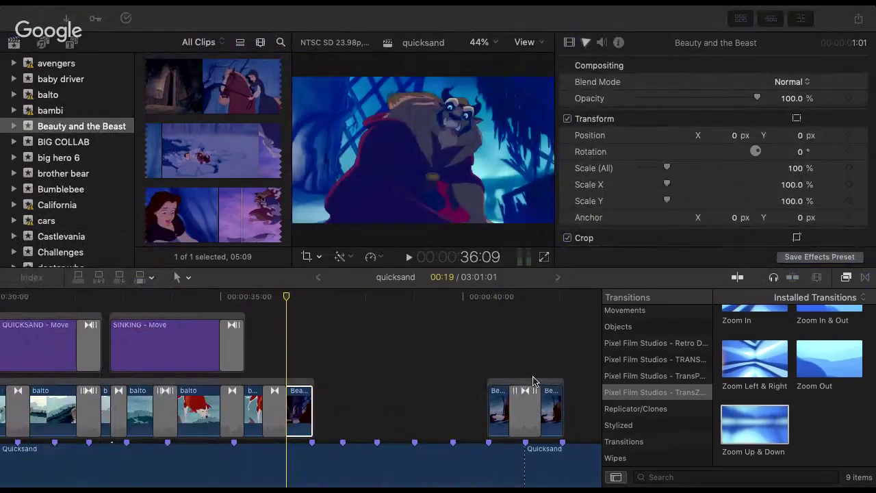
{"action": "scroll", "coordinate": [609, 135], "scroll_direction": "up", "scroll_amount": 3}
{"action": "left_click", "coordinate": [819, 134]}
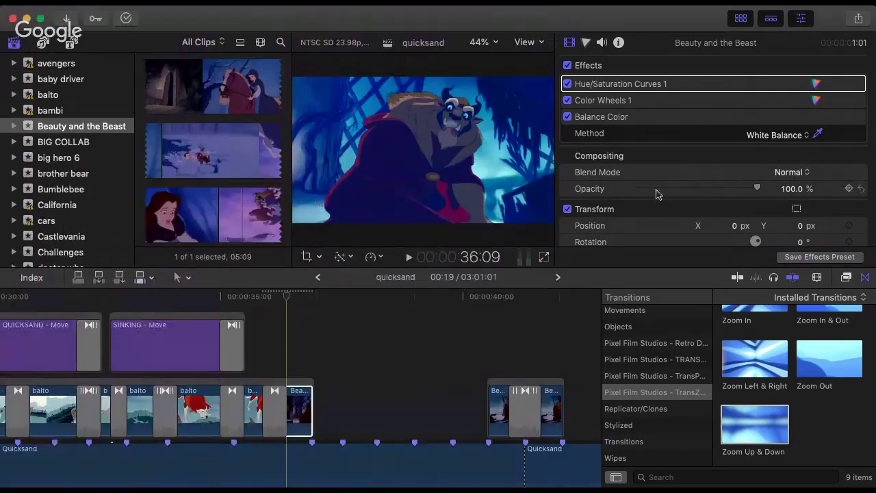
{"action": "left_click", "coordinate": [642, 117]}
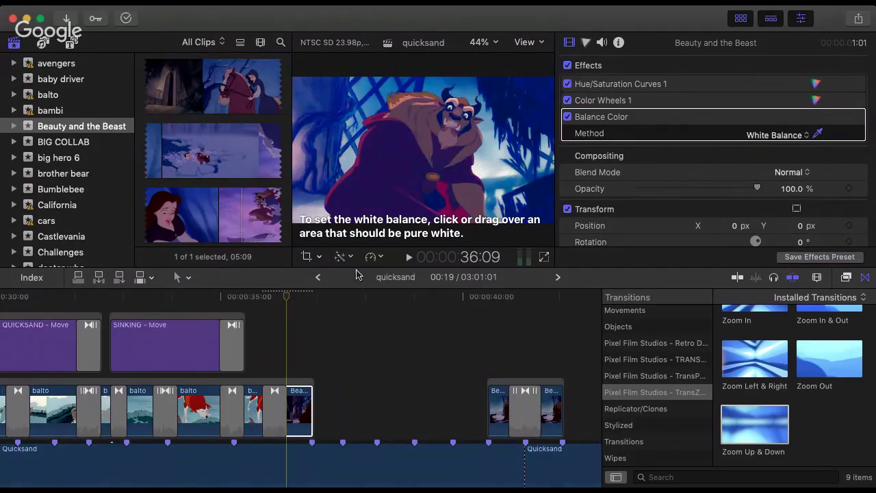
- Play back the Zoom Up & Down transition and the sequence into the regraded Beast clip to check look and timing
{"action": "left_click", "coordinate": [273, 305]}
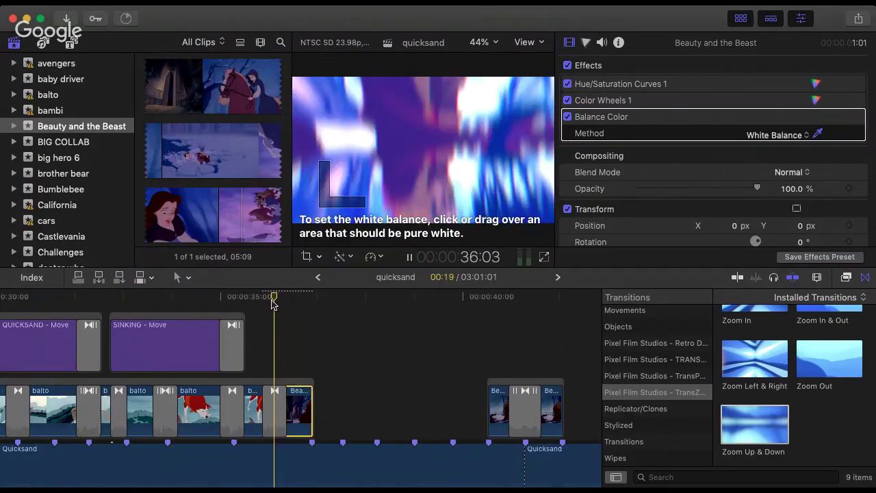
{"action": "key", "text": "space"}
{"action": "left_click", "coordinate": [236, 301]}
{"action": "key", "text": "space"}
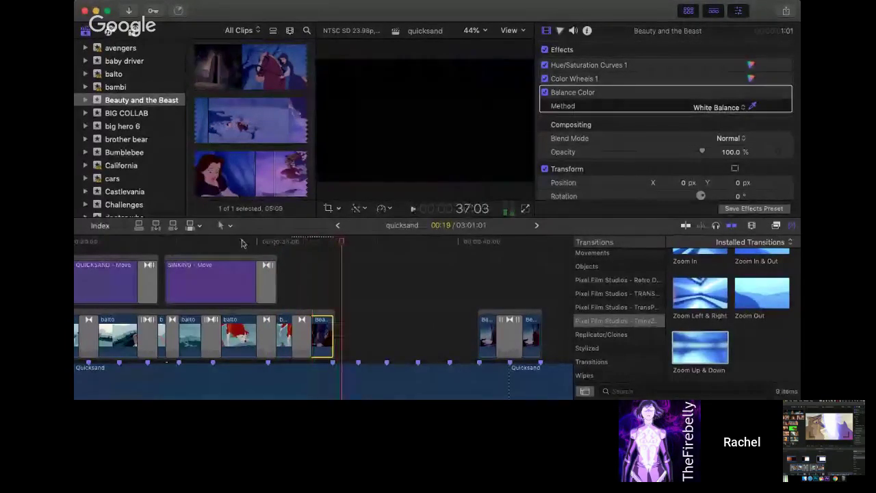
{"action": "left_click", "coordinate": [166, 243]}
{"action": "key", "text": "super+4"}
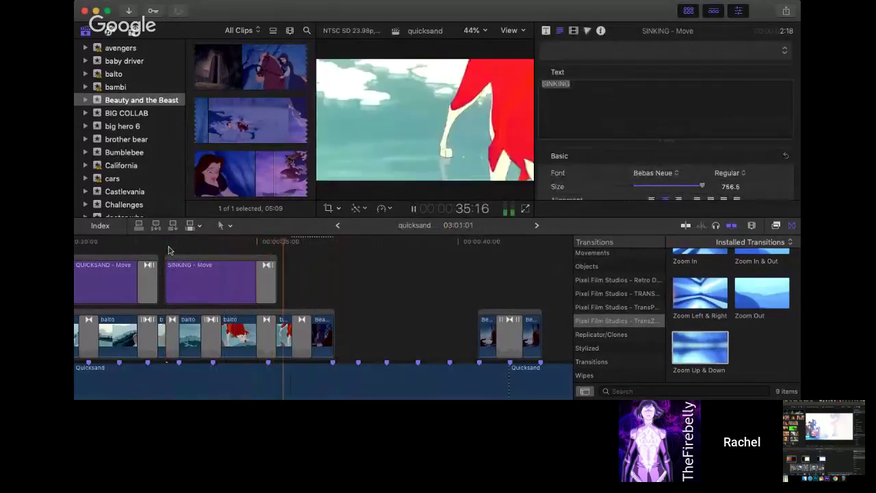
{"action": "key", "text": "space"}
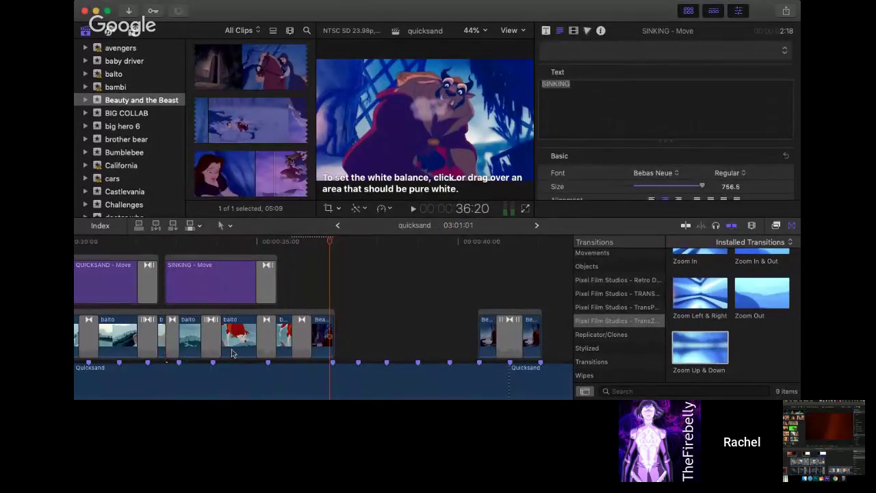
{"action": "left_click", "coordinate": [320, 335]}
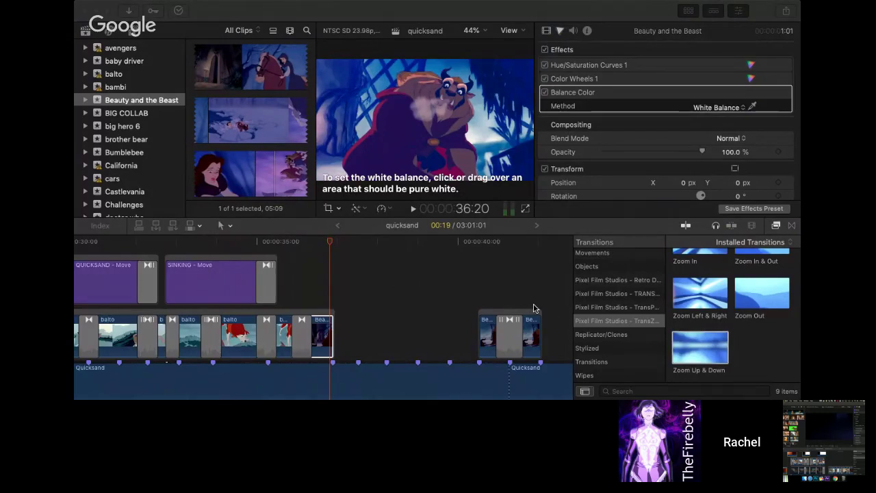
{"action": "left_click", "coordinate": [307, 245]}
{"action": "left_click", "coordinate": [304, 243]}
{"action": "key", "text": "space"}
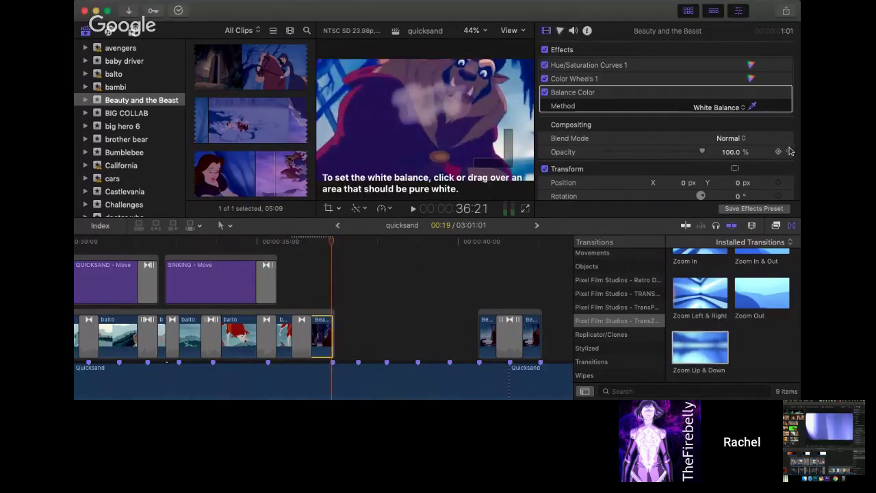
- Keyframe the new Beast clip's scale from 100% at 36:09 to 111% at its end
{"action": "scroll", "coordinate": [790, 151], "scroll_direction": "down", "scroll_amount": 5}
{"action": "left_click", "coordinate": [302, 261]}
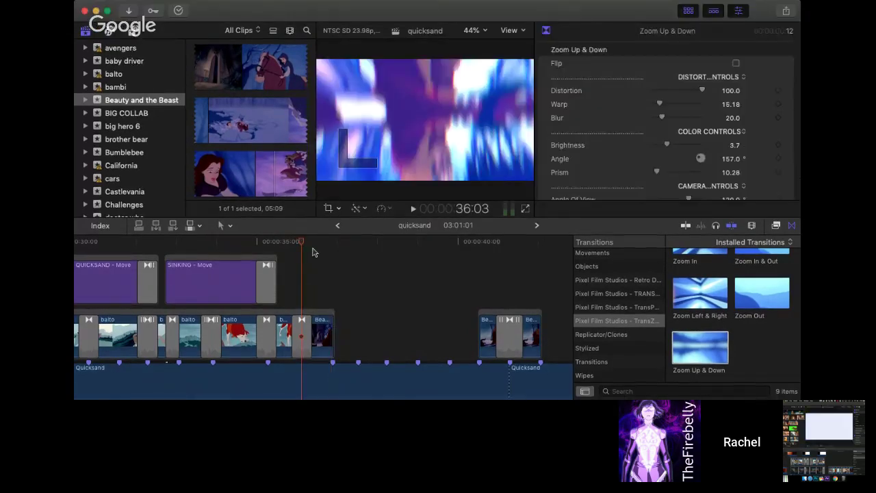
{"action": "left_click", "coordinate": [311, 247]}
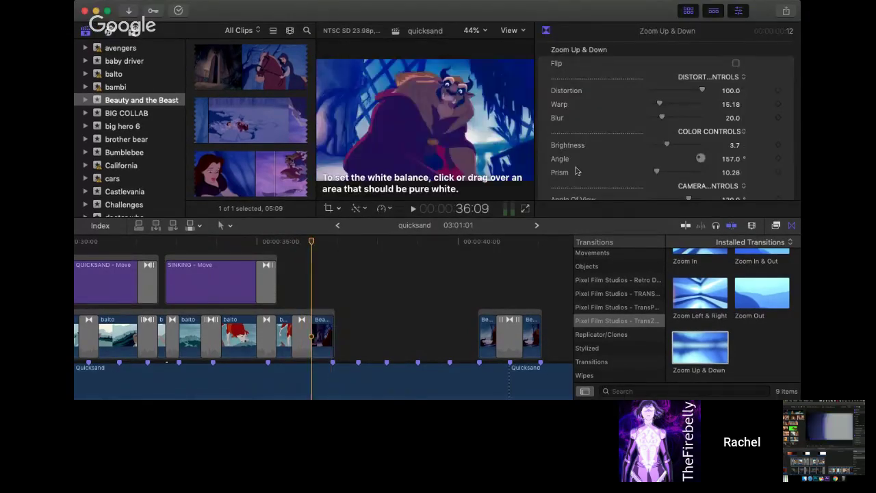
{"action": "scroll", "coordinate": [752, 136], "scroll_direction": "down", "scroll_amount": 5}
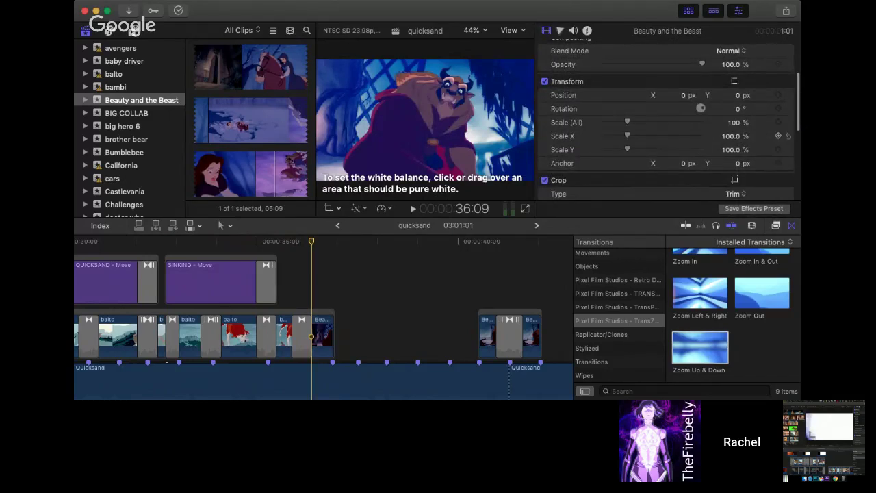
{"action": "scroll", "coordinate": [755, 172], "scroll_direction": "down", "scroll_amount": 3}
{"action": "left_click", "coordinate": [321, 330]}
{"action": "left_click", "coordinate": [293, 244]}
{"action": "scroll", "coordinate": [771, 128], "scroll_direction": "down", "scroll_amount": 2}
{"action": "scroll", "coordinate": [771, 127], "scroll_direction": "up", "scroll_amount": 5}
{"action": "key", "text": "Down"}
{"action": "left_click", "coordinate": [778, 112]}
{"action": "left_click_drag", "start_coordinate": [734, 111], "coordinate": [745, 111]}
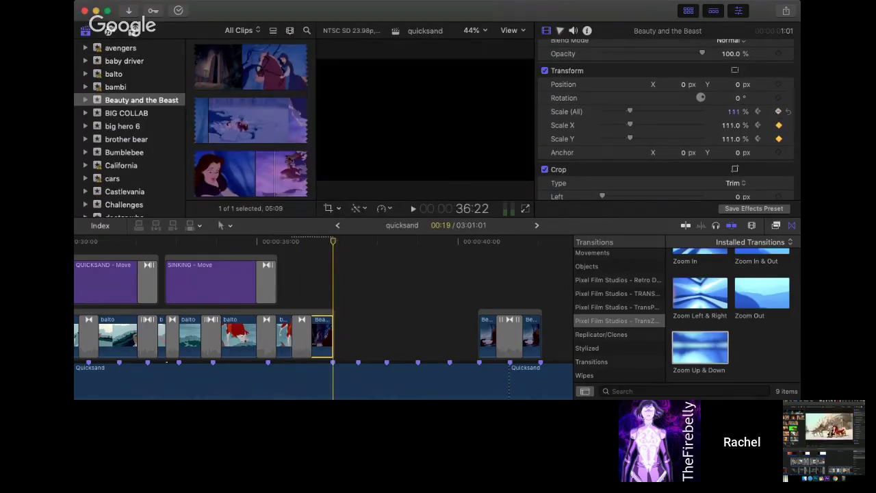
- Reduce the Beast clip's ending scale keyframe to 104.59% and preview the slow zoom and the music after it
{"action": "left_click", "coordinate": [296, 242]}
{"action": "key", "text": "space"}
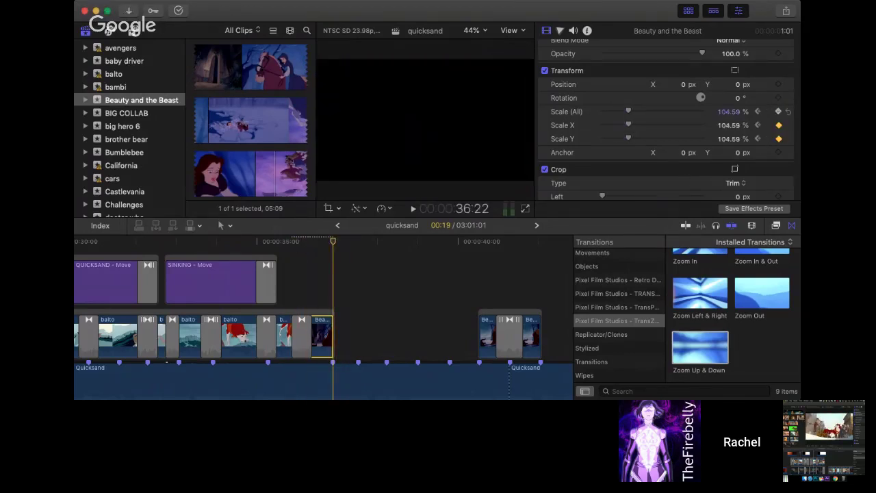
{"action": "left_click", "coordinate": [302, 242]}
{"action": "key", "text": "space"}
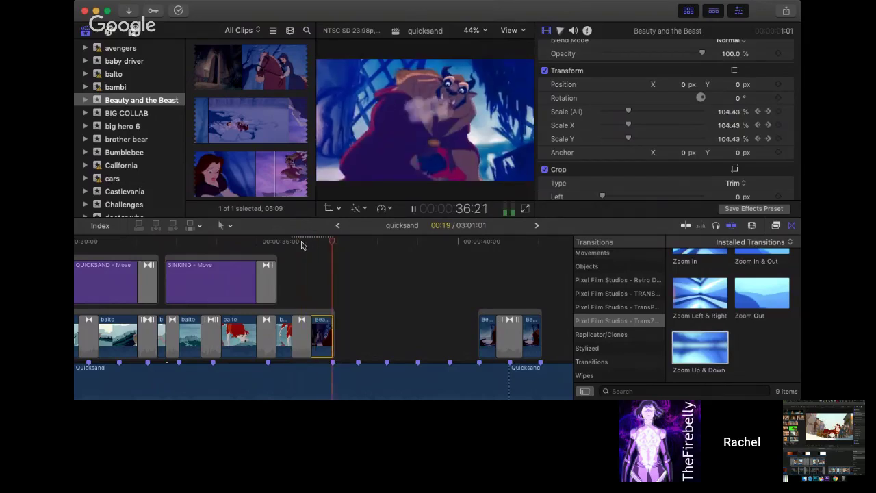
{"action": "left_click", "coordinate": [285, 244]}
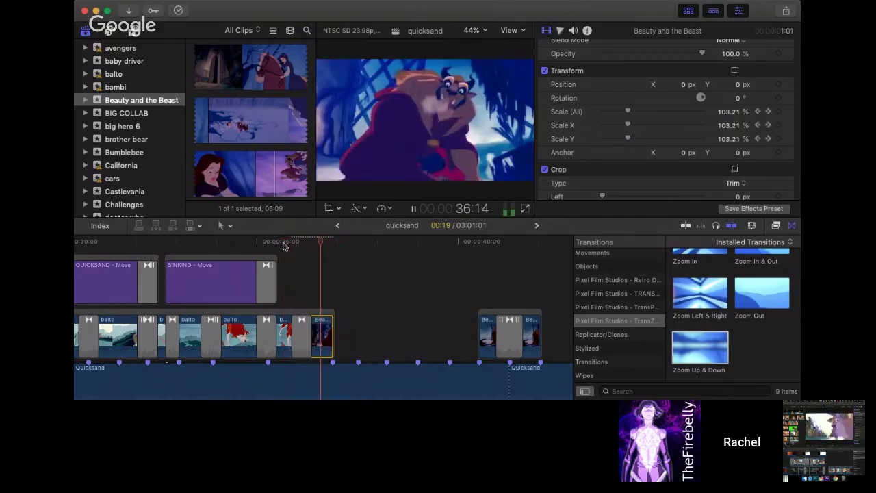
{"action": "key", "text": "space"}
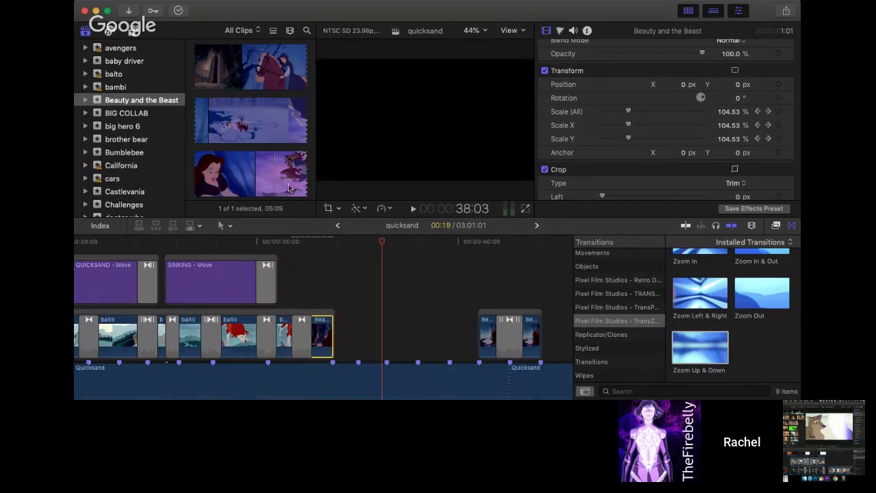
{"action": "left_click", "coordinate": [339, 243]}
{"action": "key", "text": "space"}
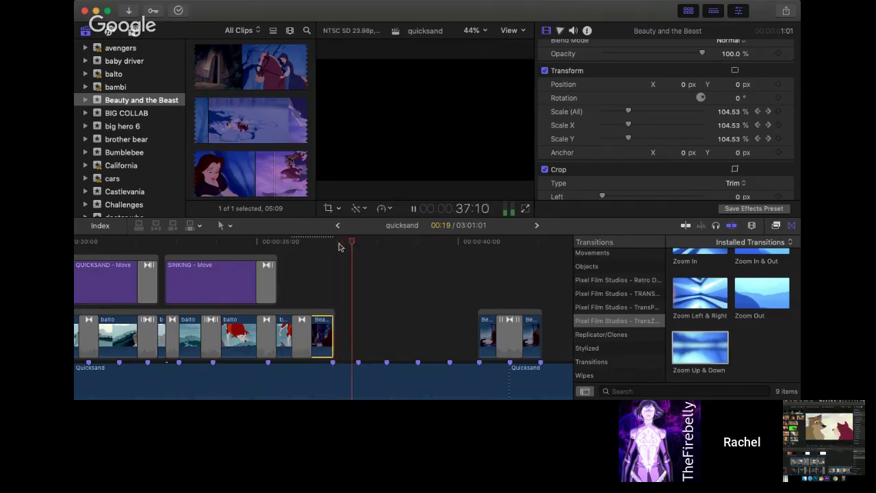
- Play the sequence from the SINKING title through the Beast clip to check the flow
{"action": "scroll", "coordinate": [295, 163], "scroll_direction": "down", "scroll_amount": 2}
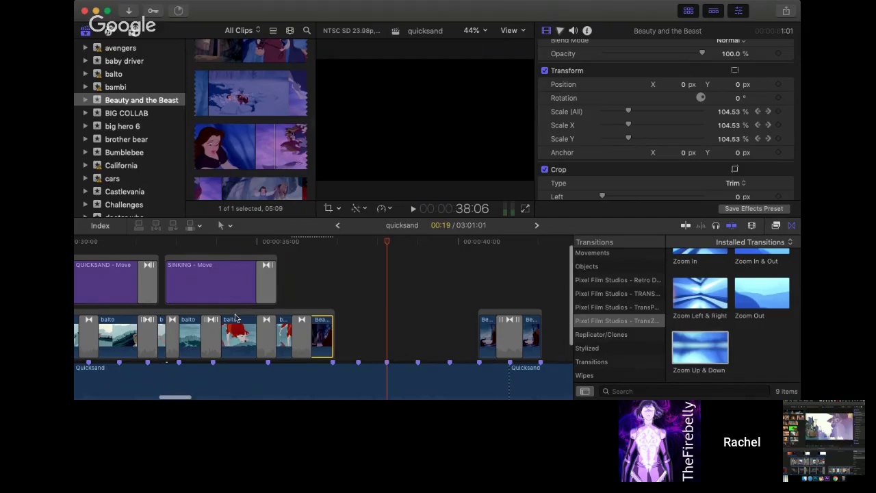
{"action": "scroll", "coordinate": [212, 256], "scroll_direction": "left", "scroll_amount": 2}
{"action": "left_click", "coordinate": [212, 246]}
{"action": "key", "text": "space"}
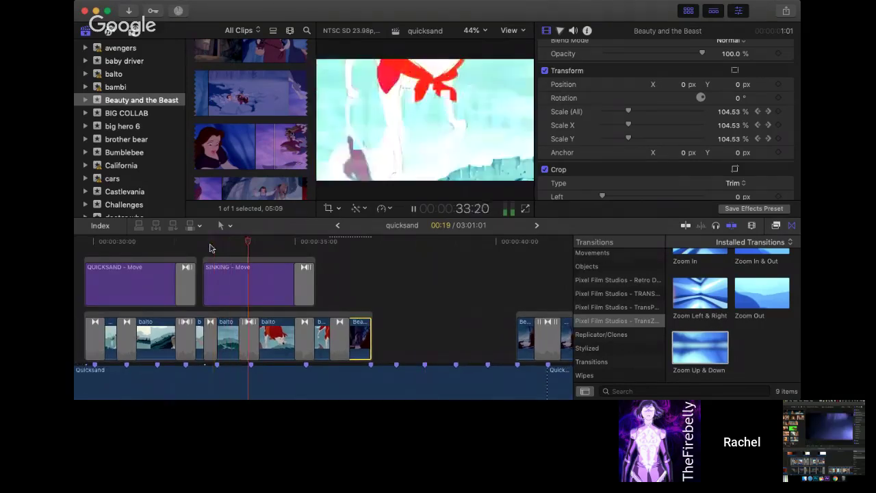
{"action": "key", "text": "space"}
{"action": "key", "text": "space"}
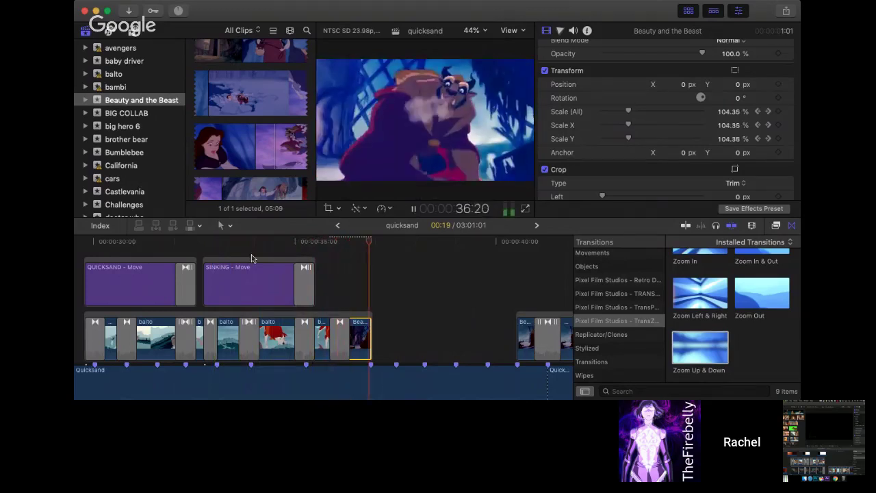
- Try a 15:01 Beauty and the Beast clip of Belle and the Beast with the rose directly after the last Beast clip
{"action": "scroll", "coordinate": [257, 159], "scroll_direction": "down", "scroll_amount": 5}
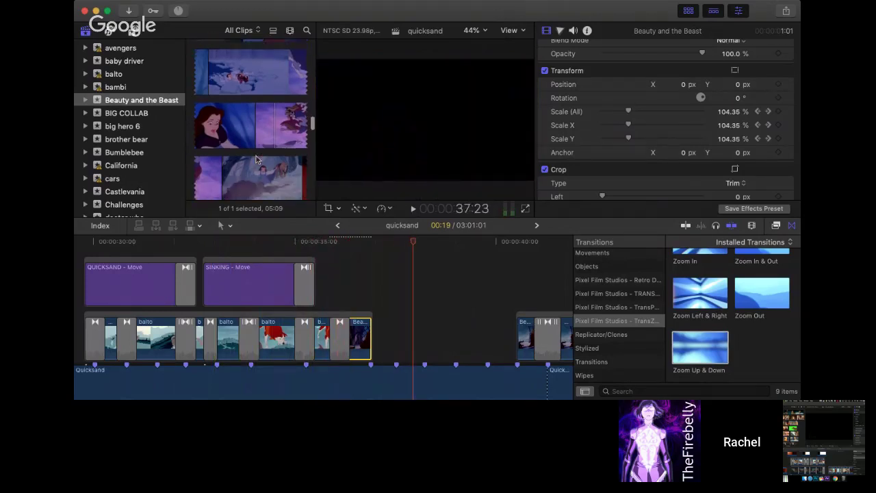
{"action": "scroll", "coordinate": [256, 160], "scroll_direction": "up", "scroll_amount": 4}
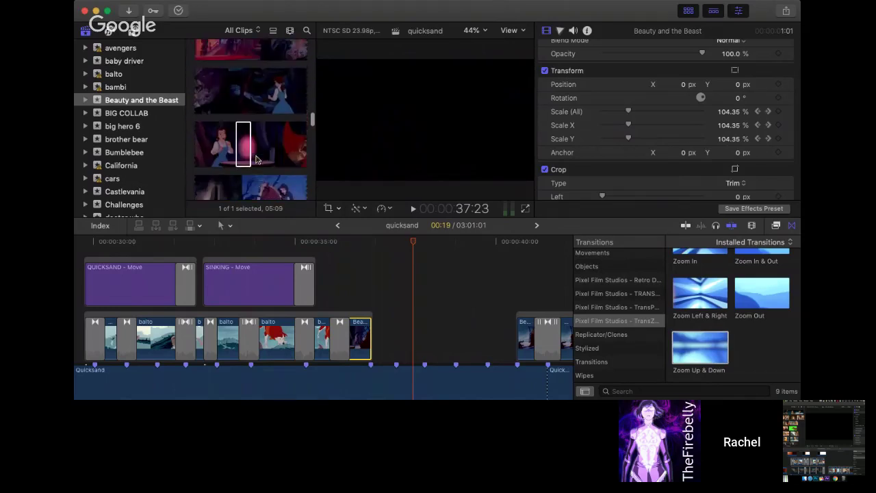
{"action": "left_click_drag", "start_coordinate": [287, 144], "coordinate": [375, 334]}
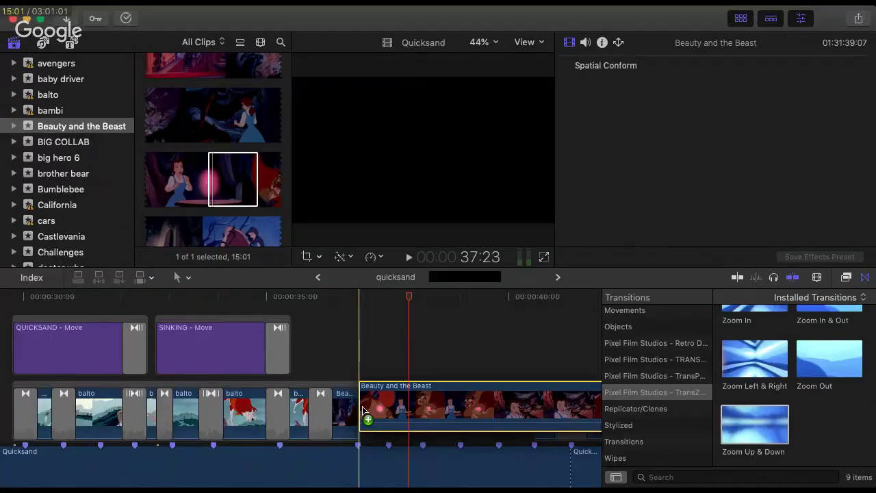
{"action": "left_click_drag", "start_coordinate": [363, 411], "coordinate": [363, 412]}
{"action": "left_click_drag", "start_coordinate": [436, 364], "coordinate": [438, 414]}
{"action": "key", "text": "space"}
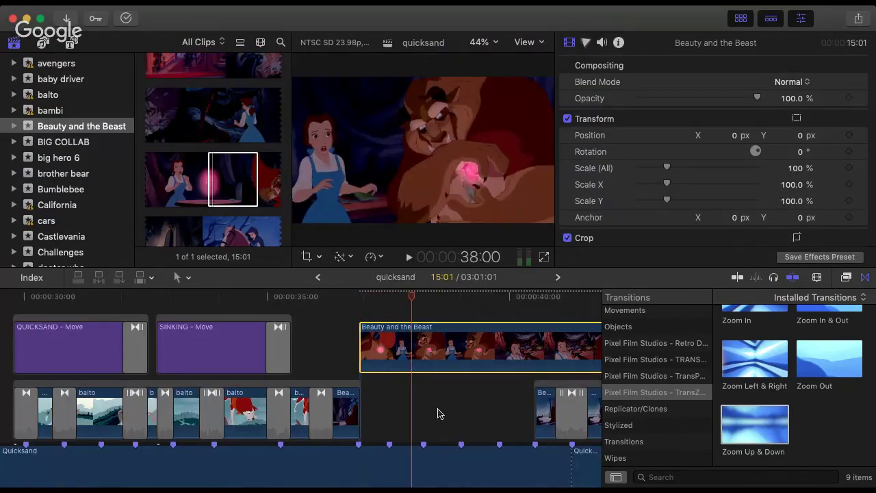
- Trim the start of the added rose clip to a length of 13:17, preview it, and delete it
{"action": "mouse_move", "coordinate": [362, 336]}
{"action": "left_mouse_down"}
{"action": "mouse_move", "coordinate": [452, 342]}
{"action": "mouse_move", "coordinate": [360, 342]}
{"action": "left_mouse_up"}
{"action": "key", "text": "space"}
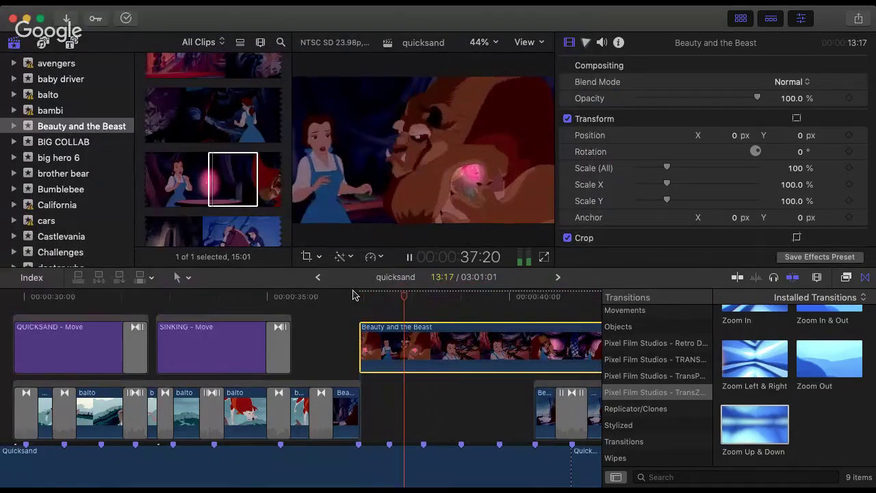
{"action": "key", "text": "space"}
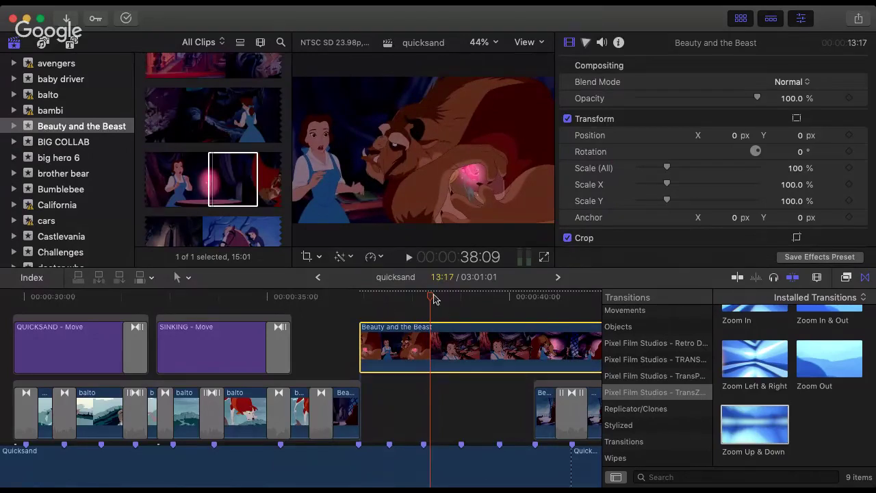
{"action": "left_click", "coordinate": [332, 297]}
{"action": "key", "text": "space"}
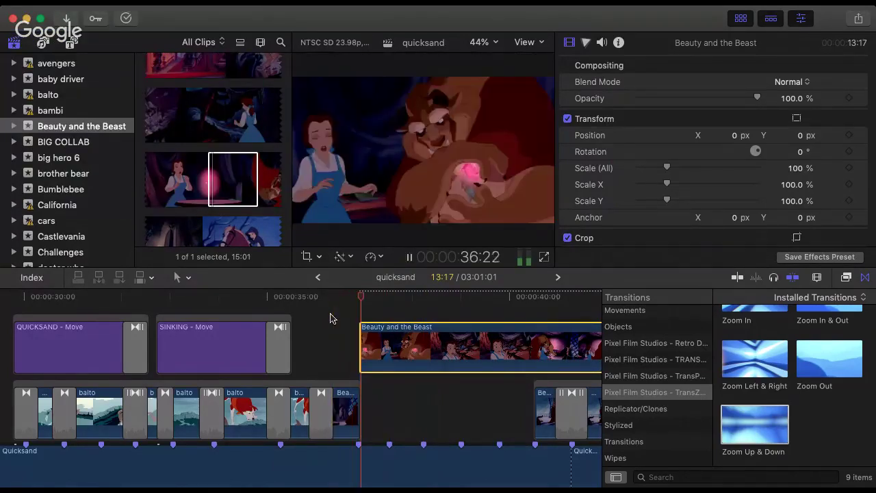
{"action": "key", "text": "Delete"}
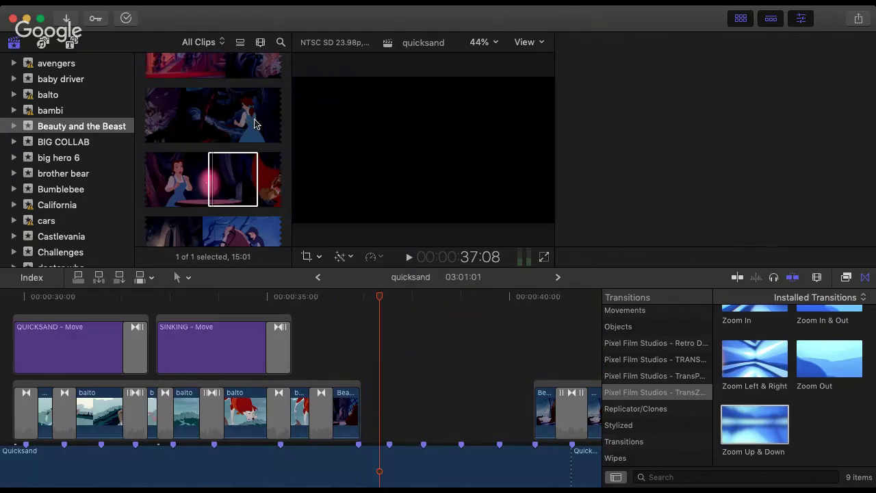
- Add a 32:00 Beauty and the Beast range right after the last Beast clip and trim its start to a length of 31:17
{"action": "scroll", "coordinate": [255, 123], "scroll_direction": "down", "scroll_amount": 2}
{"action": "left_click_drag", "start_coordinate": [255, 123], "coordinate": [444, 465]}
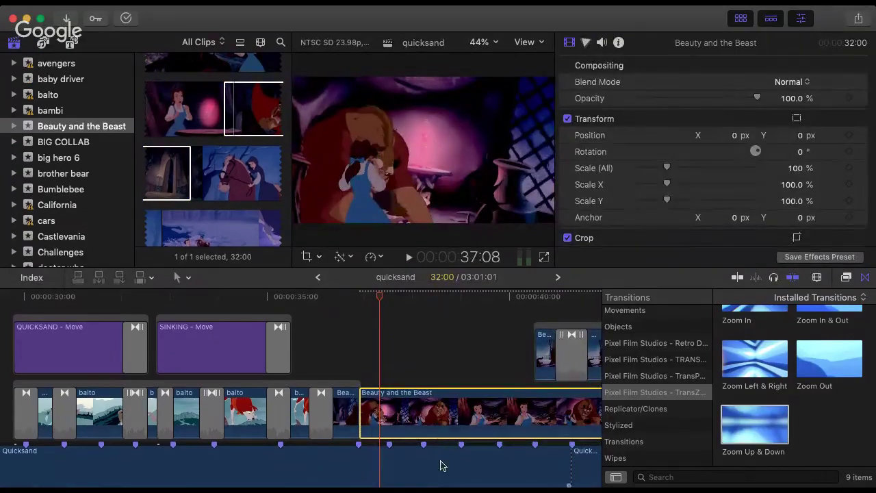
{"action": "left_click_drag", "start_coordinate": [362, 415], "coordinate": [392, 414]}
{"action": "left_click_drag", "start_coordinate": [362, 368], "coordinate": [364, 411]}
- Preview the new Belle and Beast clip against the music markers and extend its start to a length of 31:22
{"action": "left_click", "coordinate": [362, 313]}
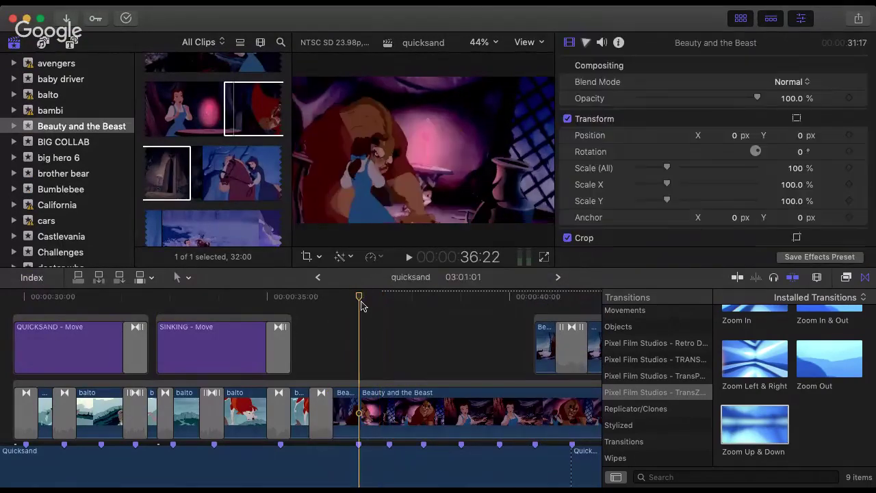
{"action": "key", "text": "space"}
{"action": "key", "text": "space"}
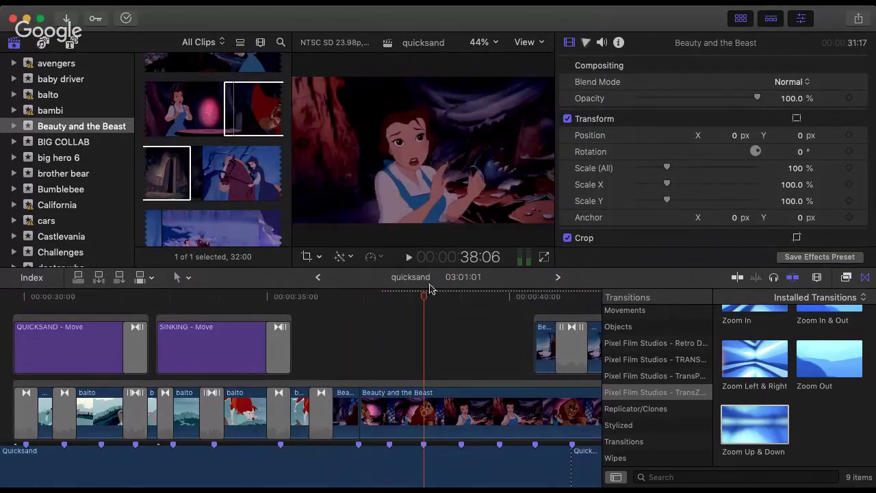
{"action": "left_click_drag", "start_coordinate": [365, 415], "coordinate": [353, 415]}
{"action": "left_click_drag", "start_coordinate": [417, 301], "coordinate": [413, 301]}
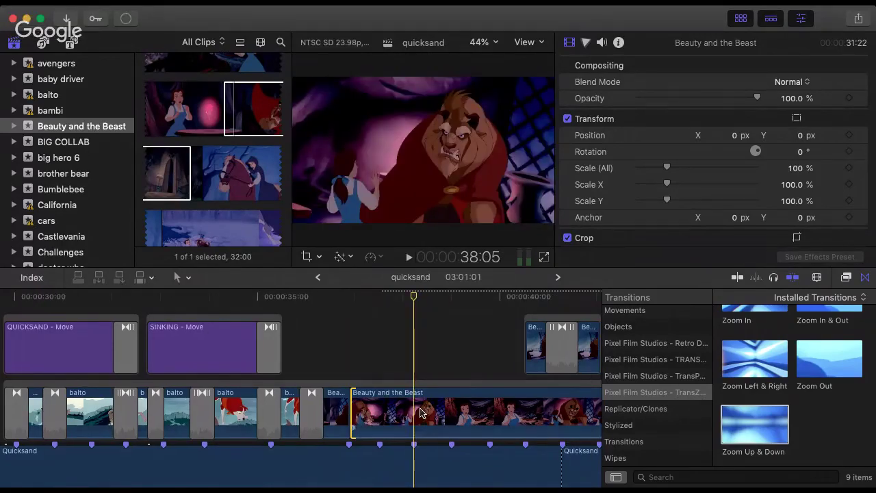
- Split the Belle and Beast rose clip at 38:05, delete the remainder, and preview the shortened clip
{"action": "key", "text": "super+b"}
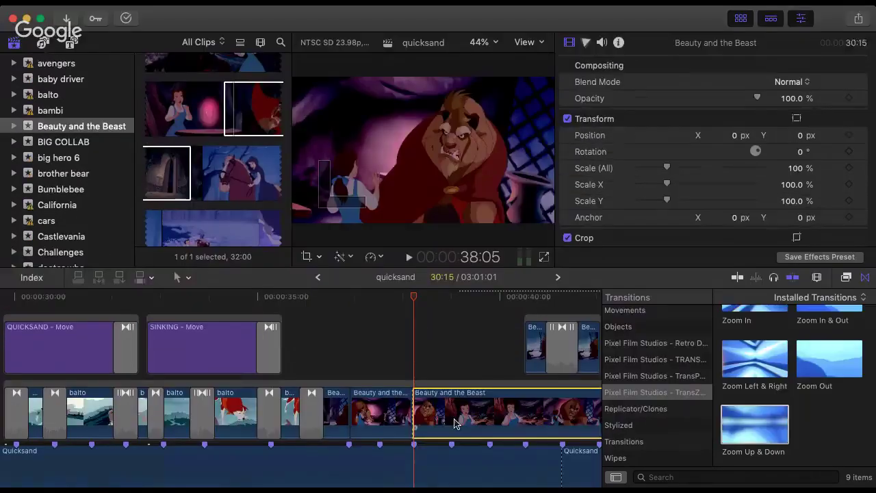
{"action": "key", "text": "Delete"}
{"action": "left_click", "coordinate": [336, 260]}
{"action": "key", "text": "space"}
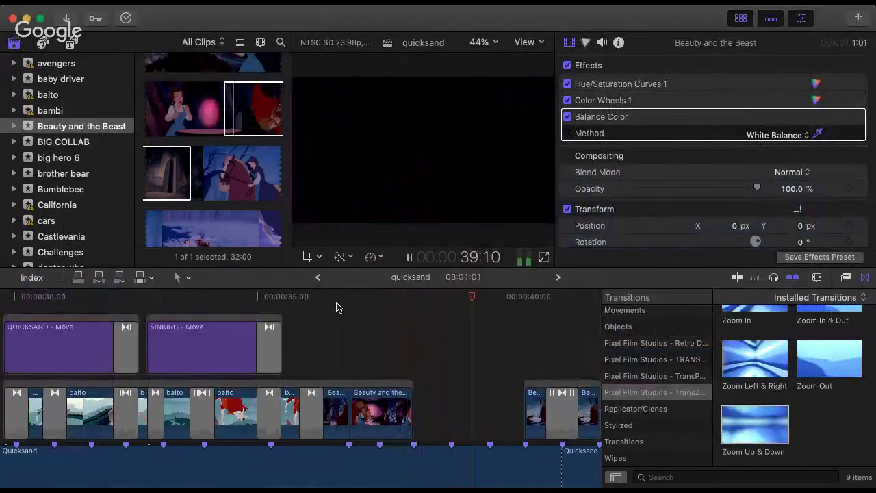
{"action": "key", "text": "space"}
- Play back the Balto section through the shortened Belle and Beast clip to check the cut against the music markers
{"action": "scroll", "coordinate": [395, 313], "scroll_direction": "left", "scroll_amount": 1}
{"action": "left_click", "coordinate": [351, 301]}
{"action": "key", "text": "space"}
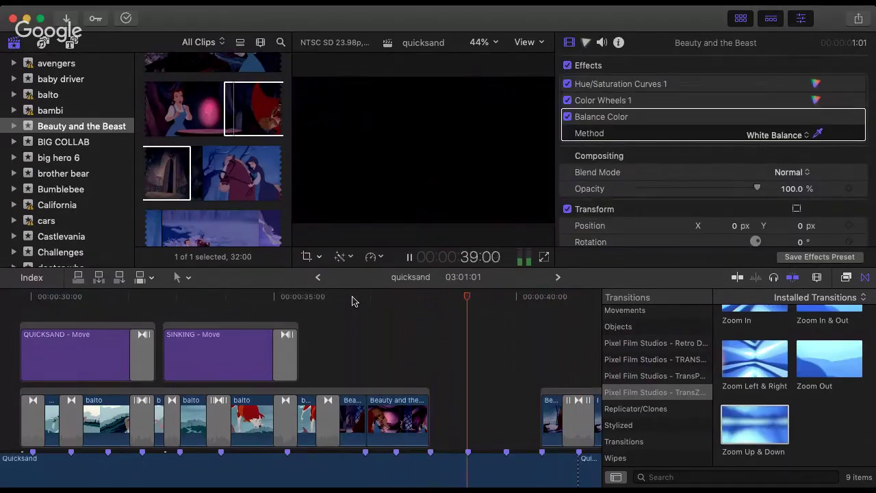
{"action": "left_click", "coordinate": [429, 301]}
{"action": "key", "text": "Left"}
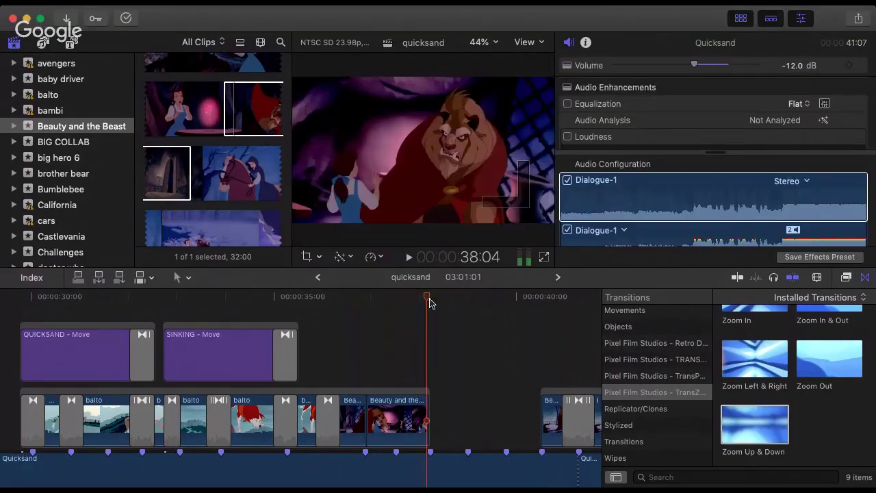
{"action": "key", "text": "Left"}
{"action": "left_click", "coordinate": [366, 308]}
{"action": "left_click_drag", "start_coordinate": [326, 303], "coordinate": [353, 302]}
{"action": "key", "text": "space"}
{"action": "key", "text": "space"}
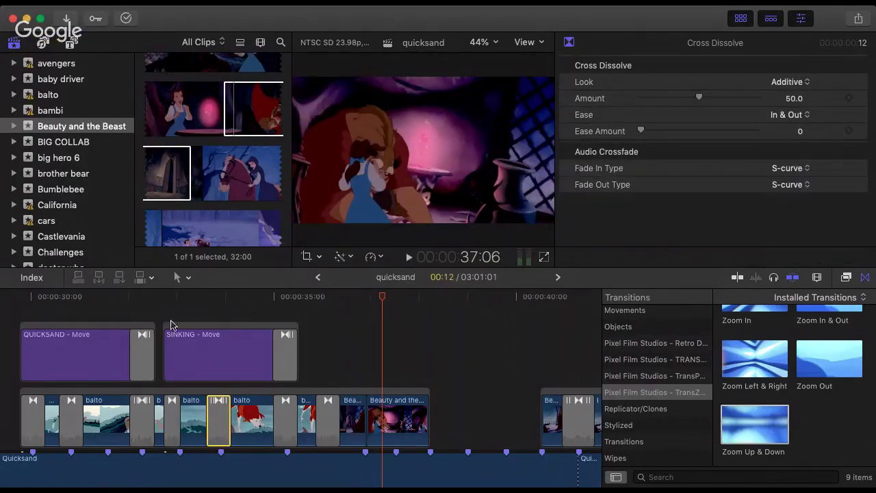
{"action": "left_click", "coordinate": [155, 297]}
{"action": "key", "text": "space"}
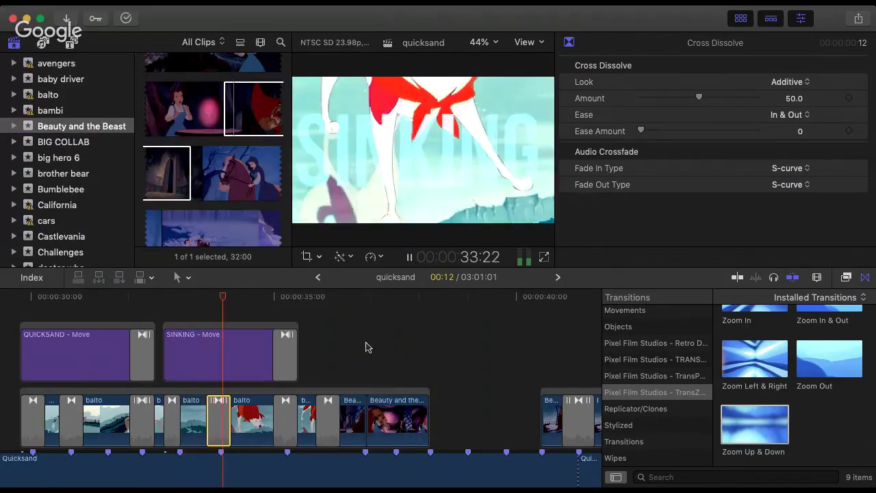
{"action": "scroll", "coordinate": [410, 370], "scroll_direction": "right", "scroll_amount": 2}
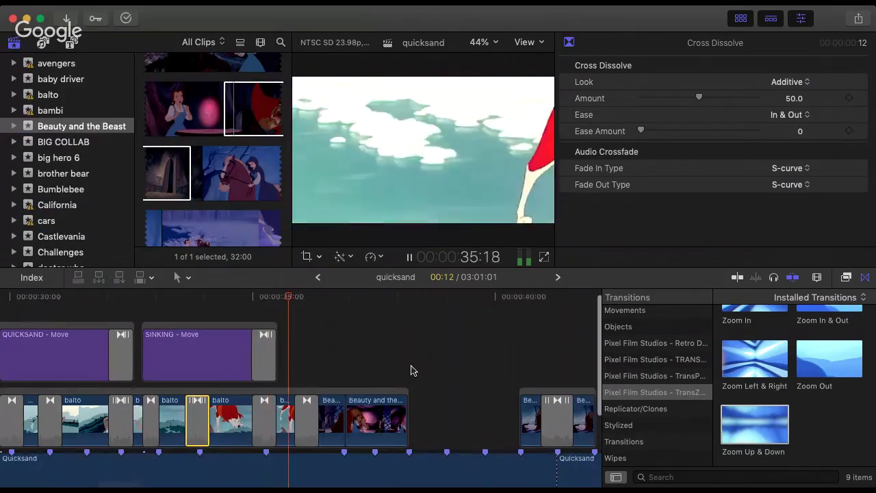
{"action": "key", "text": "space"}
- Add a transition at the cut between the Beast clip and the Belle and Beast clip, and preview it
{"action": "left_click", "coordinate": [345, 303]}
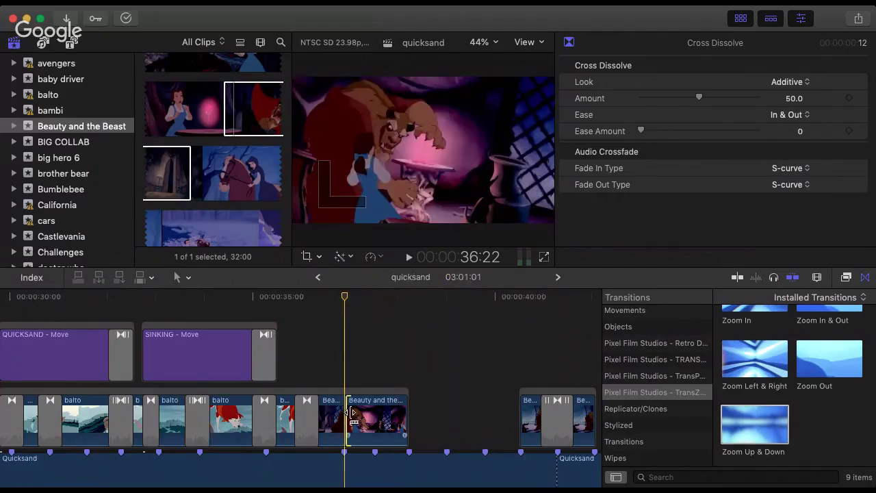
{"action": "left_click", "coordinate": [353, 413]}
{"action": "left_click", "coordinate": [334, 299]}
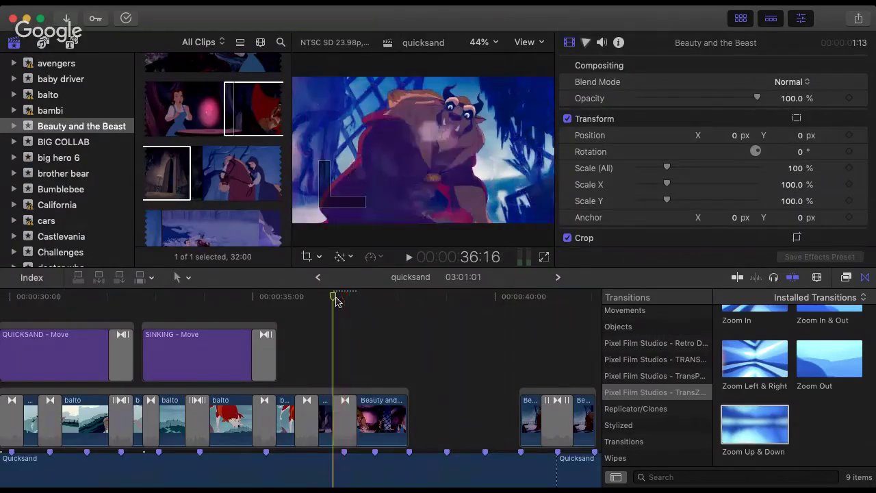
{"action": "key", "text": "space"}
{"action": "scroll", "coordinate": [391, 349], "scroll_direction": "right", "scroll_amount": 2}
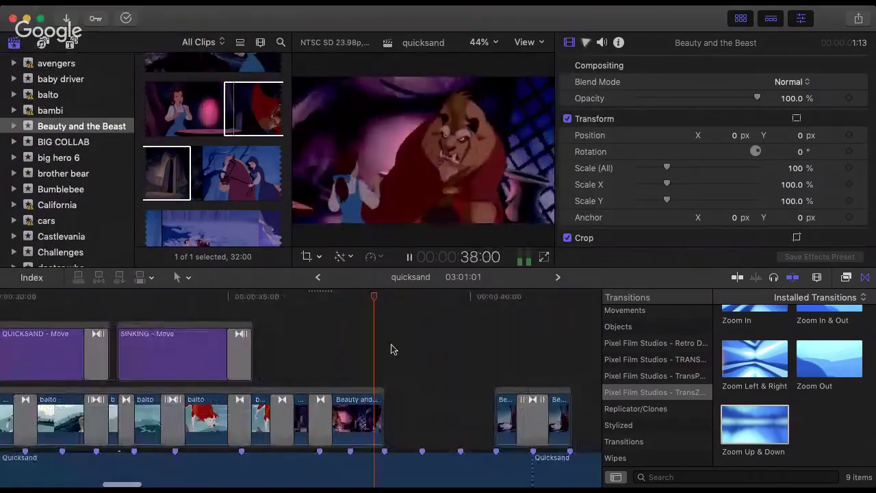
- Replace the new transition with a copy of the one joining the next pair of Beast clips, and preview it
{"action": "left_click", "coordinate": [532, 429]}
{"action": "left_click", "coordinate": [326, 424]}
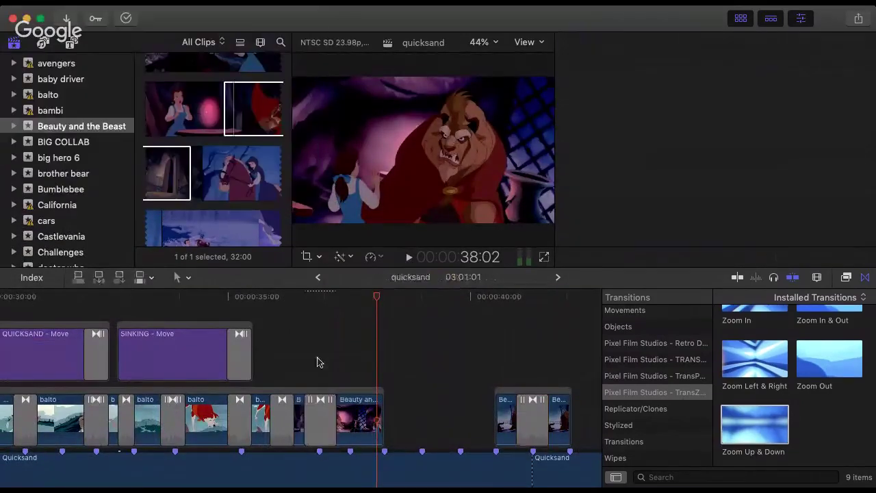
{"action": "left_click", "coordinate": [306, 298]}
{"action": "key", "text": "space"}
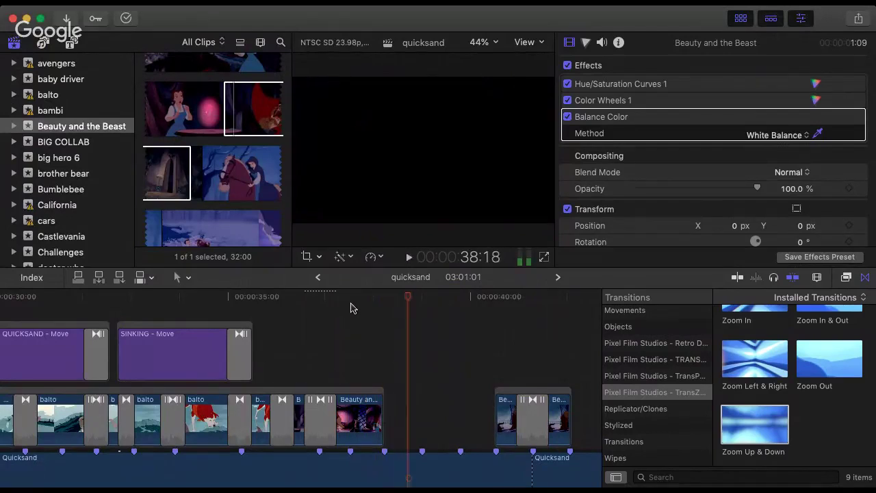
- Paste the Hue/Saturation Curves, Color Wheels and Balance Color effects onto the Belle and Beast clip and preview the graded section
{"action": "left_click", "coordinate": [359, 299]}
{"action": "left_click", "coordinate": [373, 414]}
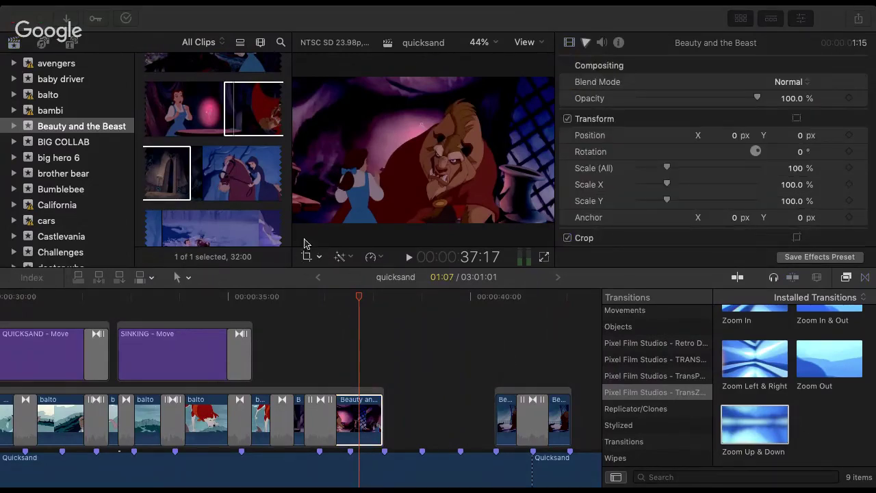
{"action": "left_click", "coordinate": [335, 301]}
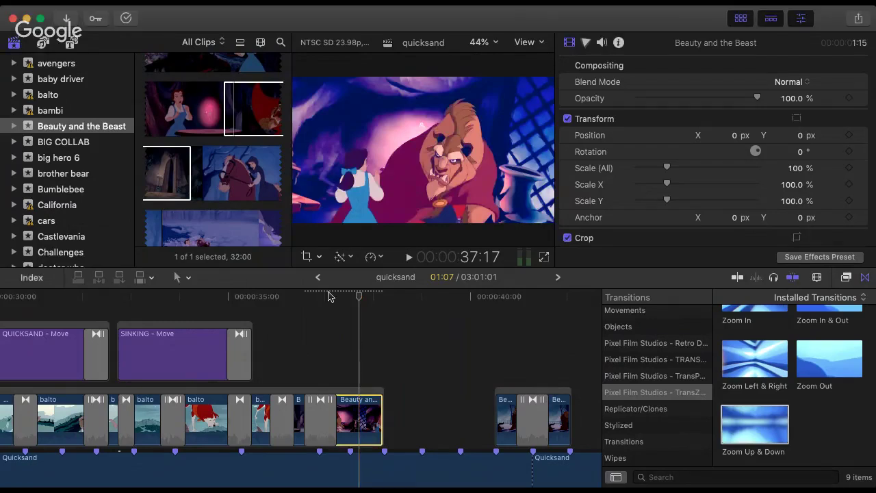
{"action": "key", "text": "space"}
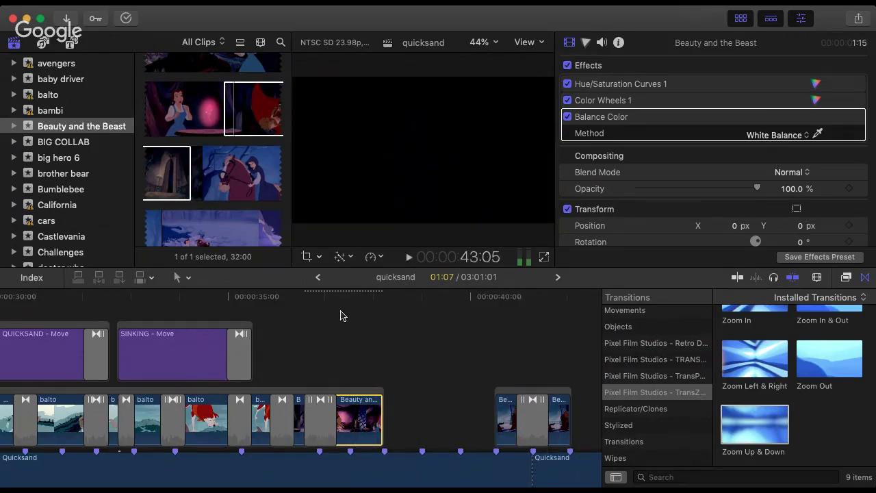
{"action": "scroll", "coordinate": [274, 312], "scroll_direction": "right", "scroll_amount": 3}
{"action": "left_click", "coordinate": [208, 300]}
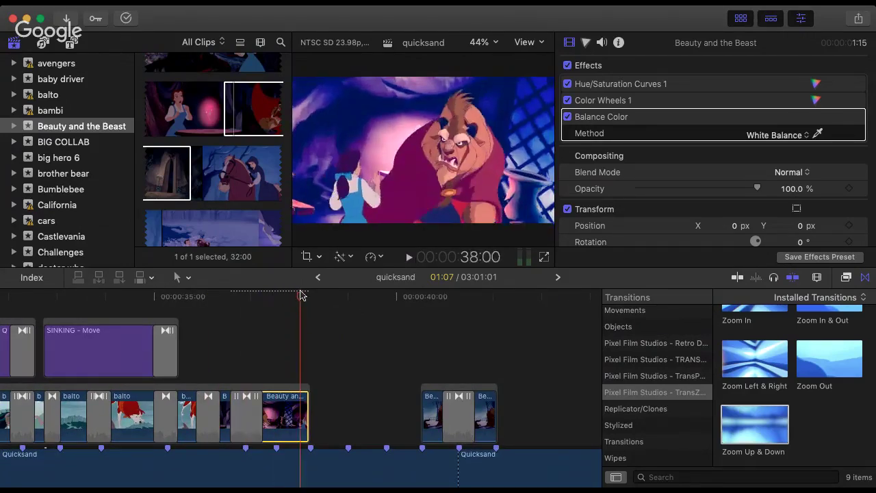
{"action": "left_click_drag", "start_coordinate": [306, 298], "coordinate": [279, 299]}
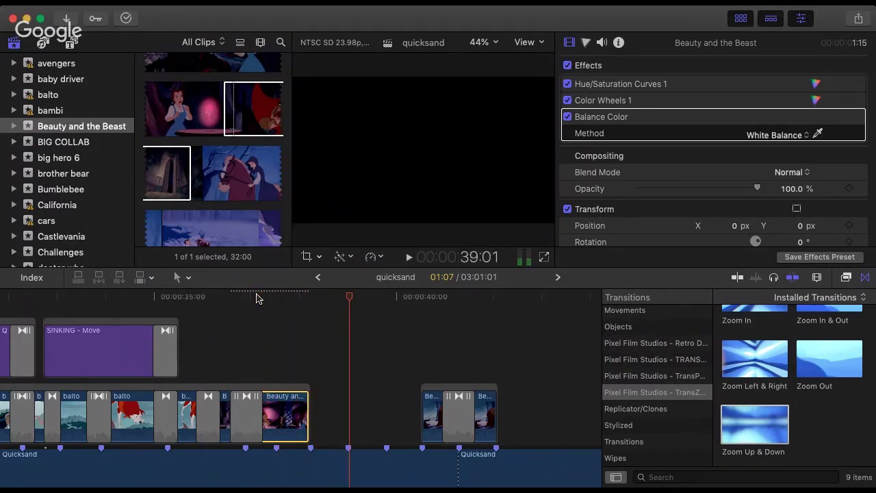
- Add a 25:10 Beauty and the Beast range after the graded clip, lower its audio to -∞ dB, and preview it
{"action": "scroll", "coordinate": [262, 193], "scroll_direction": "up", "scroll_amount": 1}
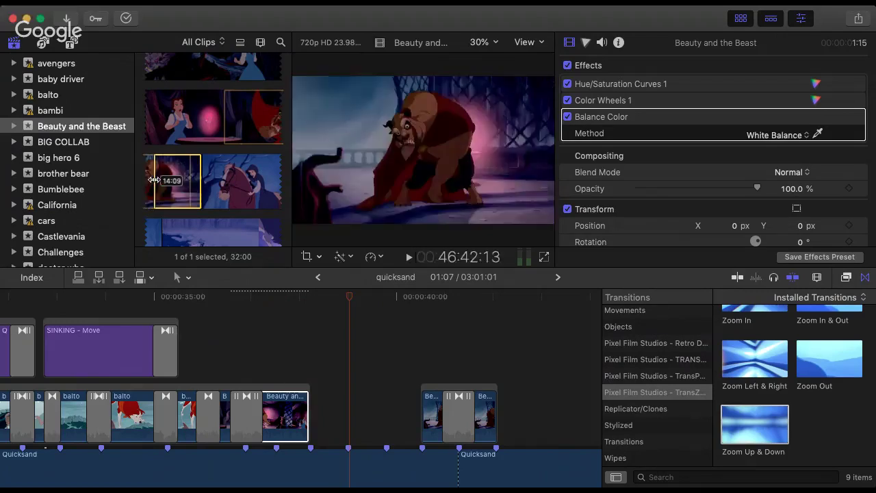
{"action": "left_click_drag", "start_coordinate": [280, 117], "coordinate": [313, 420]}
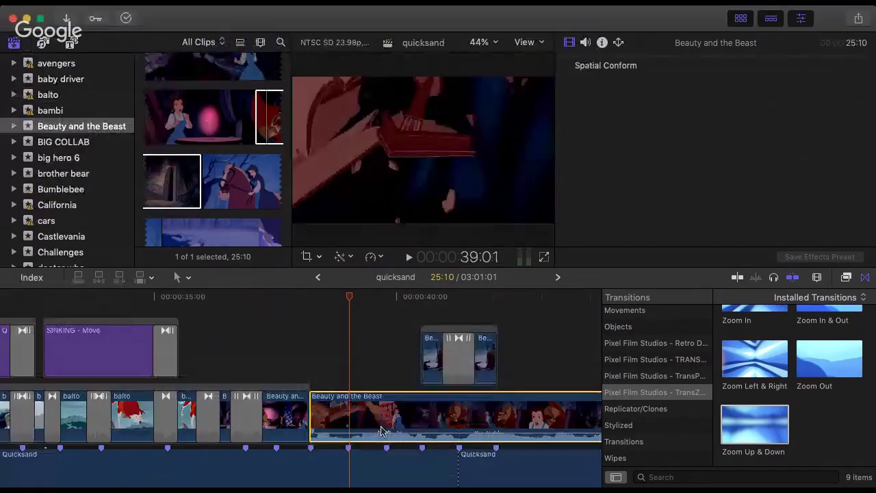
{"action": "left_click_drag", "start_coordinate": [382, 431], "coordinate": [392, 463]}
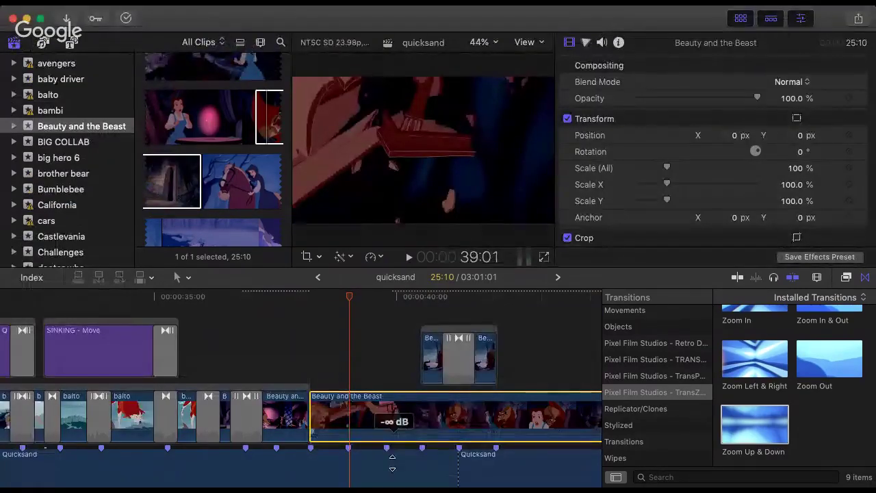
{"action": "left_click", "coordinate": [306, 300]}
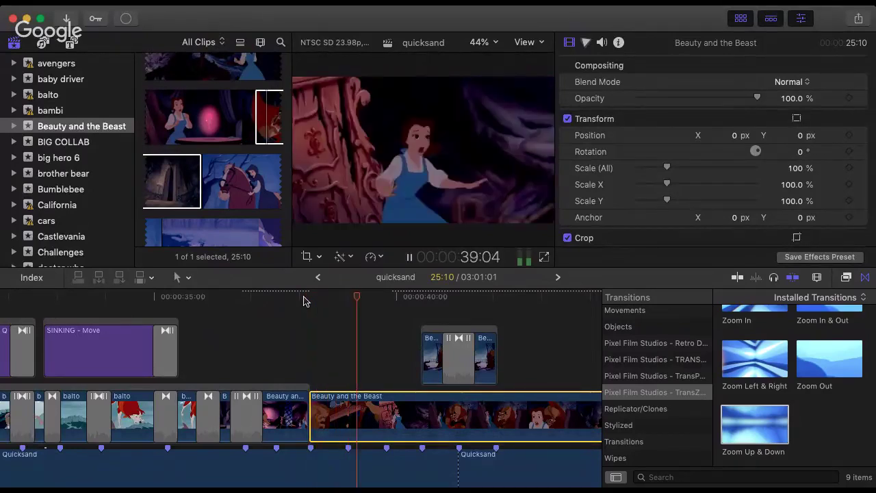
{"action": "key", "text": "space"}
- Move the 25:10 clip later to start on the next music marker, and preview its timing
{"action": "left_click_drag", "start_coordinate": [344, 416], "coordinate": [382, 417]}
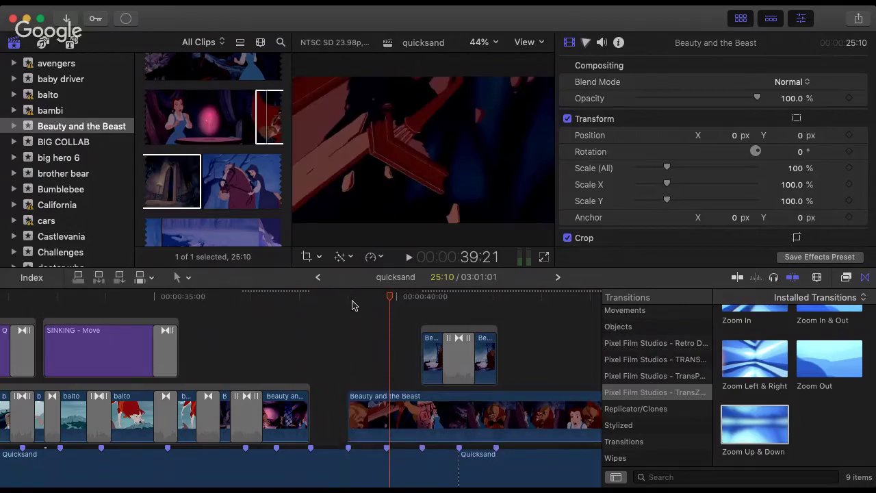
{"action": "key", "text": "Up"}
{"action": "key", "text": "space"}
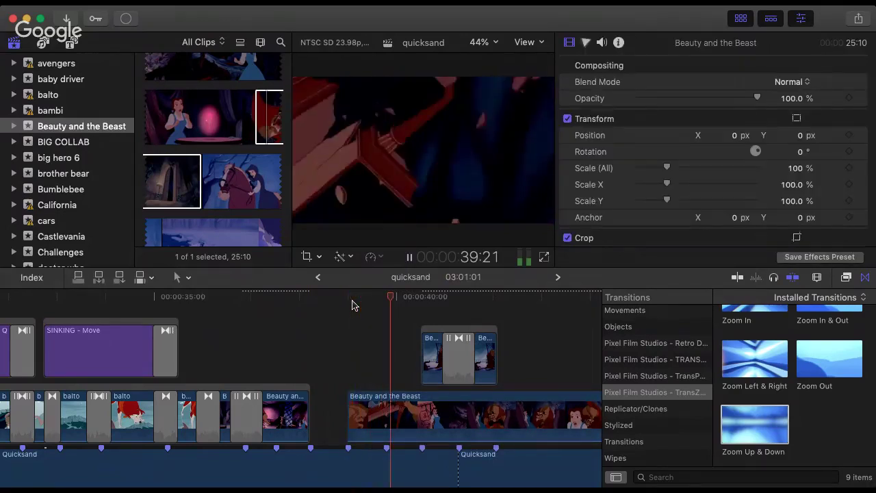
{"action": "left_click_drag", "start_coordinate": [428, 301], "coordinate": [386, 303]}
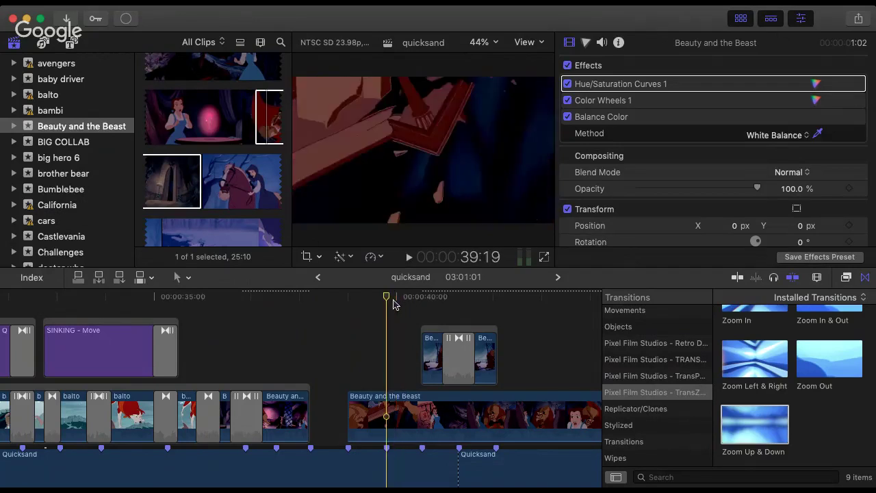
- Split the moved Beauty and the Beast clip at the 39:19 marker and delete the remainder
{"action": "left_click", "coordinate": [403, 414]}
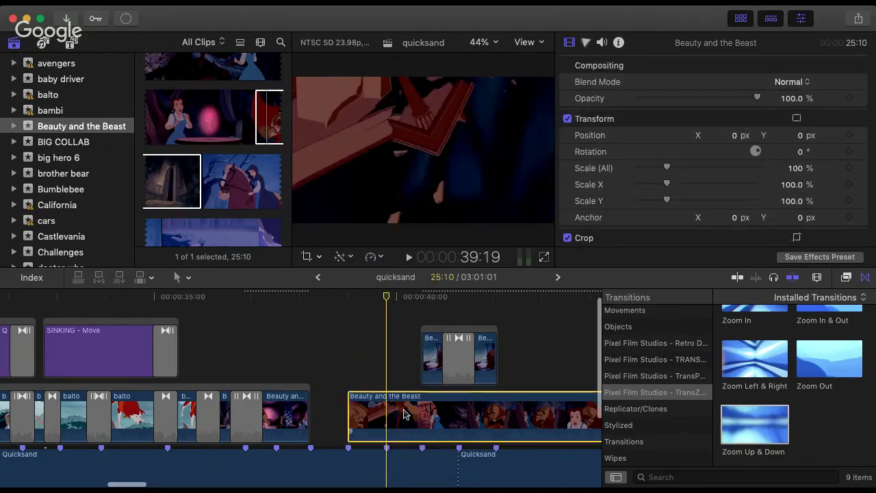
{"action": "key", "text": "o"}
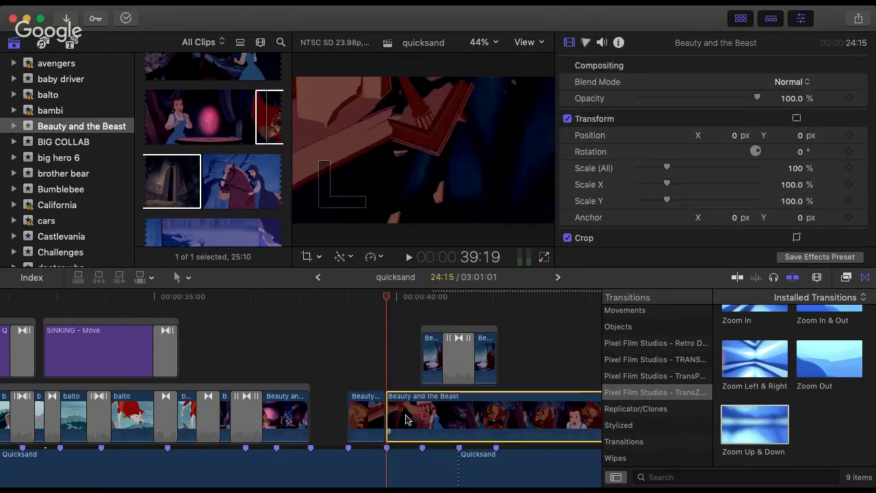
{"action": "key", "text": "Delete"}
- Try the short Beast piece closer to the following clip, extended to 23 frames so they meet, and delete it
{"action": "left_click_drag", "start_coordinate": [369, 419], "coordinate": [384, 417]}
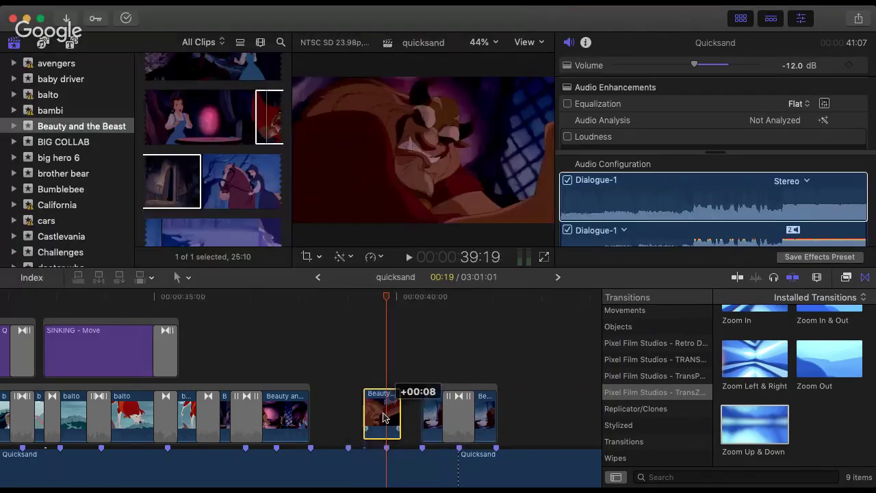
{"action": "left_click", "coordinate": [381, 415]}
{"action": "key", "text": "space"}
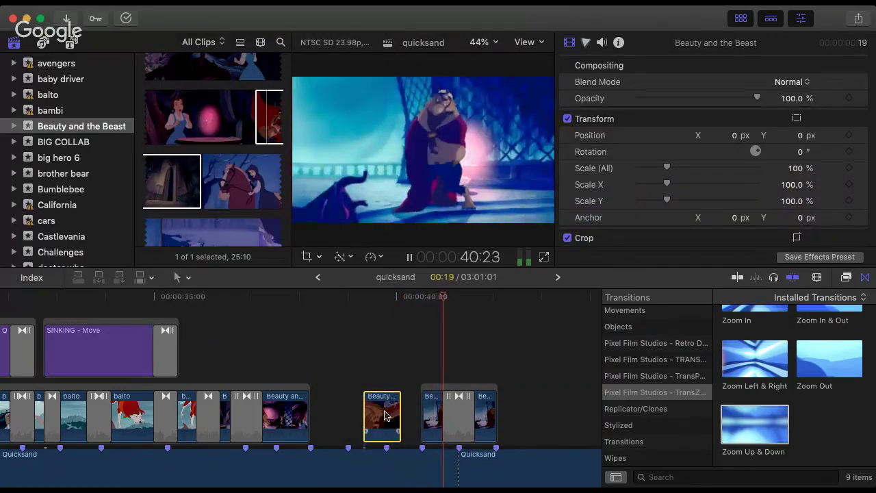
{"action": "left_click_drag", "start_coordinate": [395, 410], "coordinate": [418, 409]}
{"action": "key", "text": "space"}
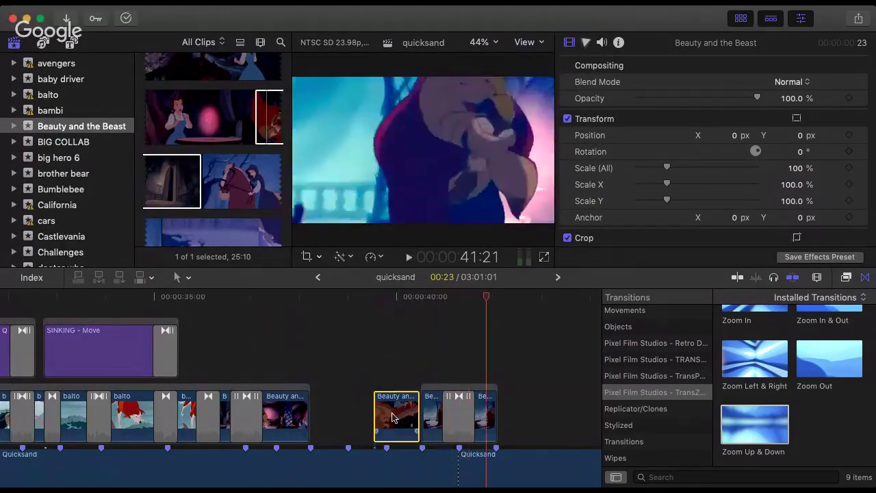
{"action": "left_click_drag", "start_coordinate": [404, 418], "coordinate": [394, 418]}
{"action": "key", "text": "Delete"}
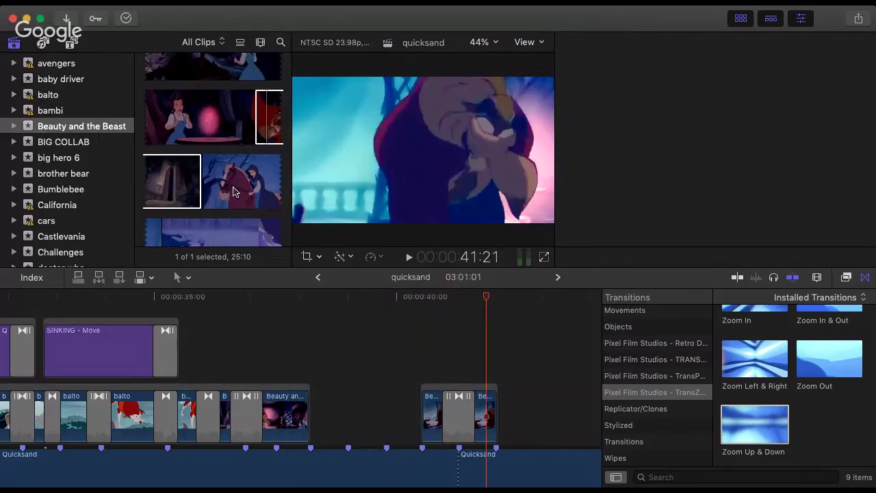
- Add a 2:23 Belle and Beast range directly after the graded clip, silence its audio, and preview it
{"action": "scroll", "coordinate": [233, 185], "scroll_direction": "down", "scroll_amount": 1}
{"action": "left_click_drag", "start_coordinate": [225, 118], "coordinate": [252, 106]}
{"action": "left_click_drag", "start_coordinate": [259, 105], "coordinate": [312, 419]}
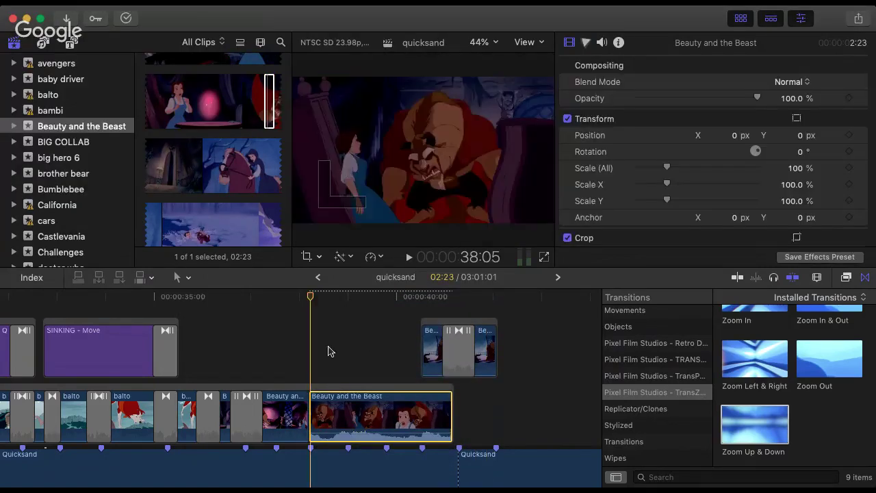
{"action": "key", "text": "space"}
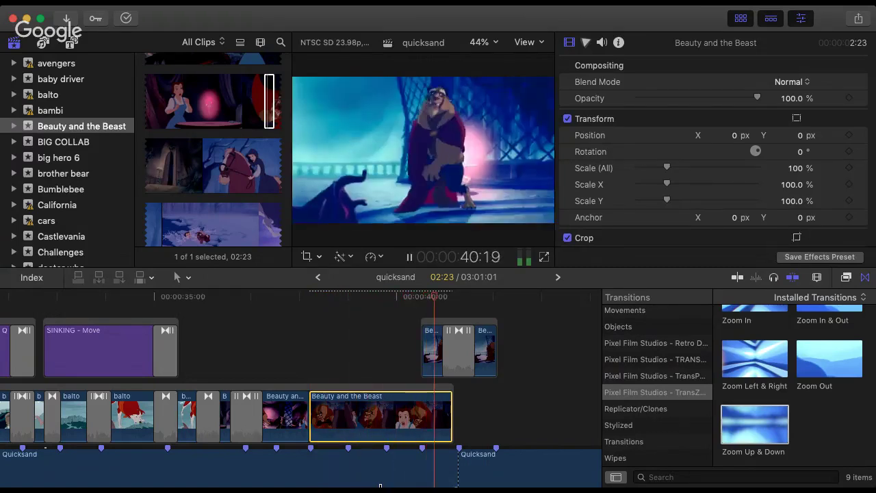
{"action": "key", "text": "space"}
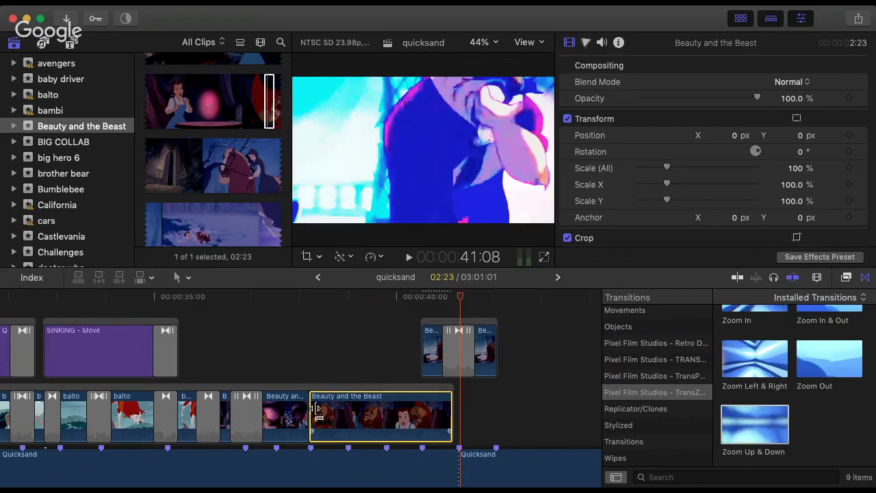
- Trim the start of the added range to a length of 2:18, preview it, and delete it
{"action": "left_click_drag", "start_coordinate": [316, 409], "coordinate": [326, 409]}
{"action": "left_click", "coordinate": [321, 279]}
{"action": "key", "text": "space"}
{"action": "key", "text": "super+4"}
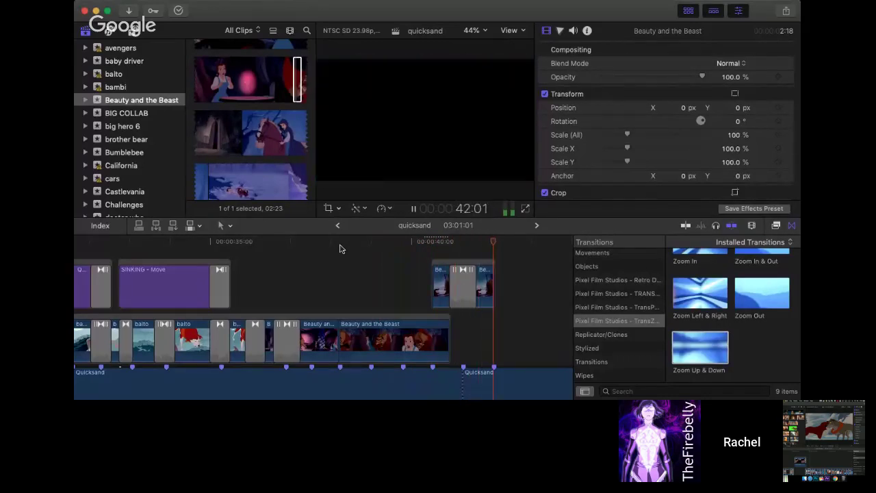
{"action": "left_click", "coordinate": [380, 322]}
{"action": "key", "text": "Delete"}
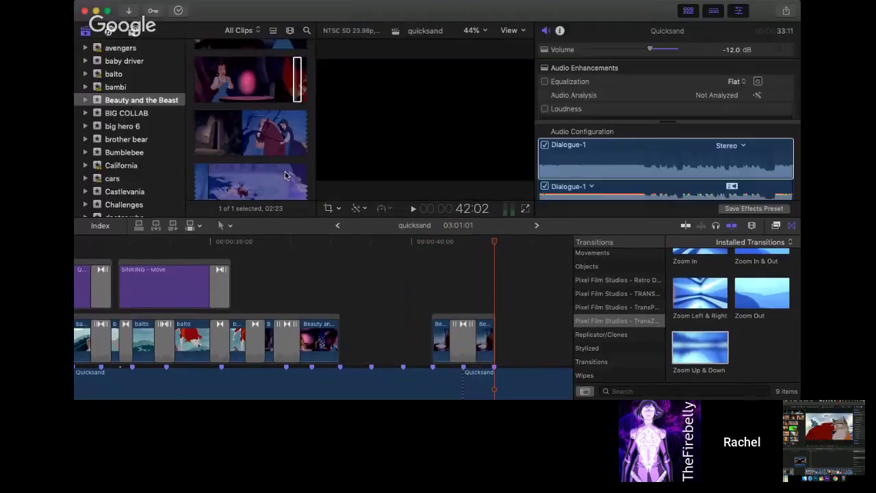
- Select a 4:12 range of Belle and the Beast in the source footage and place it directly after the graded clip
{"action": "scroll", "coordinate": [286, 175], "scroll_direction": "up", "scroll_amount": 2}
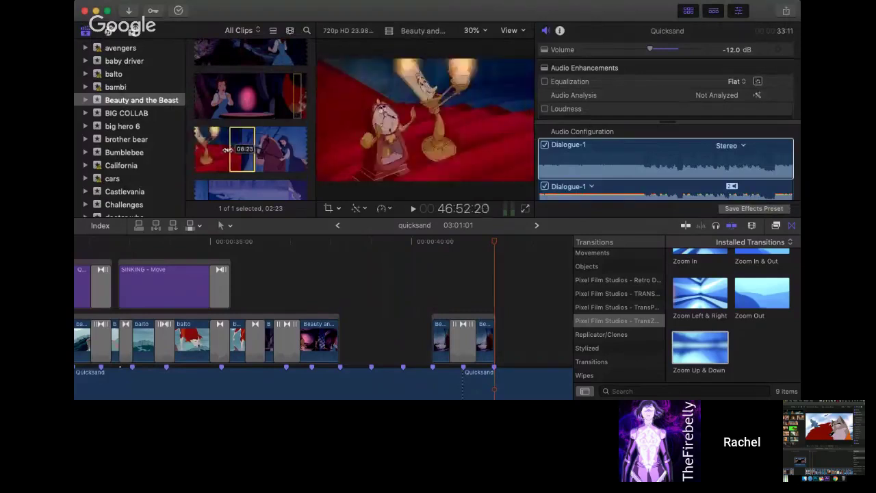
{"action": "left_click_drag", "start_coordinate": [241, 126], "coordinate": [271, 109]}
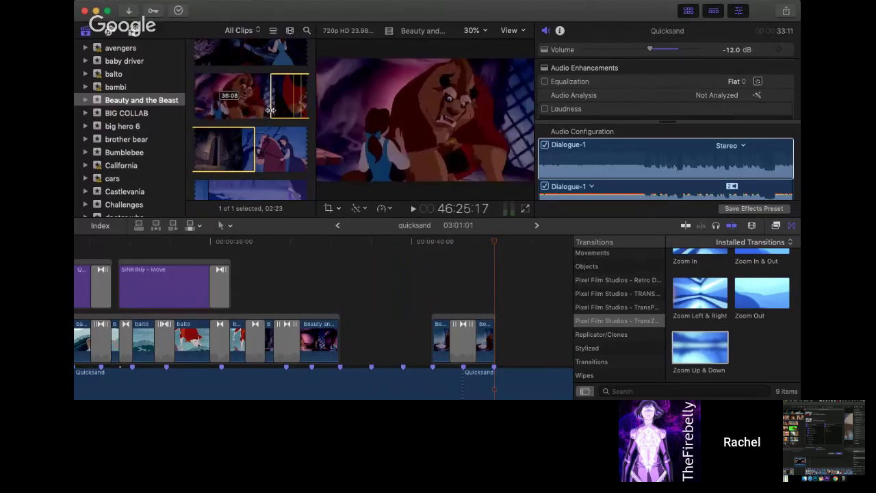
{"action": "scroll", "coordinate": [287, 133], "scroll_direction": "up", "scroll_amount": 5}
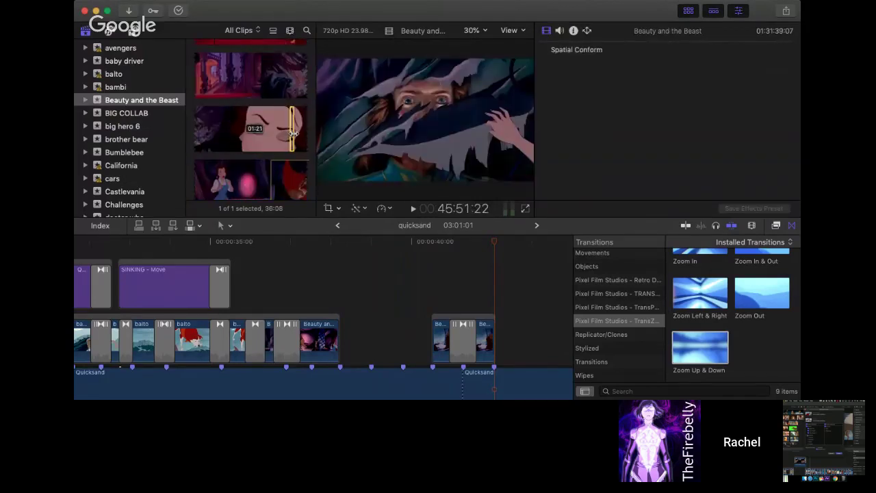
{"action": "scroll", "coordinate": [274, 130], "scroll_direction": "down", "scroll_amount": 2}
{"action": "left_click_drag", "start_coordinate": [197, 176], "coordinate": [409, 337]}
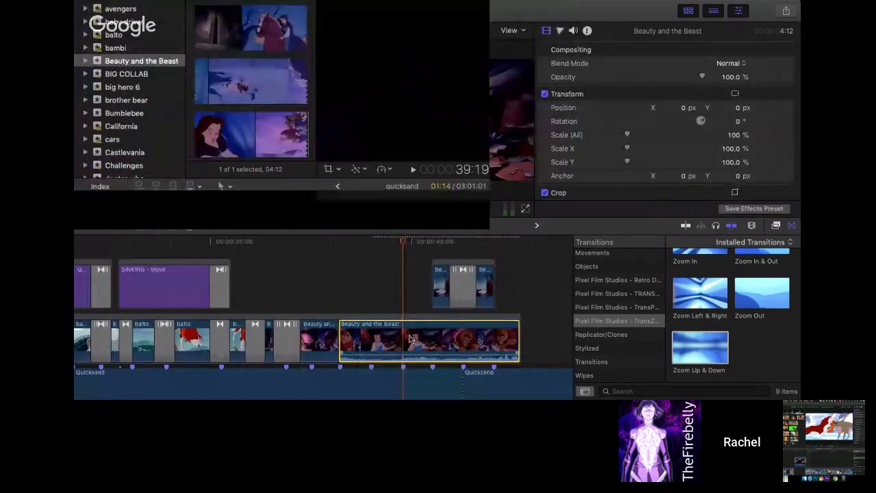
- Cut the added clip at the 39:19 marker, discarding the remainder, and silence its audio
{"action": "key", "text": "Delete"}
{"action": "left_click", "coordinate": [376, 378]}
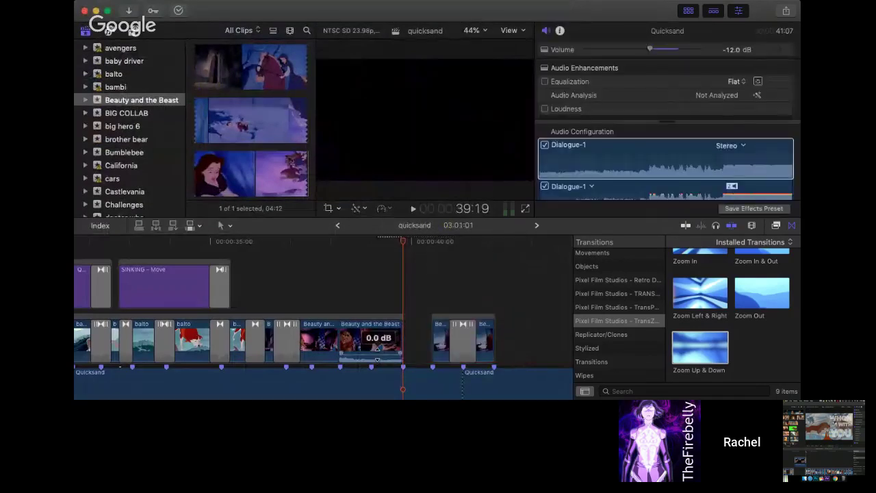
{"action": "left_click", "coordinate": [336, 244]}
{"action": "key", "text": "space"}
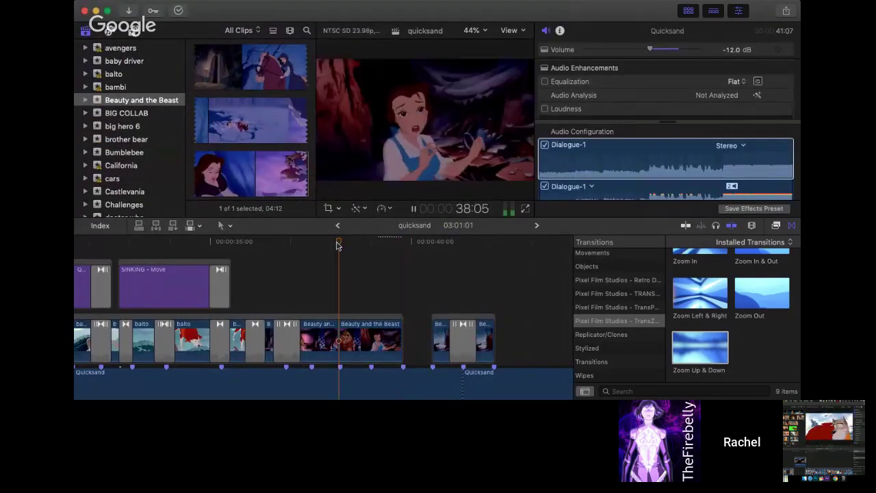
{"action": "key", "text": "space"}
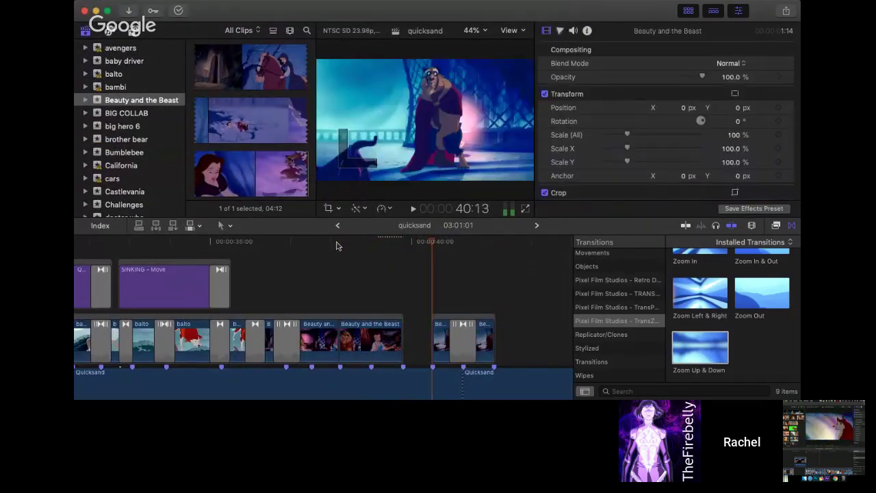
- Replay the join with the graded clip and trim the end of the added clip to the 39:00 marker
{"action": "left_click", "coordinate": [300, 241]}
{"action": "key", "text": "space"}
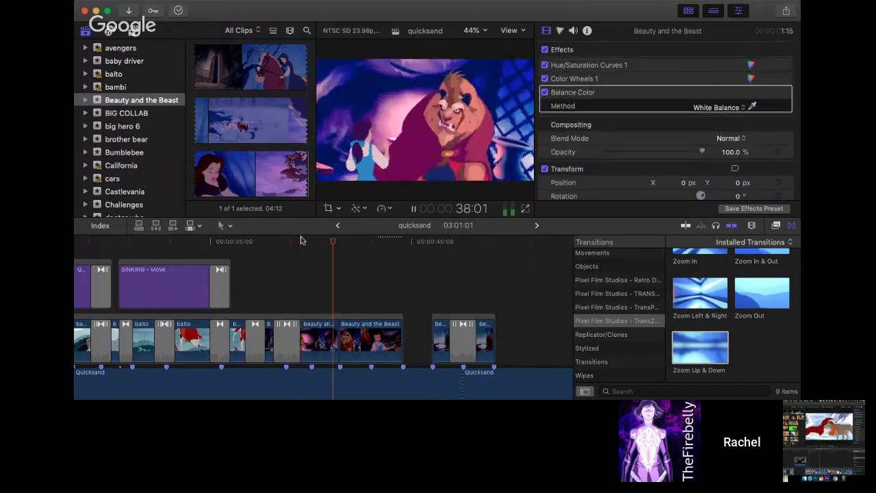
{"action": "left_click", "coordinate": [270, 241]}
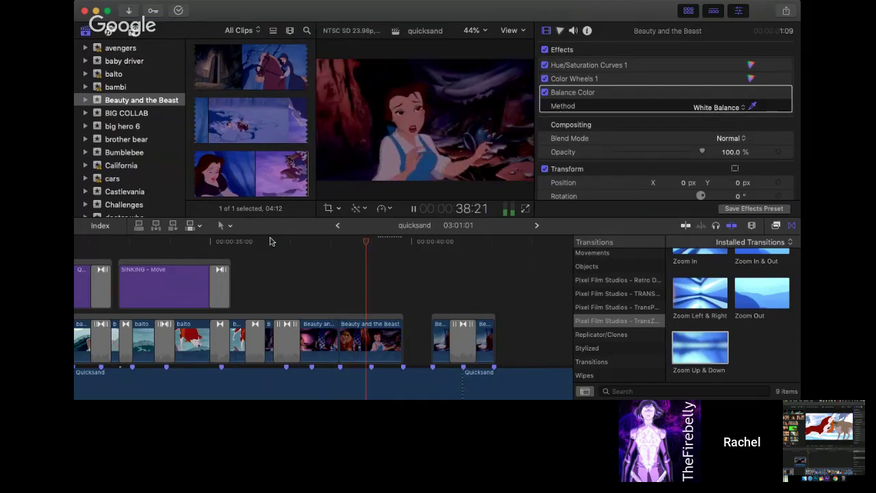
{"action": "key", "text": "space"}
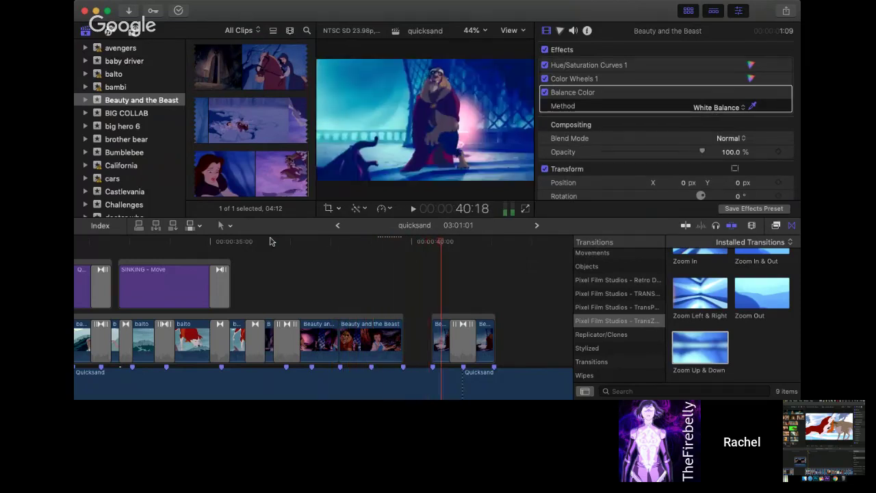
{"action": "left_click_drag", "start_coordinate": [340, 244], "coordinate": [371, 244]}
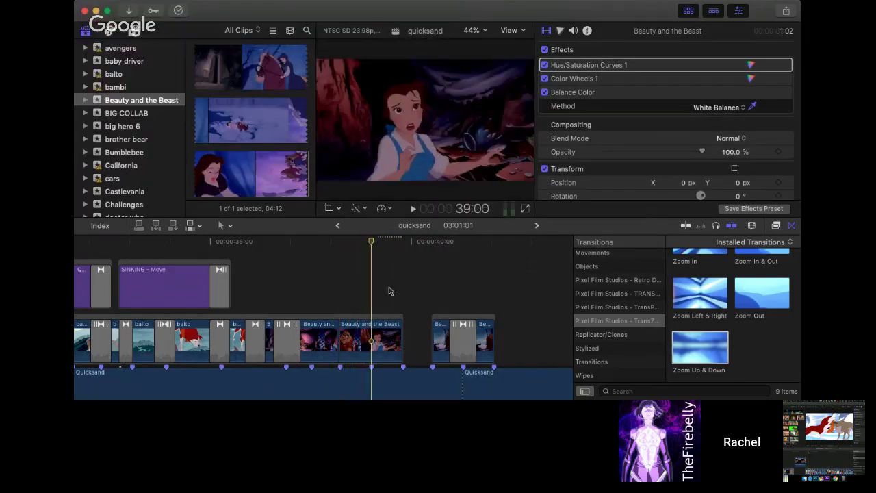
{"action": "left_click_drag", "start_coordinate": [400, 333], "coordinate": [370, 333]}
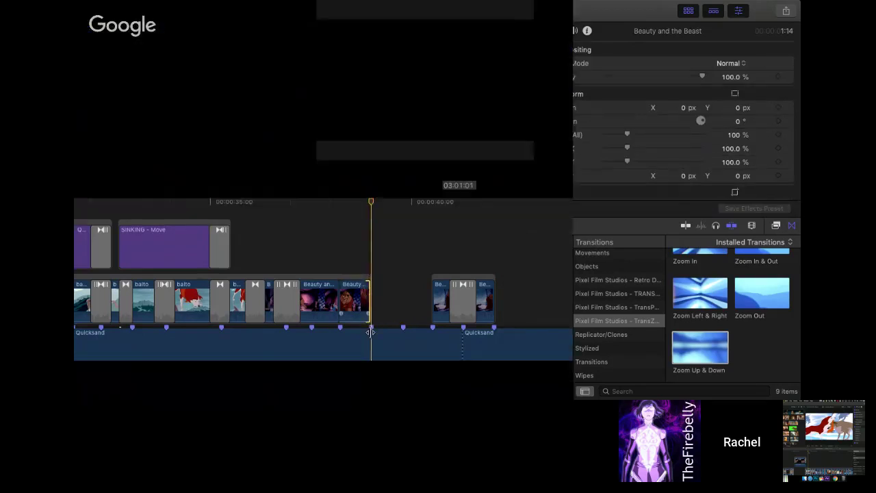
- Play back the cut between the graded clip and the shortened clip to check its timing with the music
{"action": "key", "text": "space"}
{"action": "key", "text": "super+4"}
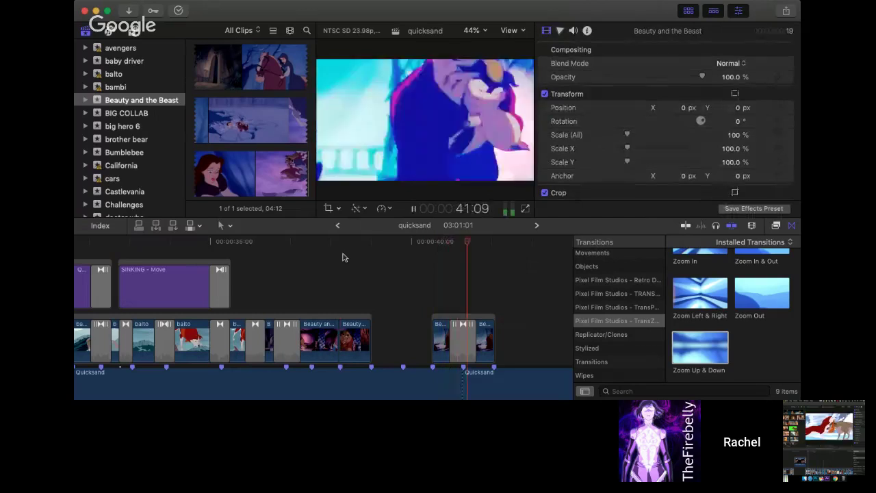
{"action": "left_click", "coordinate": [274, 242]}
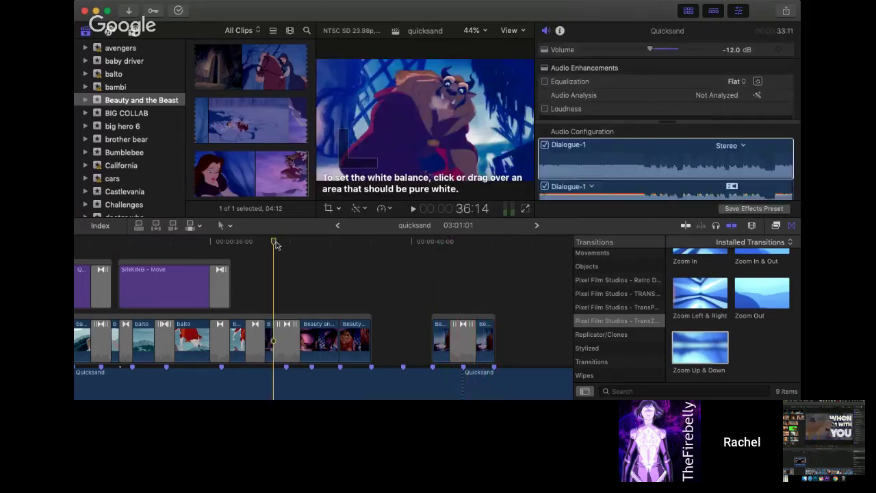
{"action": "left_click", "coordinate": [312, 251]}
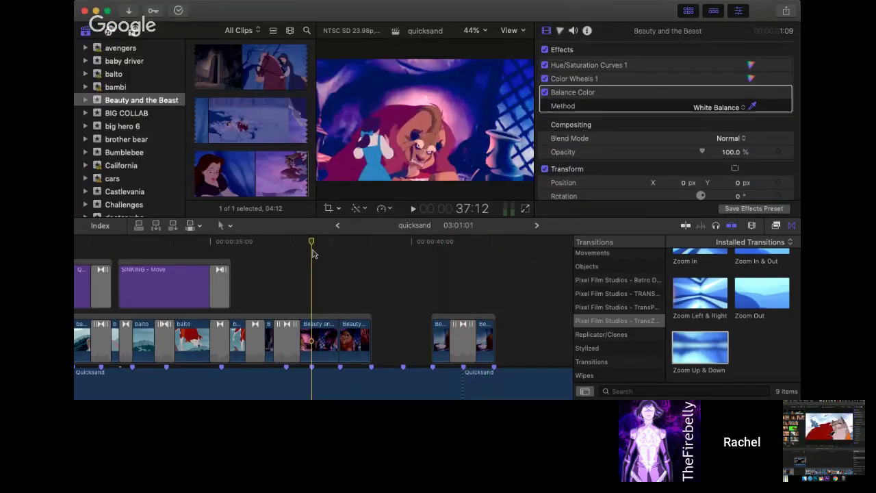
{"action": "key", "text": "space"}
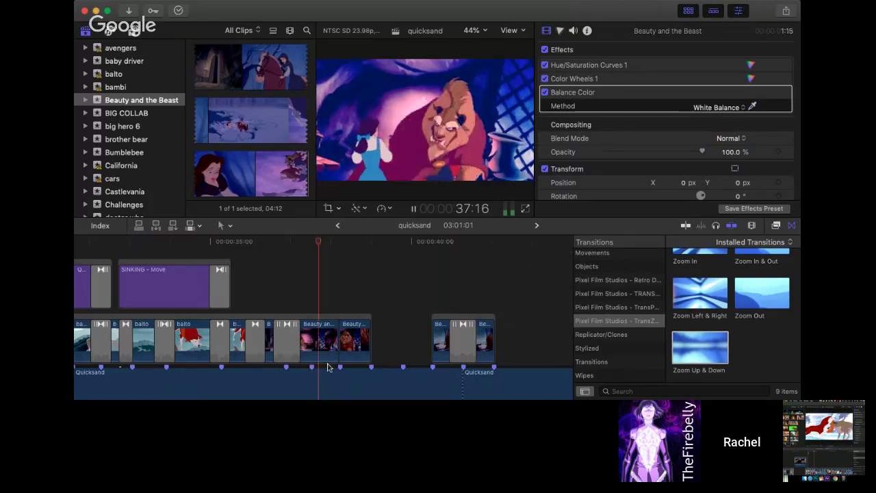
{"action": "left_click", "coordinate": [338, 242]}
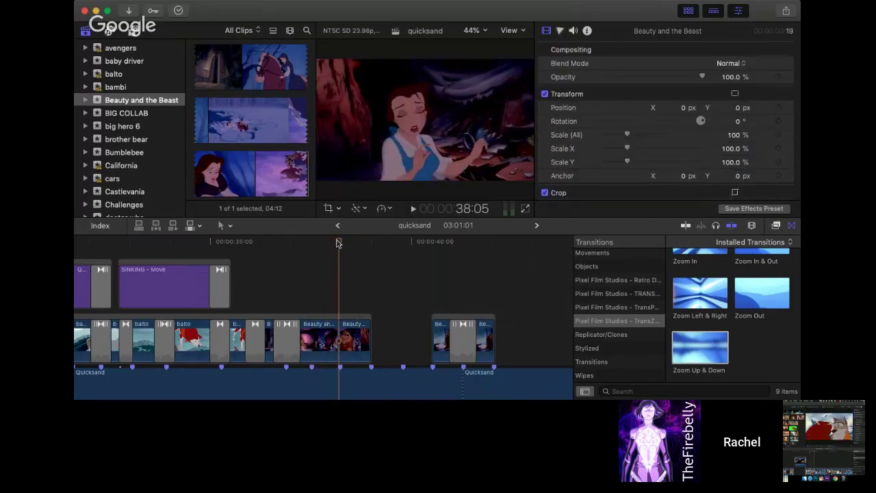
- Trim the last Beauty and the Beast clip before the gap to a length of 18 frames
{"action": "key", "text": "super+equal"}
{"action": "key", "text": "super+equal"}
{"action": "key", "text": "super+equal"}
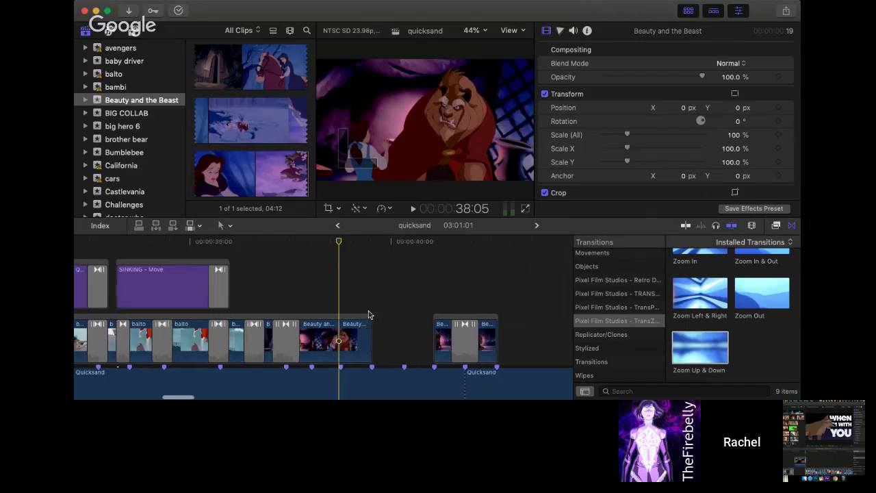
{"action": "left_click_drag", "start_coordinate": [342, 335], "coordinate": [358, 333]}
{"action": "left_click_drag", "start_coordinate": [447, 337], "coordinate": [450, 336]}
{"action": "key", "text": "super+minus"}
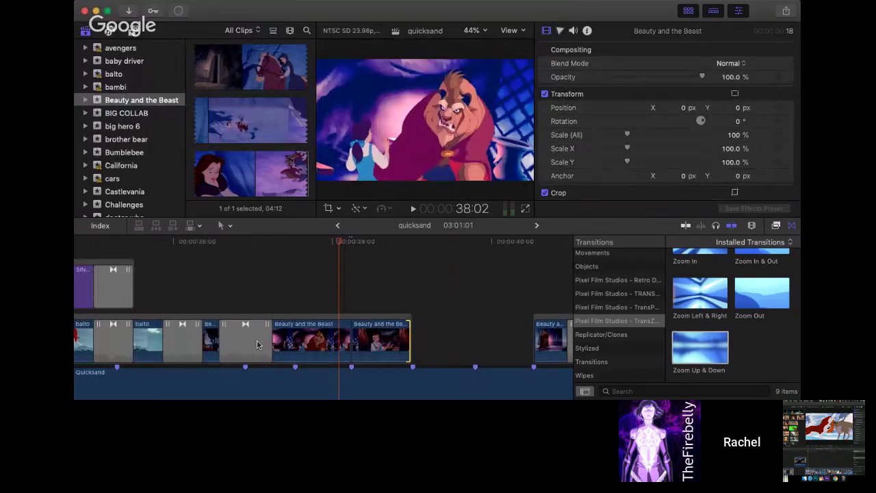
- Copy the FlashFrameX transition onto the cut between the last two Beauty and the Beast clips before the gap and preview it
{"action": "left_click", "coordinate": [259, 342]}
{"action": "left_click", "coordinate": [353, 340]}
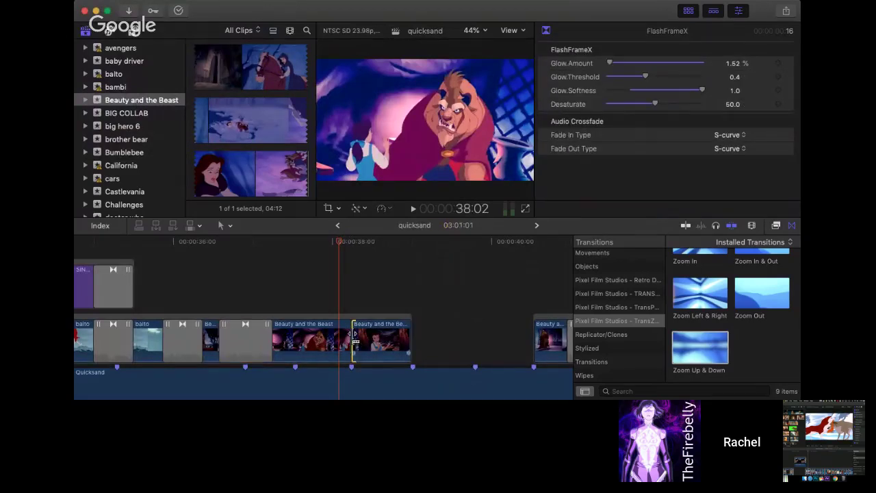
{"action": "left_click", "coordinate": [357, 295]}
{"action": "key", "text": "space"}
{"action": "key", "text": "space"}
- Copy the Hue/Saturation Curves, Color Wheels and Balance Color effects from an earlier Beauty and the Beast clip onto the new Belle clip
{"action": "left_click", "coordinate": [311, 344]}
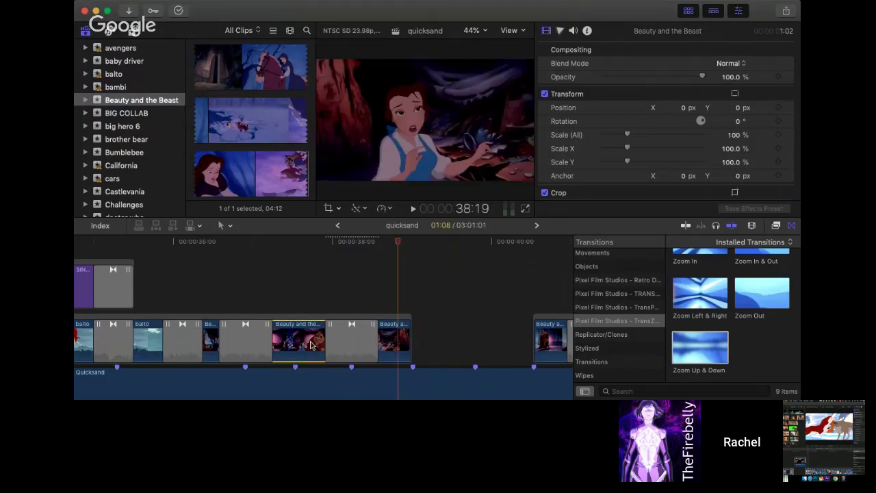
{"action": "left_click", "coordinate": [385, 345]}
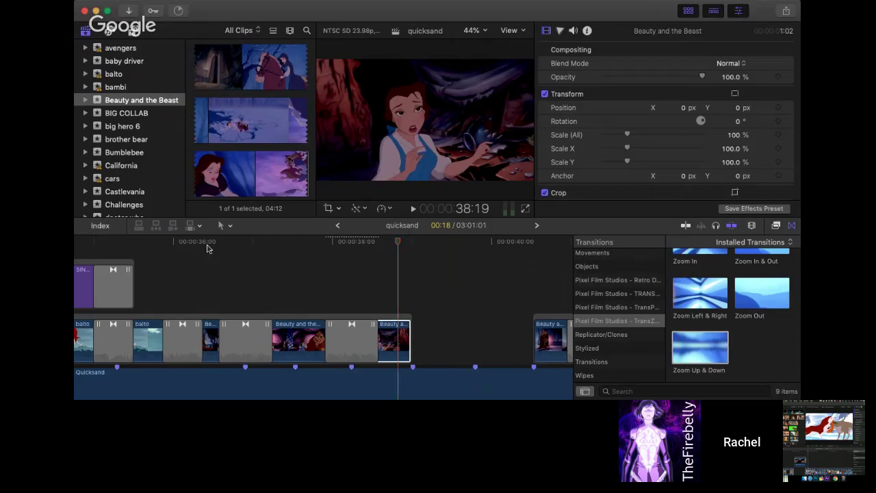
{"action": "left_click", "coordinate": [210, 242]}
{"action": "left_click", "coordinate": [214, 341]}
{"action": "left_click", "coordinate": [386, 335]}
{"action": "left_click", "coordinate": [392, 250]}
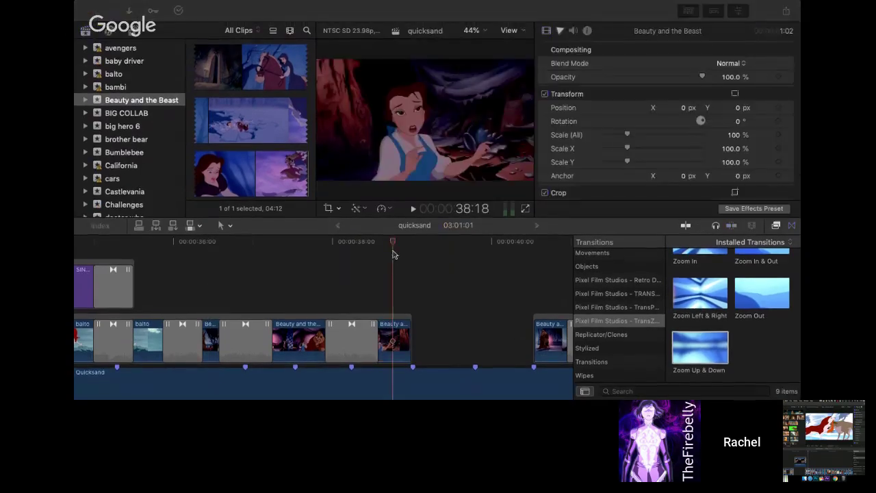
{"action": "left_click", "coordinate": [400, 334]}
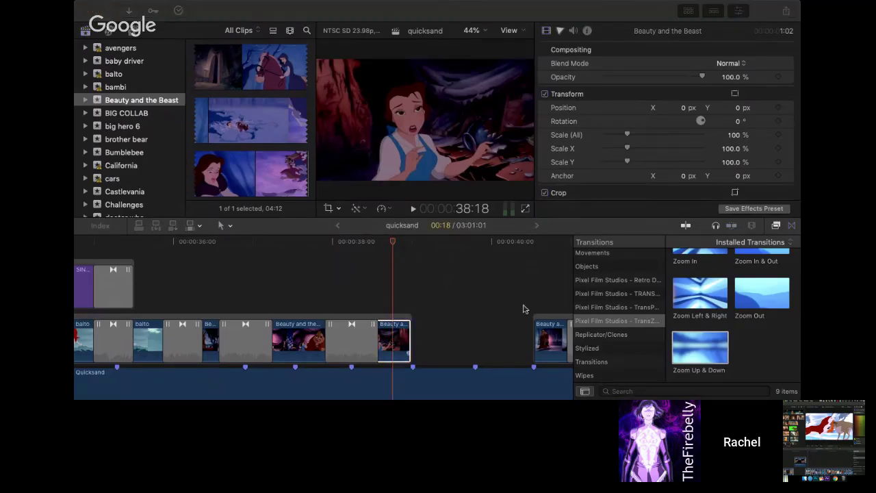
{"action": "left_click", "coordinate": [395, 337]}
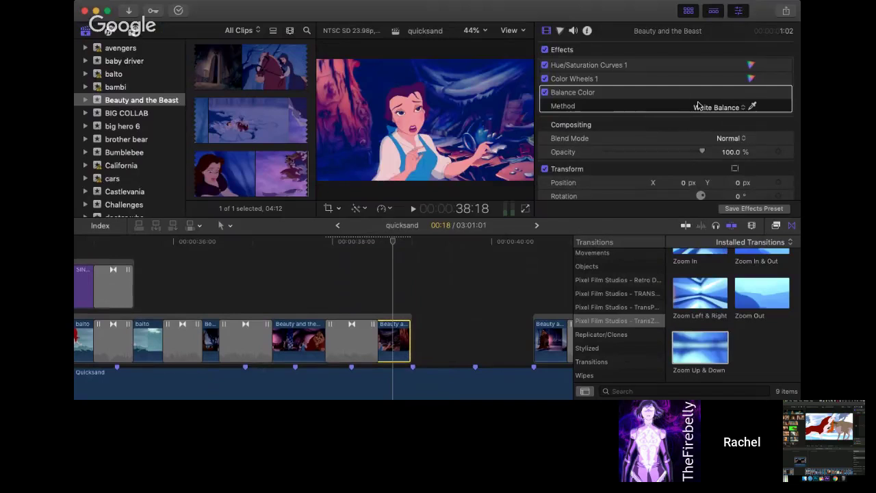
- Resample the white balance of the Belle clip's Balance Color effect and scrub through the result
{"action": "left_click", "coordinate": [753, 107]}
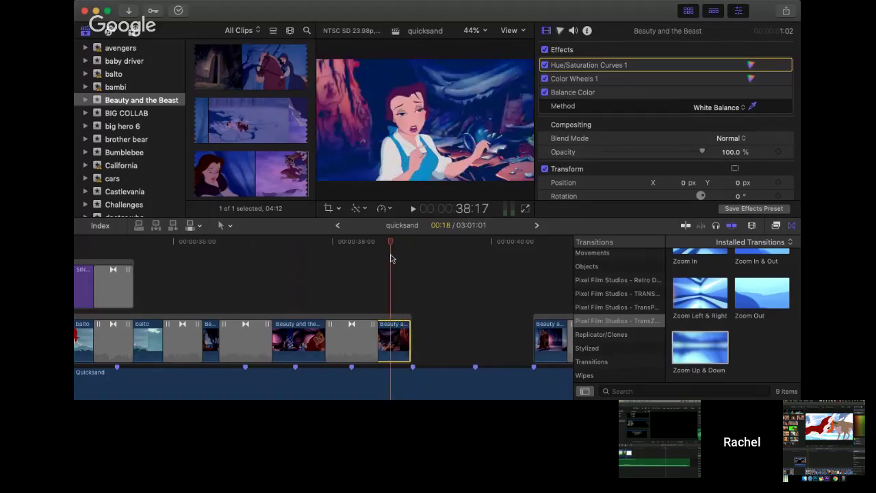
{"action": "left_click", "coordinate": [397, 312]}
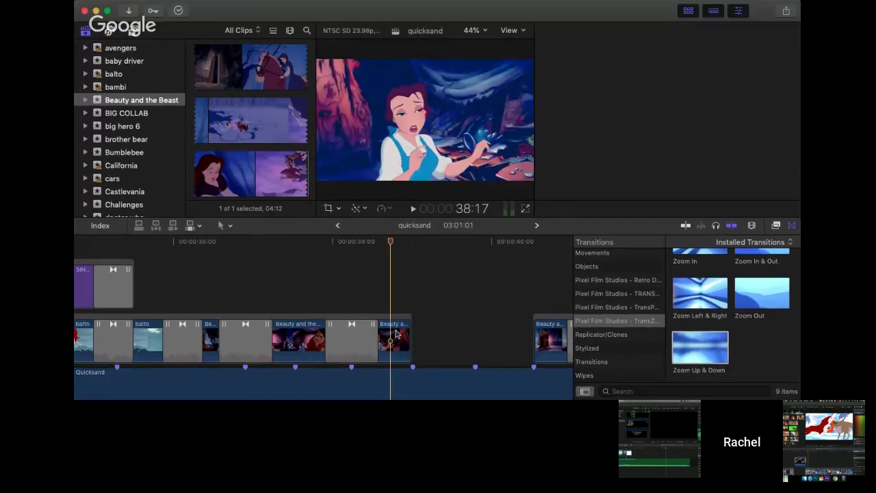
{"action": "left_click", "coordinate": [395, 333]}
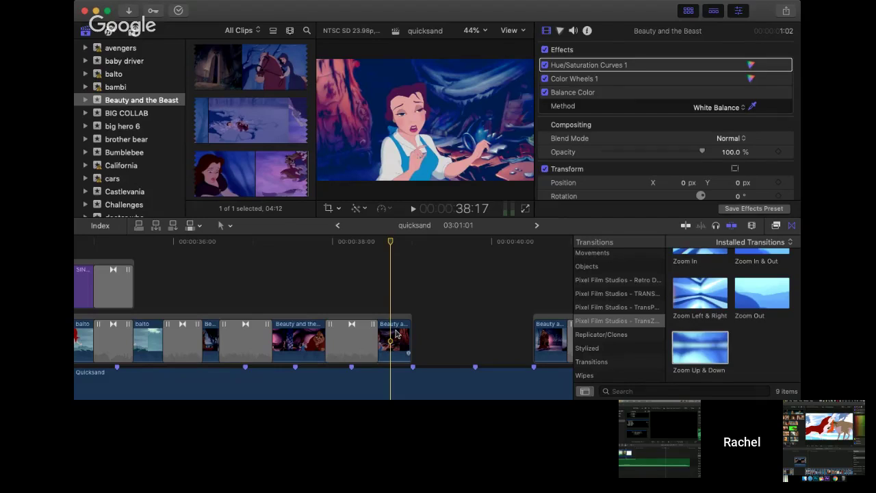
{"action": "left_click_drag", "start_coordinate": [356, 244], "coordinate": [378, 245]}
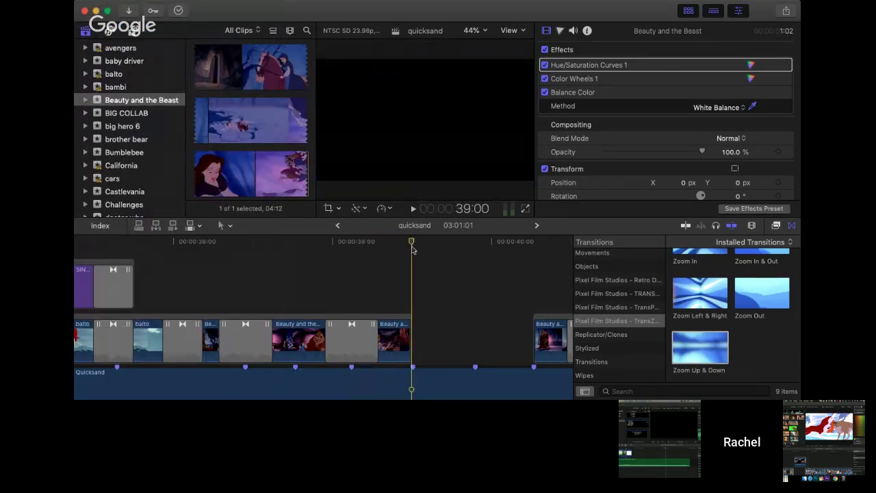
- Keyframe the Belle clip's scale from 100% at 37:22 to a larger size at 39:00
{"action": "left_click", "coordinate": [326, 266]}
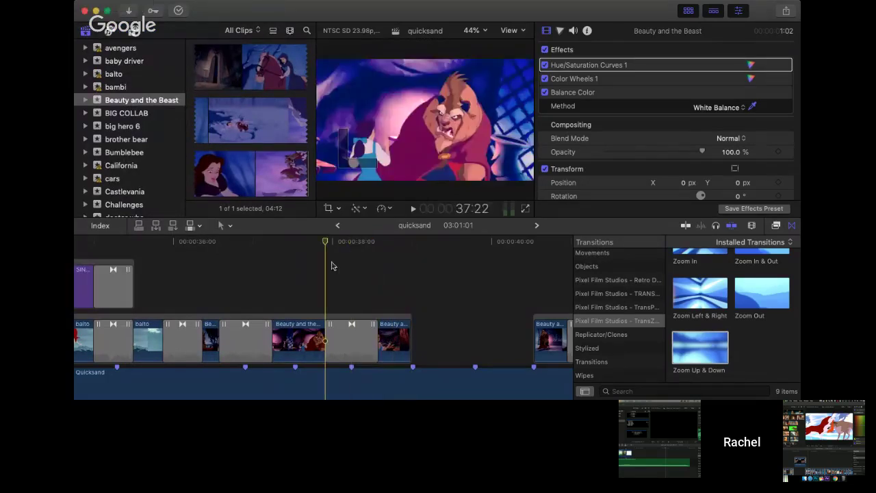
{"action": "left_click", "coordinate": [408, 335]}
{"action": "scroll", "coordinate": [752, 159], "scroll_direction": "down", "scroll_amount": 5}
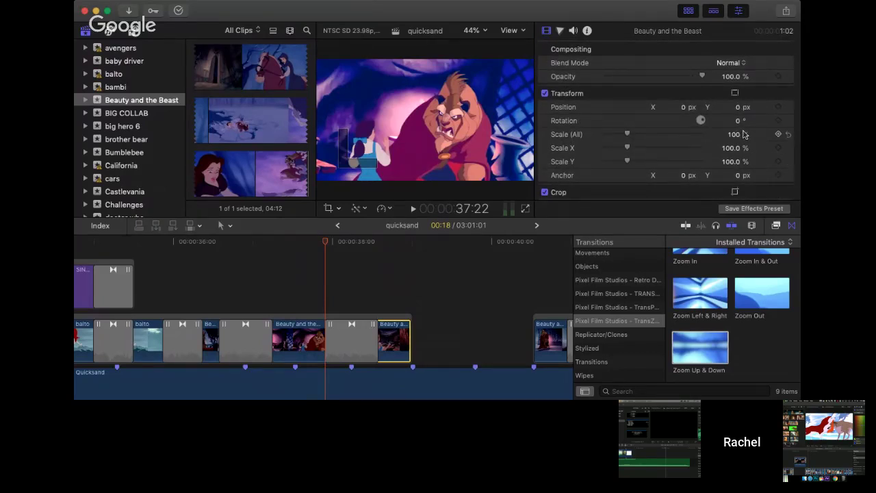
{"action": "left_click", "coordinate": [779, 134]}
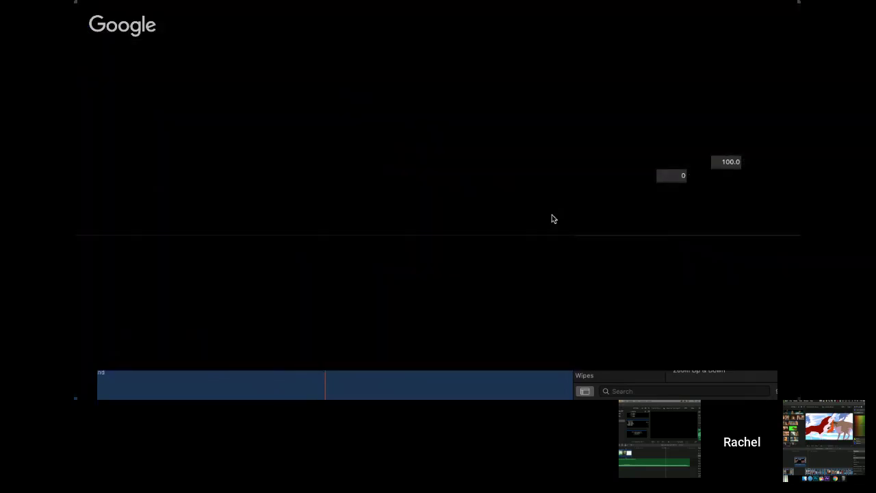
{"action": "left_click_drag", "start_coordinate": [411, 242], "coordinate": [431, 237]}
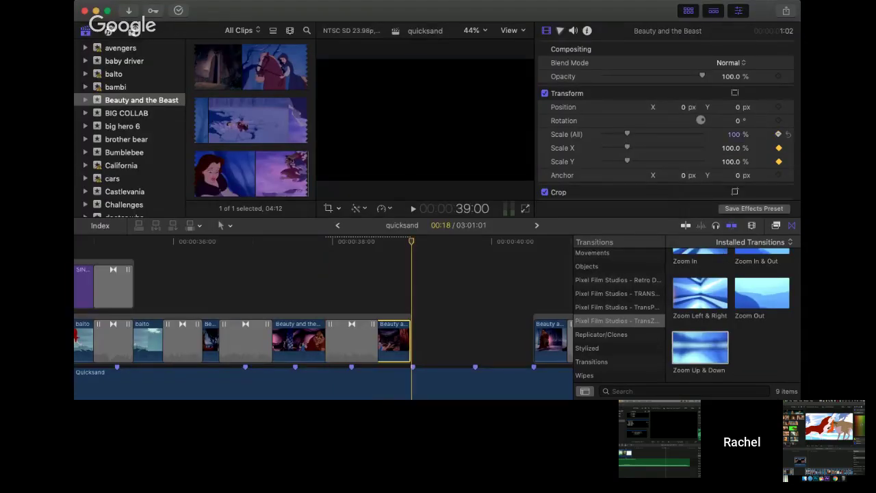
- Play back the Belle clip with its transition and scale animation through to the following clips
{"action": "left_click", "coordinate": [329, 246]}
{"action": "key", "text": "space"}
{"action": "key", "text": "space"}
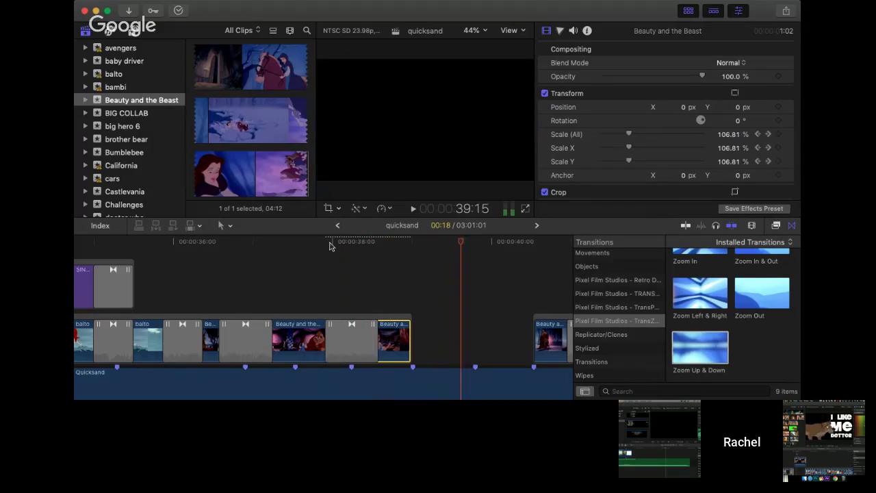
{"action": "left_click", "coordinate": [375, 246]}
{"action": "left_click", "coordinate": [393, 245]}
{"action": "key", "text": "space"}
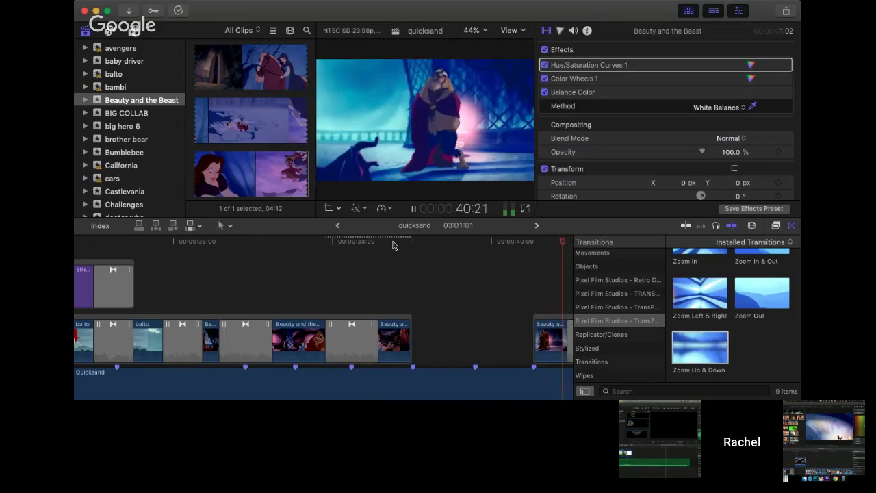
- Play back the edit from the QUICKSAND title through the balto and Beauty and the Beast clips past the last clip
{"action": "scroll", "coordinate": [393, 245], "scroll_direction": "right", "scroll_amount": 10}
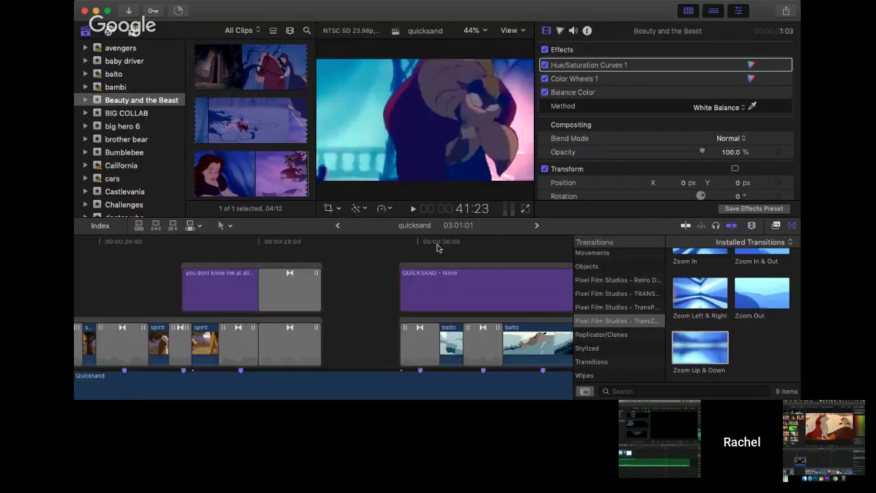
{"action": "scroll", "coordinate": [433, 262], "scroll_direction": "right", "scroll_amount": 5}
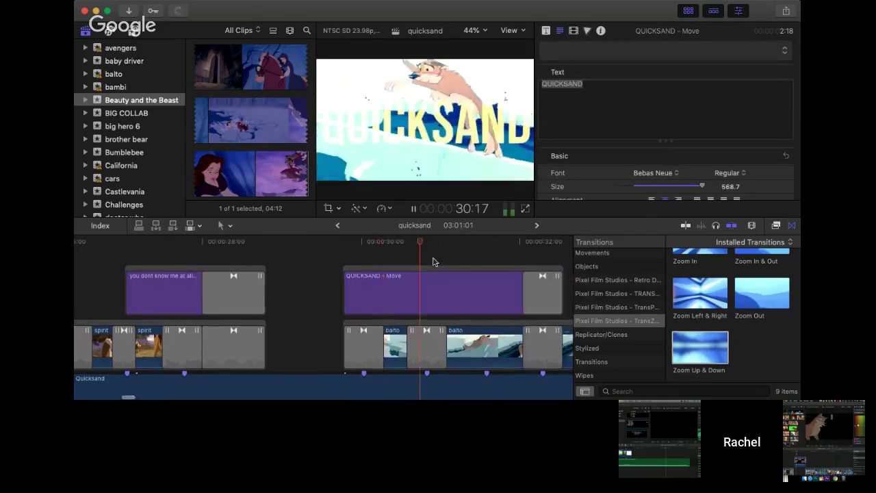
{"action": "scroll", "coordinate": [432, 261], "scroll_direction": "right", "scroll_amount": 5}
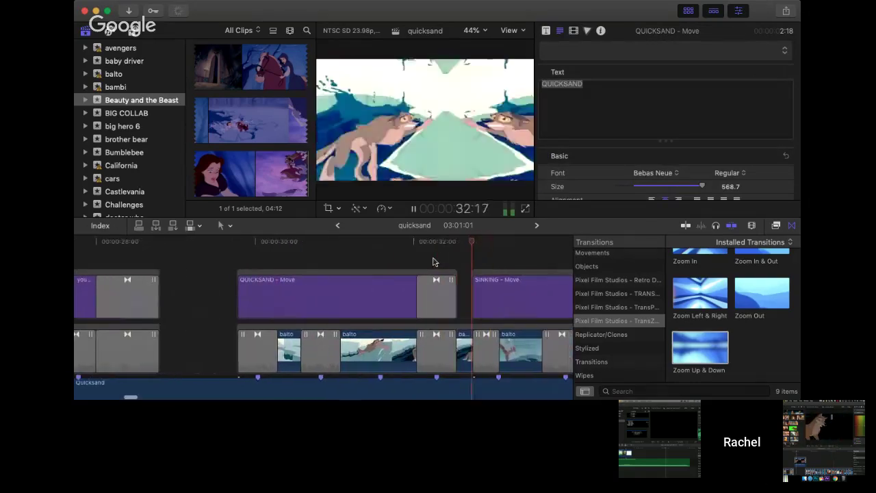
{"action": "scroll", "coordinate": [433, 261], "scroll_direction": "right", "scroll_amount": 6}
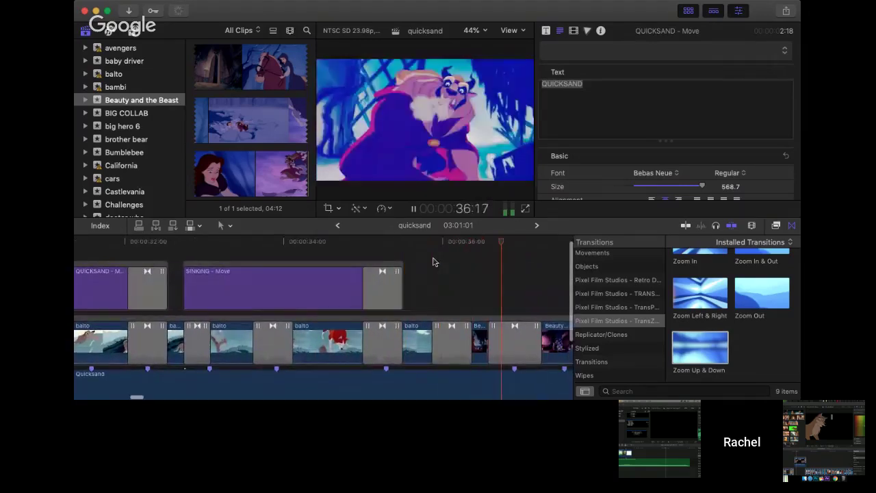
{"action": "scroll", "coordinate": [432, 261], "scroll_direction": "right", "scroll_amount": 3}
{"action": "scroll", "coordinate": [432, 262], "scroll_direction": "right", "scroll_amount": 4}
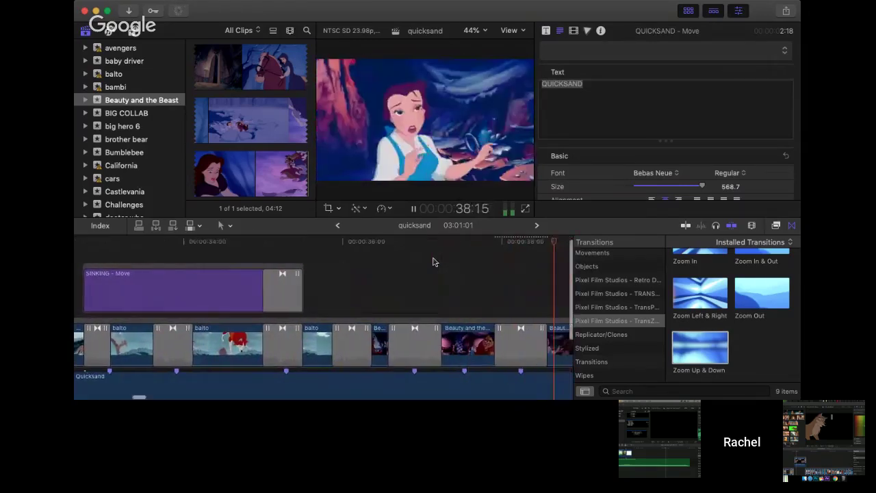
{"action": "scroll", "coordinate": [432, 261], "scroll_direction": "right", "scroll_amount": 4}
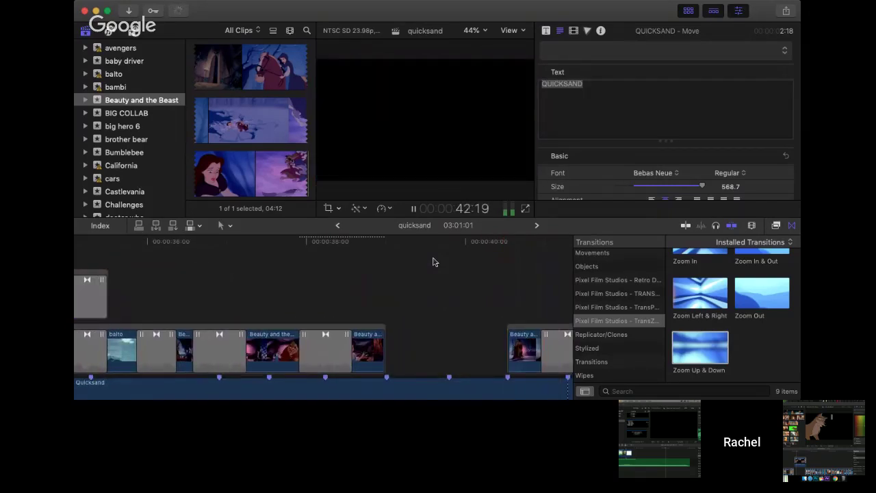
{"action": "key", "text": "space"}
{"action": "scroll", "coordinate": [432, 261], "scroll_direction": "right", "scroll_amount": 5}
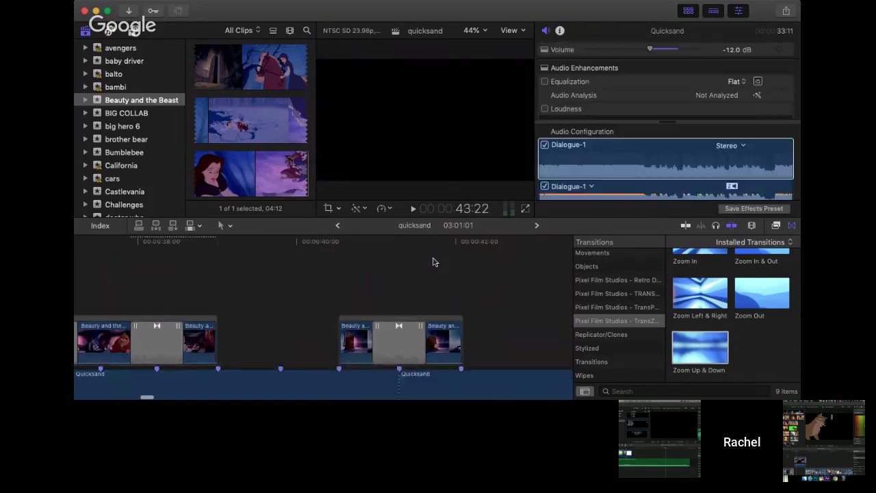
- Check the beat marker at 39:19 in the gap, and play from the Belle clip across the gap through the last clips
{"action": "scroll", "coordinate": [432, 261], "scroll_direction": "left", "scroll_amount": 3}
{"action": "left_click", "coordinate": [376, 245]}
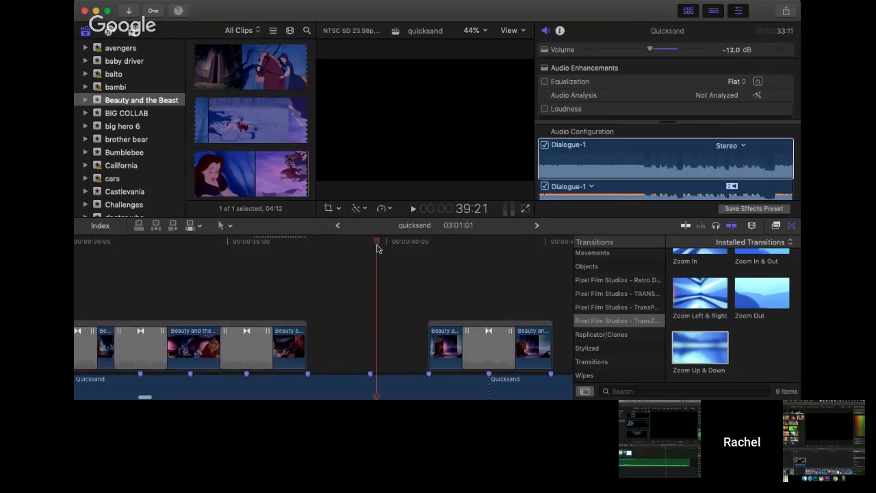
{"action": "key", "text": "Left"}
{"action": "key", "text": "Left"}
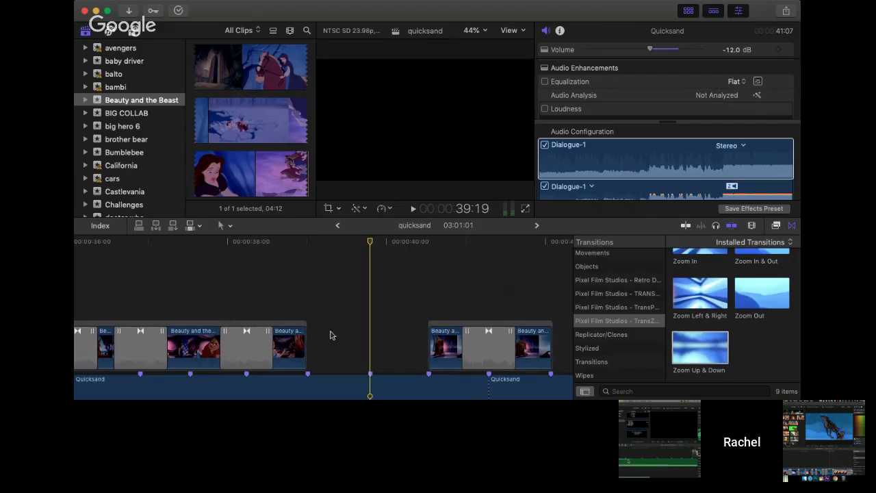
{"action": "left_click_drag", "start_coordinate": [368, 241], "coordinate": [288, 256]}
{"action": "key", "text": "space"}
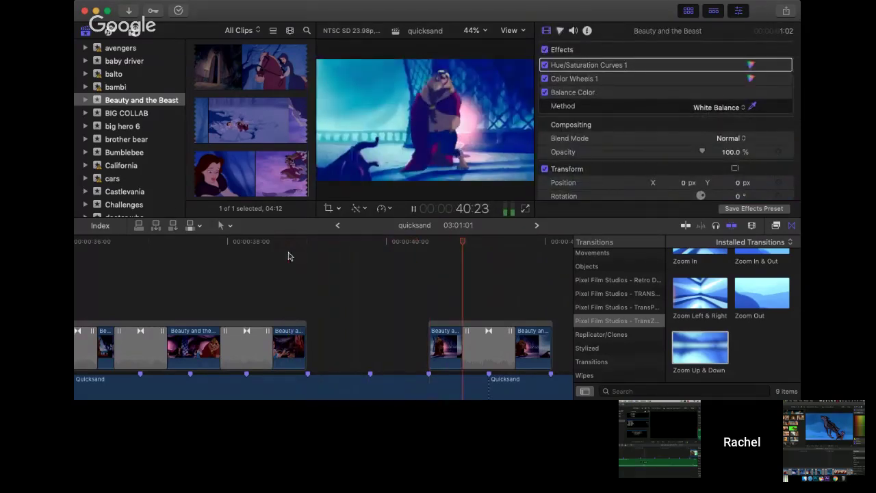
{"action": "key", "text": "space"}
- Select the last Beauty and the Beast clip at 41:21 and show the installed effects
{"action": "scroll", "coordinate": [268, 96], "scroll_direction": "down", "scroll_amount": 5}
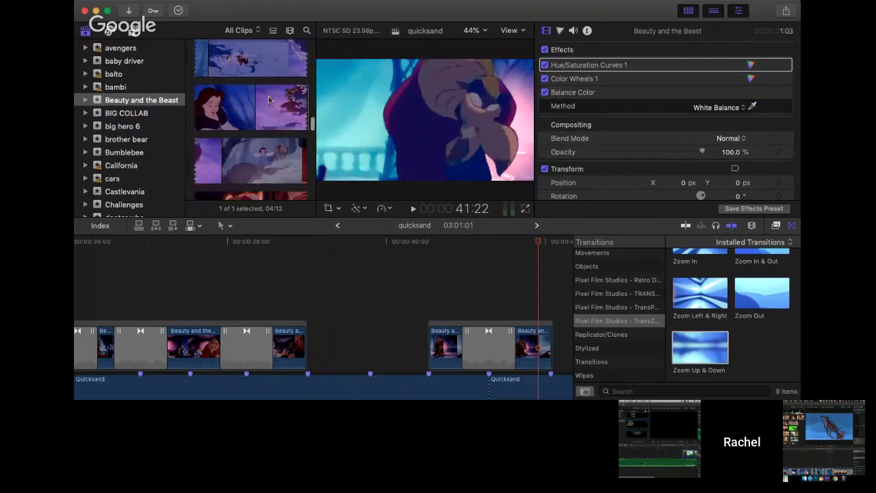
{"action": "scroll", "coordinate": [412, 266], "scroll_direction": "right", "scroll_amount": 3}
{"action": "left_click_drag", "start_coordinate": [363, 243], "coordinate": [446, 253]}
{"action": "left_click", "coordinate": [445, 345]}
{"action": "scroll", "coordinate": [716, 282], "scroll_direction": "up", "scroll_amount": 2}
{"action": "key", "text": "super+5"}
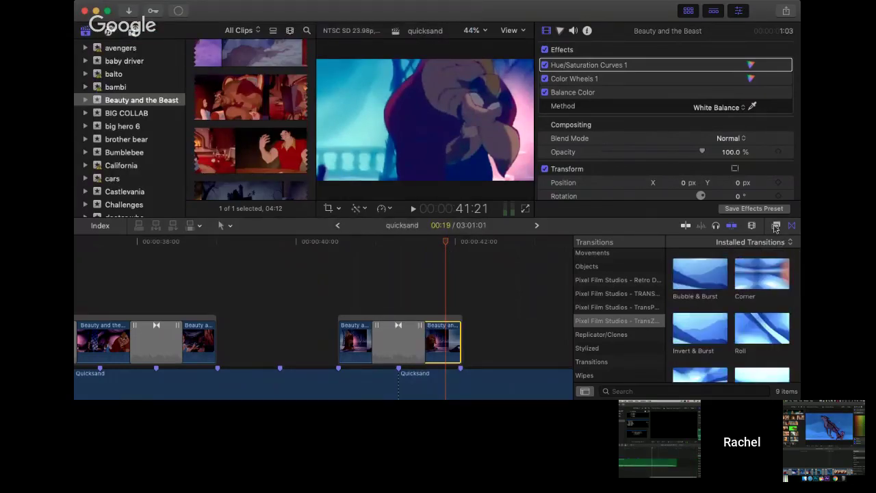
- Look through the video effect categories, including Blur and the full list, for an effect to clean up the selected clip
{"action": "scroll", "coordinate": [642, 301], "scroll_direction": "up", "scroll_amount": 5}
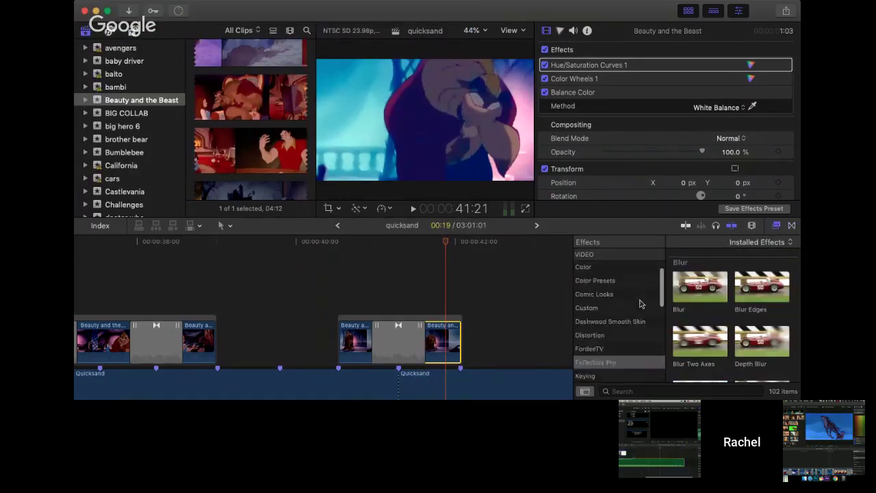
{"action": "scroll", "coordinate": [620, 340], "scroll_direction": "down", "scroll_amount": 3}
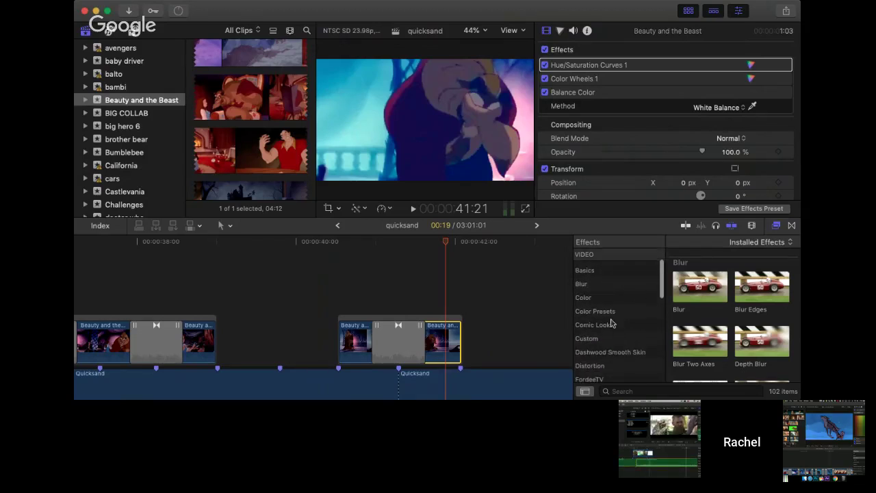
{"action": "scroll", "coordinate": [628, 320], "scroll_direction": "down", "scroll_amount": 5}
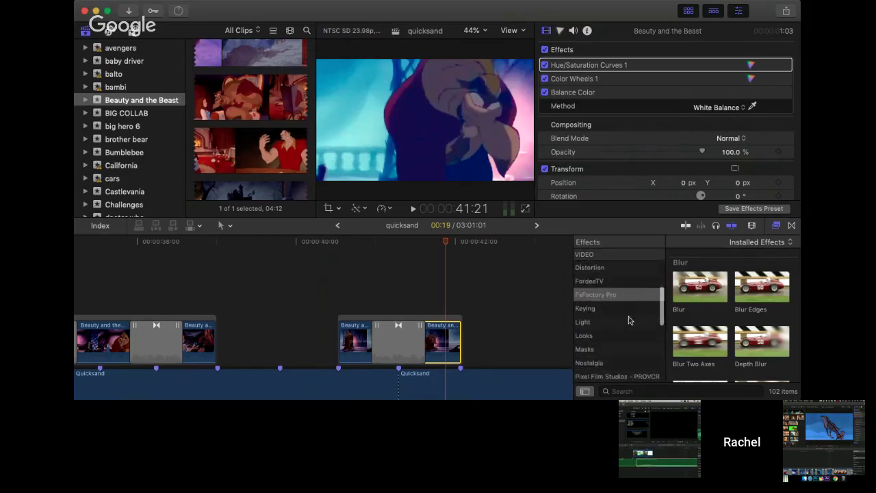
{"action": "scroll", "coordinate": [626, 318], "scroll_direction": "up", "scroll_amount": 5}
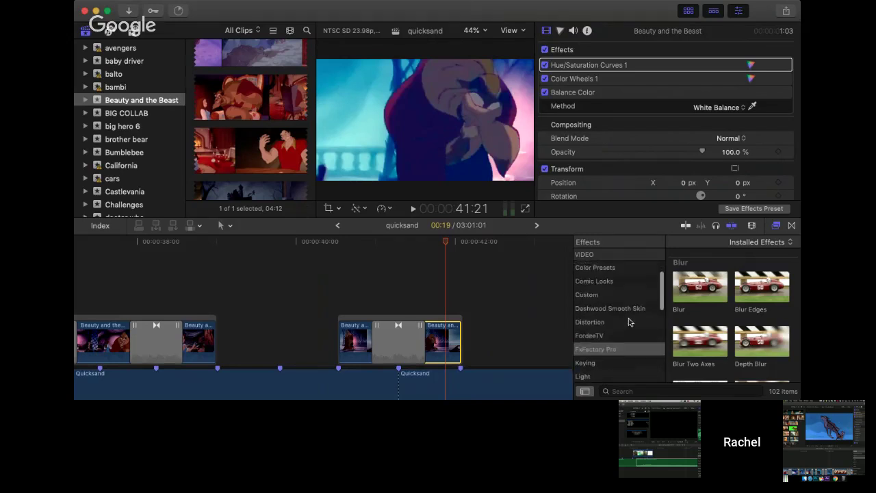
{"action": "left_click", "coordinate": [600, 292]}
{"action": "scroll", "coordinate": [749, 334], "scroll_direction": "down", "scroll_amount": 1}
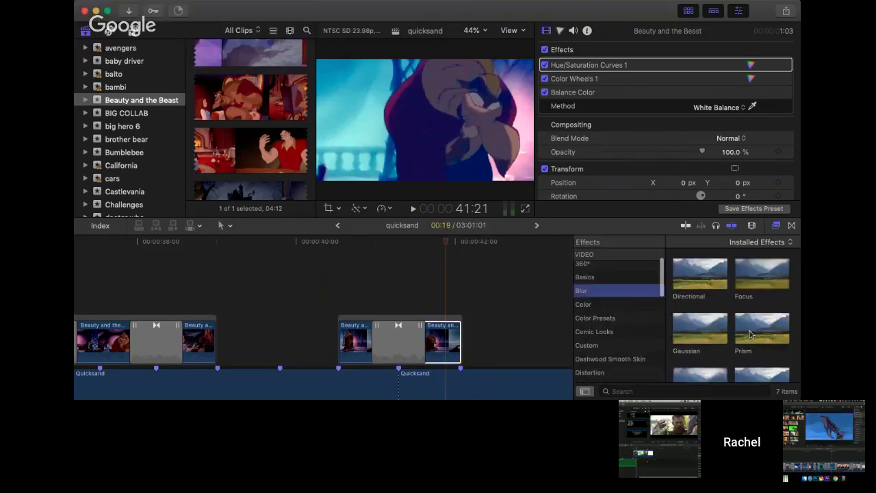
{"action": "scroll", "coordinate": [749, 334], "scroll_direction": "down", "scroll_amount": 2}
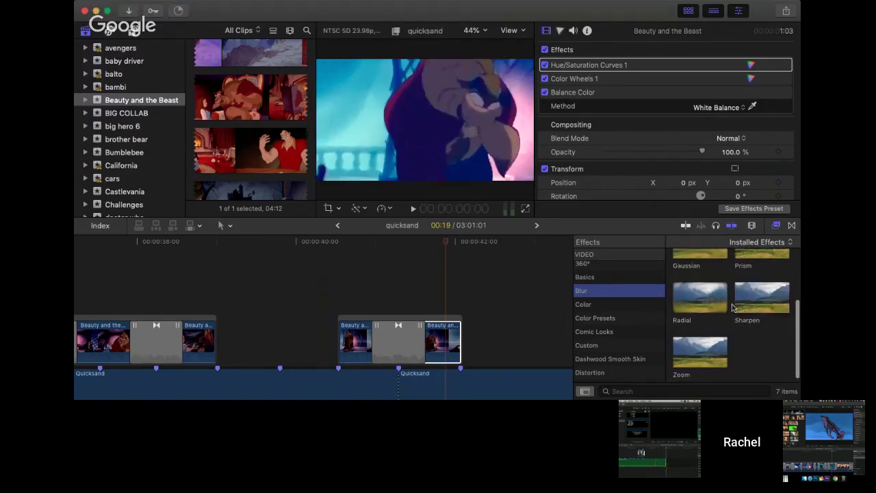
{"action": "scroll", "coordinate": [739, 308], "scroll_direction": "up", "scroll_amount": 3}
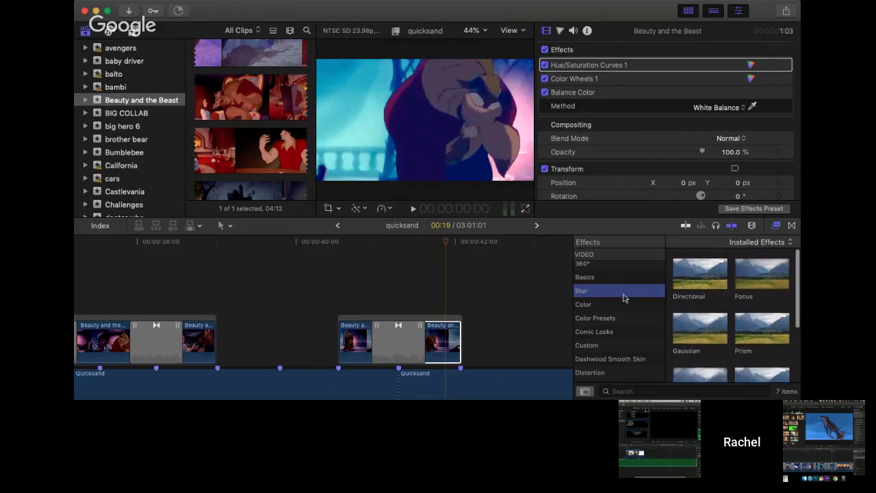
{"action": "scroll", "coordinate": [621, 298], "scroll_direction": "up", "scroll_amount": 3}
{"action": "left_click", "coordinate": [605, 283]}
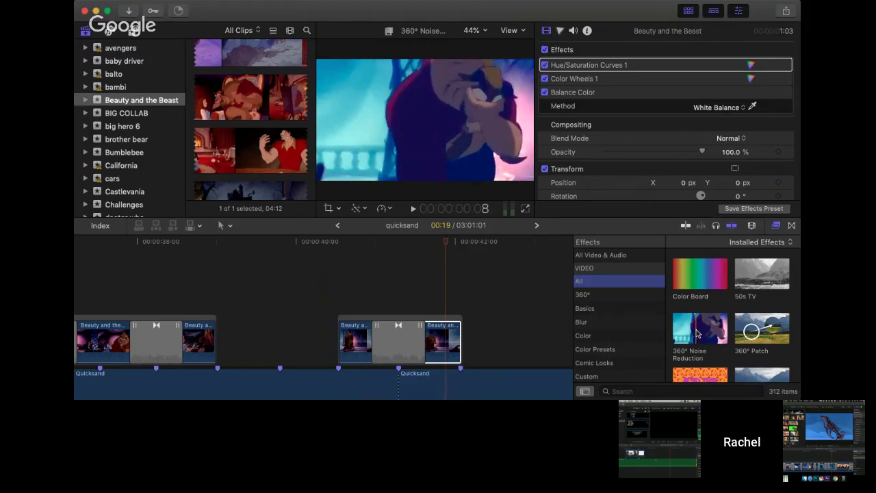
- Try 360° Noise Reduction on the last Beauty and the Beast clip with Amount High and Sharpness Medium
{"action": "left_click", "coordinate": [702, 334]}
{"action": "left_click_drag", "start_coordinate": [559, 322], "coordinate": [445, 348]}
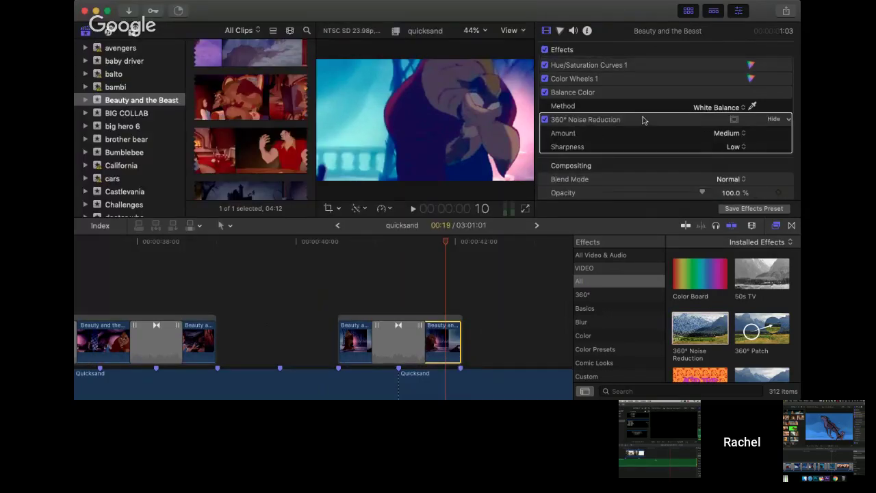
{"action": "scroll", "coordinate": [752, 283], "scroll_direction": "down", "scroll_amount": 5}
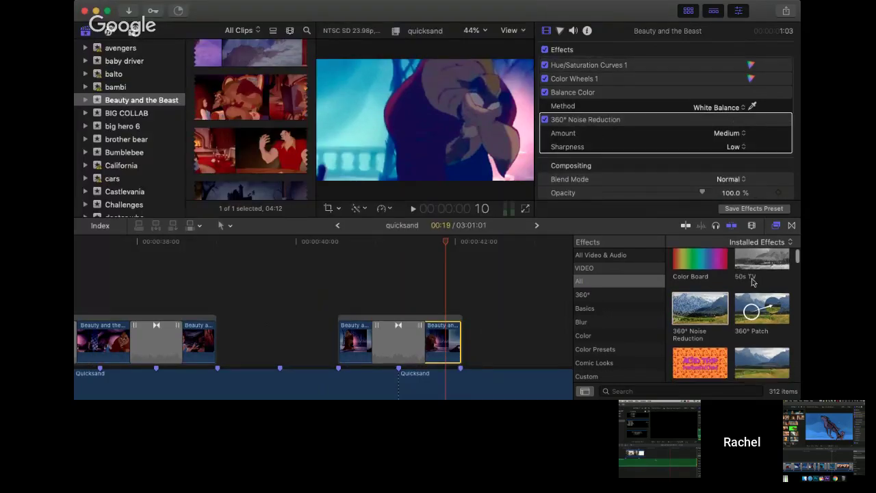
{"action": "scroll", "coordinate": [752, 283], "scroll_direction": "up", "scroll_amount": 5}
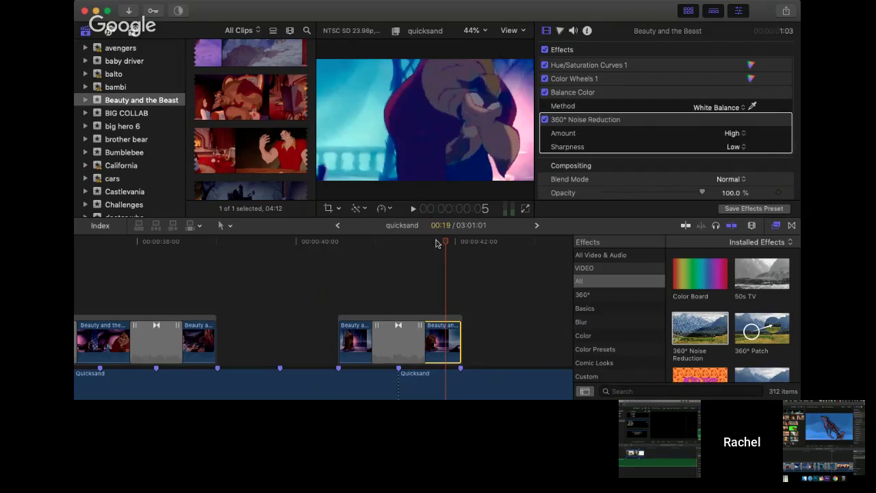
{"action": "left_click", "coordinate": [735, 146]}
{"action": "left_click", "coordinate": [739, 159]}
- Check the clip between 41:15 and 41:20 with 360° Noise Reduction placed first among its effects, and remove that effect
{"action": "key", "text": "space"}
{"action": "left_click", "coordinate": [437, 277]}
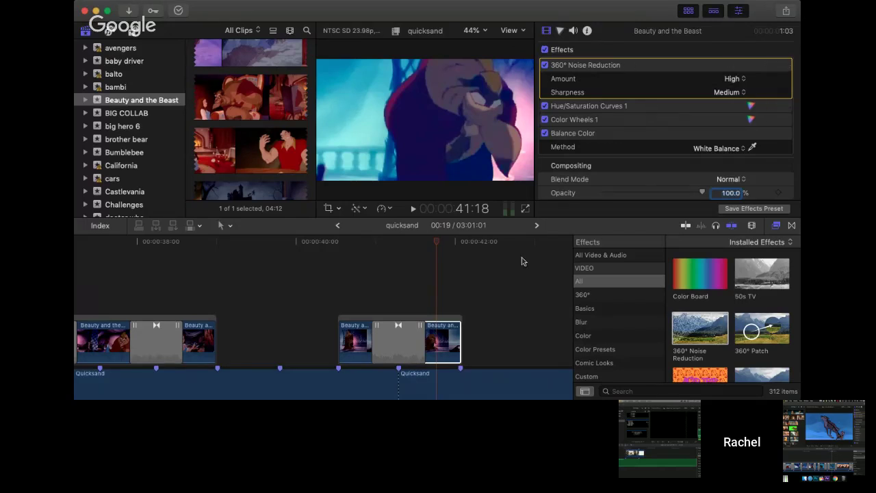
{"action": "left_click", "coordinate": [435, 244]}
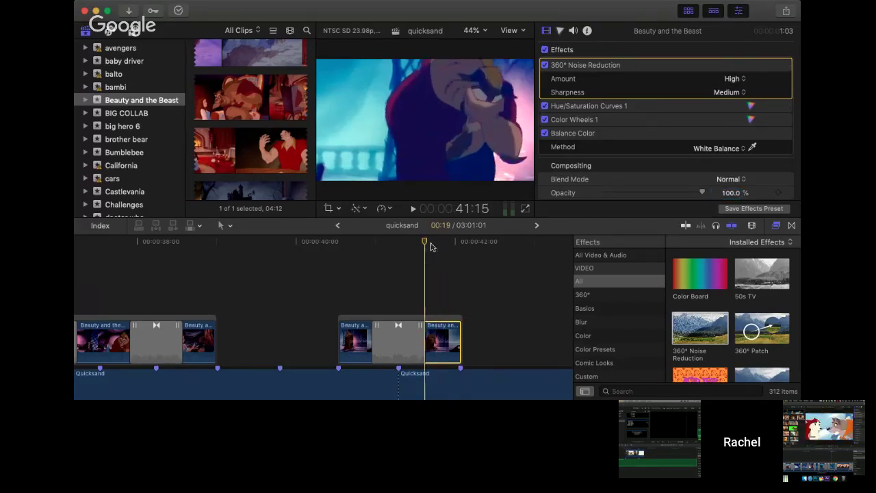
{"action": "left_click", "coordinate": [441, 243]}
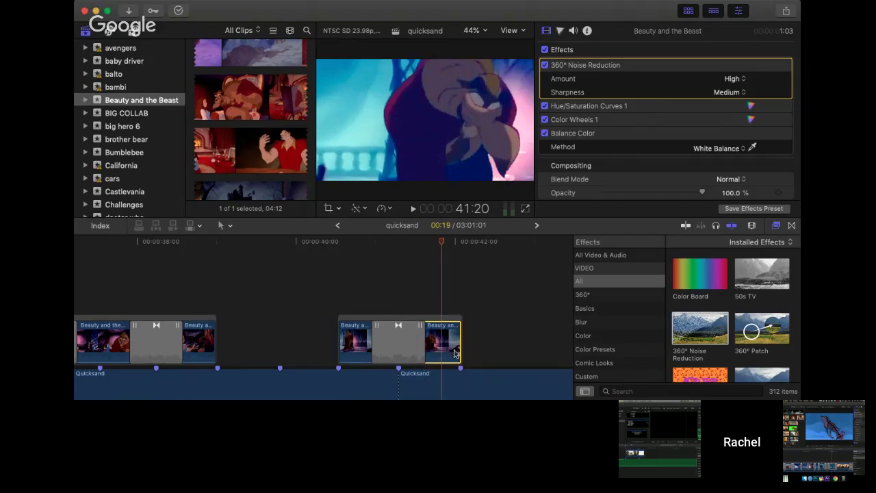
{"action": "left_click", "coordinate": [665, 70]}
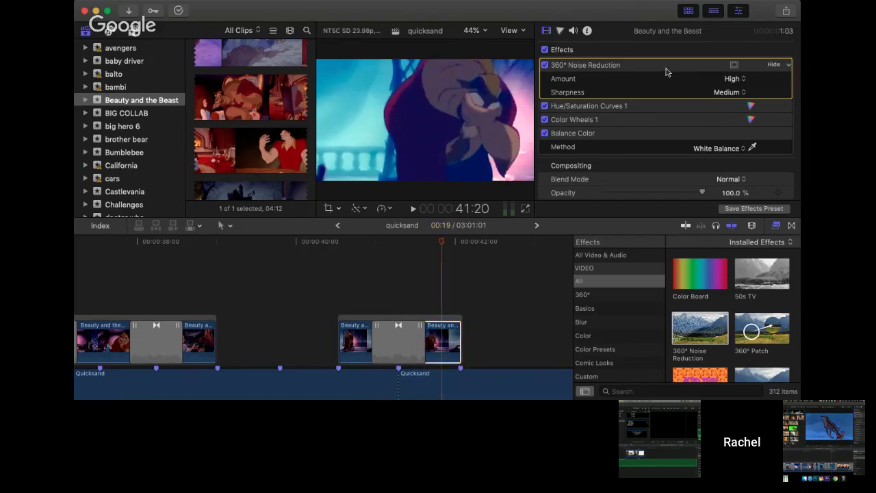
{"action": "key", "text": "Delete"}
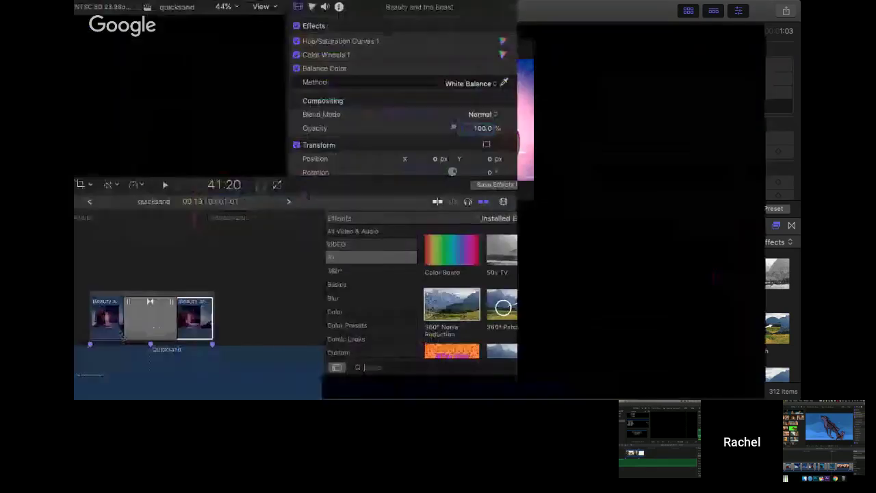
- Search the effects for "noise" and apply Noise Reduction to the last clip with Amount High and Sharpness Very Low
{"action": "left_click", "coordinate": [615, 390]}
{"action": "type", "text": "noise"}
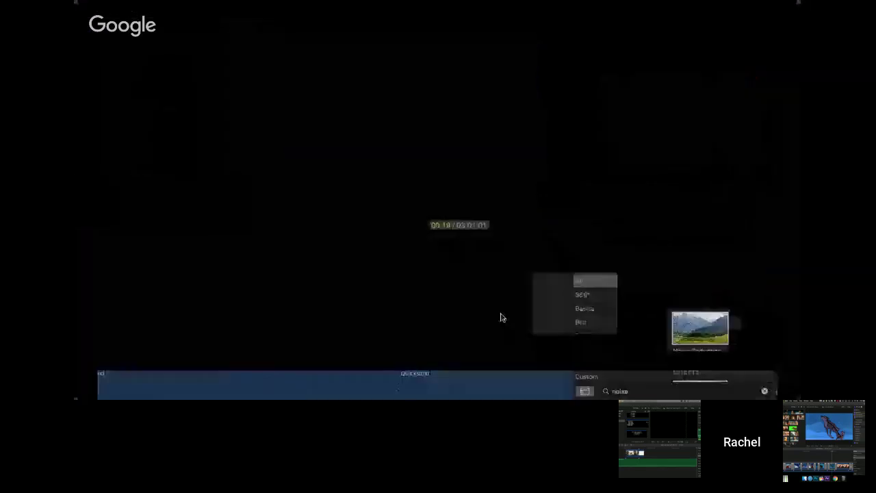
{"action": "left_click_drag", "start_coordinate": [500, 318], "coordinate": [444, 342]}
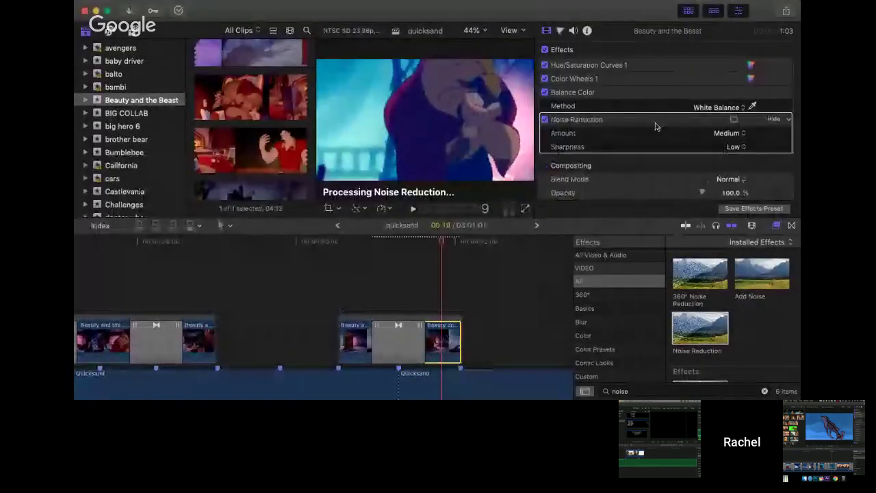
{"action": "left_click", "coordinate": [744, 150]}
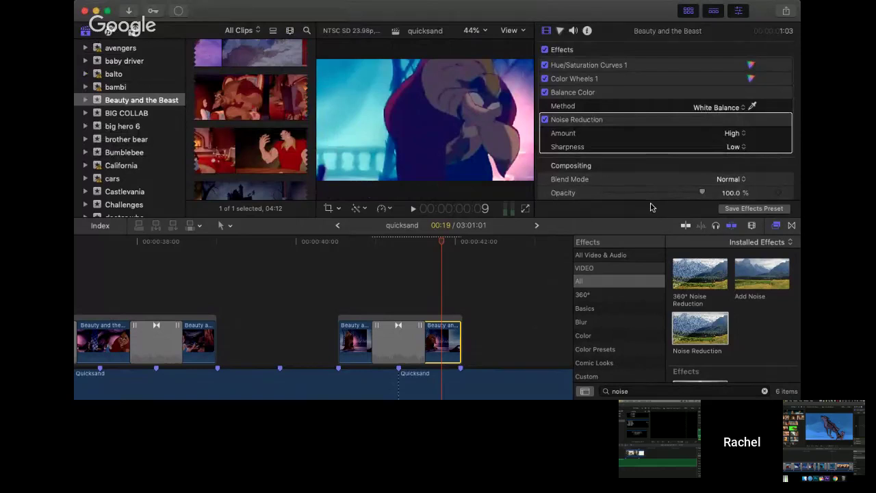
{"action": "left_click", "coordinate": [742, 149]}
{"action": "left_click", "coordinate": [739, 141]}
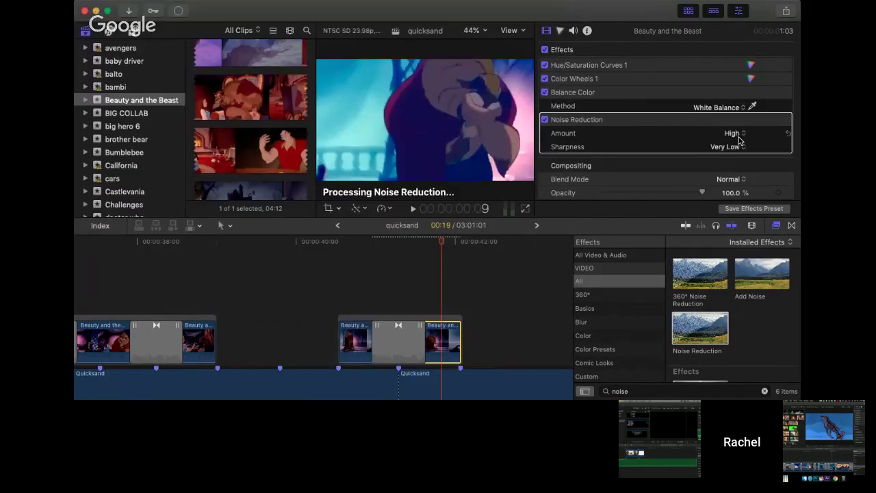
- Compare the clip with Noise Reduction disabled and enabled, and set its Amount to Maximum
{"action": "left_click", "coordinate": [545, 119]}
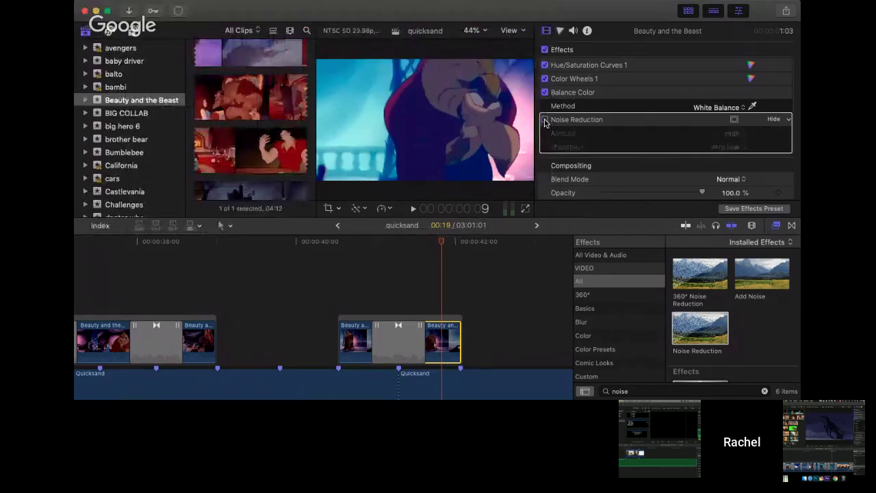
{"action": "left_click", "coordinate": [544, 119]}
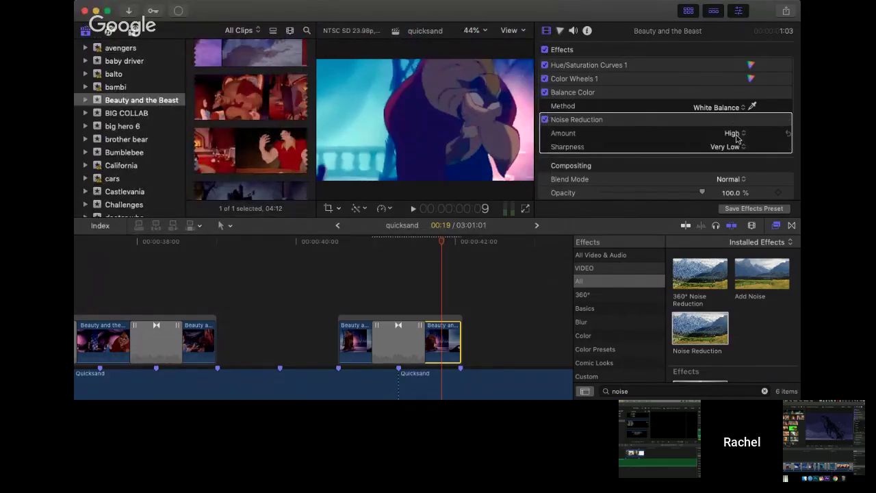
{"action": "left_click", "coordinate": [734, 132]}
{"action": "left_click", "coordinate": [698, 162]}
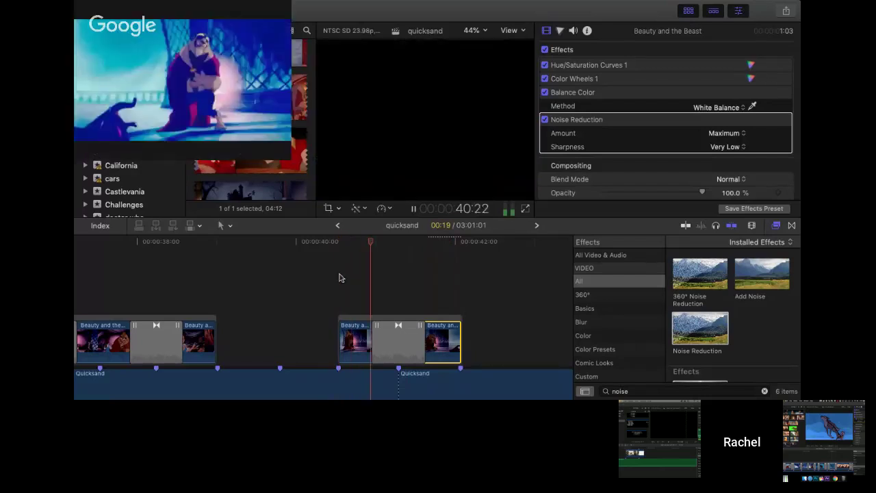
- Play back the last Beauty and the Beast clips to check how the noise reduction looks in the sequence
{"action": "key", "text": "space"}
{"action": "scroll", "coordinate": [338, 278], "scroll_direction": "left", "scroll_amount": 5}
{"action": "scroll", "coordinate": [339, 278], "scroll_direction": "left", "scroll_amount": 1}
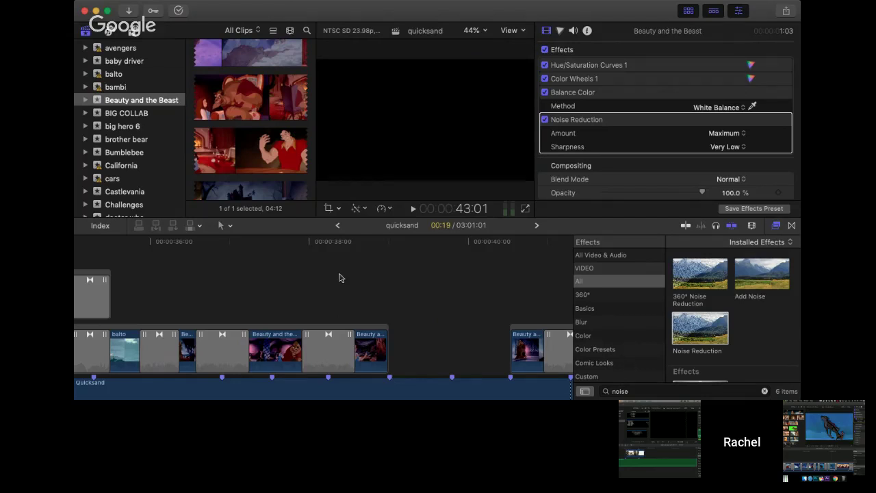
{"action": "left_click", "coordinate": [387, 239]}
{"action": "key", "text": "space"}
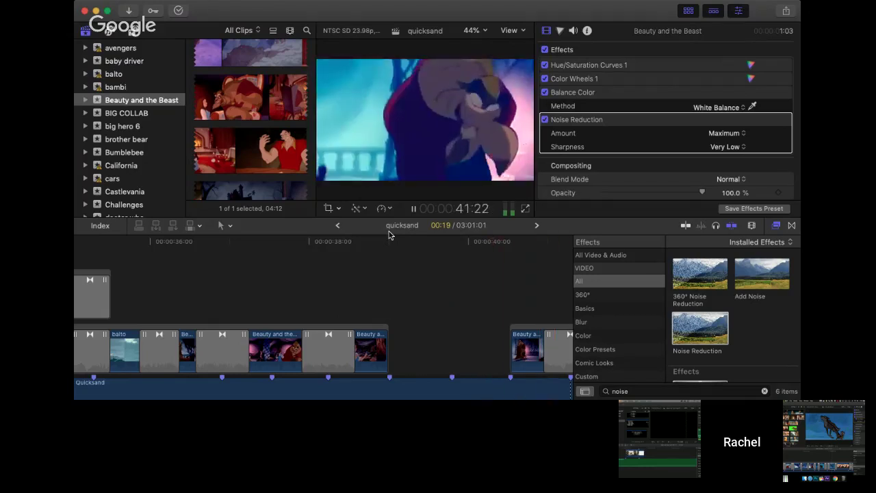
{"action": "key", "text": "space"}
- Find the shot of the Beast startling Belle in the Beauty and the Beast footage and insert a 02:17 range of it at 39:00
{"action": "scroll", "coordinate": [346, 297], "scroll_direction": "left", "scroll_amount": 5}
{"action": "scroll", "coordinate": [297, 149], "scroll_direction": "up", "scroll_amount": 2}
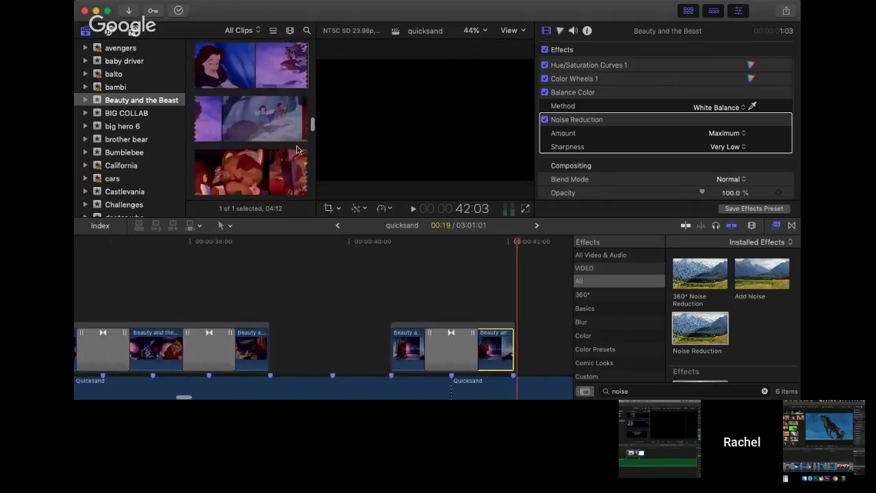
{"action": "scroll", "coordinate": [297, 149], "scroll_direction": "down", "scroll_amount": 2}
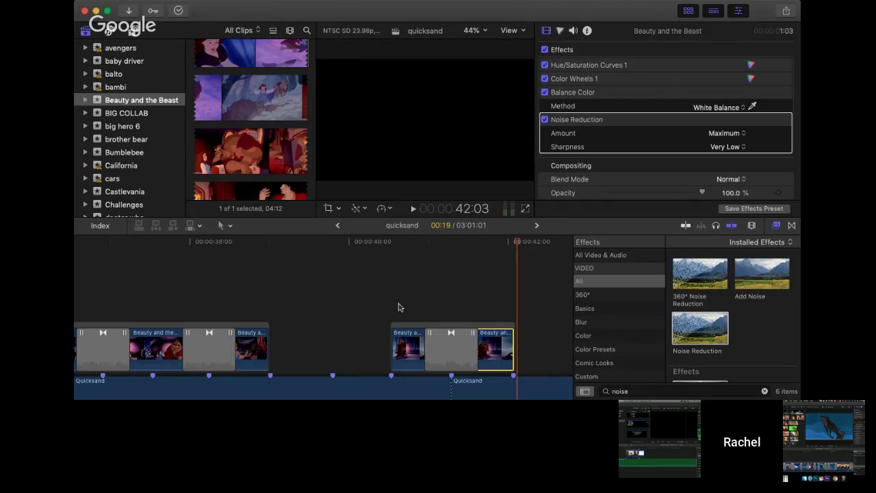
{"action": "left_click_drag", "start_coordinate": [414, 242], "coordinate": [267, 262]}
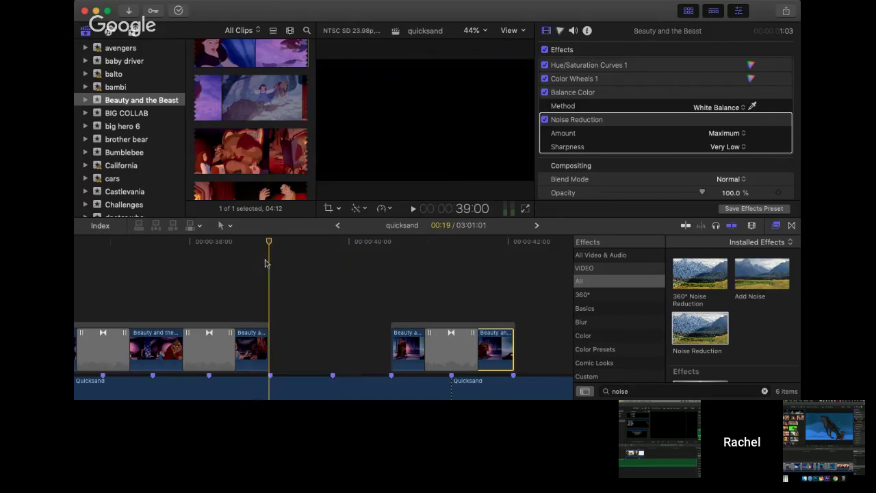
{"action": "left_click", "coordinate": [252, 253]}
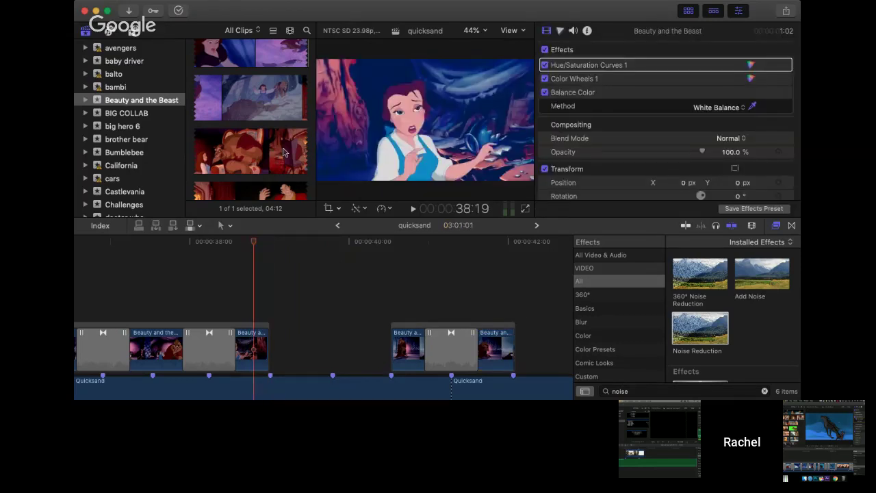
{"action": "scroll", "coordinate": [284, 151], "scroll_direction": "down", "scroll_amount": 5}
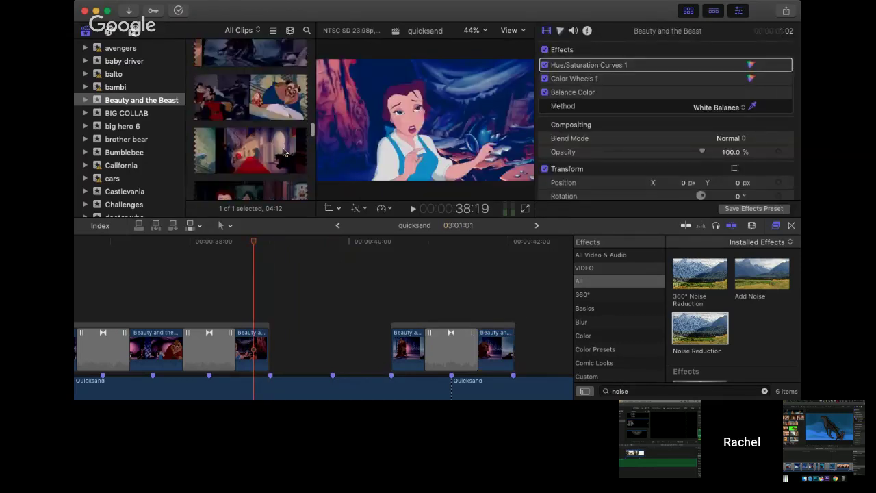
{"action": "scroll", "coordinate": [284, 151], "scroll_direction": "down", "scroll_amount": 2}
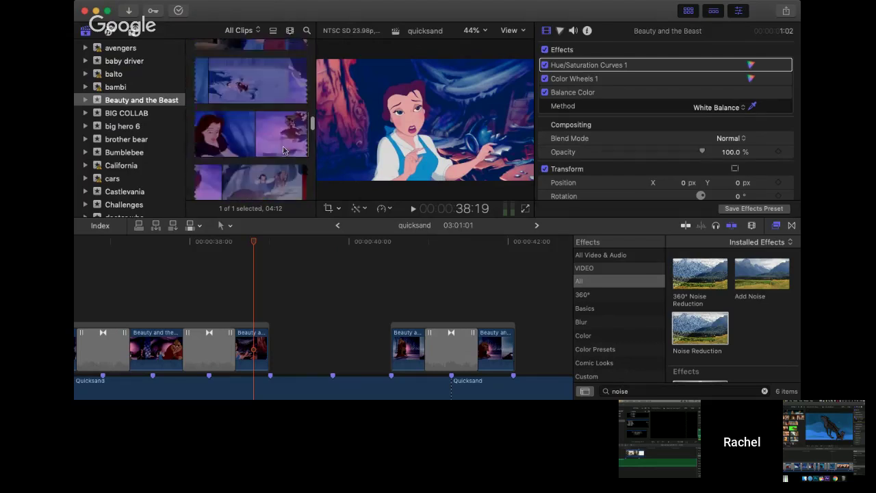
{"action": "left_click", "coordinate": [265, 163]}
{"action": "scroll", "coordinate": [268, 144], "scroll_direction": "up", "scroll_amount": 2}
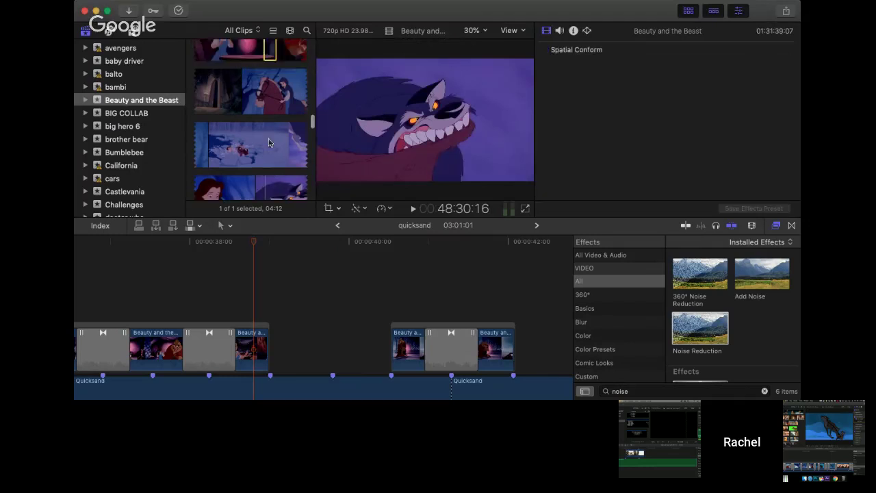
{"action": "left_click_drag", "start_coordinate": [269, 142], "coordinate": [296, 120]}
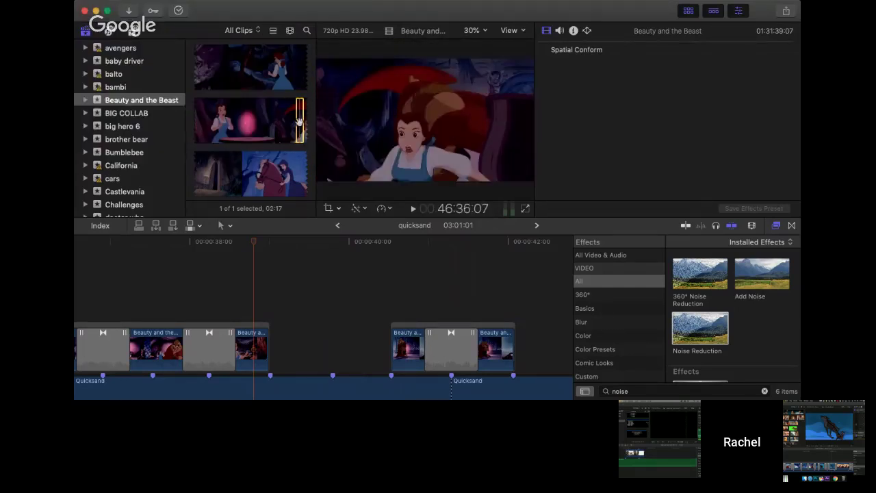
{"action": "left_click_drag", "start_coordinate": [311, 264], "coordinate": [270, 353]}
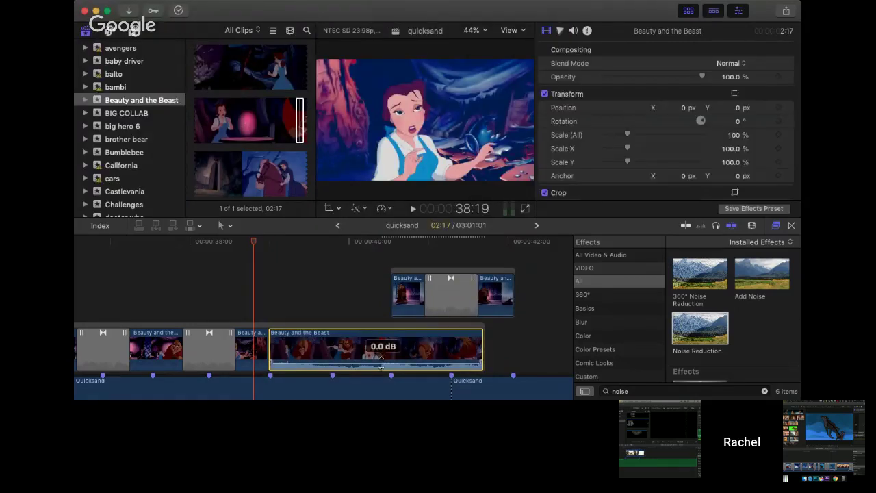
- Cut the new clip at the 40:12 marker, delete the remainder, and extend its end to meet the next clip
{"action": "key", "text": "space"}
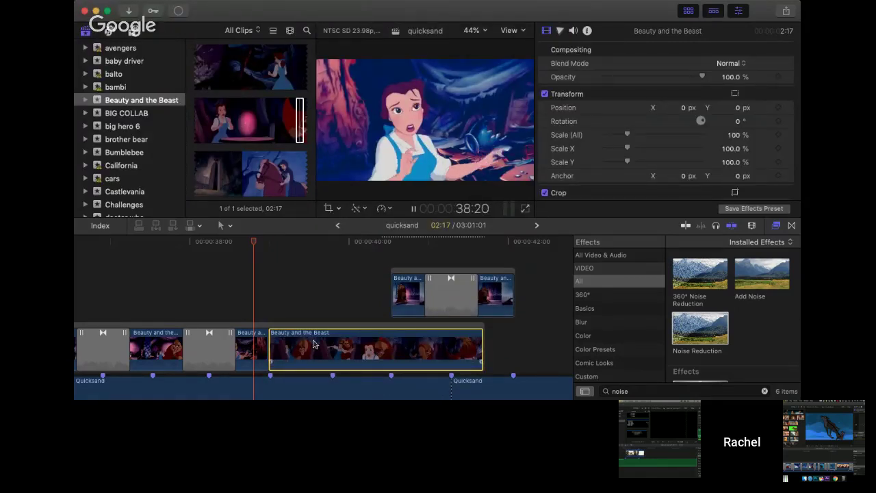
{"action": "key", "text": "space"}
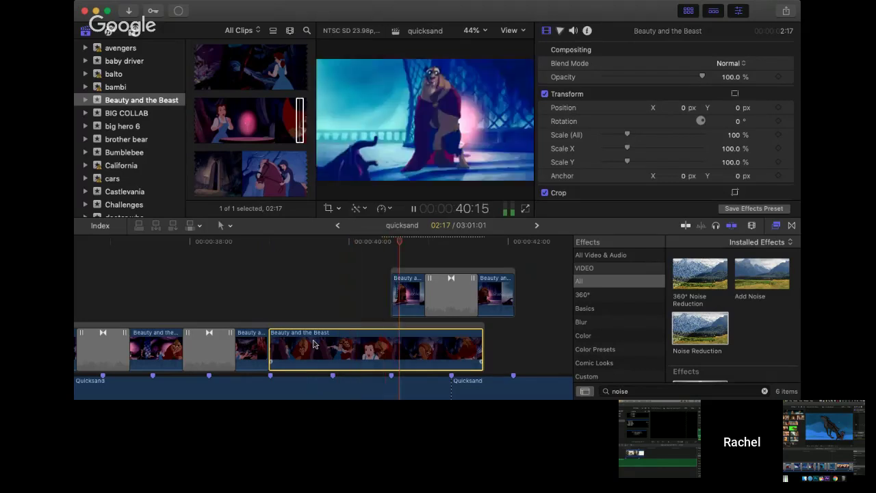
{"action": "left_click", "coordinate": [391, 243]}
{"action": "key", "text": "super+b"}
{"action": "left_click", "coordinate": [409, 351]}
{"action": "key", "text": "Delete"}
{"action": "left_click_drag", "start_coordinate": [387, 354], "coordinate": [389, 354]}
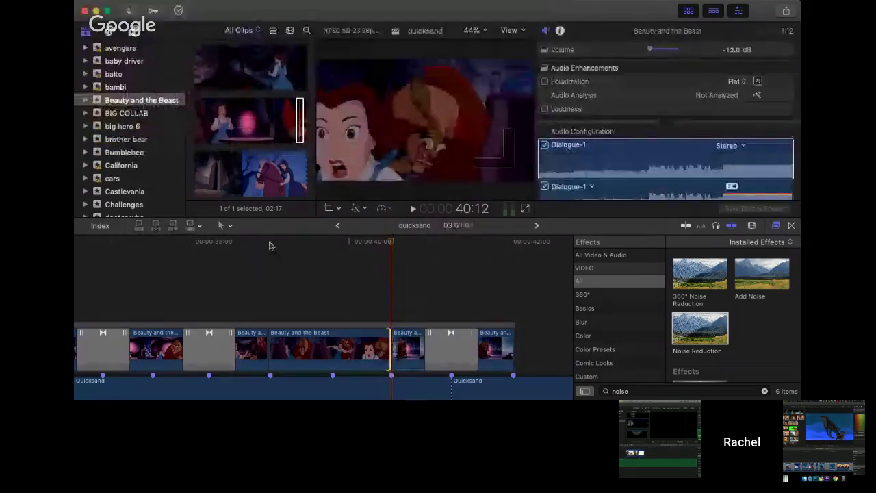
- Copy the preceding clip's Hue/Saturation Curves, Color Wheels and Balance Color effects onto the new clip
{"action": "left_click", "coordinate": [269, 244]}
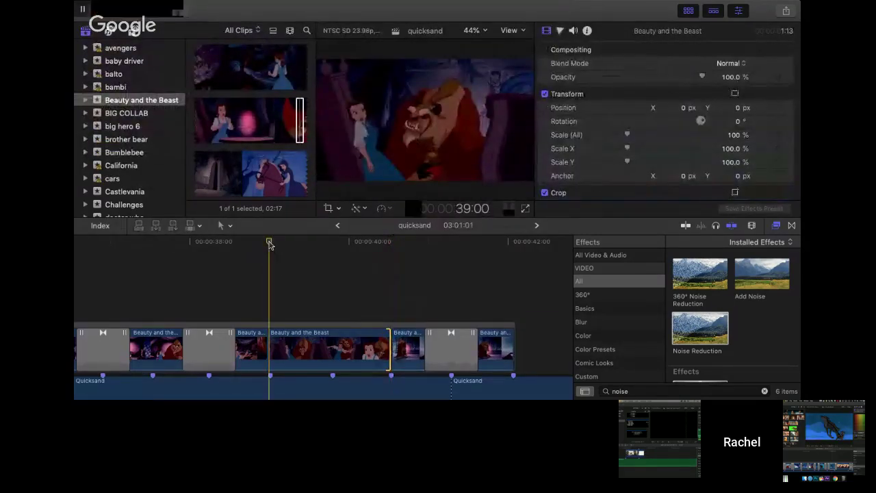
{"action": "key", "text": "space"}
{"action": "key", "text": "space"}
{"action": "left_click", "coordinate": [258, 344]}
{"action": "left_click", "coordinate": [352, 348]}
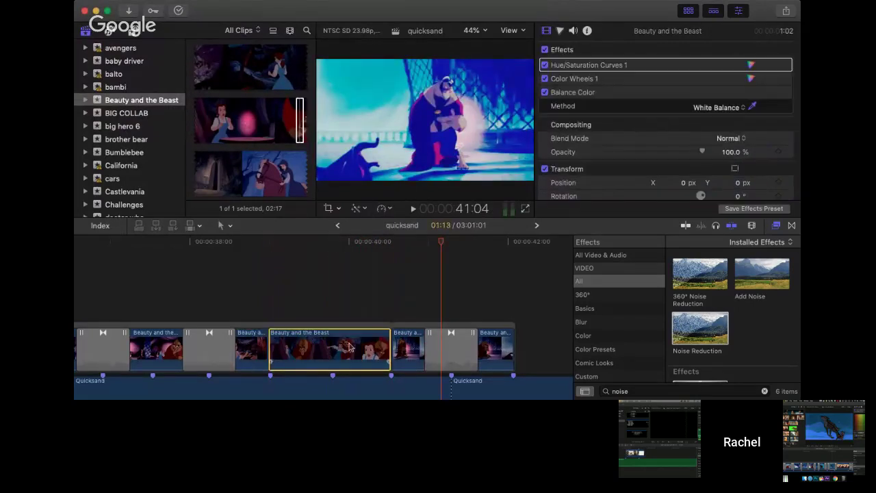
- Play back the graded clip from 39:00 and inspect the frame at the 39:19 marker
{"action": "left_click", "coordinate": [344, 244]}
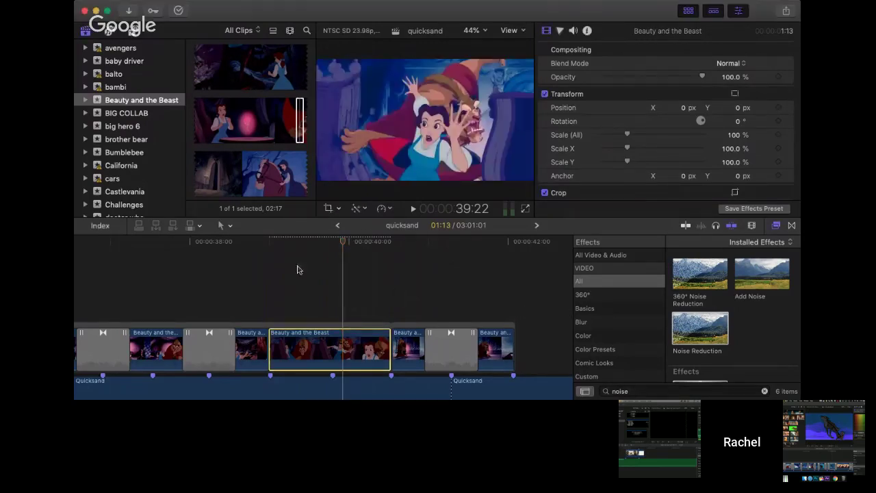
{"action": "left_click", "coordinate": [272, 246]}
{"action": "key", "text": "super+4"}
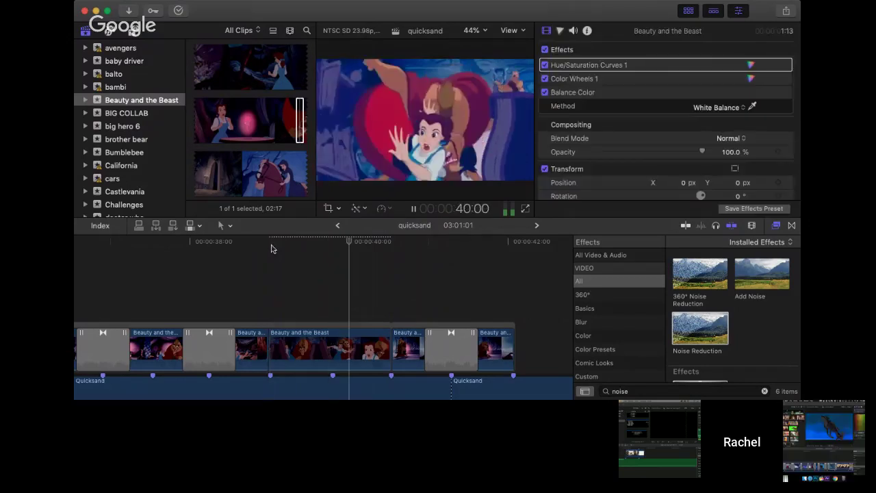
{"action": "key", "text": "space"}
{"action": "left_click_drag", "start_coordinate": [357, 225], "coordinate": [335, 224]}
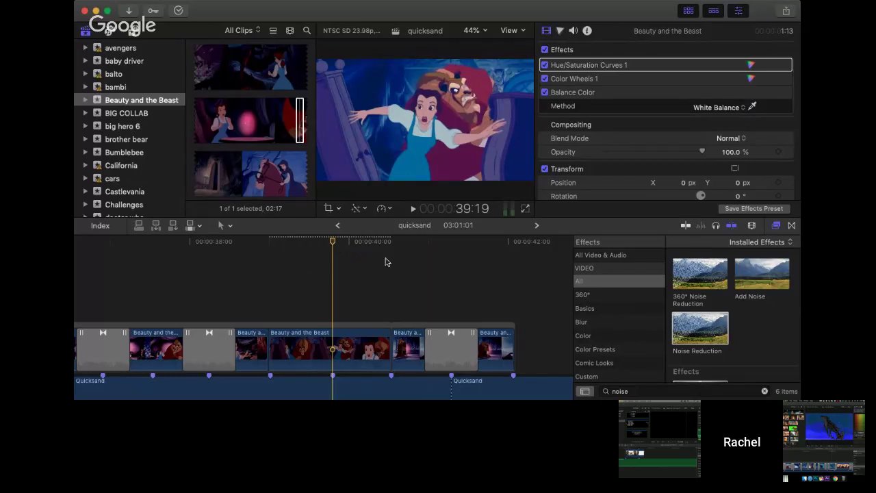
- Resample the white balance of the new clip's Balance Color effect at 40:08
{"action": "left_click", "coordinate": [387, 244]}
{"action": "left_click", "coordinate": [379, 243]}
{"action": "left_click", "coordinate": [349, 341]}
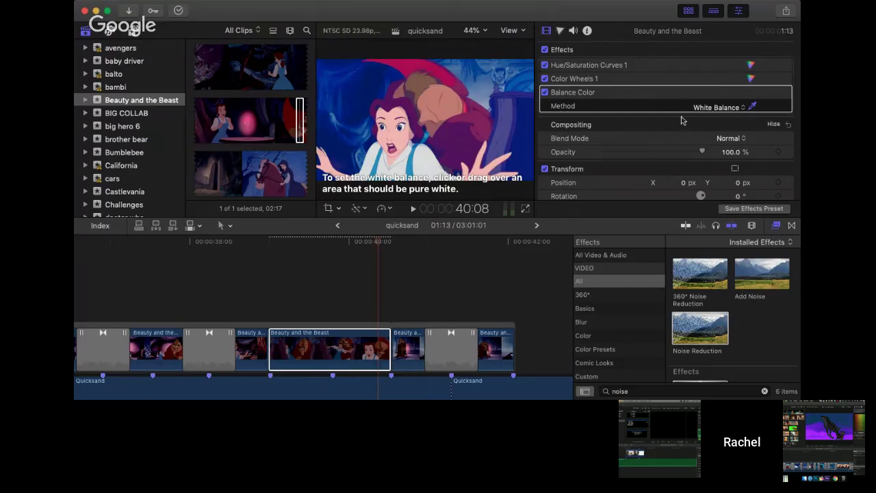
{"action": "left_click", "coordinate": [607, 66]}
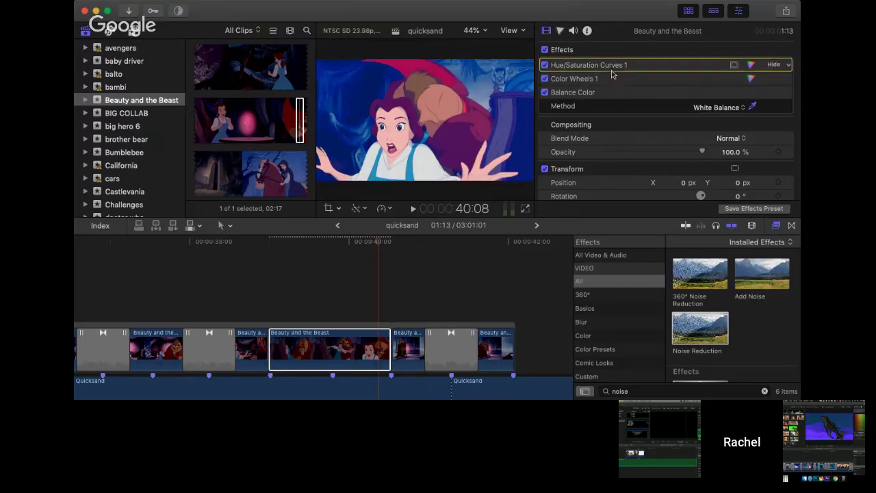
- Review the color-corrected clip from 39:00, and replay the sections leading into it to judge the flow
{"action": "left_click", "coordinate": [272, 251]}
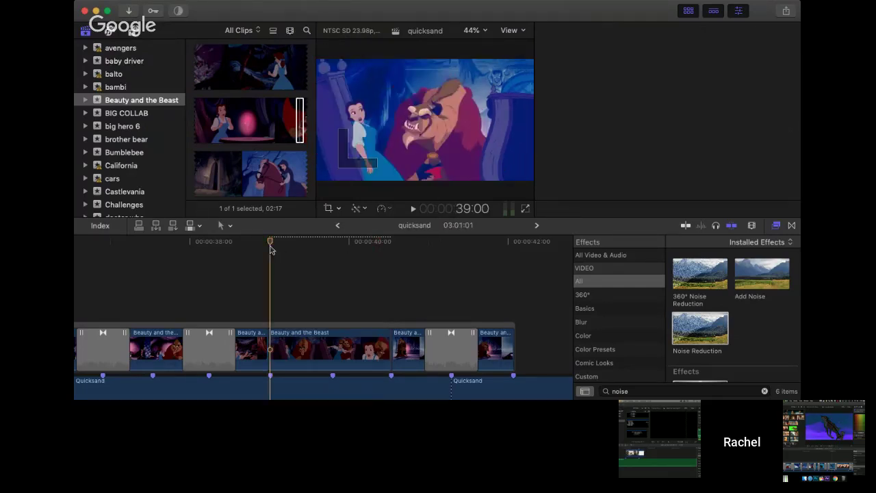
{"action": "key", "text": "space"}
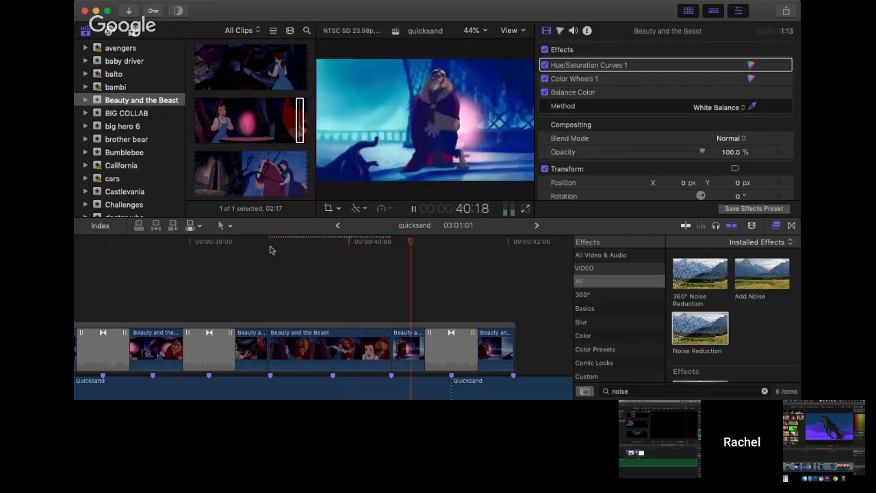
{"action": "key", "text": "space"}
{"action": "key", "text": "super+z"}
{"action": "scroll", "coordinate": [266, 248], "scroll_direction": "left", "scroll_amount": 5}
{"action": "left_click", "coordinate": [287, 240]}
{"action": "key", "text": "space"}
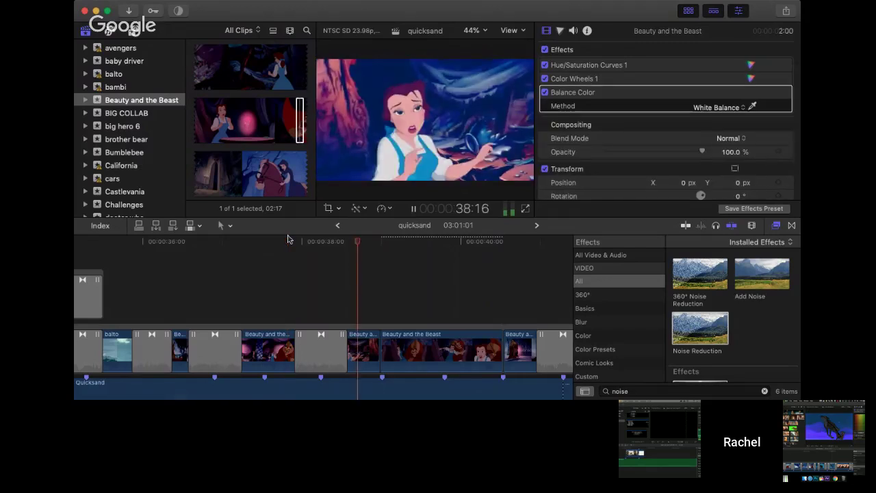
{"action": "key", "text": "space"}
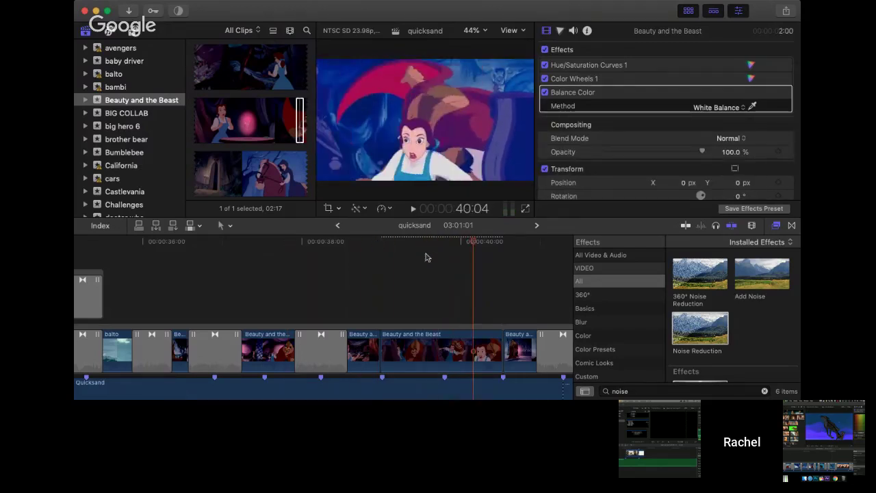
{"action": "scroll", "coordinate": [449, 250], "scroll_direction": "left", "scroll_amount": 8}
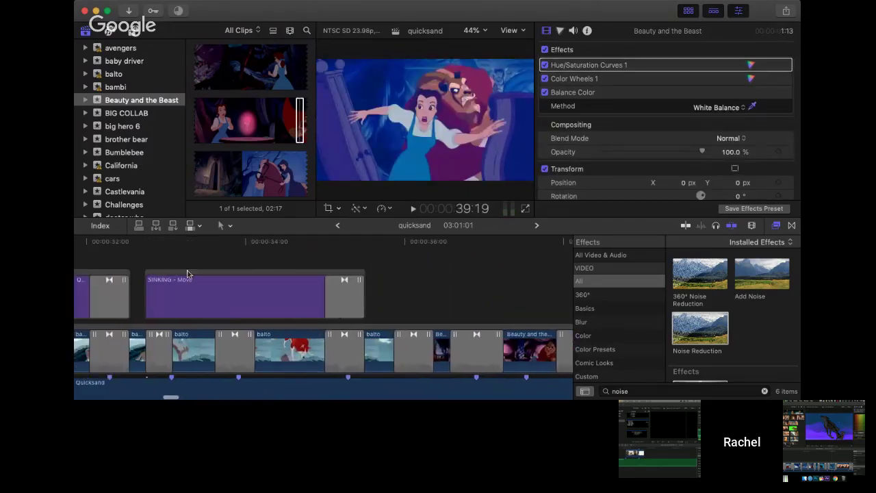
{"action": "left_click_drag", "start_coordinate": [162, 241], "coordinate": [483, 292]}
{"action": "scroll", "coordinate": [485, 291], "scroll_direction": "right", "scroll_amount": 6}
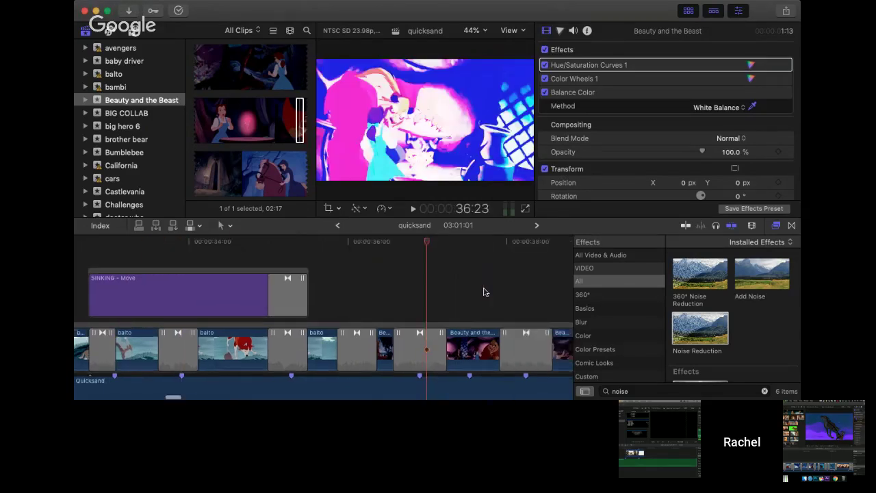
- Split the new Beauty and the Beast clip at the 39:19 marker
{"action": "left_click_drag", "start_coordinate": [388, 242], "coordinate": [486, 269]}
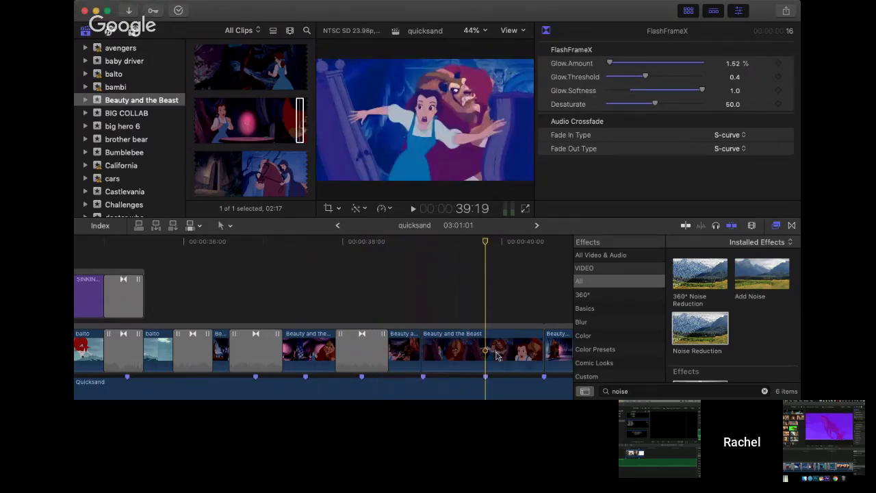
{"action": "left_click", "coordinate": [479, 353]}
{"action": "scroll", "coordinate": [475, 354], "scroll_direction": "right", "scroll_amount": 5}
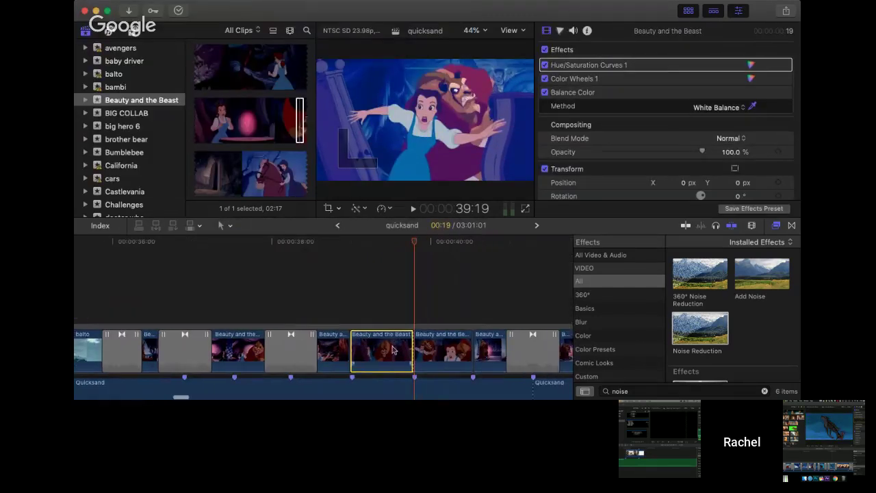
{"action": "left_click", "coordinate": [301, 352]}
{"action": "left_click", "coordinate": [420, 349]}
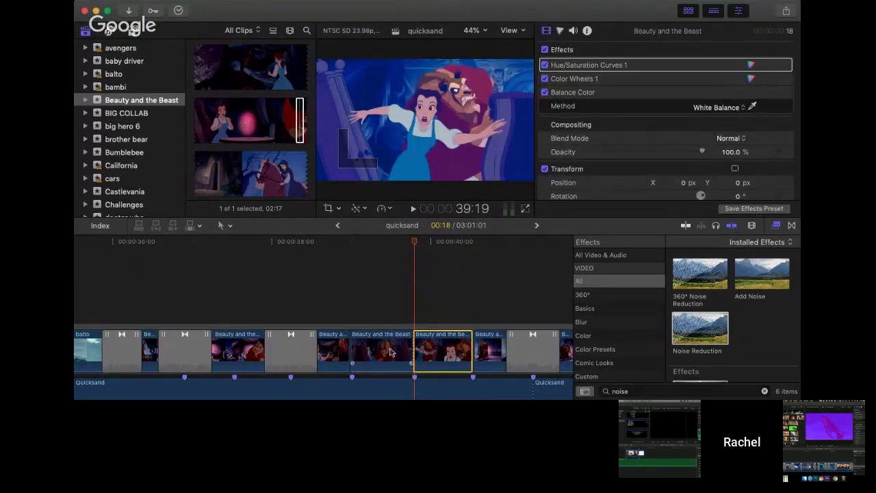
- Check the Cross Dissolve between the balto clips and add a default transition at the 39:19 cut
{"action": "scroll", "coordinate": [393, 351], "scroll_direction": "left", "scroll_amount": 8}
{"action": "left_click", "coordinate": [170, 355]}
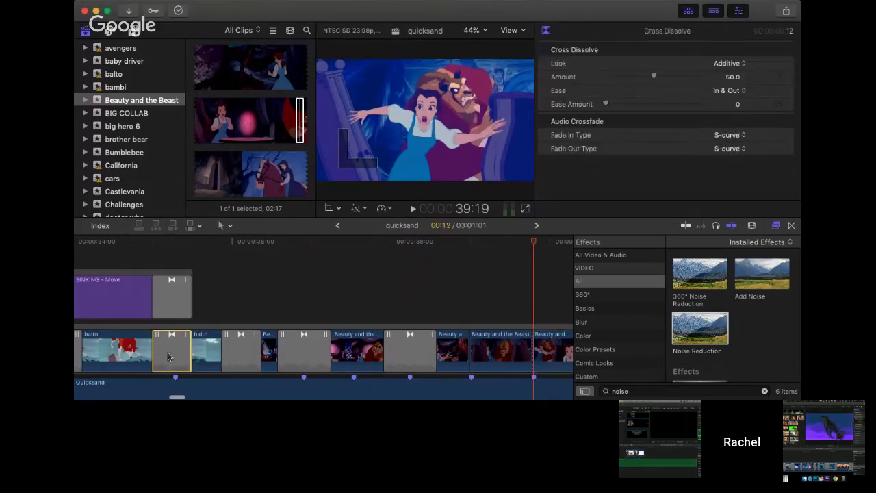
{"action": "scroll", "coordinate": [334, 313], "scroll_direction": "right", "scroll_amount": 5}
{"action": "left_click", "coordinate": [451, 343]}
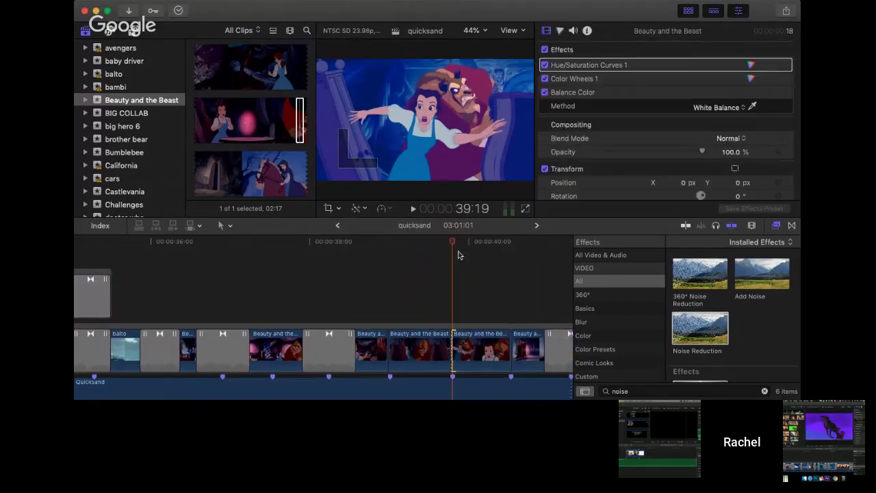
{"action": "key", "text": "super+t"}
- Play back the new transition around 39:19 several times to check its look and timing
{"action": "left_click", "coordinate": [432, 242]}
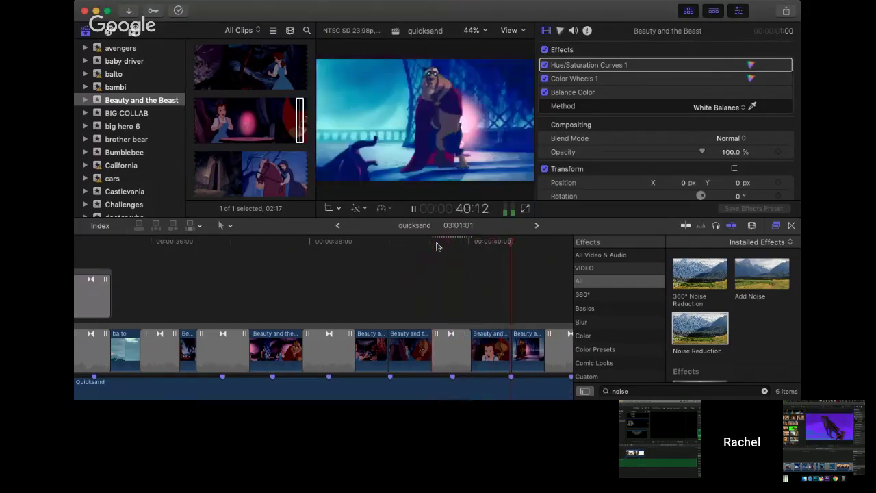
{"action": "left_click", "coordinate": [431, 244]}
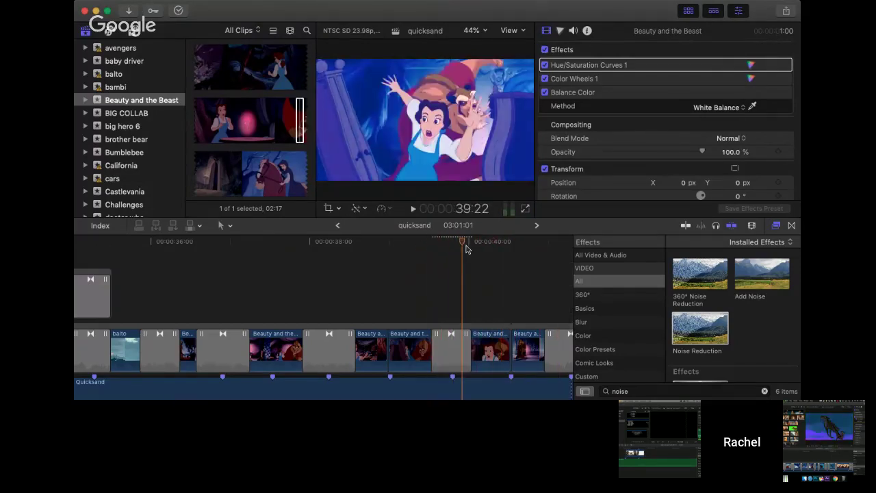
{"action": "left_click", "coordinate": [432, 243]}
{"action": "left_click", "coordinate": [405, 245]}
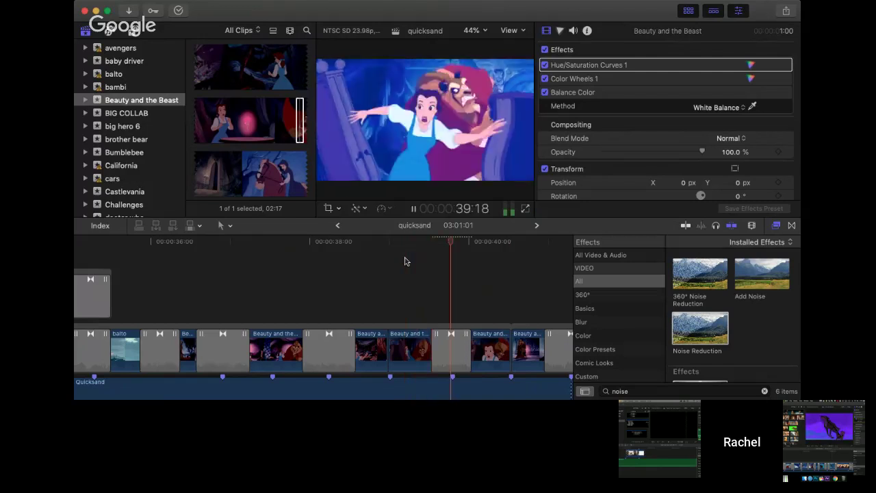
- Review the sequence leading into the 39:19 transition, set its Cross Dissolve Amount to 100, and replay it
{"action": "scroll", "coordinate": [404, 261], "scroll_direction": "left", "scroll_amount": 5}
{"action": "key", "text": "space"}
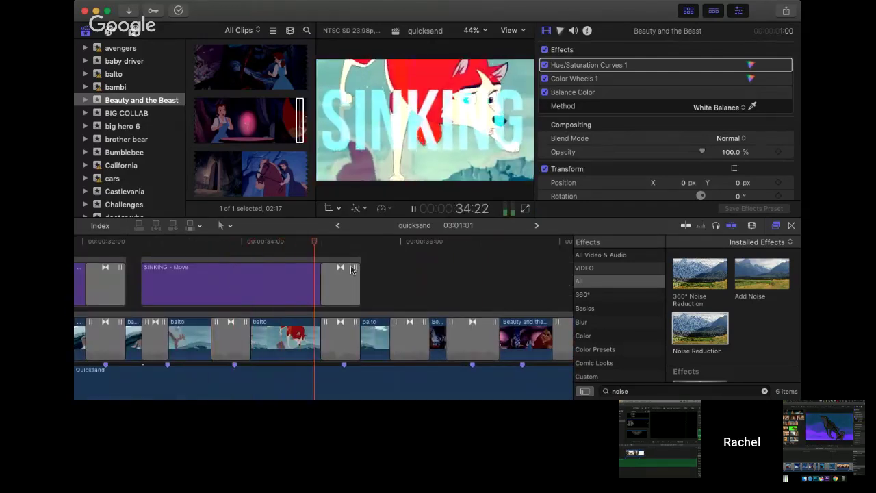
{"action": "scroll", "coordinate": [350, 269], "scroll_direction": "right", "scroll_amount": 5}
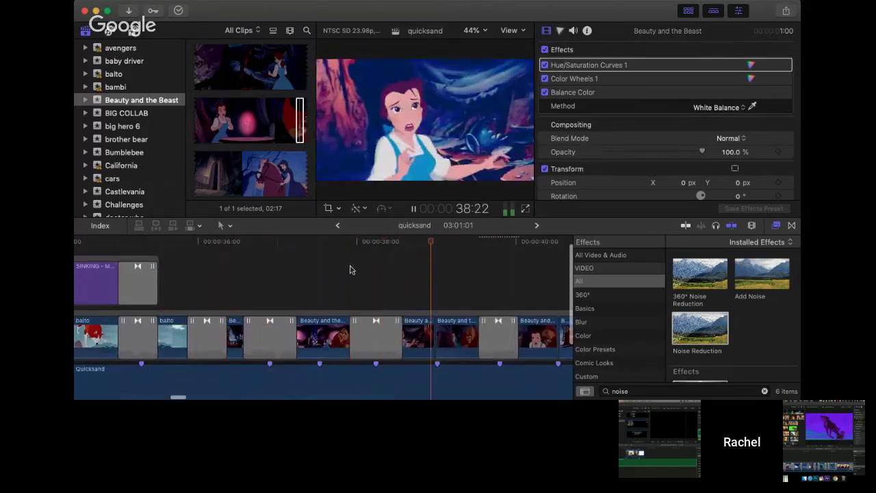
{"action": "scroll", "coordinate": [360, 260], "scroll_direction": "right", "scroll_amount": 2}
{"action": "key", "text": "space"}
{"action": "left_click", "coordinate": [461, 240]}
{"action": "left_click", "coordinate": [459, 335]}
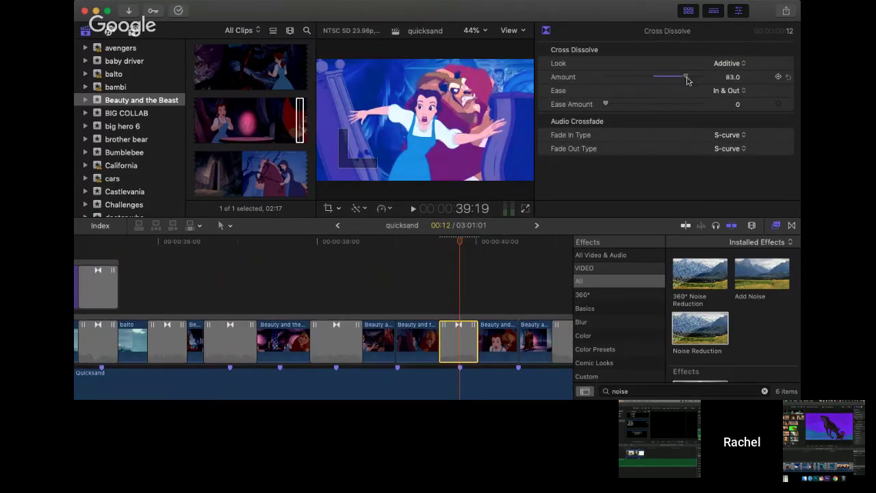
{"action": "left_click_drag", "start_coordinate": [706, 80], "coordinate": [799, 101]}
{"action": "key", "text": "space"}
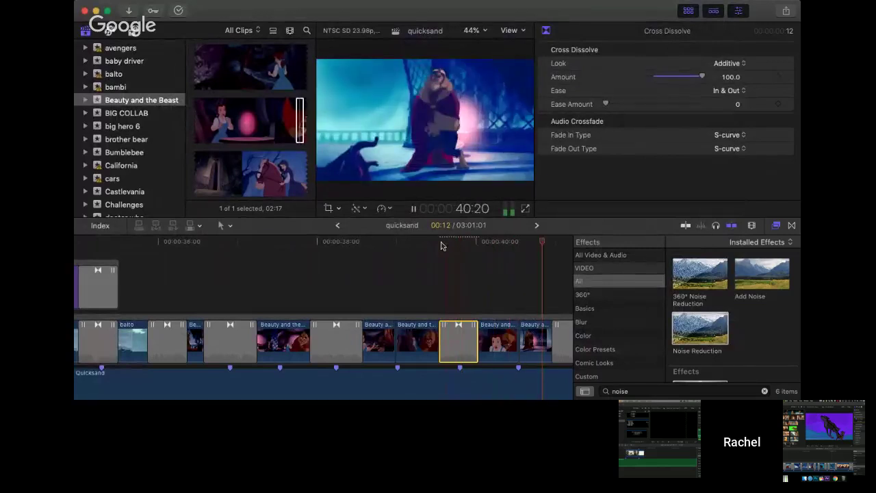
- Shorten the Cross Dissolve at 39:19 to 6 frames and play it back from 39:00
{"action": "left_click_drag", "start_coordinate": [442, 338], "coordinate": [450, 338]}
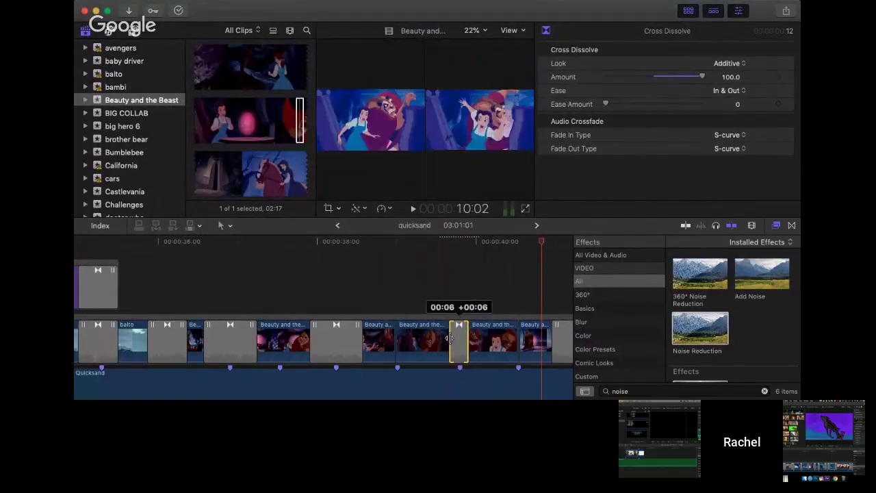
{"action": "key", "text": "space"}
{"action": "key", "text": "space"}
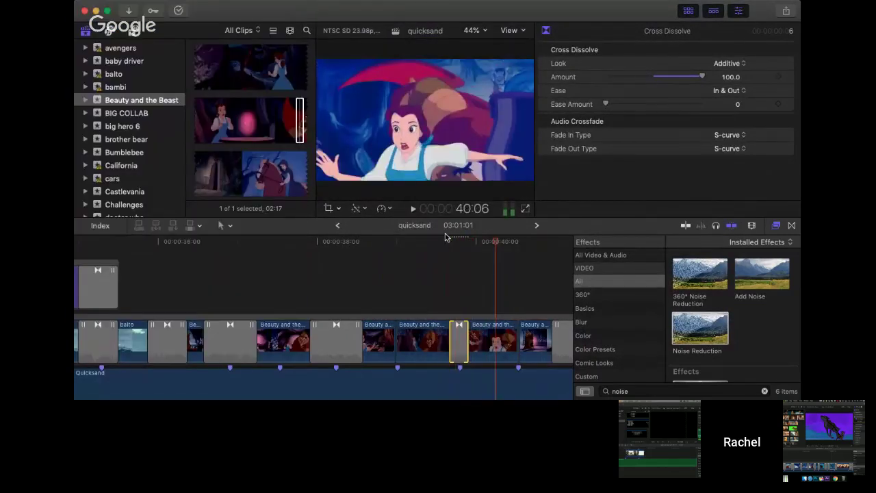
{"action": "left_click_drag", "start_coordinate": [387, 246], "coordinate": [395, 246]}
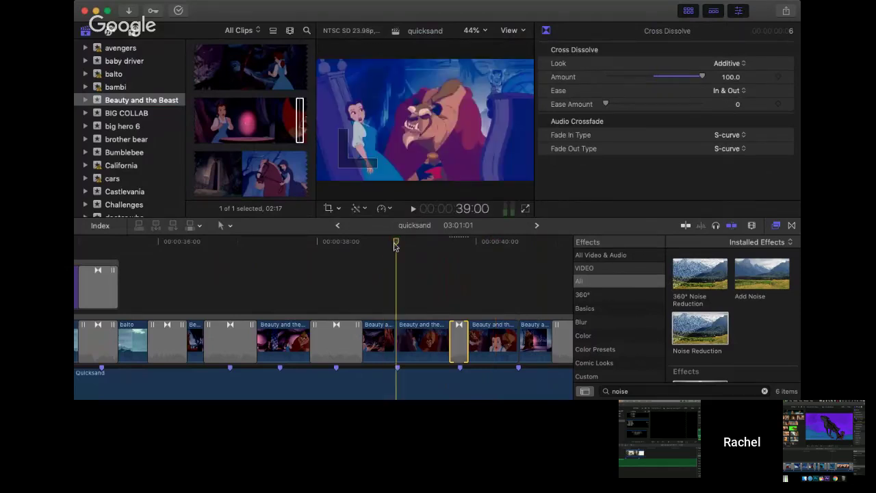
{"action": "key", "text": "space"}
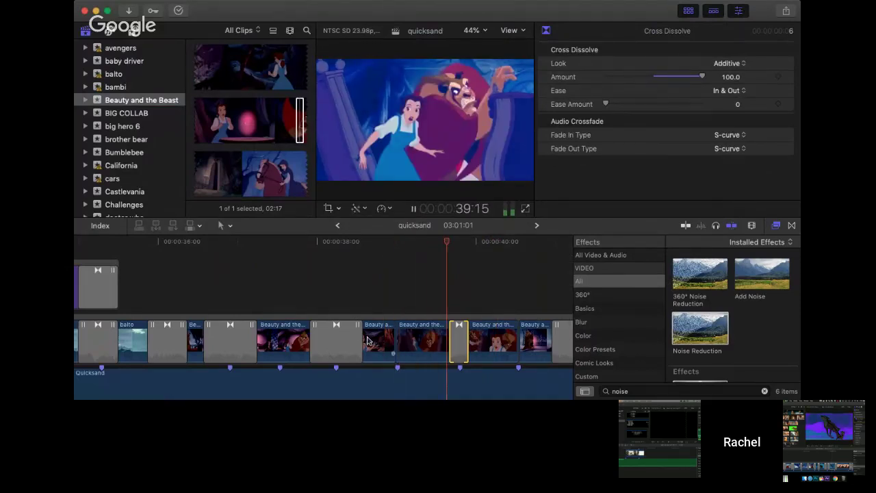
{"action": "key", "text": "space"}
- Try to add a transition at the cut following the 39:19 Cross Dissolve
{"action": "scroll", "coordinate": [266, 390], "scroll_direction": "left", "scroll_amount": 4}
{"action": "scroll", "coordinate": [267, 391], "scroll_direction": "left", "scroll_amount": 3}
{"action": "left_click", "coordinate": [338, 349]}
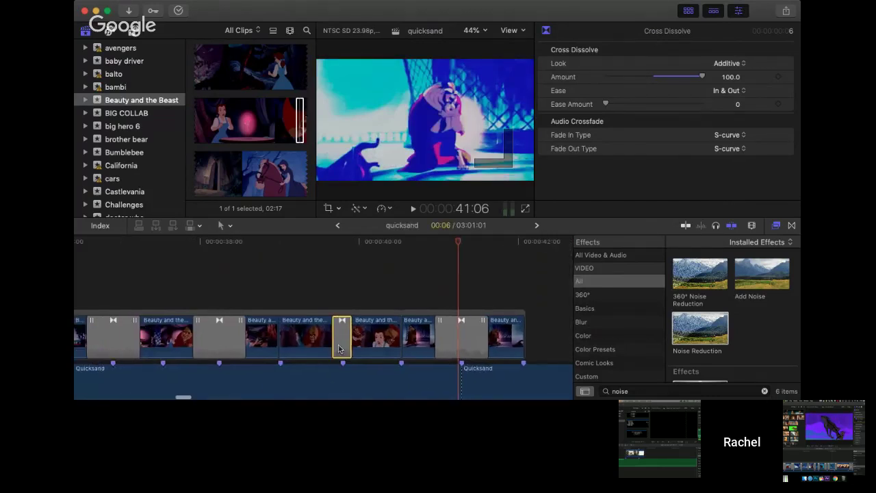
{"action": "left_click", "coordinate": [403, 335]}
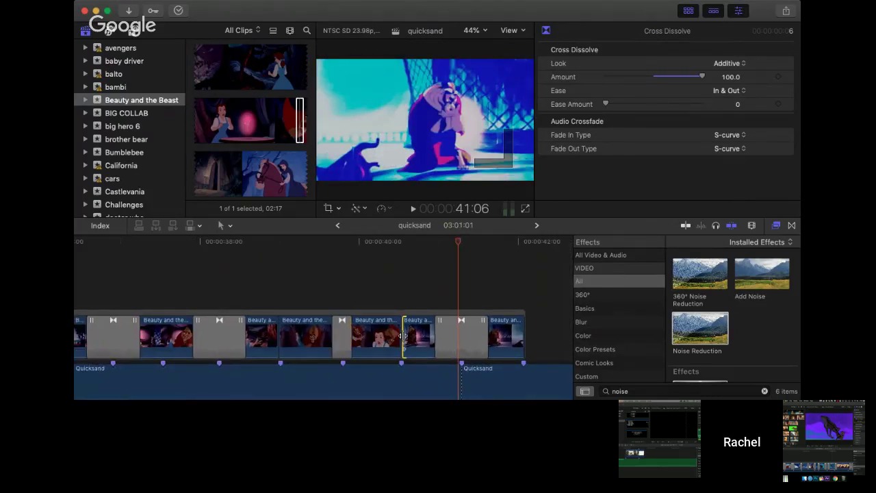
{"action": "left_click", "coordinate": [390, 337]}
{"action": "scroll", "coordinate": [286, 339], "scroll_direction": "left", "scroll_amount": 8}
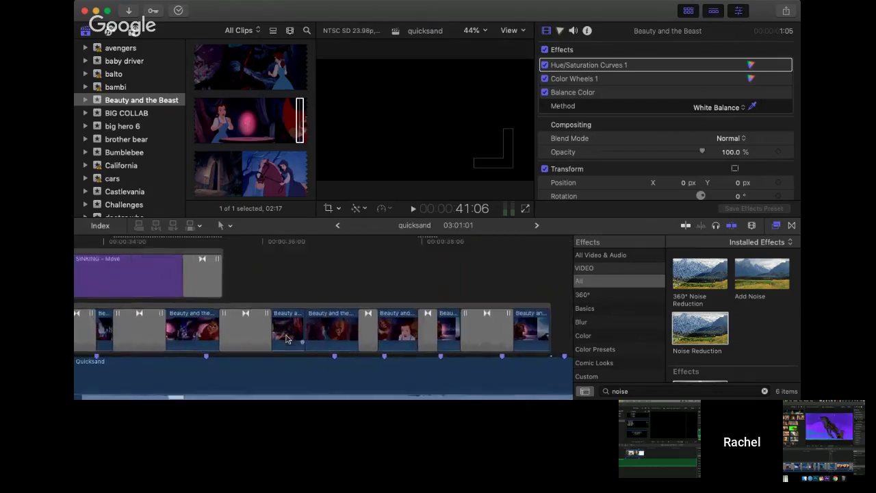
{"action": "scroll", "coordinate": [286, 338], "scroll_direction": "left", "scroll_amount": 6}
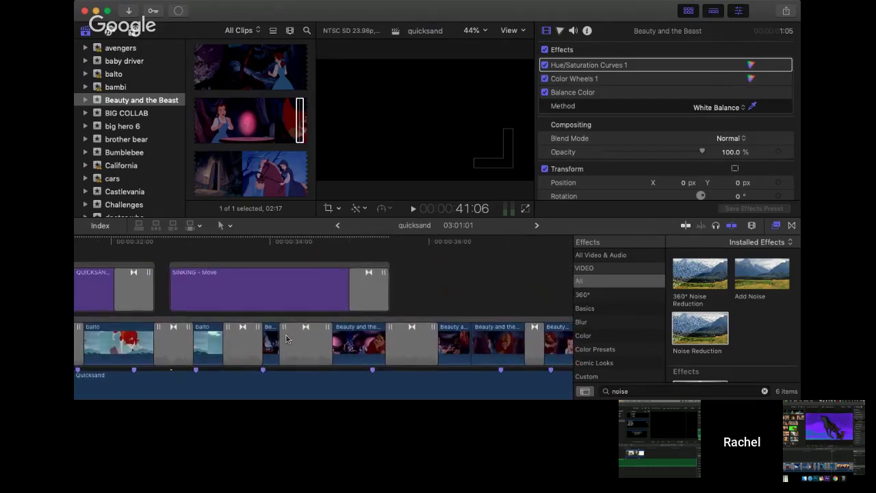
{"action": "left_click", "coordinate": [286, 339]}
{"action": "scroll", "coordinate": [314, 332], "scroll_direction": "right", "scroll_amount": 13}
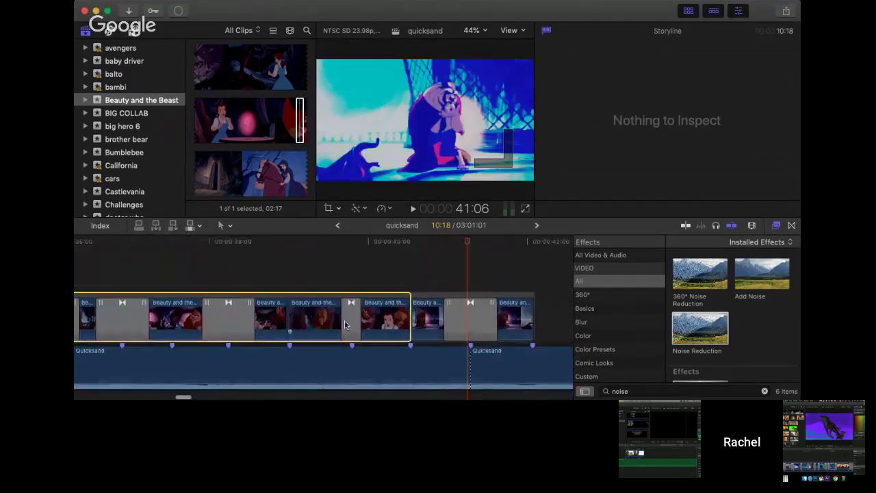
- Add default transitions at the 39:00 cut and at the cut following the 39:19 Cross Dissolve, and play them back
{"action": "left_click", "coordinate": [426, 244]}
{"action": "left_click", "coordinate": [374, 244]}
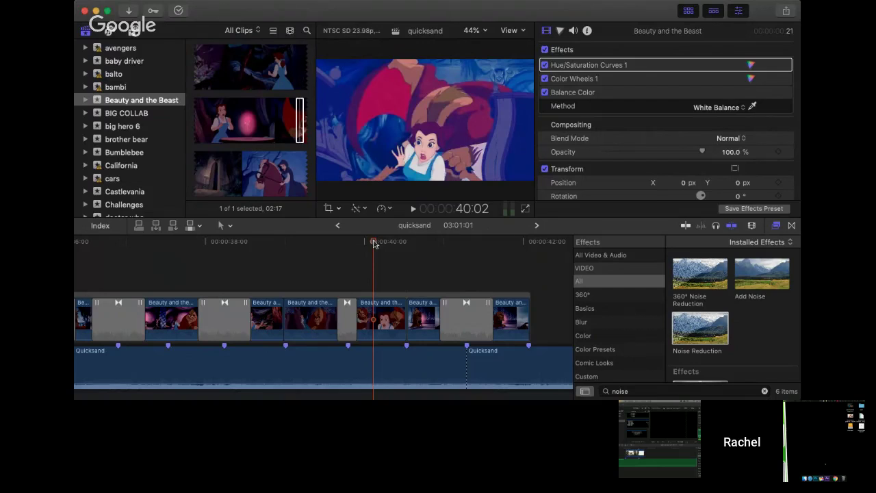
{"action": "key", "text": "super+t"}
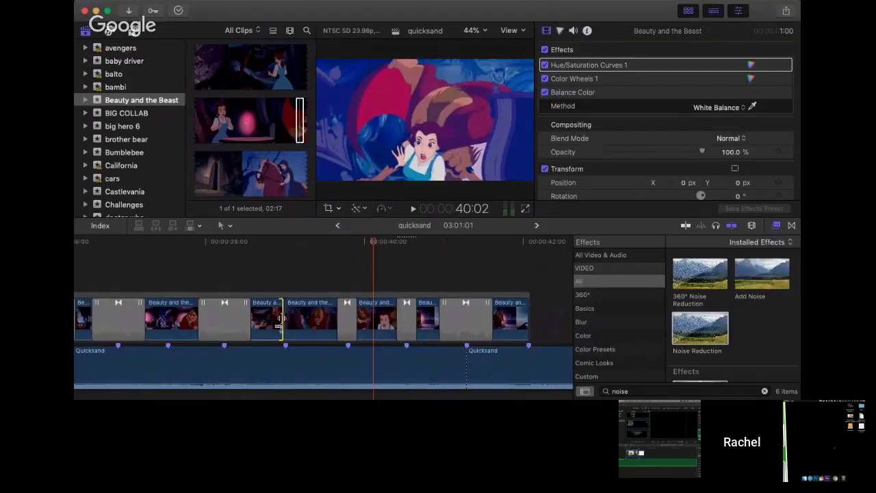
{"action": "left_click", "coordinate": [275, 244]}
{"action": "key", "text": "space"}
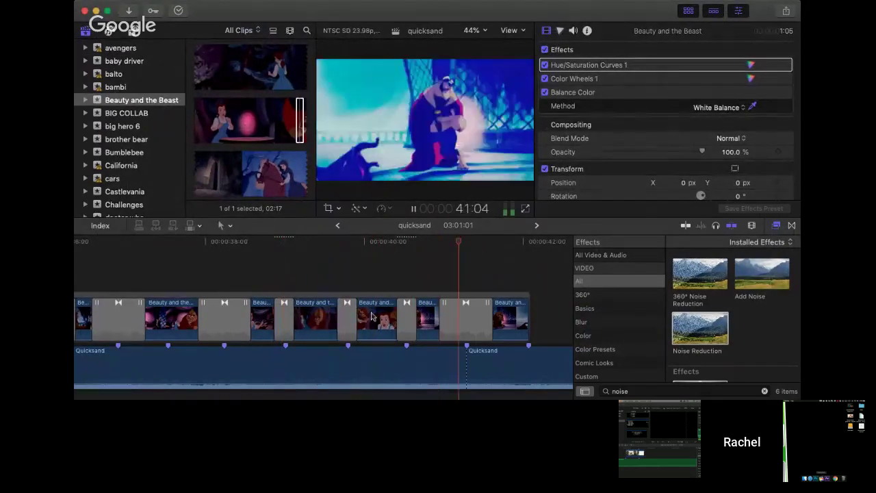
{"action": "key", "text": "space"}
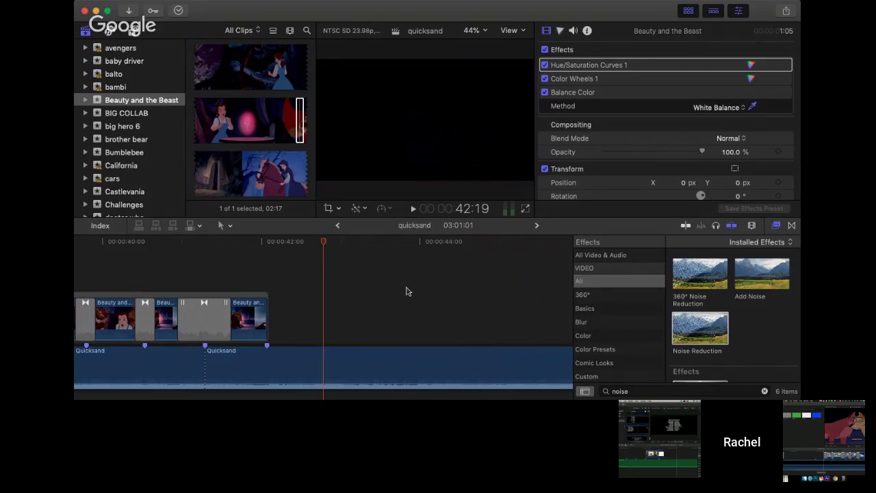
- Replay the section from the SINKING title through the last Beauty and the Beast clip to check the overall flow
{"action": "scroll", "coordinate": [270, 294], "scroll_direction": "left", "scroll_amount": 10}
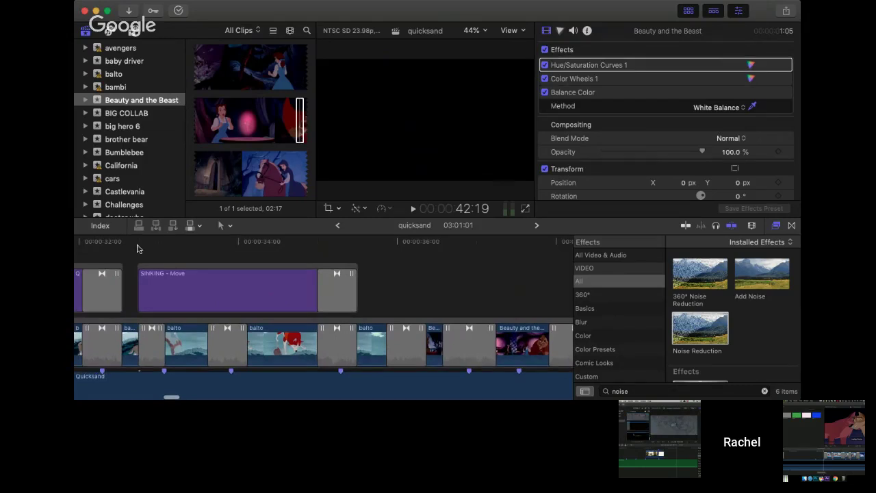
{"action": "left_click", "coordinate": [138, 274]}
{"action": "key", "text": "space"}
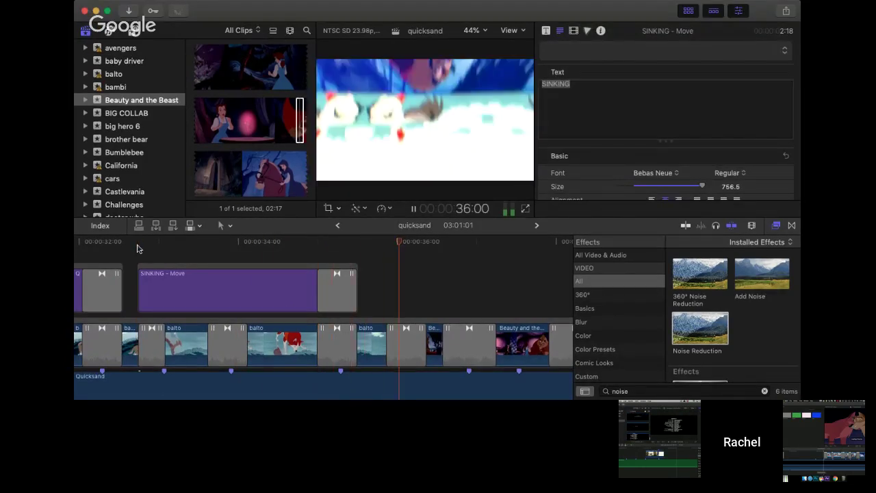
{"action": "scroll", "coordinate": [288, 286], "scroll_direction": "right", "scroll_amount": 5}
{"action": "scroll", "coordinate": [288, 286], "scroll_direction": "right", "scroll_amount": 3}
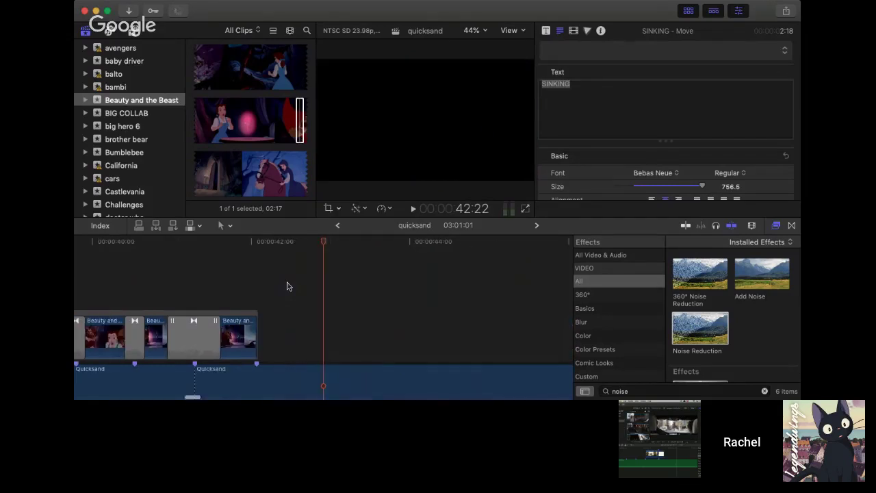
{"action": "scroll", "coordinate": [287, 286], "scroll_direction": "left", "scroll_amount": 10}
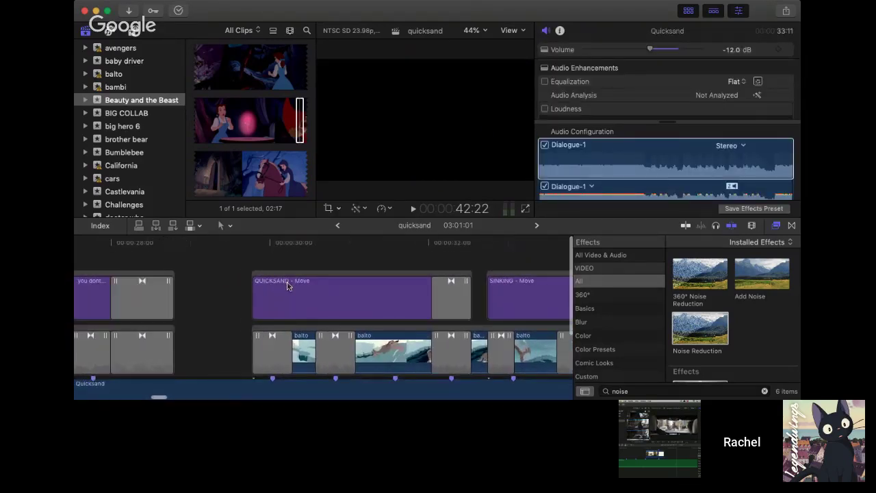
{"action": "scroll", "coordinate": [286, 286], "scroll_direction": "right", "scroll_amount": 6}
{"action": "left_click", "coordinate": [336, 245]}
{"action": "left_click_drag", "start_coordinate": [278, 243], "coordinate": [401, 239]}
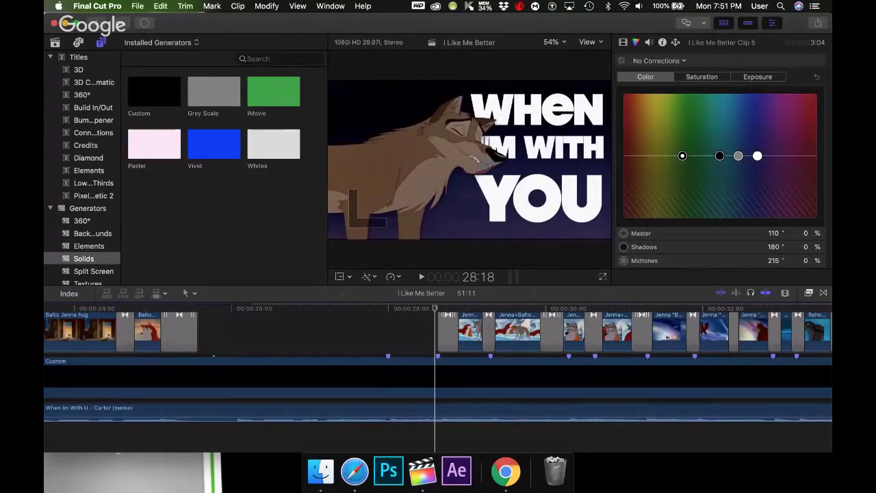
- Skim backward through the end credits of the Avengers Infinity War 1 clip to find where its final scene ends
{"action": "scroll", "coordinate": [328, 130], "scroll_direction": "down", "scroll_amount": 5}
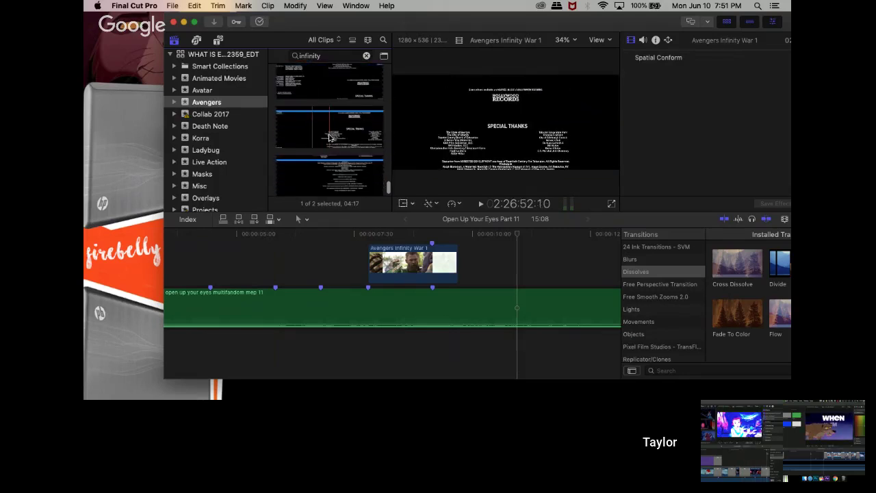
{"action": "scroll", "coordinate": [312, 140], "scroll_direction": "down", "scroll_amount": 2}
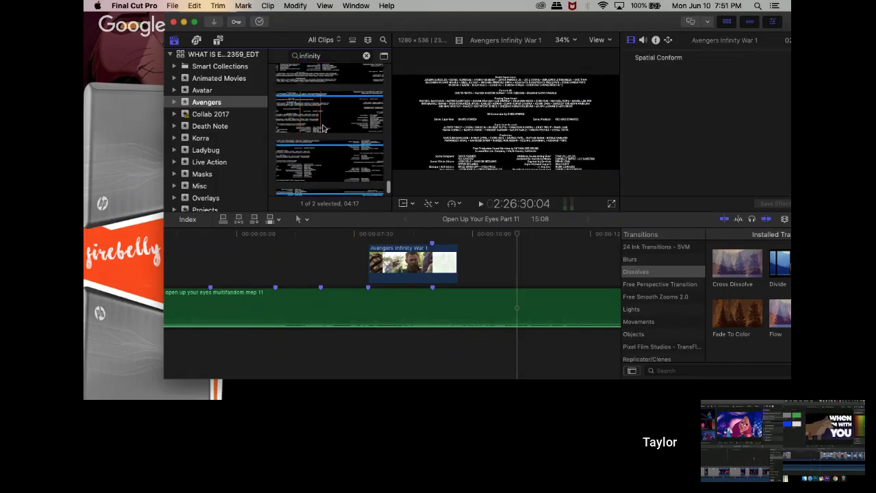
{"action": "scroll", "coordinate": [324, 127], "scroll_direction": "up", "scroll_amount": 2}
{"action": "scroll", "coordinate": [325, 126], "scroll_direction": "up", "scroll_amount": 5}
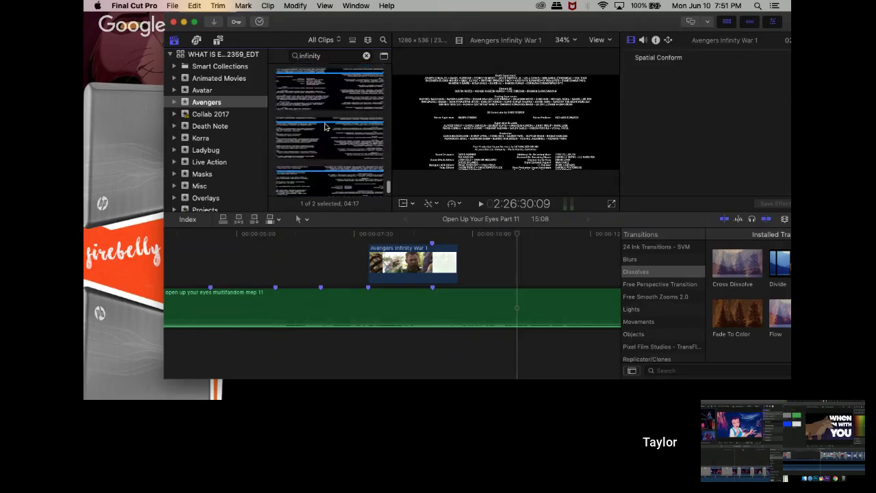
{"action": "scroll", "coordinate": [319, 111], "scroll_direction": "up", "scroll_amount": 3}
{"action": "scroll", "coordinate": [320, 109], "scroll_direction": "up", "scroll_amount": 3}
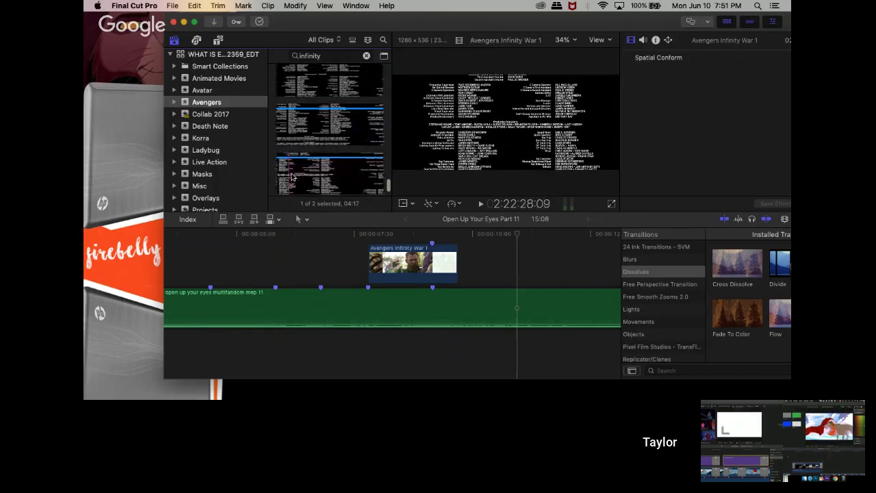
{"action": "scroll", "coordinate": [313, 132], "scroll_direction": "down", "scroll_amount": 1}
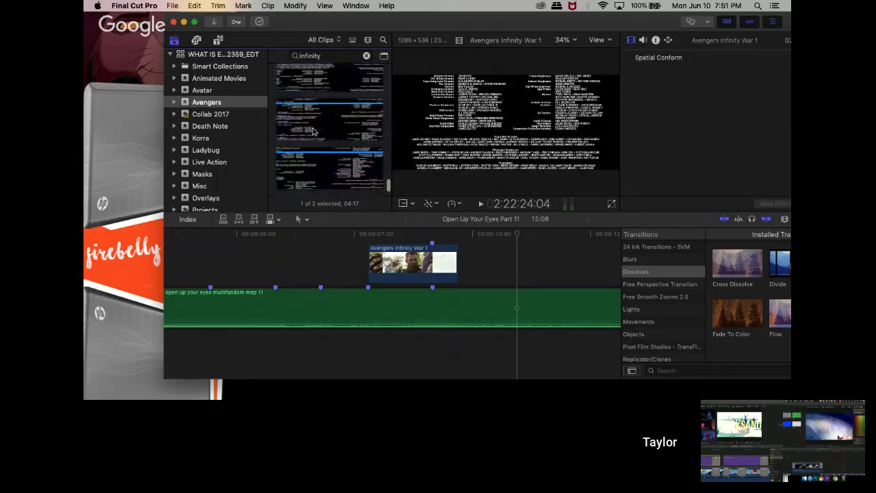
{"action": "scroll", "coordinate": [313, 131], "scroll_direction": "up", "scroll_amount": 1}
{"action": "scroll", "coordinate": [312, 131], "scroll_direction": "down", "scroll_amount": 2}
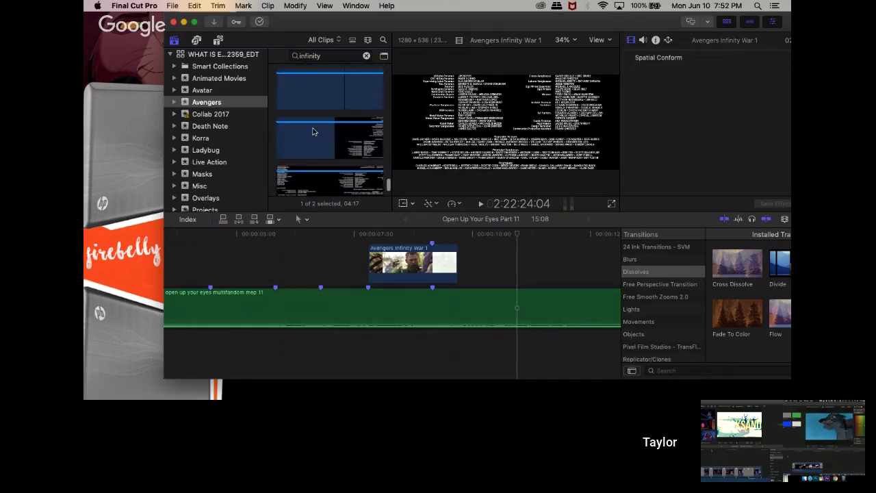
{"action": "scroll", "coordinate": [308, 122], "scroll_direction": "down", "scroll_amount": 1}
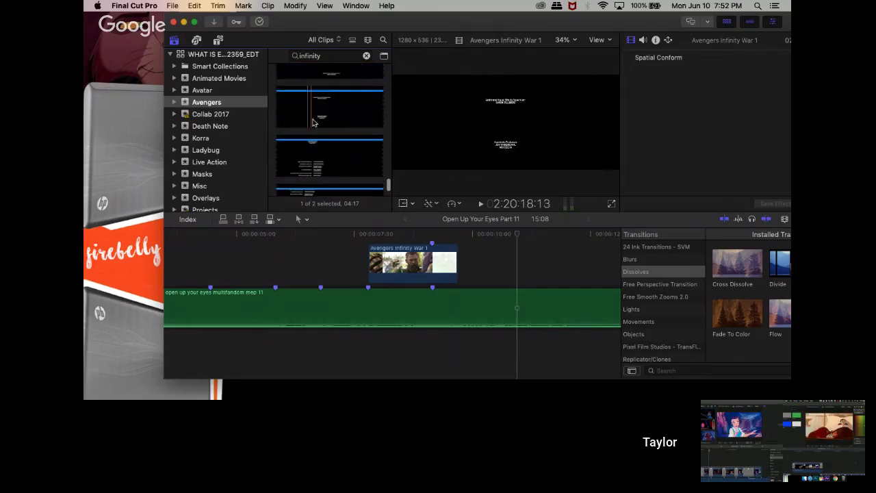
{"action": "scroll", "coordinate": [308, 103], "scroll_direction": "down", "scroll_amount": 1}
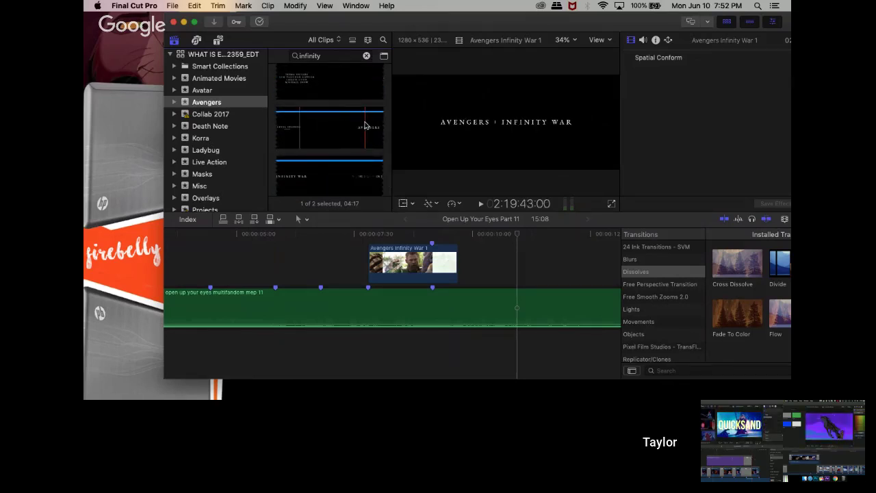
{"action": "scroll", "coordinate": [365, 125], "scroll_direction": "down", "scroll_amount": 3}
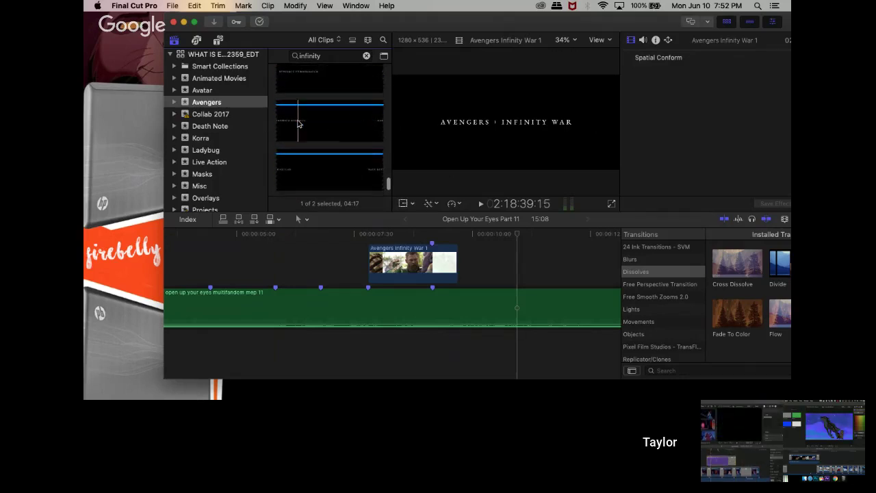
{"action": "scroll", "coordinate": [299, 124], "scroll_direction": "down", "scroll_amount": 1}
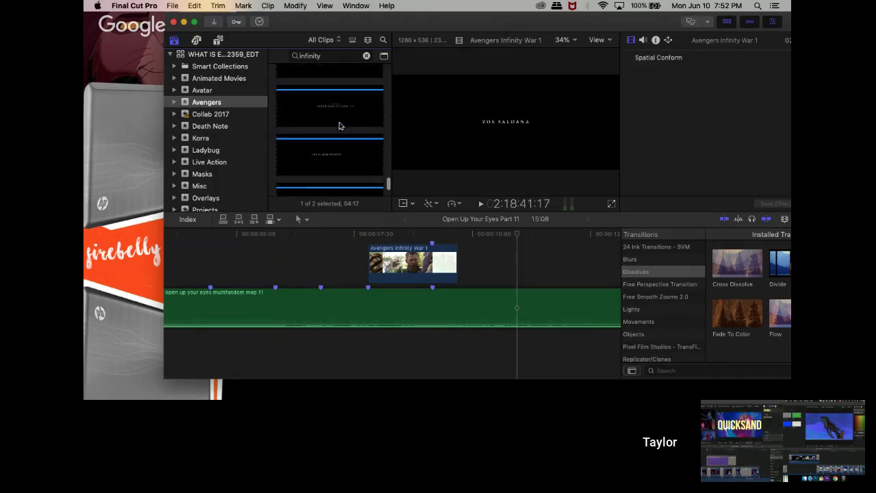
- Skim the closing Thanos sunrise scene in Avengers Infinity War 1 and park the playhead at 2:16:50:15
{"action": "scroll", "coordinate": [338, 125], "scroll_direction": "up", "scroll_amount": 3}
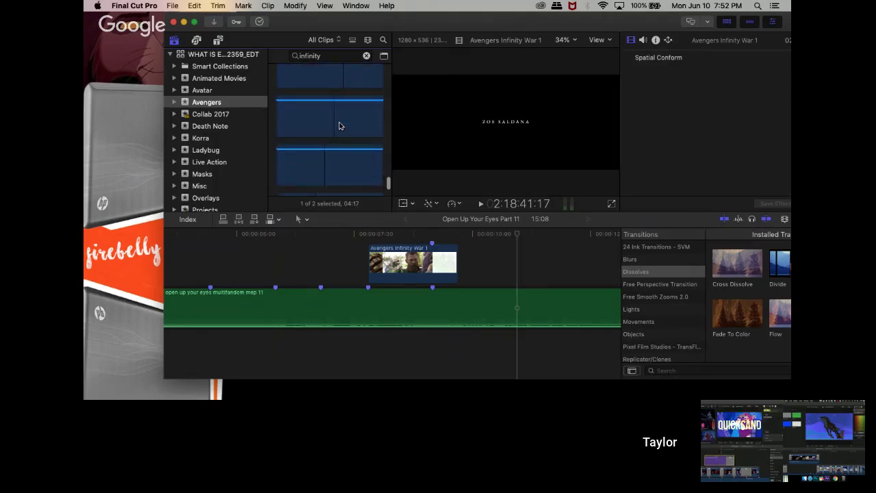
{"action": "scroll", "coordinate": [339, 125], "scroll_direction": "up", "scroll_amount": 2}
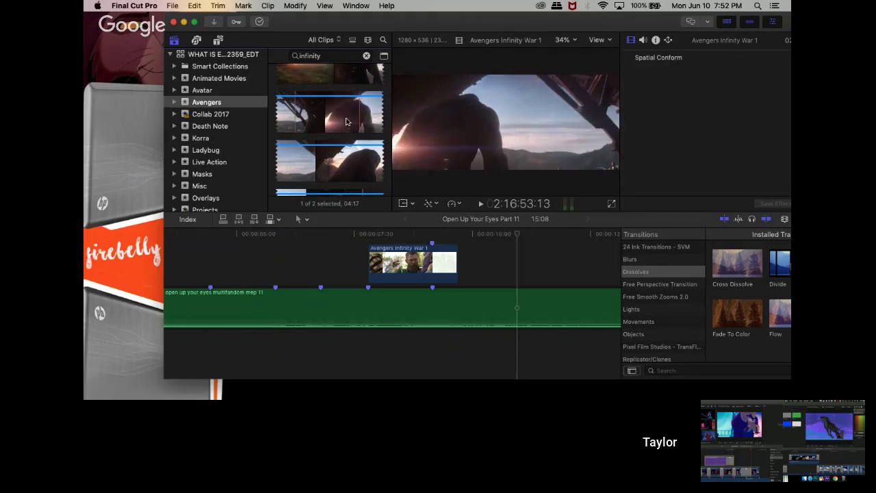
{"action": "scroll", "coordinate": [328, 158], "scroll_direction": "down", "scroll_amount": 1}
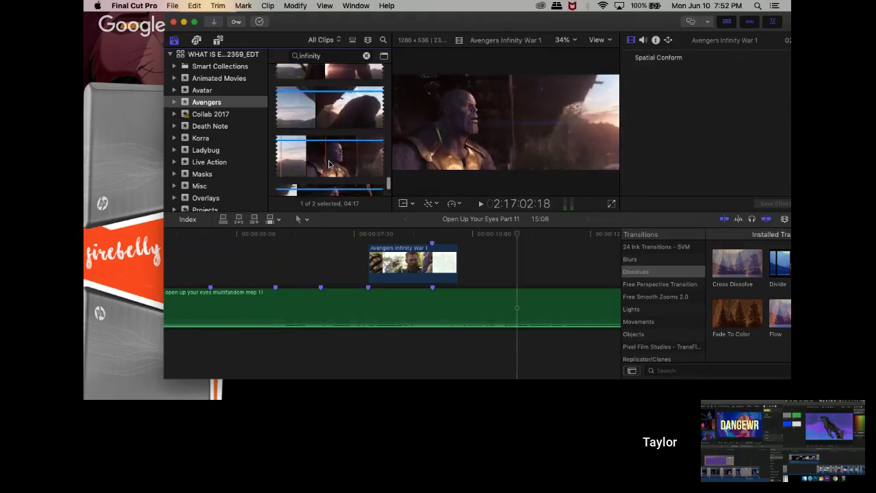
{"action": "scroll", "coordinate": [349, 160], "scroll_direction": "down", "scroll_amount": 1}
{"action": "scroll", "coordinate": [349, 160], "scroll_direction": "down", "scroll_amount": 2}
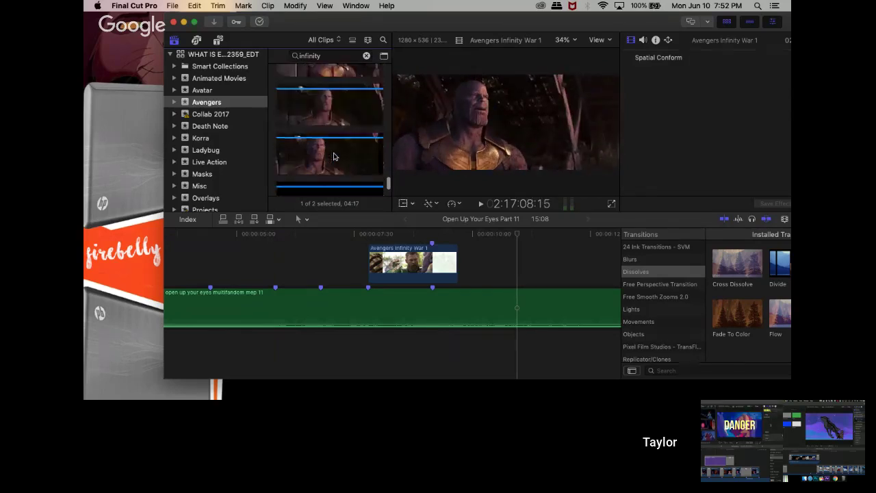
{"action": "scroll", "coordinate": [351, 155], "scroll_direction": "down", "scroll_amount": 2}
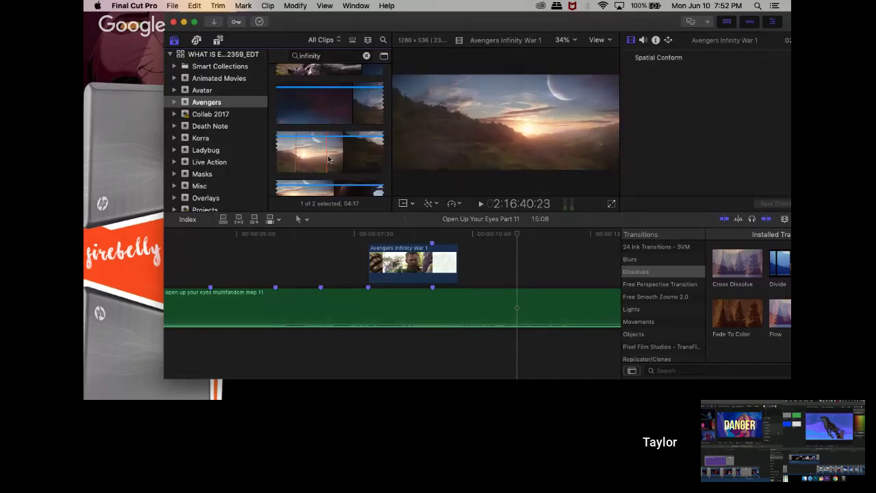
{"action": "scroll", "coordinate": [354, 153], "scroll_direction": "down", "scroll_amount": 2}
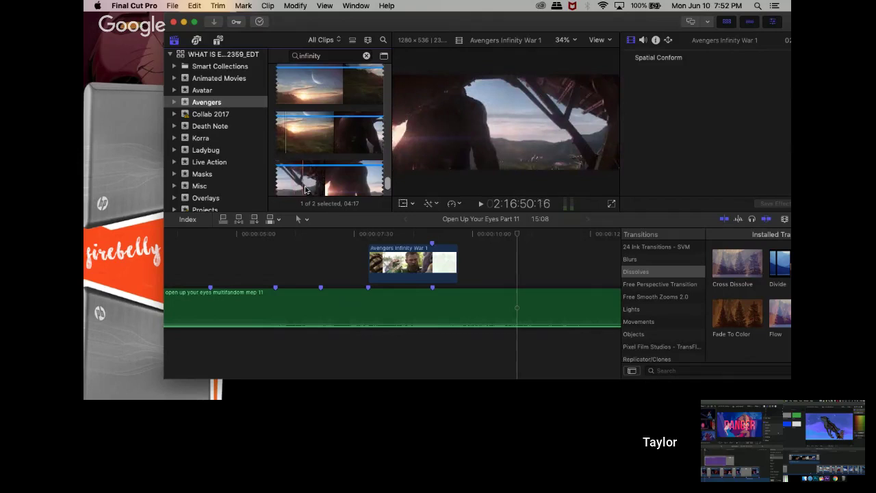
{"action": "scroll", "coordinate": [356, 181], "scroll_direction": "down", "scroll_amount": 2}
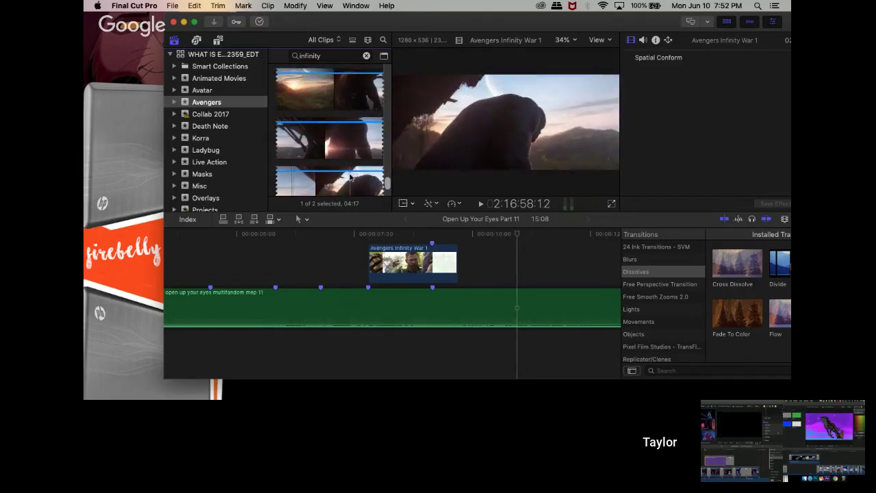
{"action": "scroll", "coordinate": [332, 182], "scroll_direction": "down", "scroll_amount": 1}
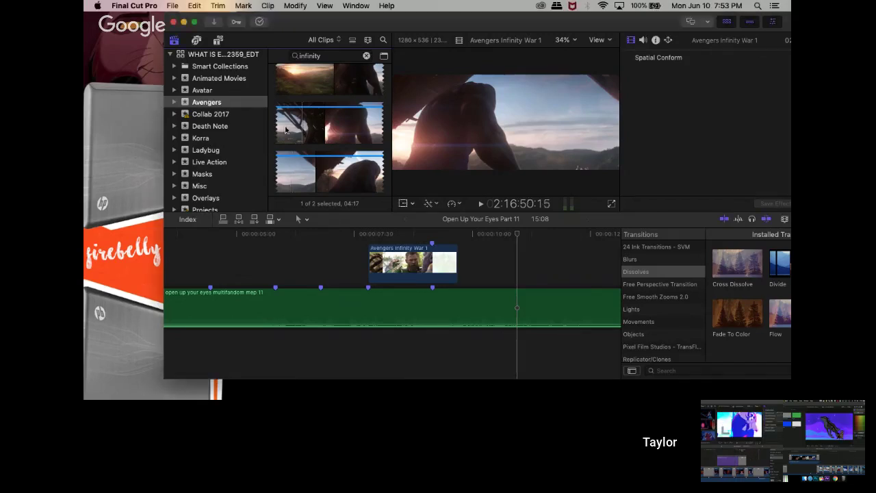
{"action": "left_click", "coordinate": [303, 128]}
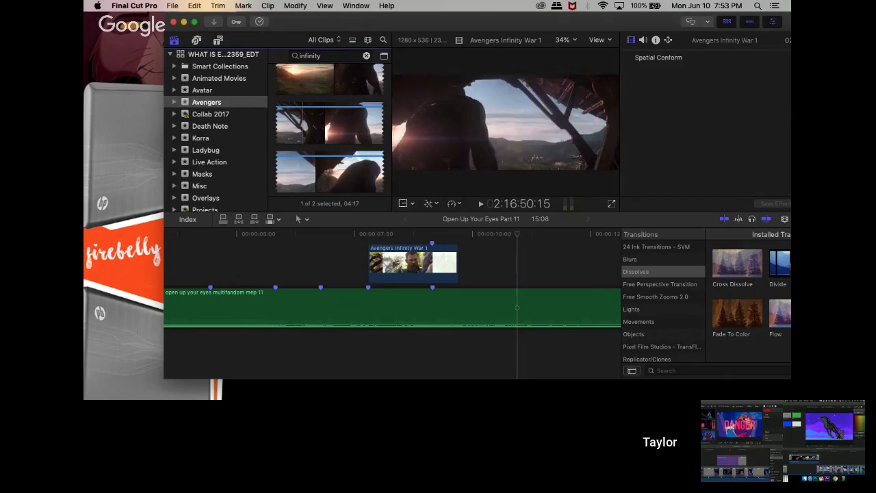
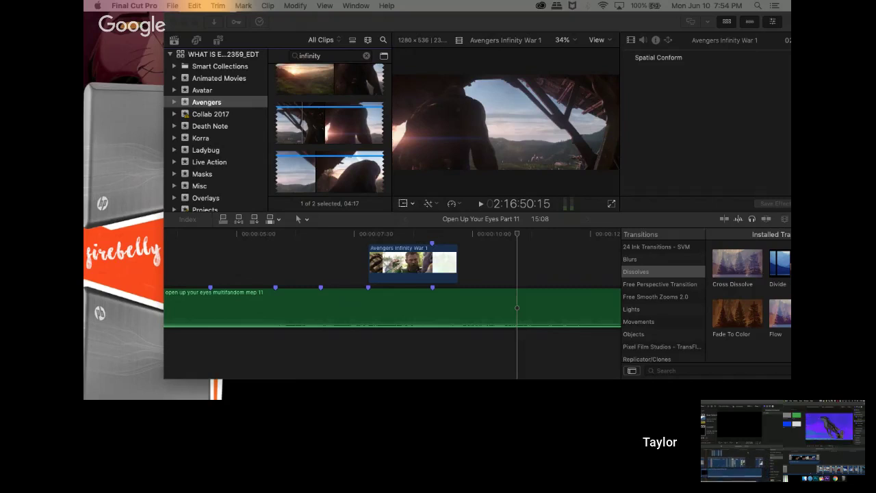
- Scrub through the crossover project, examining the black-and-white overlay clips above the Oliver & Company clip and the following section
{"action": "mouse_move", "coordinate": [469, 247]}
{"action": "left_mouse_down"}
{"action": "mouse_move", "coordinate": [479, 248]}
{"action": "mouse_move", "coordinate": [466, 249]}
{"action": "left_mouse_up"}
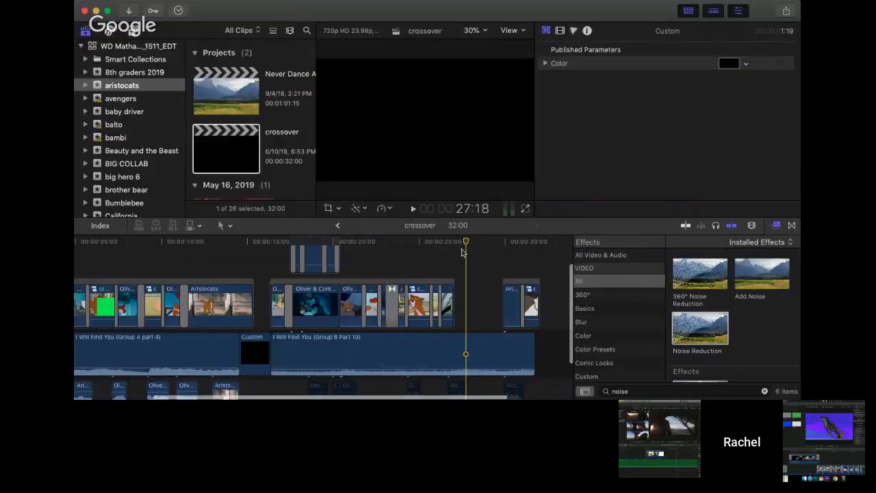
{"action": "scroll", "coordinate": [186, 260], "scroll_direction": "right", "scroll_amount": 3}
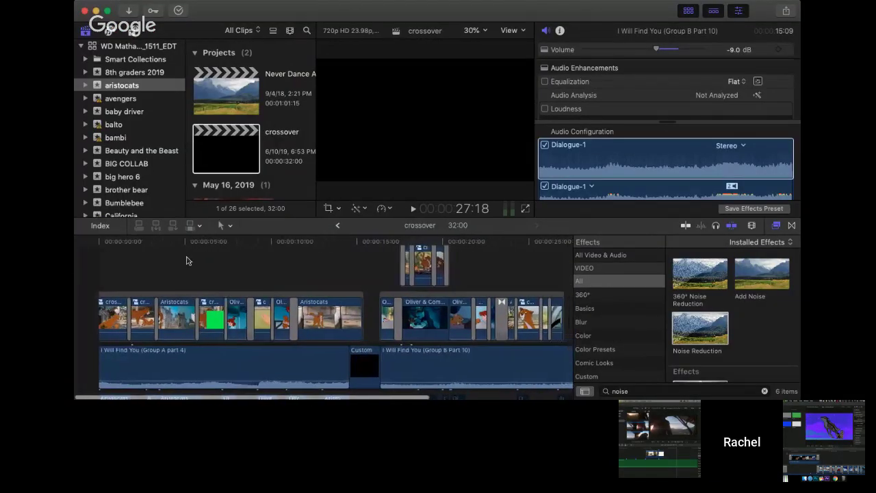
{"action": "left_click_drag", "start_coordinate": [268, 245], "coordinate": [434, 256]}
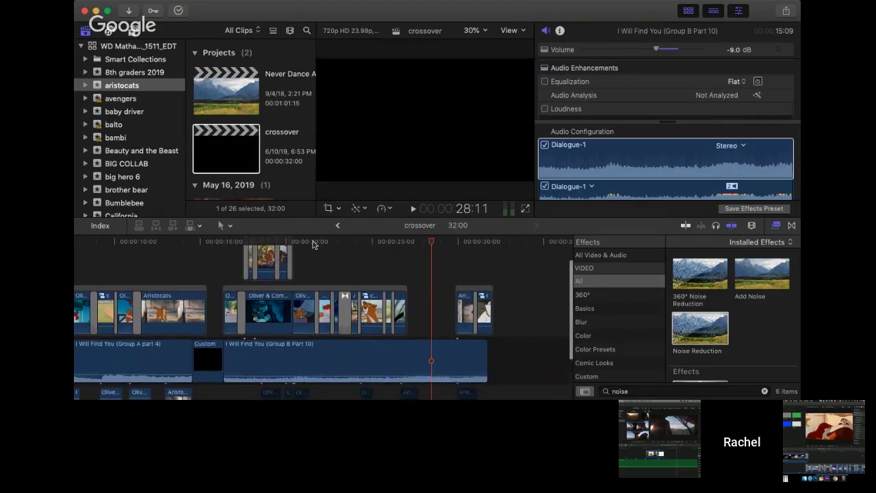
{"action": "left_click", "coordinate": [262, 242]}
{"action": "left_click_drag", "start_coordinate": [262, 242], "coordinate": [282, 244]}
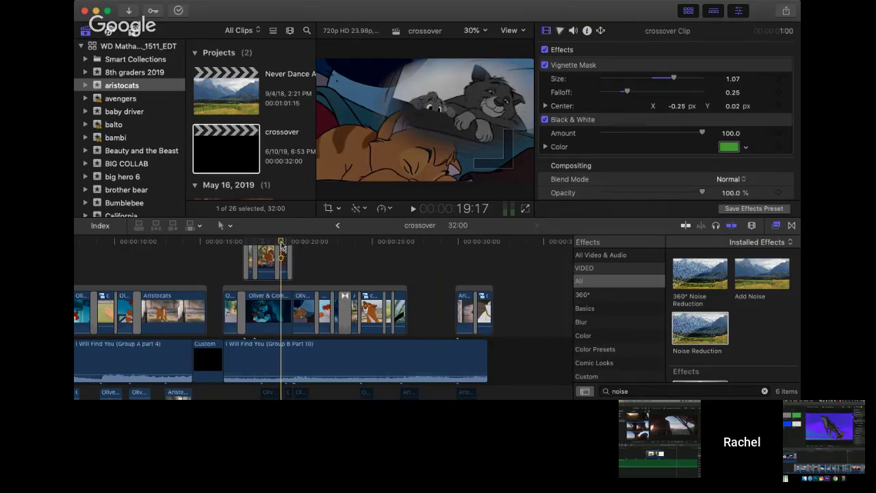
{"action": "left_click", "coordinate": [248, 242]}
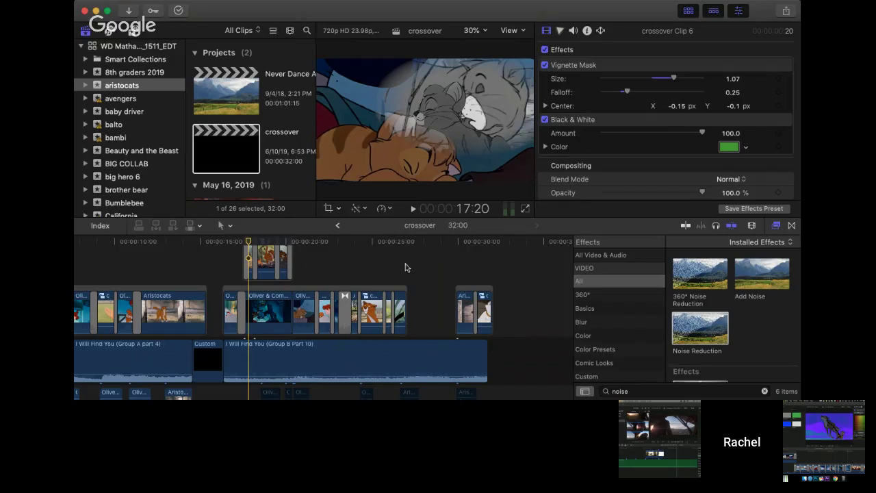
{"action": "left_click", "coordinate": [261, 242]}
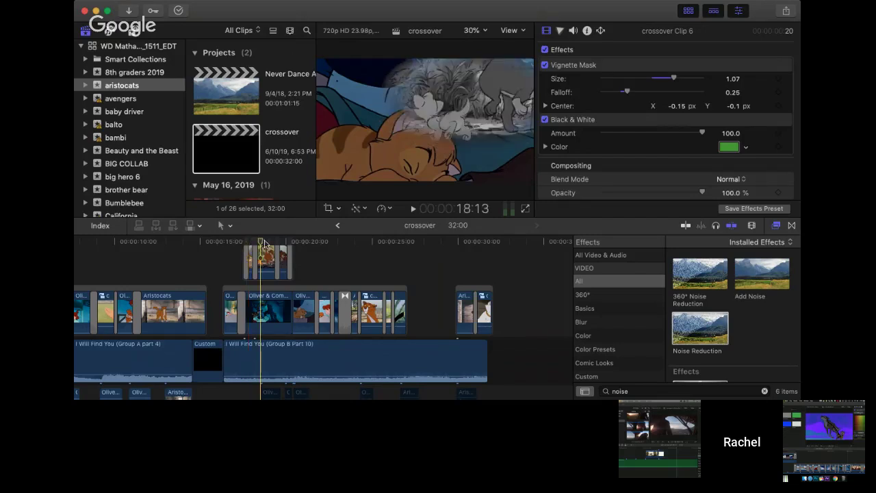
{"action": "left_click_drag", "start_coordinate": [272, 244], "coordinate": [391, 262]}
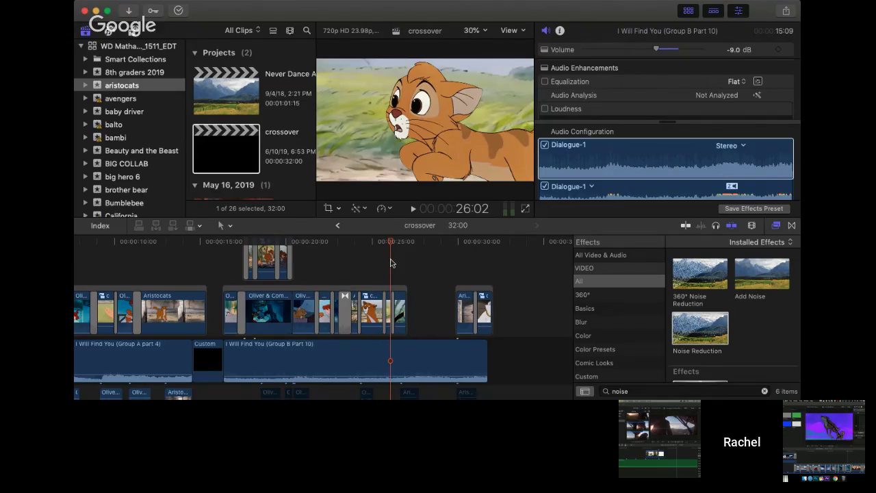
- Play the crossover clips leading into the video gap after 26:00, and lower the I Will Find You (Group B Part 10) audio to -23 dB
{"action": "left_click", "coordinate": [398, 244]}
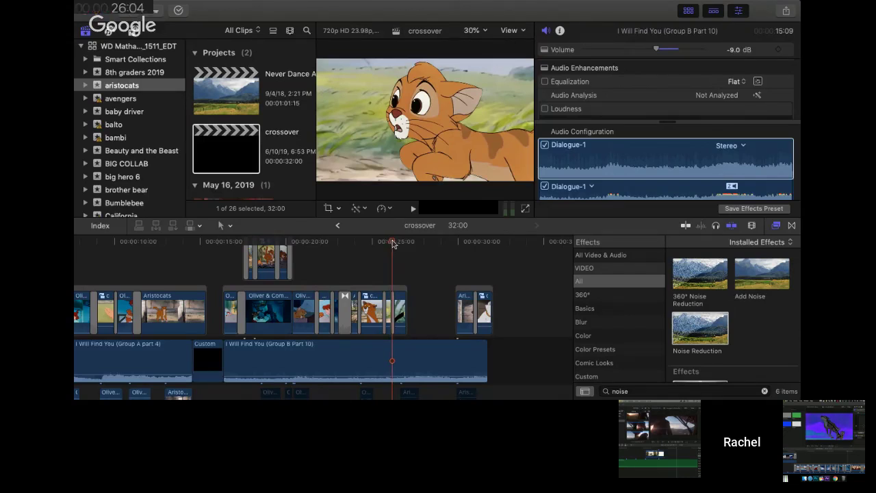
{"action": "left_click_drag", "start_coordinate": [398, 244], "coordinate": [385, 251]}
{"action": "key", "text": "space"}
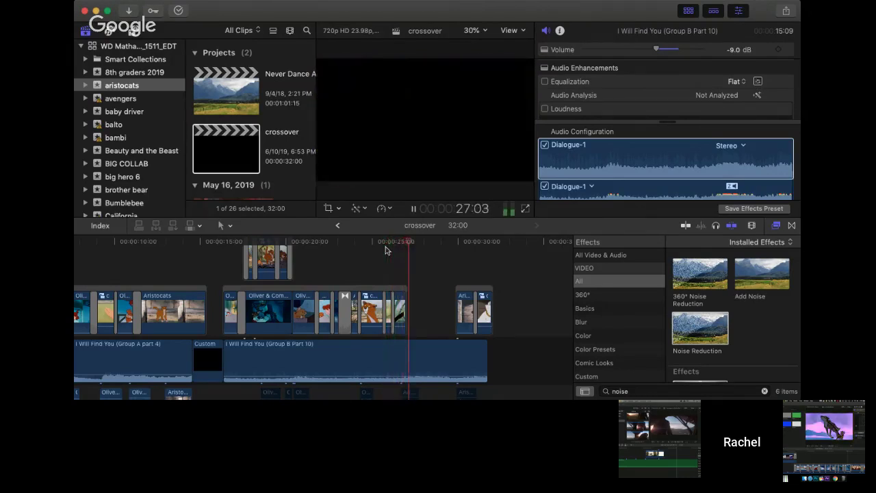
{"action": "key", "text": "space"}
{"action": "mouse_move", "coordinate": [427, 371]}
{"action": "left_mouse_down"}
{"action": "mouse_move", "coordinate": [427, 378]}
{"action": "mouse_move", "coordinate": [428, 366]}
{"action": "left_mouse_up"}
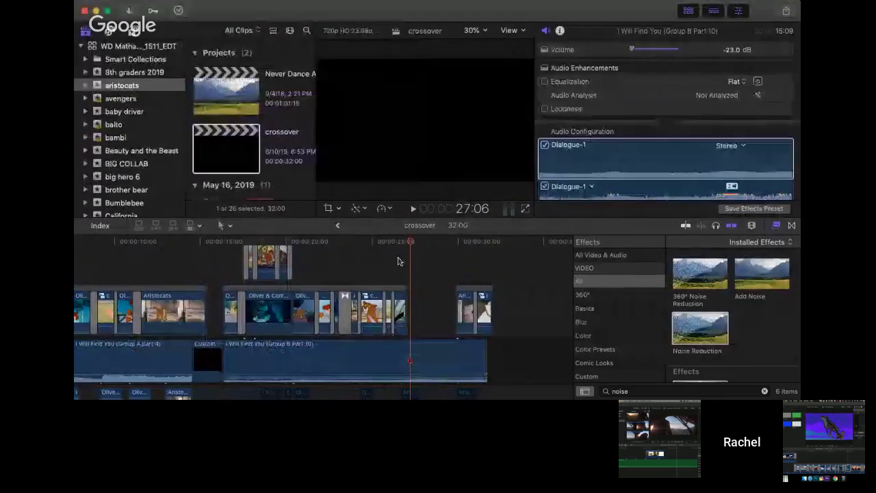
- Inspect the Aristocats clip after the crossover gap, and look through the aristocats event's footage for a shot to fill the gap
{"action": "left_click_drag", "start_coordinate": [409, 250], "coordinate": [470, 283]}
{"action": "left_click", "coordinate": [478, 295]}
{"action": "scroll", "coordinate": [262, 137], "scroll_direction": "down", "scroll_amount": 3}
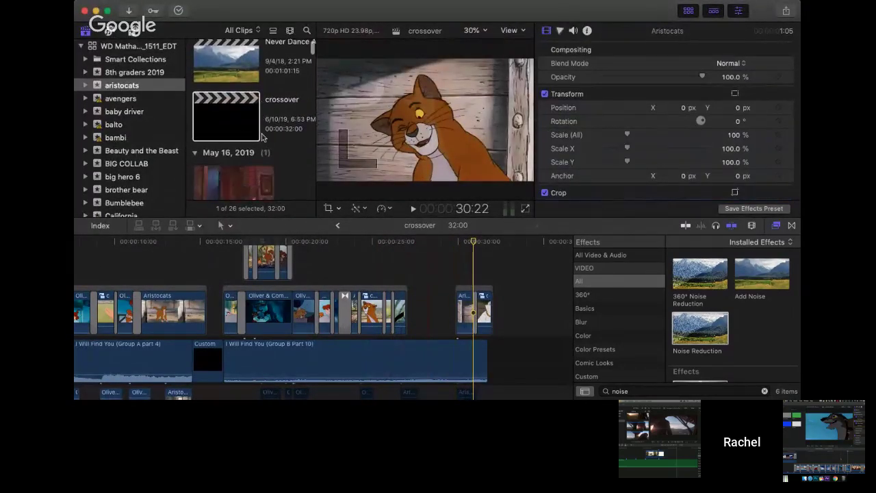
{"action": "scroll", "coordinate": [263, 136], "scroll_direction": "down", "scroll_amount": 2}
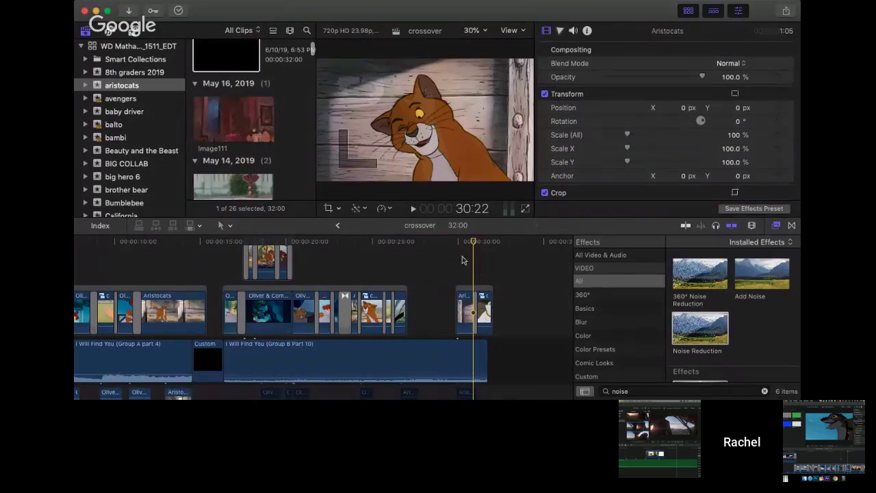
{"action": "scroll", "coordinate": [254, 149], "scroll_direction": "down", "scroll_amount": 5}
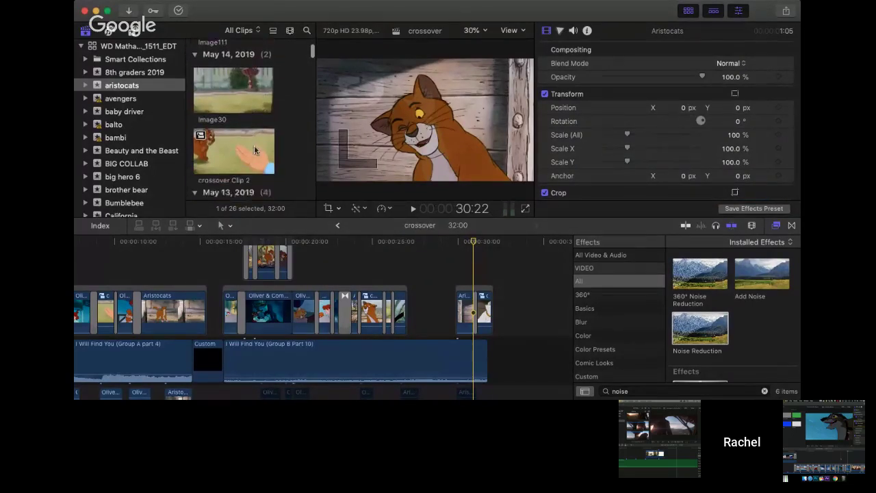
{"action": "scroll", "coordinate": [254, 146], "scroll_direction": "down", "scroll_amount": 5}
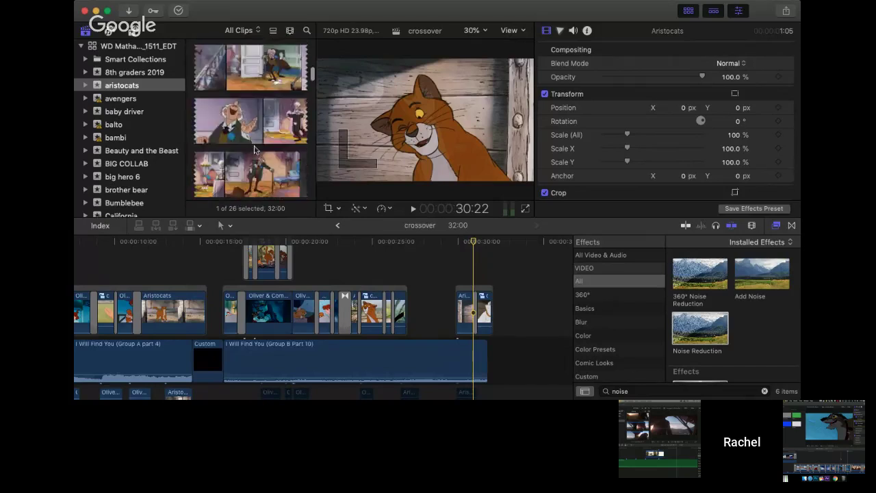
{"action": "scroll", "coordinate": [254, 150], "scroll_direction": "down", "scroll_amount": 5}
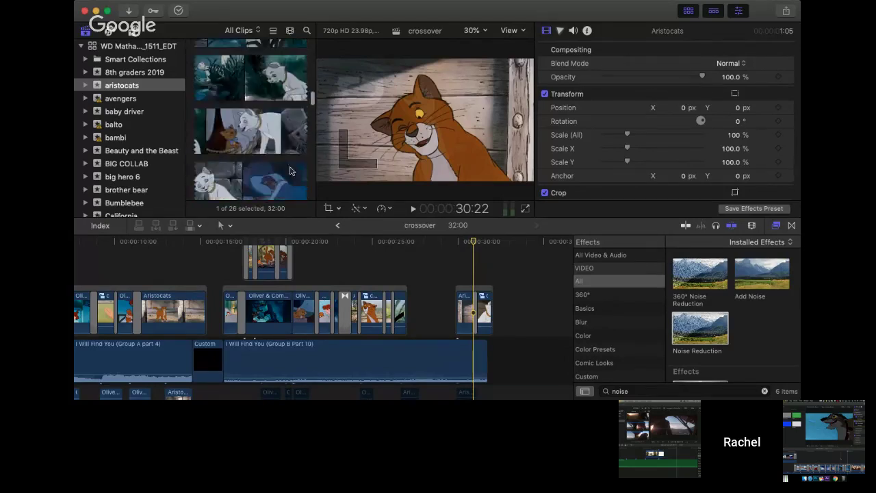
{"action": "scroll", "coordinate": [290, 171], "scroll_direction": "down", "scroll_amount": 5}
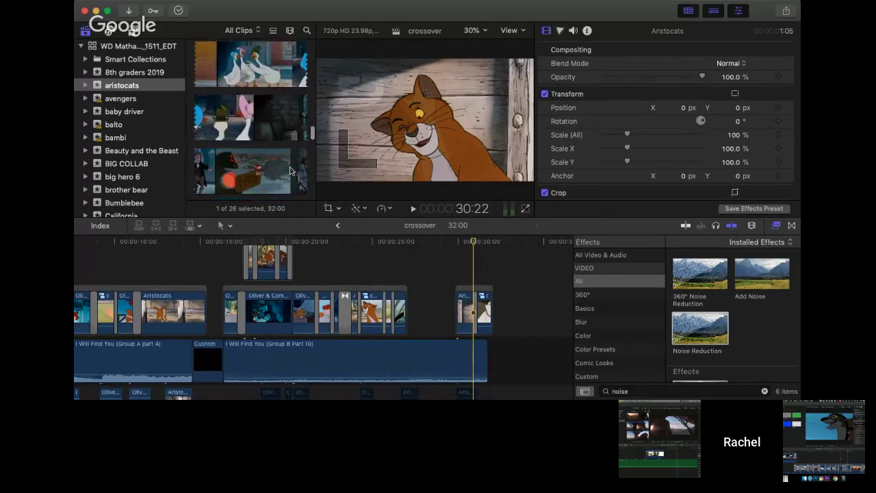
{"action": "scroll", "coordinate": [290, 171], "scroll_direction": "up", "scroll_amount": 5}
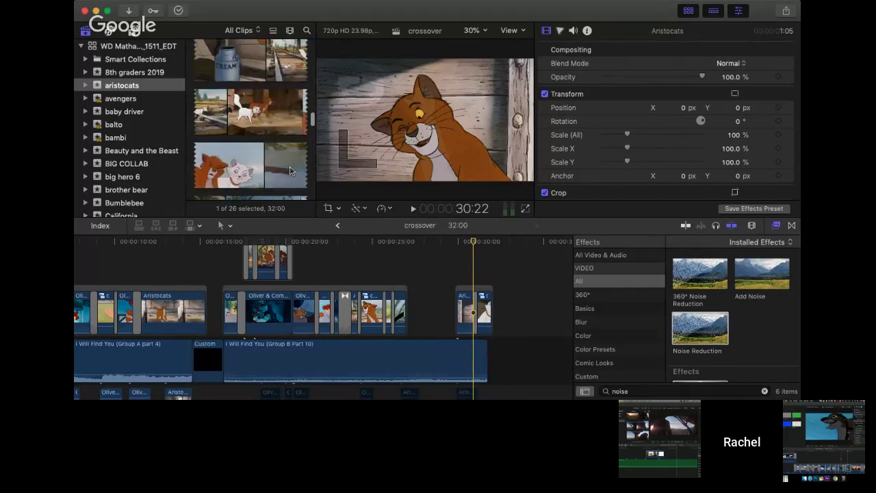
{"action": "scroll", "coordinate": [290, 171], "scroll_direction": "up", "scroll_amount": 5}
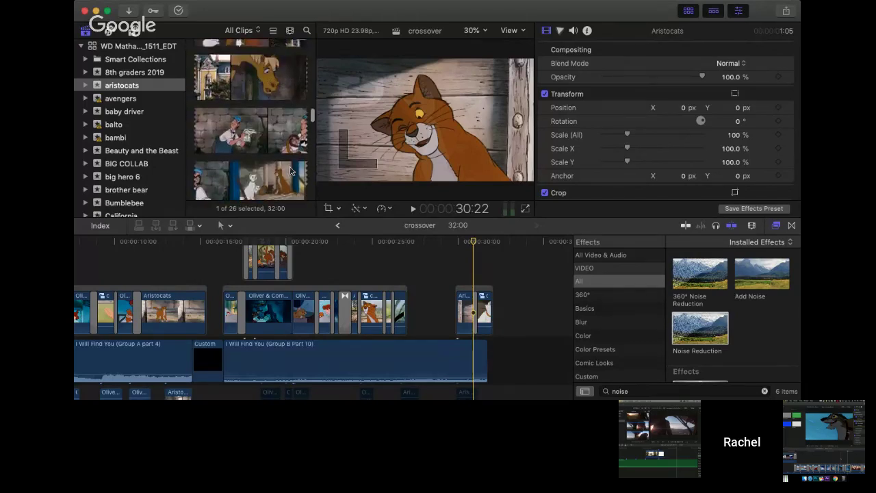
{"action": "scroll", "coordinate": [291, 171], "scroll_direction": "up", "scroll_amount": 3}
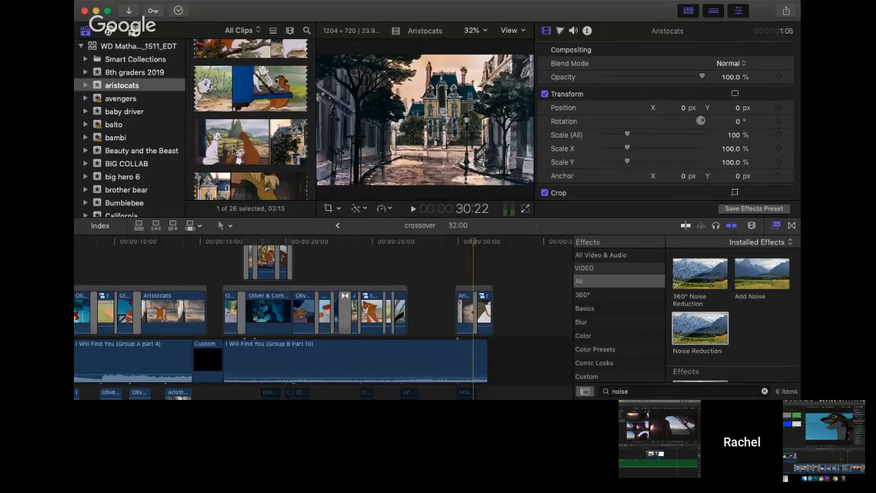
- Preview the Aristocats source footage of Thomas O'Malley and the kittens from about 34:00:08 to the mansion shot at 34:31:12
{"action": "left_click", "coordinate": [262, 139]}
{"action": "left_click_drag", "start_coordinate": [268, 140], "coordinate": [200, 142]}
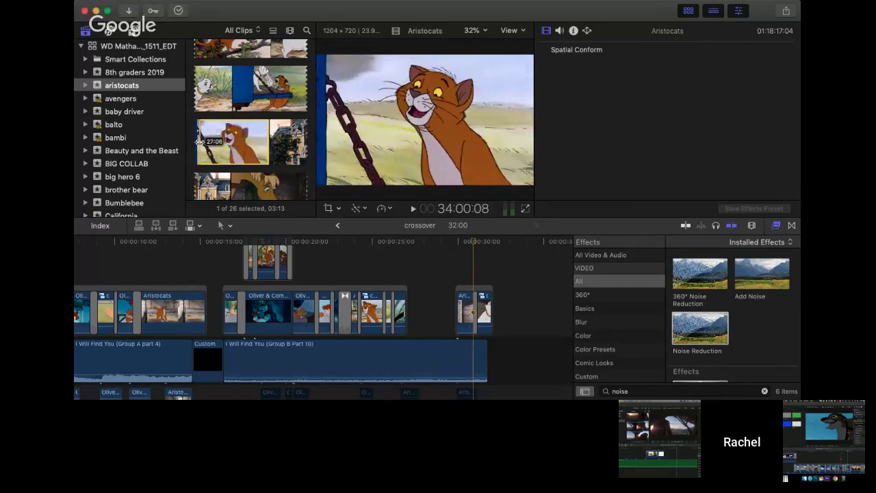
{"action": "left_click_drag", "start_coordinate": [200, 141], "coordinate": [204, 140]}
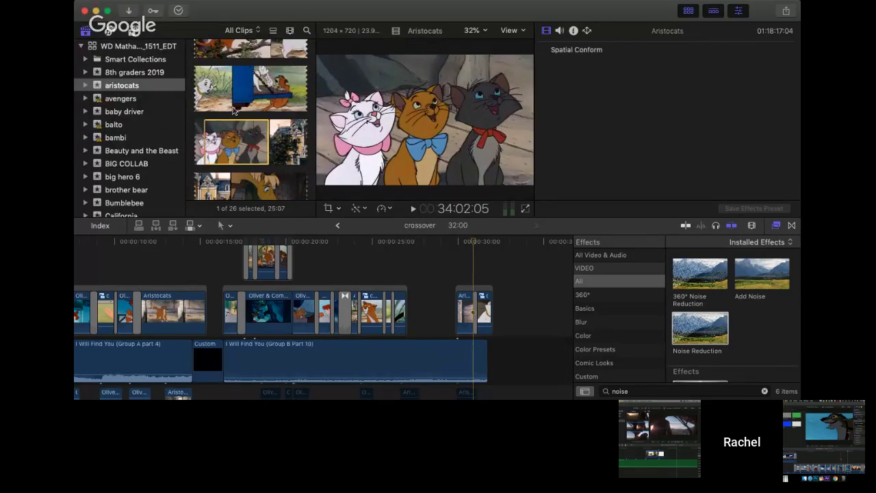
{"action": "left_click_drag", "start_coordinate": [260, 100], "coordinate": [279, 130]}
{"action": "scroll", "coordinate": [279, 130], "scroll_direction": "down", "scroll_amount": 3}
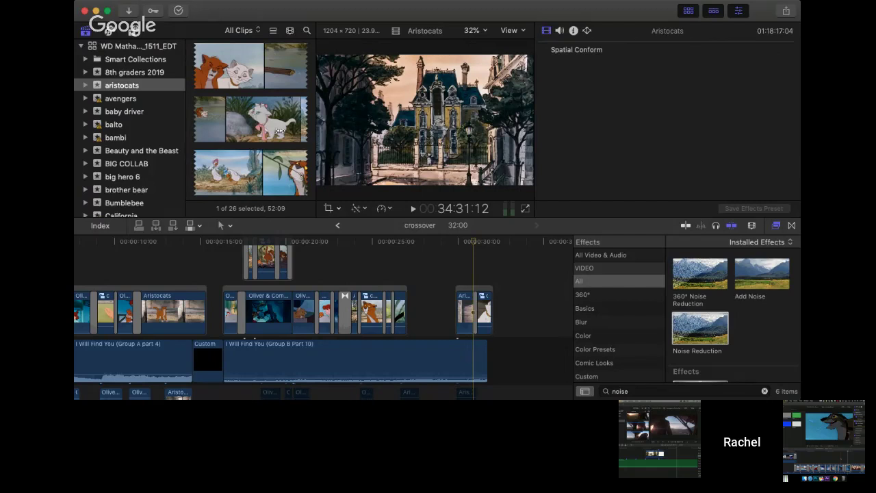
- Replay the crossover clips leading into the video gap from 24:07, and park the playhead at 26:16
{"action": "left_click", "coordinate": [464, 241]}
{"action": "key", "text": "space"}
{"action": "key", "text": "space"}
{"action": "left_click", "coordinate": [402, 260]}
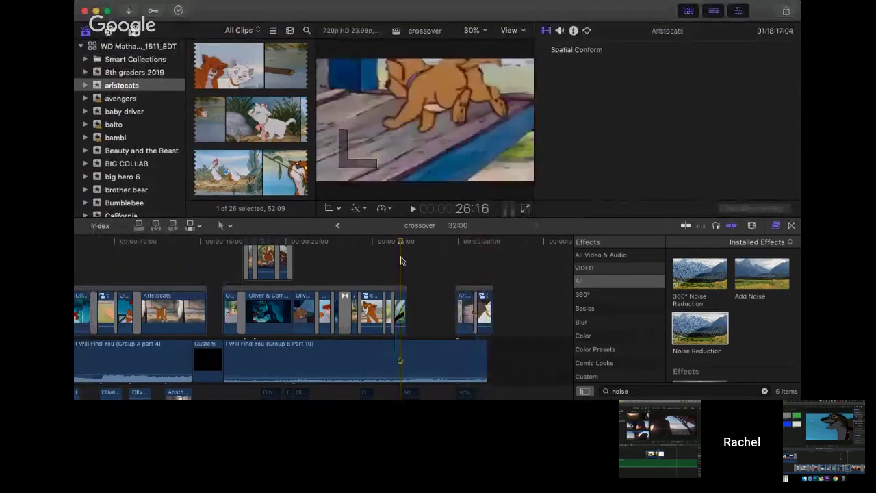
{"action": "left_click", "coordinate": [358, 266]}
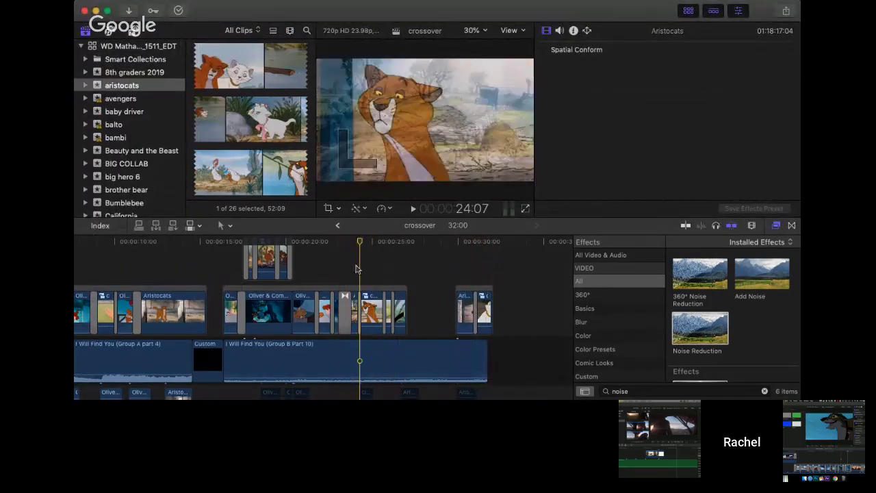
{"action": "key", "text": "space"}
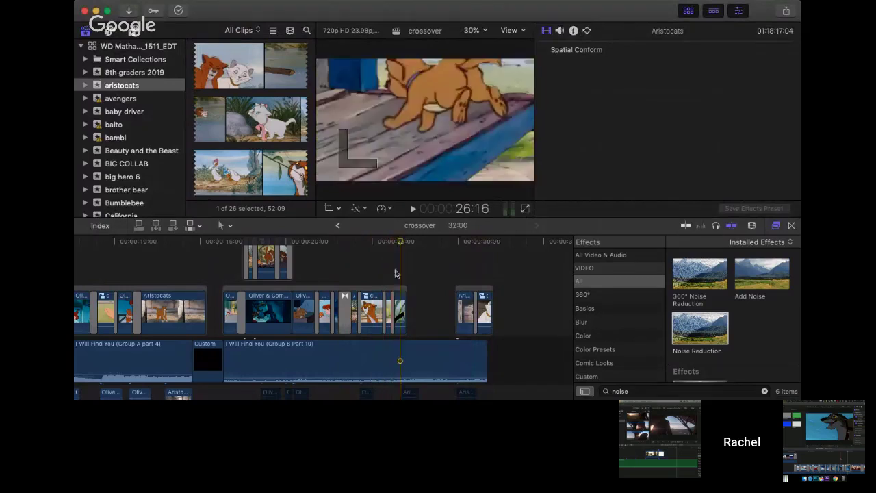
{"action": "left_click", "coordinate": [444, 308]}
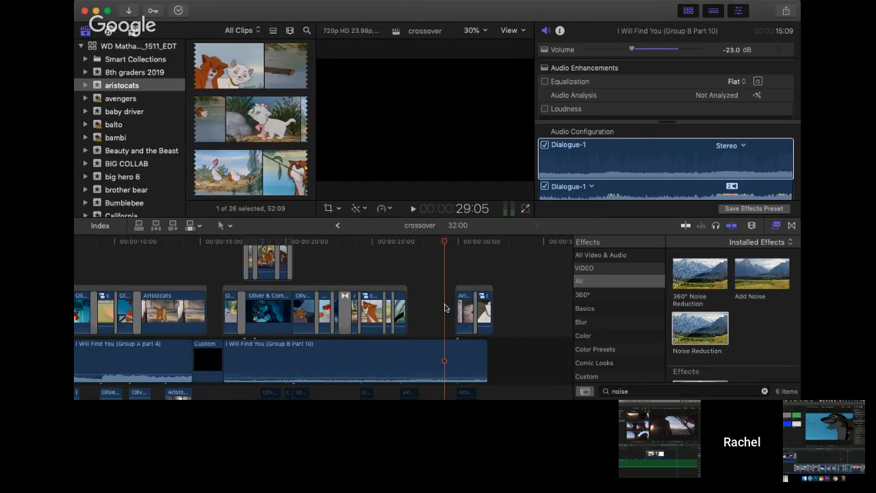
{"action": "left_click_drag", "start_coordinate": [392, 244], "coordinate": [400, 286]}
- Look through the remaining Aristocats footage for a shot that fits the gap, and return to the start of the event
{"action": "scroll", "coordinate": [280, 173], "scroll_direction": "down", "scroll_amount": 8}
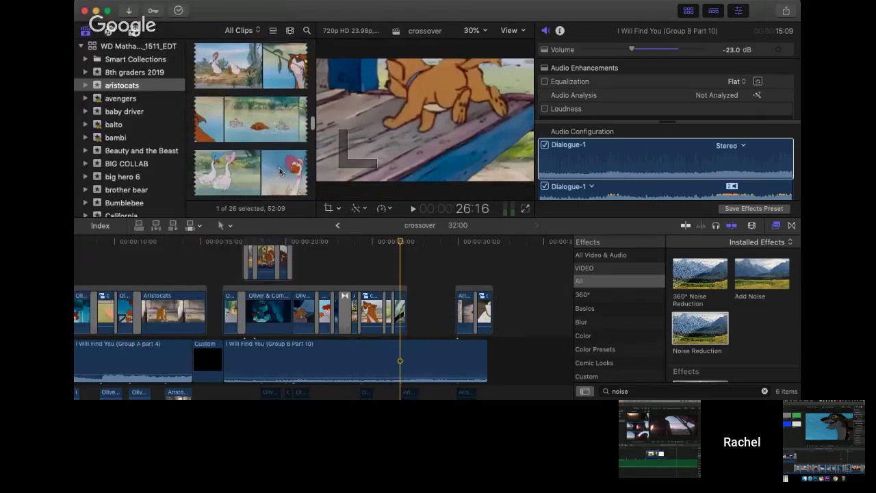
{"action": "scroll", "coordinate": [281, 173], "scroll_direction": "down", "scroll_amount": 3}
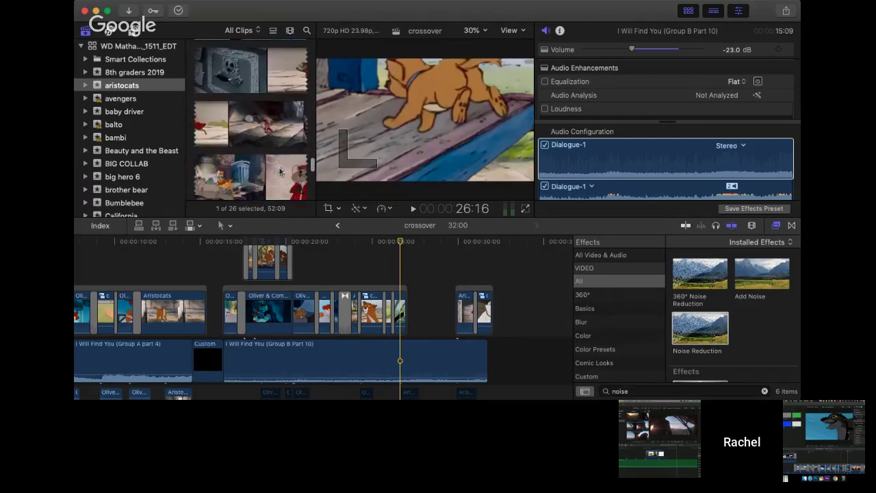
{"action": "scroll", "coordinate": [279, 172], "scroll_direction": "up", "scroll_amount": 3}
{"action": "scroll", "coordinate": [279, 172], "scroll_direction": "up", "scroll_amount": 5}
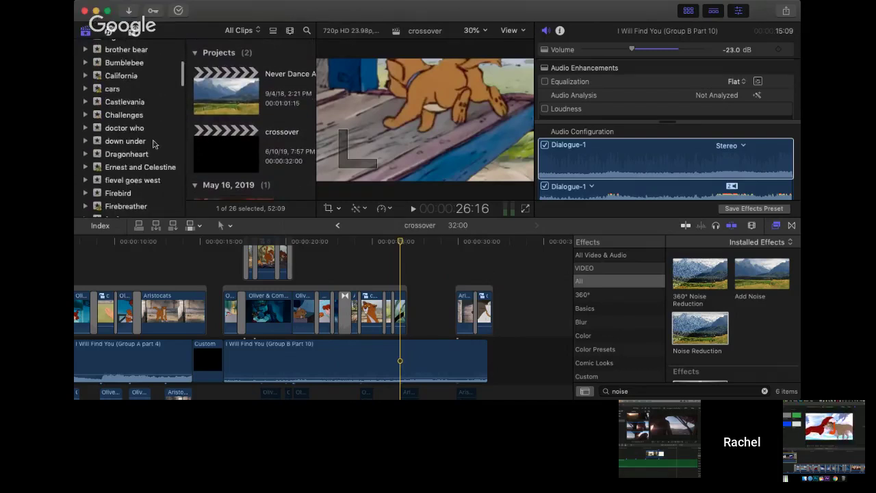
- Open the overlays event in the library
{"action": "scroll", "coordinate": [153, 144], "scroll_direction": "down", "scroll_amount": 5}
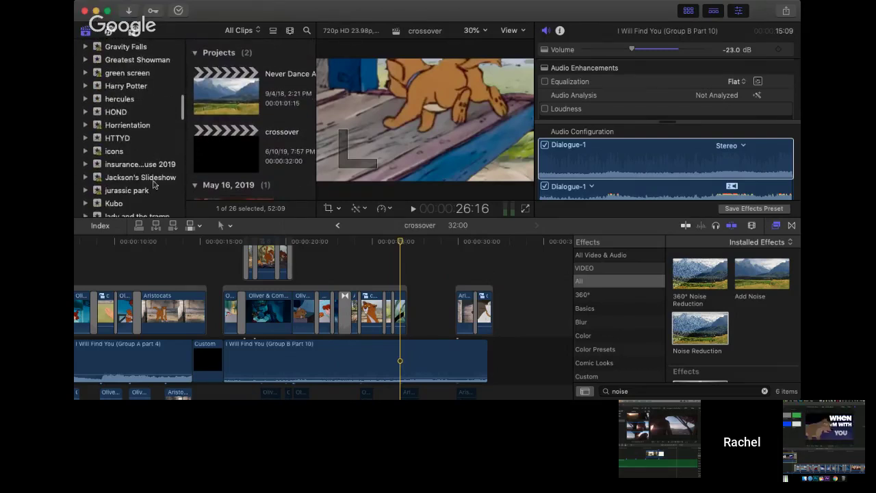
{"action": "scroll", "coordinate": [154, 183], "scroll_direction": "down", "scroll_amount": 8}
{"action": "scroll", "coordinate": [153, 184], "scroll_direction": "down", "scroll_amount": 3}
{"action": "left_click", "coordinate": [123, 164]}
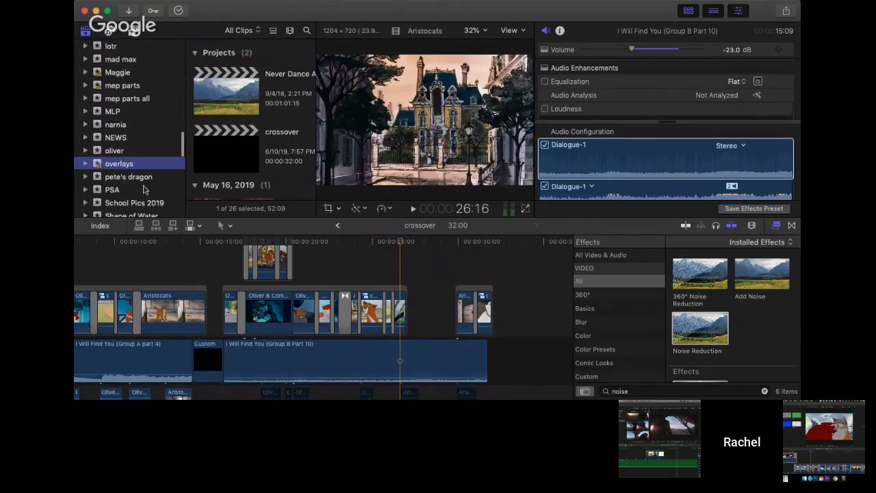
- Open the green screen event and look through its masking clips
{"action": "scroll", "coordinate": [144, 190], "scroll_direction": "down", "scroll_amount": 20}
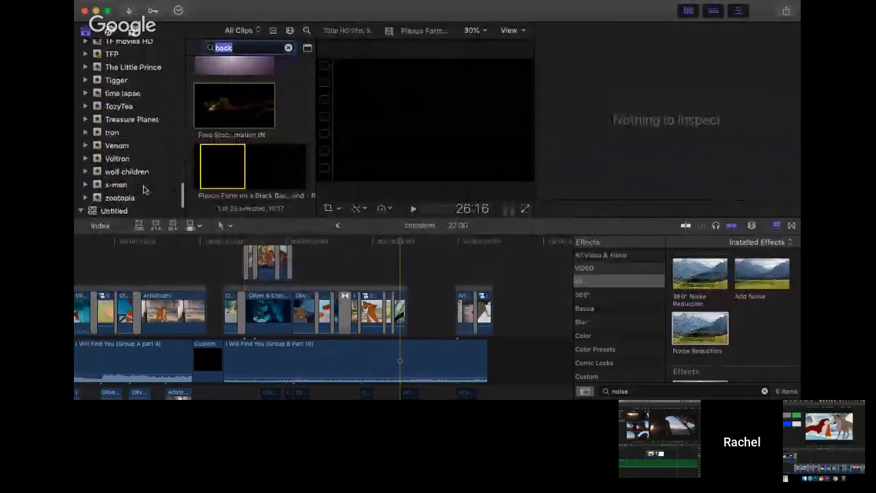
{"action": "scroll", "coordinate": [140, 181], "scroll_direction": "down", "scroll_amount": 10}
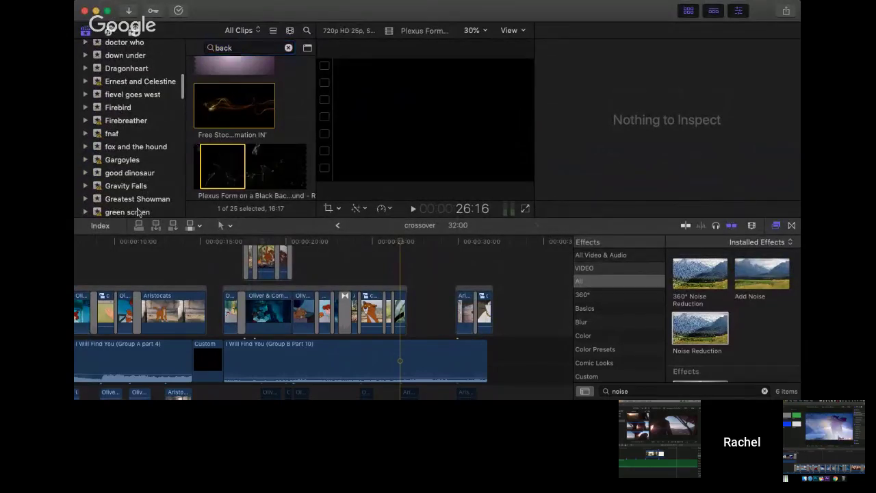
{"action": "left_click", "coordinate": [136, 212]}
{"action": "scroll", "coordinate": [286, 141], "scroll_direction": "down", "scroll_amount": 10}
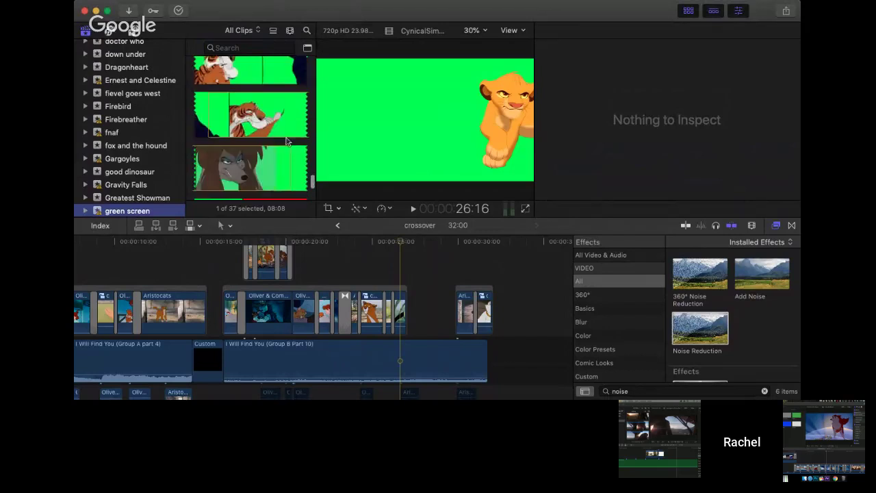
{"action": "scroll", "coordinate": [287, 142], "scroll_direction": "up", "scroll_amount": 5}
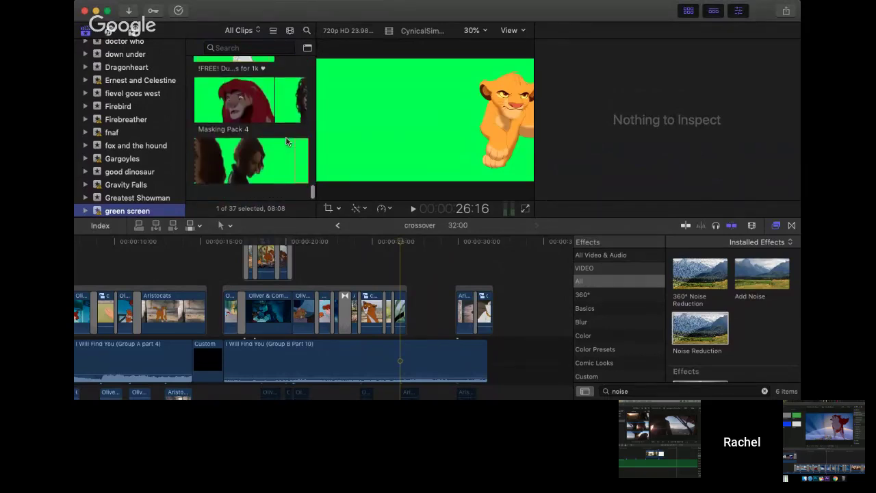
{"action": "scroll", "coordinate": [287, 141], "scroll_direction": "up", "scroll_amount": 6}
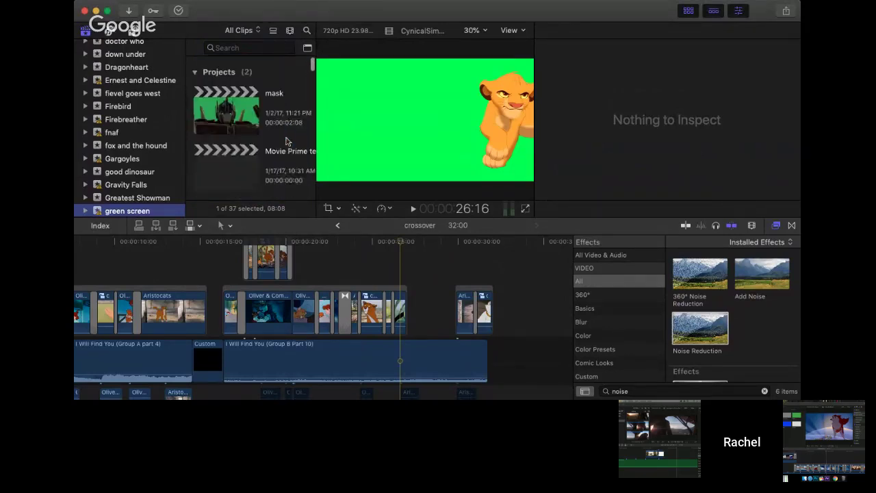
{"action": "scroll", "coordinate": [287, 142], "scroll_direction": "down", "scroll_amount": 1}
- Skim the MASKINGS PACK #2 clip through its animal masks up to about 3:31:00, looking for a usable shot
{"action": "left_click_drag", "start_coordinate": [232, 111], "coordinate": [269, 170]}
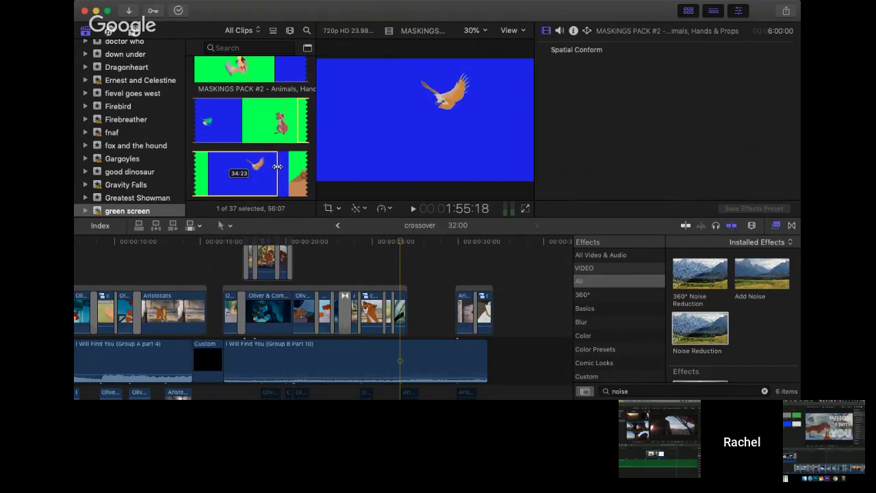
{"action": "left_click_drag", "start_coordinate": [277, 166], "coordinate": [295, 157]}
{"action": "left_click_drag", "start_coordinate": [194, 177], "coordinate": [288, 179]}
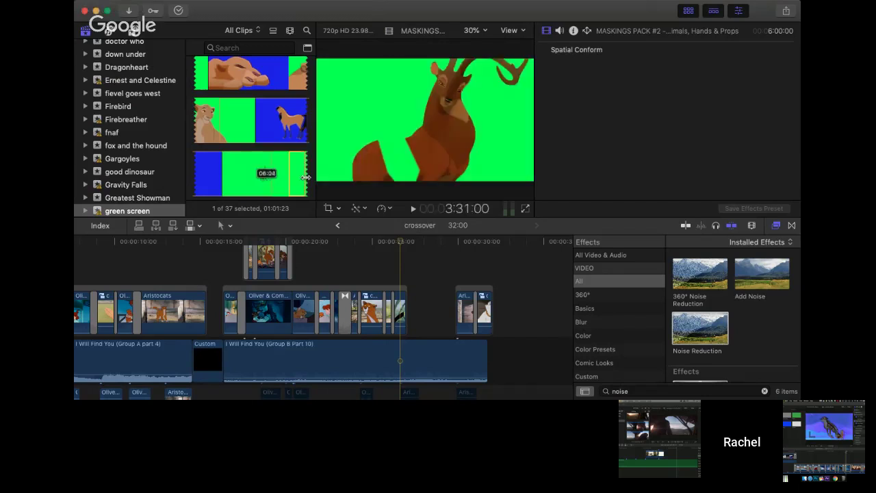
- Browse the green screen event and skim the MASKINGS PACK #2 and CynicalSimba masks footage for character masks
{"action": "scroll", "coordinate": [225, 174], "scroll_direction": "down", "scroll_amount": 2}
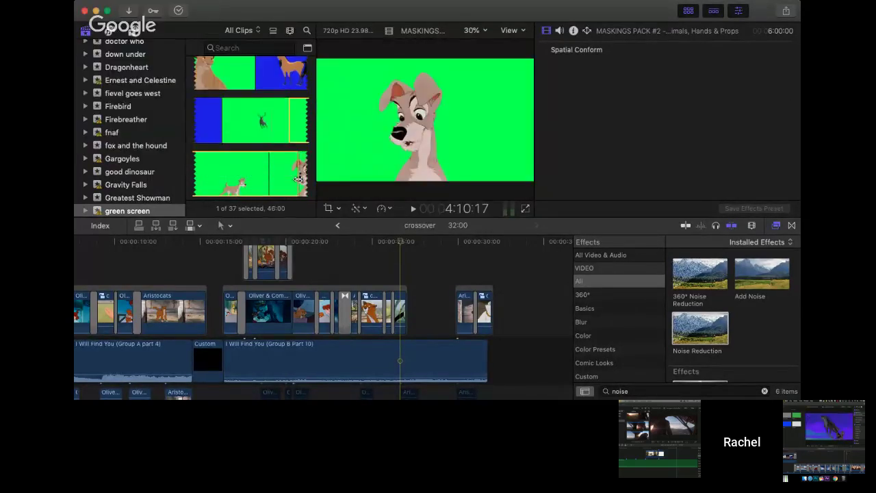
{"action": "scroll", "coordinate": [291, 176], "scroll_direction": "down", "scroll_amount": 5}
{"action": "mouse_move", "coordinate": [287, 176]}
{"action": "left_mouse_down"}
{"action": "mouse_move", "coordinate": [274, 173]}
{"action": "mouse_move", "coordinate": [291, 173]}
{"action": "left_mouse_up"}
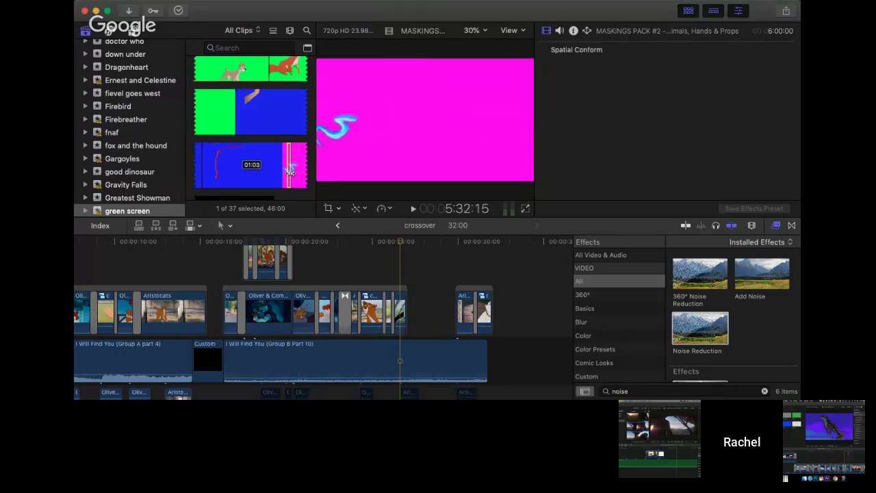
{"action": "mouse_move", "coordinate": [288, 174]}
{"action": "left_mouse_down"}
{"action": "mouse_move", "coordinate": [281, 176]}
{"action": "mouse_move", "coordinate": [305, 170]}
{"action": "mouse_move", "coordinate": [196, 177]}
{"action": "mouse_move", "coordinate": [278, 170]}
{"action": "left_mouse_up"}
{"action": "scroll", "coordinate": [279, 170], "scroll_direction": "down", "scroll_amount": 4}
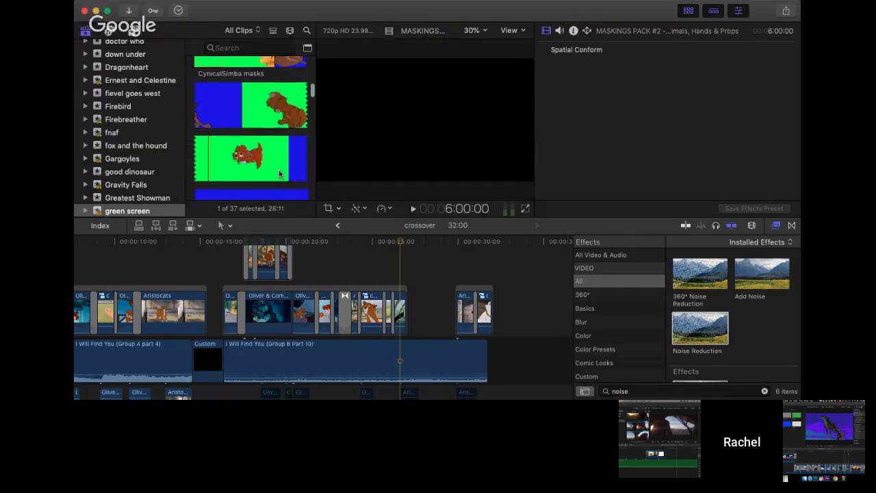
{"action": "mouse_move", "coordinate": [265, 121]}
{"action": "left_mouse_down"}
{"action": "mouse_move", "coordinate": [248, 115]}
{"action": "mouse_move", "coordinate": [305, 116]}
{"action": "mouse_move", "coordinate": [196, 155]}
{"action": "mouse_move", "coordinate": [307, 140]}
{"action": "mouse_move", "coordinate": [278, 123]}
{"action": "left_mouse_up"}
{"action": "scroll", "coordinate": [335, 332], "scroll_direction": "down", "scroll_amount": 2}
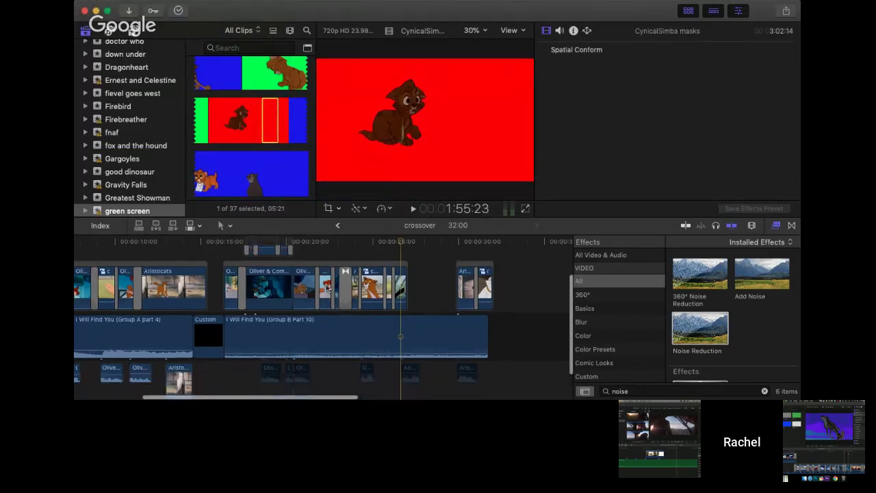
- Return from the crossover timeline to the quicksand project and skim its early clips
{"action": "scroll", "coordinate": [335, 321], "scroll_direction": "up", "scroll_amount": 3}
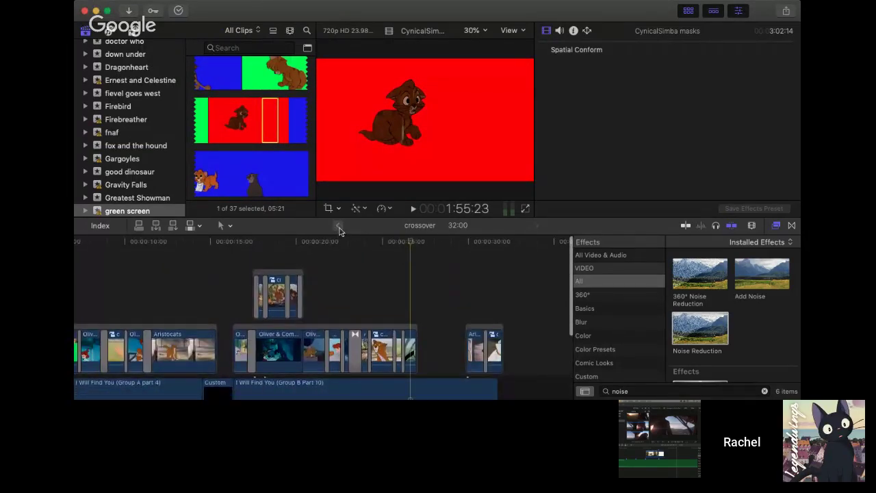
{"action": "left_click", "coordinate": [339, 227]}
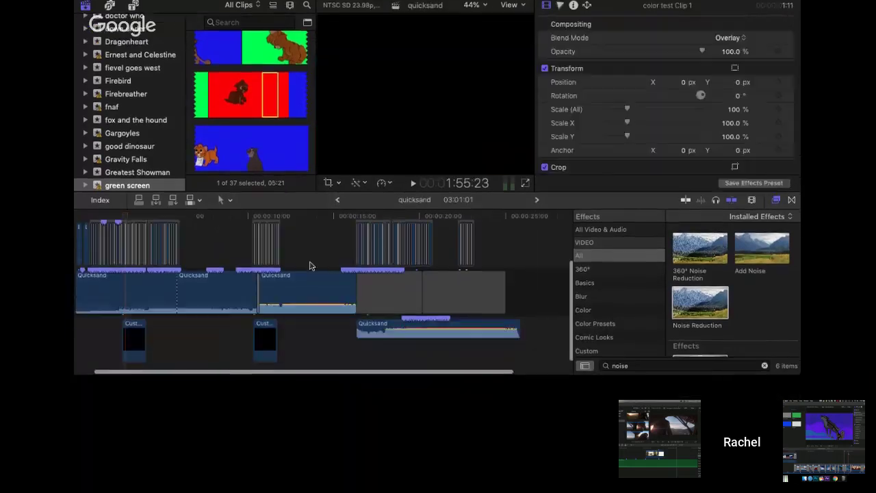
{"action": "left_click_drag", "start_coordinate": [130, 246], "coordinate": [138, 248]}
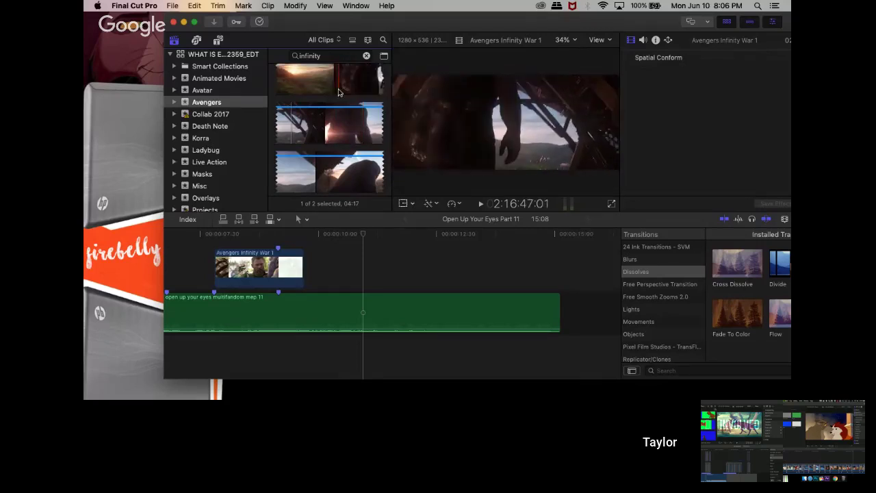
{"action": "scroll", "coordinate": [305, 135], "scroll_direction": "down", "scroll_amount": 3}
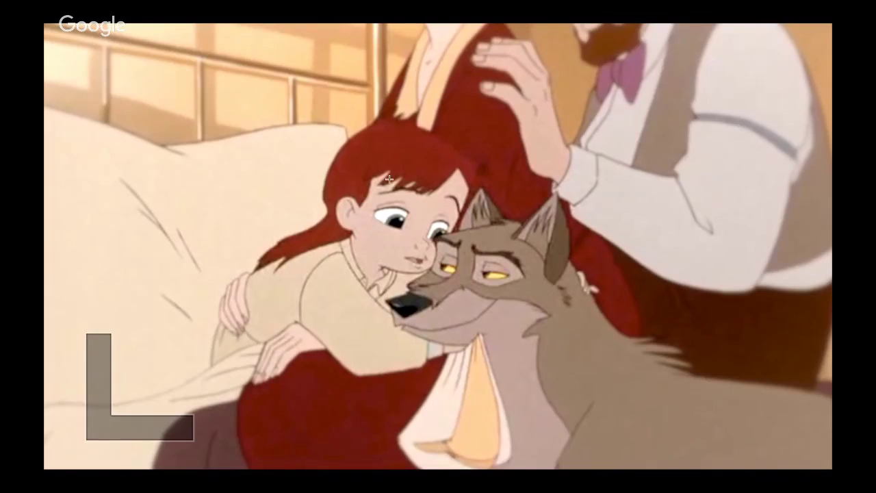
- View the desktop screenshot dated 2019-06-10 at full size, close the preview and switch to Final Cut Pro
{"action": "key", "text": "Escape"}
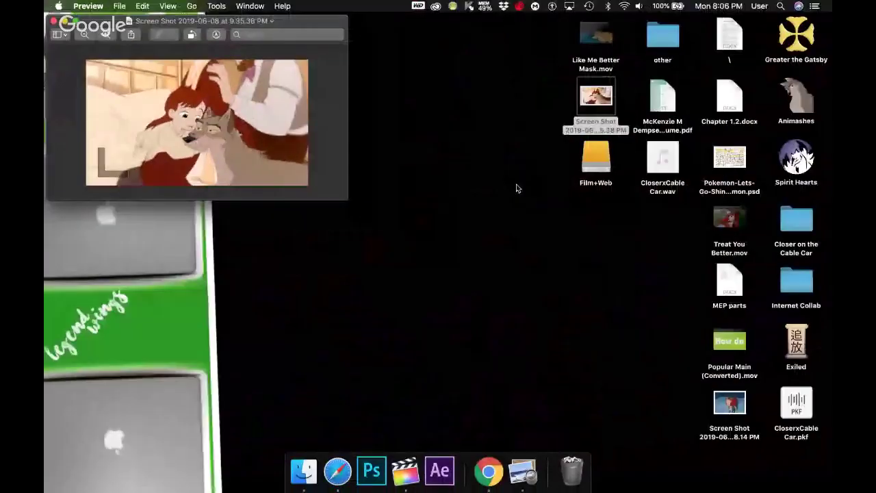
{"action": "left_click", "coordinate": [730, 404]}
{"action": "key", "text": "space"}
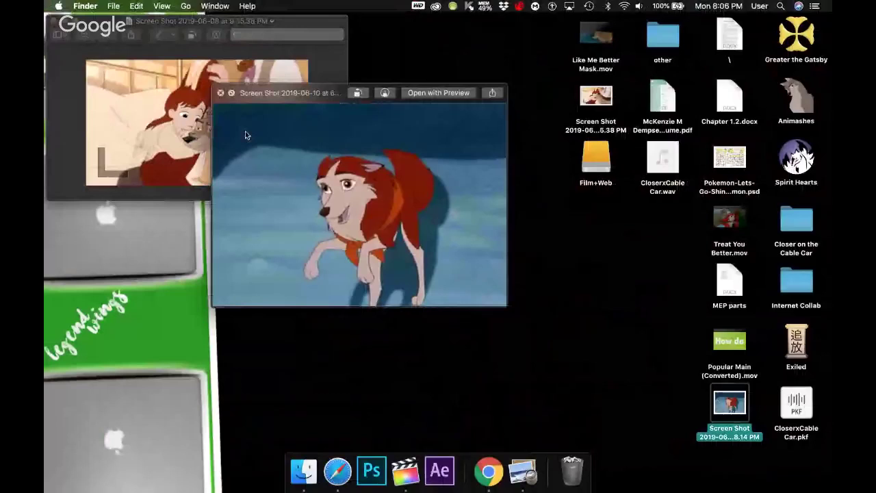
{"action": "left_click", "coordinate": [231, 93]}
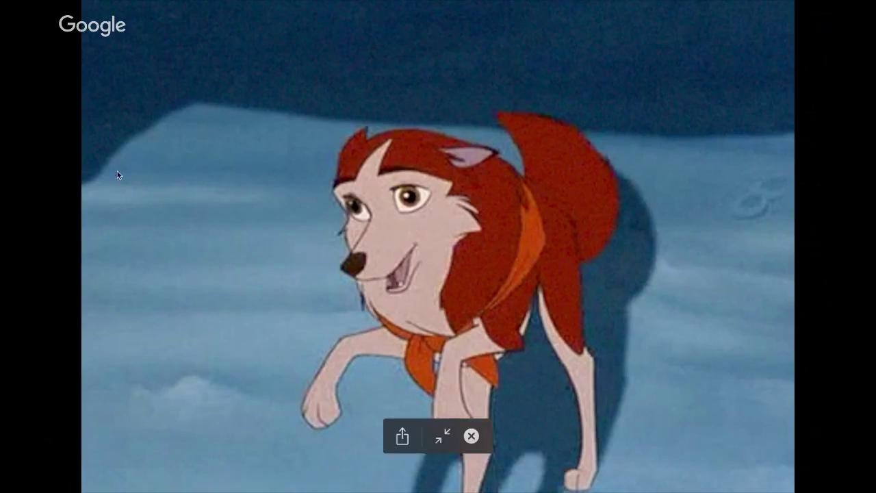
{"action": "key", "text": "Escape"}
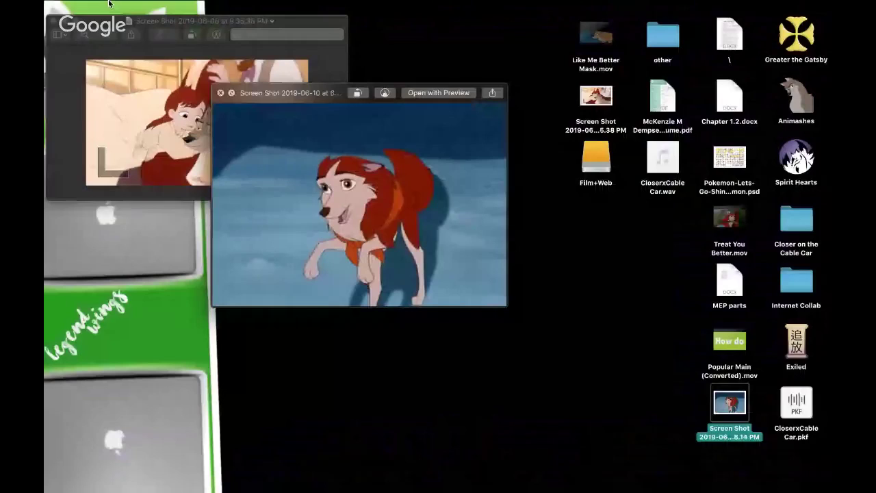
{"action": "left_click", "coordinate": [220, 93]}
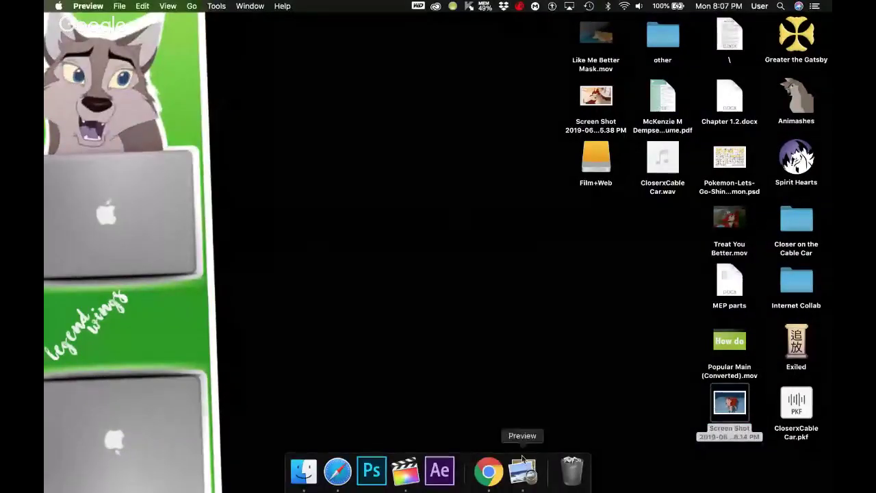
{"action": "left_click", "coordinate": [405, 471]}
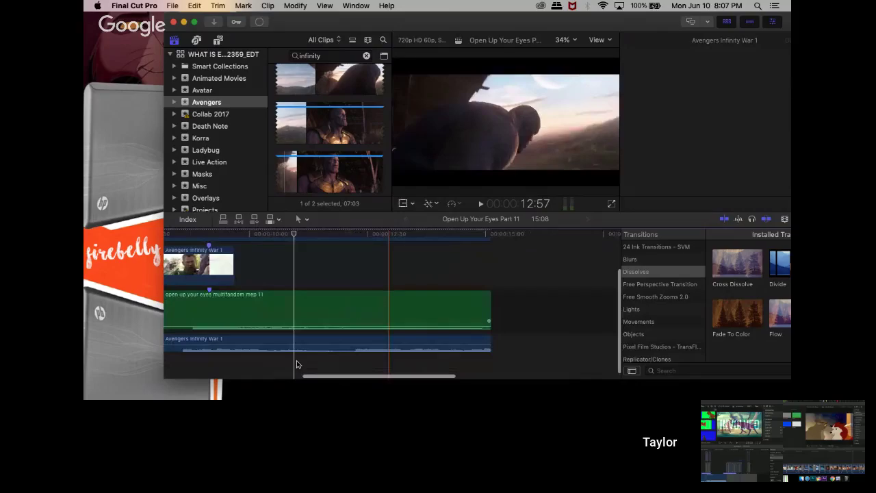
- Delete the Avengers Infinity War 1 audio clip beneath the music track
{"action": "left_click", "coordinate": [303, 339]}
{"action": "key", "text": "Delete"}
{"action": "key", "text": "super+z"}
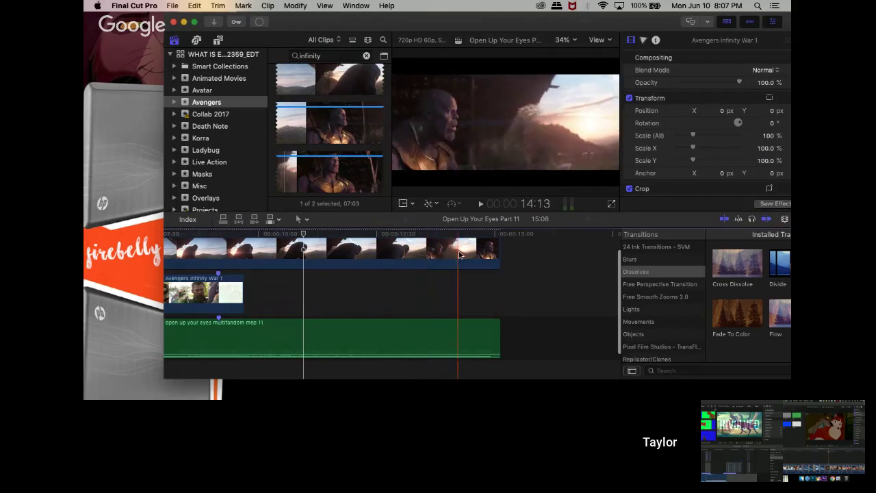
- Cut the long Avengers Infinity War 1 clip near the end of the short clip below and delete the portion before the cut
{"action": "scroll", "coordinate": [327, 273], "scroll_direction": "up", "scroll_amount": 1}
{"action": "scroll", "coordinate": [328, 273], "scroll_direction": "left", "scroll_amount": 5}
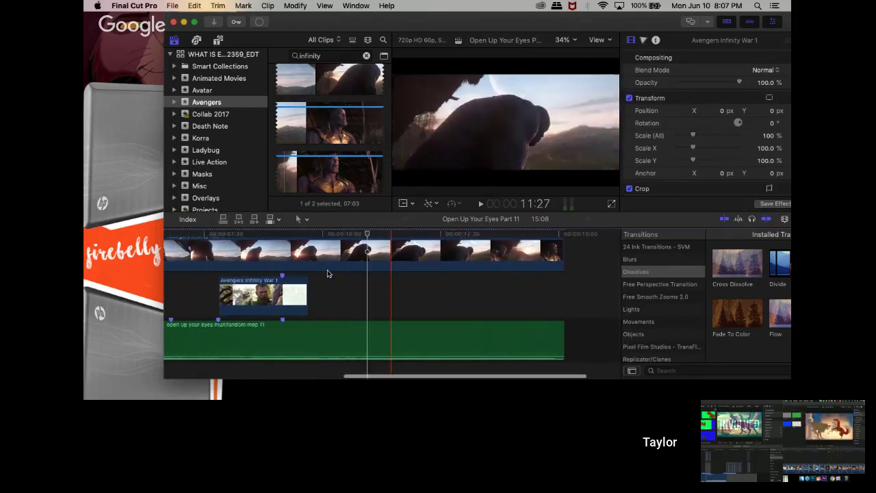
{"action": "key", "text": "b"}
{"action": "left_click", "coordinate": [319, 257]}
{"action": "key", "text": "a"}
{"action": "left_click", "coordinate": [283, 254]}
{"action": "key", "text": "Delete"}
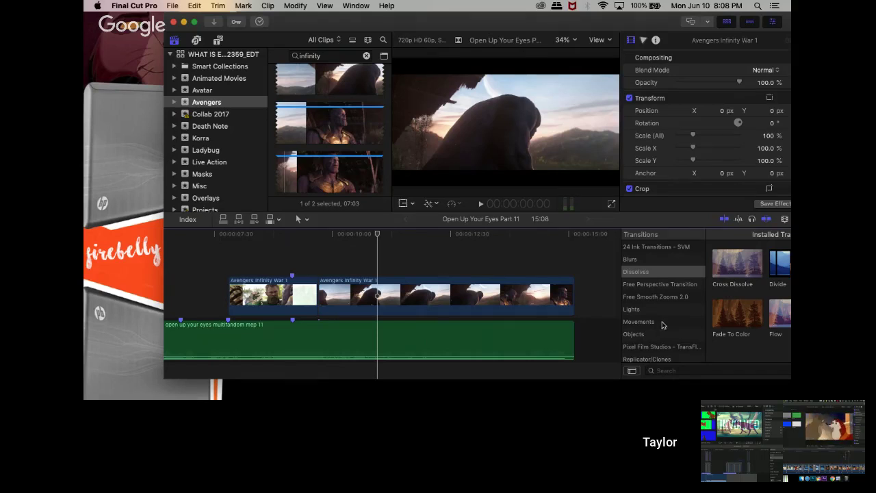
- Add a Flash transition between the two Avengers clips and remove the extra transition at the start of the first clip
{"action": "left_click", "coordinate": [650, 311]}
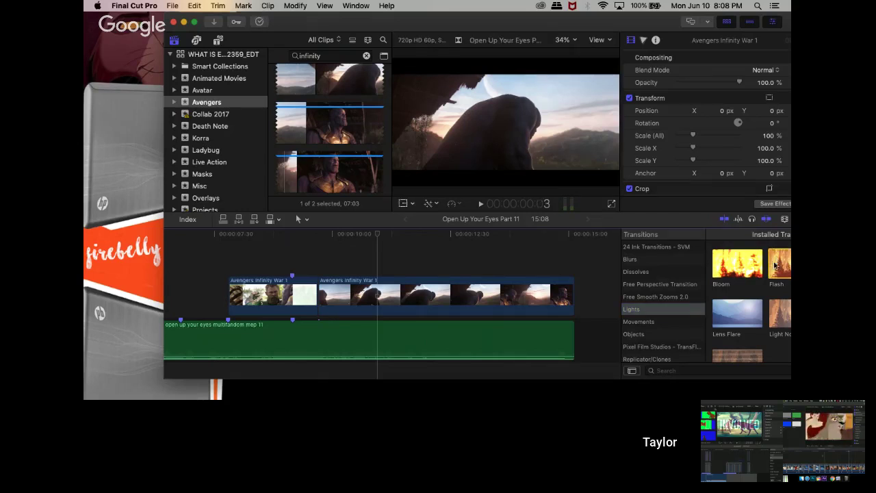
{"action": "left_click_drag", "start_coordinate": [779, 266], "coordinate": [315, 296]}
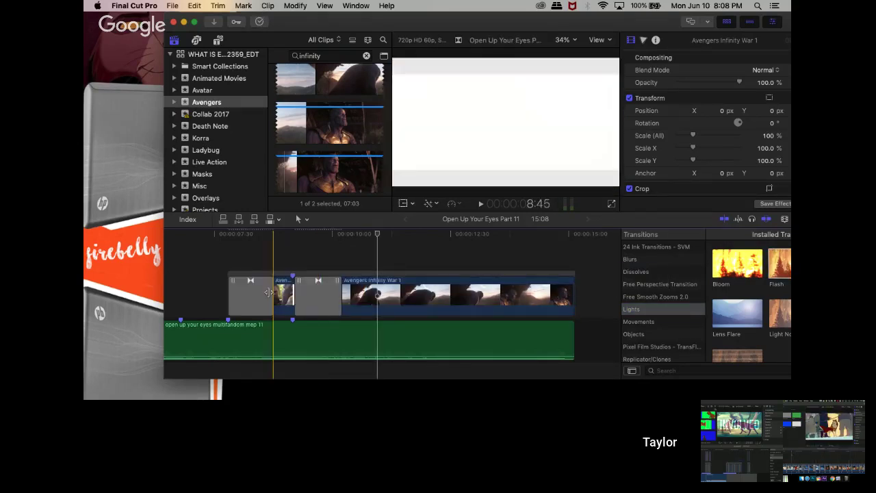
{"action": "left_click", "coordinate": [251, 294]}
{"action": "key", "text": "Delete"}
- Shorten the Flash transition between the clips and play the sequence from the start of the first clip
{"action": "mouse_move", "coordinate": [292, 293]}
{"action": "left_mouse_down"}
{"action": "mouse_move", "coordinate": [310, 289]}
{"action": "mouse_move", "coordinate": [303, 287]}
{"action": "left_mouse_up"}
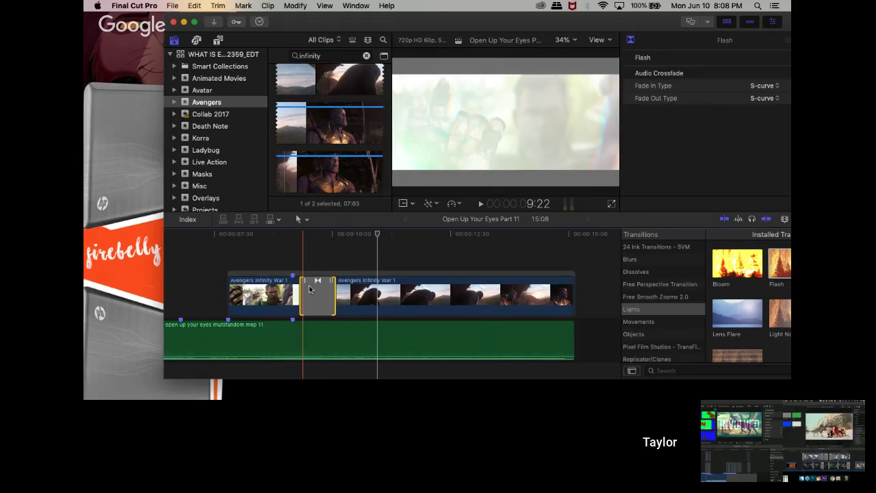
{"action": "left_click", "coordinate": [227, 234]}
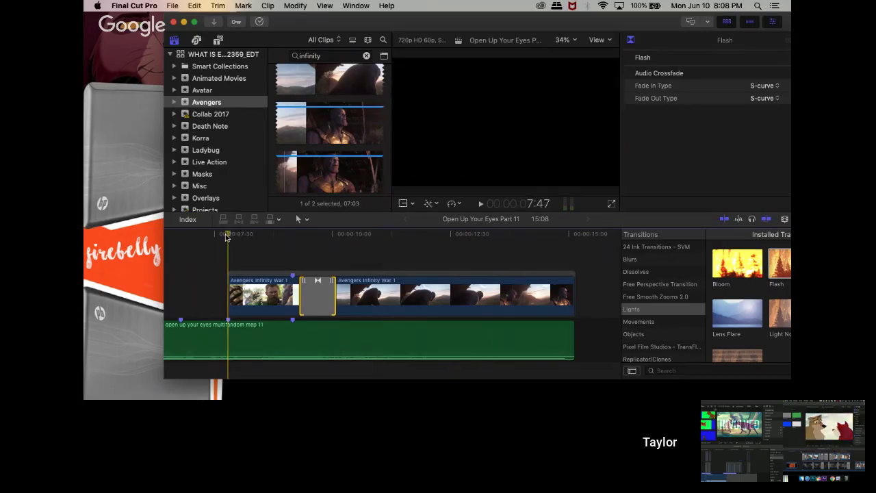
{"action": "key", "text": "space"}
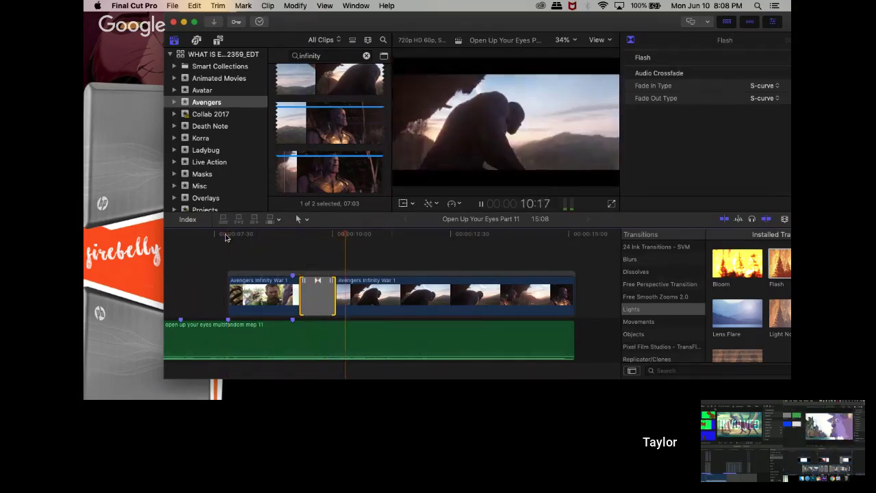
{"action": "key", "text": "space"}
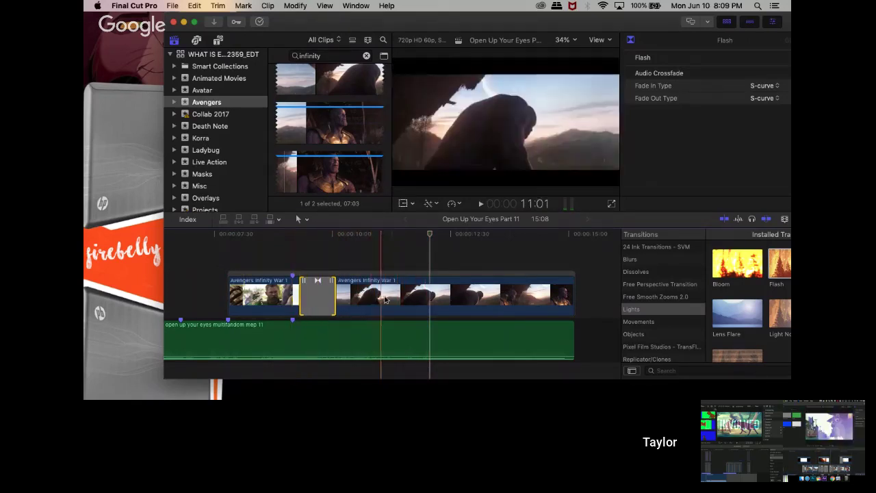
- Scale both Avengers Infinity War clips to 135 % and play them back across the transition
{"action": "left_click_drag", "start_coordinate": [280, 273], "coordinate": [340, 308]}
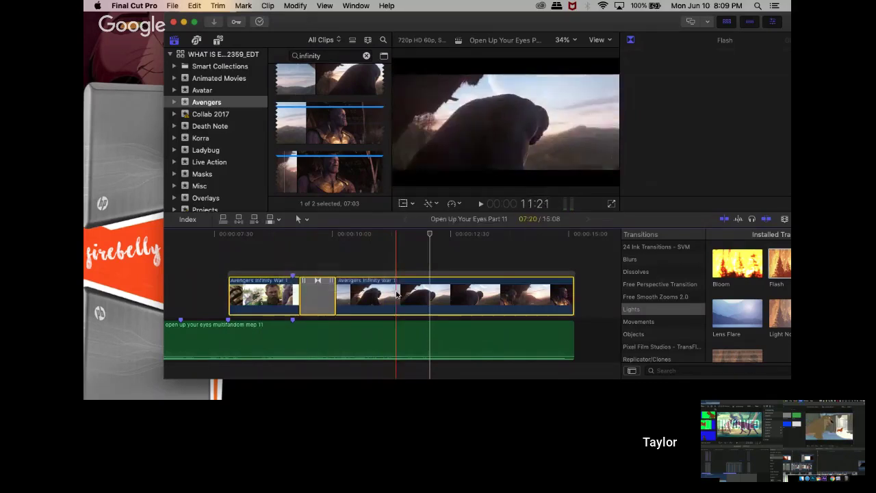
{"action": "left_click", "coordinate": [767, 136]}
{"action": "type", "text": "120"}
{"action": "key", "text": "BackSpace"}
{"action": "type", "text": "35"}
{"action": "key", "text": "Return"}
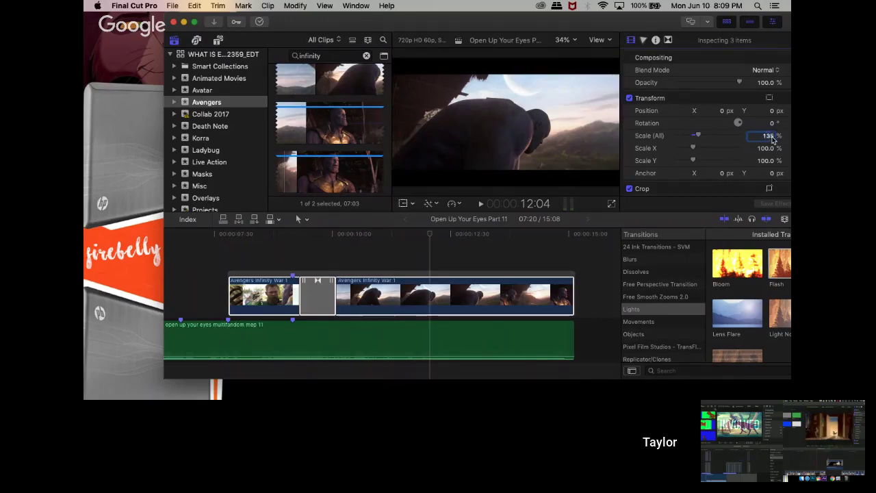
{"action": "left_click", "coordinate": [295, 256]}
{"action": "key", "text": "space"}
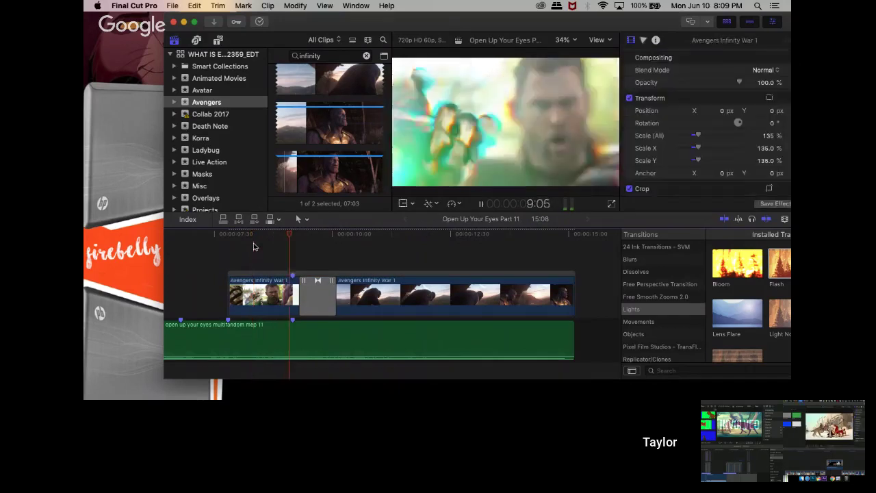
{"action": "key", "text": "space"}
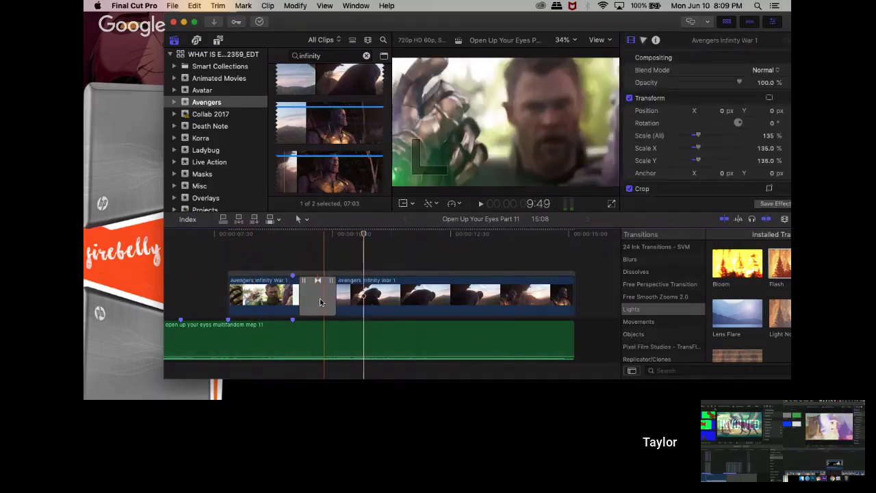
- Replace the Flash transition between the Avengers clips with the Pixel Film Studios Subtle Flash transition and lengthen it
{"action": "left_click", "coordinate": [319, 302]}
{"action": "key", "text": "Delete"}
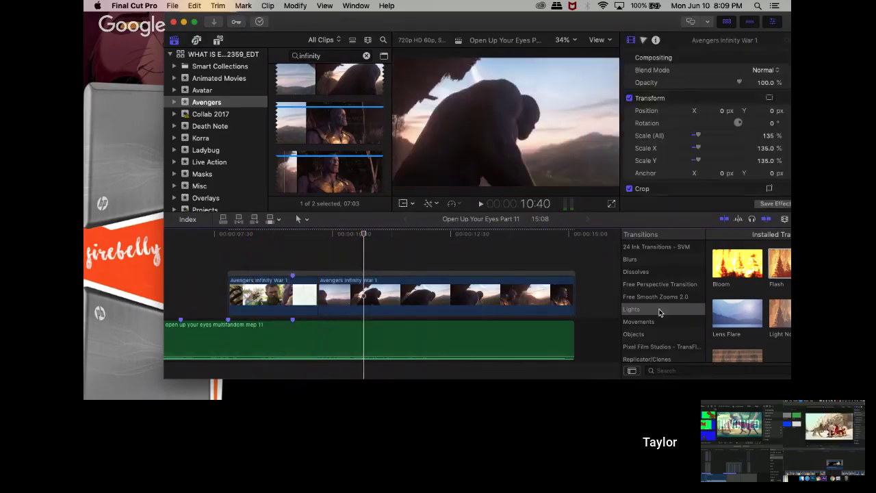
{"action": "scroll", "coordinate": [652, 316], "scroll_direction": "down", "scroll_amount": 1}
{"action": "scroll", "coordinate": [717, 315], "scroll_direction": "down", "scroll_amount": 2}
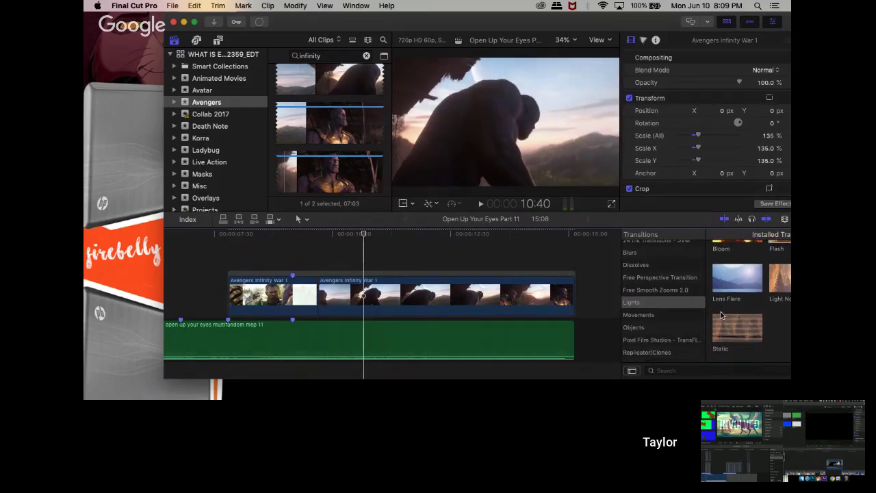
{"action": "left_click", "coordinate": [667, 341]}
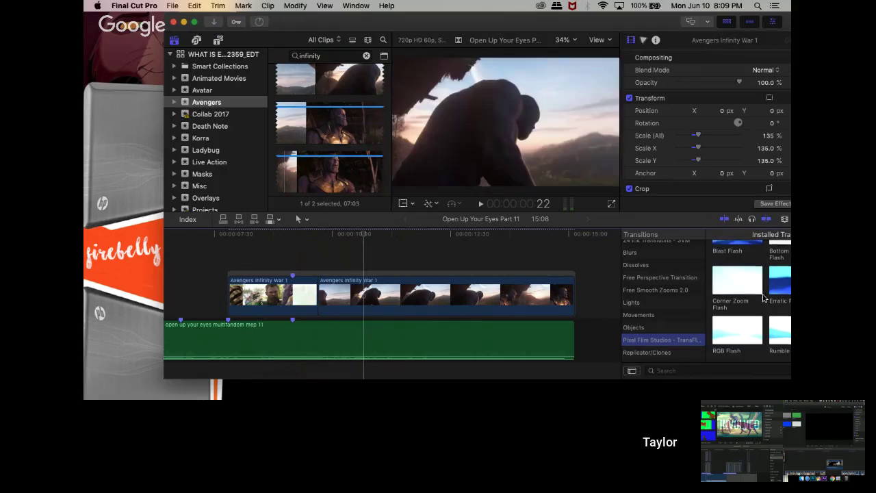
{"action": "scroll", "coordinate": [763, 298], "scroll_direction": "down", "scroll_amount": 2}
{"action": "left_click_drag", "start_coordinate": [785, 301], "coordinate": [318, 294]}
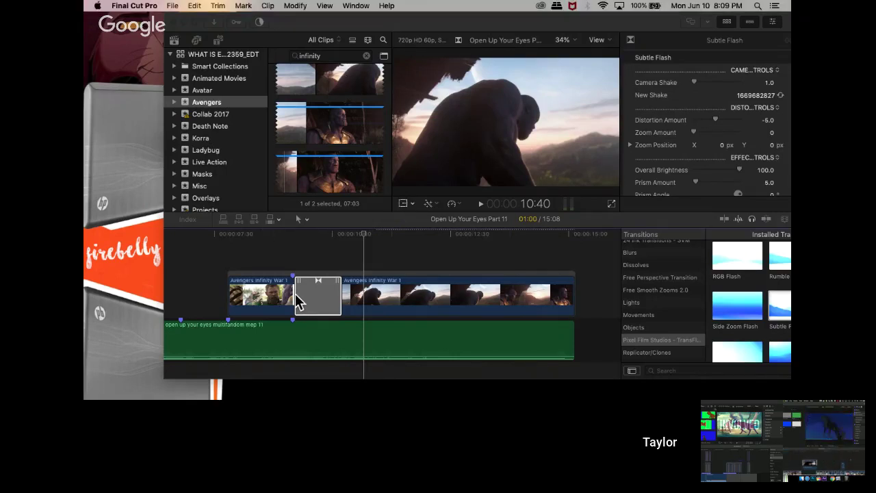
{"action": "left_click_drag", "start_coordinate": [294, 298], "coordinate": [288, 294]}
- Place the playhead at the start of the first Avengers clip, at about 7:47
{"action": "left_click", "coordinate": [230, 244]}
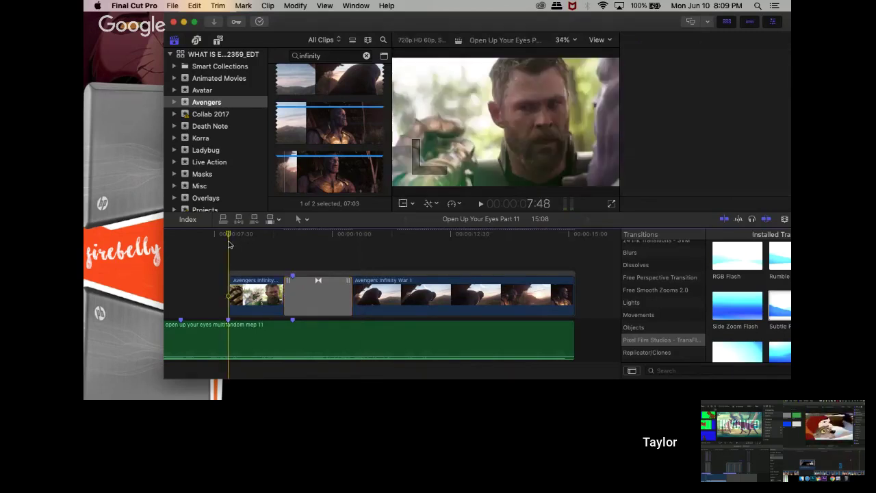
{"action": "key", "text": "super+4"}
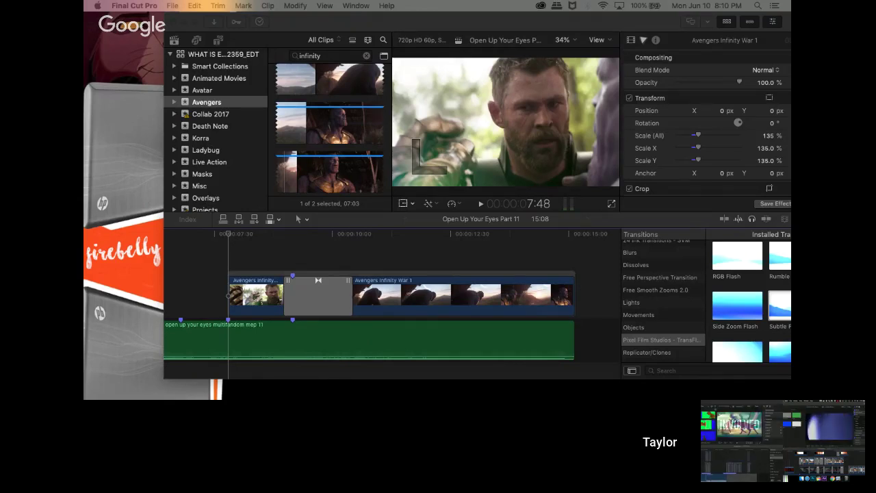
{"action": "left_click", "coordinate": [228, 235]}
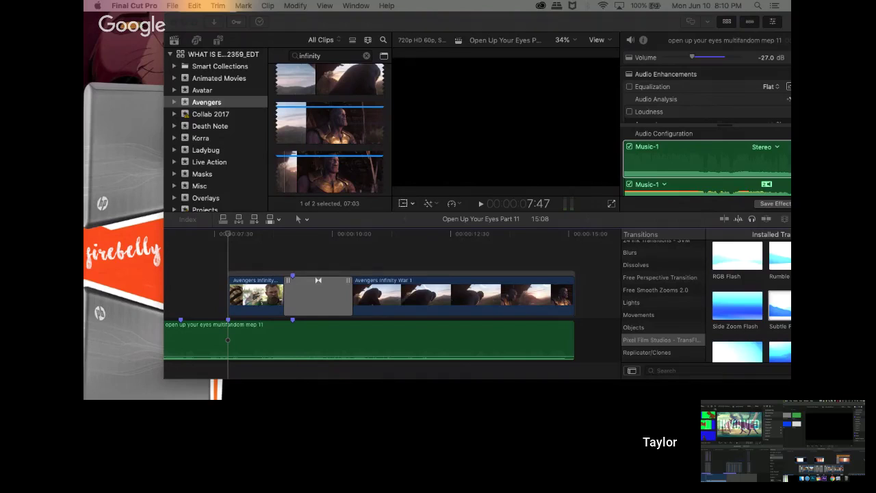
{"action": "left_click", "coordinate": [228, 235]}
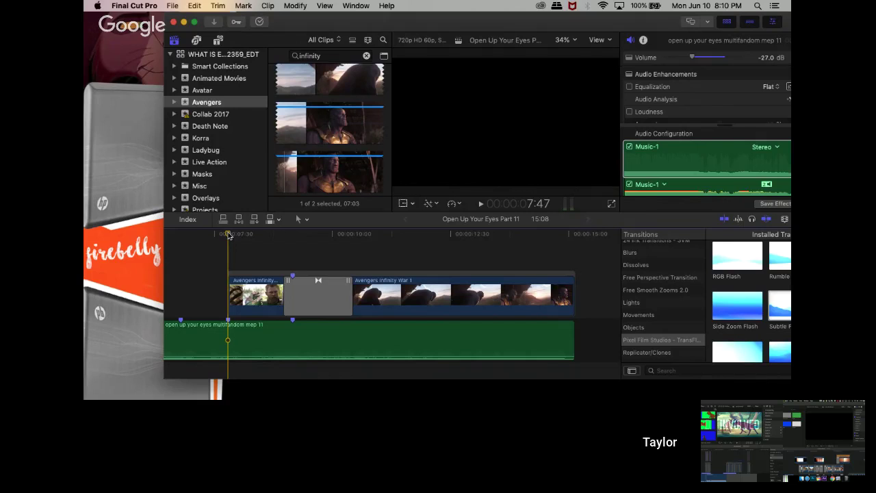
- Play the sequence from the start of the first Avengers clip through the Subtle Flash transition to the end
{"action": "key", "text": "space"}
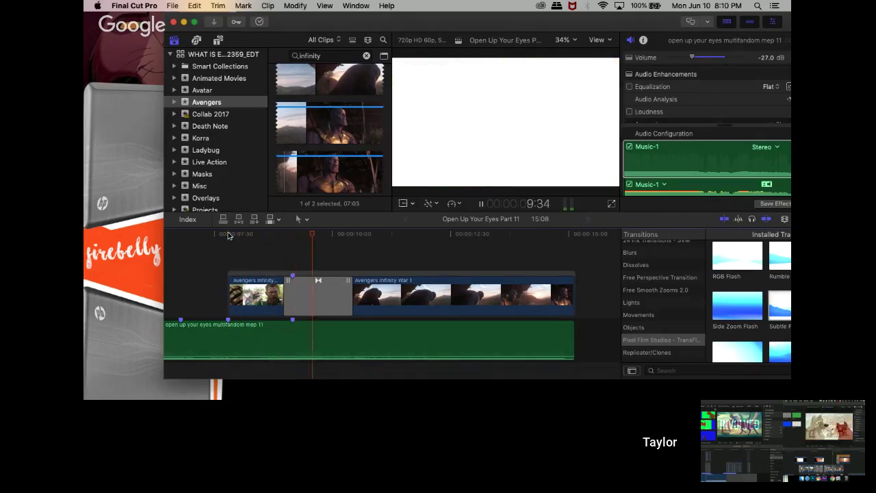
{"action": "key", "text": "space"}
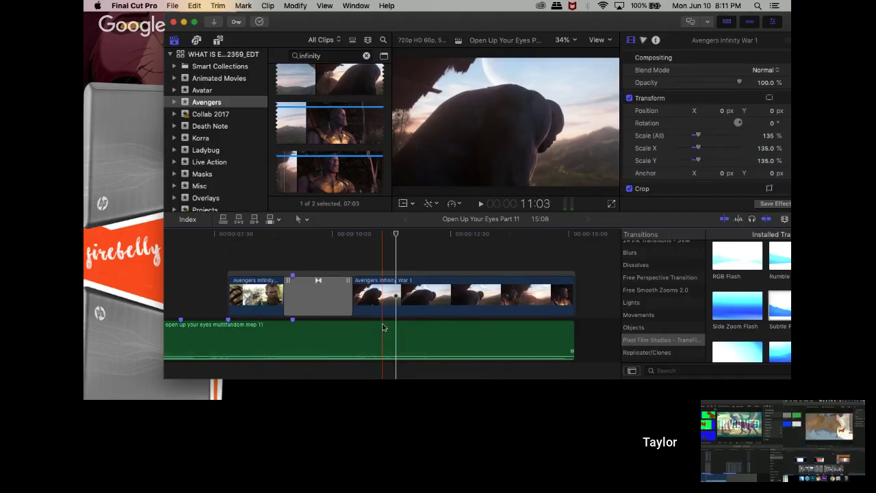
{"action": "key", "text": "r"}
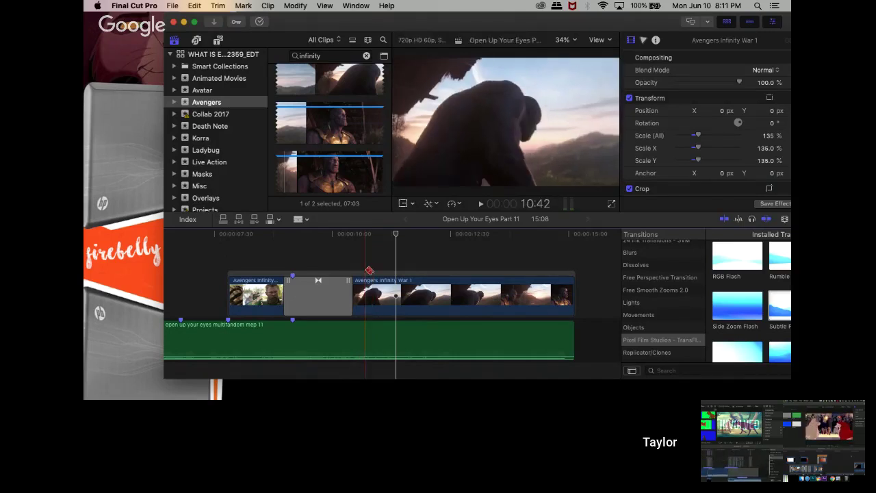
{"action": "left_click", "coordinate": [229, 236]}
{"action": "key", "text": "space"}
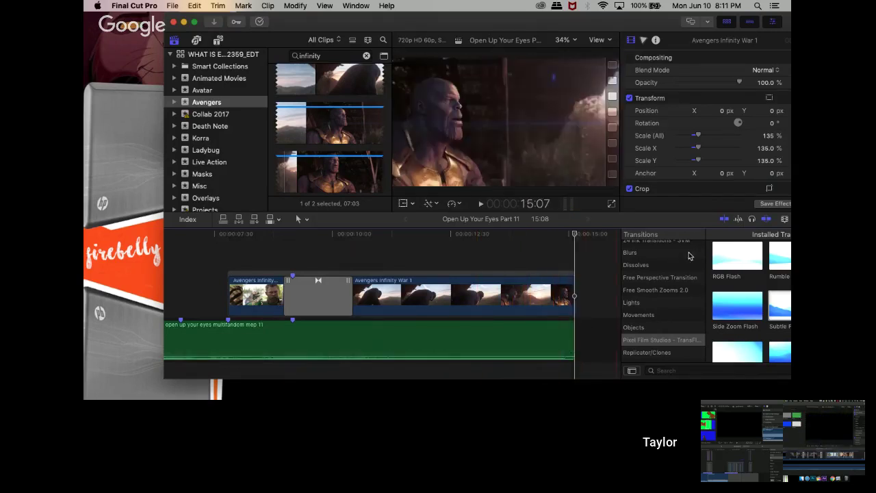
- Add a Cross Dissolve at the end of the second Avengers clip, extend it back to the Subtle Flash transition, and play it
{"action": "scroll", "coordinate": [642, 265], "scroll_direction": "up", "scroll_amount": 2}
{"action": "left_click", "coordinate": [634, 245]}
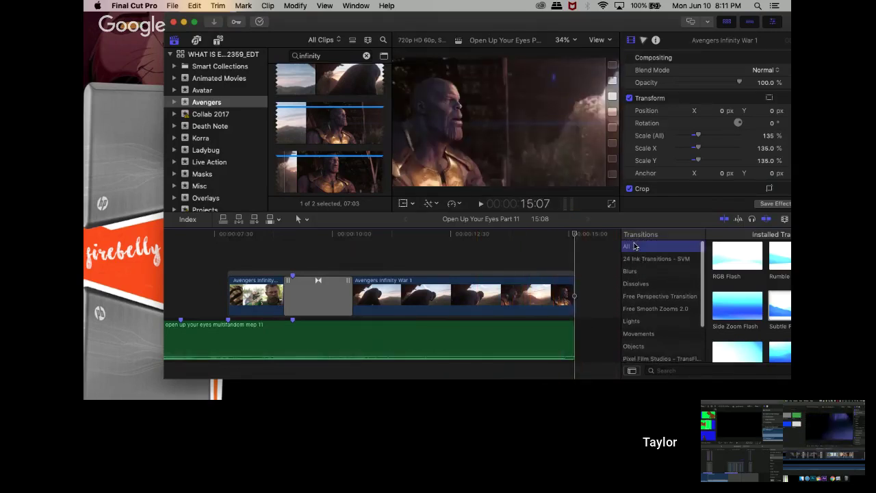
{"action": "scroll", "coordinate": [657, 287], "scroll_direction": "down", "scroll_amount": 1}
{"action": "left_click", "coordinate": [635, 259]}
{"action": "left_click", "coordinate": [633, 269]}
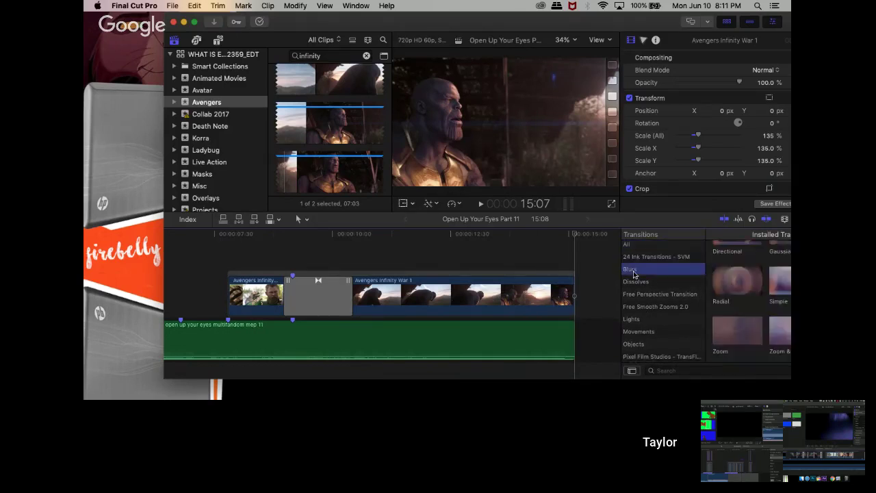
{"action": "left_click", "coordinate": [634, 282]}
{"action": "left_click_drag", "start_coordinate": [737, 262], "coordinate": [353, 299]}
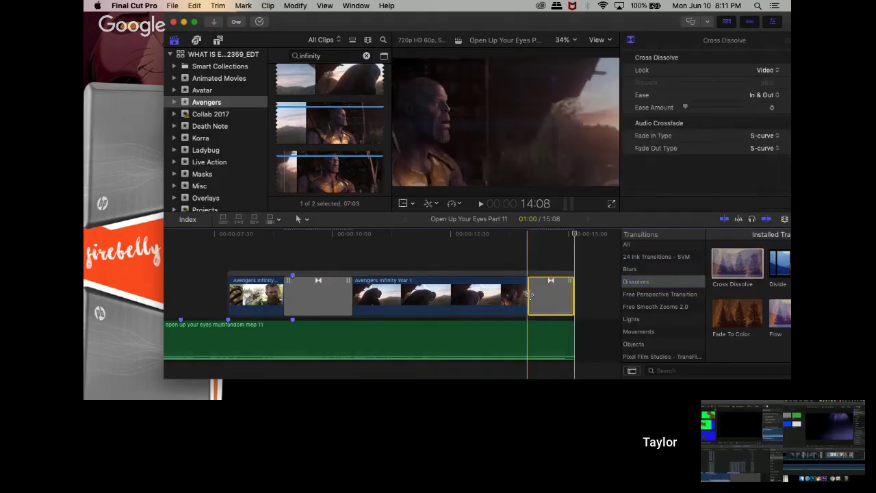
{"action": "left_click", "coordinate": [358, 244]}
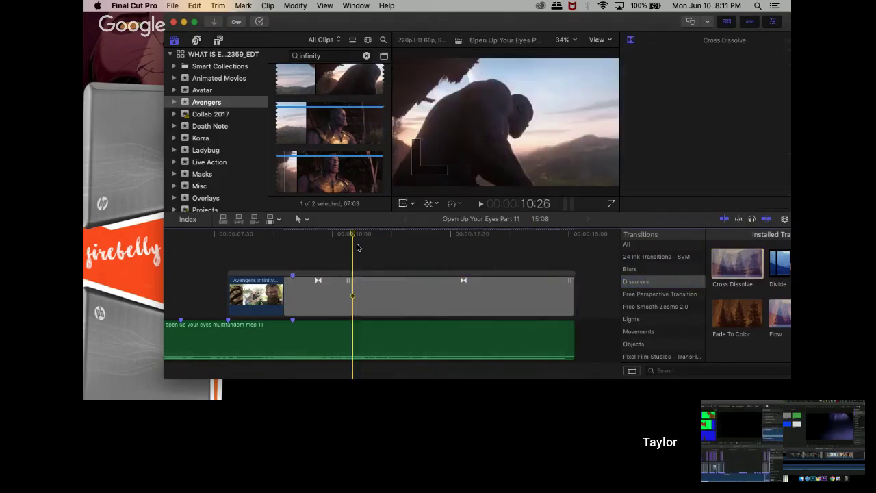
{"action": "key", "text": "space"}
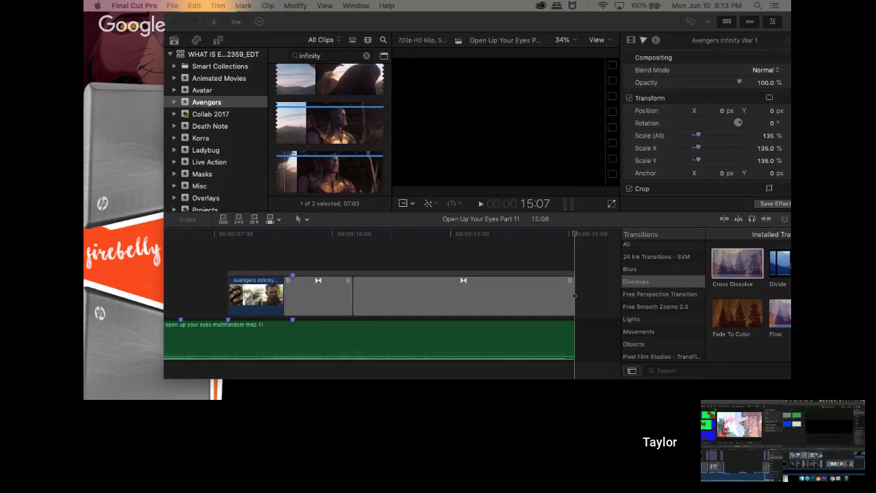
- Play the music track from its beginning and add a beat marker at about 4 seconds
{"action": "scroll", "coordinate": [301, 284], "scroll_direction": "left", "scroll_amount": 10}
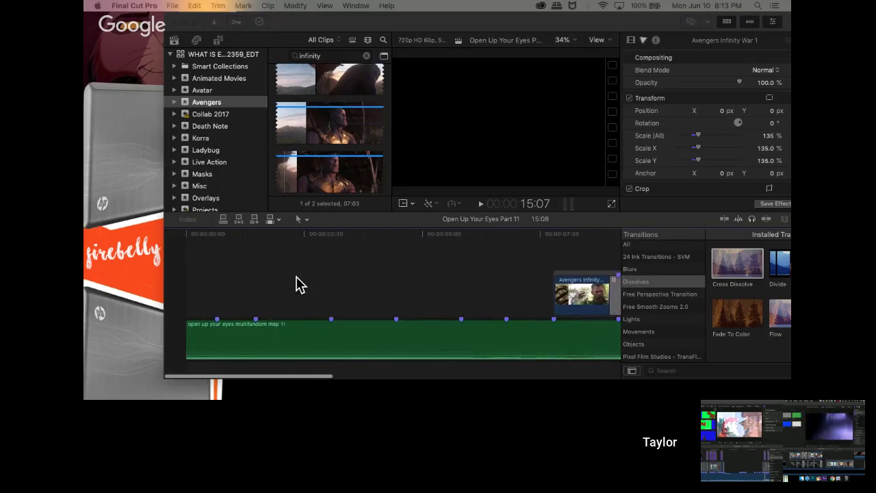
{"action": "left_click", "coordinate": [189, 237]}
{"action": "key", "text": "space"}
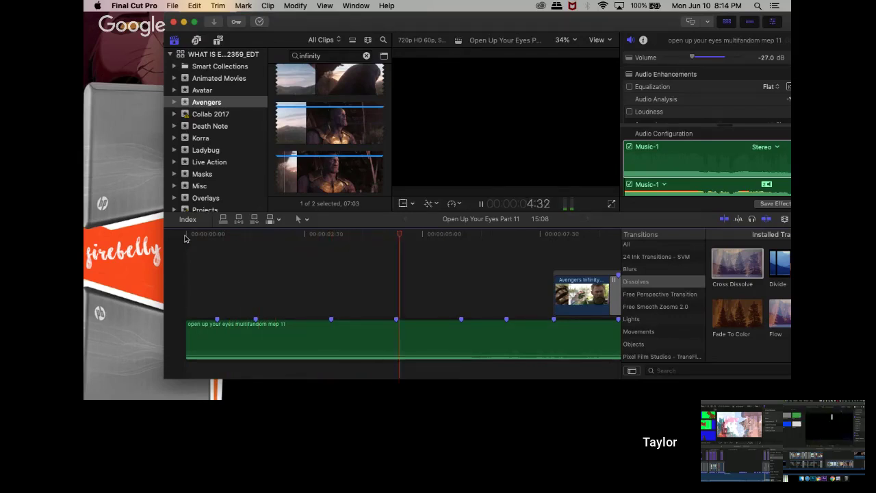
{"action": "left_click", "coordinate": [185, 238]}
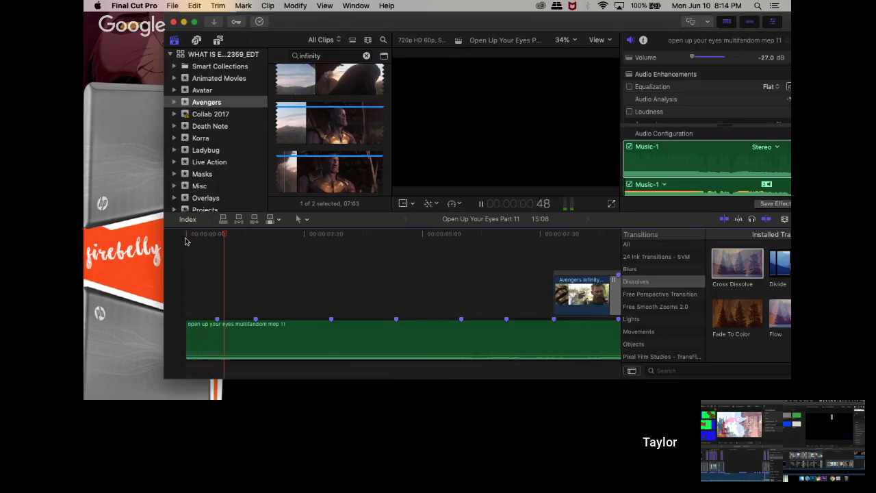
{"action": "key", "text": "space"}
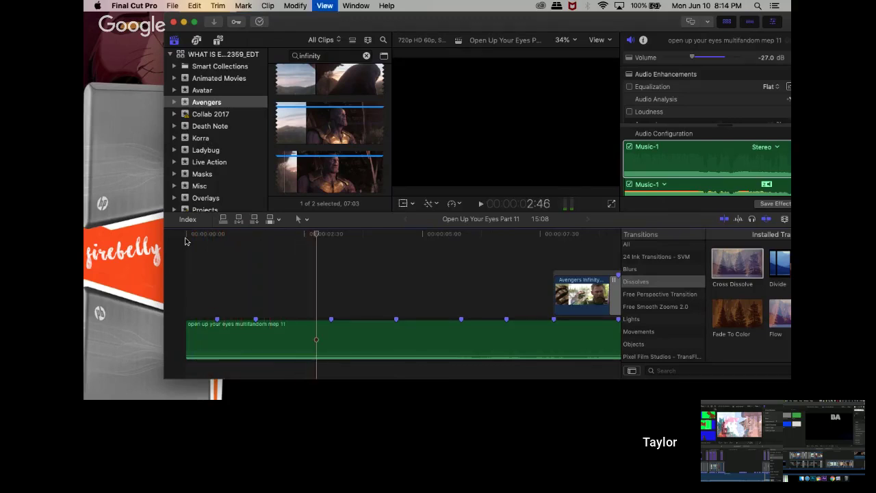
{"action": "left_click", "coordinate": [183, 239]}
{"action": "key", "text": "space"}
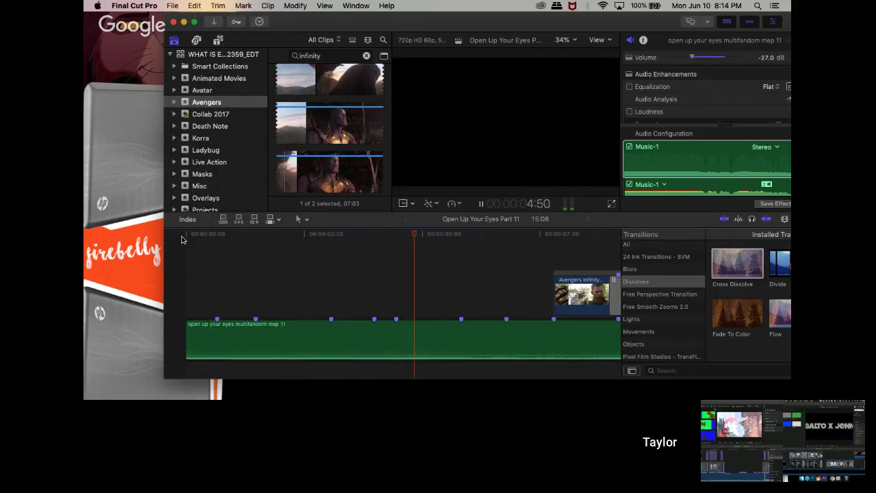
{"action": "key", "text": "space"}
- Delete the music track's three markers at 4:27, 5:50 and 6:47
{"action": "right_click", "coordinate": [396, 319]}
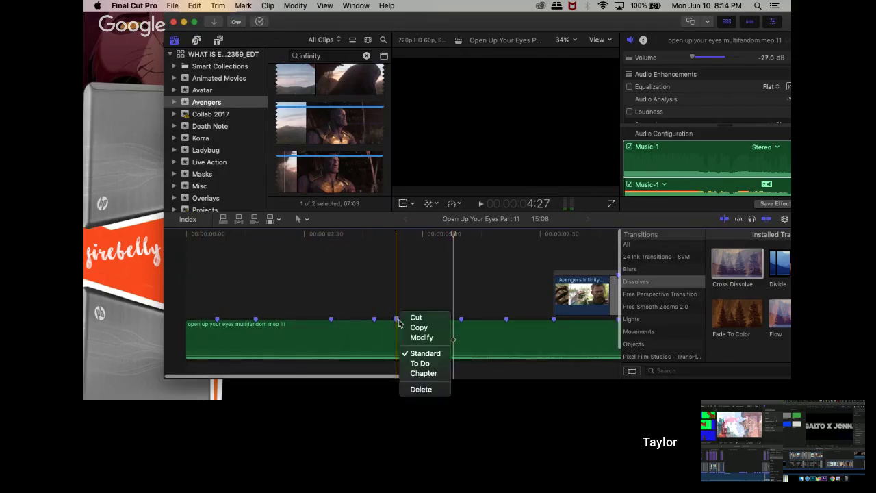
{"action": "left_click", "coordinate": [418, 389]}
{"action": "right_click", "coordinate": [460, 319]}
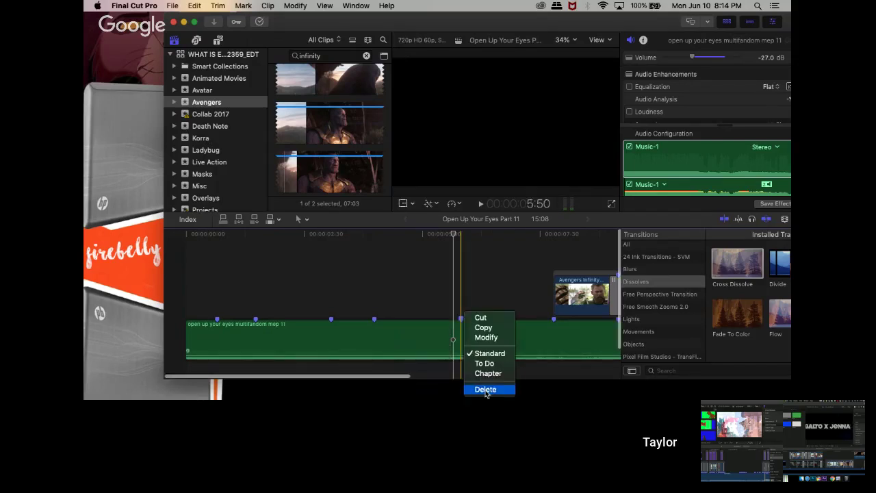
{"action": "left_click", "coordinate": [485, 388]}
{"action": "right_click", "coordinate": [506, 318]}
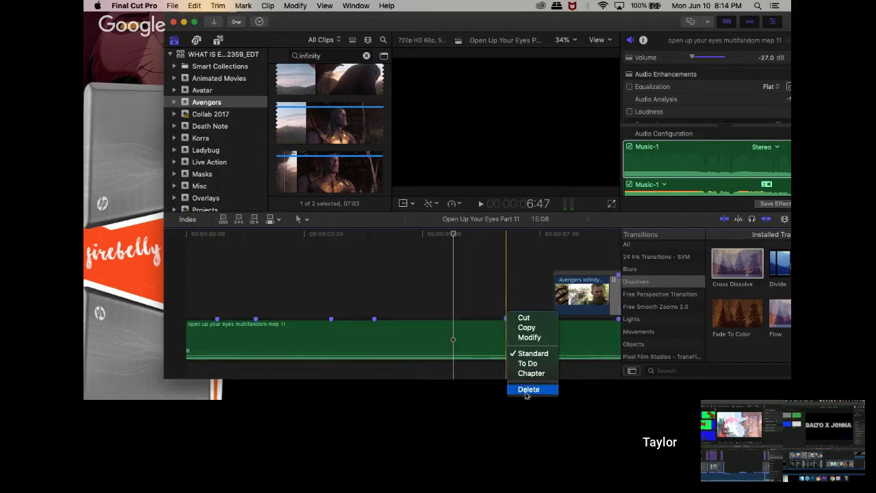
{"action": "left_click", "coordinate": [364, 356]}
- Replay the music from near its start, try adding another beat marker, and undo it
{"action": "left_click", "coordinate": [210, 265]}
{"action": "key", "text": "space"}
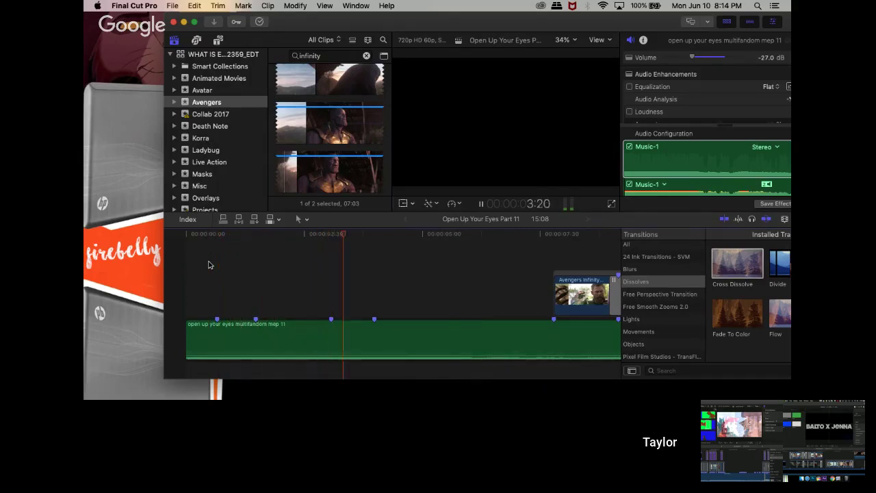
{"action": "key", "text": "m"}
{"action": "key", "text": "space"}
{"action": "key", "text": "super+z"}
{"action": "key", "text": "space"}
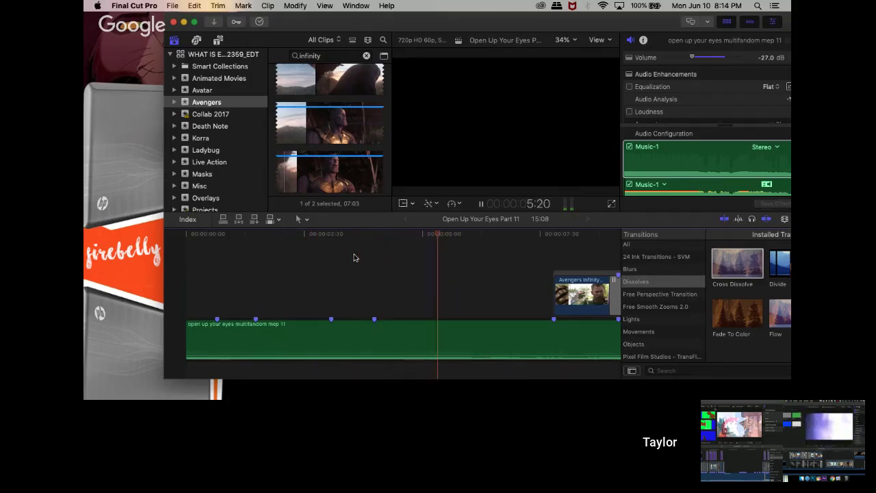
{"action": "key", "text": "space"}
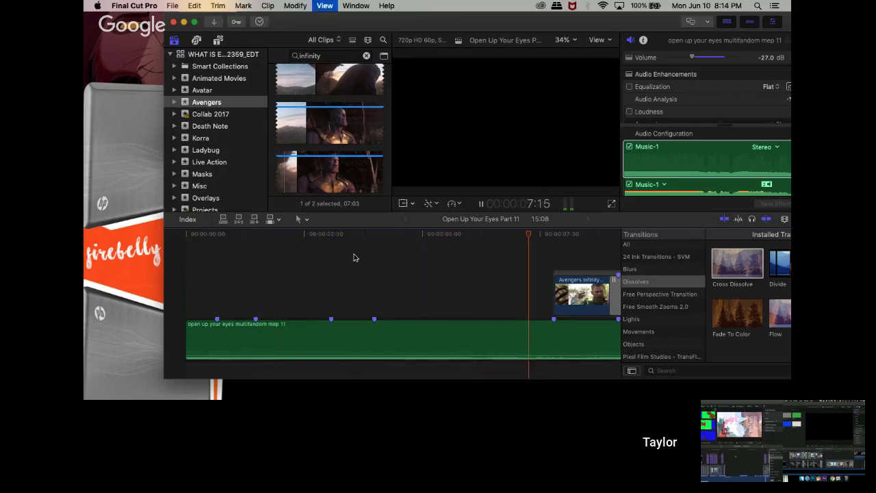
{"action": "key", "text": "space"}
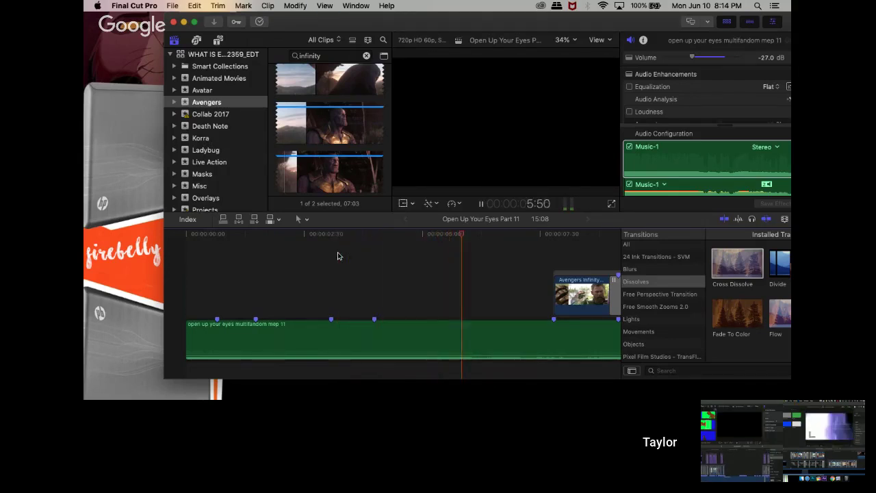
- Play the music from about 3 seconds and add beat markers at about 5:26, 5:57 and 6:50
{"action": "left_click", "coordinate": [338, 256]}
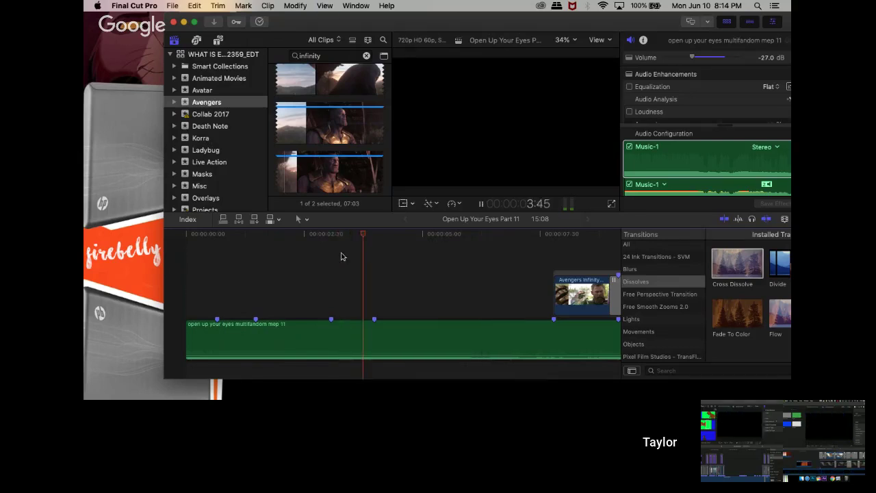
{"action": "key", "text": "alt+k"}
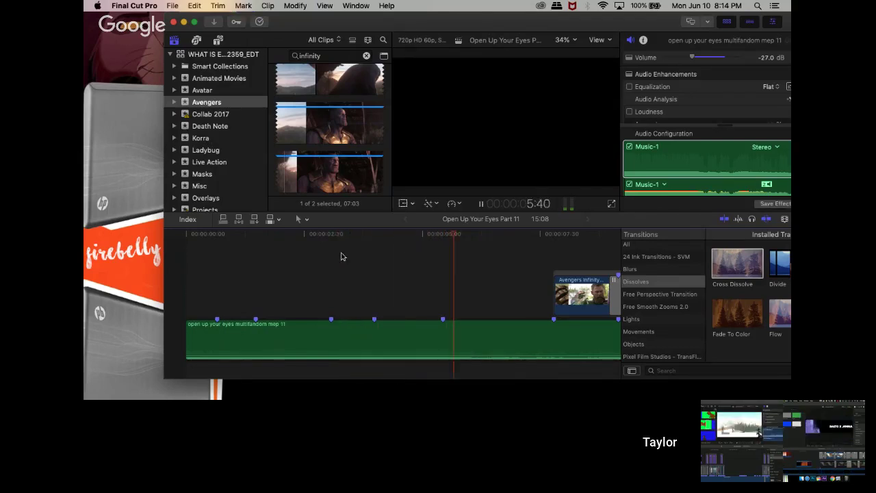
{"action": "left_click", "coordinate": [415, 257]}
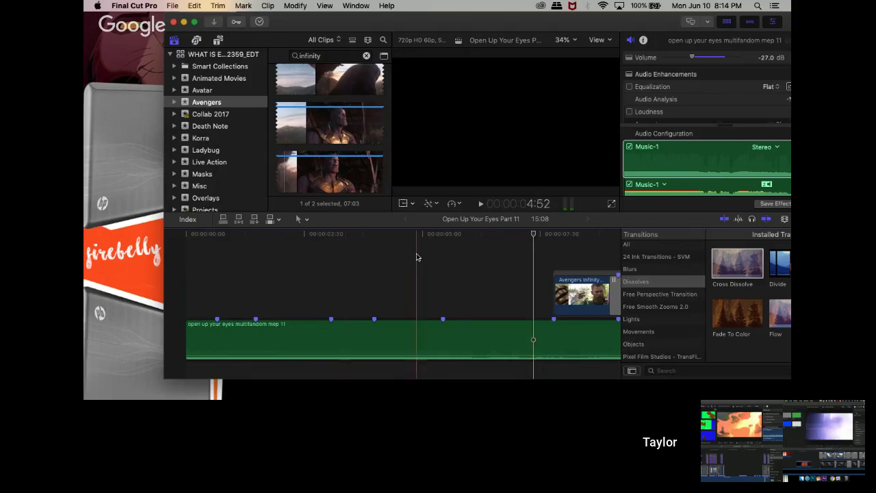
{"action": "key", "text": "alt+k"}
{"action": "key", "text": "alt+k"}
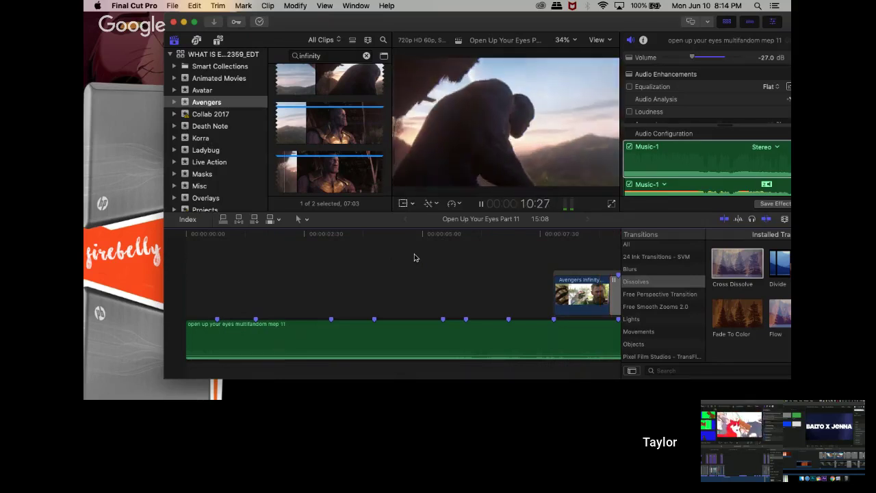
{"action": "key", "text": "space"}
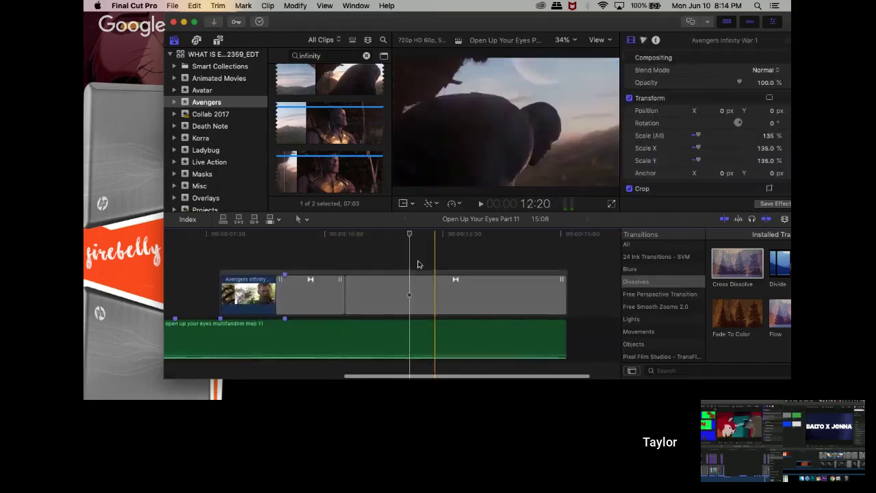
- Delete the music track's marker at 5:26
{"action": "scroll", "coordinate": [429, 273], "scroll_direction": "left", "scroll_amount": 1}
{"action": "right_click", "coordinate": [340, 318]}
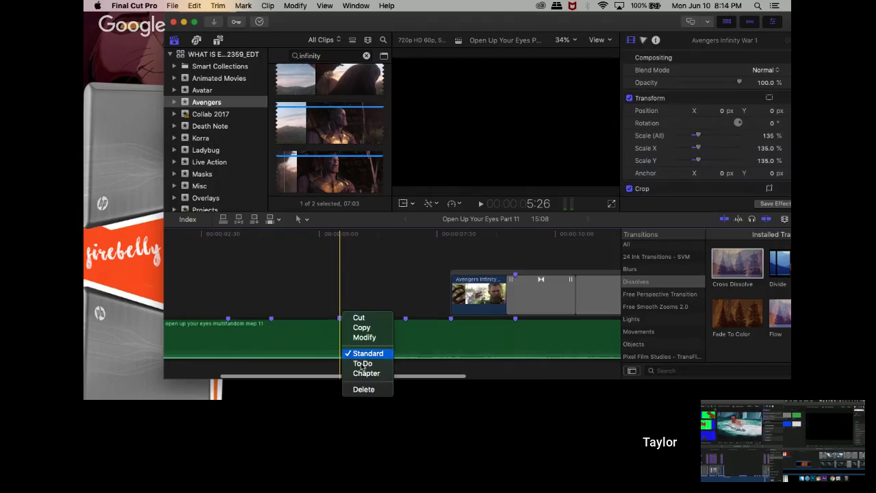
{"action": "left_click", "coordinate": [363, 389]}
- Replay the opening of the music track and add a beat marker at about 2:06
{"action": "left_click", "coordinate": [269, 259]}
{"action": "key", "text": "space"}
{"action": "left_click", "coordinate": [228, 258]}
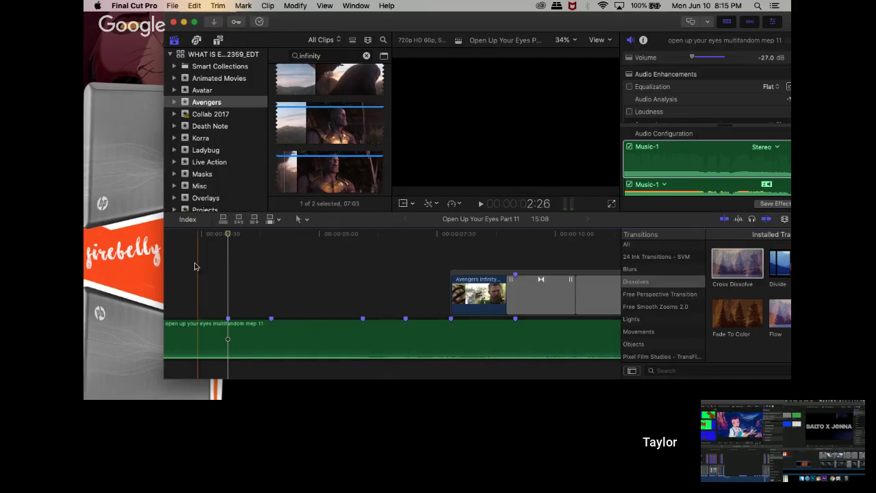
{"action": "scroll", "coordinate": [241, 250], "scroll_direction": "left", "scroll_amount": 5}
{"action": "left_click", "coordinate": [241, 251]}
{"action": "key", "text": "space"}
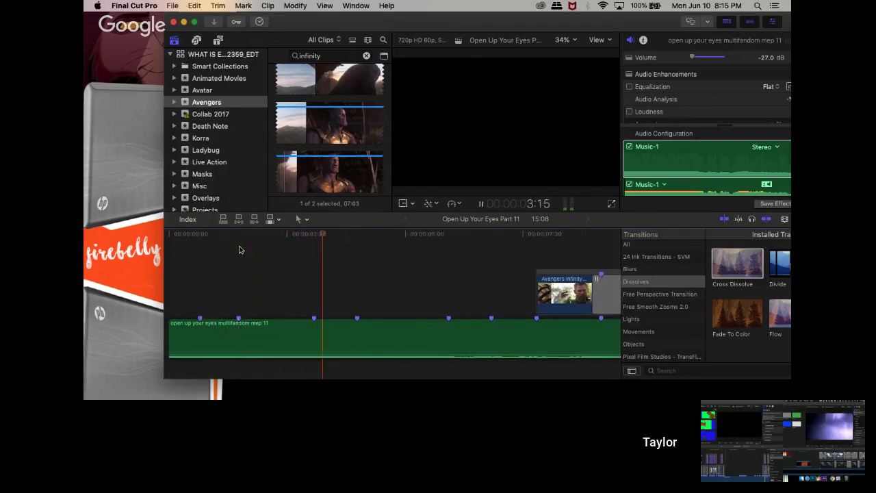
{"action": "left_click", "coordinate": [239, 250]}
{"action": "left_click", "coordinate": [221, 248]}
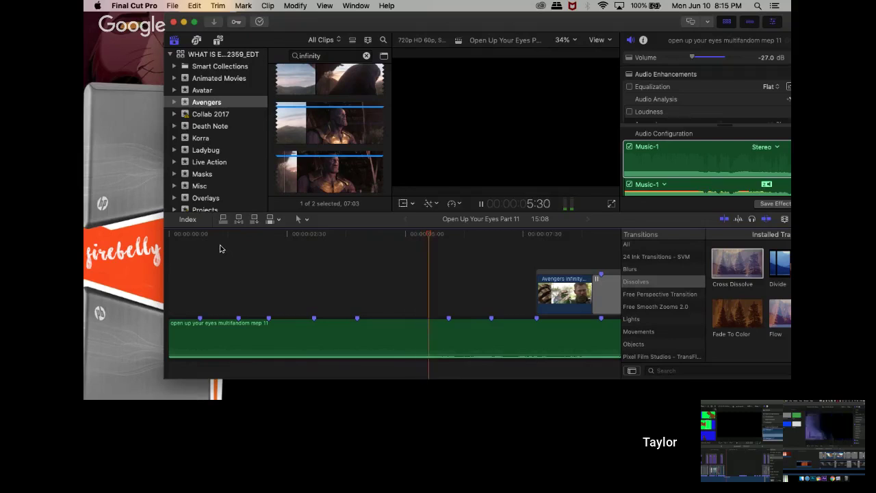
- Try beat markers at about 5:00 and 5:21 while playing the music, and delete both
{"action": "left_click", "coordinate": [324, 240]}
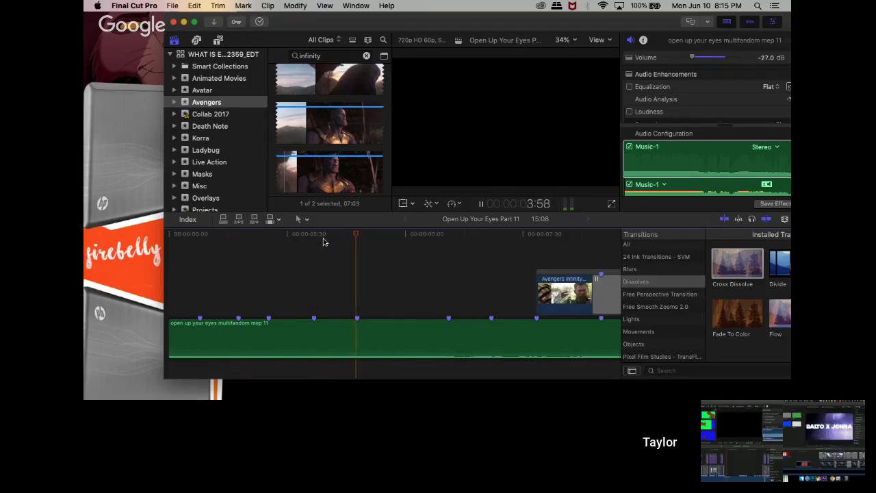
{"action": "key", "text": "m"}
{"action": "key", "text": "m"}
{"action": "key", "text": "space"}
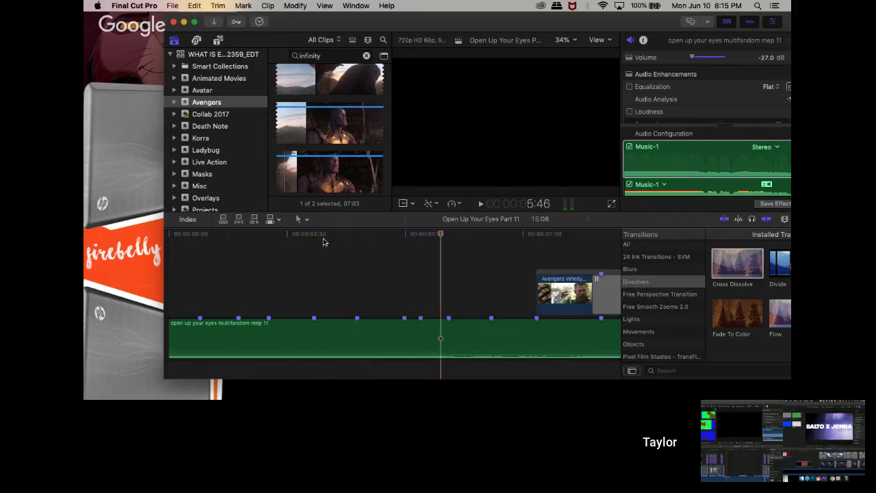
{"action": "key", "text": "ctrl+semicolon"}
{"action": "key", "text": "super+equal"}
{"action": "key", "text": "ctrl+semicolon"}
{"action": "key", "text": "ctrl+m"}
- Try a beat marker at about 5:18 while playing the music from about 3:44, and delete it
{"action": "key", "text": "space"}
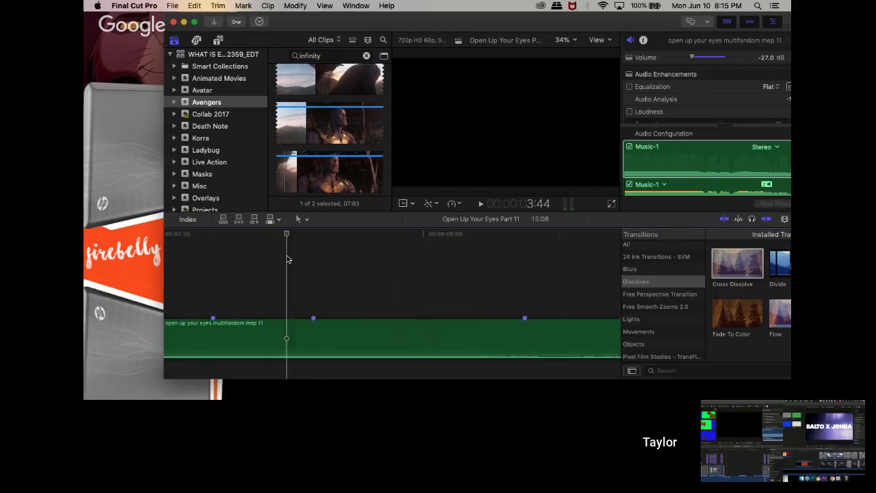
{"action": "key", "text": "m"}
{"action": "key", "text": "space"}
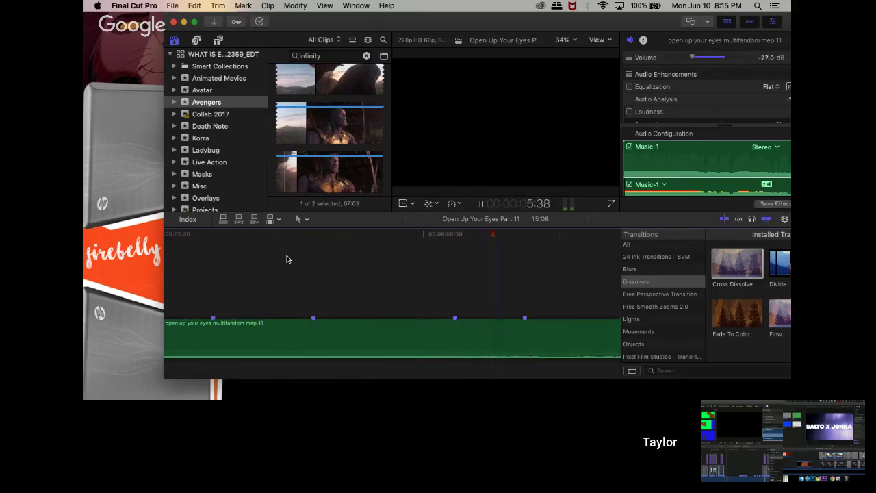
{"action": "key", "text": "ctrl+semicolon"}
{"action": "key", "text": "ctrl+m"}
- Replay the music from about 3:22 and add beat markers at about 5:03 and 5:17
{"action": "key", "text": "space"}
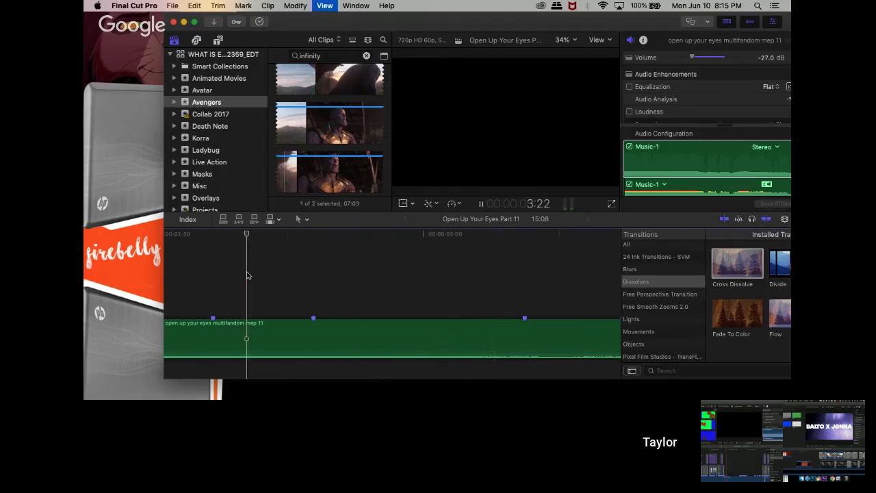
{"action": "key", "text": "m"}
{"action": "key", "text": "m"}
{"action": "key", "text": "space"}
{"action": "key", "text": "q"}
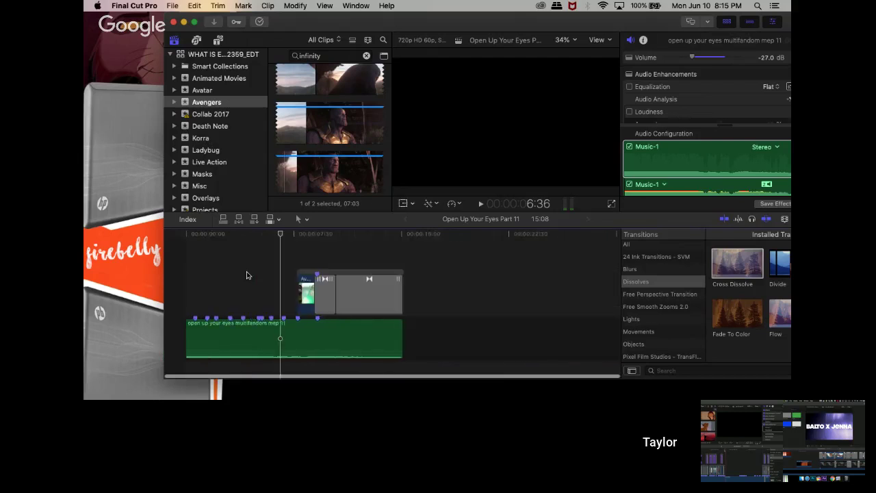
{"action": "key", "text": "super+equal"}
{"action": "key", "text": "super+minus"}
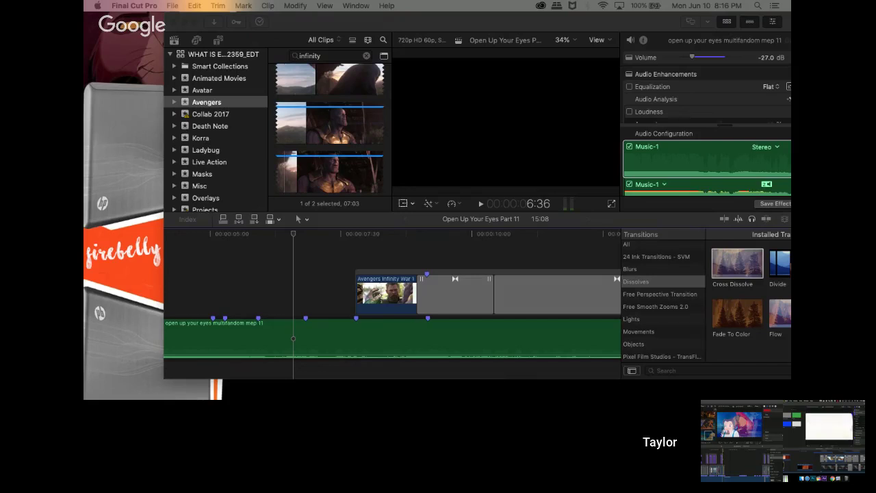
- Play the first three seconds of the music from the project start to check the beat markers
{"action": "scroll", "coordinate": [267, 273], "scroll_direction": "left", "scroll_amount": 5}
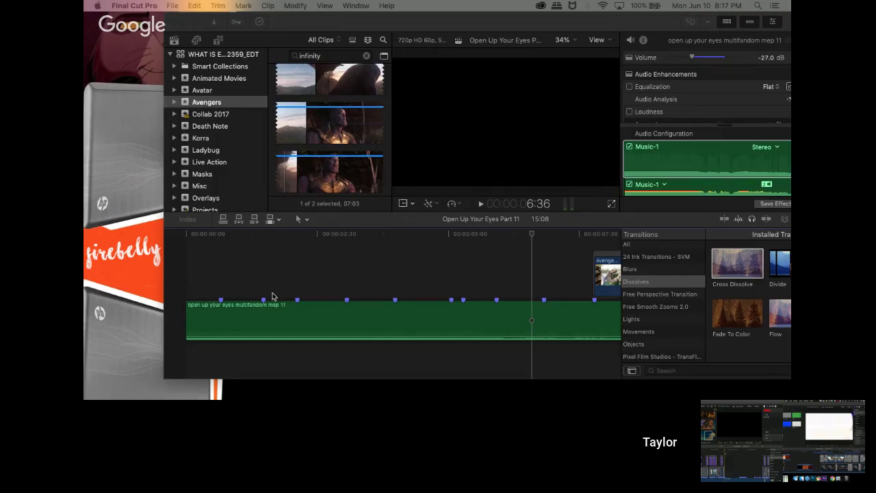
{"action": "scroll", "coordinate": [273, 297], "scroll_direction": "right", "scroll_amount": 2}
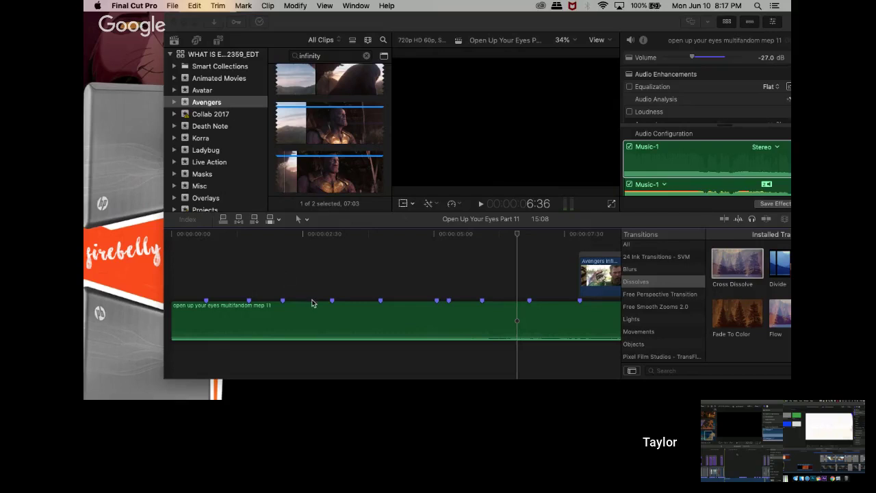
{"action": "scroll", "coordinate": [311, 303], "scroll_direction": "right", "scroll_amount": 5}
{"action": "scroll", "coordinate": [311, 302], "scroll_direction": "left", "scroll_amount": 7}
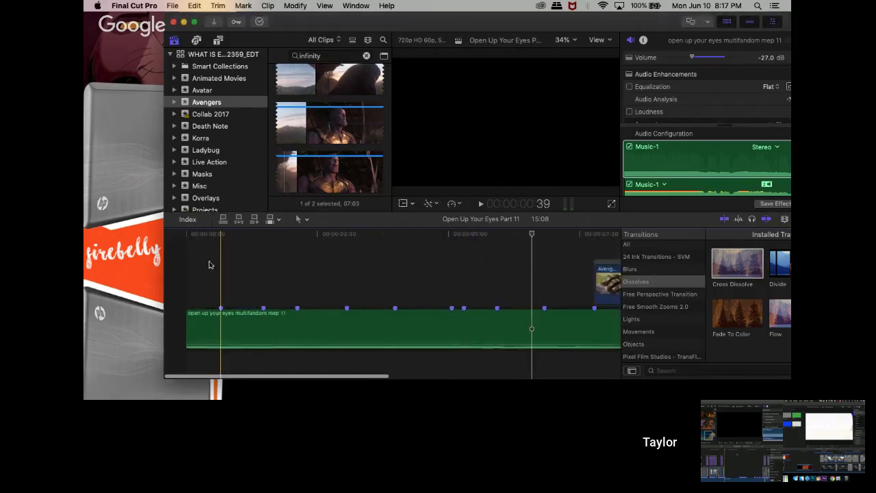
{"action": "left_click", "coordinate": [183, 234]}
{"action": "key", "text": "space"}
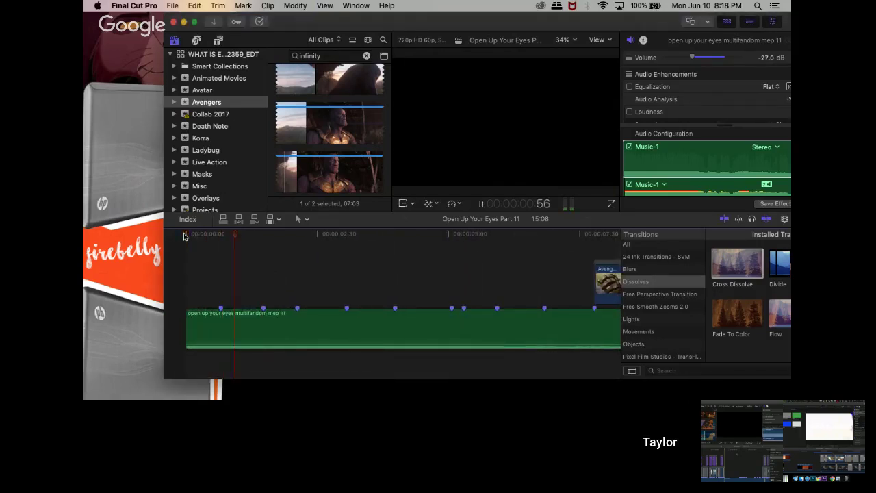
{"action": "key", "text": "space"}
- Skim the Avengers Infinity War 1 footage backward from about 2:13:58 to 2:10:10 for clips to use before the existing ones
{"action": "scroll", "coordinate": [354, 126], "scroll_direction": "down", "scroll_amount": 3}
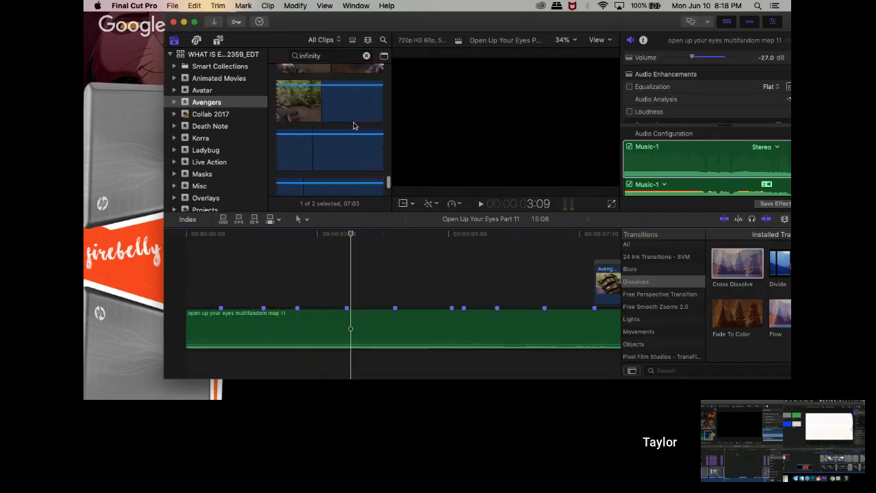
{"action": "left_click", "coordinate": [353, 118]}
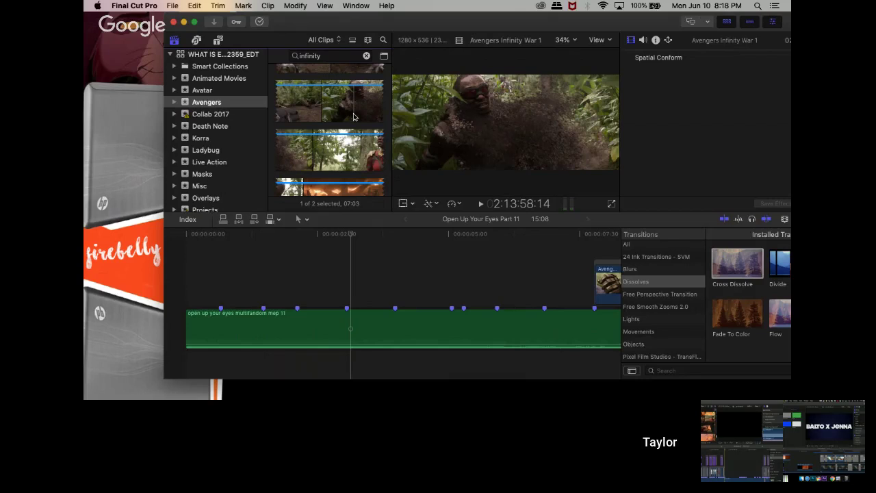
{"action": "scroll", "coordinate": [349, 126], "scroll_direction": "down", "scroll_amount": 5}
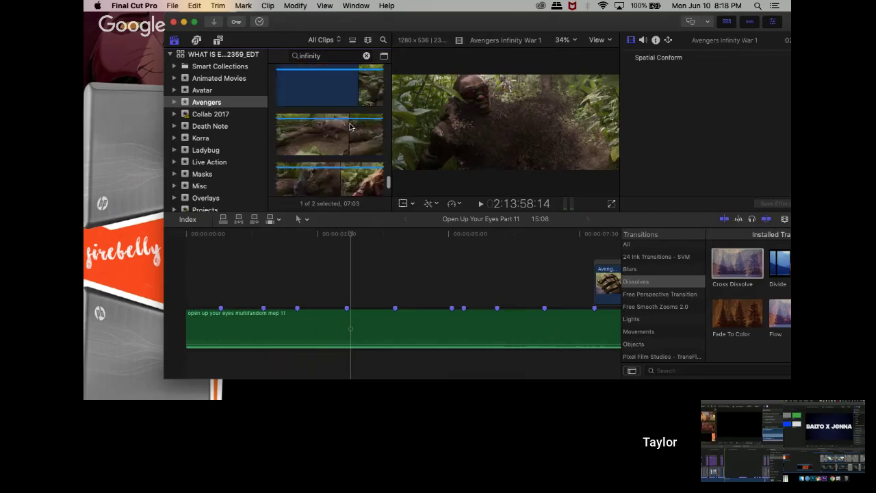
{"action": "scroll", "coordinate": [349, 127], "scroll_direction": "down", "scroll_amount": 5}
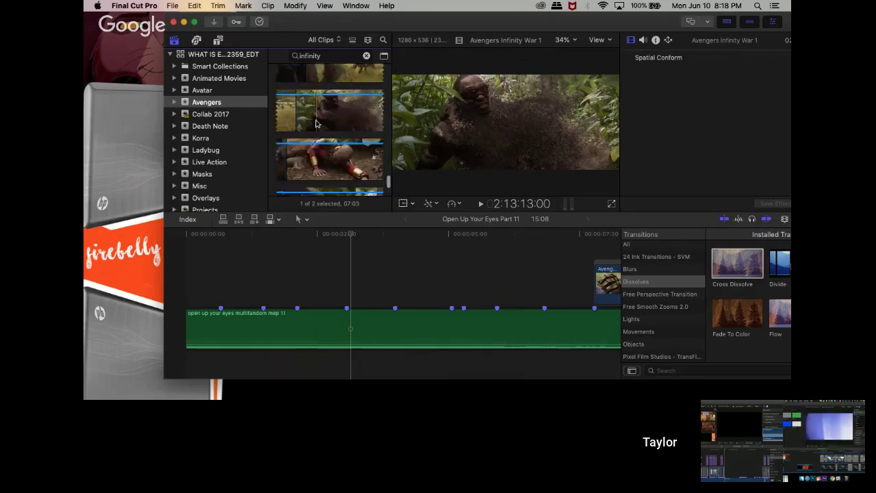
{"action": "scroll", "coordinate": [320, 133], "scroll_direction": "down", "scroll_amount": 2}
{"action": "scroll", "coordinate": [323, 144], "scroll_direction": "down", "scroll_amount": 4}
{"action": "scroll", "coordinate": [322, 144], "scroll_direction": "up", "scroll_amount": 3}
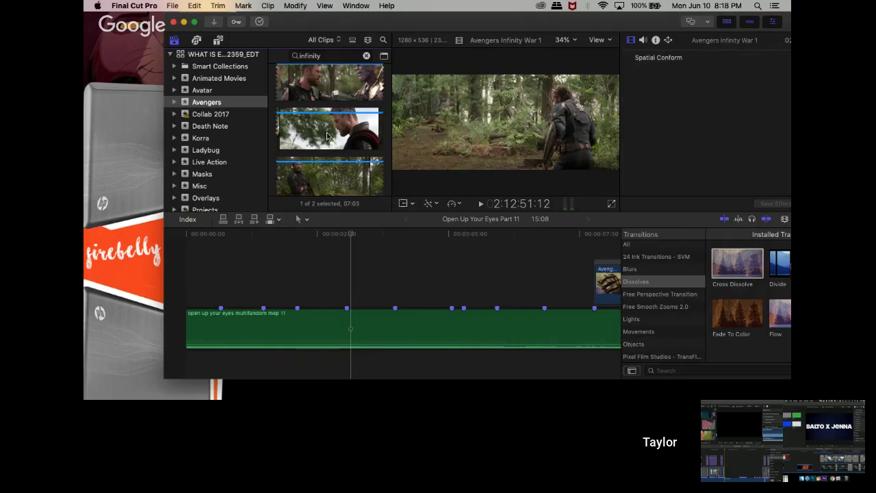
{"action": "scroll", "coordinate": [347, 110], "scroll_direction": "up", "scroll_amount": 2}
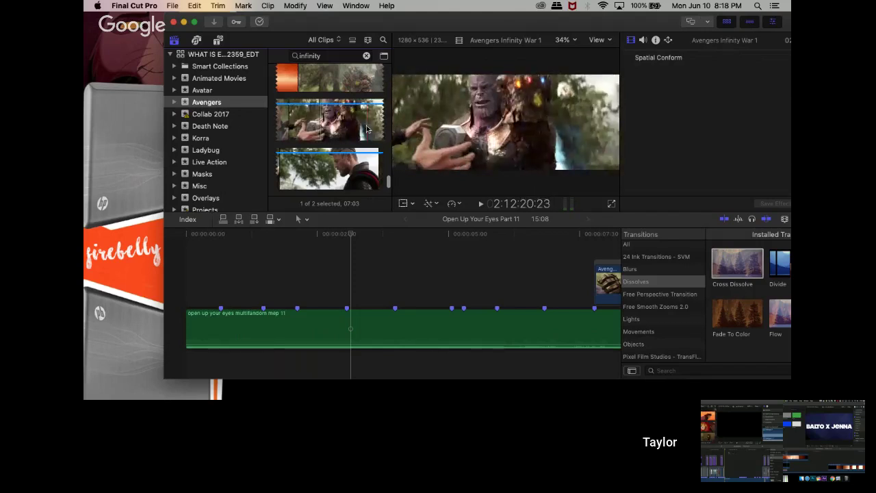
{"action": "scroll", "coordinate": [362, 123], "scroll_direction": "up", "scroll_amount": 1}
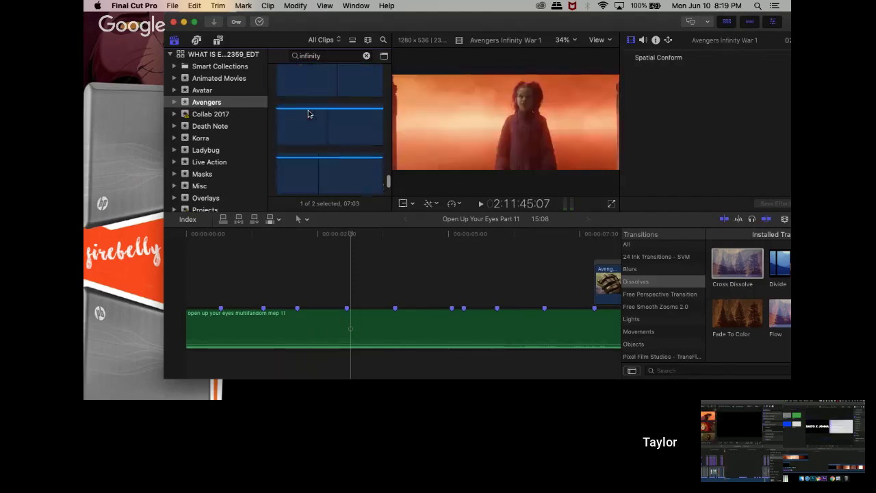
{"action": "scroll", "coordinate": [315, 117], "scroll_direction": "down", "scroll_amount": 1}
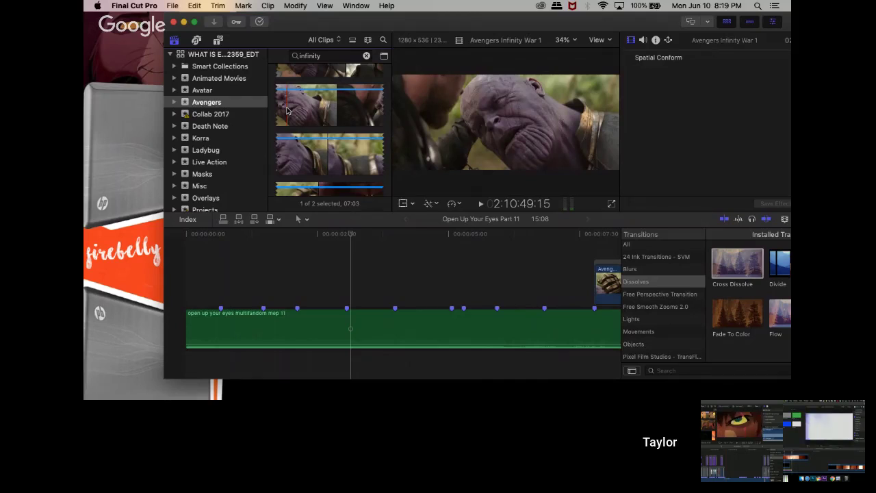
{"action": "scroll", "coordinate": [285, 114], "scroll_direction": "up", "scroll_amount": 2}
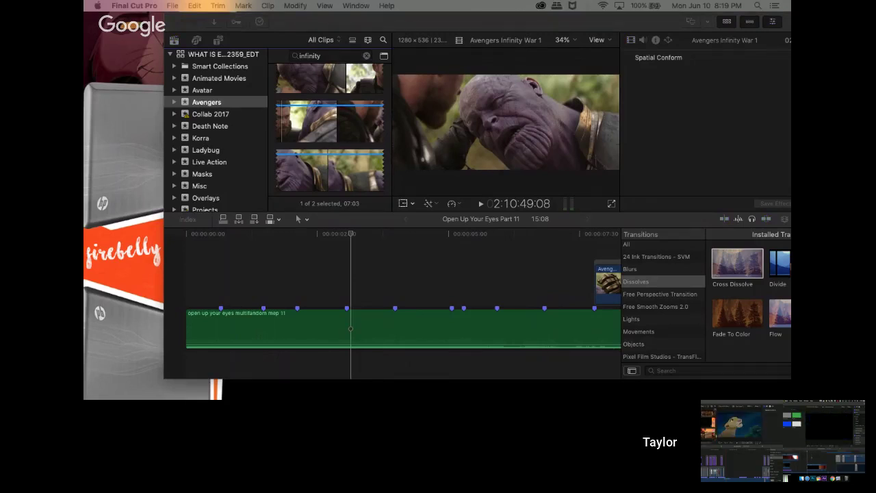
{"action": "scroll", "coordinate": [323, 124], "scroll_direction": "down", "scroll_amount": 3}
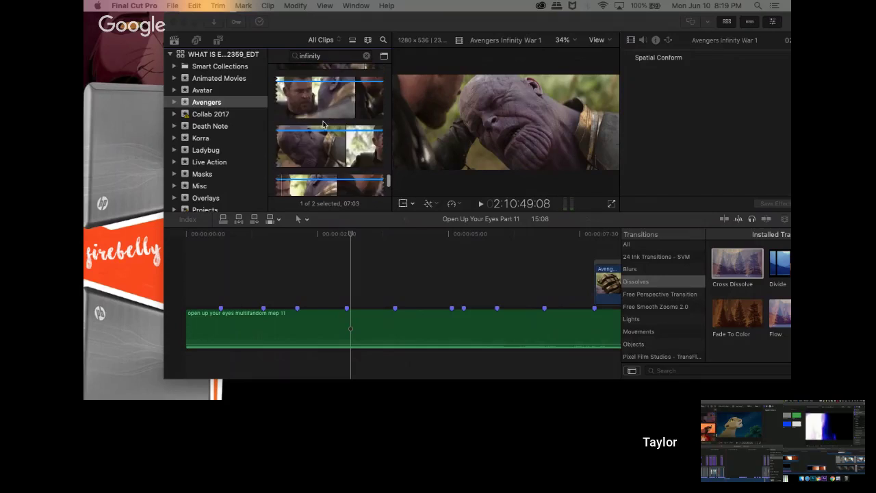
{"action": "left_click", "coordinate": [323, 123]}
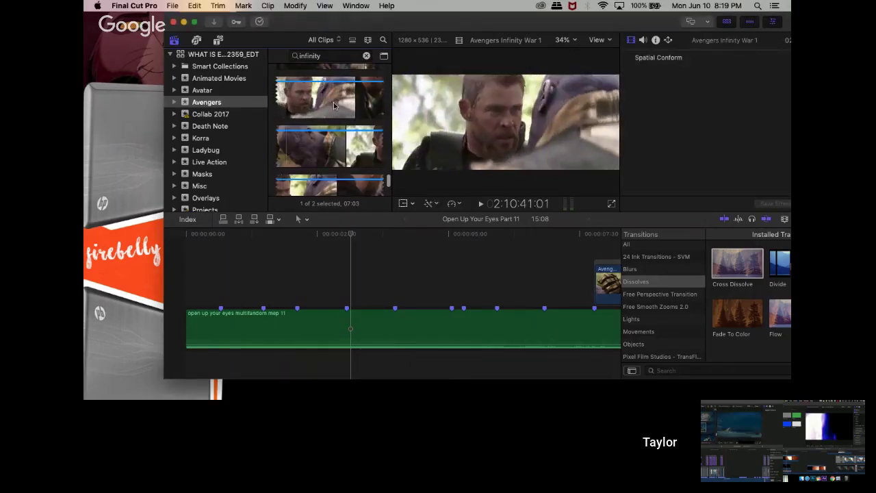
{"action": "scroll", "coordinate": [356, 105], "scroll_direction": "down", "scroll_amount": 1}
{"action": "scroll", "coordinate": [356, 105], "scroll_direction": "down", "scroll_amount": 2}
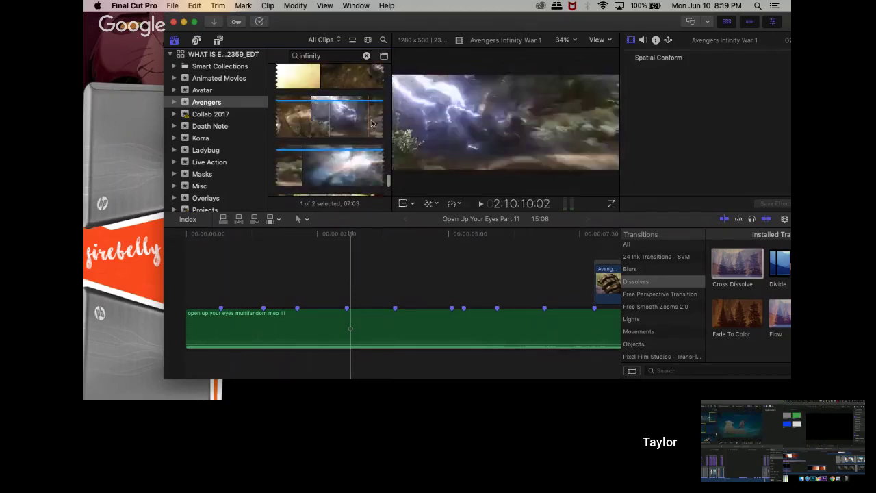
- Skim the Avengers Infinity War 1 footage backward from about 2:10:10 to 2:08:57 for shots to fill the opening
{"action": "scroll", "coordinate": [338, 94], "scroll_direction": "down", "scroll_amount": 2}
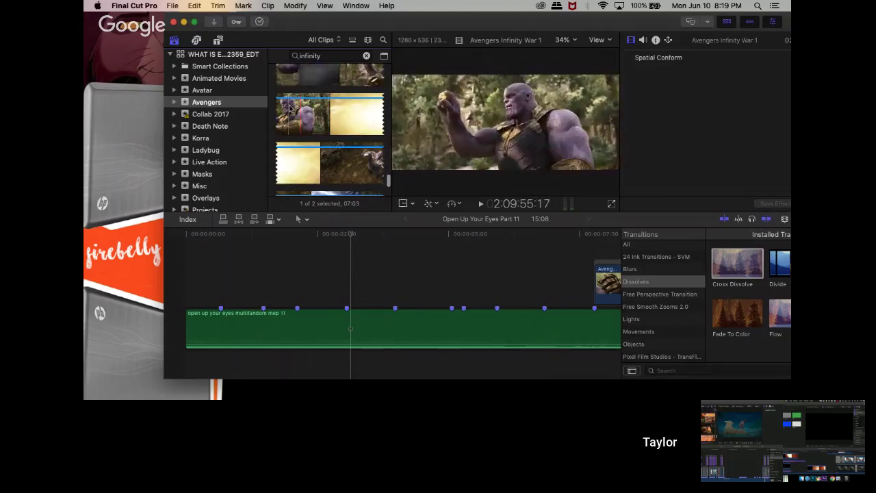
{"action": "scroll", "coordinate": [316, 113], "scroll_direction": "down", "scroll_amount": 2}
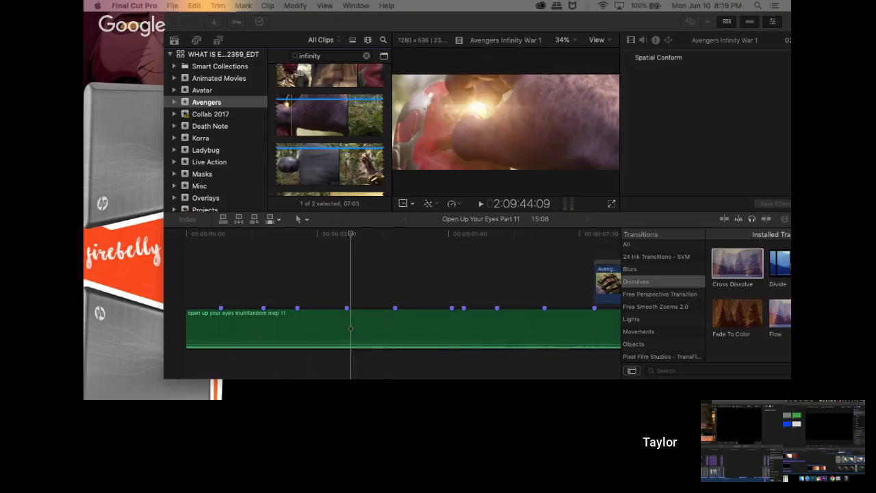
{"action": "scroll", "coordinate": [330, 163], "scroll_direction": "up", "scroll_amount": 3}
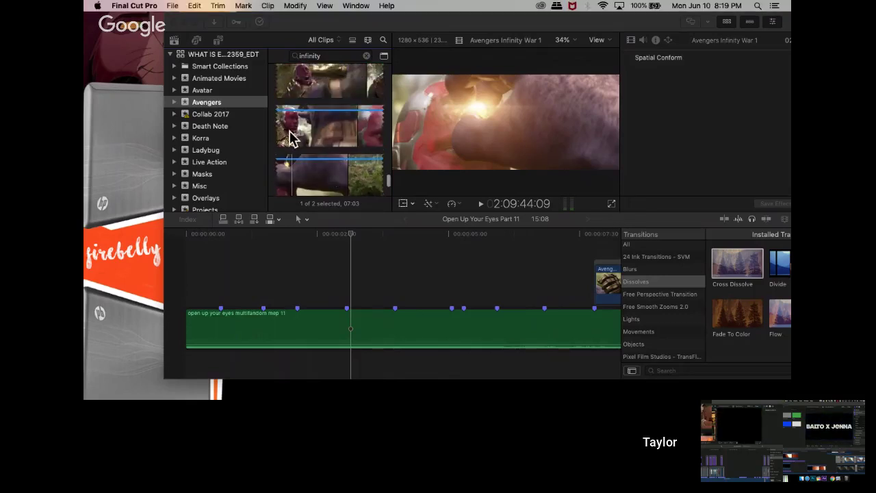
{"action": "left_click", "coordinate": [288, 126]}
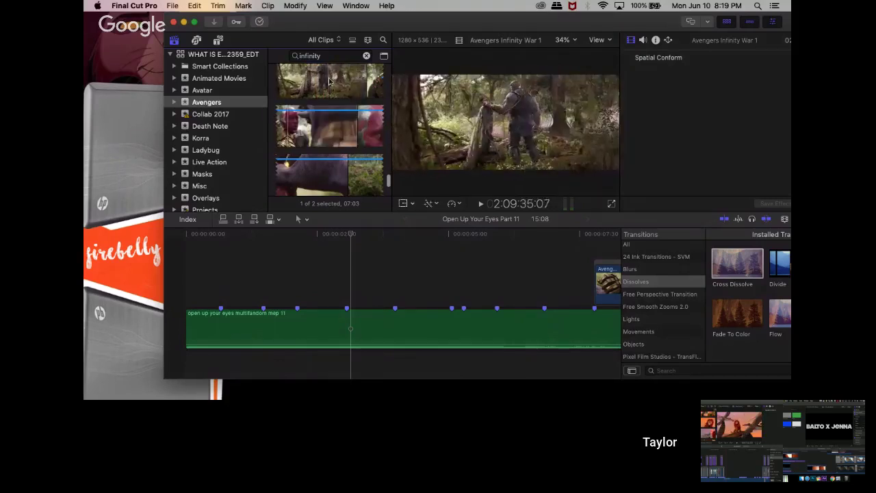
{"action": "scroll", "coordinate": [313, 90], "scroll_direction": "down", "scroll_amount": 1}
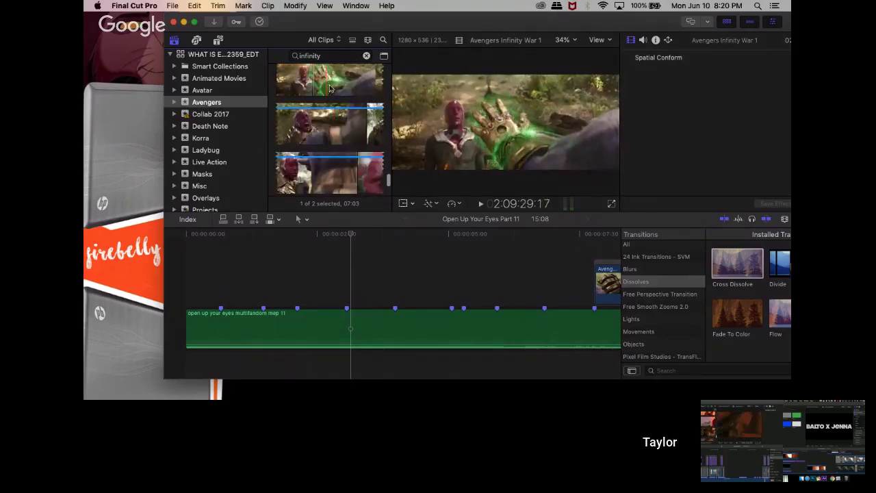
{"action": "scroll", "coordinate": [283, 94], "scroll_direction": "down", "scroll_amount": 2}
{"action": "scroll", "coordinate": [282, 95], "scroll_direction": "up", "scroll_amount": 1}
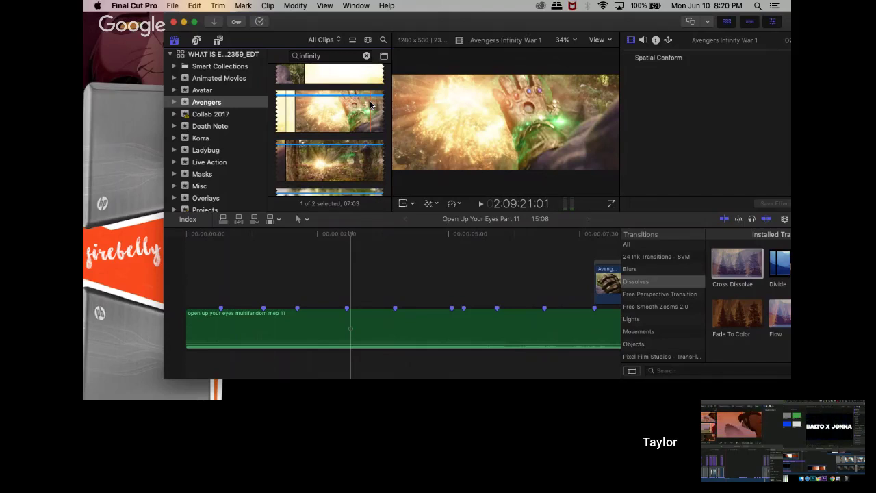
{"action": "scroll", "coordinate": [369, 104], "scroll_direction": "down", "scroll_amount": 3}
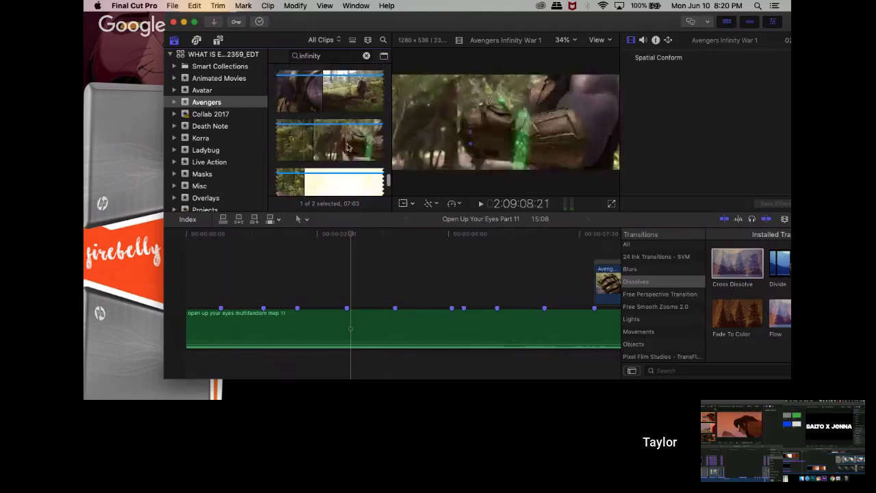
{"action": "scroll", "coordinate": [322, 147], "scroll_direction": "down", "scroll_amount": 2}
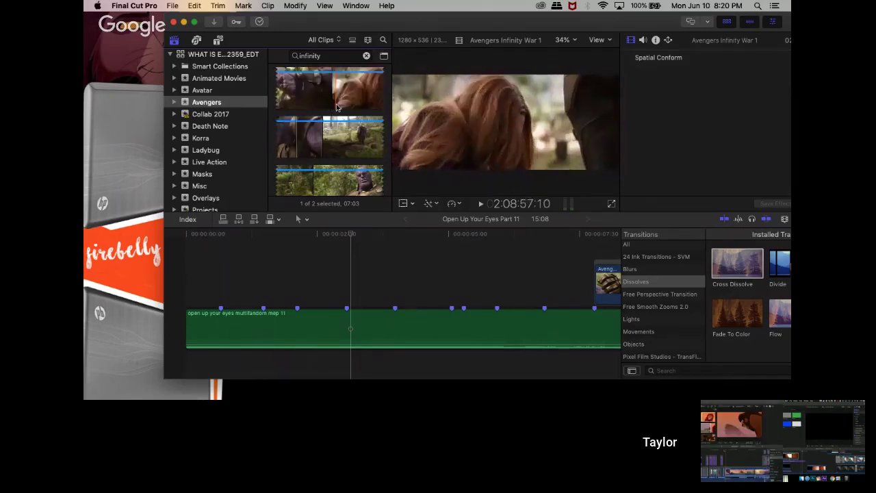
{"action": "scroll", "coordinate": [315, 108], "scroll_direction": "down", "scroll_amount": 2}
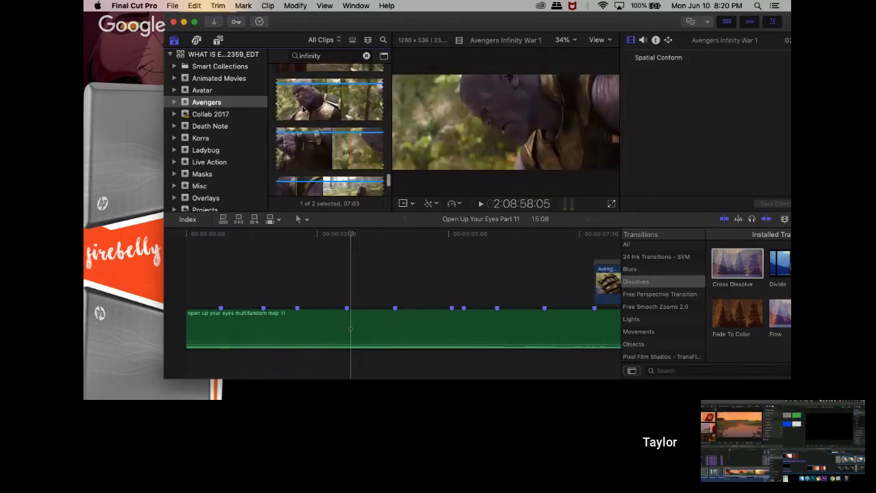
{"action": "scroll", "coordinate": [304, 110], "scroll_direction": "down", "scroll_amount": 1}
- Look through the forest shots of Thanos between about 2:09:00 and 2:08:22 in the Infinity War footage
{"action": "key", "text": "super+Tab"}
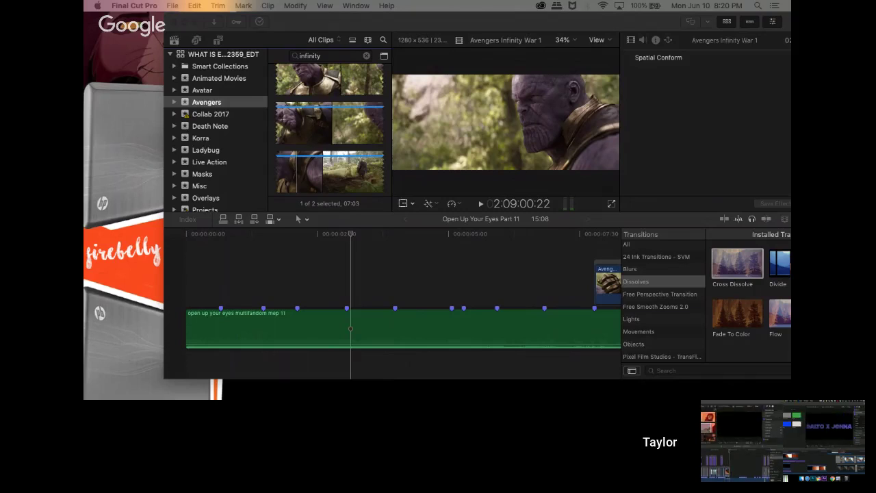
{"action": "scroll", "coordinate": [359, 125], "scroll_direction": "down", "scroll_amount": 4}
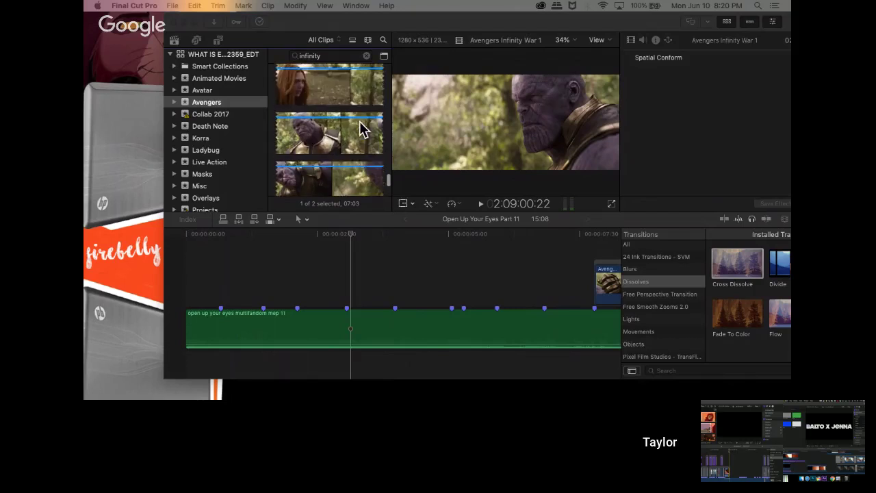
{"action": "left_click", "coordinate": [298, 136]}
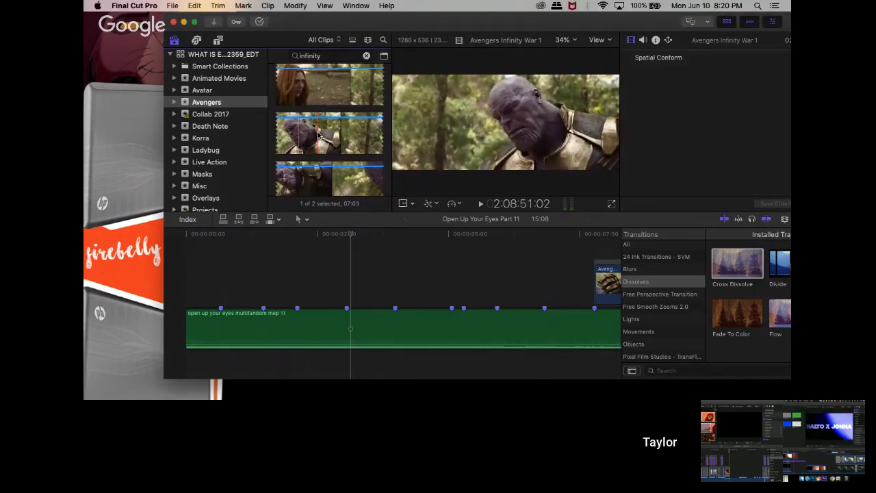
{"action": "scroll", "coordinate": [317, 135], "scroll_direction": "up", "scroll_amount": 2}
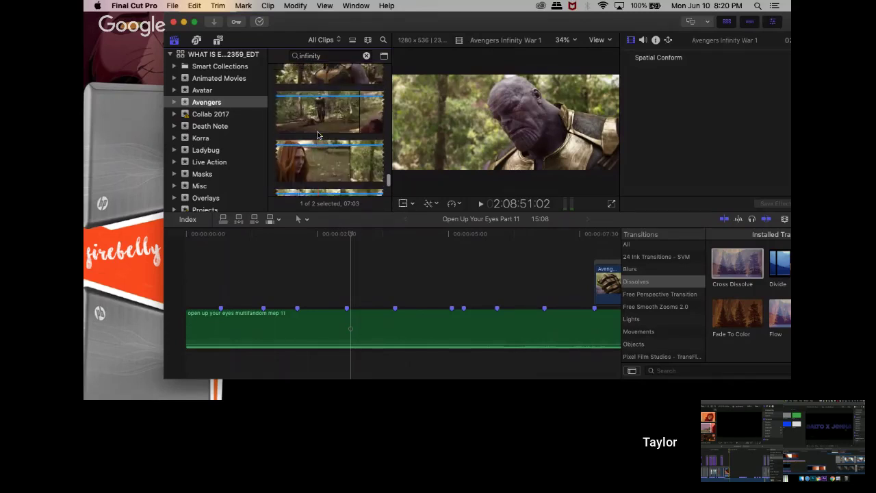
{"action": "scroll", "coordinate": [317, 134], "scroll_direction": "up", "scroll_amount": 2}
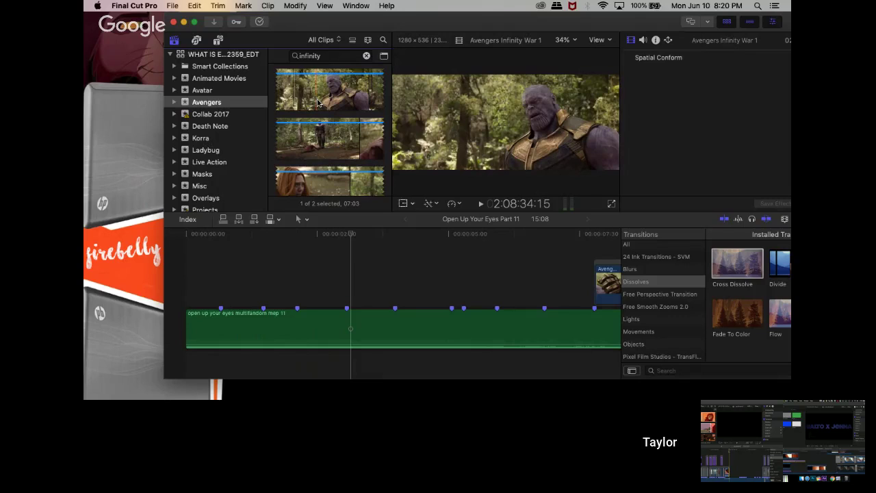
{"action": "scroll", "coordinate": [348, 107], "scroll_direction": "up", "scroll_amount": 1}
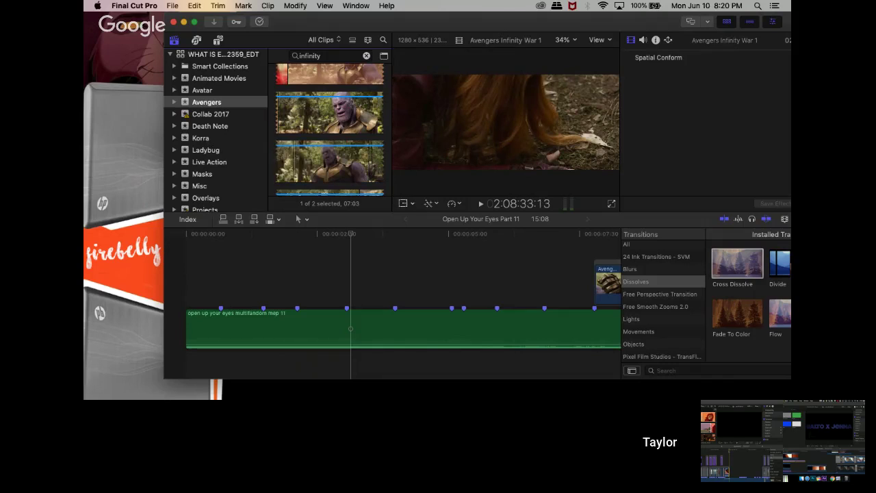
{"action": "scroll", "coordinate": [352, 136], "scroll_direction": "up", "scroll_amount": 1}
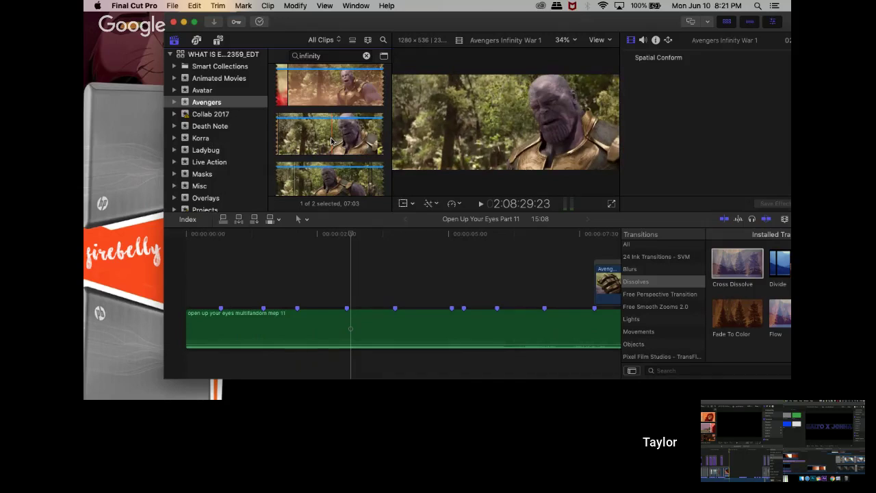
{"action": "scroll", "coordinate": [330, 141], "scroll_direction": "up", "scroll_amount": 1}
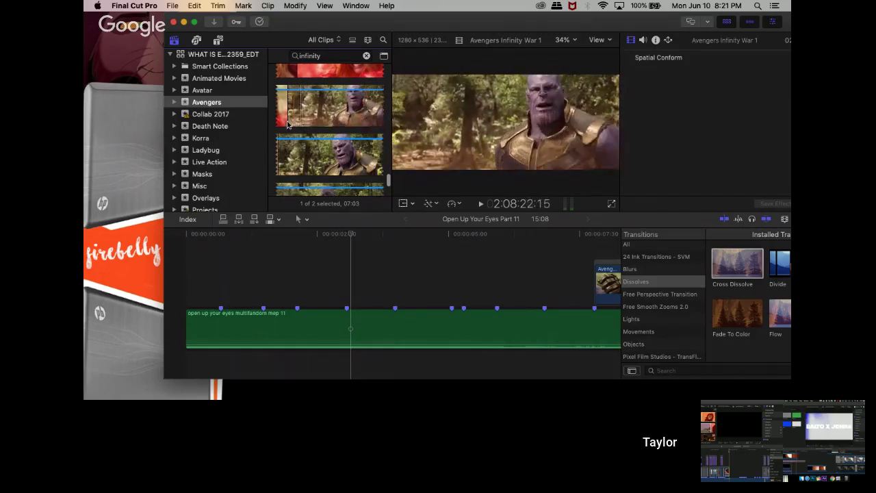
{"action": "scroll", "coordinate": [301, 120], "scroll_direction": "down", "scroll_amount": 3}
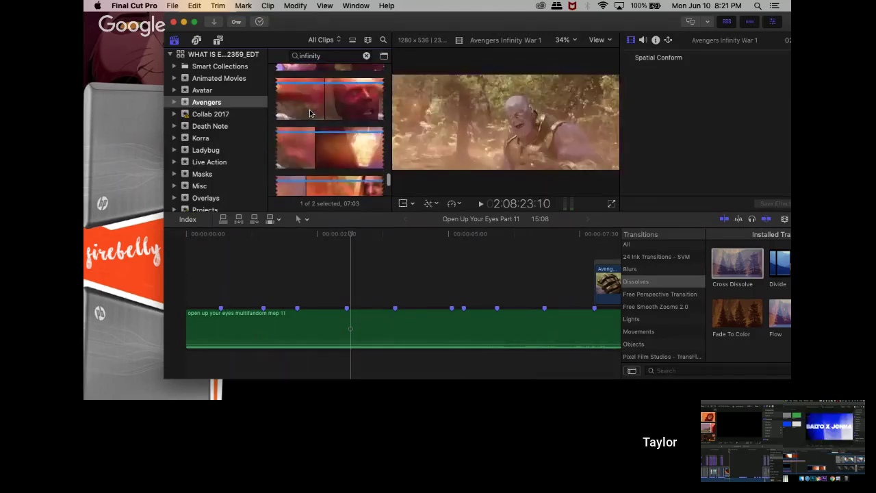
{"action": "scroll", "coordinate": [309, 113], "scroll_direction": "down", "scroll_amount": 2}
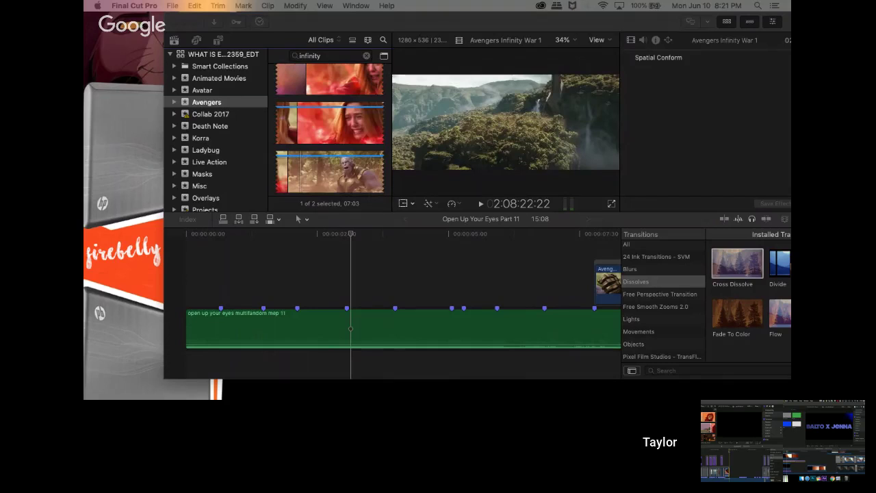
- Continue skimming the Infinity War footage backward from about 2:08:22 to Thanos emerging from the smoke near 2:04:53
{"action": "scroll", "coordinate": [322, 137], "scroll_direction": "down", "scroll_amount": 4}
{"action": "scroll", "coordinate": [307, 143], "scroll_direction": "down", "scroll_amount": 2}
{"action": "left_click", "coordinate": [309, 144]}
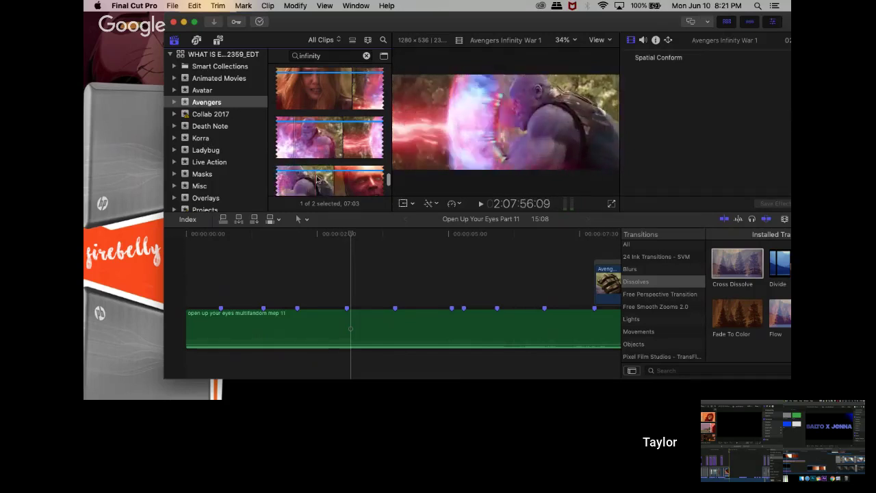
{"action": "scroll", "coordinate": [315, 157], "scroll_direction": "down", "scroll_amount": 2}
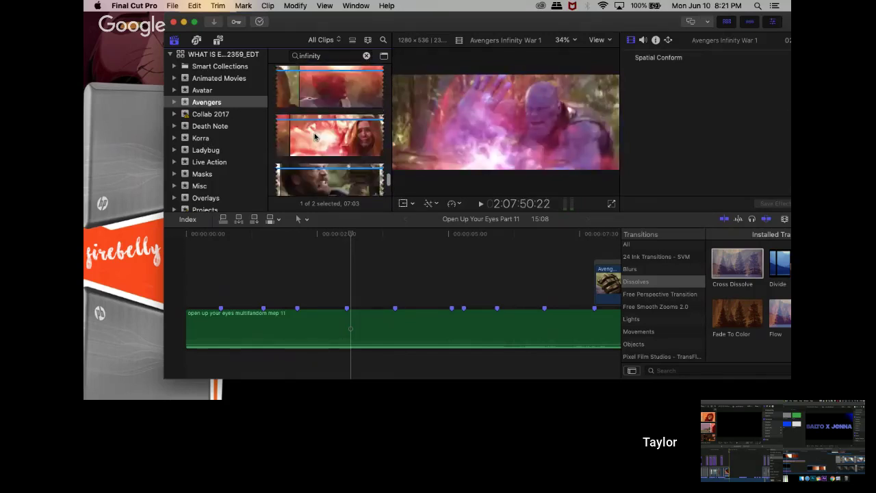
{"action": "scroll", "coordinate": [332, 168], "scroll_direction": "down", "scroll_amount": 2}
{"action": "scroll", "coordinate": [331, 164], "scroll_direction": "down", "scroll_amount": 1}
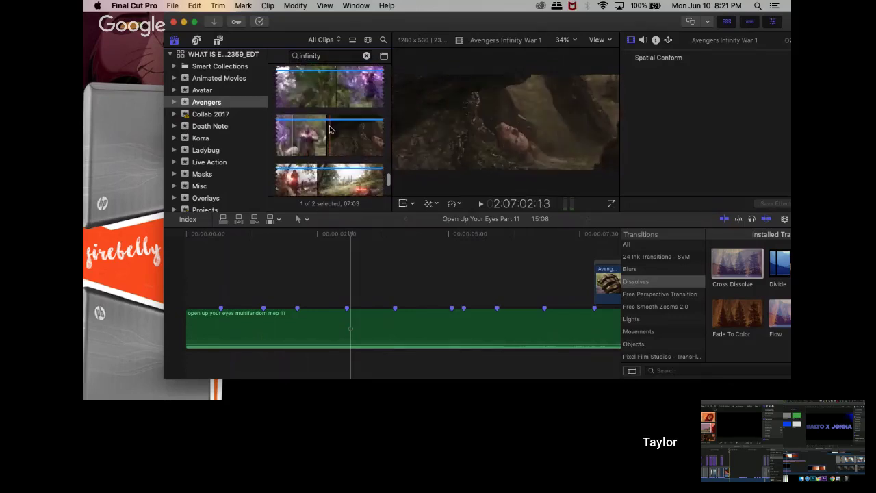
{"action": "scroll", "coordinate": [321, 137], "scroll_direction": "down", "scroll_amount": 1}
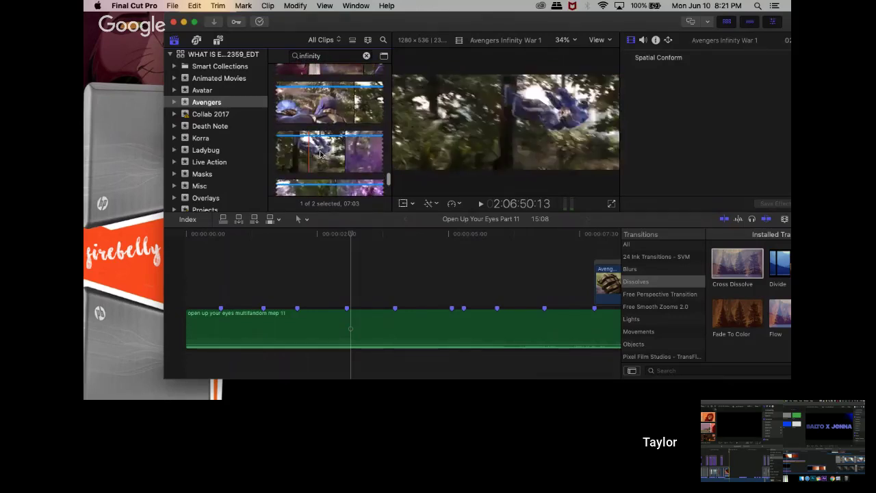
{"action": "scroll", "coordinate": [368, 159], "scroll_direction": "down", "scroll_amount": 4}
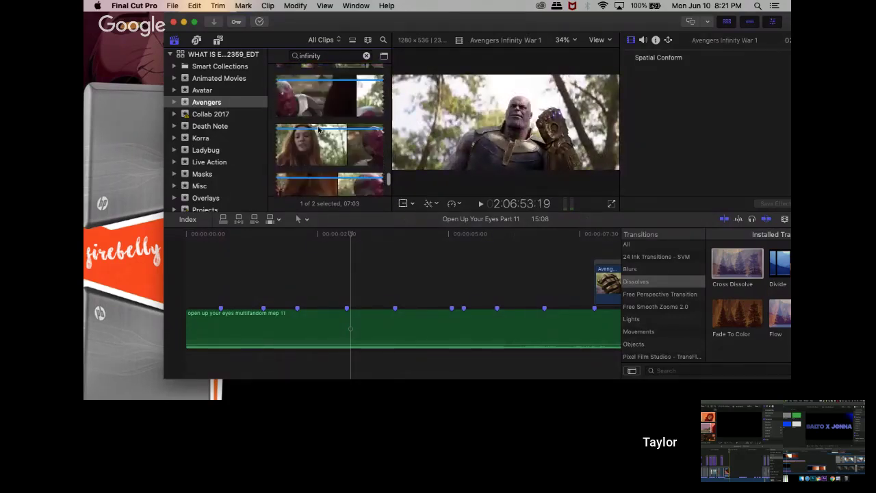
{"action": "scroll", "coordinate": [311, 133], "scroll_direction": "up", "scroll_amount": 1}
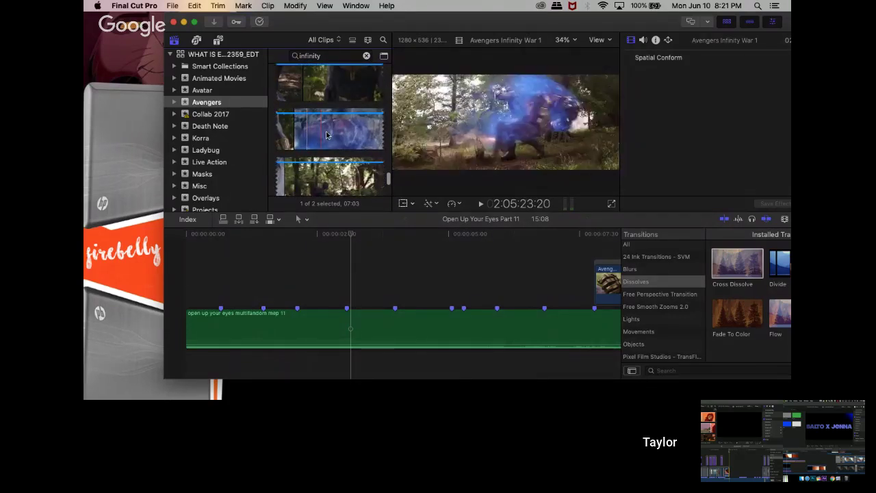
{"action": "scroll", "coordinate": [368, 133], "scroll_direction": "up", "scroll_amount": 2}
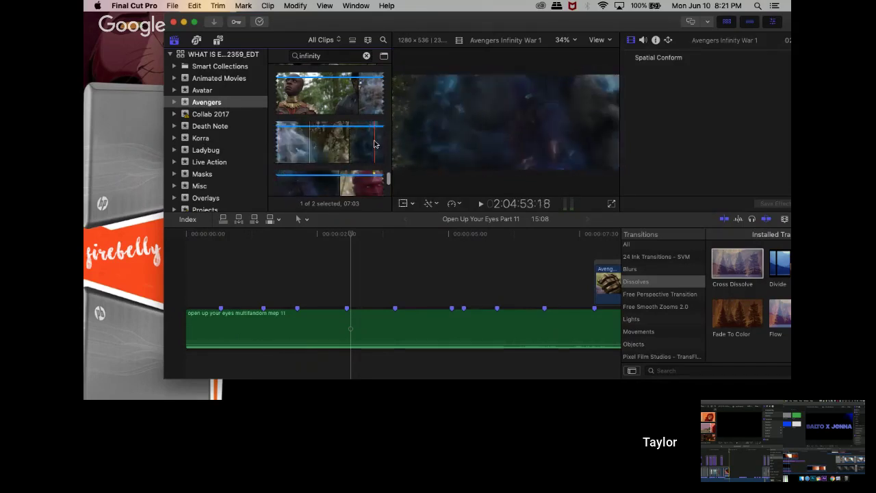
- Place the clip of Thanos emerging from the smoke at the beat marker near 3:59, then detach and delete its audio
{"action": "left_click_drag", "start_coordinate": [357, 147], "coordinate": [394, 293]}
{"action": "scroll", "coordinate": [338, 279], "scroll_direction": "right", "scroll_amount": 2}
{"action": "right_click", "coordinate": [382, 284]}
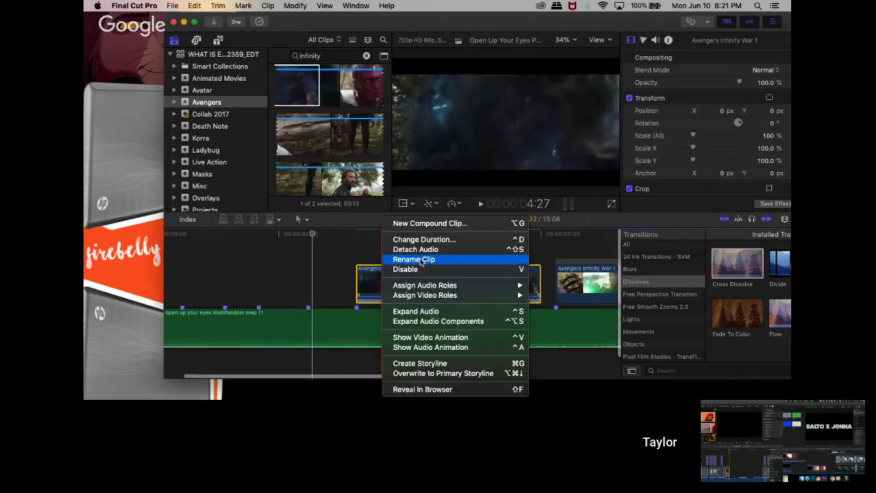
{"action": "left_click", "coordinate": [416, 249]}
{"action": "left_click", "coordinate": [474, 355]}
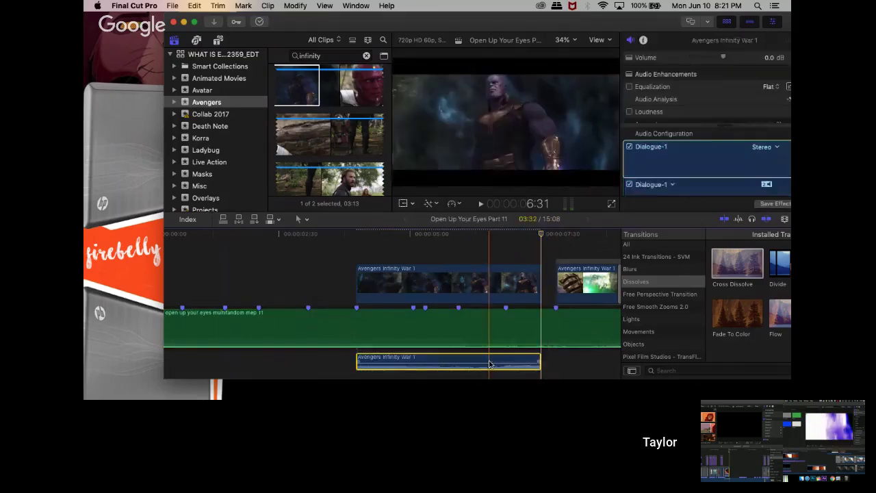
{"action": "key", "text": "Delete"}
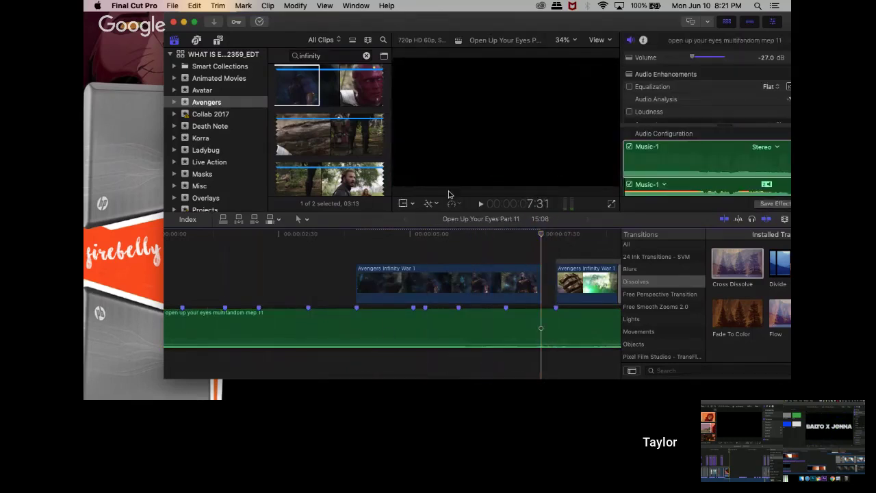
- Play the added Thanos clip with the music from about 3:59 to check its timing
{"action": "left_click", "coordinate": [357, 233]}
{"action": "key", "text": "space"}
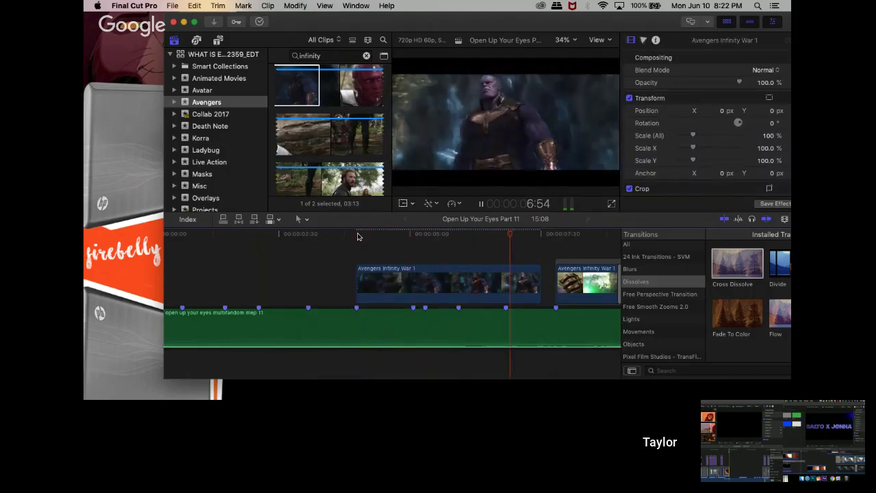
{"action": "key", "text": "space"}
{"action": "scroll", "coordinate": [288, 283], "scroll_direction": "left", "scroll_amount": 3}
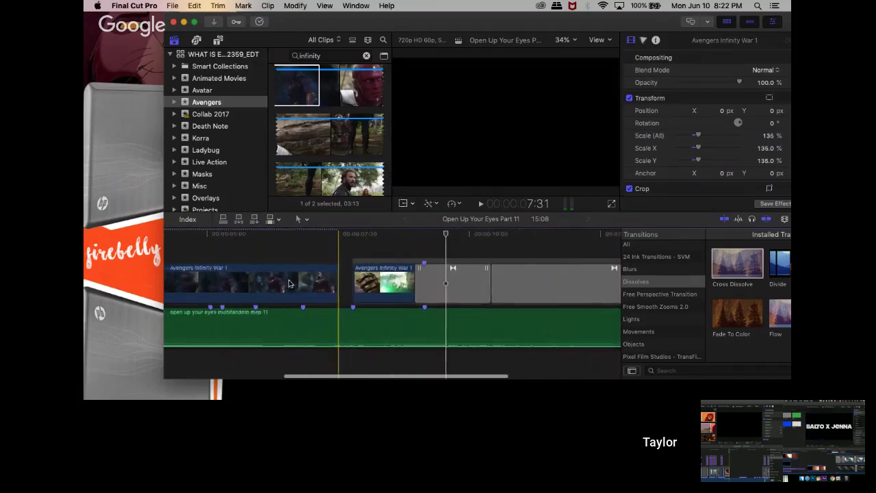
{"action": "scroll", "coordinate": [288, 284], "scroll_direction": "left", "scroll_amount": 2}
- Move the Thanos clip later to start at about 4:23 and play it from the beat marker near 5:55
{"action": "left_click_drag", "start_coordinate": [288, 283], "coordinate": [281, 241]}
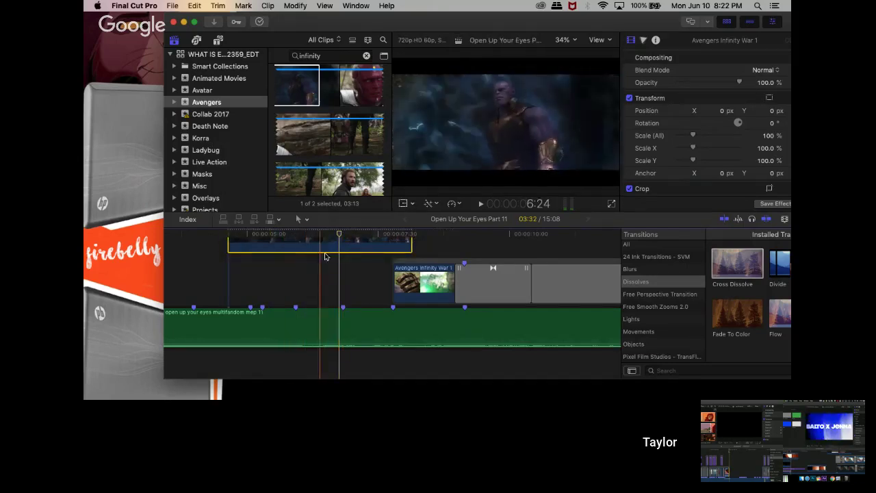
{"action": "left_click", "coordinate": [305, 235]}
{"action": "left_click_drag", "start_coordinate": [307, 245], "coordinate": [293, 250]}
{"action": "key", "text": "space"}
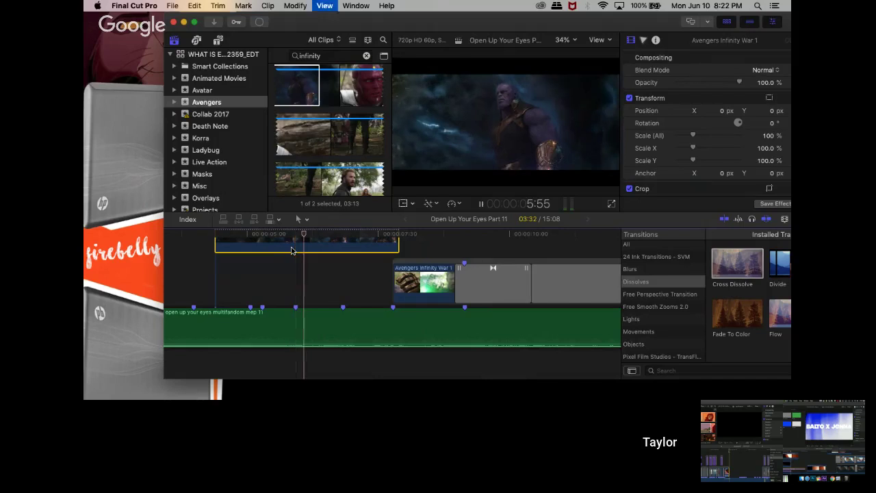
- Trim both ends of the Thanos clip to span the beat markers at about 5:55 and 6:50
{"action": "key", "text": "space"}
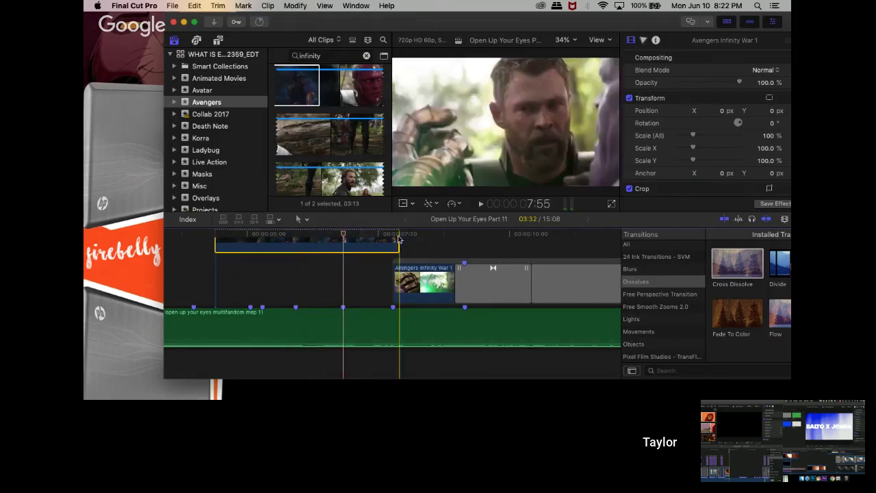
{"action": "left_click_drag", "start_coordinate": [398, 245], "coordinate": [339, 250]}
{"action": "left_click_drag", "start_coordinate": [216, 273], "coordinate": [300, 283]}
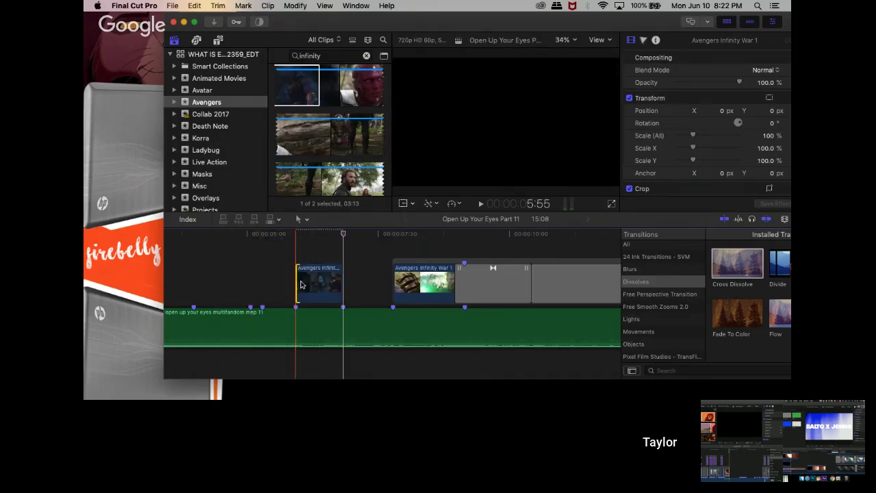
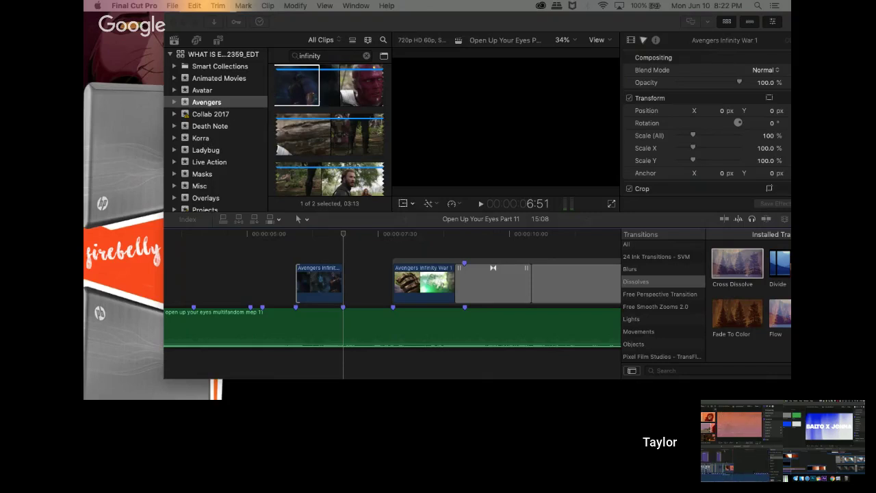
- Play the timeline from the beat marker at about 5:17 through the trimmed Thanos clip to check its timing
{"action": "left_click", "coordinate": [348, 272]}
{"action": "scroll", "coordinate": [284, 252], "scroll_direction": "left", "scroll_amount": 2}
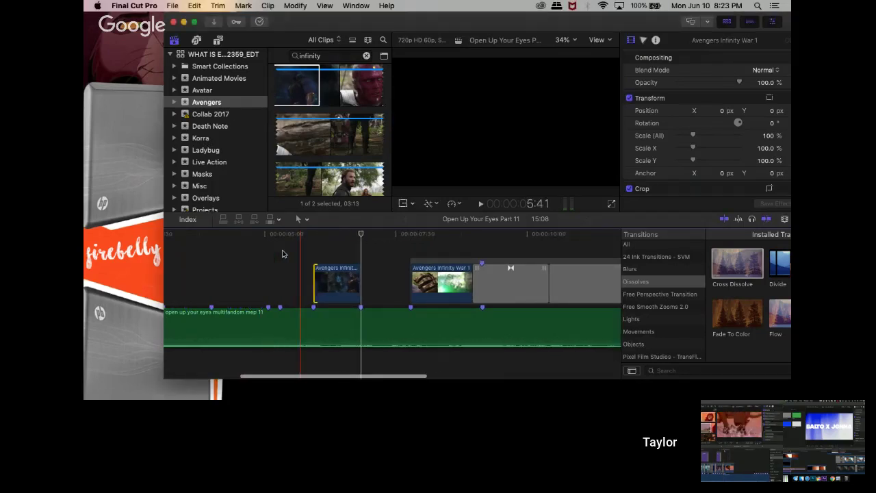
{"action": "scroll", "coordinate": [279, 255], "scroll_direction": "right", "scroll_amount": 2}
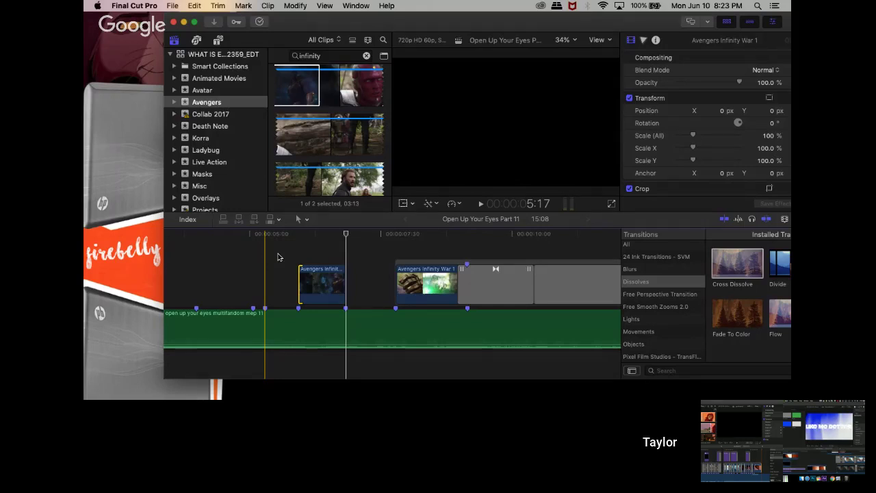
{"action": "left_click", "coordinate": [267, 237]}
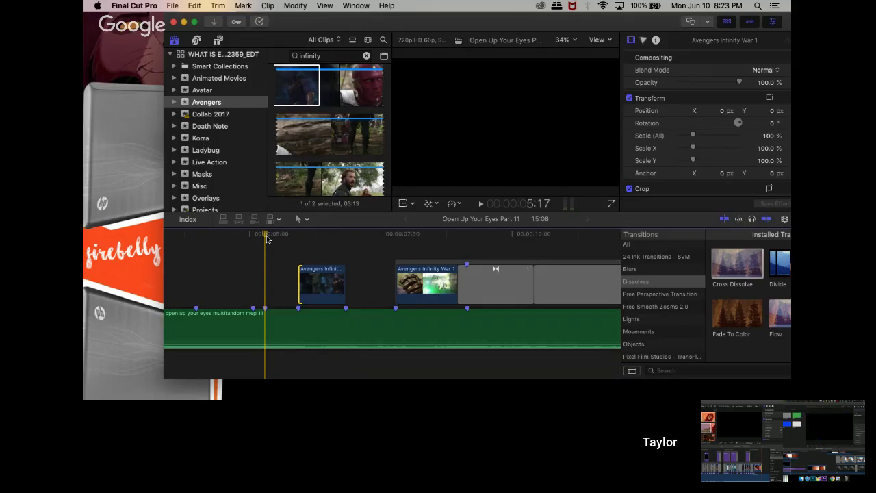
{"action": "key", "text": "space"}
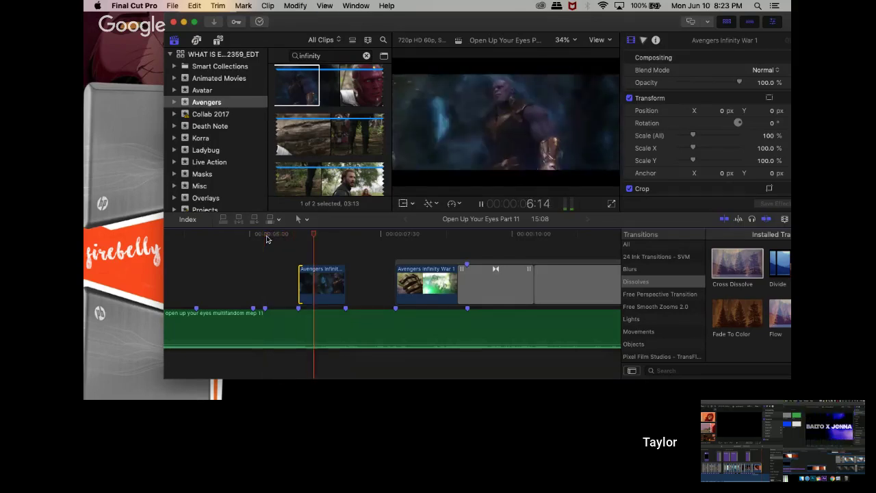
{"action": "key", "text": "space"}
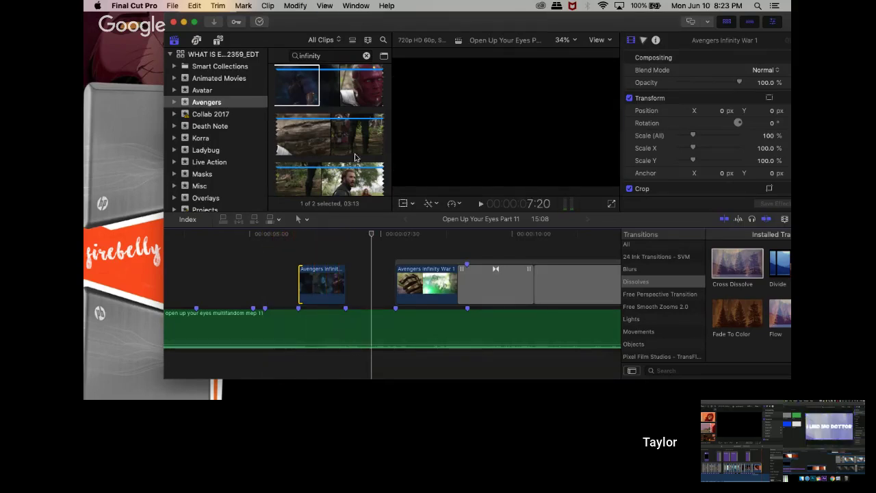
- Skim the Avengers Infinity War source from about 2:05:08 to 2:05:37, examining Thanos's forest fight for the next clip
{"action": "left_click", "coordinate": [317, 140]}
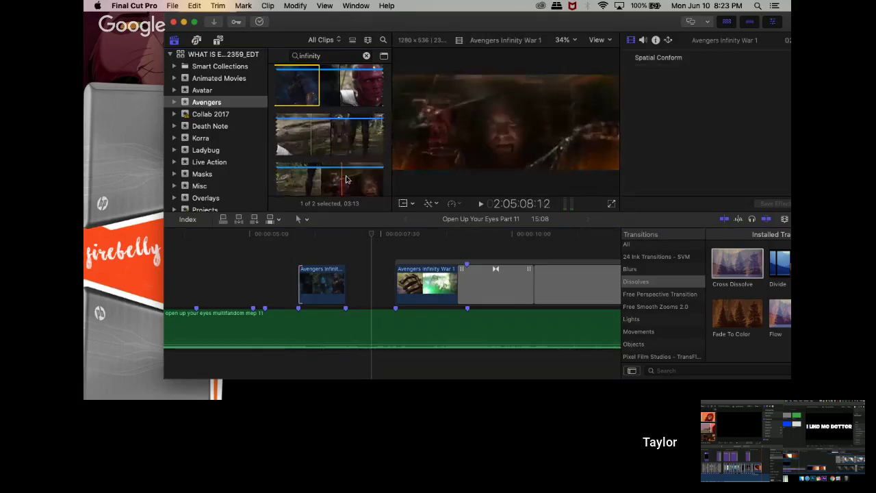
{"action": "scroll", "coordinate": [360, 178], "scroll_direction": "down", "scroll_amount": 3}
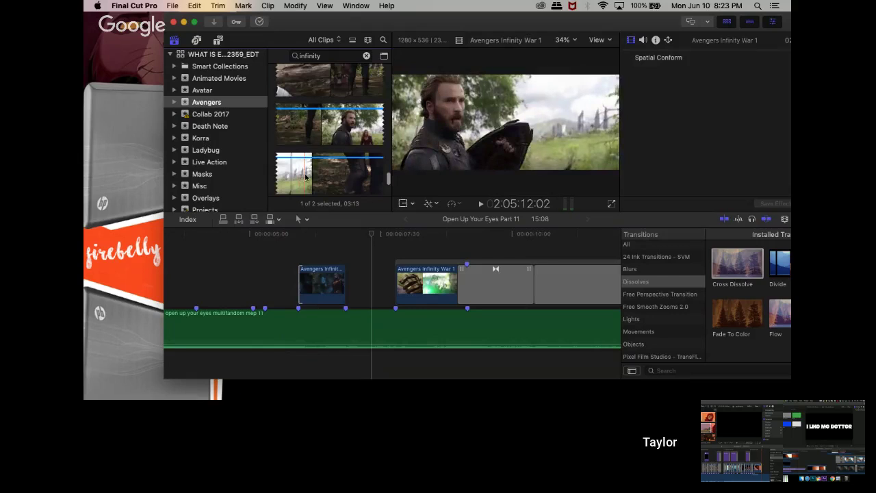
{"action": "scroll", "coordinate": [342, 176], "scroll_direction": "down", "scroll_amount": 1}
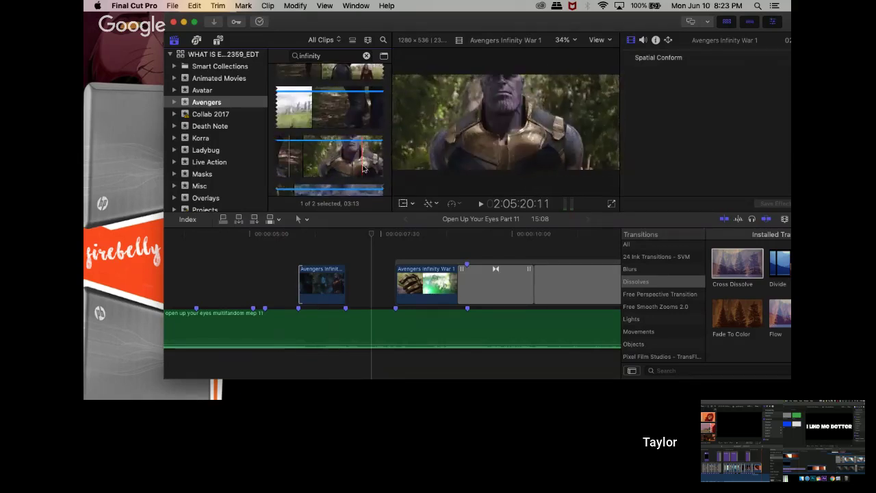
{"action": "scroll", "coordinate": [363, 165], "scroll_direction": "down", "scroll_amount": 1}
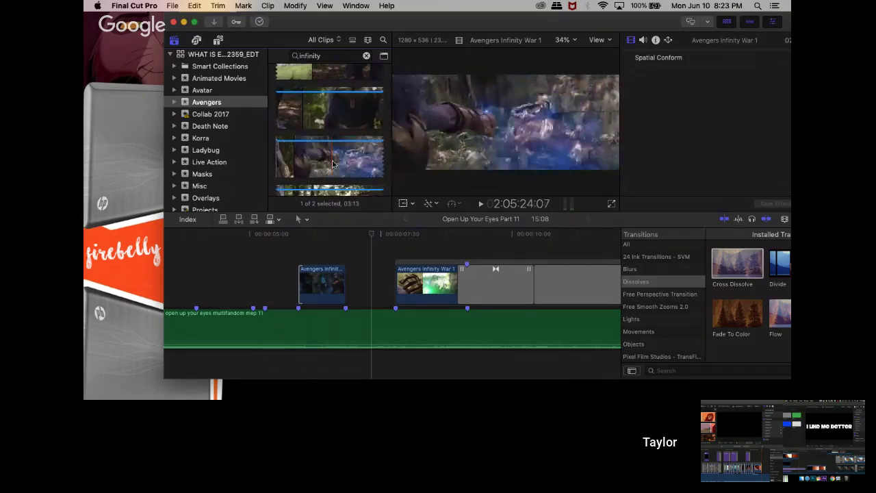
{"action": "scroll", "coordinate": [308, 163], "scroll_direction": "down", "scroll_amount": 3}
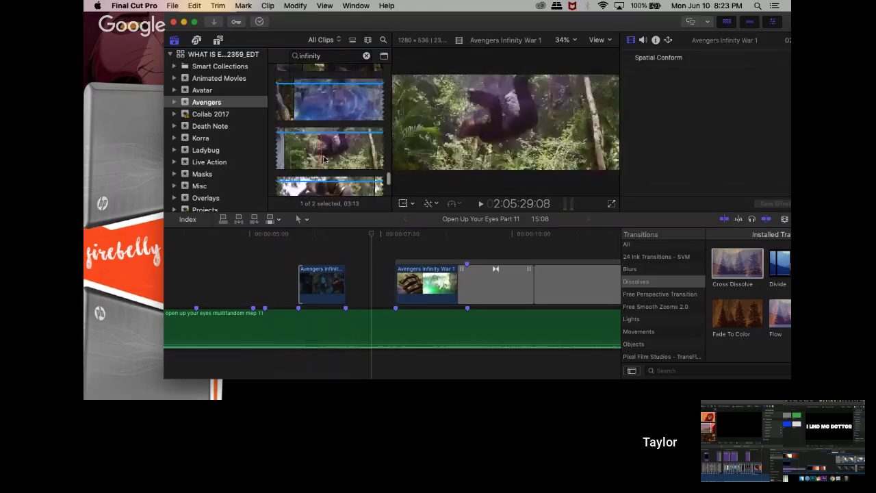
{"action": "scroll", "coordinate": [372, 151], "scroll_direction": "down", "scroll_amount": 2}
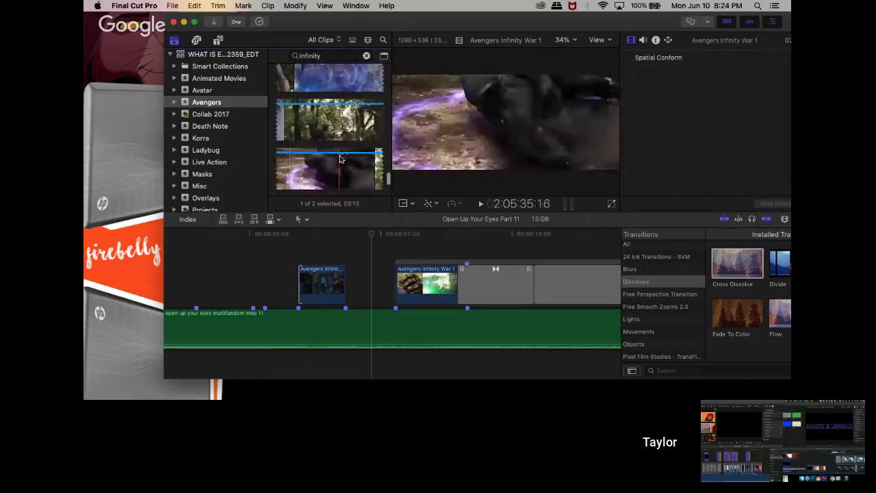
{"action": "scroll", "coordinate": [381, 153], "scroll_direction": "down", "scroll_amount": 2}
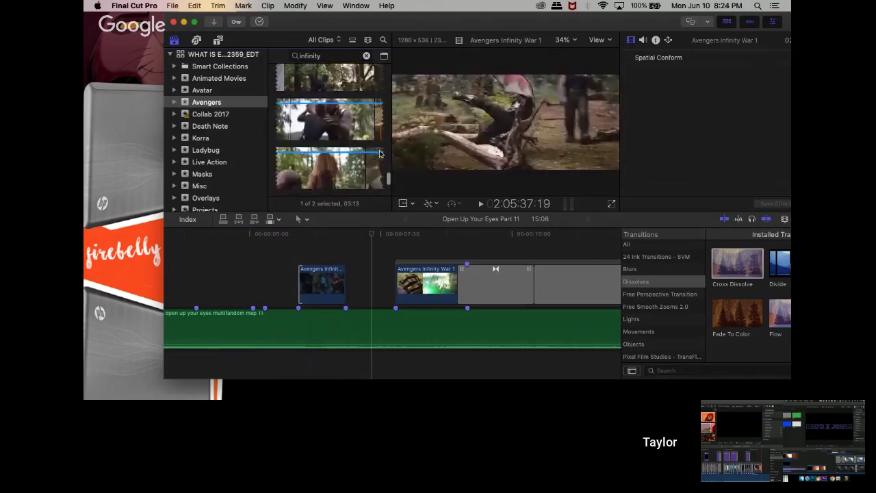
- Examine the Wanda and Vision scenes in the Infinity War source, from about 2:05:42 to 2:08:18, for a usable shot
{"action": "scroll", "coordinate": [373, 166], "scroll_direction": "down", "scroll_amount": 2}
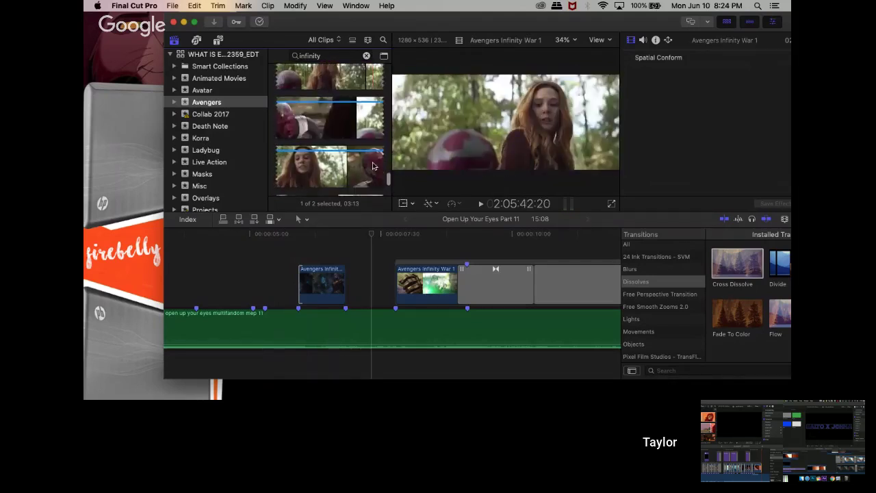
{"action": "scroll", "coordinate": [352, 160], "scroll_direction": "down", "scroll_amount": 2}
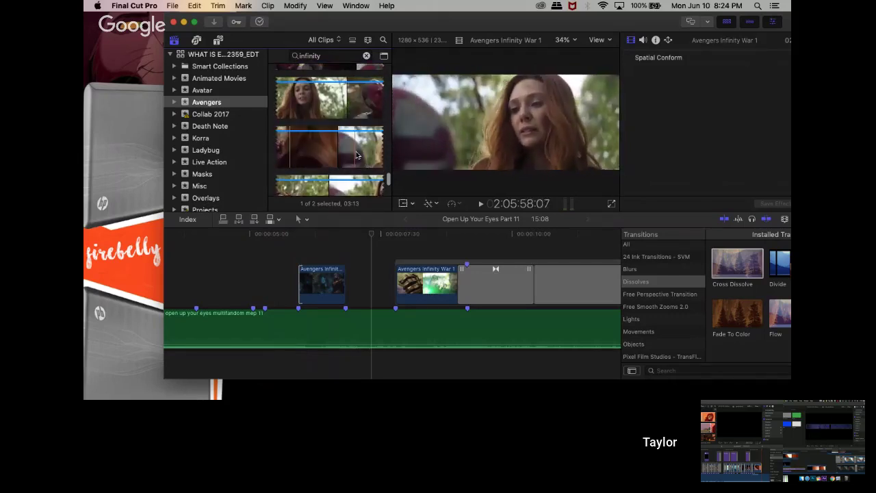
{"action": "scroll", "coordinate": [374, 152], "scroll_direction": "down", "scroll_amount": 2}
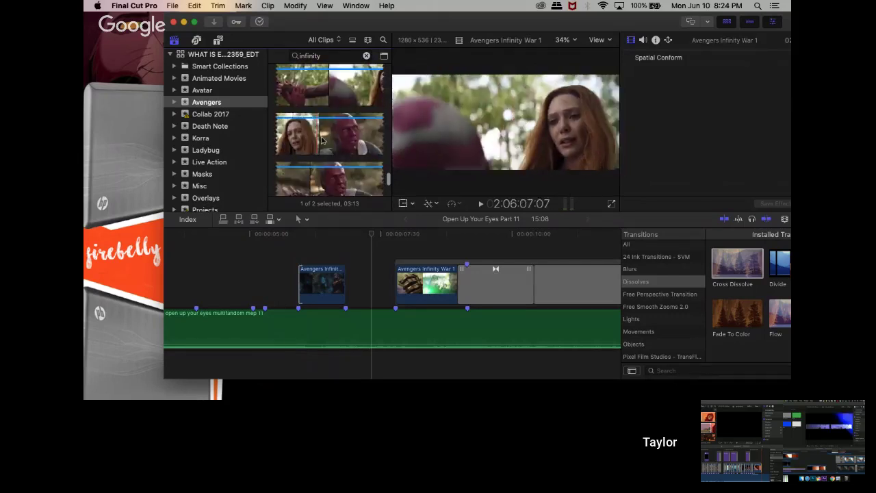
{"action": "scroll", "coordinate": [292, 135], "scroll_direction": "down", "scroll_amount": 1}
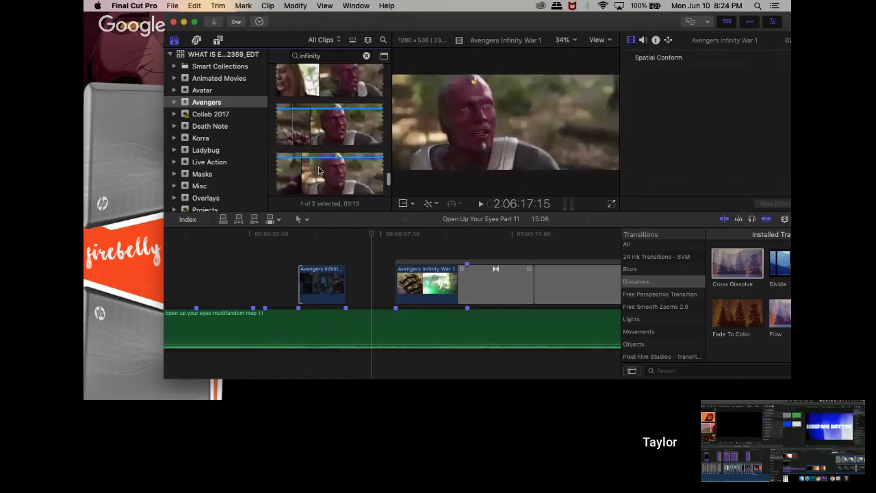
{"action": "scroll", "coordinate": [371, 166], "scroll_direction": "down", "scroll_amount": 1}
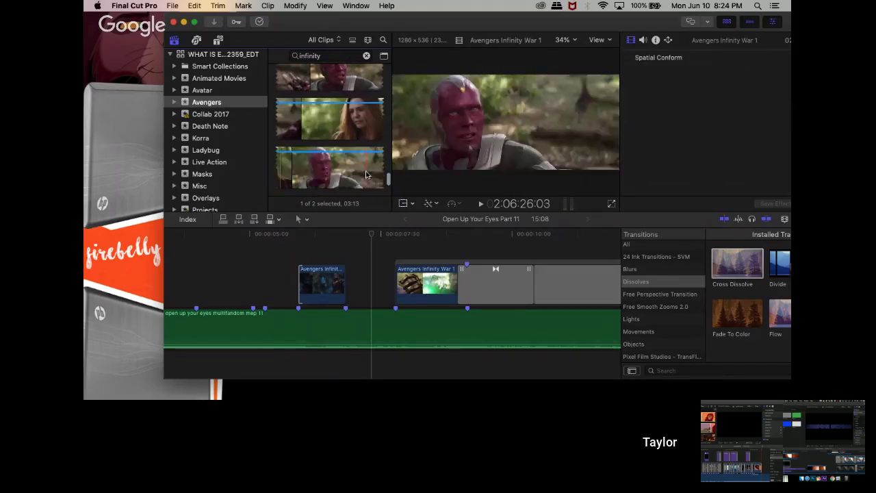
{"action": "scroll", "coordinate": [366, 171], "scroll_direction": "down", "scroll_amount": 2}
{"action": "scroll", "coordinate": [366, 163], "scroll_direction": "down", "scroll_amount": 2}
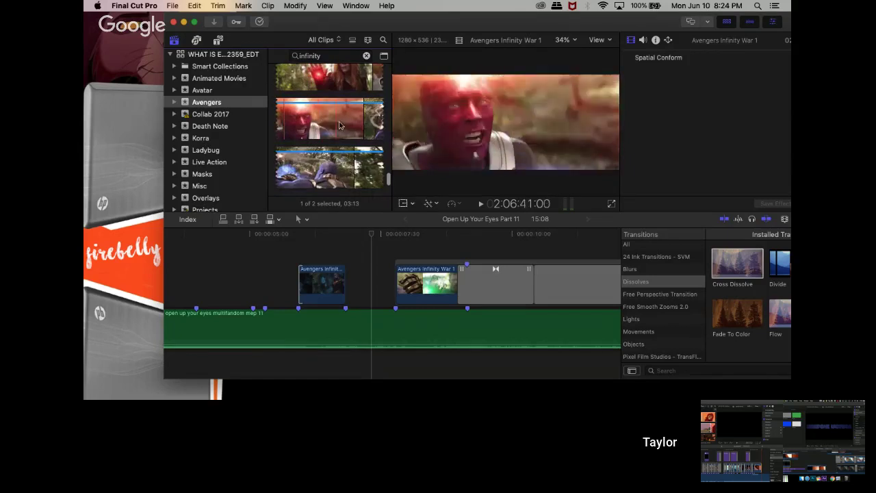
{"action": "scroll", "coordinate": [325, 160], "scroll_direction": "down", "scroll_amount": 2}
{"action": "scroll", "coordinate": [342, 158], "scroll_direction": "down", "scroll_amount": 2}
{"action": "scroll", "coordinate": [336, 161], "scroll_direction": "down", "scroll_amount": 2}
{"action": "scroll", "coordinate": [302, 168], "scroll_direction": "down", "scroll_amount": 3}
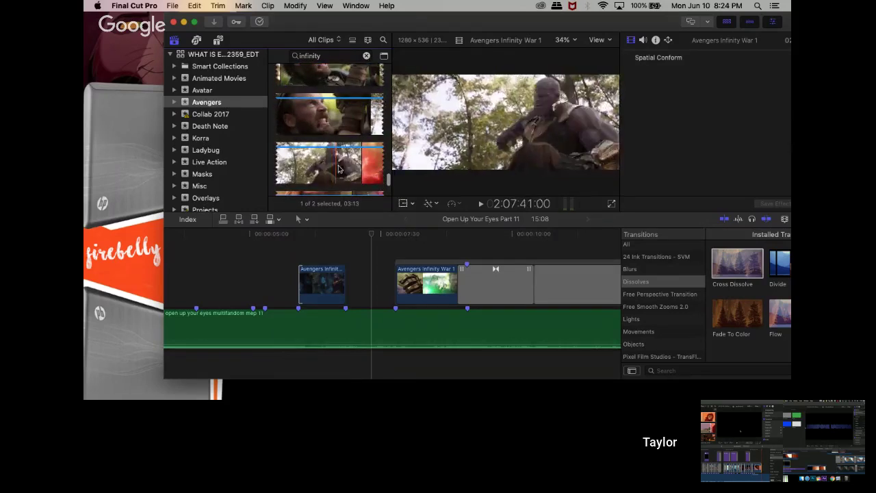
{"action": "scroll", "coordinate": [335, 167], "scroll_direction": "down", "scroll_amount": 2}
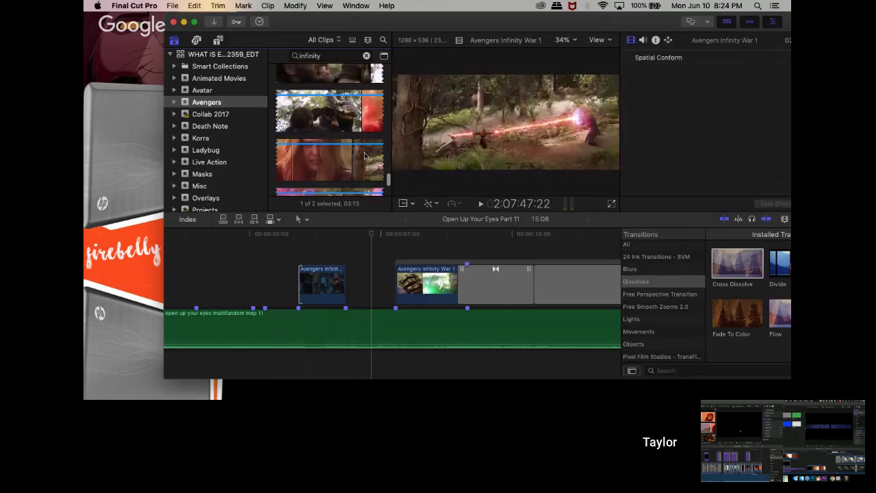
{"action": "scroll", "coordinate": [366, 156], "scroll_direction": "down", "scroll_amount": 2}
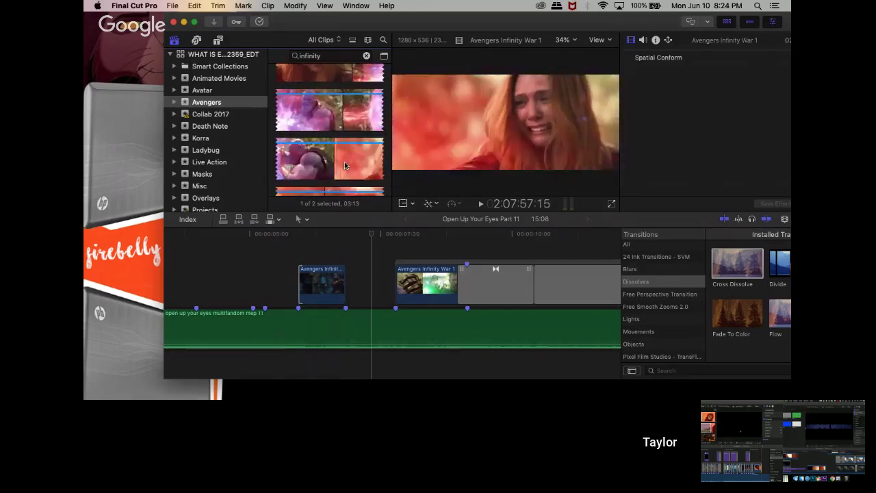
{"action": "scroll", "coordinate": [375, 161], "scroll_direction": "down", "scroll_amount": 1}
{"action": "scroll", "coordinate": [374, 161], "scroll_direction": "down", "scroll_amount": 2}
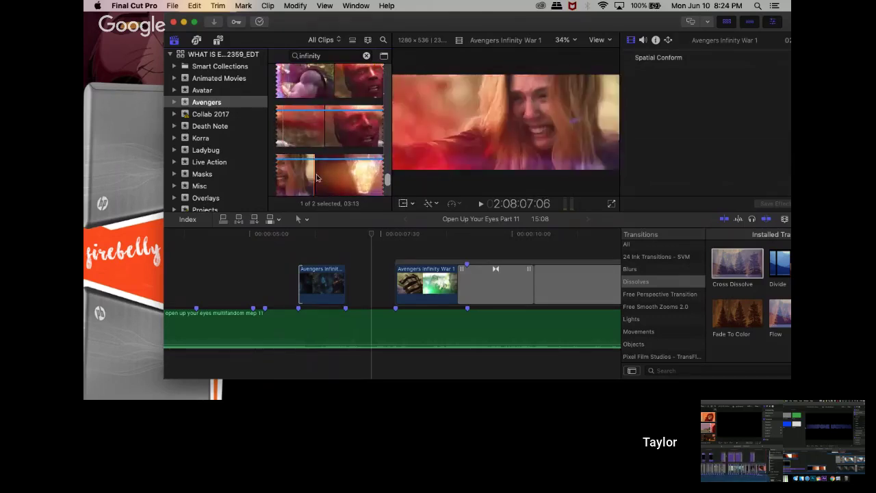
{"action": "scroll", "coordinate": [344, 175], "scroll_direction": "down", "scroll_amount": 2}
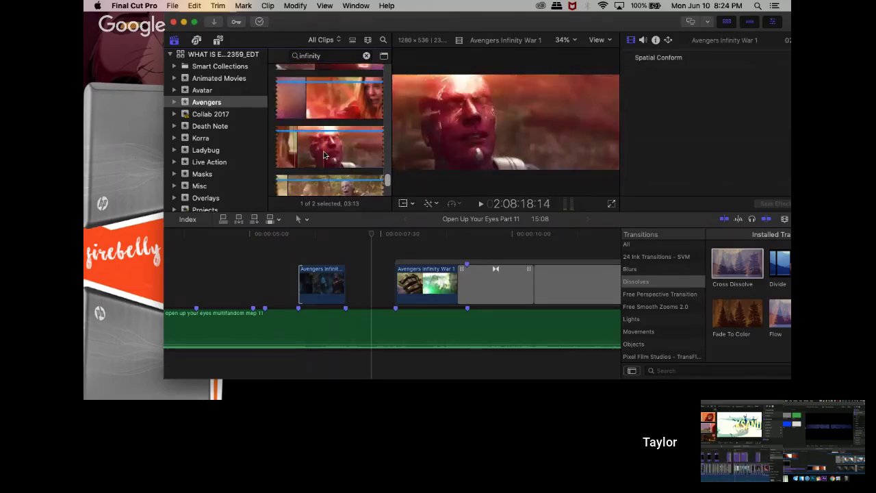
- Skim the Infinity War source from about 2:08:18 to 2:08:59, examining Vision's death and the Thanos and Wanda forest scene
{"action": "scroll", "coordinate": [339, 157], "scroll_direction": "down", "scroll_amount": 1}
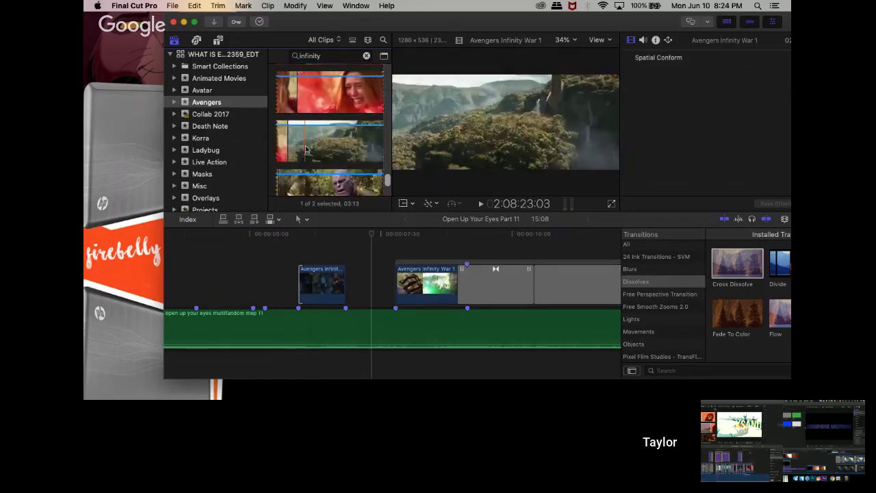
{"action": "scroll", "coordinate": [356, 142], "scroll_direction": "down", "scroll_amount": 1}
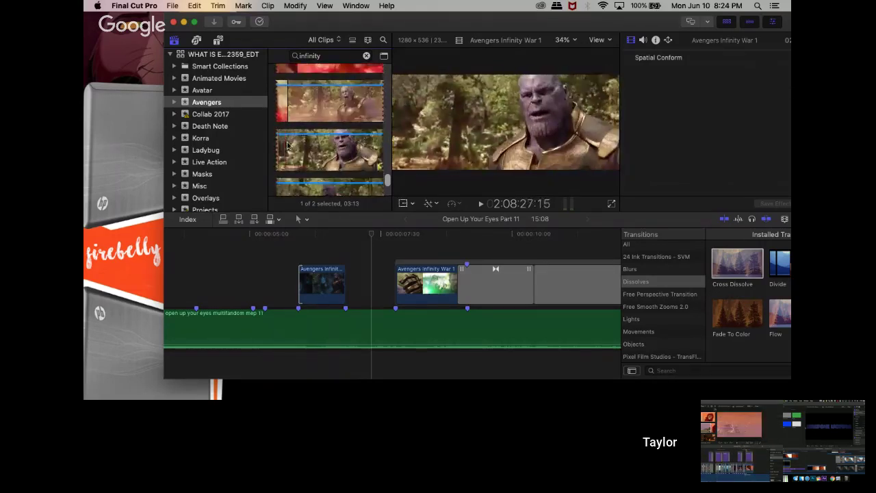
{"action": "scroll", "coordinate": [362, 146], "scroll_direction": "down", "scroll_amount": 2}
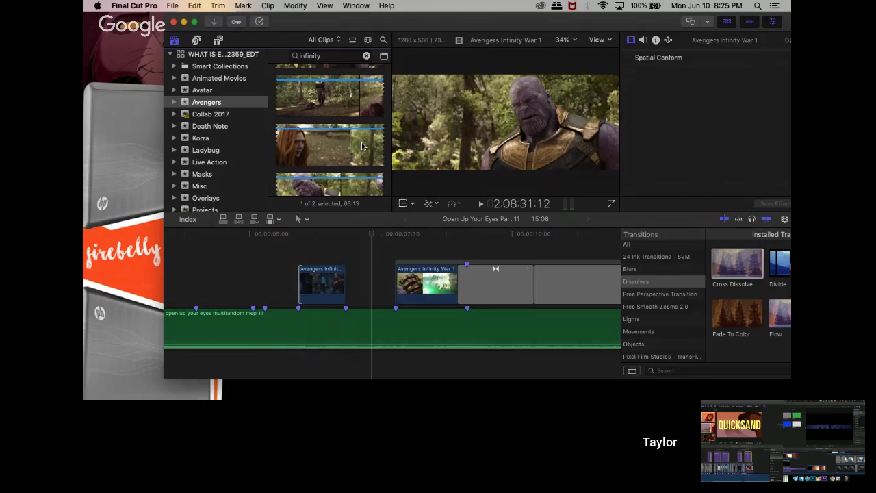
{"action": "scroll", "coordinate": [362, 145], "scroll_direction": "down", "scroll_amount": 3}
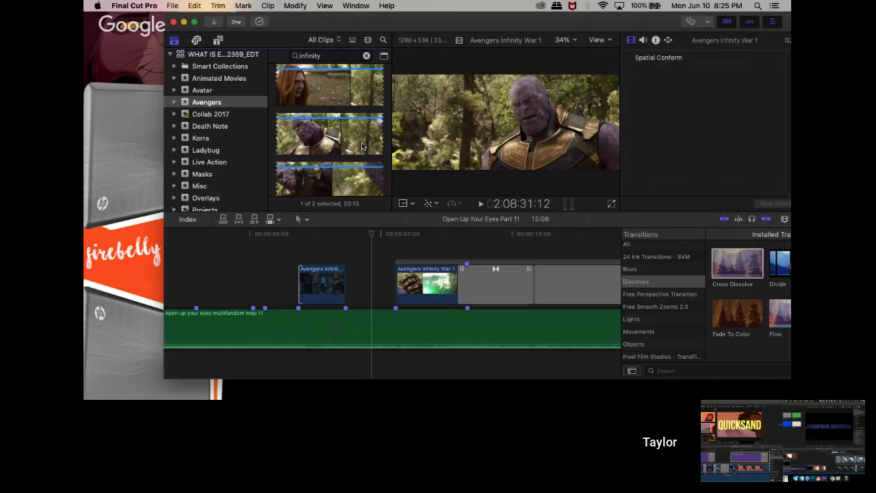
{"action": "scroll", "coordinate": [346, 148], "scroll_direction": "down", "scroll_amount": 5}
{"action": "scroll", "coordinate": [341, 148], "scroll_direction": "up", "scroll_amount": 2}
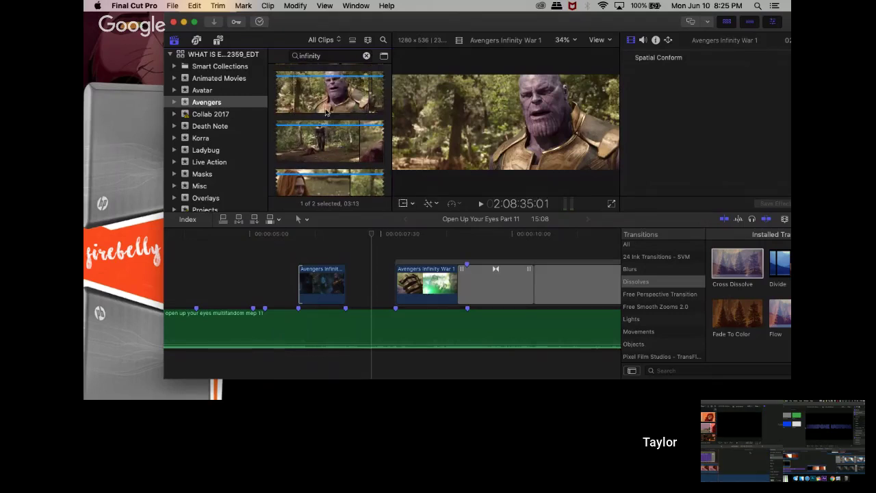
{"action": "scroll", "coordinate": [321, 123], "scroll_direction": "down", "scroll_amount": 2}
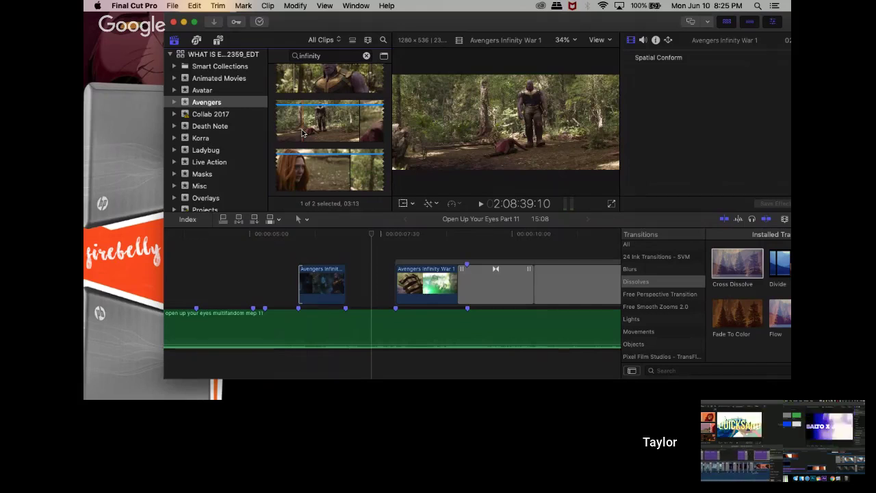
{"action": "scroll", "coordinate": [302, 132], "scroll_direction": "down", "scroll_amount": 2}
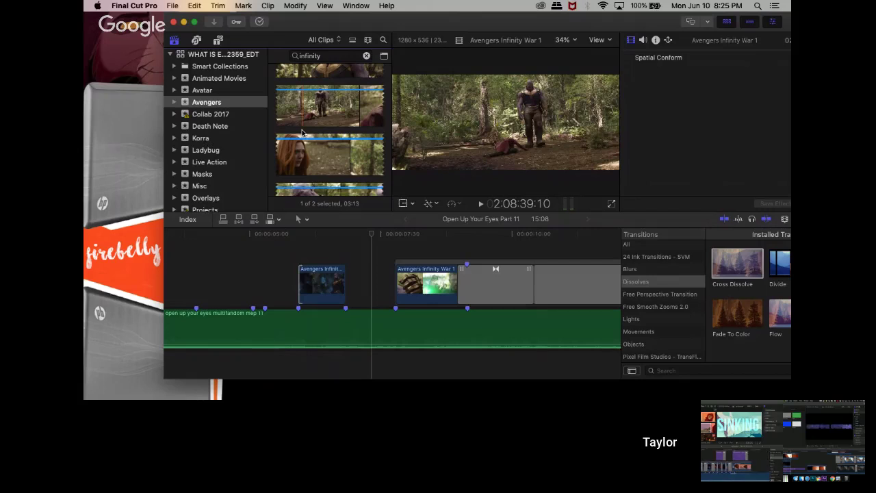
{"action": "scroll", "coordinate": [302, 132], "scroll_direction": "down", "scroll_amount": 3}
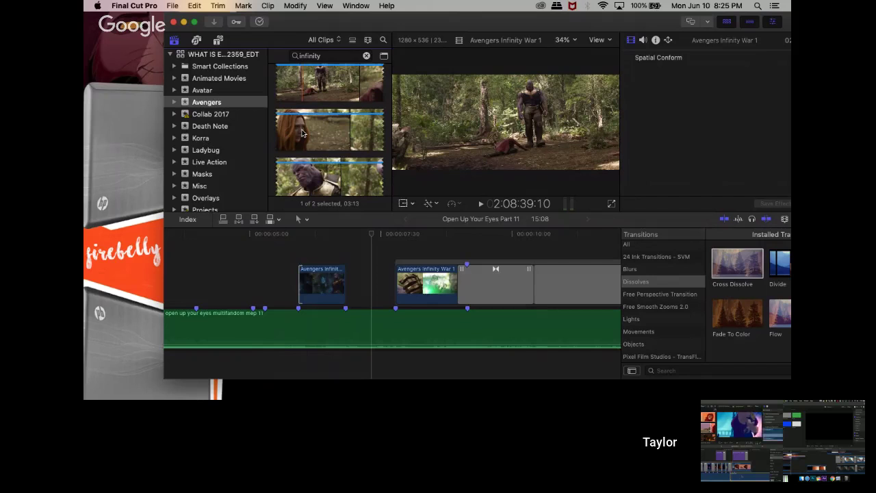
{"action": "scroll", "coordinate": [302, 132], "scroll_direction": "down", "scroll_amount": 1}
{"action": "scroll", "coordinate": [302, 133], "scroll_direction": "down", "scroll_amount": 5}
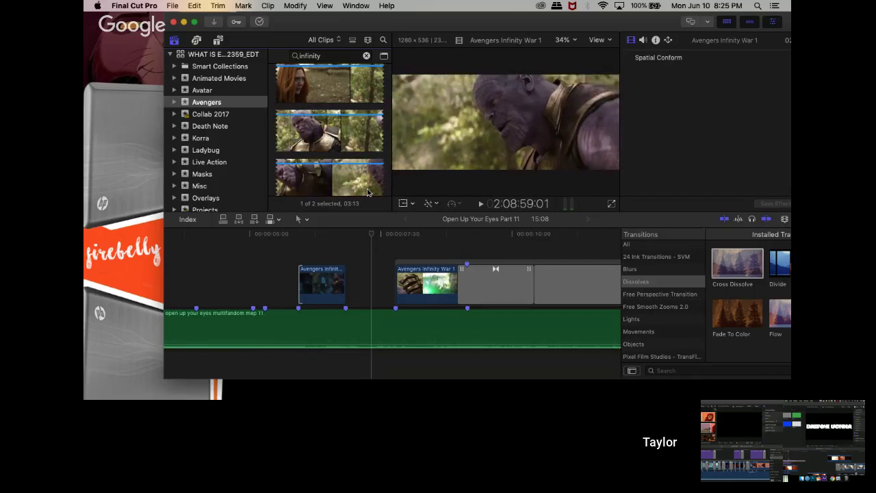
- Examine Thanos's Time Stone and Mind Stone shots in the Infinity War source, from about 2:08:59 to 2:09:58
{"action": "scroll", "coordinate": [366, 192], "scroll_direction": "down", "scroll_amount": 1}
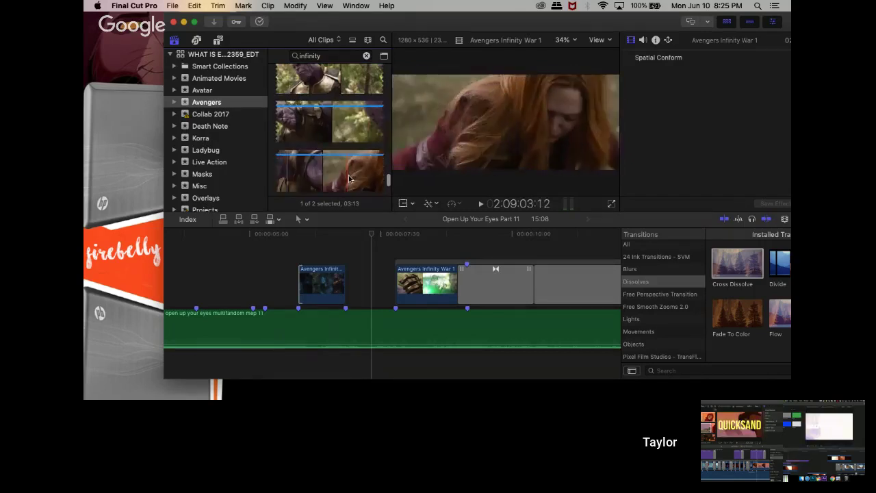
{"action": "scroll", "coordinate": [372, 179], "scroll_direction": "down", "scroll_amount": 2}
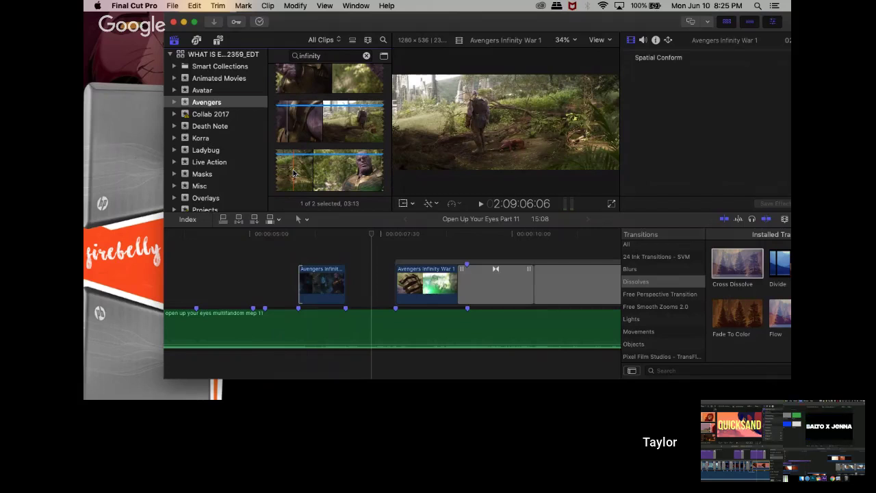
{"action": "scroll", "coordinate": [293, 174], "scroll_direction": "down", "scroll_amount": 3}
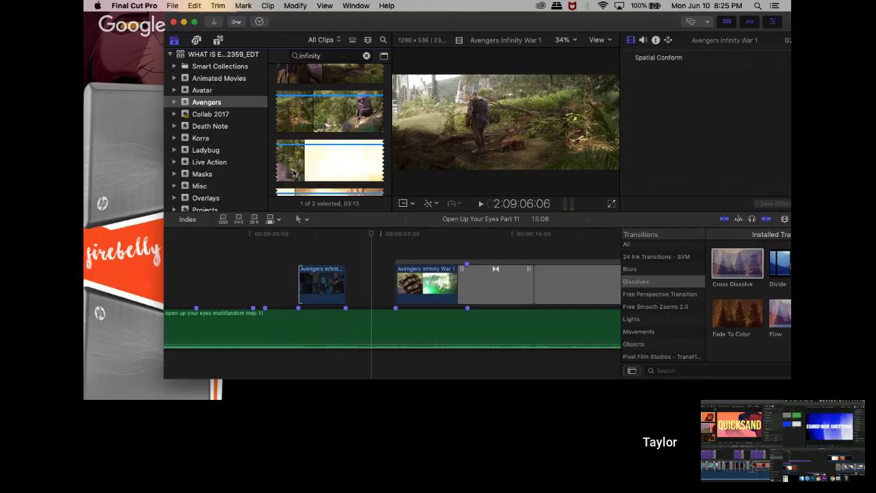
{"action": "scroll", "coordinate": [295, 165], "scroll_direction": "down", "scroll_amount": 3}
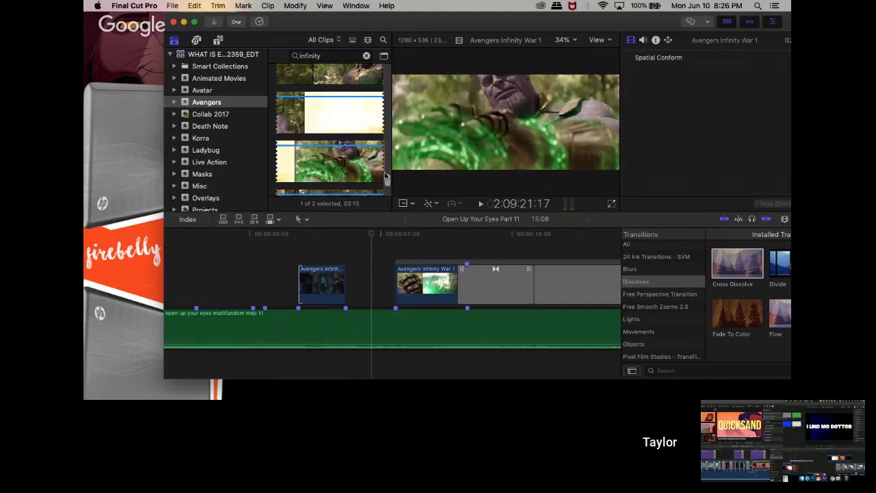
{"action": "scroll", "coordinate": [342, 168], "scroll_direction": "down", "scroll_amount": 2}
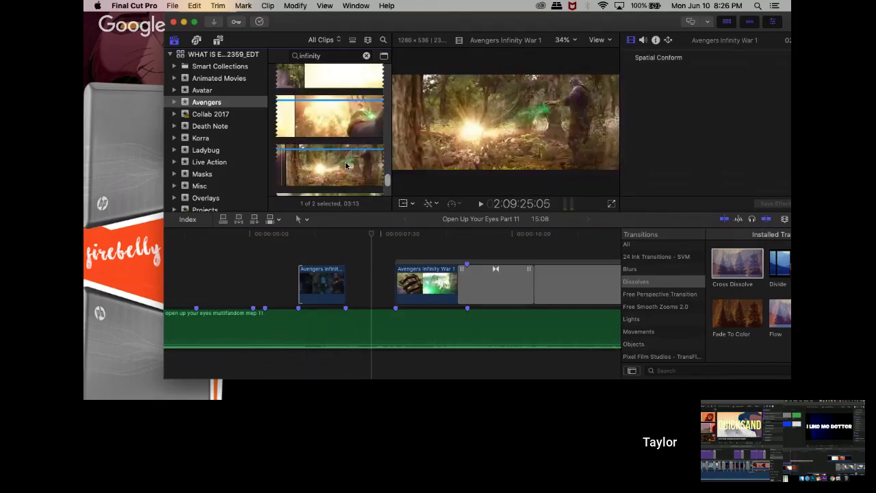
{"action": "scroll", "coordinate": [363, 162], "scroll_direction": "down", "scroll_amount": 2}
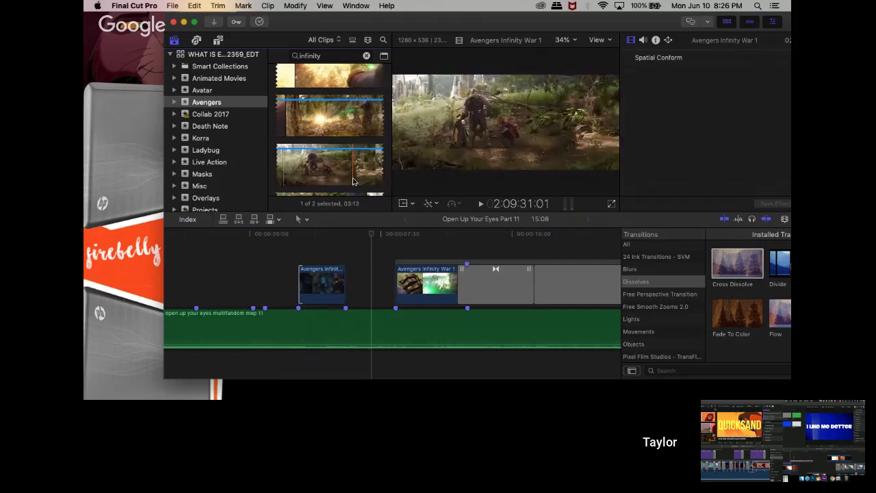
{"action": "scroll", "coordinate": [329, 173], "scroll_direction": "down", "scroll_amount": 2}
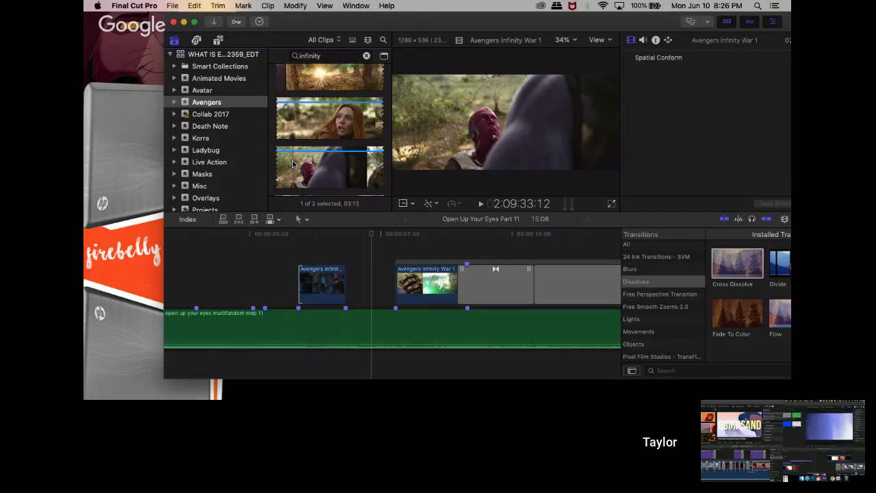
{"action": "scroll", "coordinate": [293, 164], "scroll_direction": "down", "scroll_amount": 2}
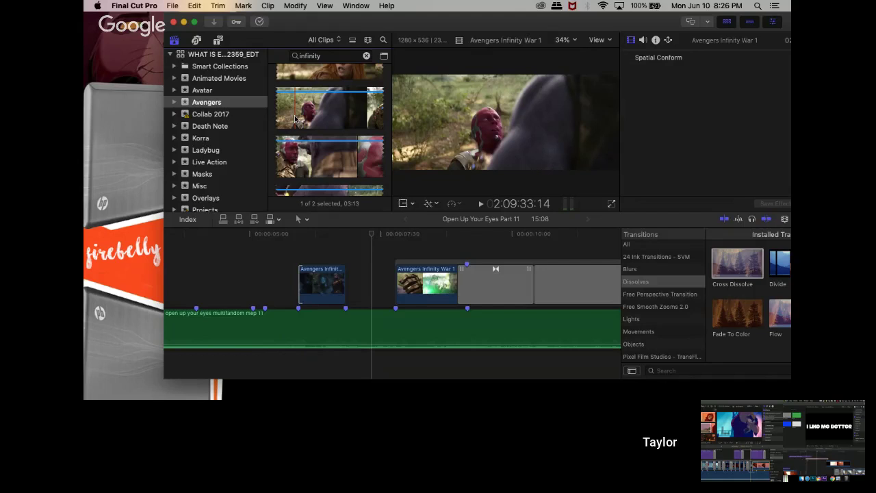
{"action": "scroll", "coordinate": [295, 119], "scroll_direction": "down", "scroll_amount": 1}
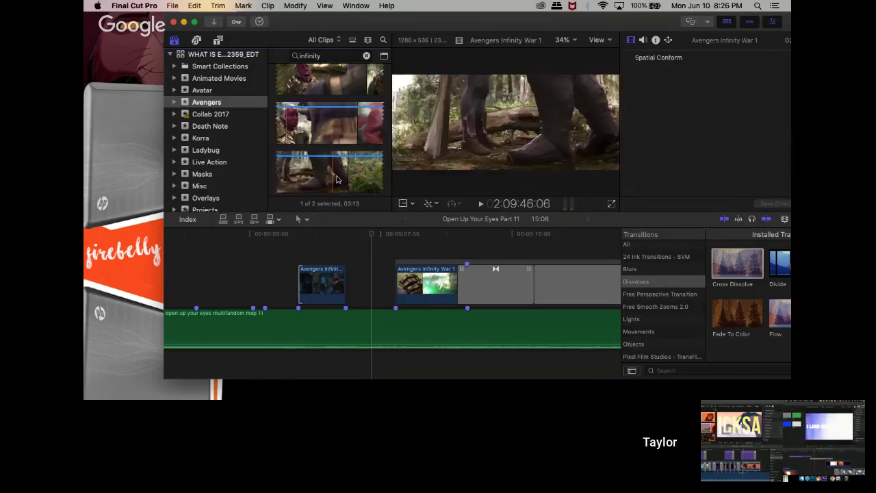
{"action": "scroll", "coordinate": [364, 183], "scroll_direction": "down", "scroll_amount": 3}
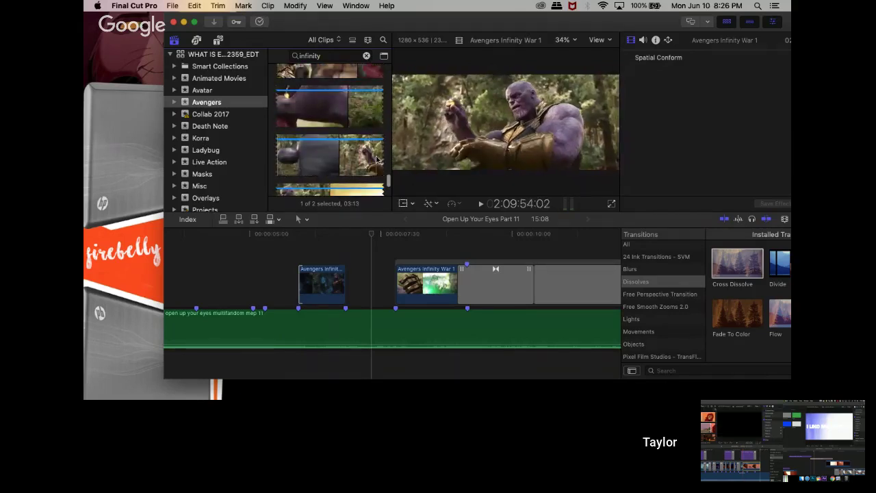
{"action": "scroll", "coordinate": [314, 165], "scroll_direction": "down", "scroll_amount": 2}
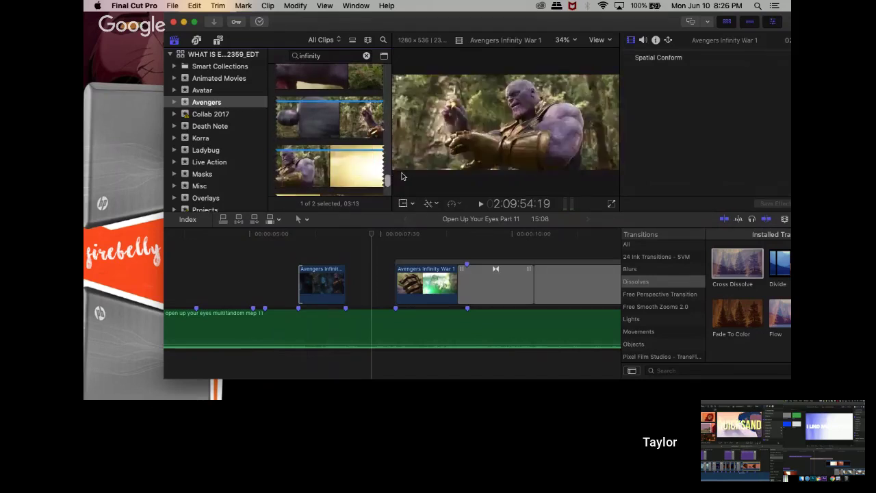
{"action": "scroll", "coordinate": [355, 144], "scroll_direction": "down", "scroll_amount": 2}
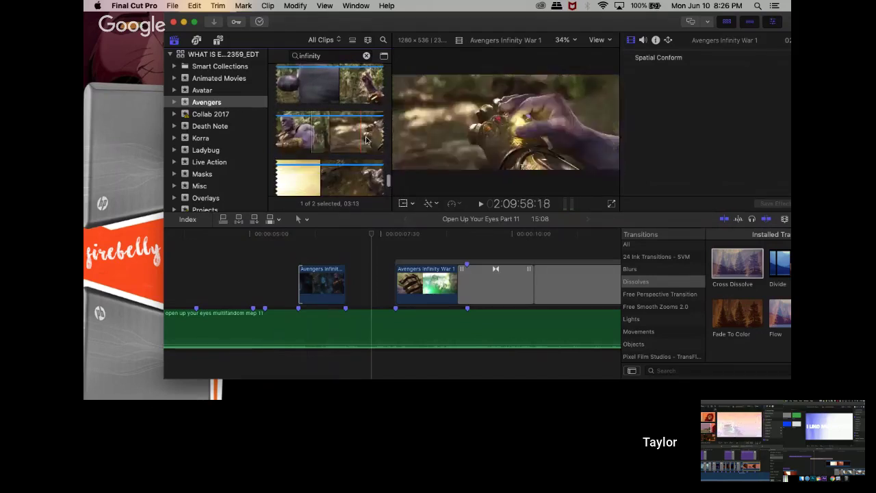
{"action": "scroll", "coordinate": [322, 168], "scroll_direction": "down", "scroll_amount": 1}
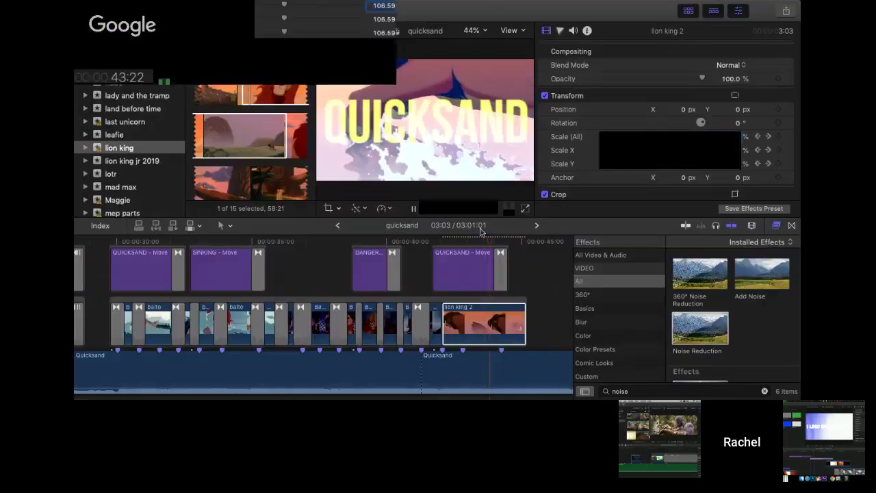
- Play the lion king 2 clip in the quicksand project from about 42:01 to review its motion against the beat markers
{"action": "left_click", "coordinate": [440, 243]}
{"action": "key", "text": "space"}
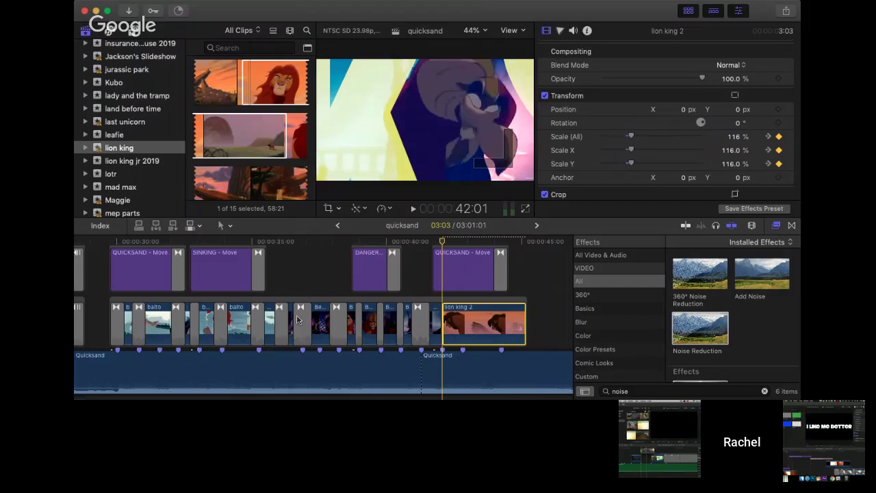
{"action": "left_click", "coordinate": [464, 245]}
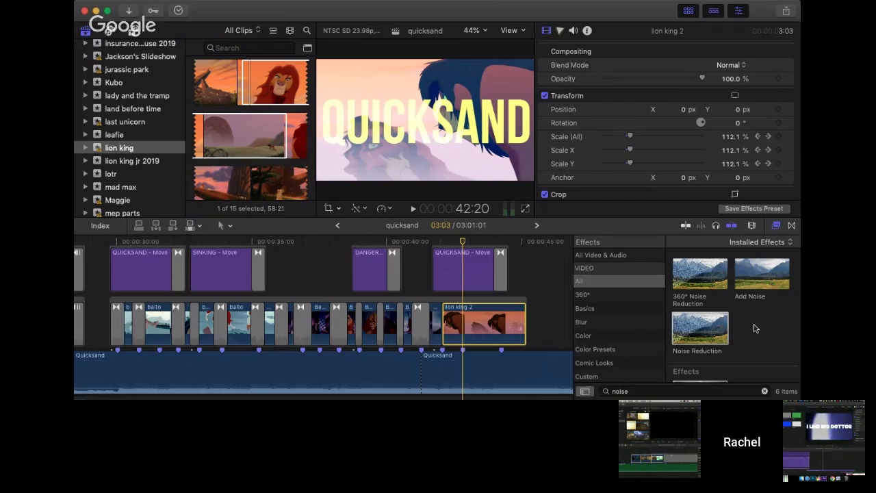
{"action": "left_click_drag", "start_coordinate": [466, 247], "coordinate": [443, 248]}
{"action": "key", "text": "space"}
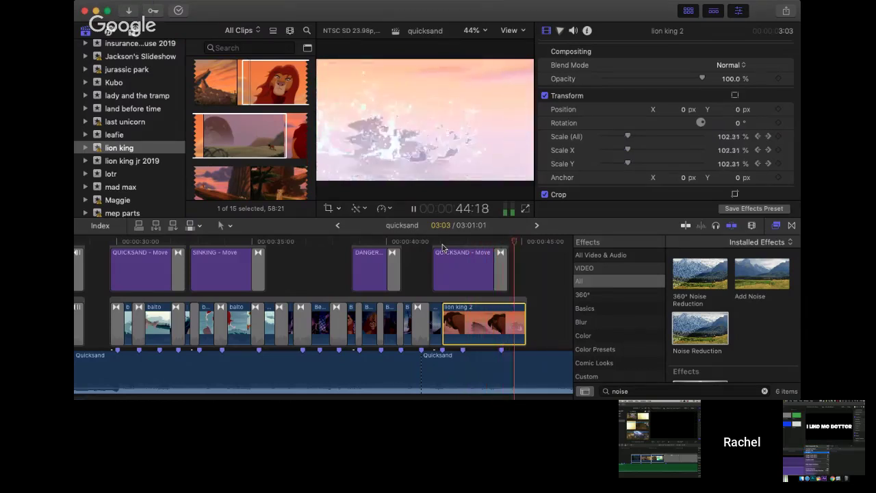
- Split the lion king 2 clip at the beat markers at about 42:20 and 44:06
{"action": "left_click", "coordinate": [457, 244]}
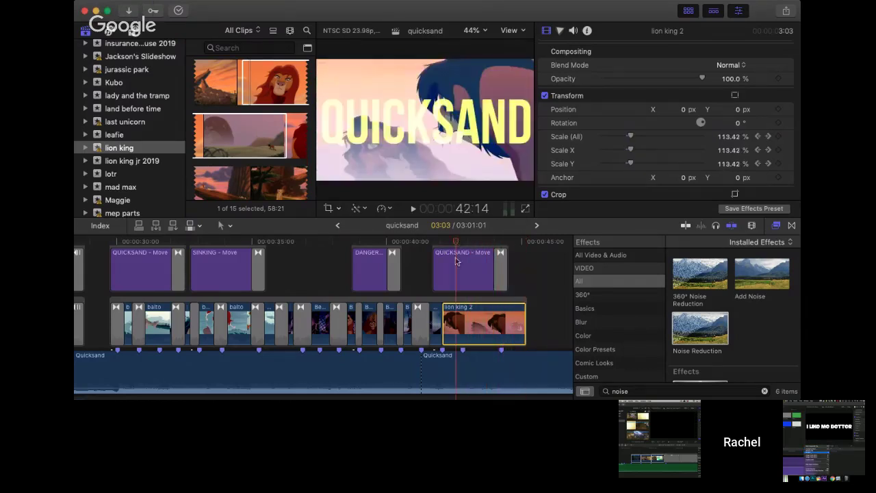
{"action": "left_click", "coordinate": [462, 243]}
{"action": "key", "text": "super+b"}
{"action": "left_click", "coordinate": [506, 328]}
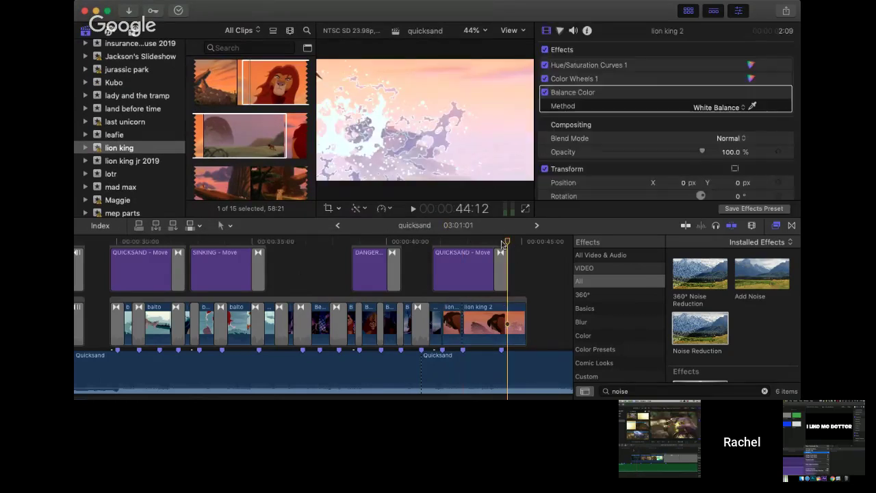
{"action": "left_click", "coordinate": [472, 327]}
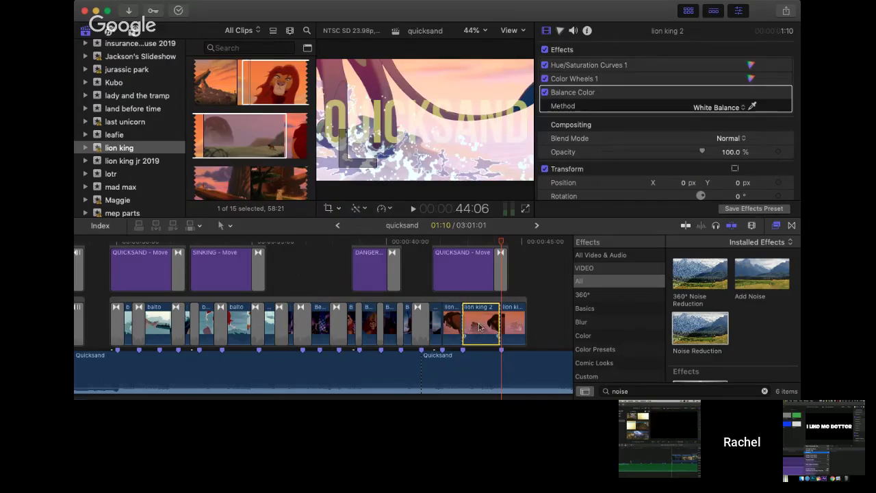
- Copy the Cross Dissolve at about 30:20 onto both new cuts in the lion king 2 clip
{"action": "left_click", "coordinate": [540, 371]}
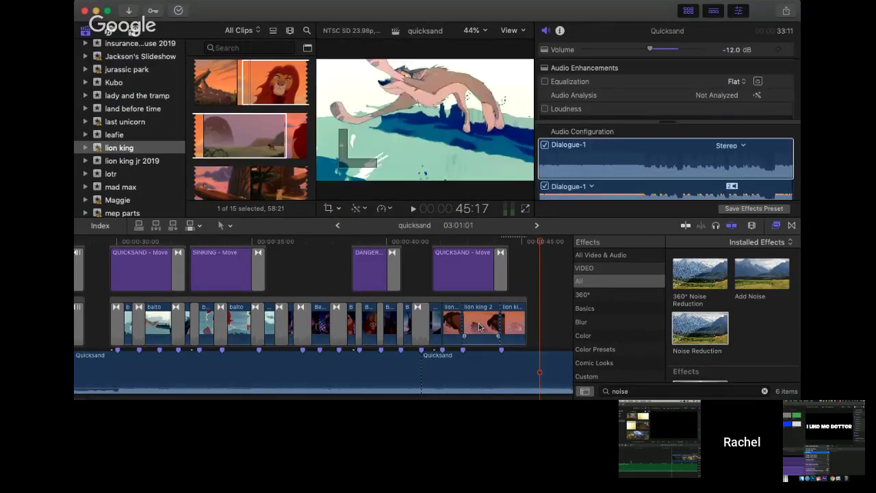
{"action": "left_click", "coordinate": [479, 327]}
{"action": "left_click", "coordinate": [139, 239]}
{"action": "left_click", "coordinate": [139, 321]}
{"action": "left_click", "coordinate": [488, 326]}
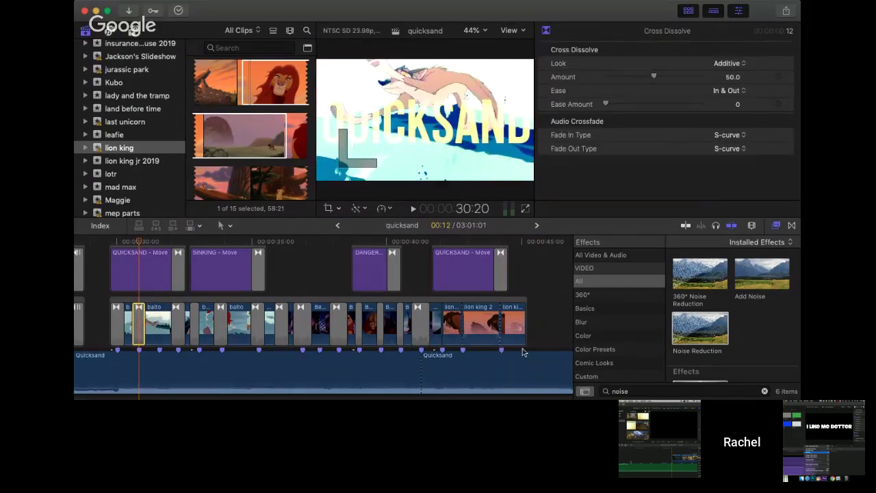
{"action": "left_click", "coordinate": [540, 281]}
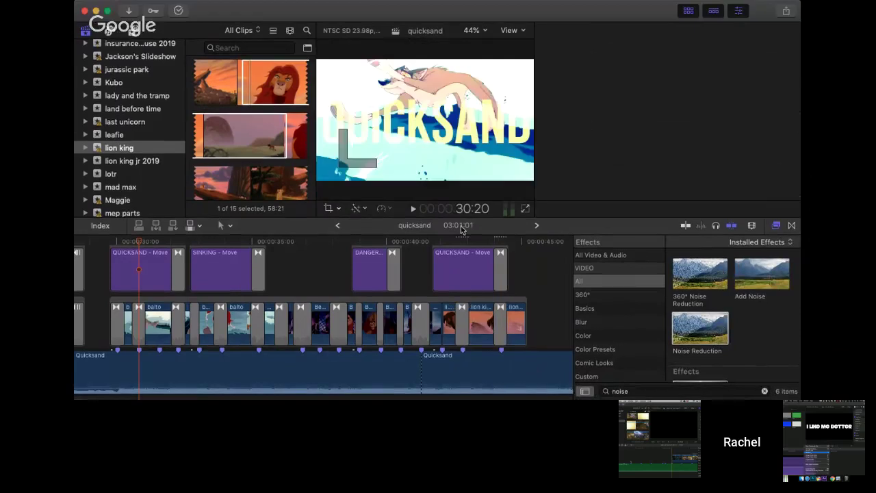
- Play back the lion king 2 section to check the new dissolves
{"action": "left_click", "coordinate": [456, 239]}
{"action": "key", "text": "space"}
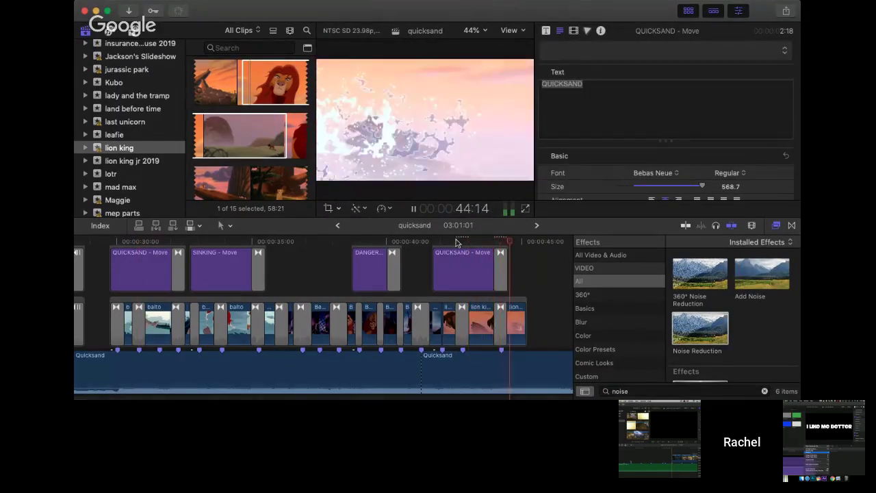
{"action": "key", "text": "space"}
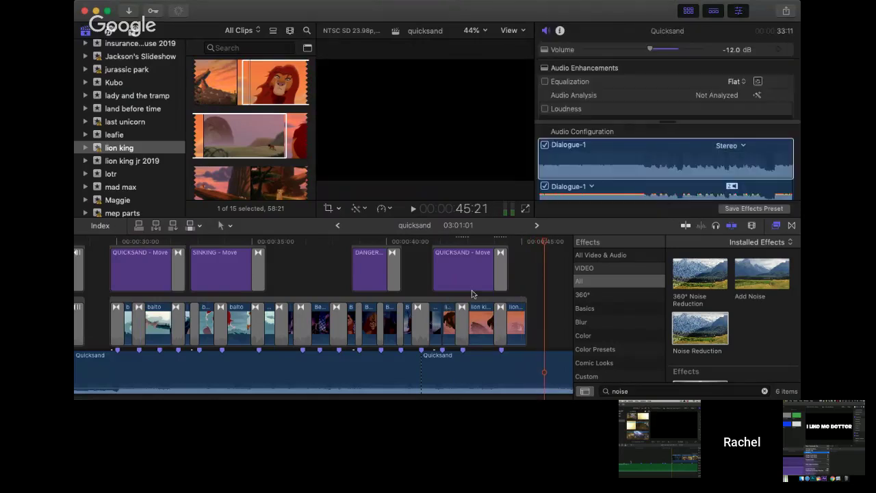
- Apply the Zoom Out transition to the lion king 2 cut at about 42:02, under the QUICKSAND title
{"action": "left_click", "coordinate": [442, 241]}
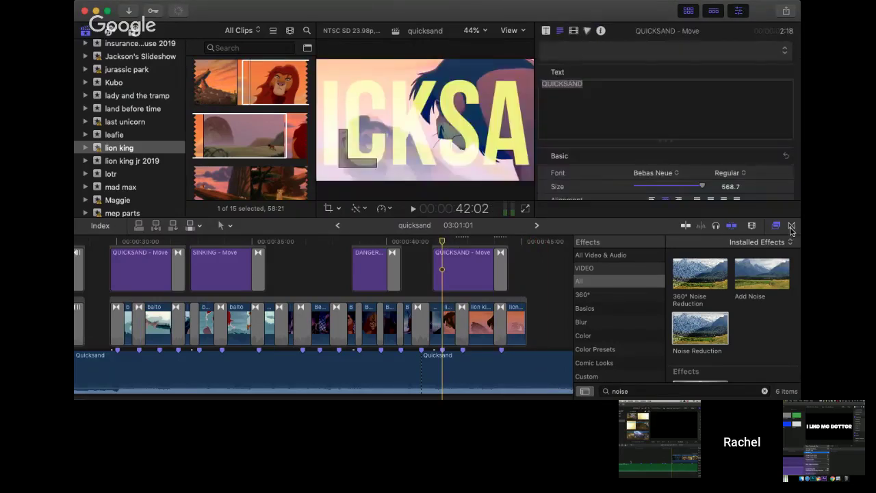
{"action": "left_click", "coordinate": [792, 226]}
{"action": "scroll", "coordinate": [777, 319], "scroll_direction": "down", "scroll_amount": 5}
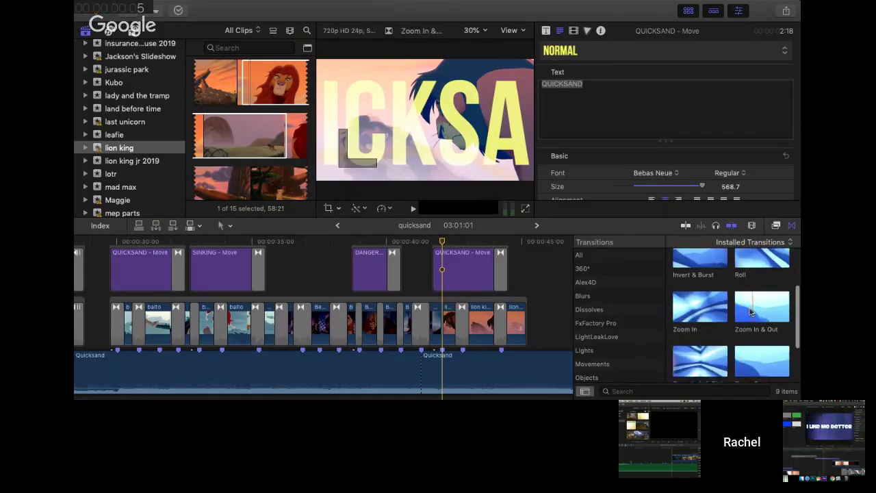
{"action": "scroll", "coordinate": [771, 319], "scroll_direction": "down", "scroll_amount": 2}
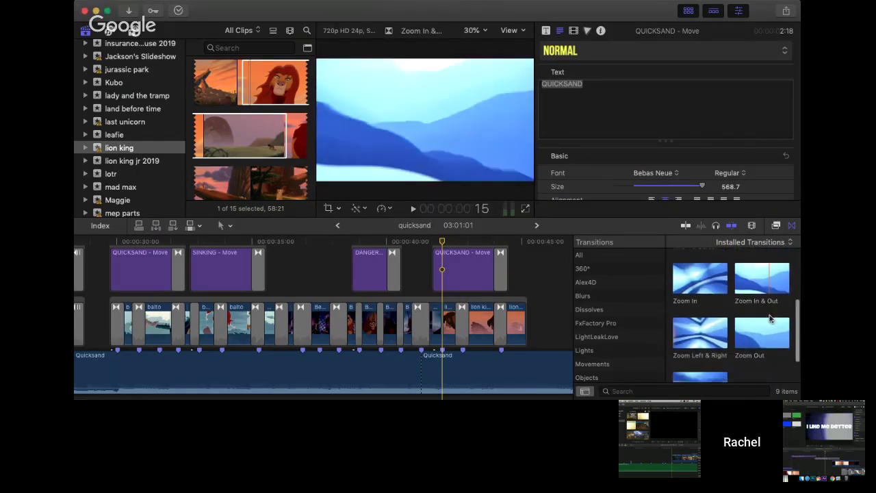
{"action": "left_click_drag", "start_coordinate": [761, 326], "coordinate": [441, 322]}
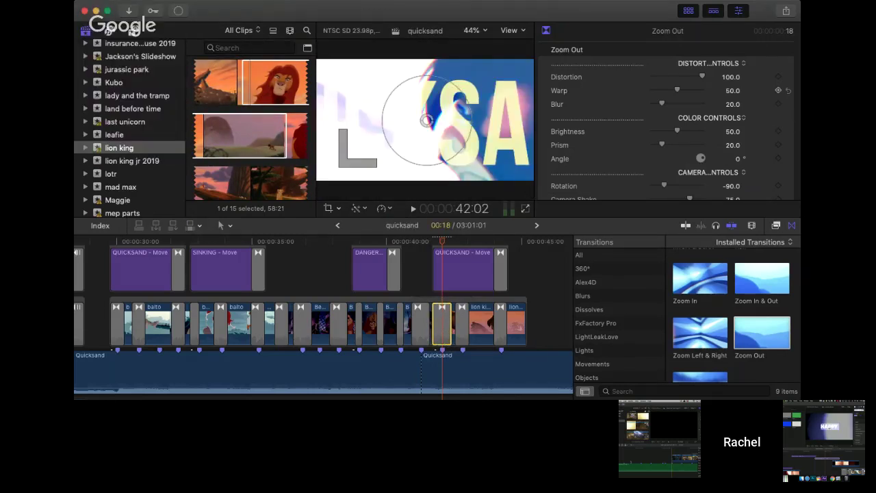
- Set the Zoom Out transition's Distortion, Warp, Prism and Rotation to 0 and its Camera Shake to 7.83
{"action": "left_click_drag", "start_coordinate": [701, 76], "coordinate": [594, 97]}
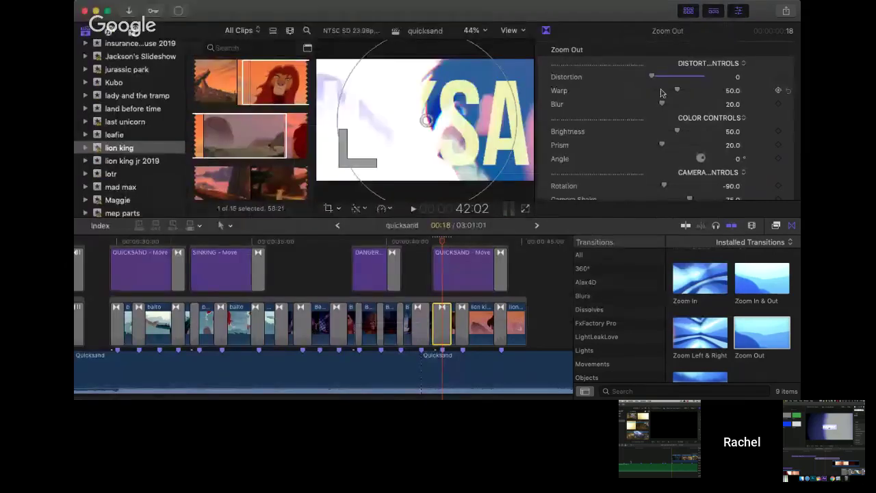
{"action": "scroll", "coordinate": [679, 138], "scroll_direction": "down", "scroll_amount": 1}
{"action": "left_click_drag", "start_coordinate": [653, 136], "coordinate": [642, 137]}
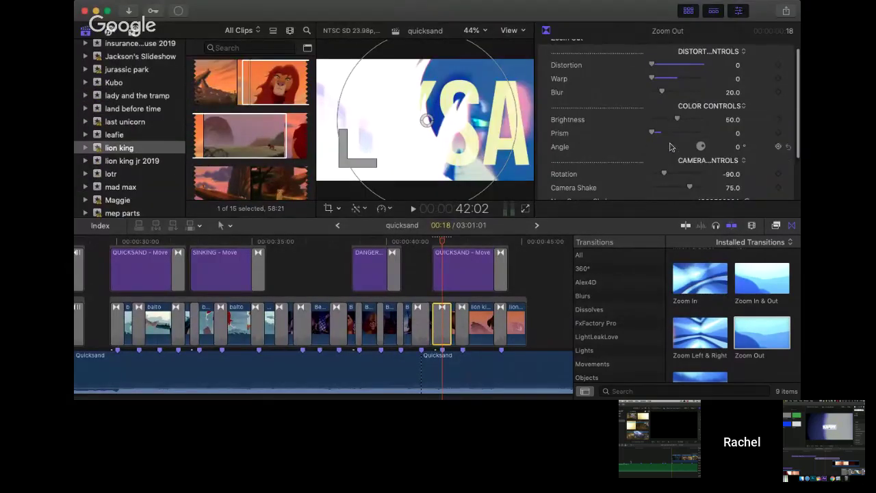
{"action": "scroll", "coordinate": [669, 147], "scroll_direction": "down", "scroll_amount": 1}
{"action": "left_click", "coordinate": [654, 159]}
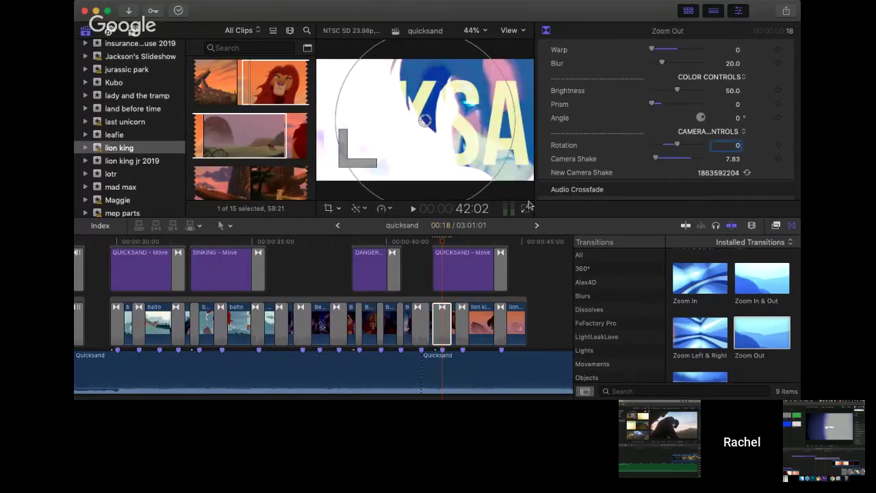
- Play back the Zoom Out transition at about 42:02 to check its adjusted motion
{"action": "left_click", "coordinate": [432, 240]}
{"action": "key", "text": "space"}
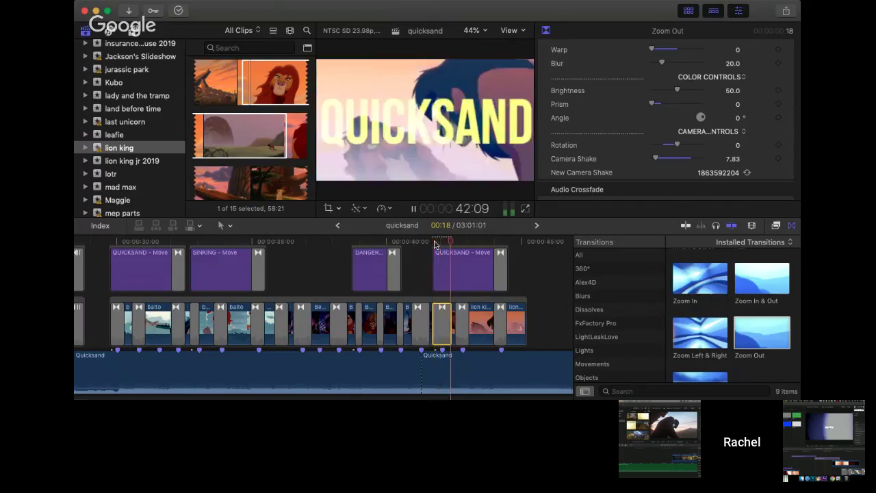
{"action": "left_click", "coordinate": [429, 240]}
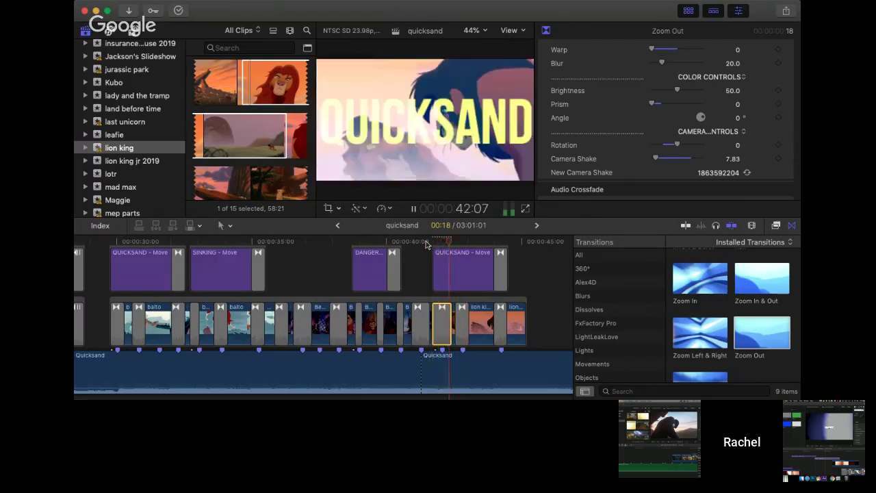
- Shorten the Zoom Out transition to 15 frames so that it begins with the QUICKSAND title
{"action": "key", "text": "super+equal"}
{"action": "left_click", "coordinate": [353, 244]}
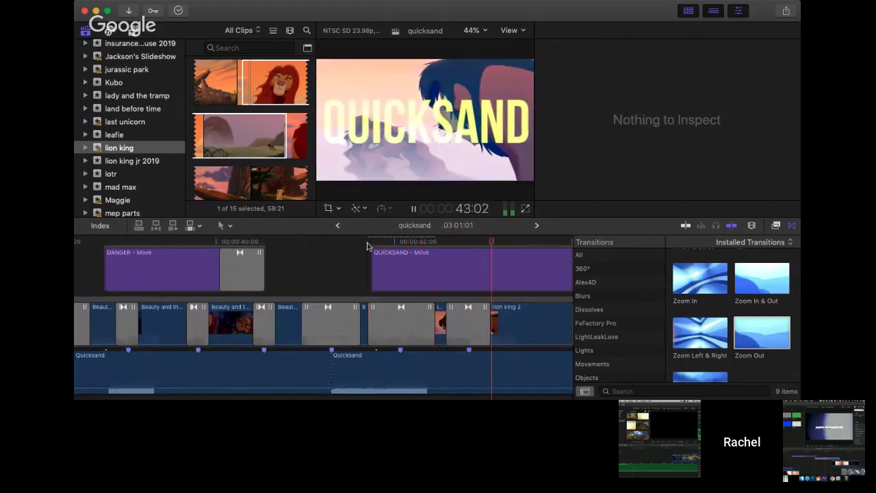
{"action": "key", "text": "space"}
{"action": "left_click_drag", "start_coordinate": [387, 242], "coordinate": [369, 242]}
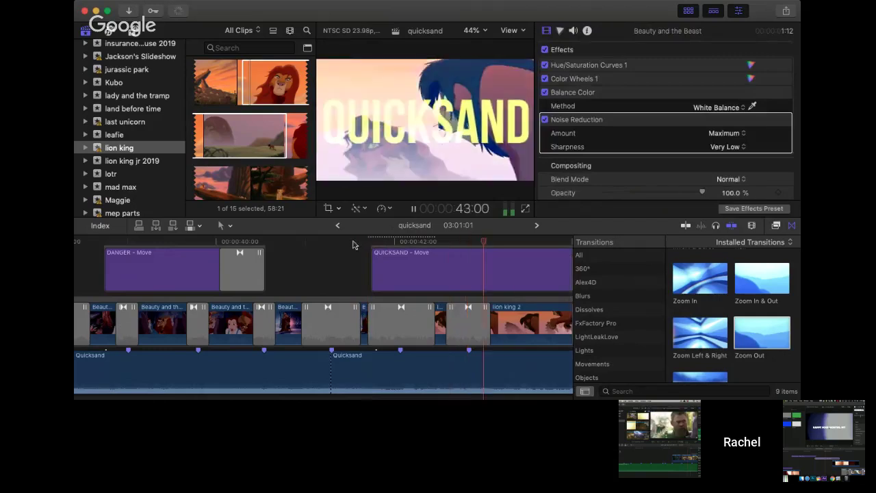
{"action": "left_click_drag", "start_coordinate": [372, 316], "coordinate": [371, 316]}
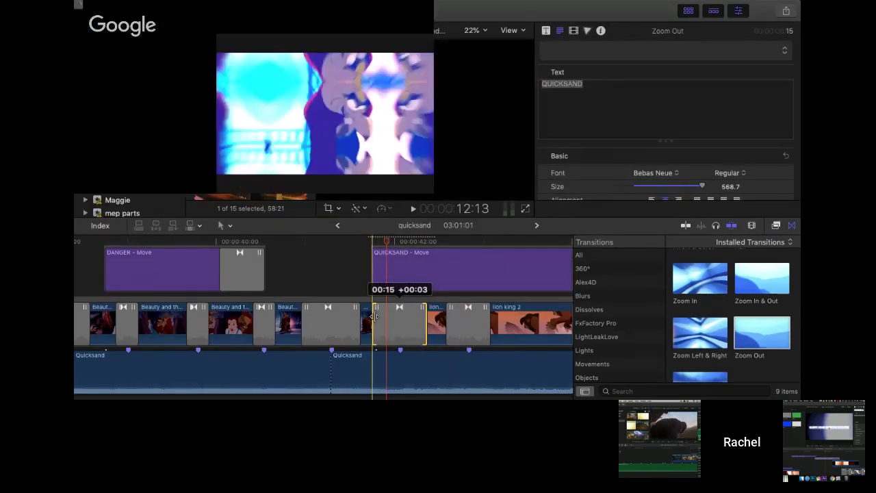
- Play back the QUICKSAND title section through its end to check the shortened Zoom Out transition
{"action": "left_click", "coordinate": [371, 242]}
{"action": "key", "text": "space"}
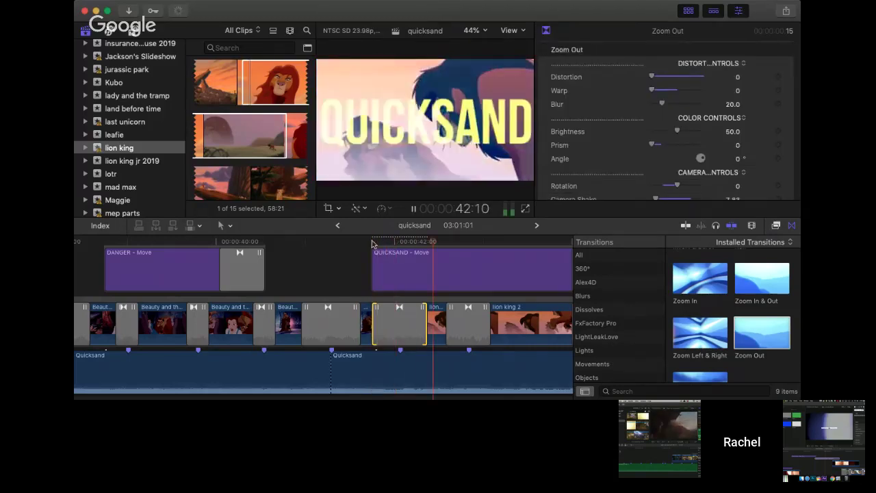
{"action": "scroll", "coordinate": [341, 247], "scroll_direction": "left", "scroll_amount": 1}
{"action": "key", "text": "super+minus"}
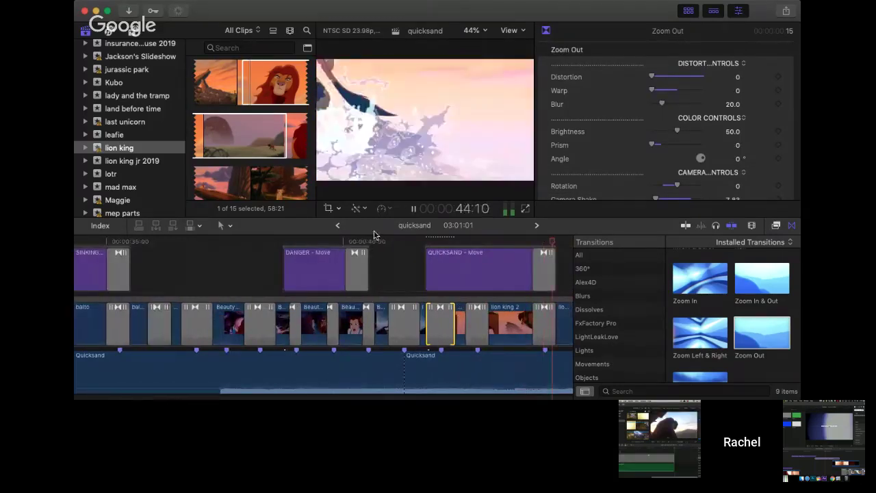
{"action": "left_click", "coordinate": [373, 237]}
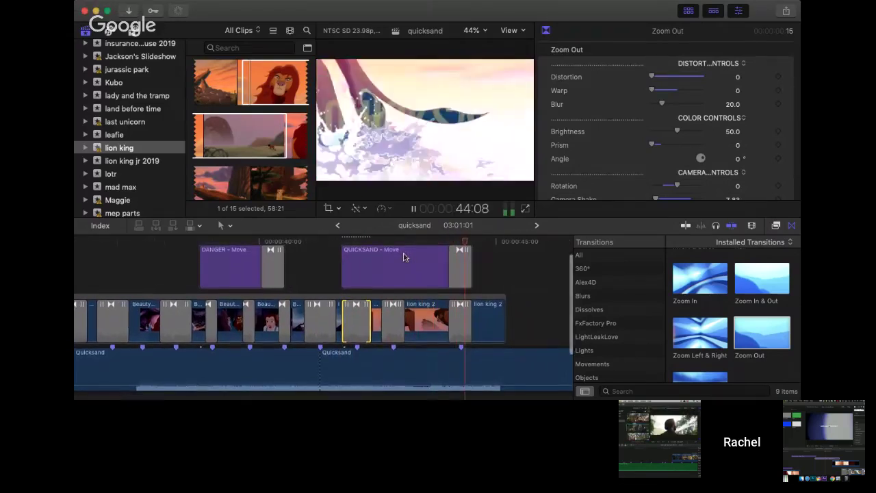
{"action": "key", "text": "space"}
- Play the balto section from the start of the SINKING title at about 32:19 to review it
{"action": "scroll", "coordinate": [403, 257], "scroll_direction": "left", "scroll_amount": 10}
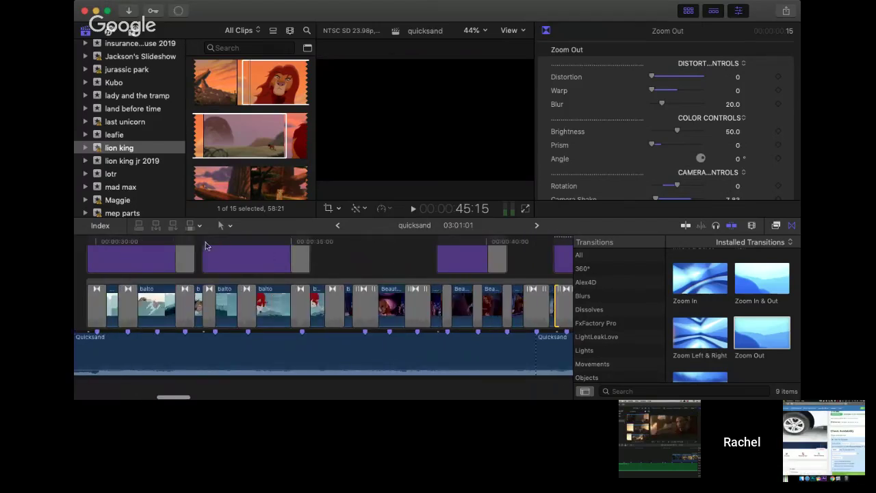
{"action": "left_click", "coordinate": [206, 244]}
{"action": "key", "text": "space"}
{"action": "key", "text": "space"}
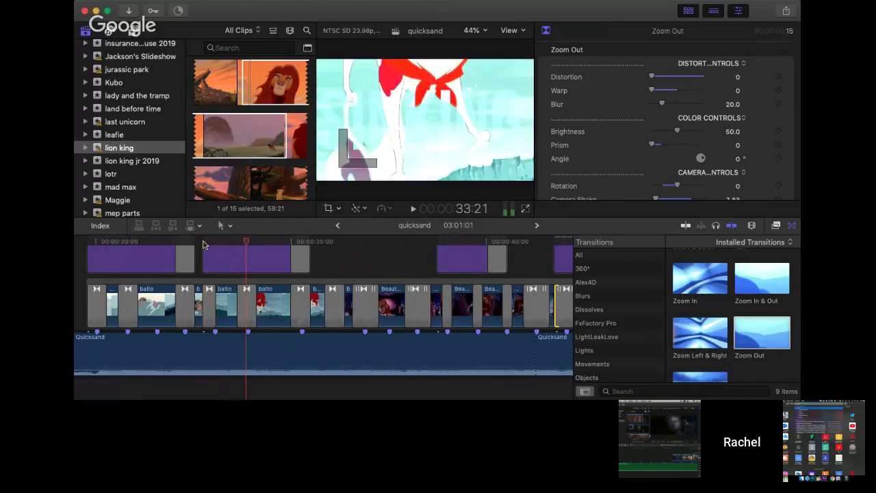
- Play the second Quicksand audio clip from about 43:12 and add beat markers beyond the end of the lion king 2 footage
{"action": "scroll", "coordinate": [308, 294], "scroll_direction": "right", "scroll_amount": 5}
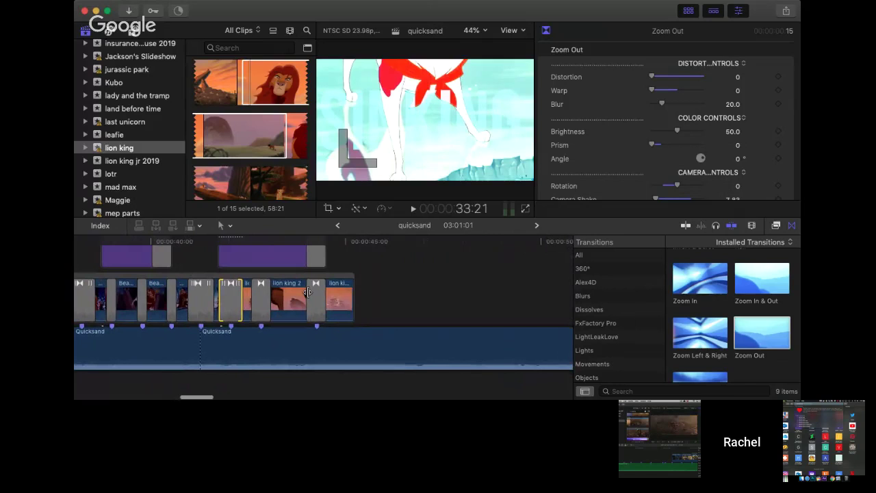
{"action": "left_click", "coordinate": [289, 244]}
{"action": "left_click", "coordinate": [295, 361]}
{"action": "key", "text": "space"}
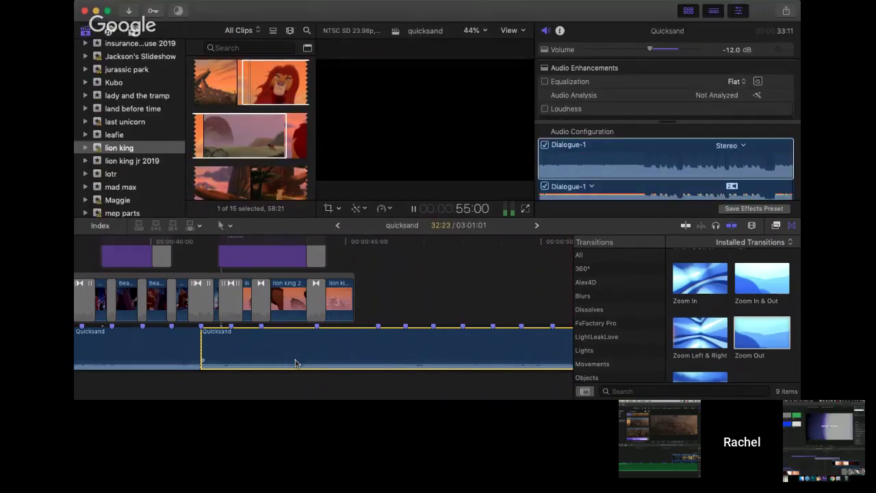
{"action": "key", "text": "space"}
- Add a beat marker to the Quicksand audio at about 45:01 and trim the end of the last lion king 2 clip to it
{"action": "scroll", "coordinate": [294, 363], "scroll_direction": "left", "scroll_amount": 10}
{"action": "scroll", "coordinate": [295, 362], "scroll_direction": "left", "scroll_amount": 15}
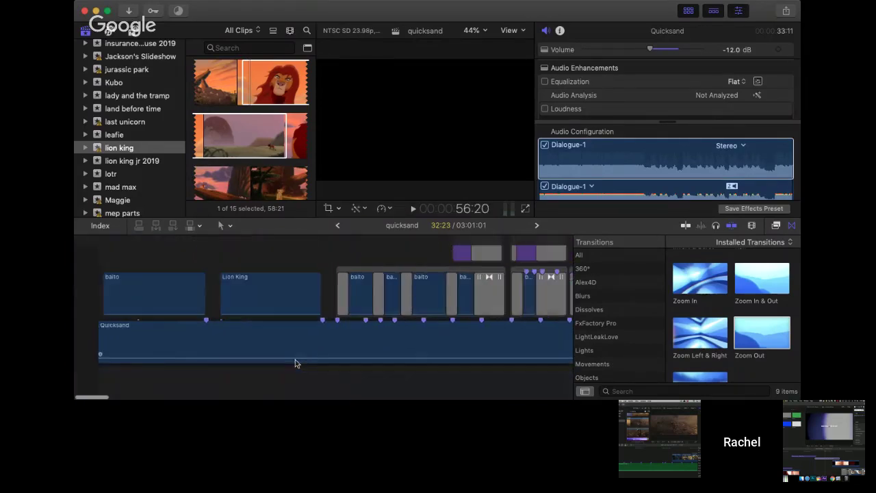
{"action": "scroll", "coordinate": [295, 363], "scroll_direction": "right", "scroll_amount": 20}
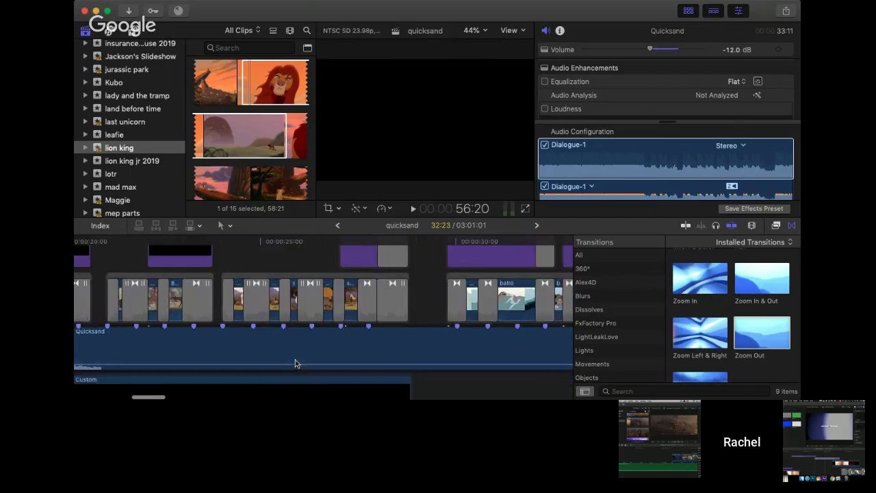
{"action": "scroll", "coordinate": [294, 364], "scroll_direction": "right", "scroll_amount": 5}
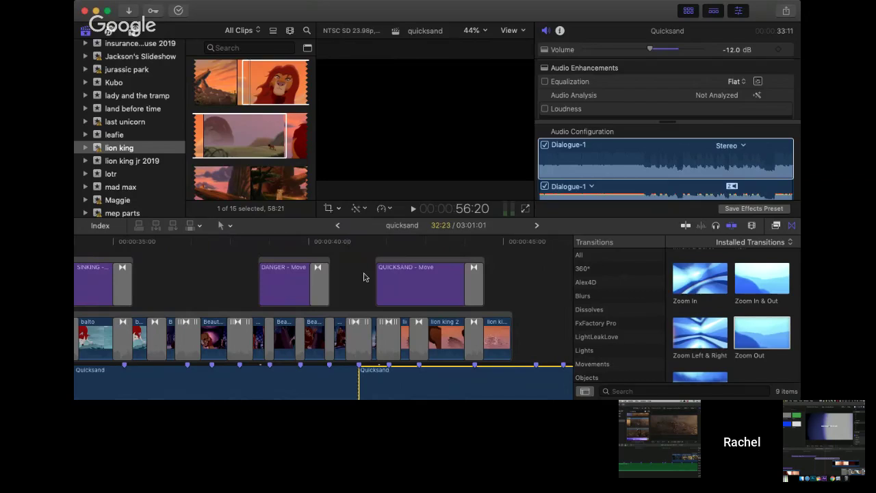
{"action": "left_click_drag", "start_coordinate": [363, 241], "coordinate": [392, 257]}
{"action": "left_click", "coordinate": [468, 386]}
{"action": "key", "text": "space"}
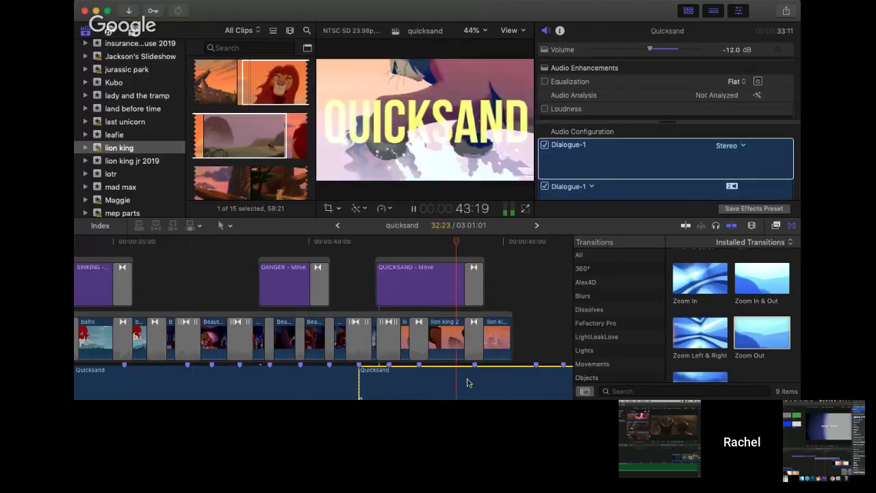
{"action": "key", "text": "space"}
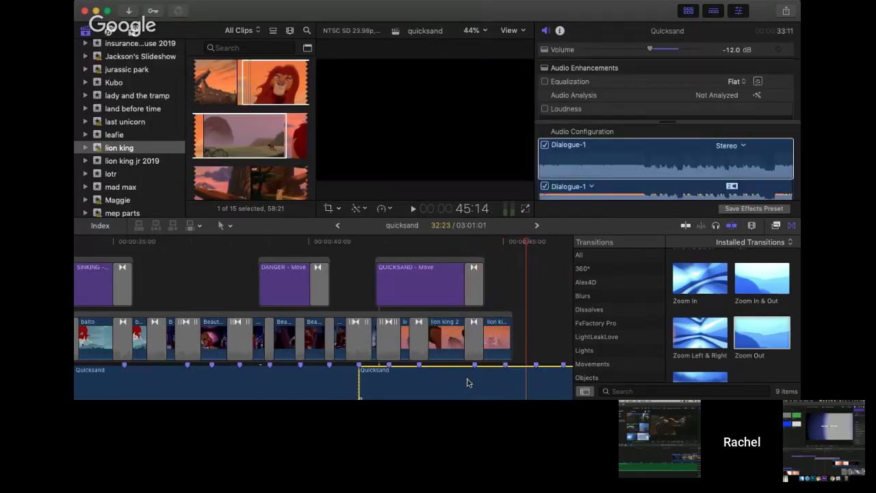
{"action": "left_click_drag", "start_coordinate": [507, 346], "coordinate": [503, 347]}
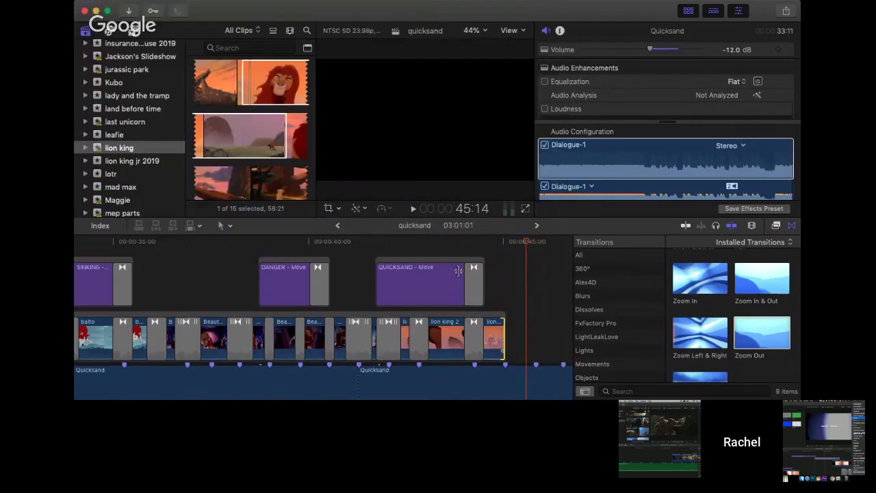
- Look through the lion king footage for the next shot and replay the end of the edit against the beat markers
{"action": "scroll", "coordinate": [284, 155], "scroll_direction": "down", "scroll_amount": 10}
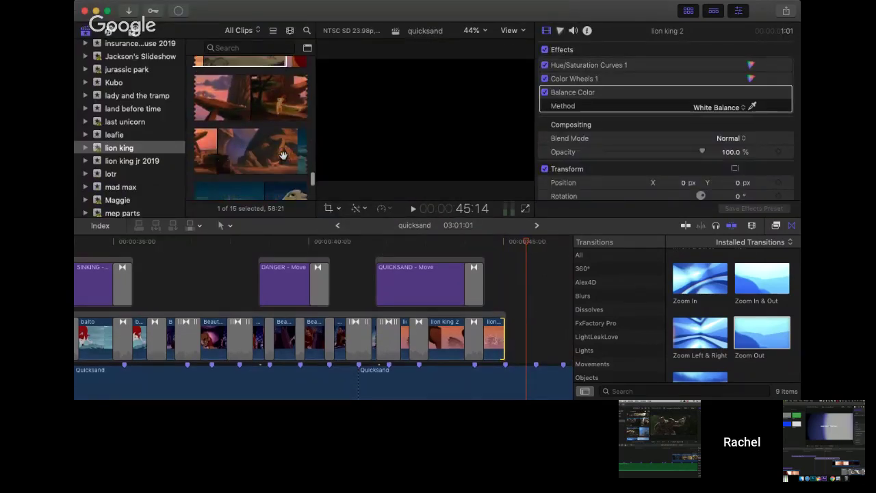
{"action": "scroll", "coordinate": [283, 155], "scroll_direction": "down", "scroll_amount": 5}
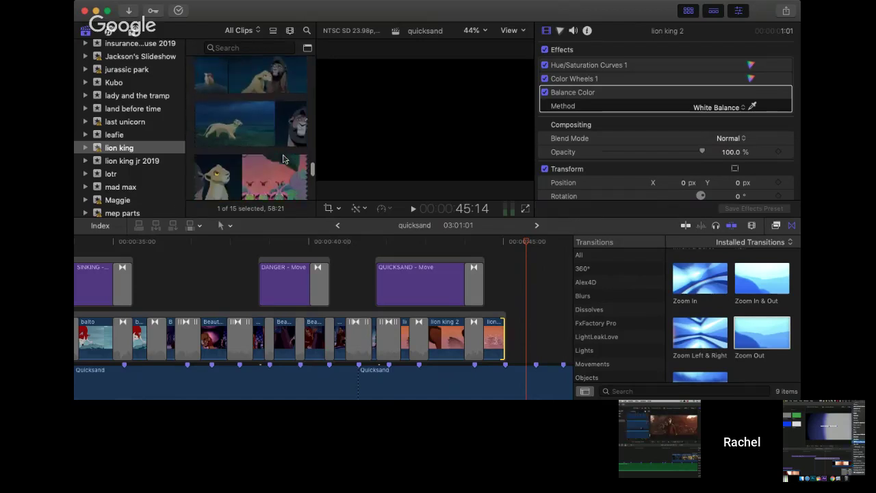
{"action": "scroll", "coordinate": [283, 158], "scroll_direction": "up", "scroll_amount": 1}
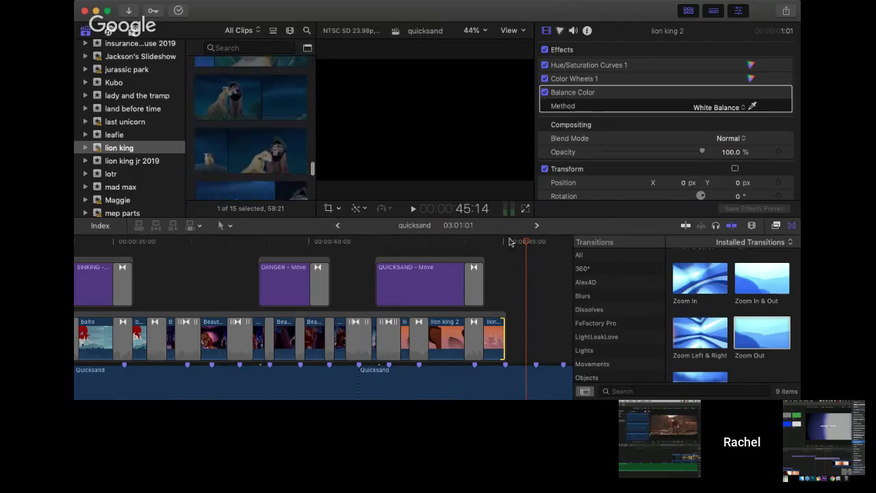
{"action": "left_click", "coordinate": [488, 241]}
{"action": "key", "text": "space"}
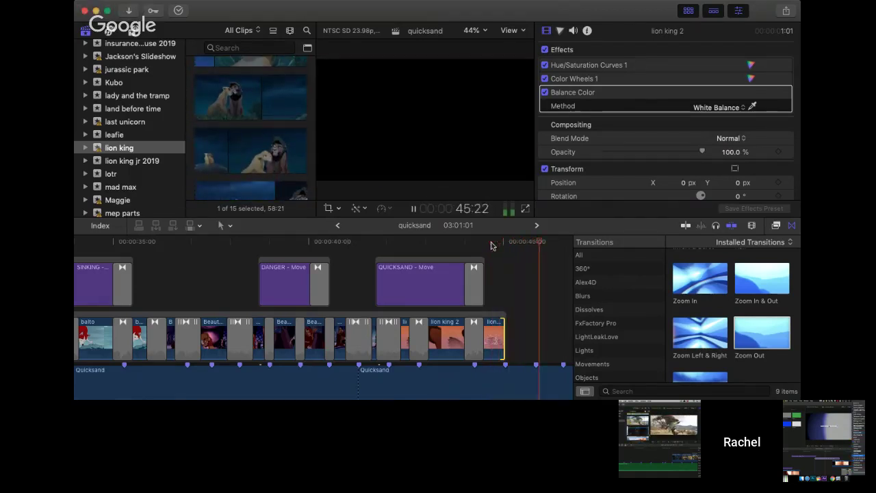
{"action": "scroll", "coordinate": [305, 151], "scroll_direction": "down", "scroll_amount": 3}
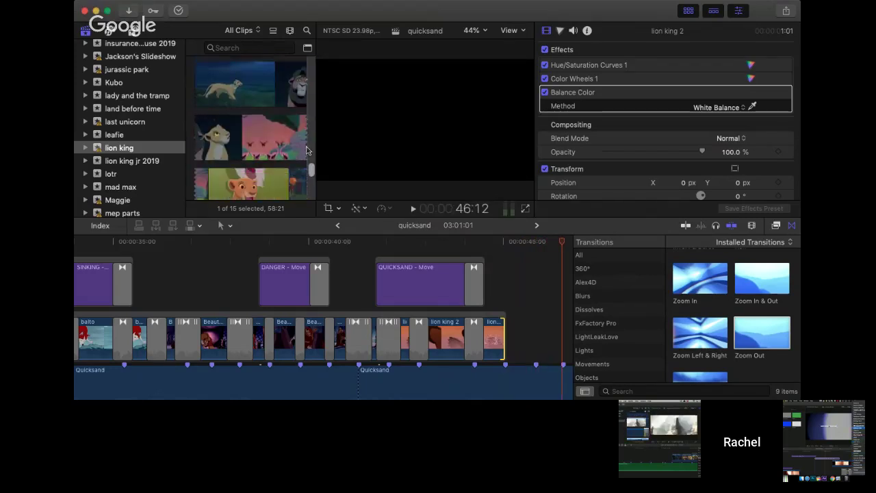
{"action": "scroll", "coordinate": [279, 128], "scroll_direction": "down", "scroll_amount": 2}
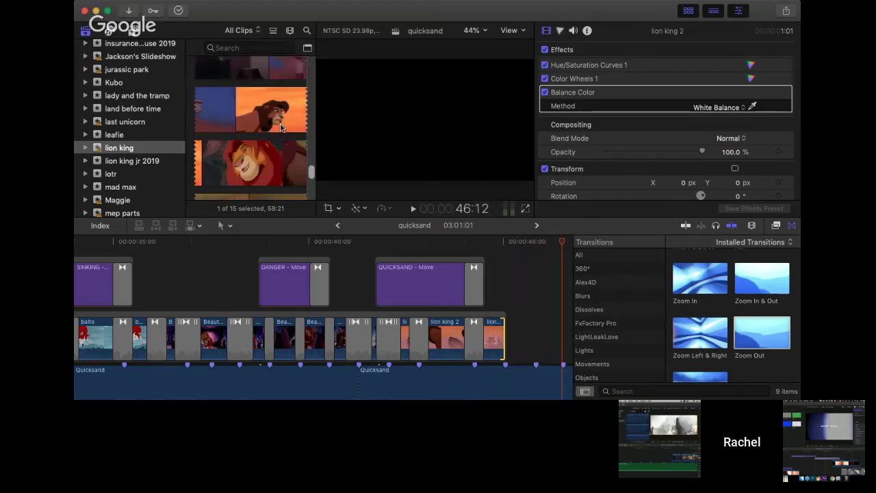
- Skim the lion king 2 night scenes and the rain scenes around 1:08 for a shot to follow the last clip
{"action": "left_click_drag", "start_coordinate": [260, 145], "coordinate": [288, 136]}
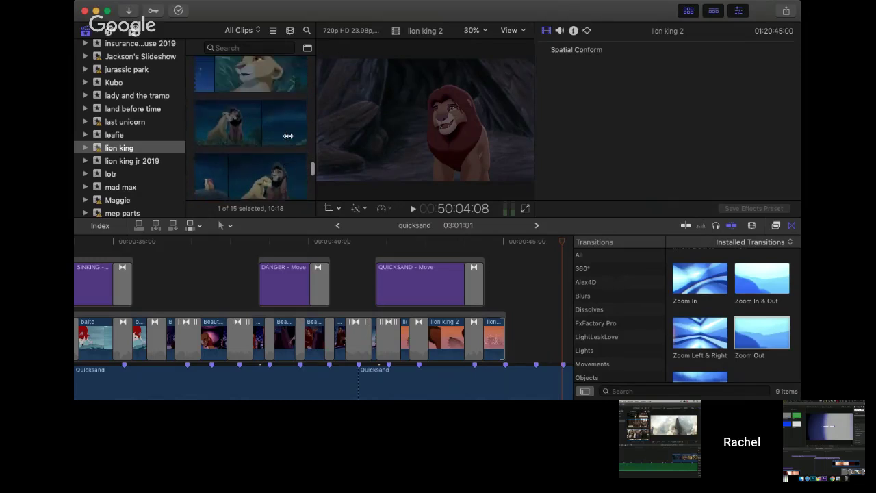
{"action": "mouse_move", "coordinate": [288, 136]}
{"action": "left_mouse_down"}
{"action": "mouse_move", "coordinate": [262, 140]}
{"action": "mouse_move", "coordinate": [291, 137]}
{"action": "left_mouse_up"}
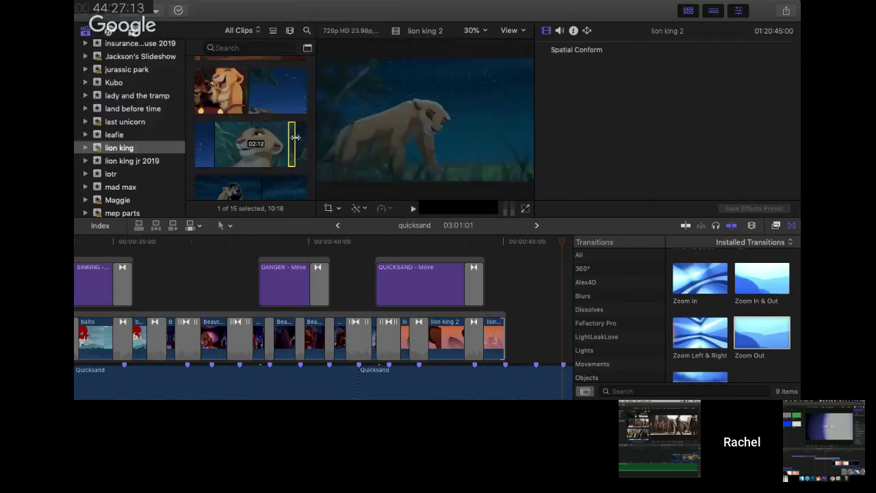
{"action": "scroll", "coordinate": [205, 164], "scroll_direction": "down", "scroll_amount": 2}
{"action": "left_click_drag", "start_coordinate": [197, 176], "coordinate": [282, 165]}
{"action": "scroll", "coordinate": [288, 144], "scroll_direction": "down", "scroll_amount": 5}
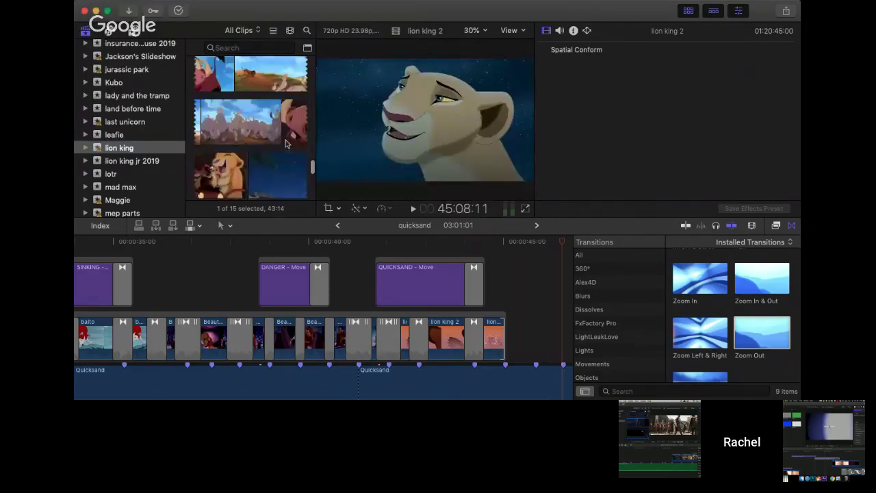
{"action": "scroll", "coordinate": [286, 143], "scroll_direction": "up", "scroll_amount": 2}
{"action": "scroll", "coordinate": [286, 143], "scroll_direction": "up", "scroll_amount": 3}
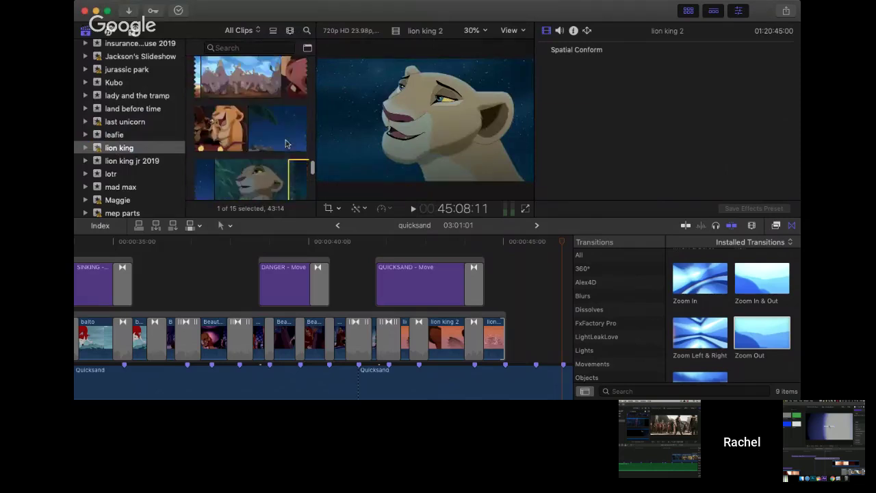
{"action": "left_click_drag", "start_coordinate": [259, 135], "coordinate": [241, 180]}
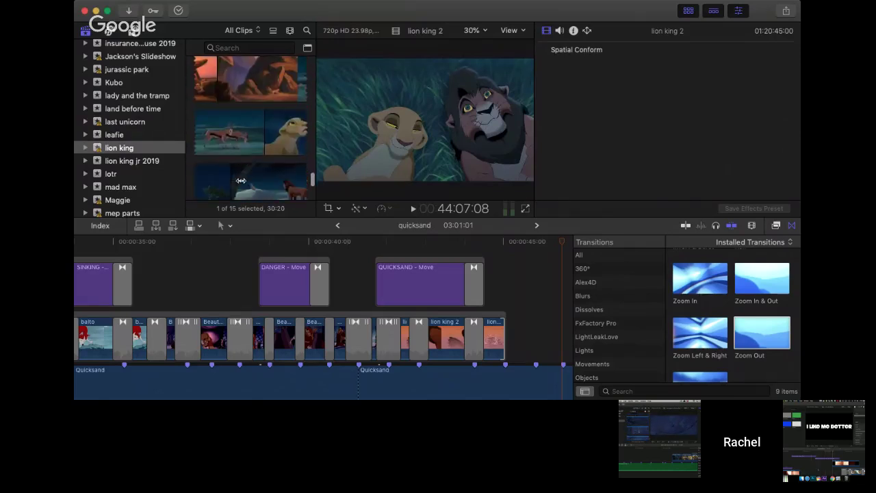
{"action": "scroll", "coordinate": [253, 195], "scroll_direction": "down", "scroll_amount": 5}
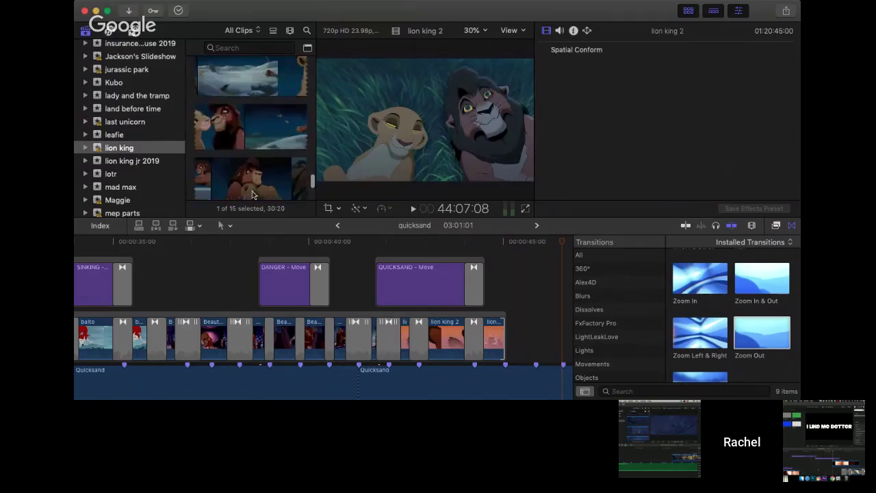
{"action": "scroll", "coordinate": [289, 159], "scroll_direction": "down", "scroll_amount": 2}
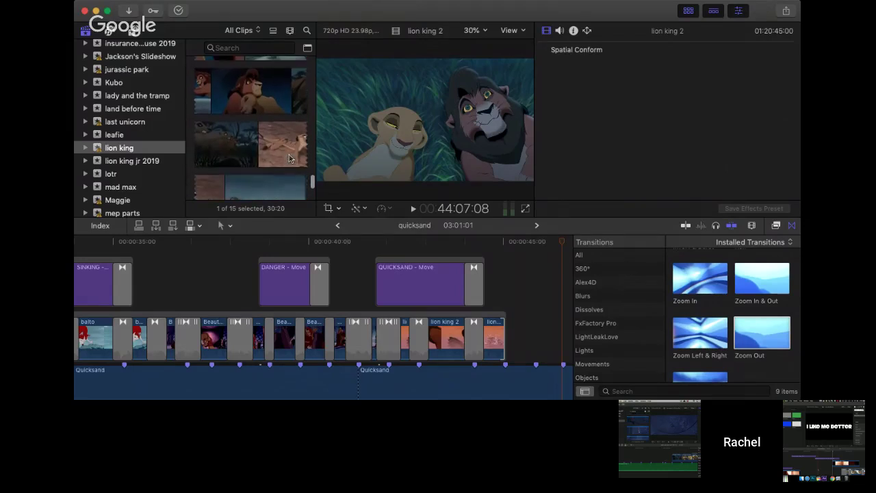
{"action": "left_click_drag", "start_coordinate": [290, 116], "coordinate": [261, 171]}
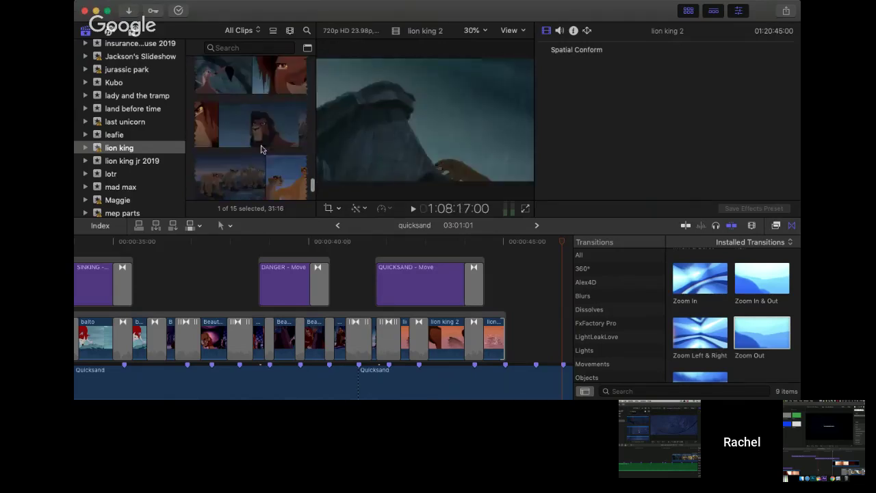
{"action": "left_click_drag", "start_coordinate": [239, 130], "coordinate": [257, 82]}
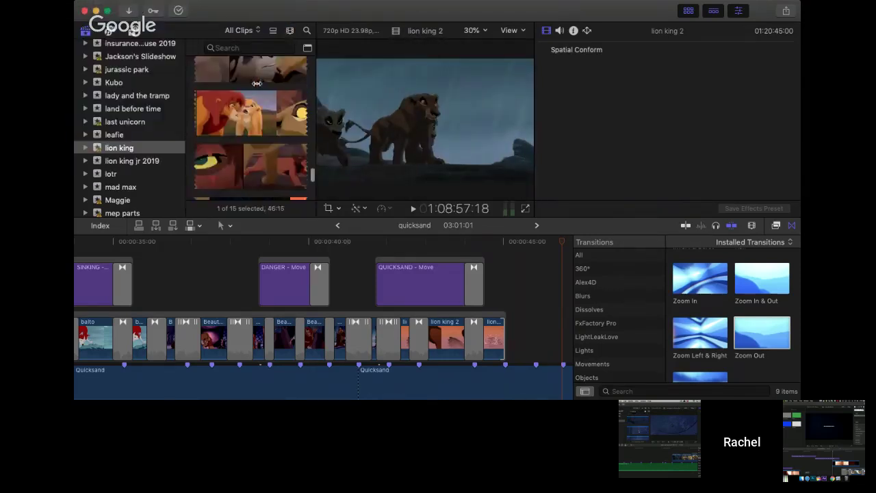
- Examine the lion king 2 fire and red-lit scenes from about 32:50 onward and the dusk shots near 49:36 for a usable clip
{"action": "scroll", "coordinate": [256, 83], "scroll_direction": "up", "scroll_amount": 3}
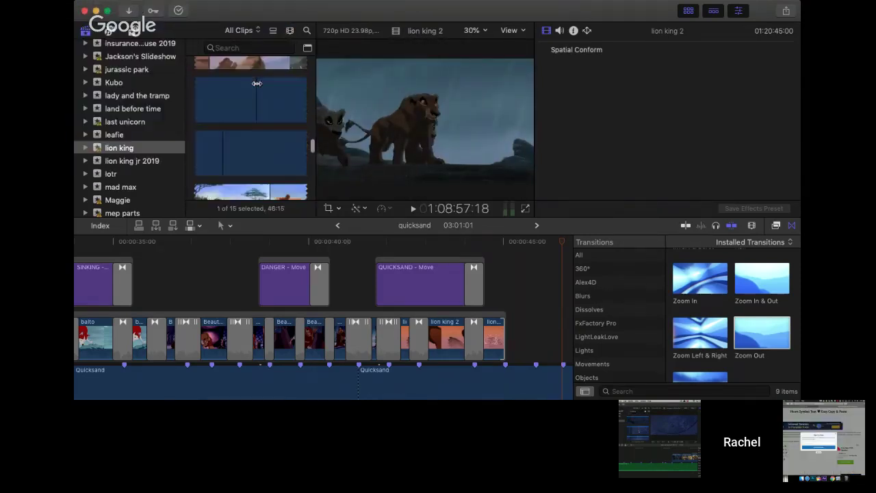
{"action": "scroll", "coordinate": [256, 83], "scroll_direction": "down", "scroll_amount": 1}
{"action": "scroll", "coordinate": [256, 83], "scroll_direction": "down", "scroll_amount": 2}
{"action": "scroll", "coordinate": [256, 82], "scroll_direction": "down", "scroll_amount": 2}
{"action": "scroll", "coordinate": [257, 83], "scroll_direction": "down", "scroll_amount": 2}
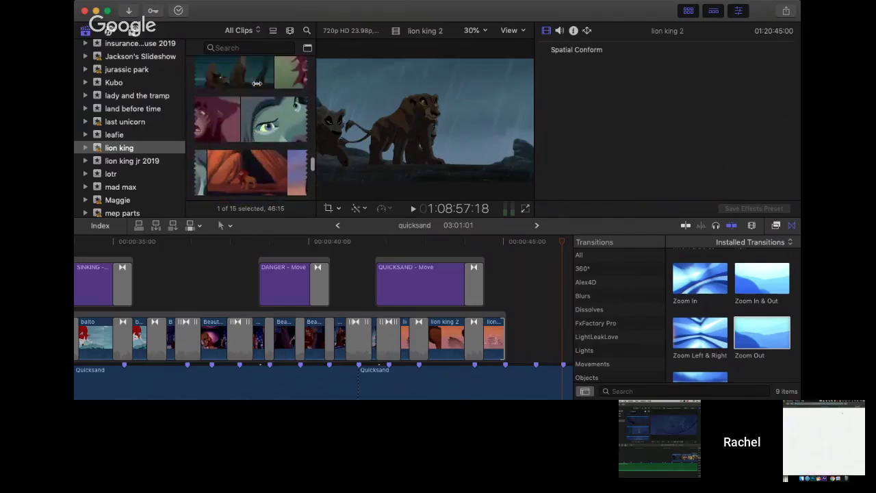
{"action": "scroll", "coordinate": [256, 83], "scroll_direction": "down", "scroll_amount": 4}
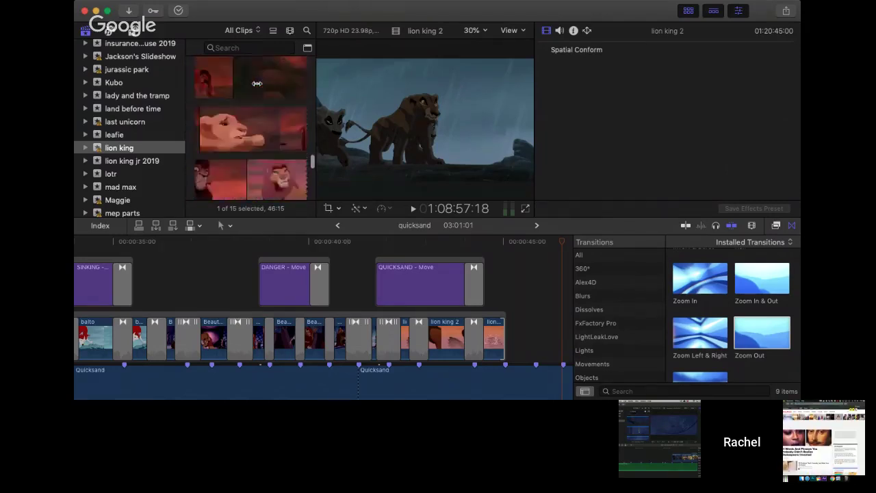
{"action": "scroll", "coordinate": [256, 83], "scroll_direction": "down", "scroll_amount": 4}
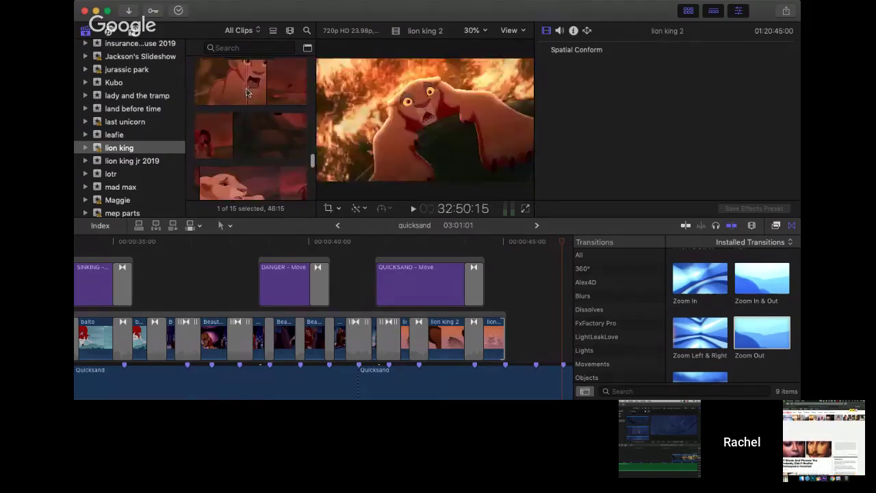
{"action": "mouse_move", "coordinate": [263, 89]}
{"action": "left_mouse_down"}
{"action": "mouse_move", "coordinate": [251, 87]}
{"action": "mouse_move", "coordinate": [272, 84]}
{"action": "left_mouse_up"}
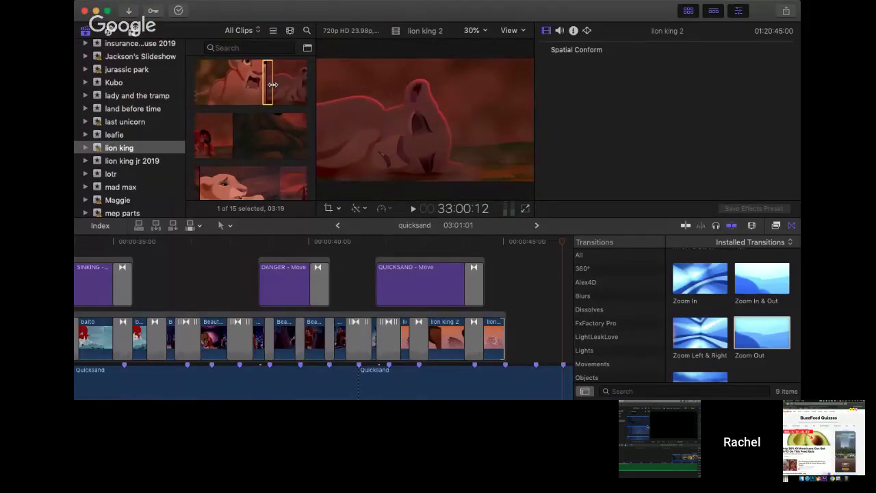
{"action": "scroll", "coordinate": [267, 110], "scroll_direction": "down", "scroll_amount": 5}
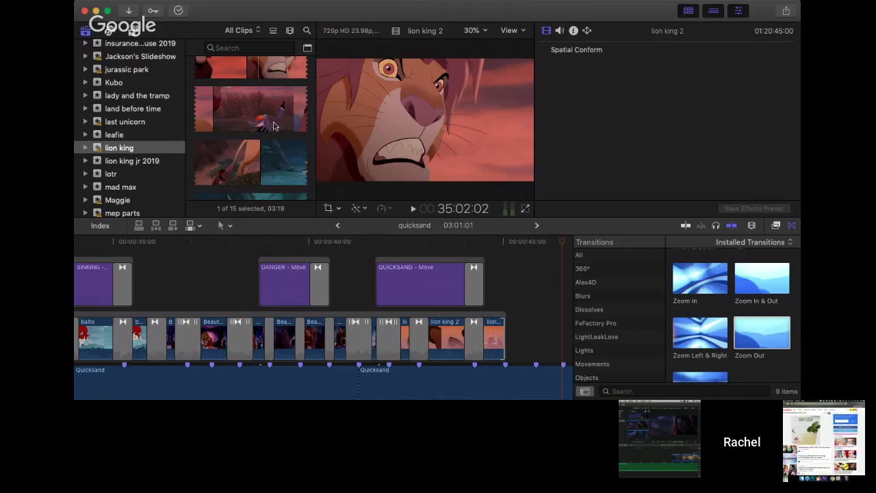
{"action": "mouse_move", "coordinate": [265, 162]}
{"action": "left_mouse_down"}
{"action": "mouse_move", "coordinate": [305, 170]}
{"action": "mouse_move", "coordinate": [205, 176]}
{"action": "mouse_move", "coordinate": [278, 181]}
{"action": "left_mouse_up"}
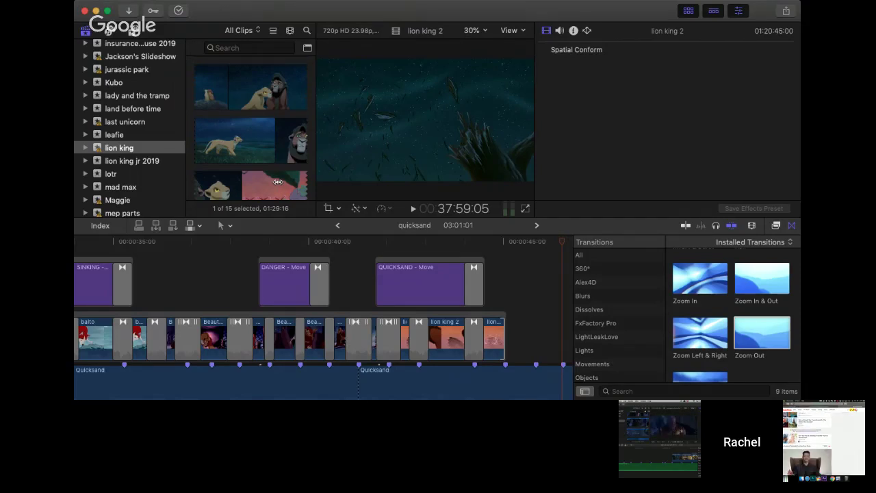
{"action": "left_click_drag", "start_coordinate": [277, 181], "coordinate": [278, 181]}
{"action": "scroll", "coordinate": [264, 145], "scroll_direction": "down", "scroll_amount": 5}
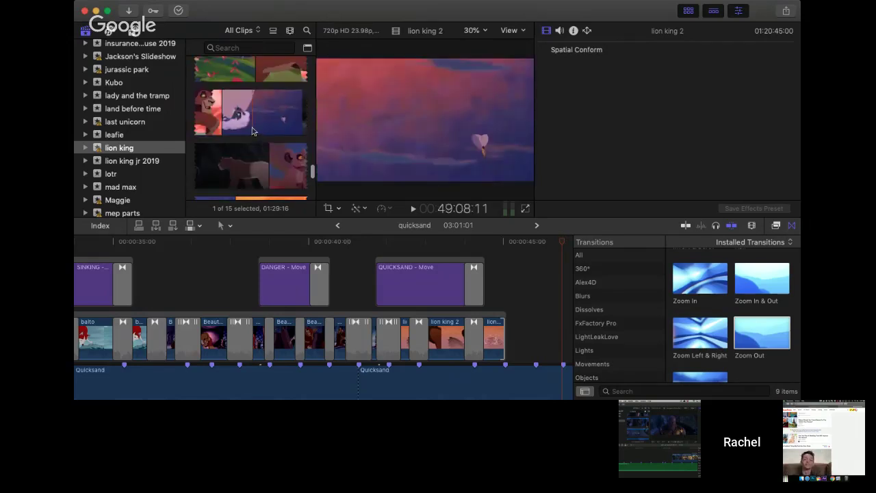
{"action": "left_click_drag", "start_coordinate": [237, 116], "coordinate": [213, 119]}
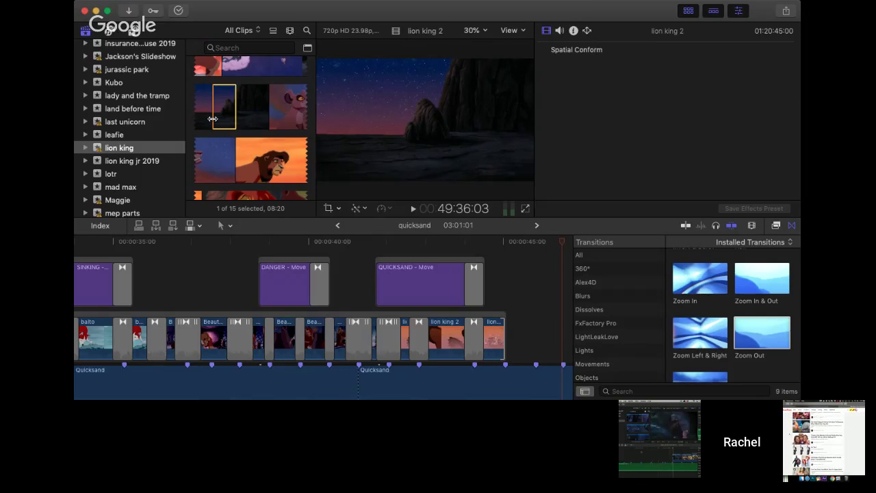
- Replay the edit from about 38:14 through the last lion king 2 clip to judge what should follow
{"action": "left_click", "coordinate": [401, 243]}
{"action": "left_click_drag", "start_coordinate": [402, 244], "coordinate": [250, 312]}
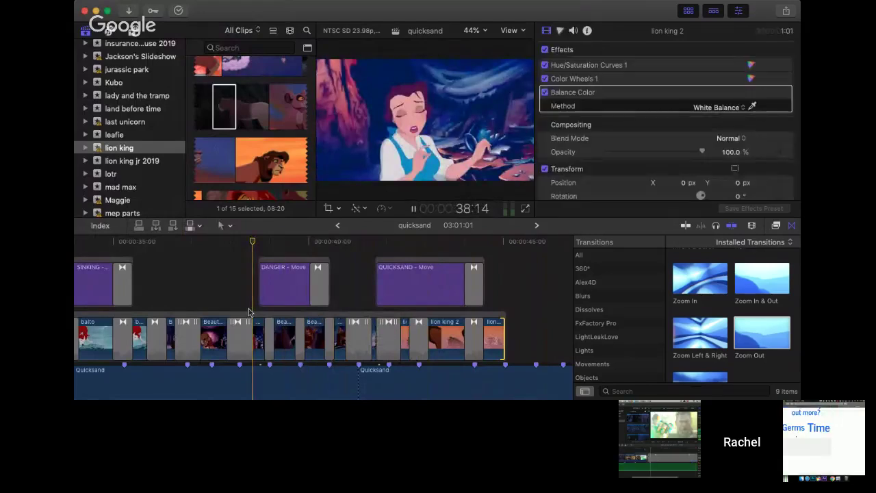
{"action": "key", "text": "space"}
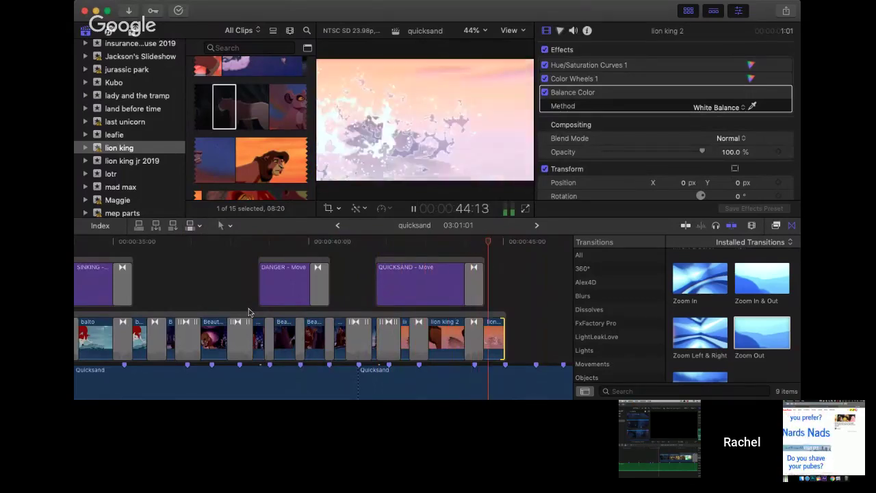
{"action": "key", "text": "space"}
- Examine the lion king 2 night scene around 1:02:51 and compare it with the earlier sunset scenes as the next shot
{"action": "scroll", "coordinate": [248, 120], "scroll_direction": "down", "scroll_amount": 5}
{"action": "scroll", "coordinate": [247, 120], "scroll_direction": "down", "scroll_amount": 5}
{"action": "scroll", "coordinate": [248, 121], "scroll_direction": "down", "scroll_amount": 3}
{"action": "left_click", "coordinate": [207, 127]}
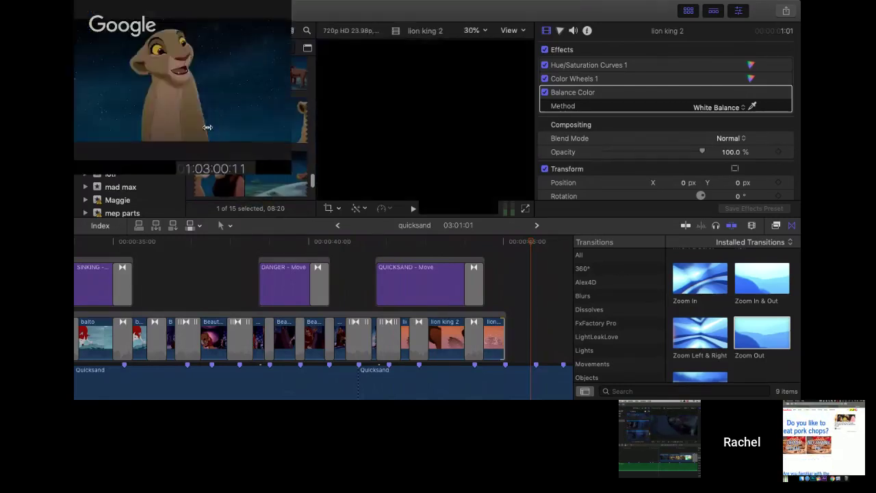
{"action": "mouse_move", "coordinate": [245, 119]}
{"action": "left_mouse_down"}
{"action": "mouse_move", "coordinate": [266, 119]}
{"action": "mouse_move", "coordinate": [260, 135]}
{"action": "mouse_move", "coordinate": [299, 130]}
{"action": "left_mouse_up"}
{"action": "scroll", "coordinate": [265, 120], "scroll_direction": "up", "scroll_amount": 3}
{"action": "scroll", "coordinate": [299, 130], "scroll_direction": "up", "scroll_amount": 3}
{"action": "scroll", "coordinate": [299, 129], "scroll_direction": "up", "scroll_amount": 5}
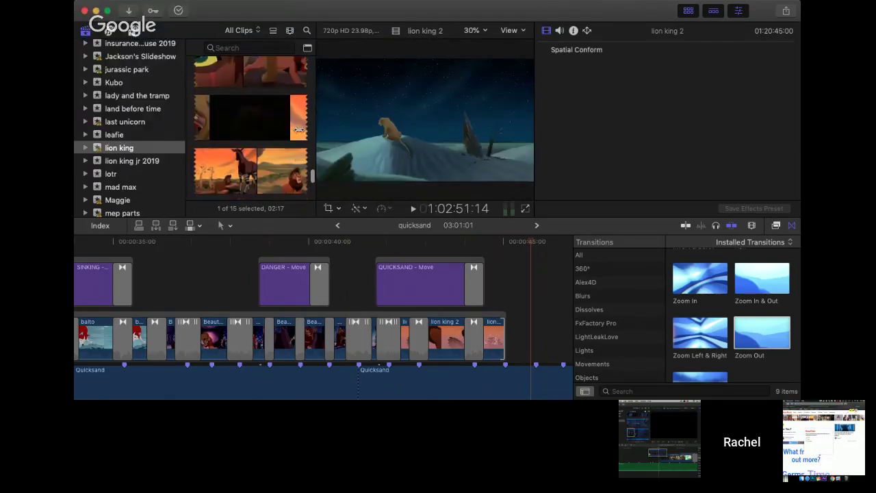
{"action": "scroll", "coordinate": [298, 129], "scroll_direction": "up", "scroll_amount": 3}
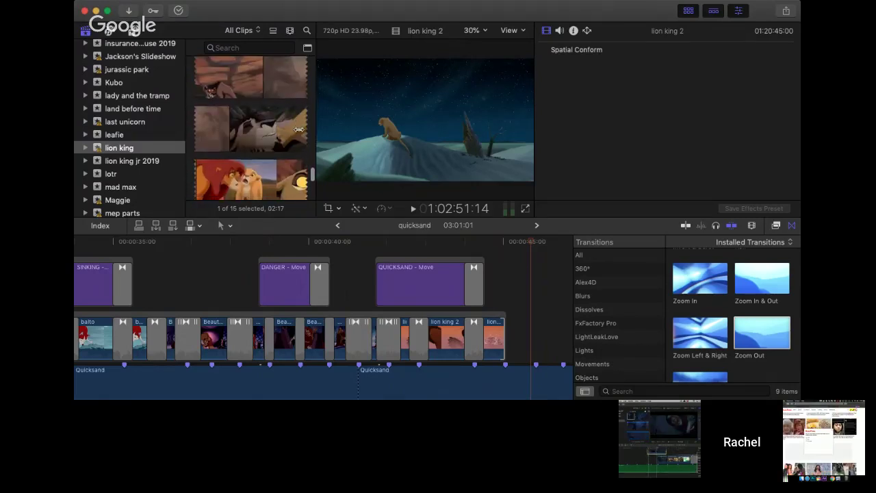
{"action": "scroll", "coordinate": [299, 129], "scroll_direction": "up", "scroll_amount": 3}
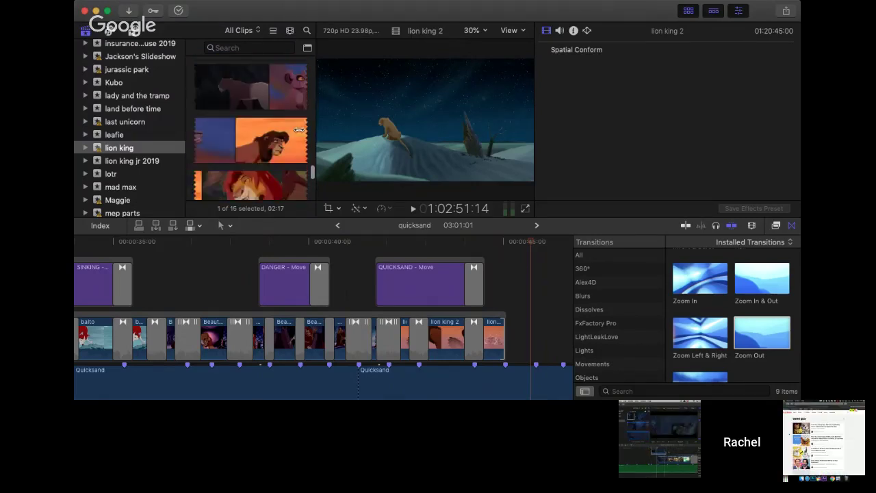
{"action": "scroll", "coordinate": [299, 129], "scroll_direction": "down", "scroll_amount": 5}
{"action": "scroll", "coordinate": [299, 129], "scroll_direction": "down", "scroll_amount": 5}
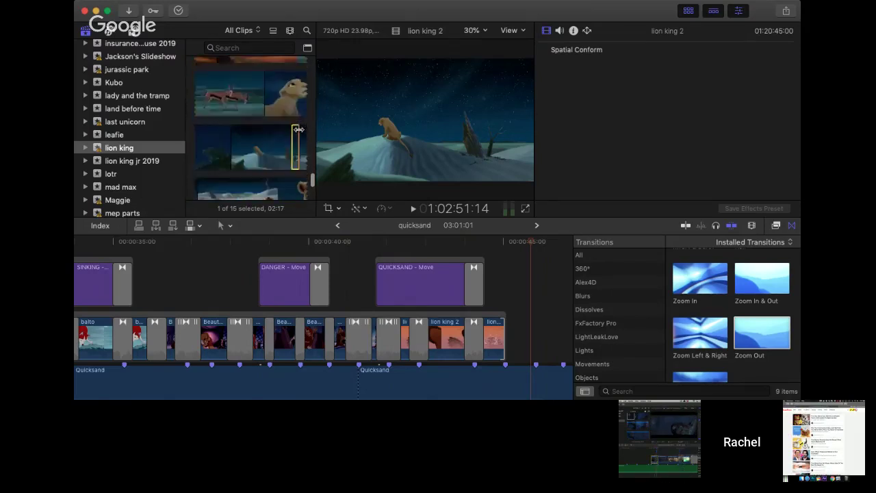
- Check the lion king 2 savanna shots near 56:43 and the cave confrontation near 51:08 as candidates for the next clip
{"action": "scroll", "coordinate": [299, 130], "scroll_direction": "up", "scroll_amount": 5}
{"action": "scroll", "coordinate": [299, 129], "scroll_direction": "down", "scroll_amount": 5}
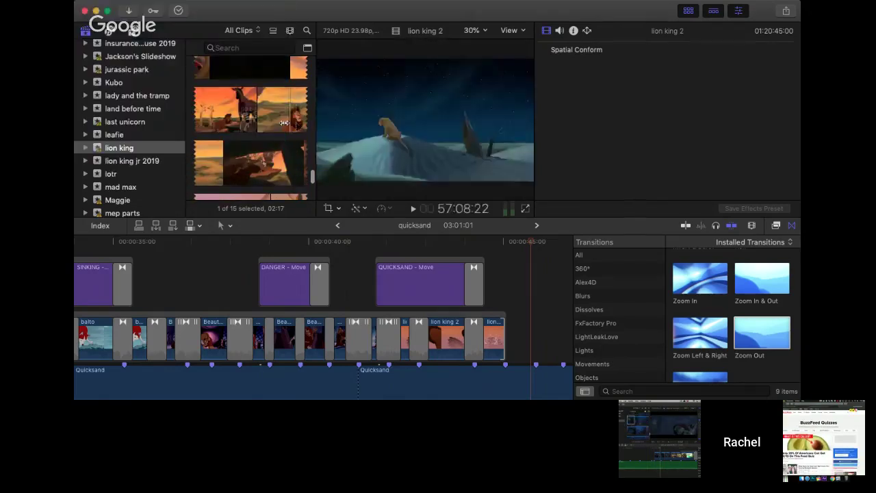
{"action": "scroll", "coordinate": [239, 129], "scroll_direction": "up", "scroll_amount": 3}
{"action": "scroll", "coordinate": [250, 151], "scroll_direction": "up", "scroll_amount": 5}
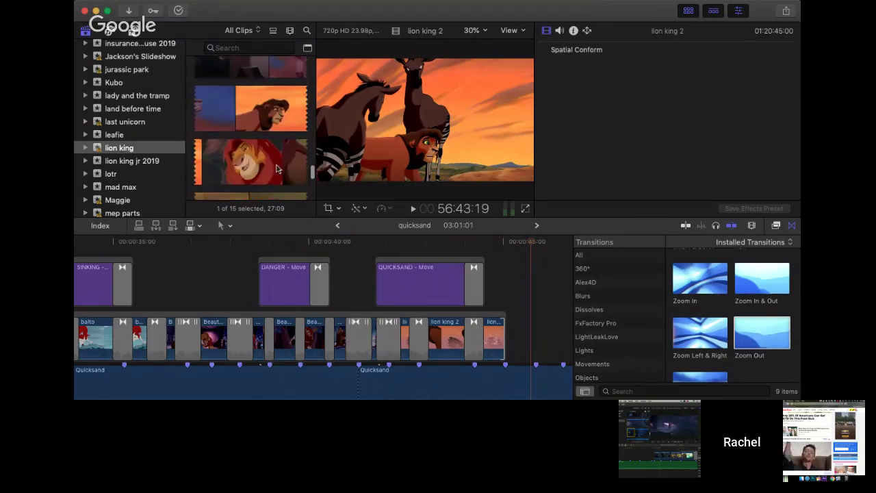
{"action": "left_click_drag", "start_coordinate": [219, 165], "coordinate": [231, 160]}
{"action": "key", "text": "space"}
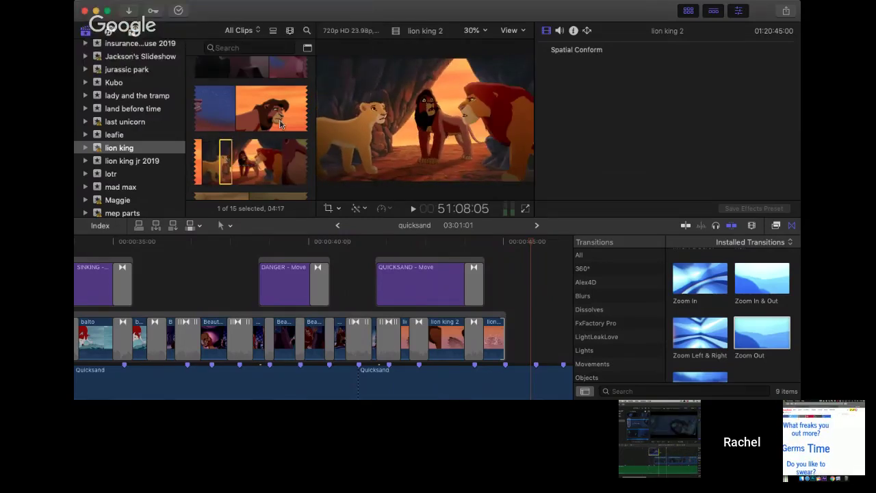
- Mark a 3:05 range of the two lions' night shot near 45:51 in lion king 2 and append it after the last timeline clip
{"action": "scroll", "coordinate": [281, 125], "scroll_direction": "up", "scroll_amount": 1}
{"action": "scroll", "coordinate": [280, 125], "scroll_direction": "up", "scroll_amount": 5}
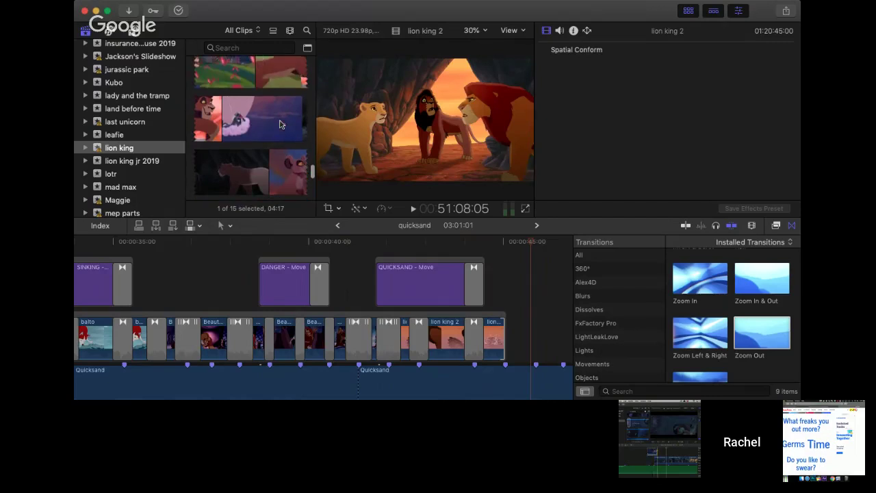
{"action": "scroll", "coordinate": [282, 127], "scroll_direction": "up", "scroll_amount": 5}
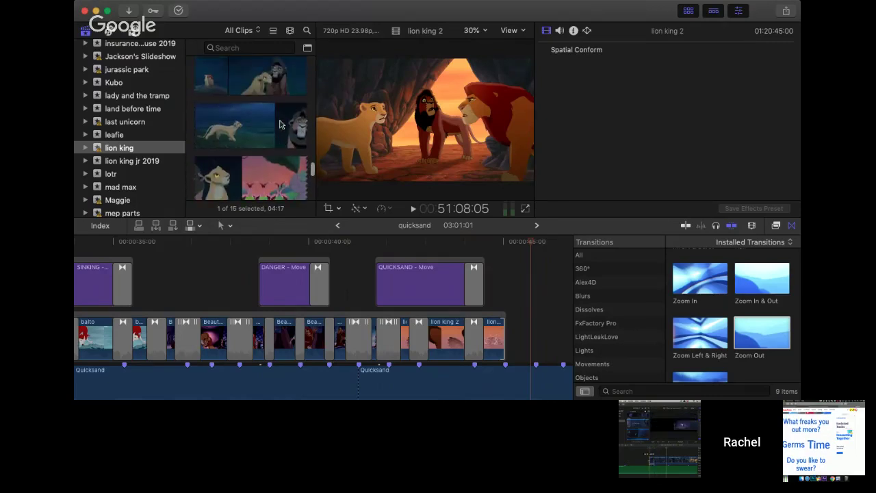
{"action": "scroll", "coordinate": [282, 116], "scroll_direction": "up", "scroll_amount": 1}
{"action": "left_click_drag", "start_coordinate": [270, 137], "coordinate": [288, 101]}
{"action": "left_click_drag", "start_coordinate": [273, 144], "coordinate": [295, 96]}
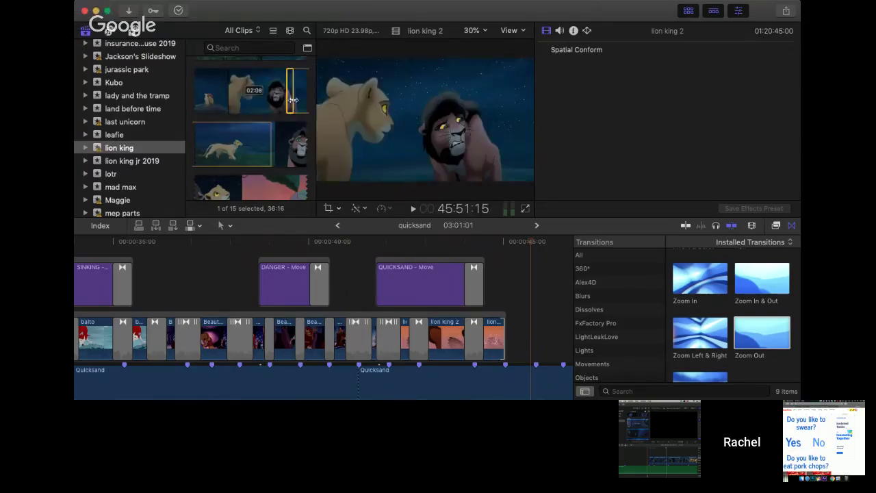
{"action": "left_click_drag", "start_coordinate": [406, 241], "coordinate": [506, 332]}
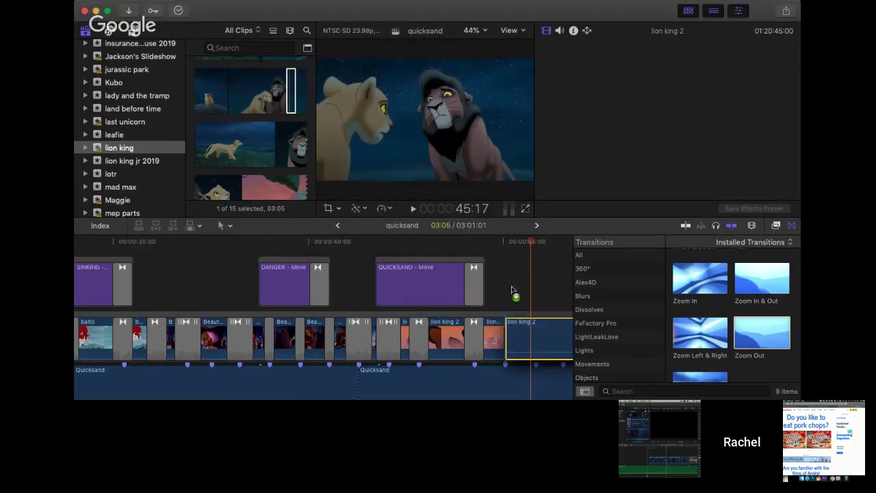
{"action": "left_click_drag", "start_coordinate": [512, 291], "coordinate": [512, 291]}
- Lower the newly added lion king 2 clip's volume to about -62 dB and play the clip from its start against the beat markers
{"action": "left_click_drag", "start_coordinate": [470, 356], "coordinate": [476, 385]}
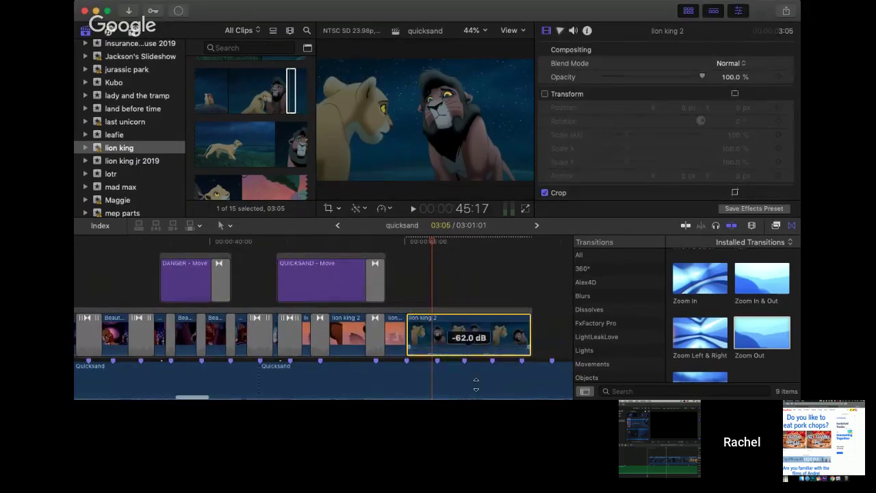
{"action": "left_click", "coordinate": [406, 252]}
{"action": "key", "text": "space"}
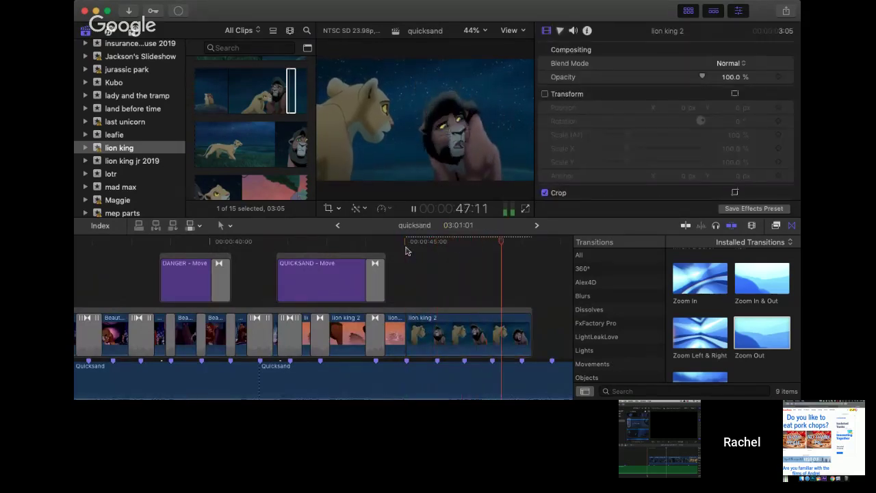
{"action": "key", "text": "space"}
{"action": "left_click", "coordinate": [431, 343]}
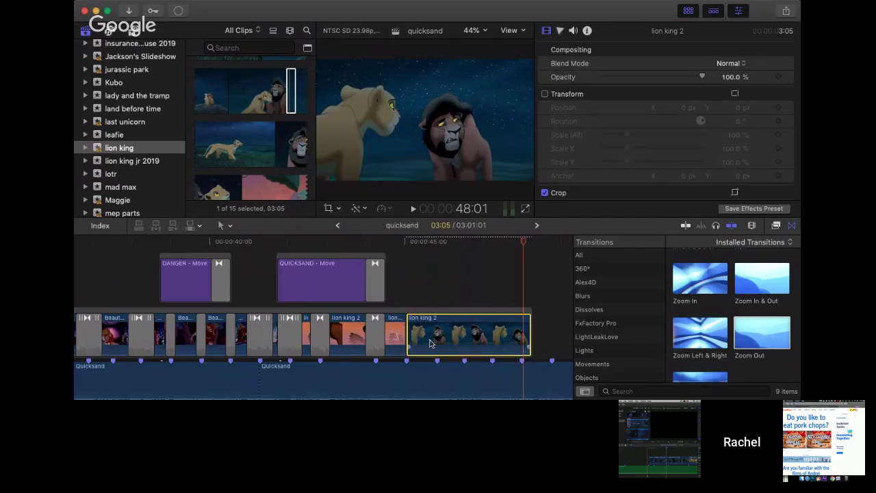
- Delete the two lions' night clip from the end of the timeline and check lion king 2's lone-lion night shots near 44:54 and 45:35
{"action": "key", "text": "Delete"}
{"action": "scroll", "coordinate": [287, 111], "scroll_direction": "up", "scroll_amount": 1}
{"action": "left_click", "coordinate": [260, 130]}
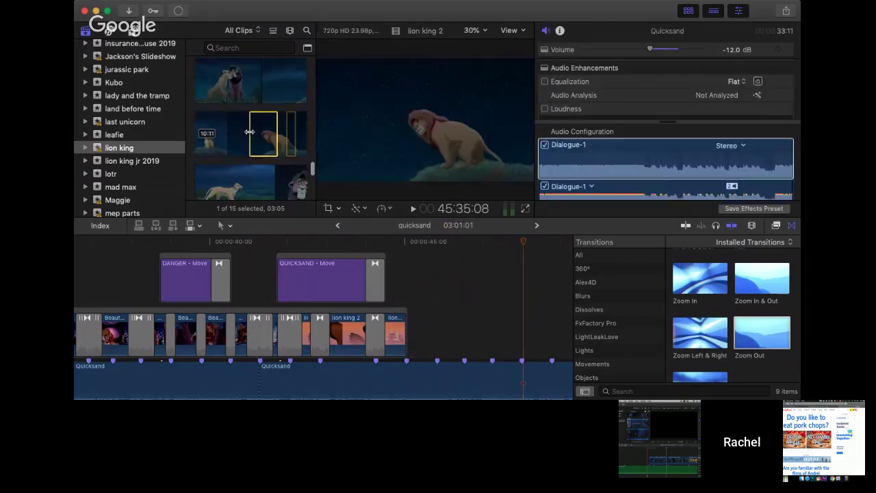
{"action": "left_click_drag", "start_coordinate": [260, 130], "coordinate": [251, 98]}
{"action": "scroll", "coordinate": [275, 180], "scroll_direction": "down", "scroll_amount": 3}
{"action": "scroll", "coordinate": [275, 180], "scroll_direction": "down", "scroll_amount": 8}
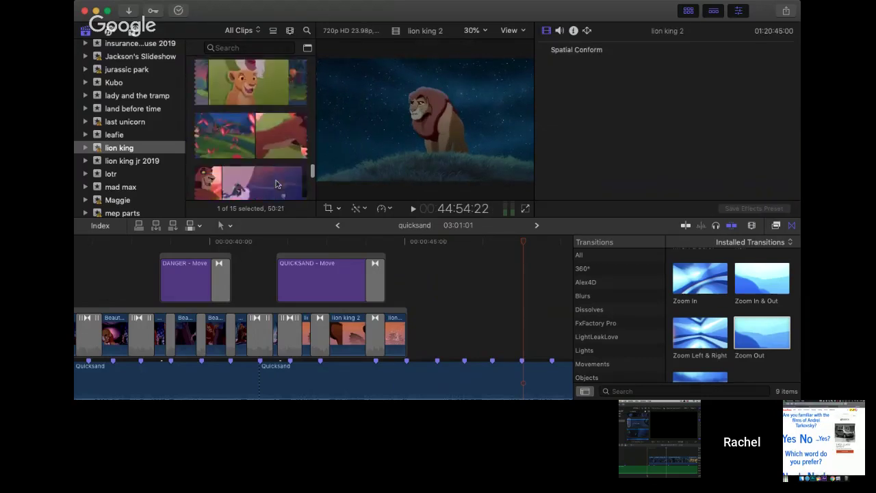
{"action": "scroll", "coordinate": [276, 183], "scroll_direction": "down", "scroll_amount": 4}
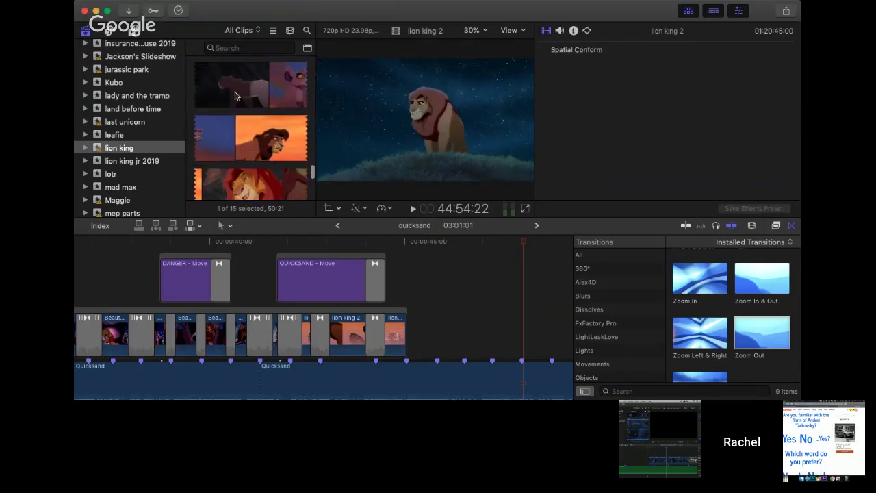
- Check the lion king 2 dark cave shots near 49:40 and the red rock chase near 53:13 as candidates for the next clip
{"action": "left_click_drag", "start_coordinate": [233, 83], "coordinate": [216, 83]}
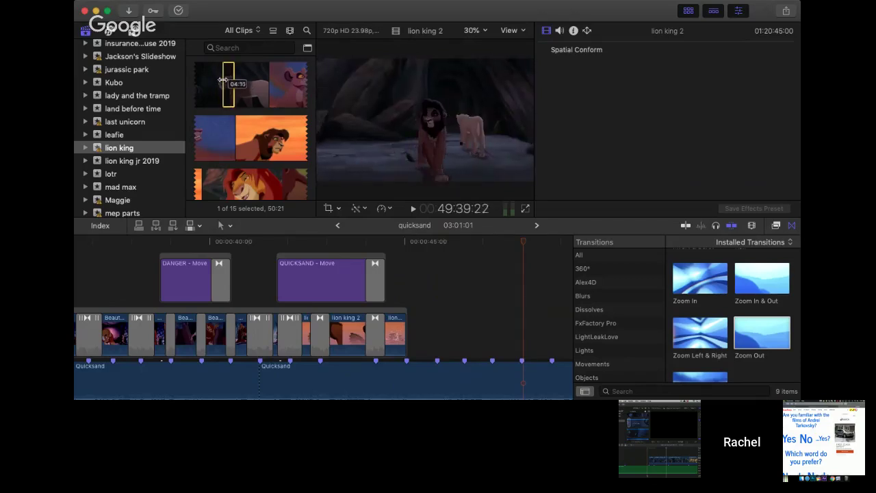
{"action": "left_click", "coordinate": [225, 80]}
{"action": "scroll", "coordinate": [275, 140], "scroll_direction": "down", "scroll_amount": 3}
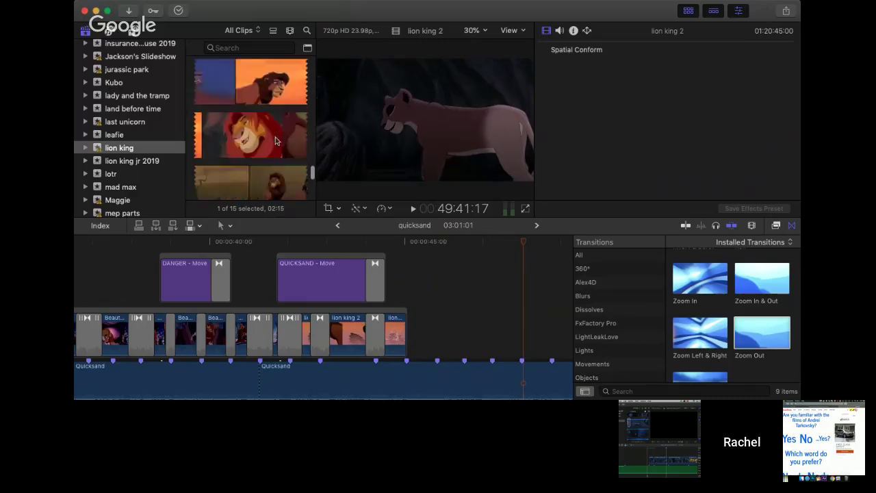
{"action": "scroll", "coordinate": [275, 140], "scroll_direction": "down", "scroll_amount": 5}
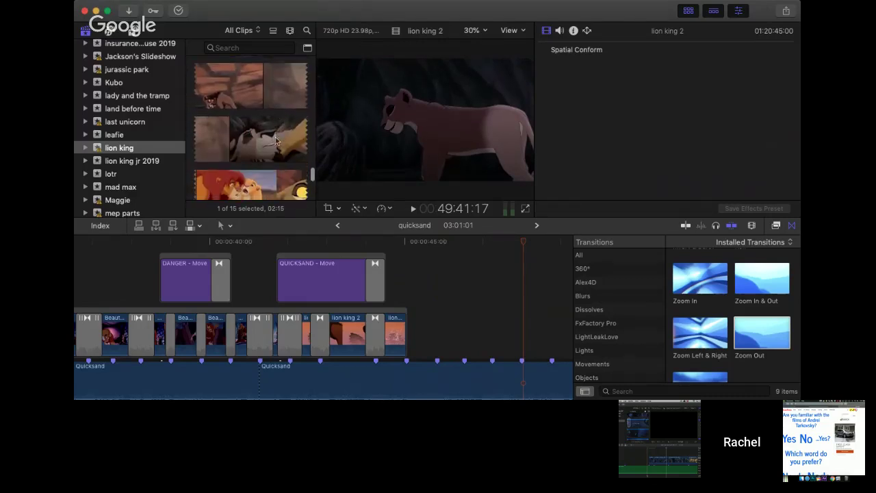
{"action": "scroll", "coordinate": [275, 140], "scroll_direction": "up", "scroll_amount": 1}
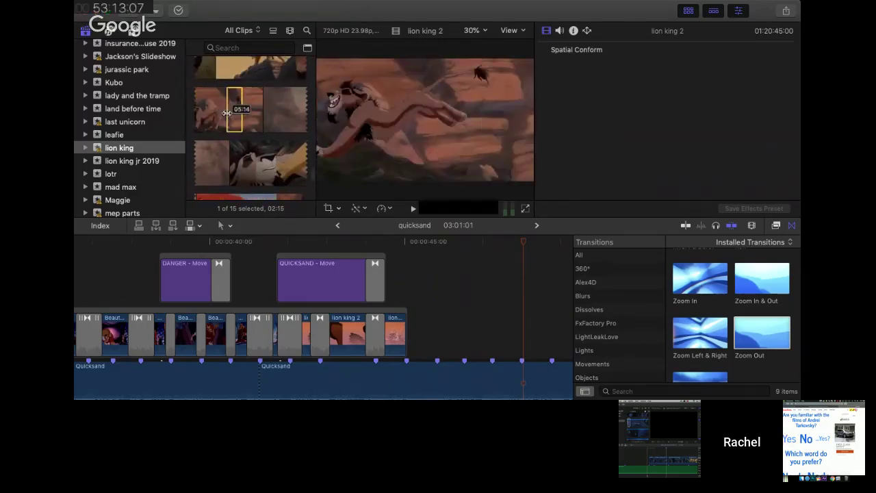
{"action": "left_click_drag", "start_coordinate": [231, 112], "coordinate": [261, 109]}
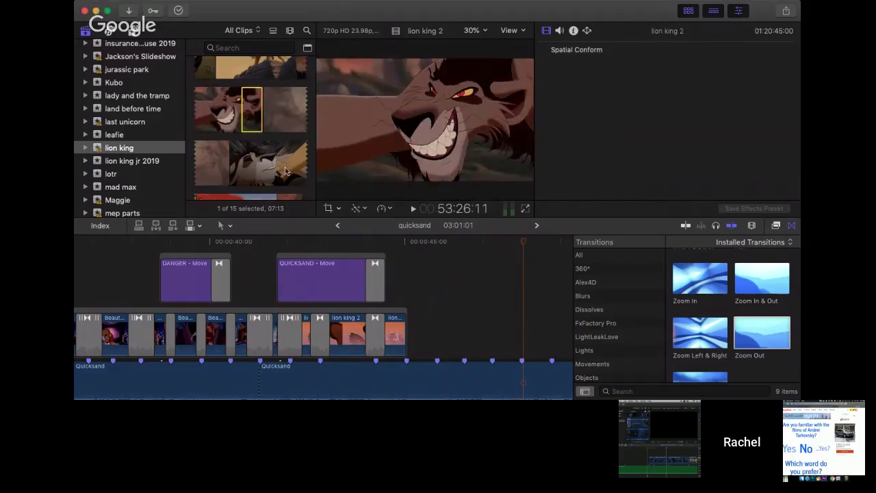
- Check the lion king 2 daytime group shot near 54:47 and the rock confrontation near 55:37 as candidates for the next clip
{"action": "scroll", "coordinate": [284, 168], "scroll_direction": "down", "scroll_amount": 2}
{"action": "scroll", "coordinate": [253, 137], "scroll_direction": "down", "scroll_amount": 1}
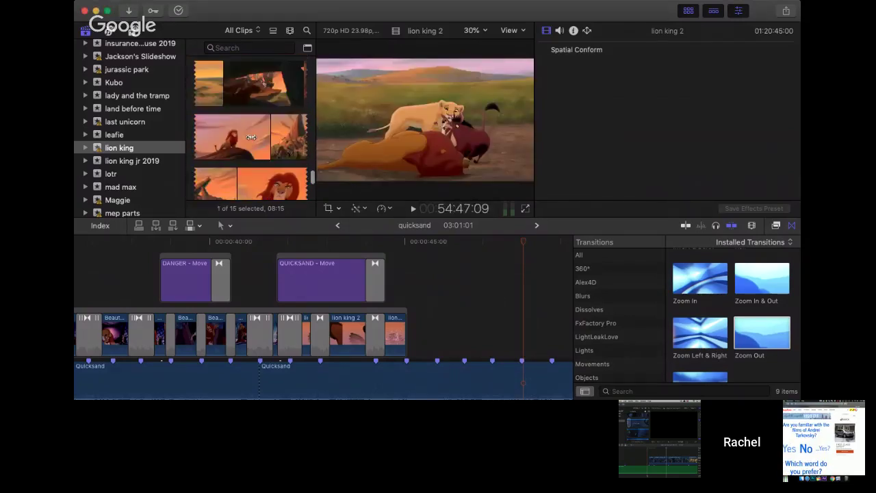
{"action": "scroll", "coordinate": [253, 134], "scroll_direction": "up", "scroll_amount": 2}
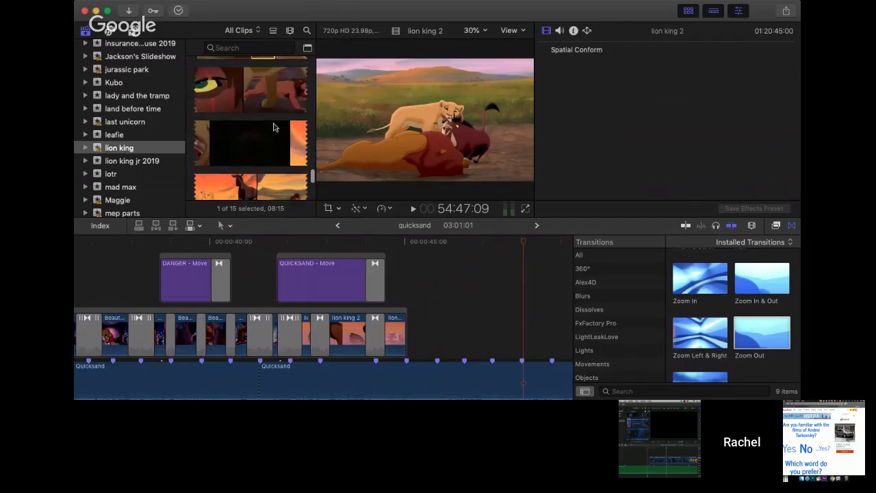
{"action": "left_click", "coordinate": [281, 99]}
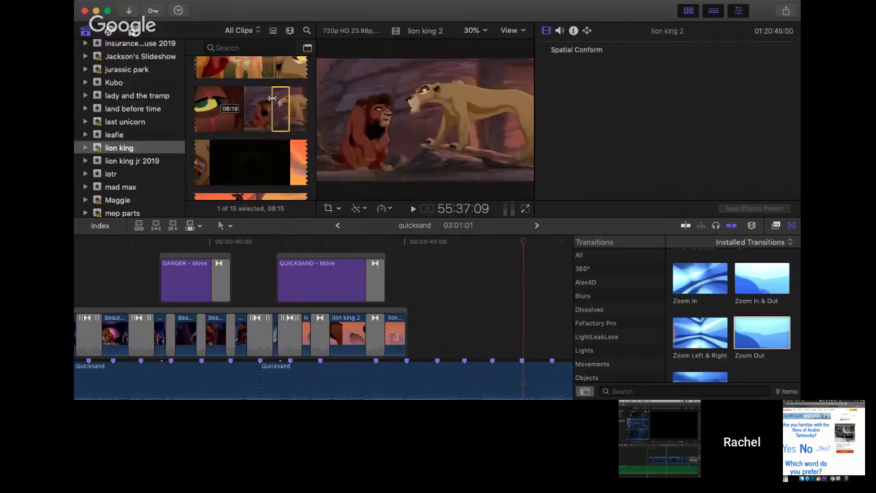
{"action": "left_click_drag", "start_coordinate": [281, 99], "coordinate": [284, 103]}
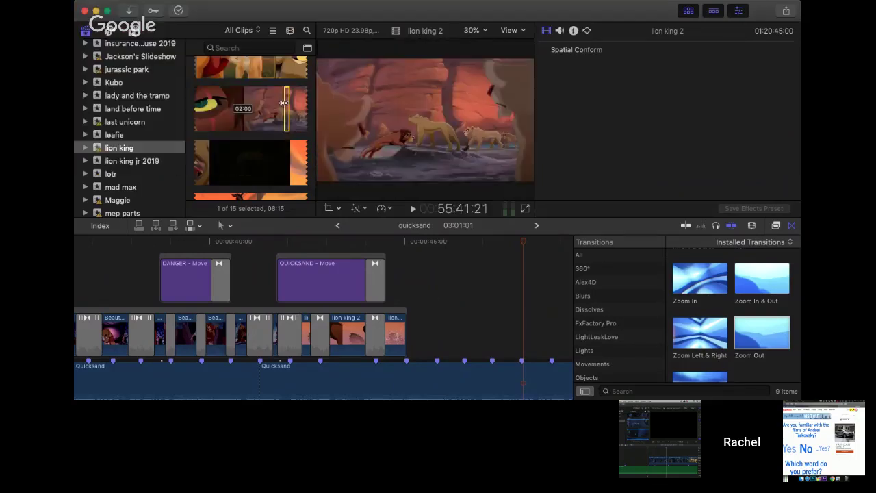
- Mark a 6:04 range of the lioness's sunset savanna shot after 1:00:45 in lion king 2 and append it after the last timeline clip
{"action": "scroll", "coordinate": [284, 102], "scroll_direction": "up", "scroll_amount": 2}
{"action": "scroll", "coordinate": [284, 103], "scroll_direction": "down", "scroll_amount": 5}
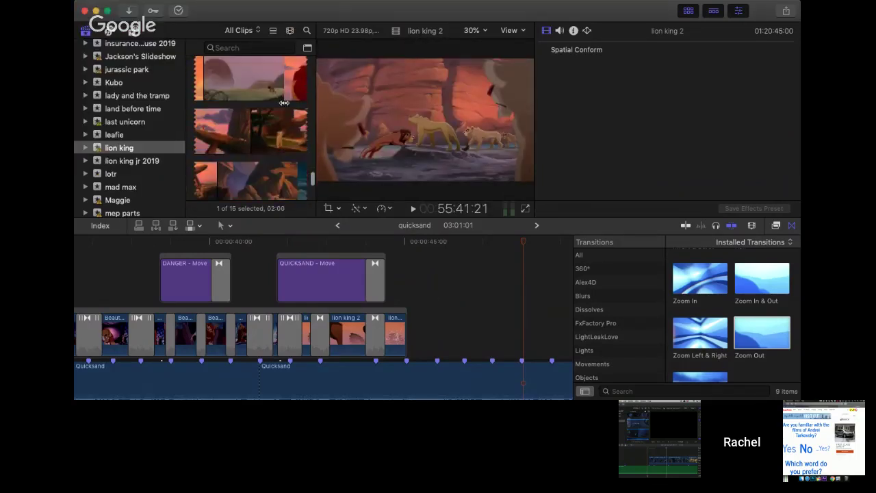
{"action": "scroll", "coordinate": [284, 102], "scroll_direction": "up", "scroll_amount": 3}
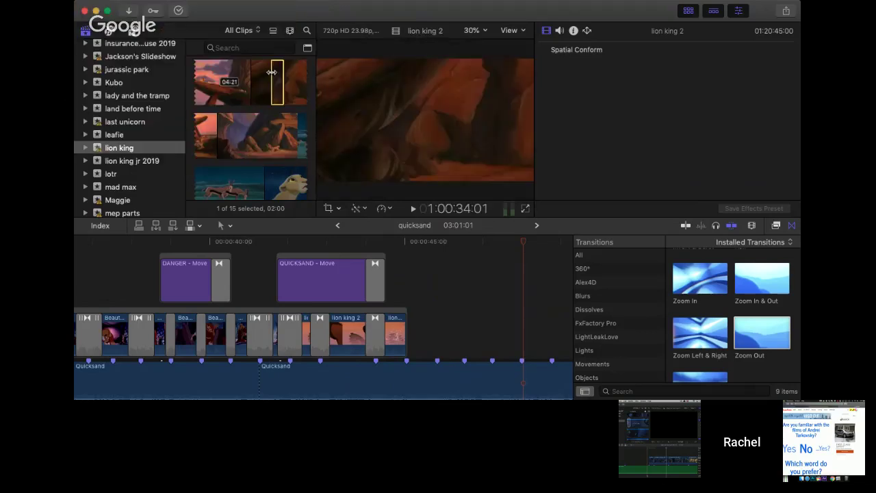
{"action": "left_click_drag", "start_coordinate": [283, 71], "coordinate": [300, 84]}
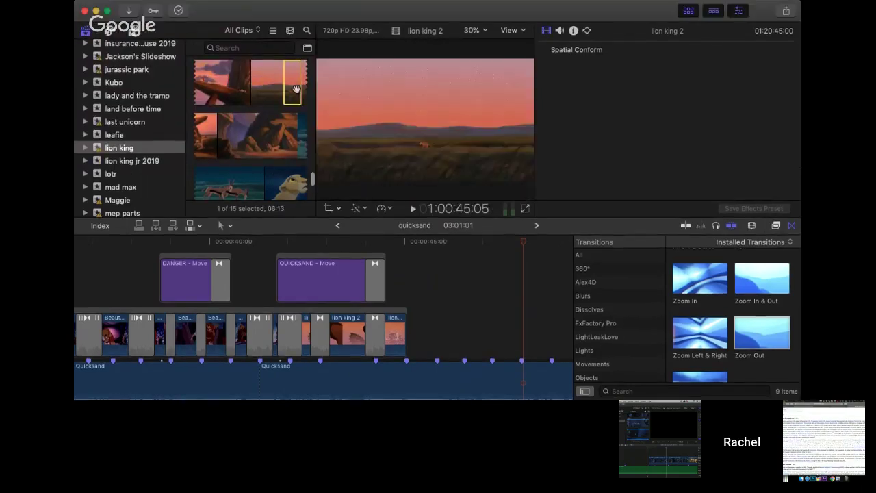
{"action": "left_click_drag", "start_coordinate": [204, 136], "coordinate": [300, 89]}
{"action": "left_click_drag", "start_coordinate": [326, 144], "coordinate": [461, 395]}
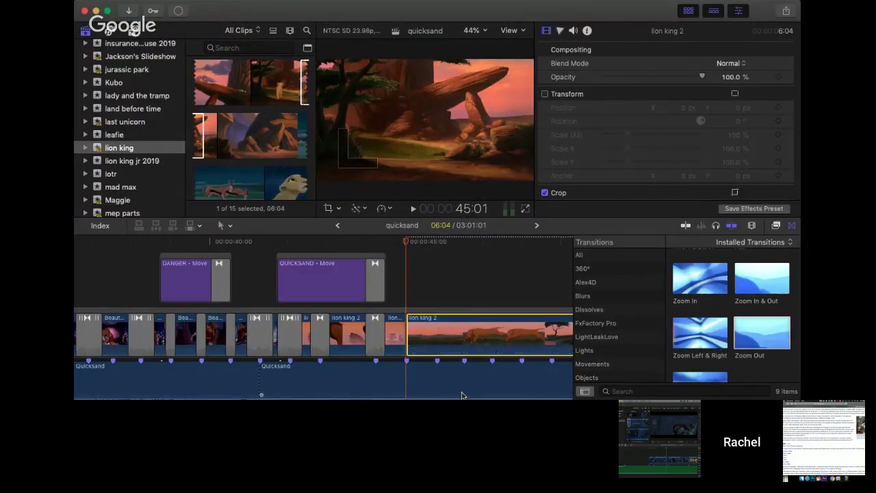
- Play the appended sunset savanna clip against the beat markers and delete it from the timeline
{"action": "key", "text": "space"}
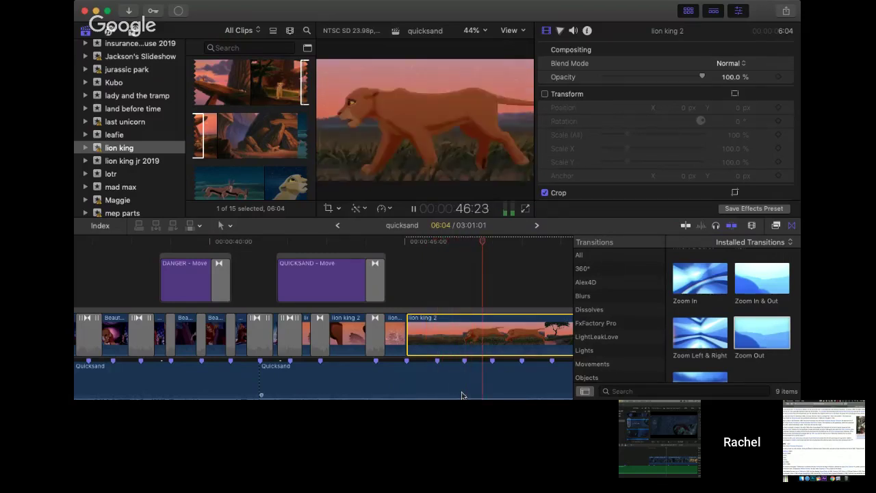
{"action": "key", "text": "space"}
{"action": "left_click", "coordinate": [463, 250]}
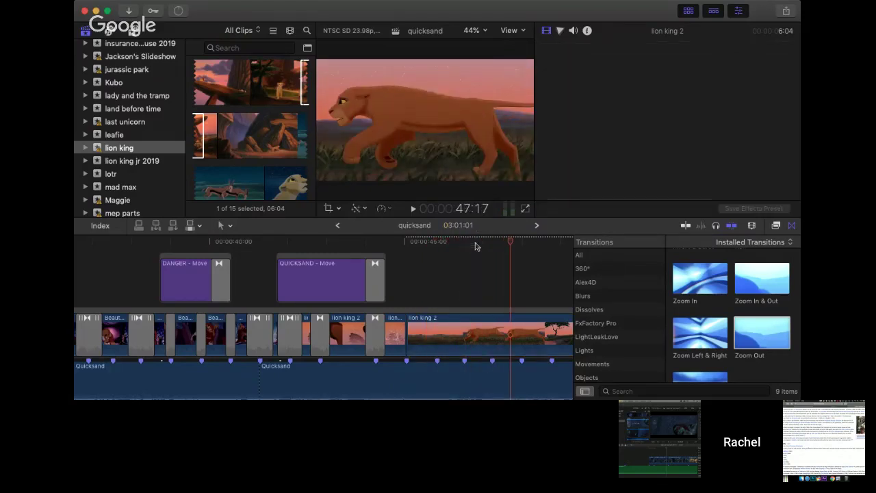
{"action": "left_click_drag", "start_coordinate": [489, 241], "coordinate": [481, 245]}
{"action": "key", "text": "Delete"}
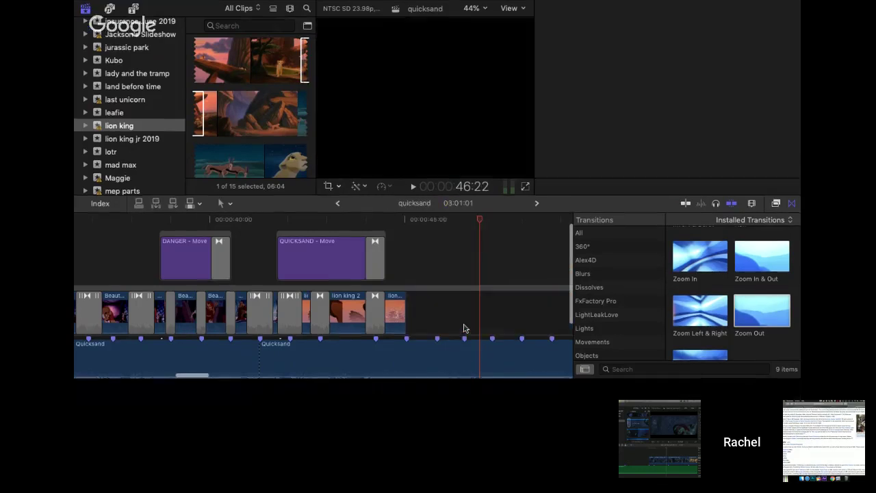
- Mark a 5:00 range of the lioness's night shot near 1:02:12 in lion king 2 and append it after the last timeline clip
{"action": "scroll", "coordinate": [279, 177], "scroll_direction": "down", "scroll_amount": 5}
{"action": "scroll", "coordinate": [278, 178], "scroll_direction": "down", "scroll_amount": 8}
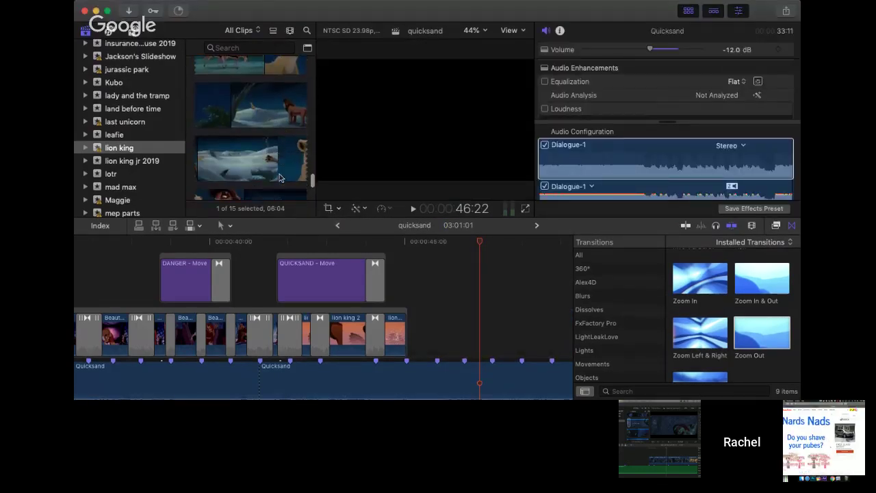
{"action": "scroll", "coordinate": [279, 178], "scroll_direction": "down", "scroll_amount": 6}
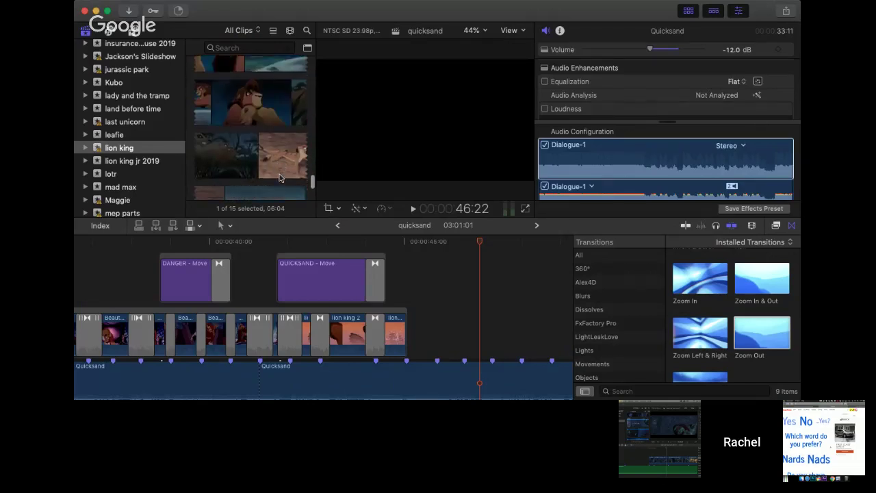
{"action": "left_click_drag", "start_coordinate": [304, 85], "coordinate": [194, 136]}
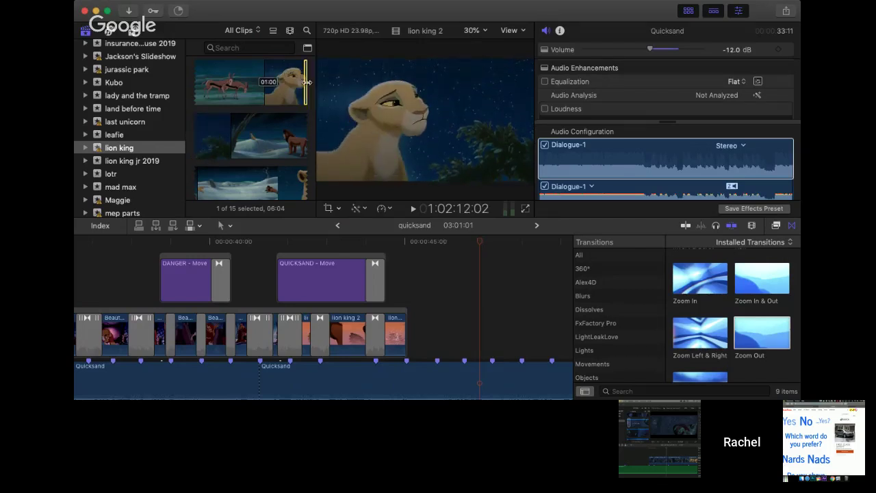
{"action": "left_click_drag", "start_coordinate": [307, 82], "coordinate": [196, 136]}
{"action": "left_click_drag", "start_coordinate": [283, 223], "coordinate": [408, 338]}
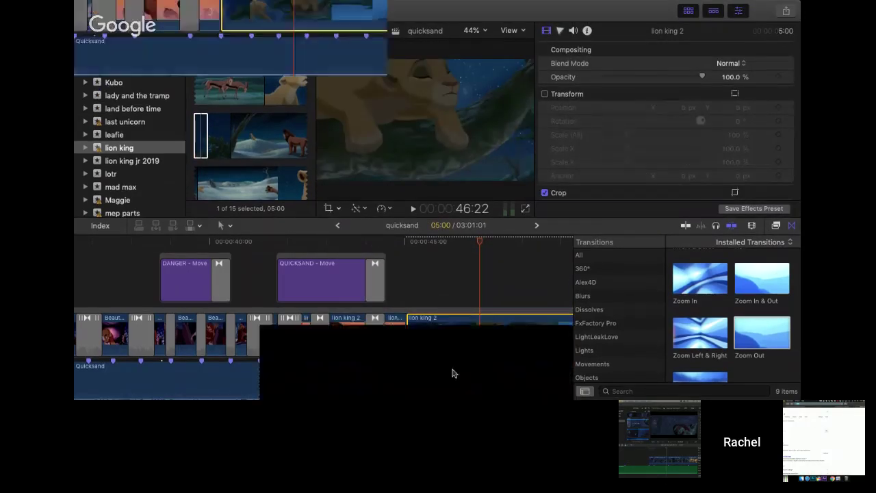
- Play the appended lioness night clip against the beat markers and extend its start for a total length of 5:15
{"action": "left_click", "coordinate": [408, 244]}
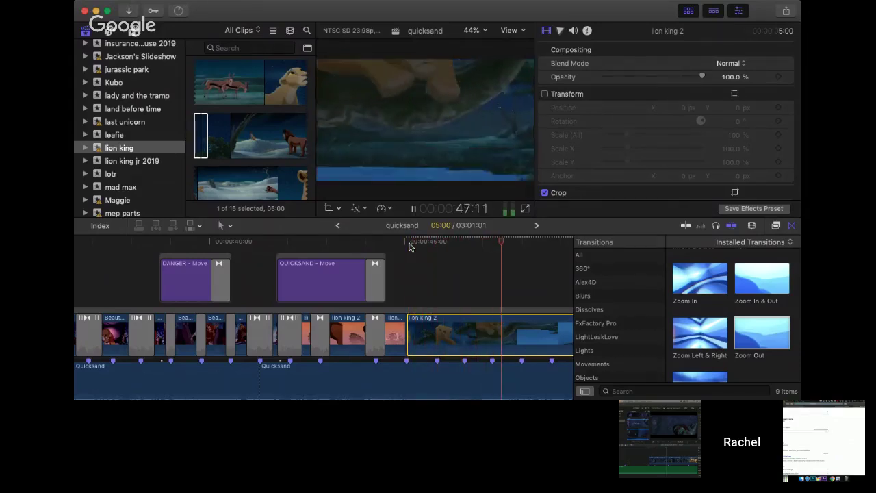
{"action": "key", "text": "space"}
{"action": "left_click", "coordinate": [521, 242]}
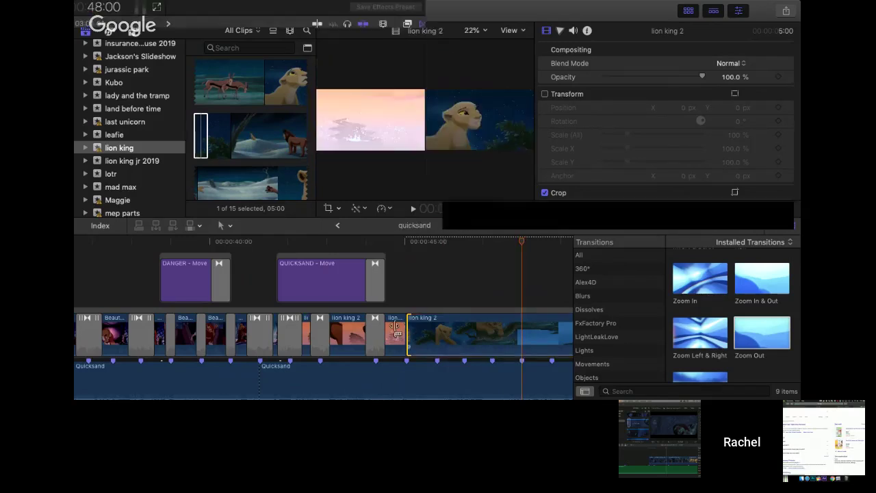
{"action": "scroll", "coordinate": [397, 307], "scroll_direction": "right", "scroll_amount": 3}
- Play the extended lioness night clip from its start and trim its end to the beat marker at 48:00
{"action": "left_click", "coordinate": [384, 243]}
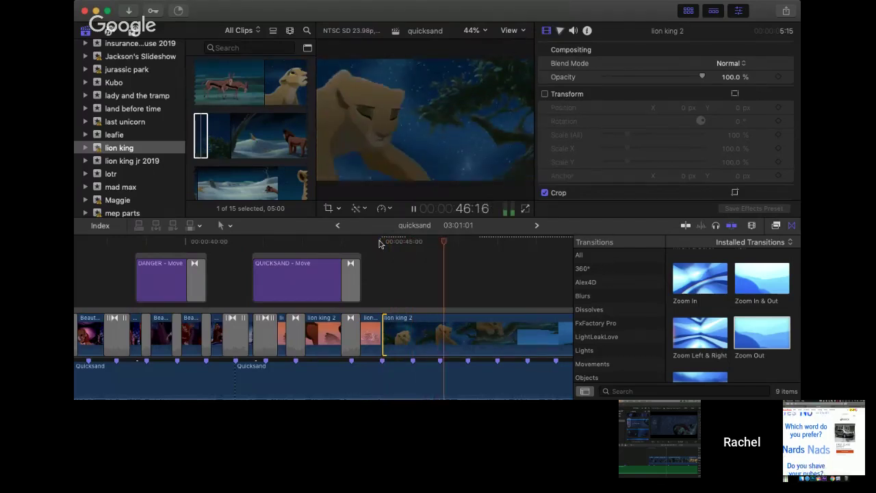
{"action": "key", "text": "space"}
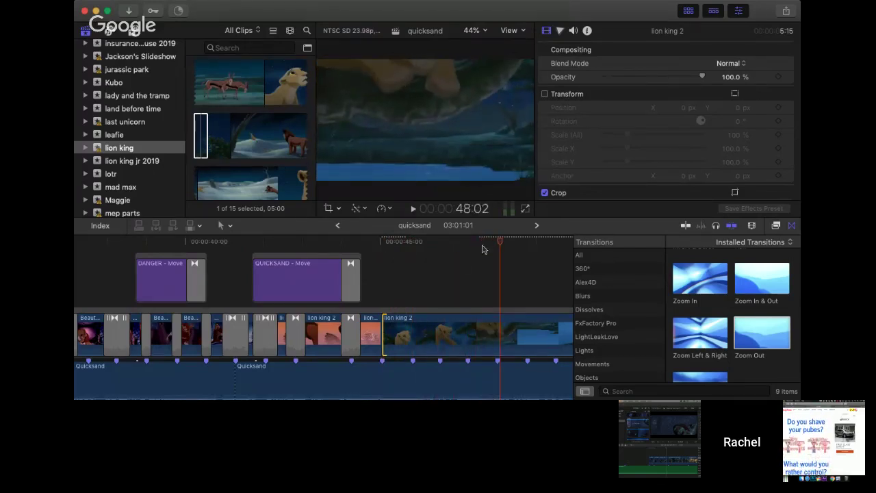
{"action": "left_click", "coordinate": [498, 243]}
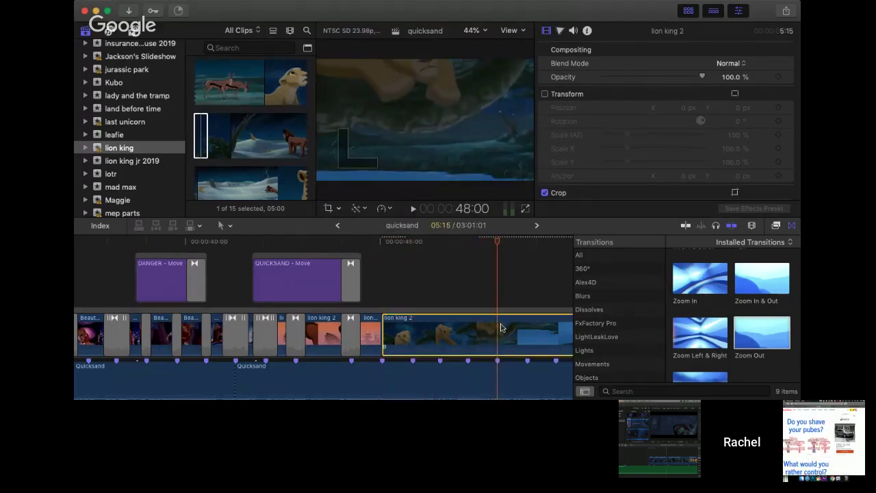
{"action": "key", "text": "Delete"}
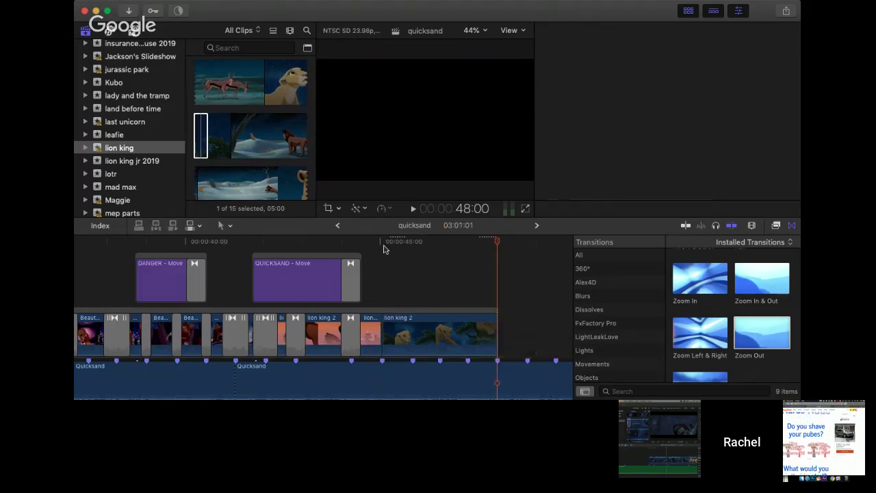
{"action": "key", "text": "super+z"}
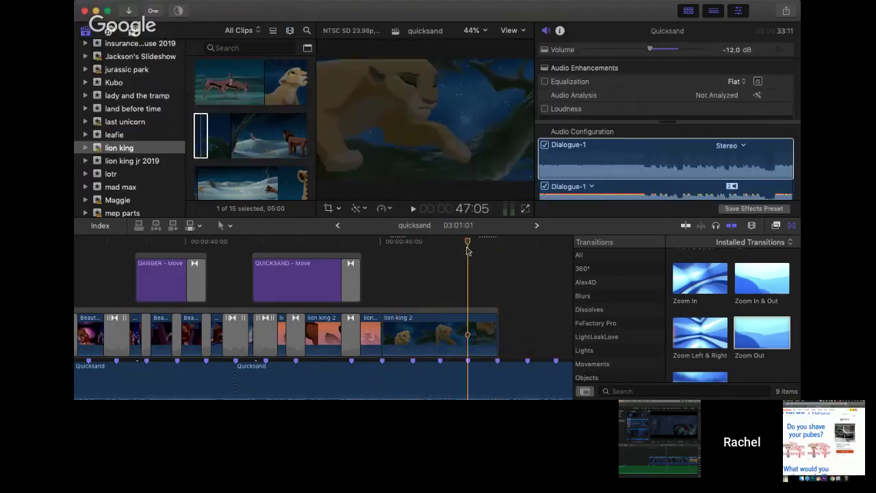
- Examine the QUICKSAND title section near 43:08 and the settings of the Zoom Left & Right transition between the balto clips near 32:22
{"action": "left_click", "coordinate": [381, 279]}
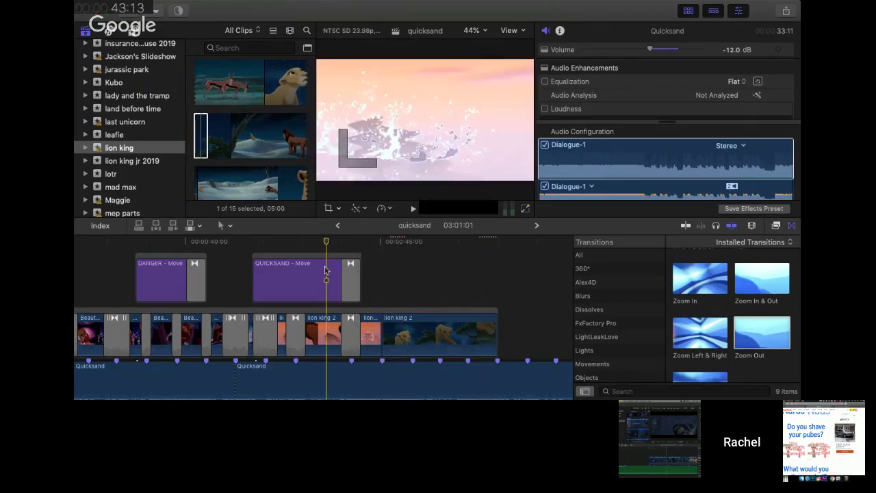
{"action": "left_click", "coordinate": [326, 258]}
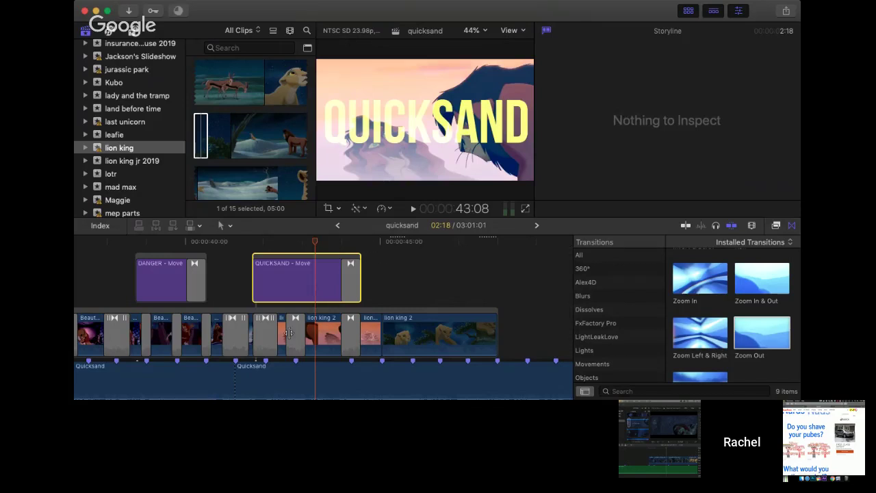
{"action": "scroll", "coordinate": [288, 333], "scroll_direction": "left", "scroll_amount": 10}
{"action": "scroll", "coordinate": [288, 336], "scroll_direction": "left", "scroll_amount": 7}
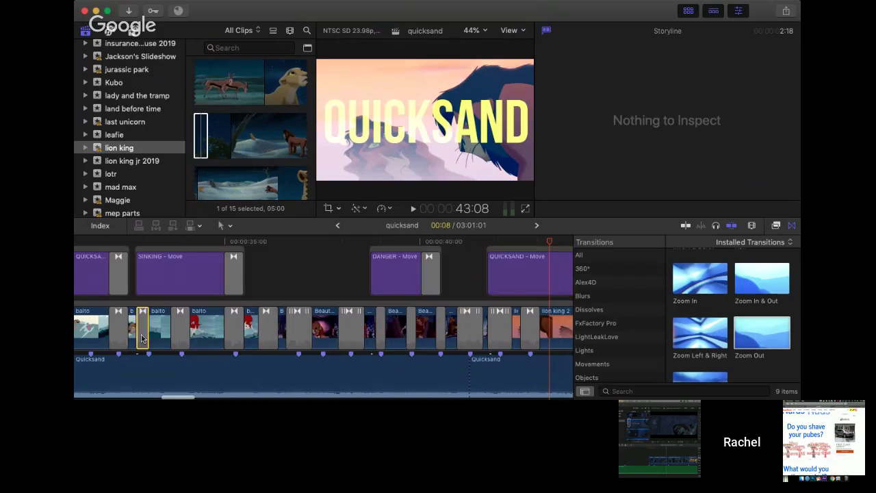
{"action": "left_click", "coordinate": [142, 337]}
{"action": "left_click", "coordinate": [144, 245]}
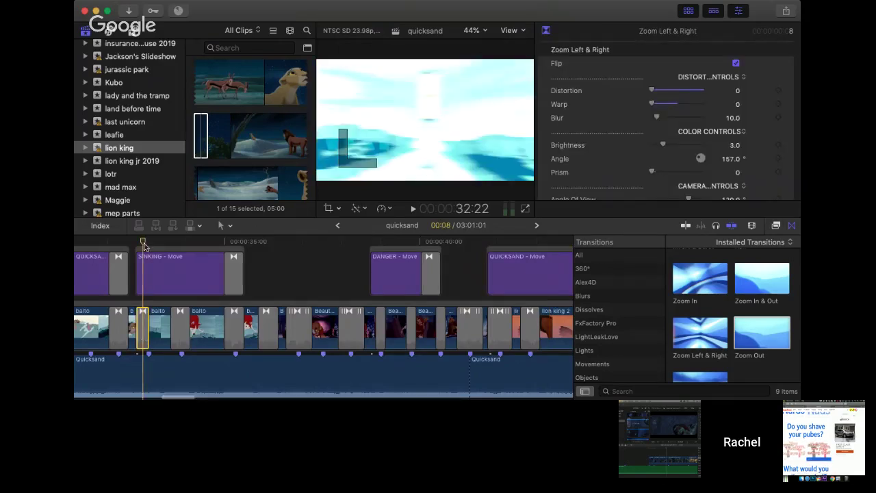
{"action": "scroll", "coordinate": [493, 330], "scroll_direction": "right", "scroll_amount": 5}
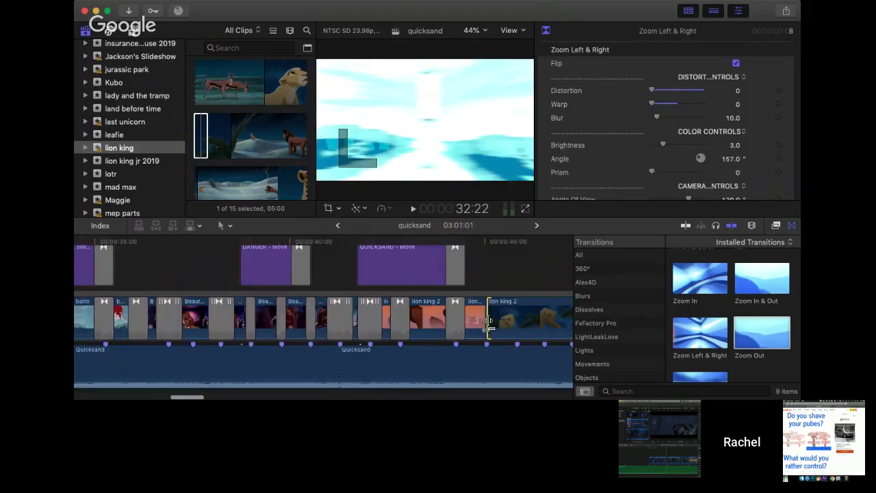
- Try a short transition at the start of the lioness night clip, play it back, and delete it
{"action": "left_click", "coordinate": [491, 327]}
{"action": "left_click", "coordinate": [480, 247]}
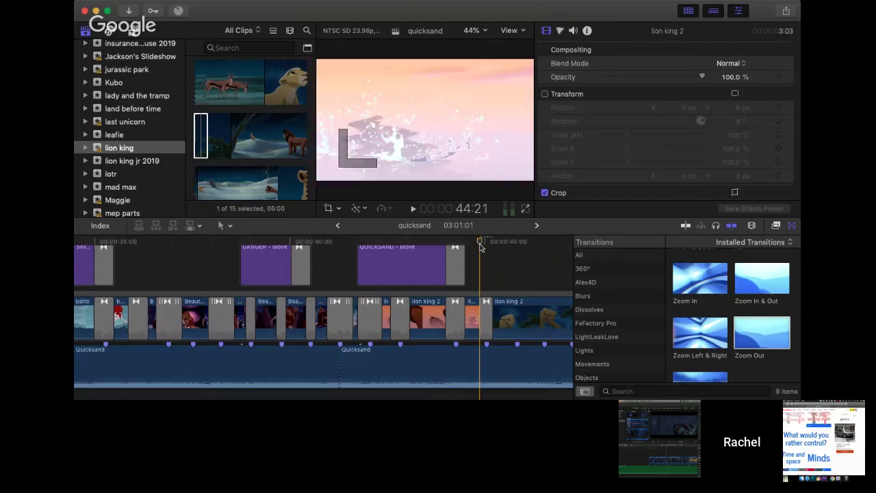
{"action": "key", "text": "space"}
{"action": "key", "text": "space"}
{"action": "left_click", "coordinate": [451, 247]}
{"action": "key", "text": "space"}
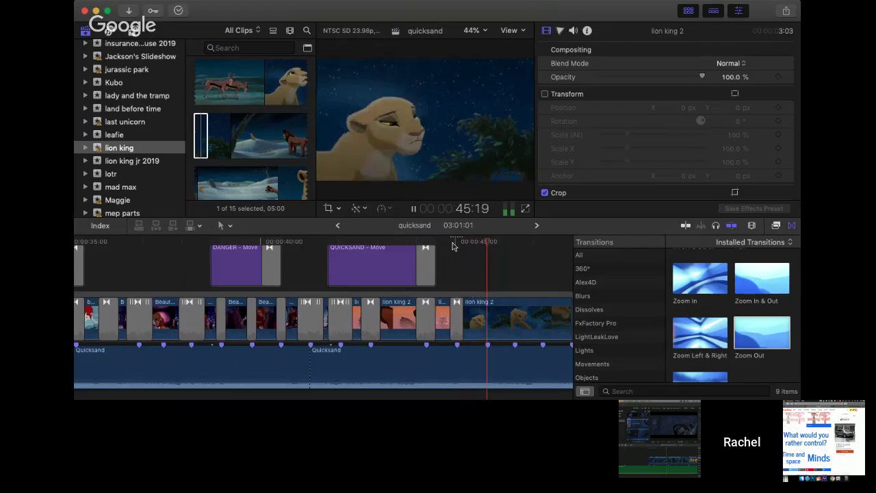
{"action": "left_click", "coordinate": [459, 328]}
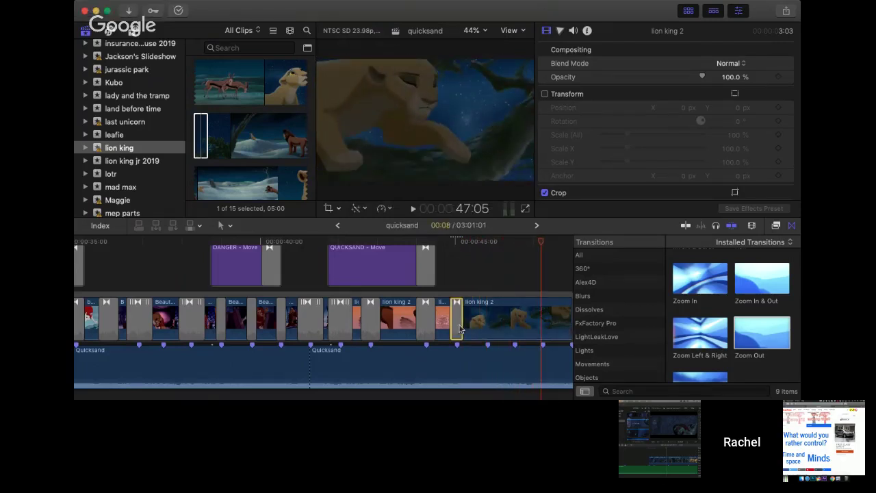
{"action": "key", "text": "Delete"}
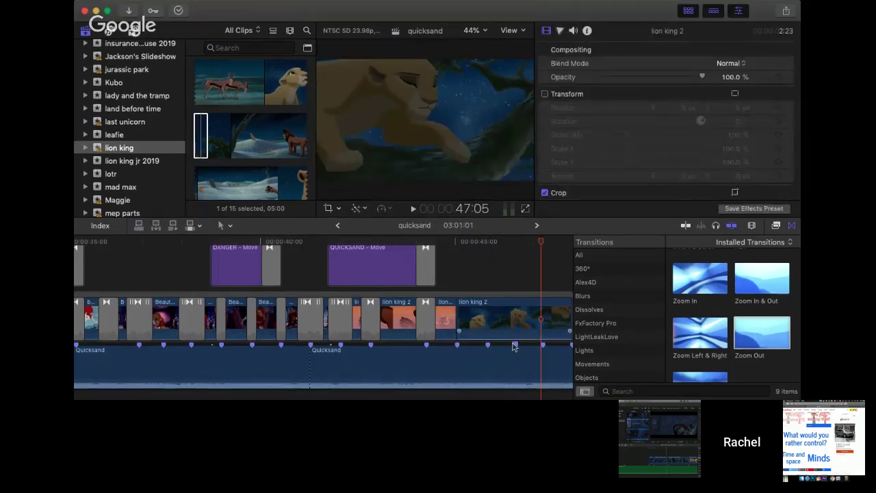
- Trim the lioness night clip's start by one beat marker and extend its end to the marker near 48:00
{"action": "left_click_drag", "start_coordinate": [461, 316], "coordinate": [487, 314]}
{"action": "key", "text": "space"}
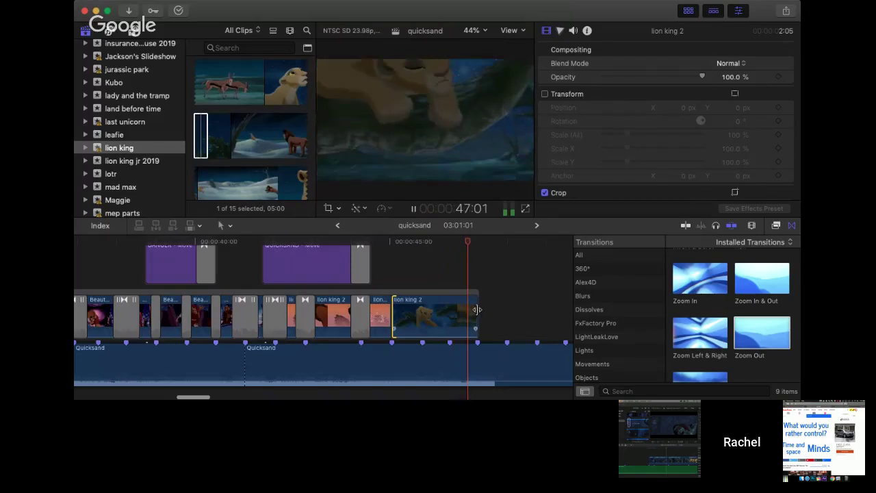
{"action": "left_click_drag", "start_coordinate": [477, 308], "coordinate": [506, 309]}
- Add the Zoom Up & Down transition between the sunset shot and the lioness night clip and play it back
{"action": "scroll", "coordinate": [767, 315], "scroll_direction": "down", "scroll_amount": 2}
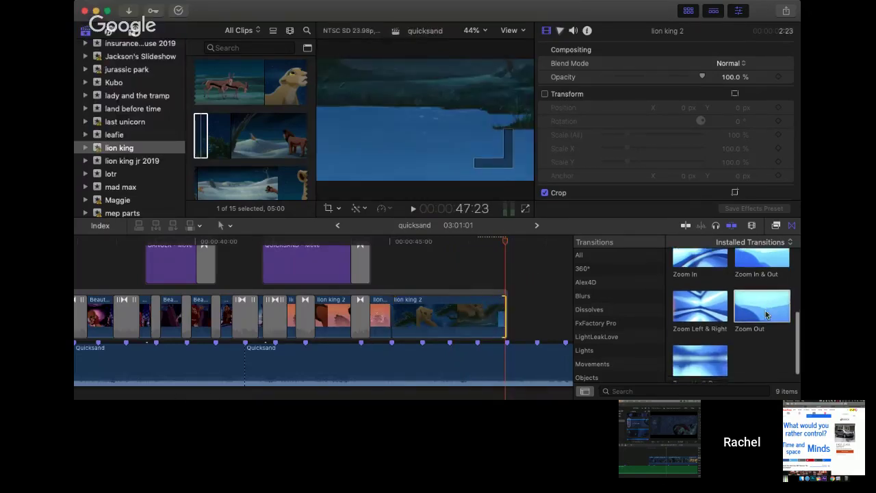
{"action": "left_click_drag", "start_coordinate": [380, 330], "coordinate": [391, 312]}
{"action": "left_click", "coordinate": [392, 314]}
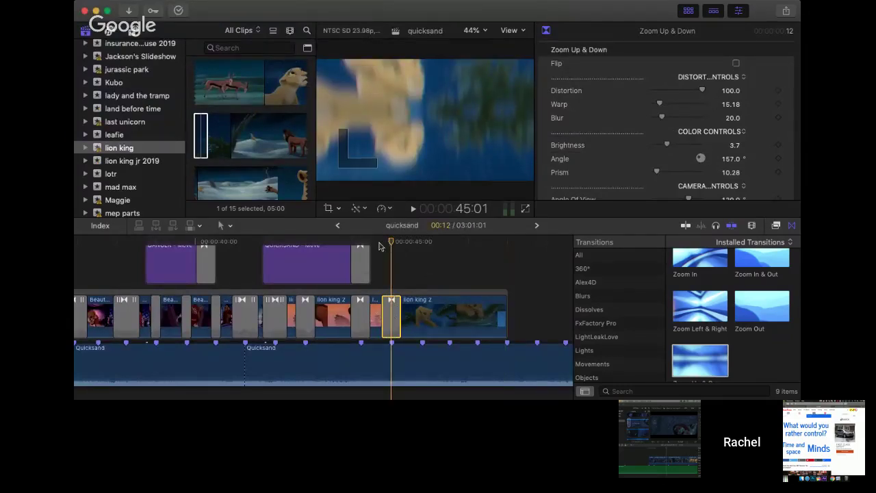
{"action": "key", "text": "space"}
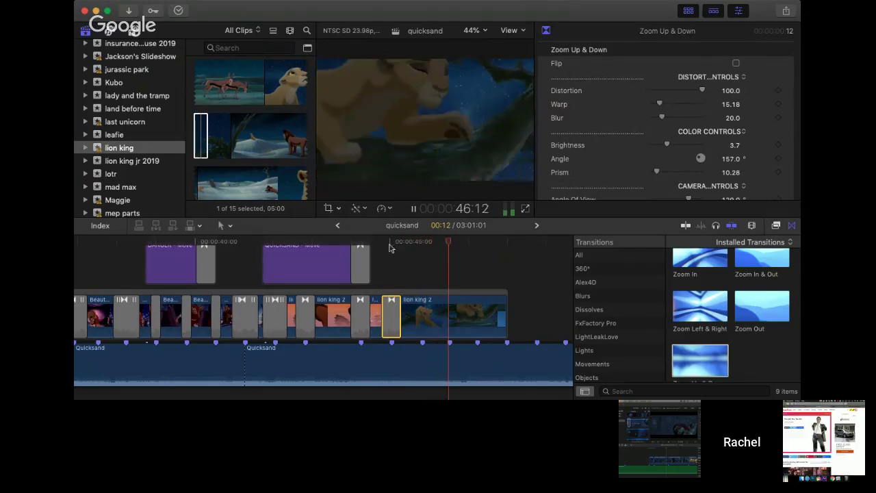
{"action": "left_click", "coordinate": [390, 244]}
- Set the Zoom Up & Down transition's Distortion, Warp and Prism to 0 and its Angle of View to 120°
{"action": "left_click_drag", "start_coordinate": [648, 92], "coordinate": [605, 106]}
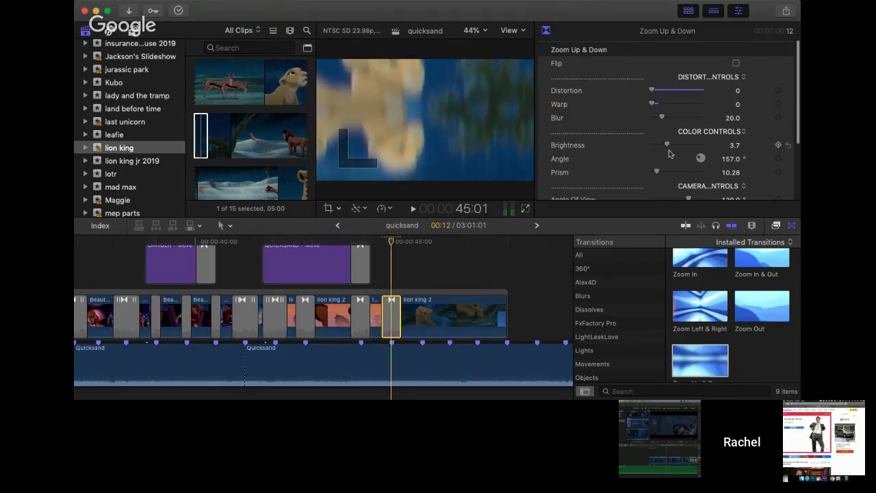
{"action": "scroll", "coordinate": [666, 150], "scroll_direction": "down", "scroll_amount": 3}
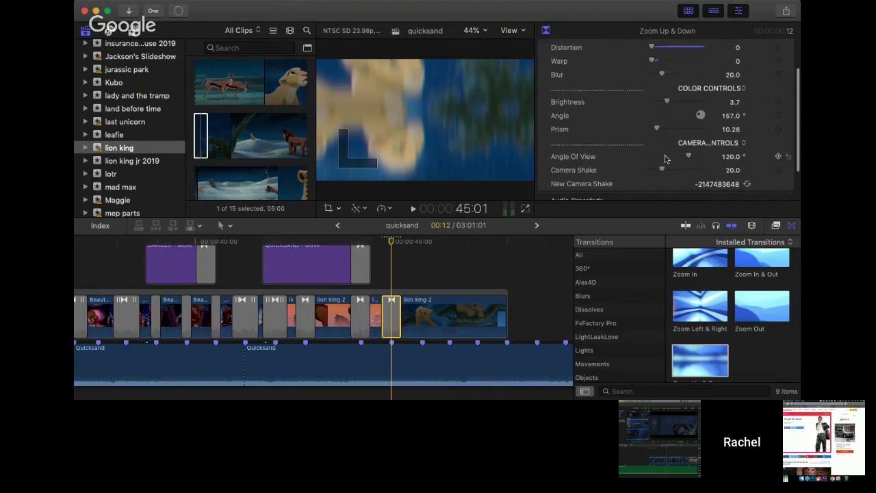
{"action": "left_click_drag", "start_coordinate": [656, 130], "coordinate": [647, 132]}
{"action": "scroll", "coordinate": [658, 140], "scroll_direction": "down", "scroll_amount": 2}
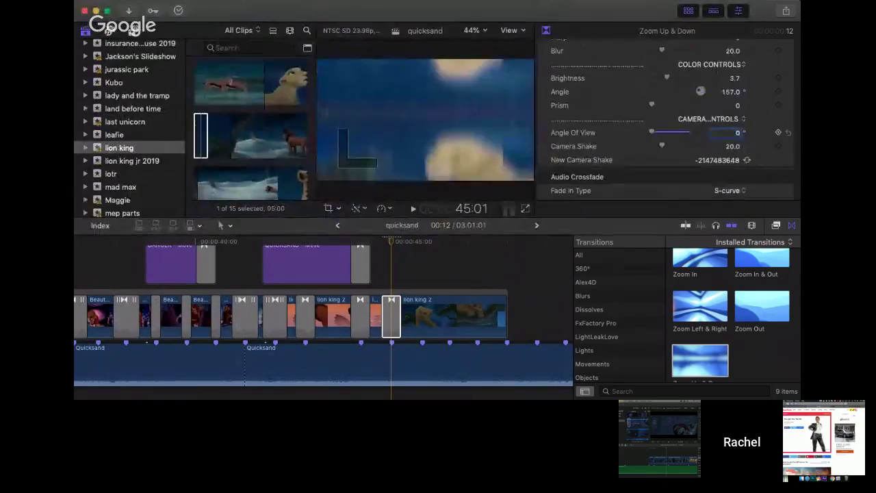
{"action": "type", "text": "120"}
{"action": "key", "text": "Return"}
- Preview the Zoom Up & Down transition from 44:19 and lower its Angle of View to about 101°
{"action": "left_click", "coordinate": [384, 250]}
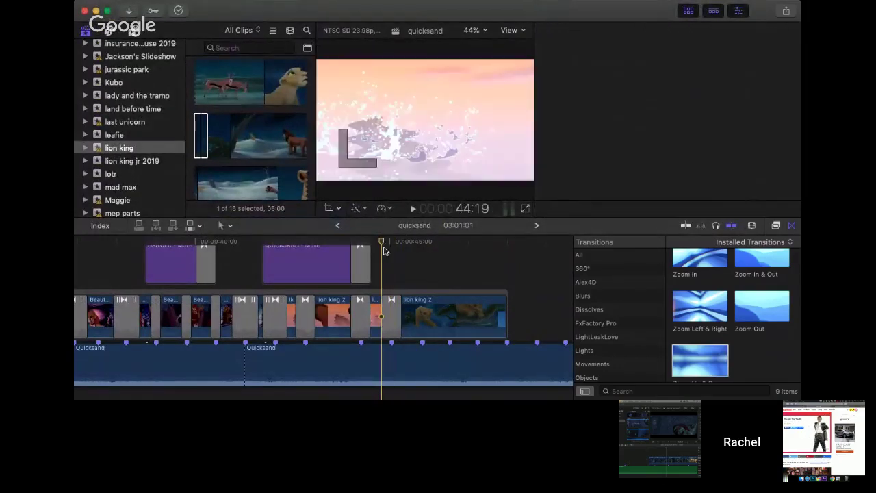
{"action": "left_click", "coordinate": [390, 243]}
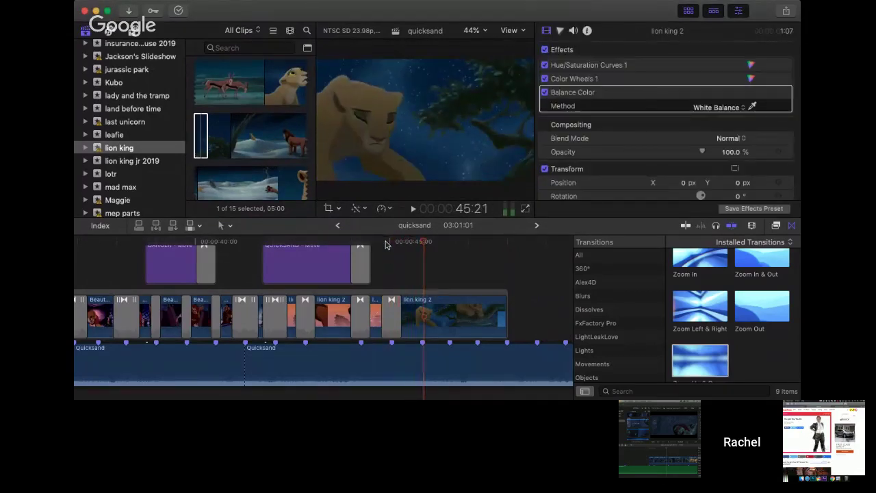
{"action": "scroll", "coordinate": [726, 156], "scroll_direction": "down", "scroll_amount": 5}
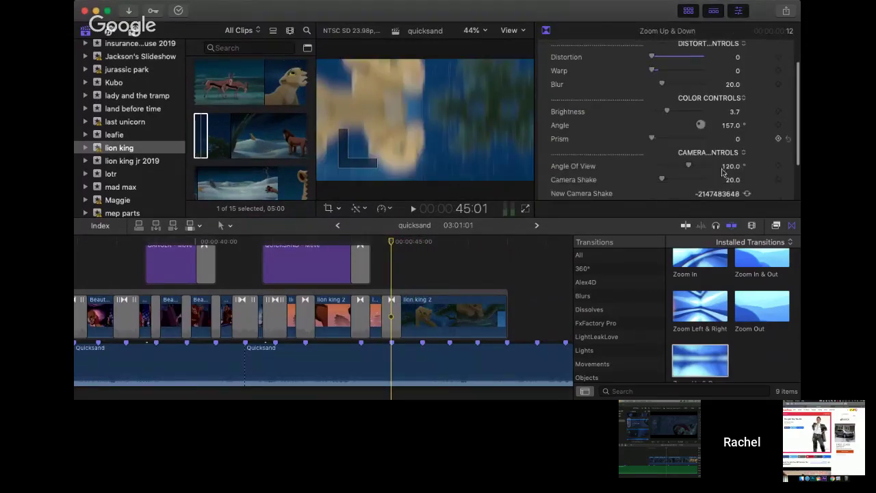
{"action": "mouse_move", "coordinate": [689, 146]}
{"action": "left_mouse_down"}
{"action": "mouse_move", "coordinate": [660, 145]}
{"action": "mouse_move", "coordinate": [697, 148]}
{"action": "mouse_move", "coordinate": [682, 147]}
{"action": "left_mouse_up"}
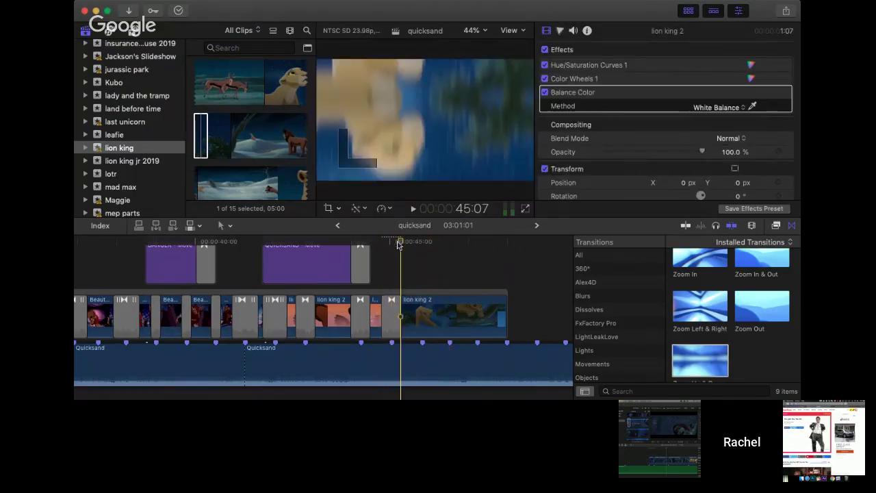
{"action": "left_click", "coordinate": [381, 247]}
{"action": "key", "text": "space"}
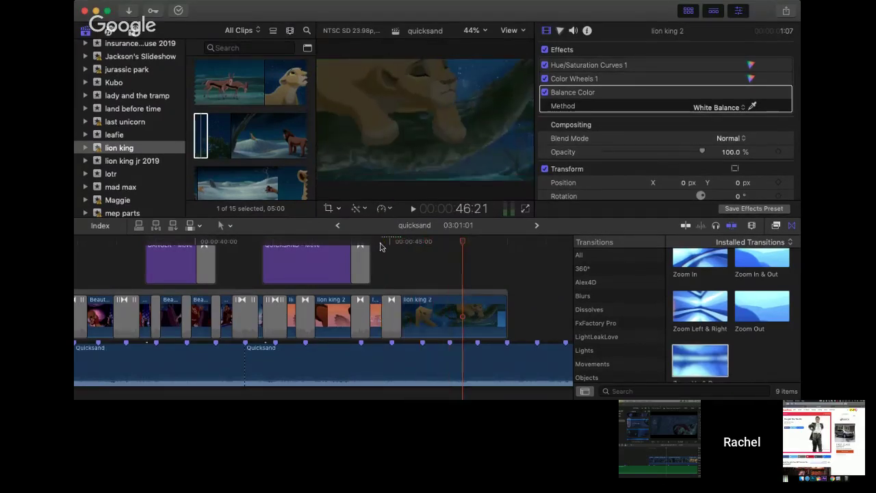
{"action": "key", "text": "space"}
- Enable Flip on the Zoom Up & Down transition before the lioness night clip and play it from its start
{"action": "left_click", "coordinate": [381, 245]}
{"action": "left_click", "coordinate": [390, 311]}
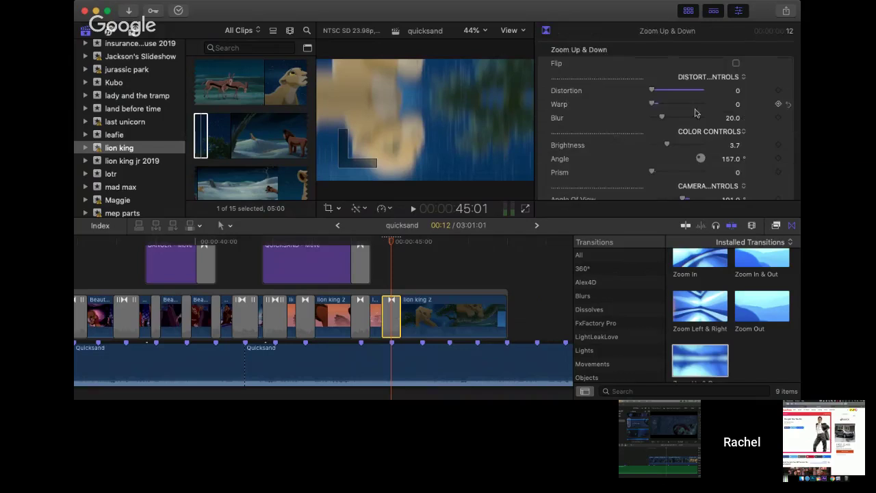
{"action": "left_click", "coordinate": [736, 63]}
{"action": "left_click", "coordinate": [382, 241]}
{"action": "key", "text": "space"}
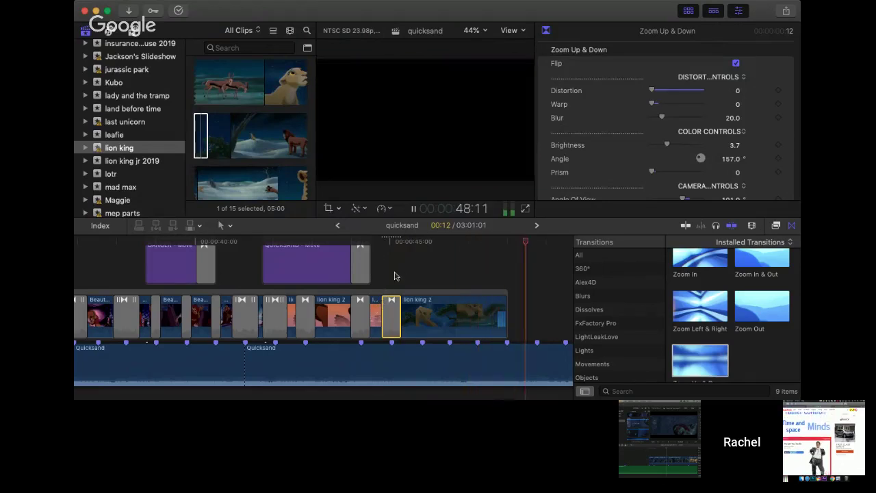
- Copy the Hue/Saturation Curves, Color Wheels and Balance Color effects from a Beauty and the Beast clip onto the lioness night clip
{"action": "left_click", "coordinate": [466, 316]}
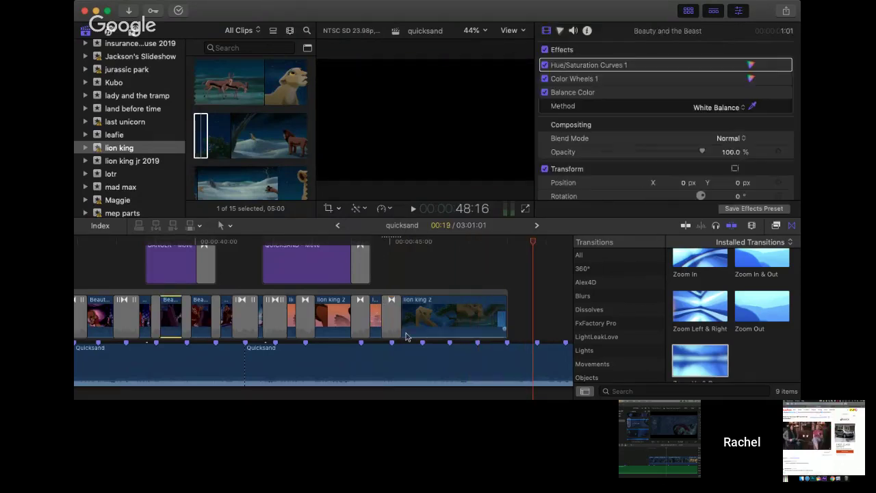
{"action": "left_click", "coordinate": [447, 240]}
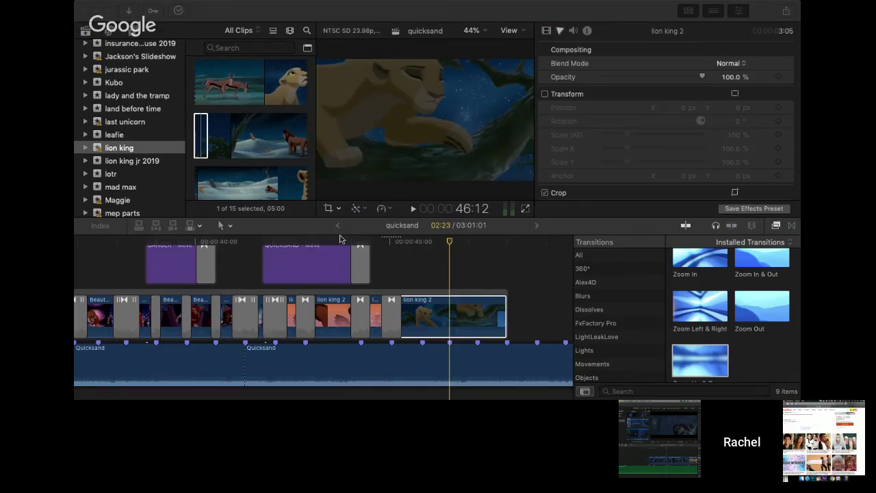
{"action": "left_click", "coordinate": [435, 264]}
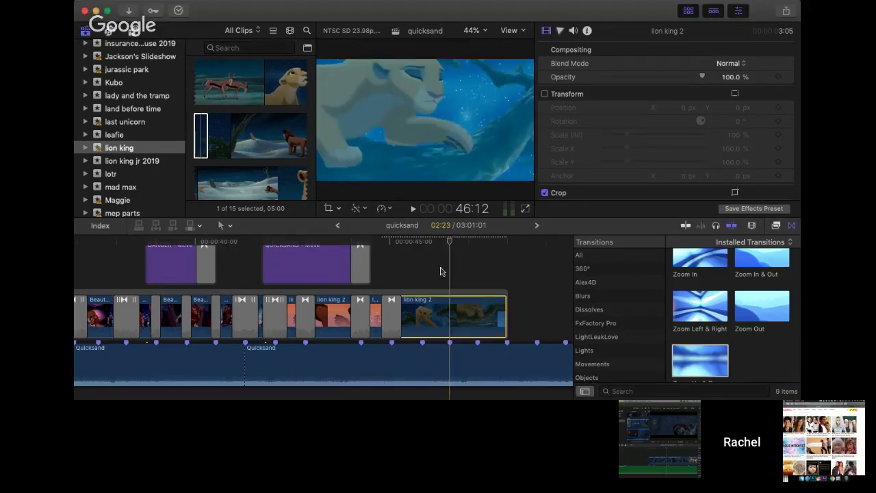
- Set the lioness night clip's white balance by sampling her muzzle at 45:07, and play the corrected clip
{"action": "left_click", "coordinate": [401, 243]}
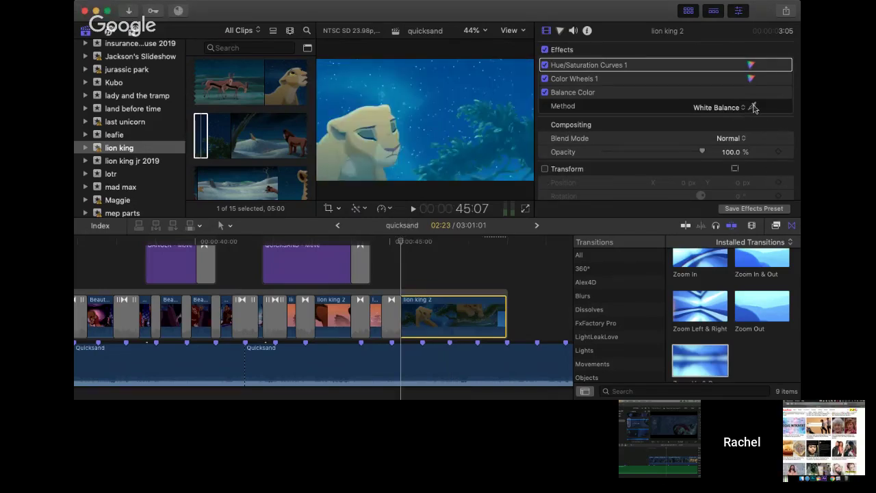
{"action": "left_click", "coordinate": [710, 92]}
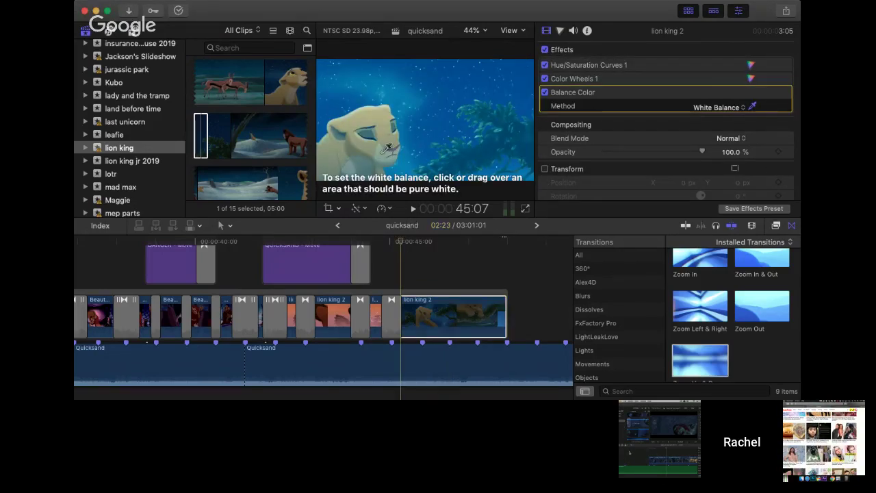
{"action": "left_click", "coordinate": [387, 148]}
{"action": "left_click", "coordinate": [391, 242]}
{"action": "left_click", "coordinate": [381, 242]}
{"action": "key", "text": "space"}
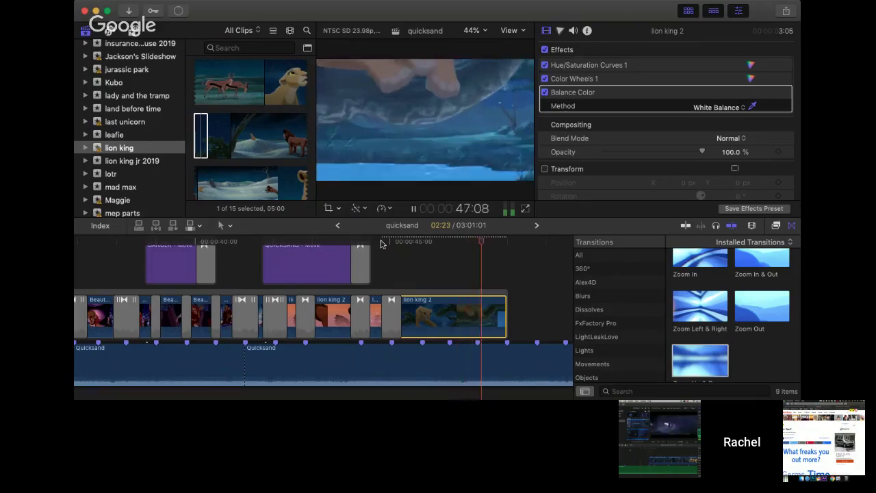
{"action": "key", "text": "space"}
- Copy the SINKING title with its transition, paste it at 44:19 above the lioness night clip, and play it
{"action": "scroll", "coordinate": [348, 257], "scroll_direction": "up", "scroll_amount": 2}
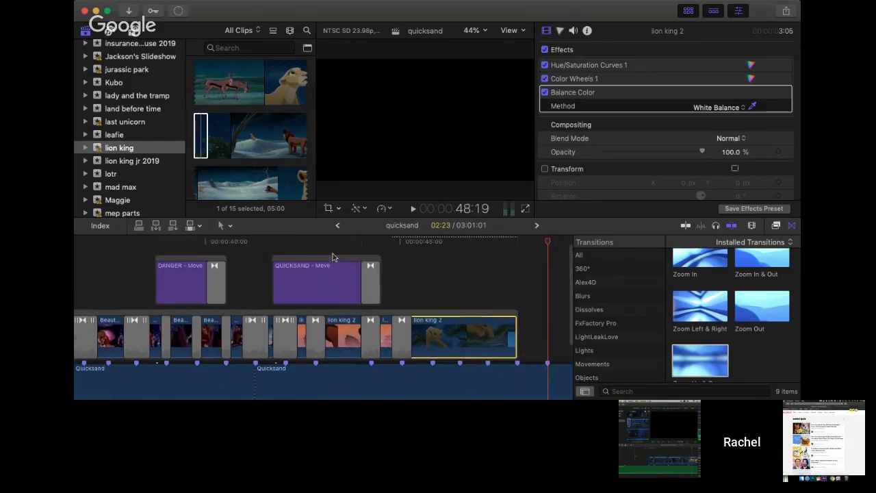
{"action": "left_click", "coordinate": [327, 260]}
{"action": "scroll", "coordinate": [184, 275], "scroll_direction": "left", "scroll_amount": 5}
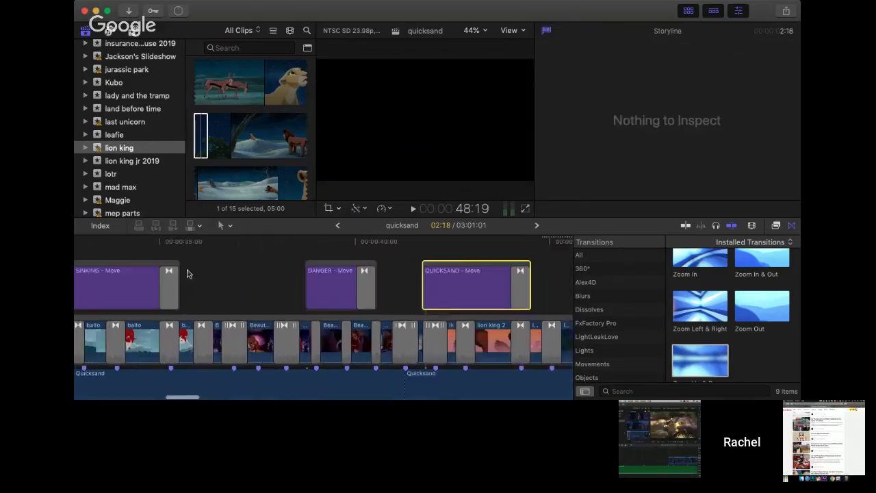
{"action": "left_click", "coordinate": [187, 273]}
{"action": "scroll", "coordinate": [274, 267], "scroll_direction": "right", "scroll_amount": 5}
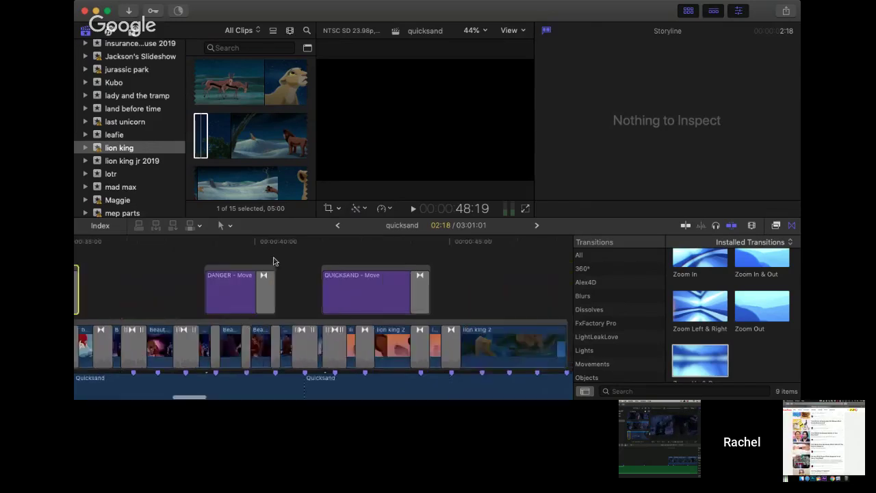
{"action": "left_click", "coordinate": [398, 248]}
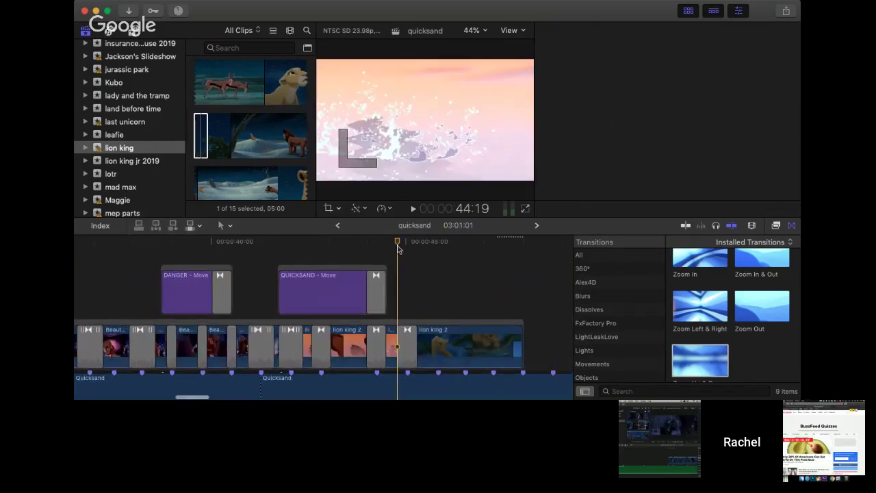
{"action": "key", "text": "space"}
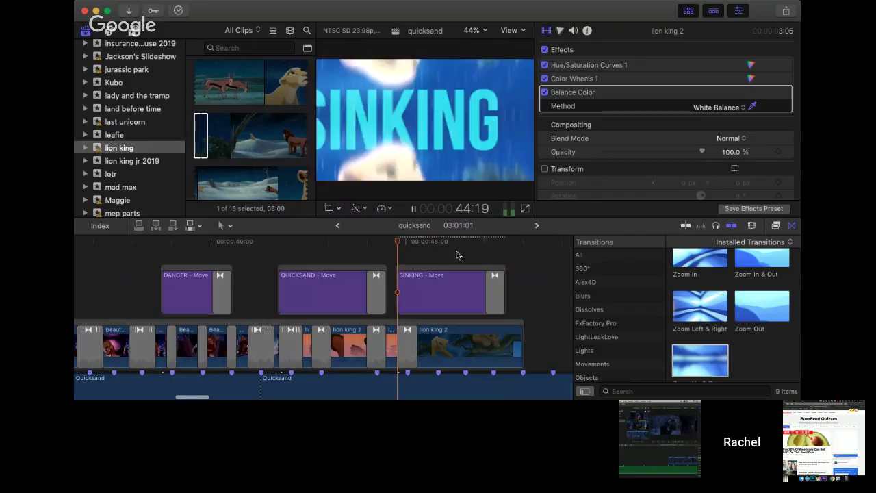
- Set the Build In animation of the pasted SINKING title to Lift
{"action": "left_click", "coordinate": [452, 290]}
{"action": "key", "text": "space"}
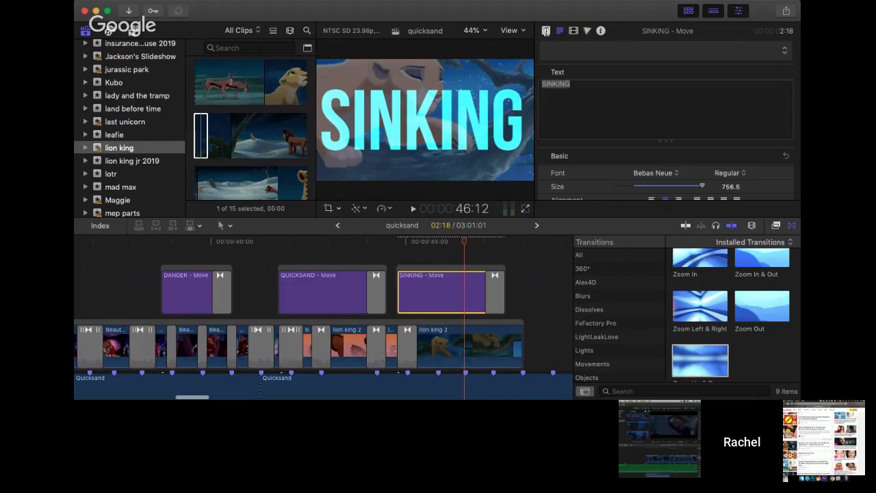
{"action": "left_click", "coordinate": [546, 31]}
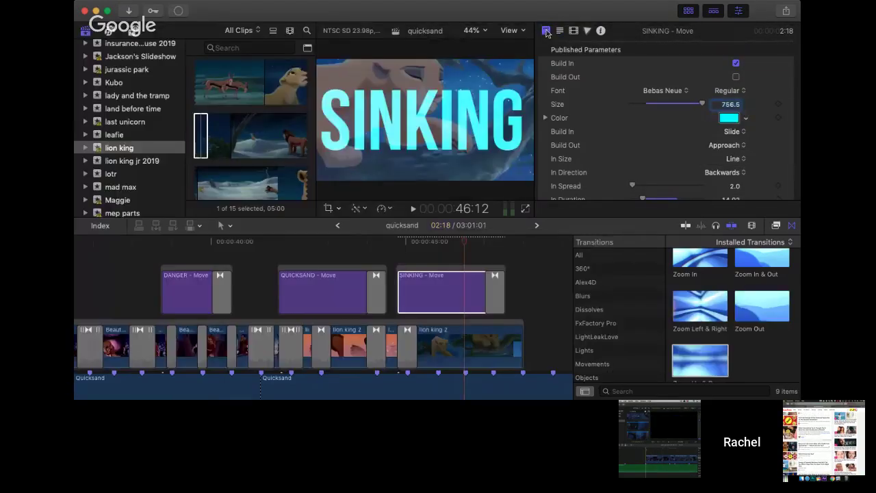
{"action": "scroll", "coordinate": [691, 130], "scroll_direction": "down", "scroll_amount": 2}
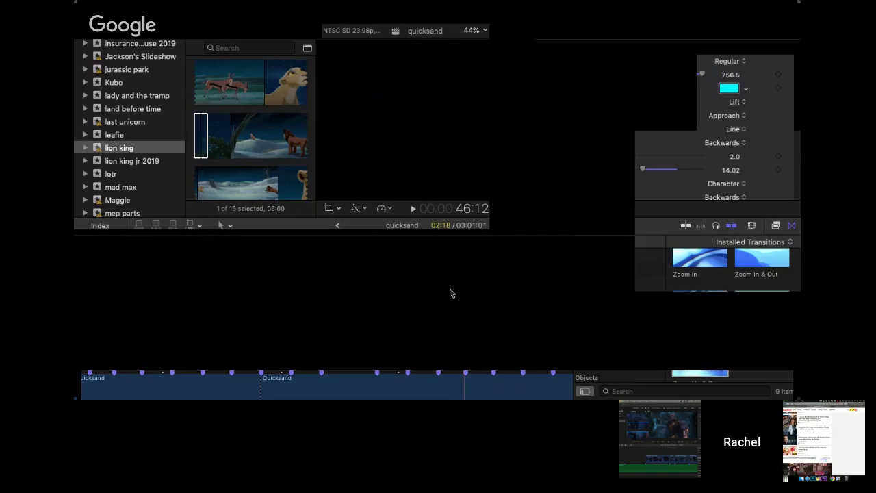
- Change the pasted title's text to MORNIN
{"action": "left_click", "coordinate": [559, 30]}
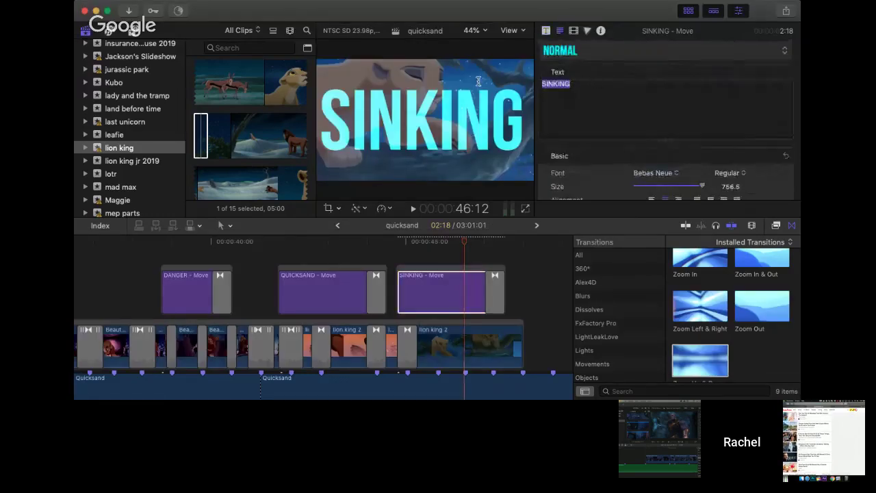
{"action": "type", "text": "MORNI"}
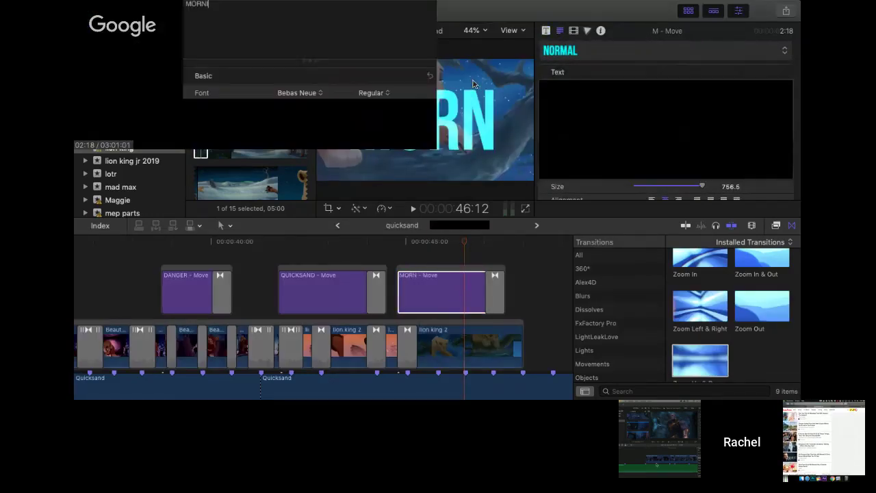
{"action": "type", "text": "N"}
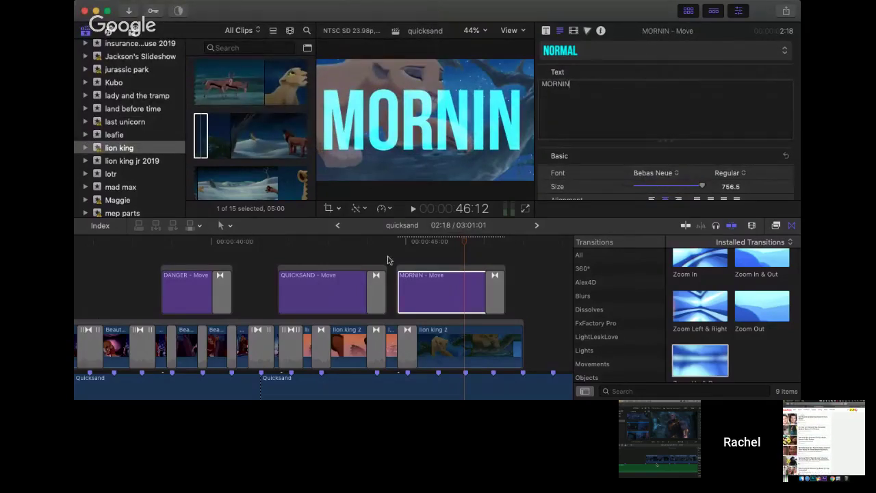
- Try MORNING as the last title's text, and change the SINKING title above the balto clips to SINKIN
{"action": "type", "text": "'G"}
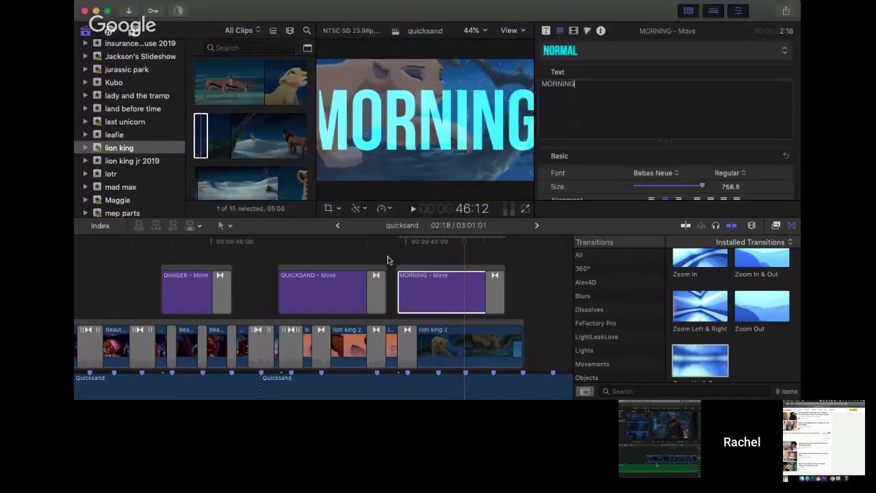
{"action": "scroll", "coordinate": [271, 261], "scroll_direction": "left", "scroll_amount": 5}
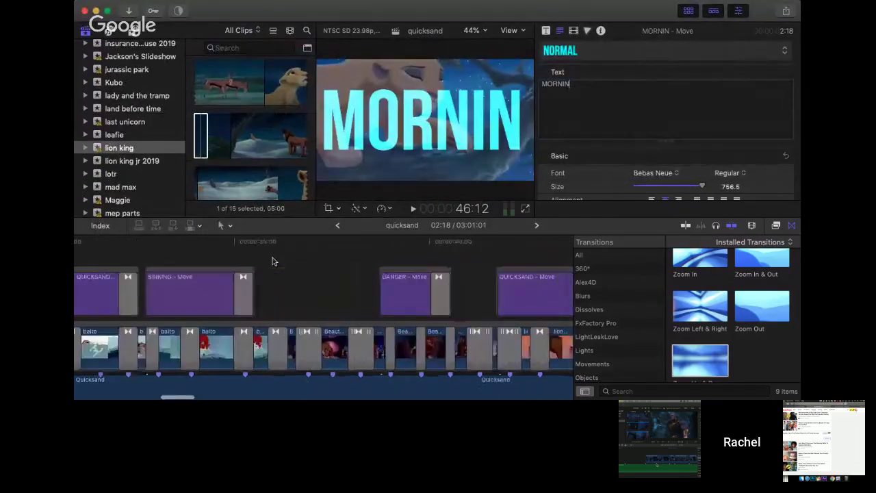
{"action": "left_click", "coordinate": [200, 290]}
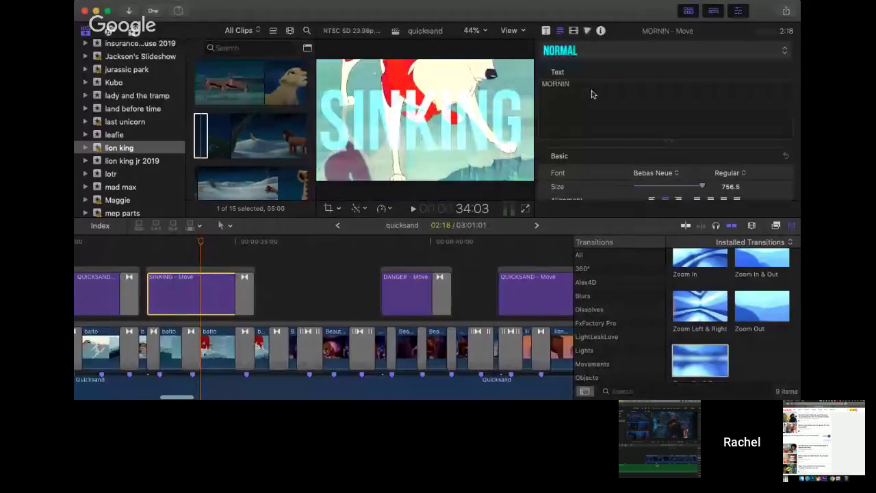
{"action": "left_click", "coordinate": [583, 85]}
{"action": "key", "text": "BackSpace"}
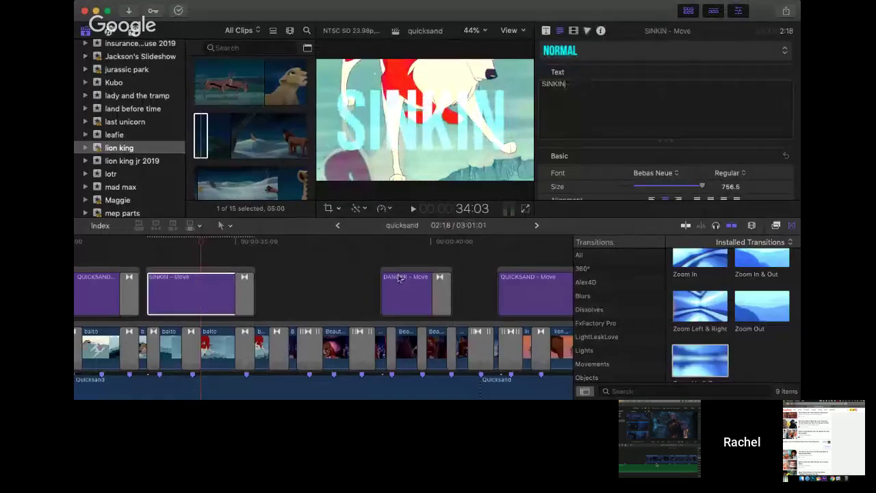
- Play the sequence from the SINKIN title at 34:03 through the DANGER and QUICKSAND titles to review the edit
{"action": "key", "text": "space"}
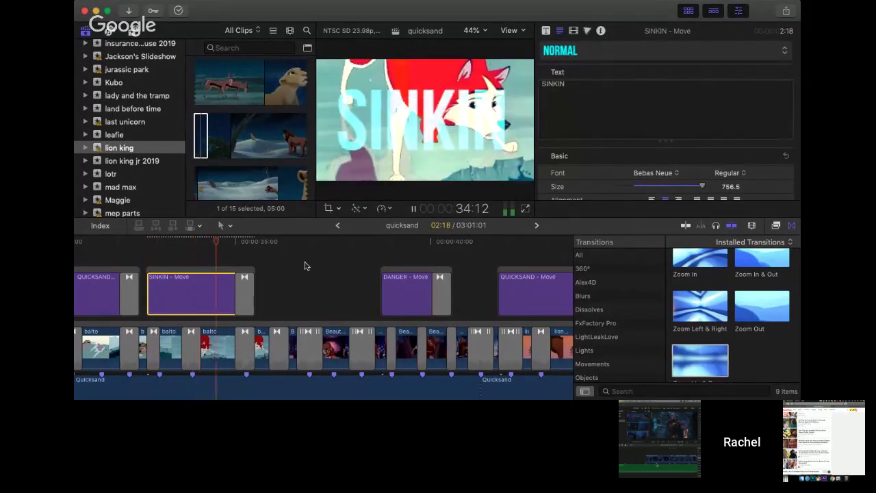
{"action": "scroll", "coordinate": [435, 280], "scroll_direction": "right", "scroll_amount": 5}
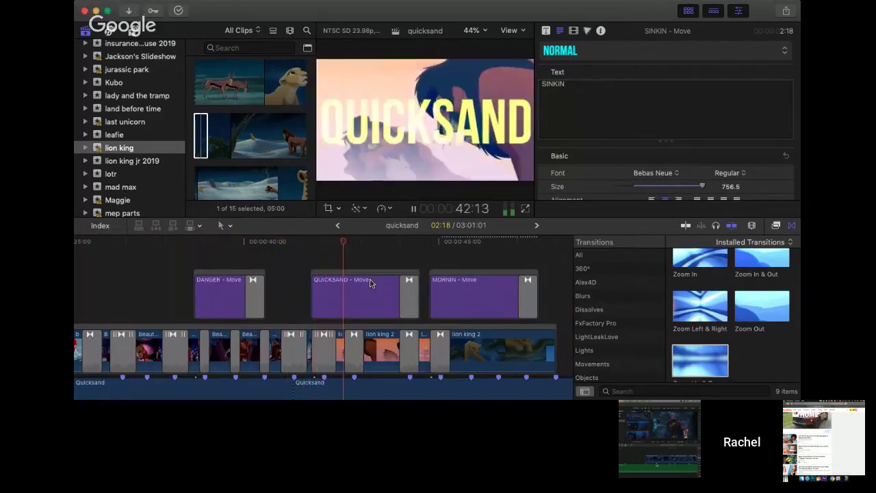
{"action": "scroll", "coordinate": [369, 283], "scroll_direction": "right", "scroll_amount": 2}
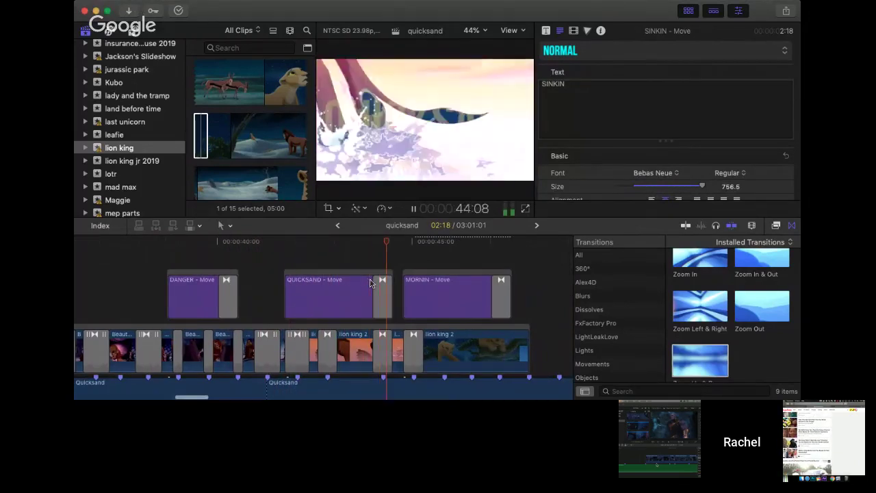
- Reset the MORNIN title's Position to clear its keyframes and play the title back
{"action": "scroll", "coordinate": [369, 283], "scroll_direction": "right", "scroll_amount": 2}
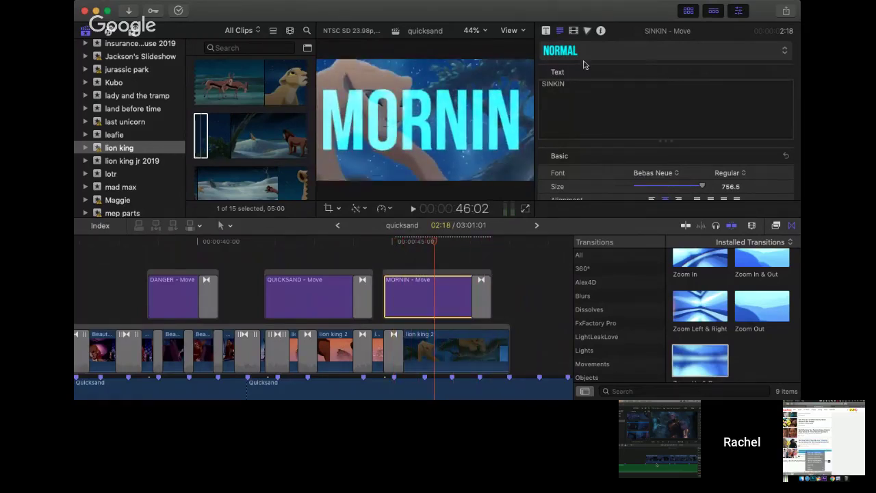
{"action": "left_click", "coordinate": [573, 30]}
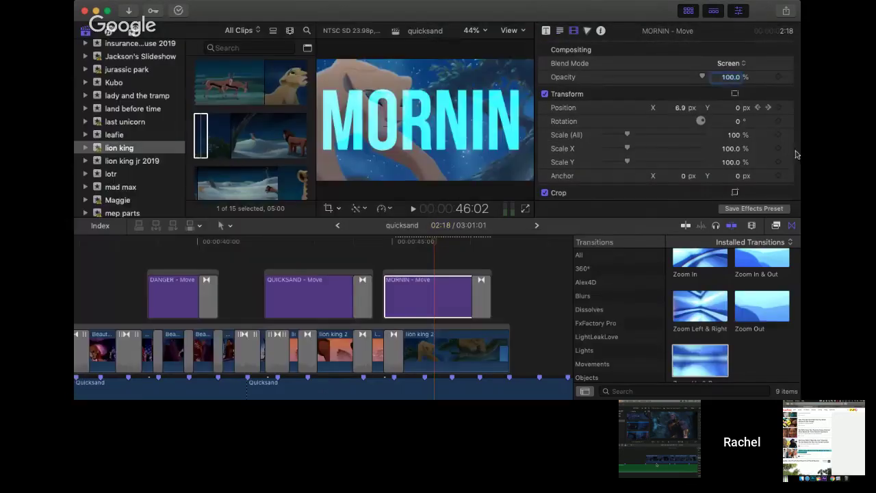
{"action": "scroll", "coordinate": [774, 157], "scroll_direction": "down", "scroll_amount": 1}
{"action": "left_click", "coordinate": [786, 81]}
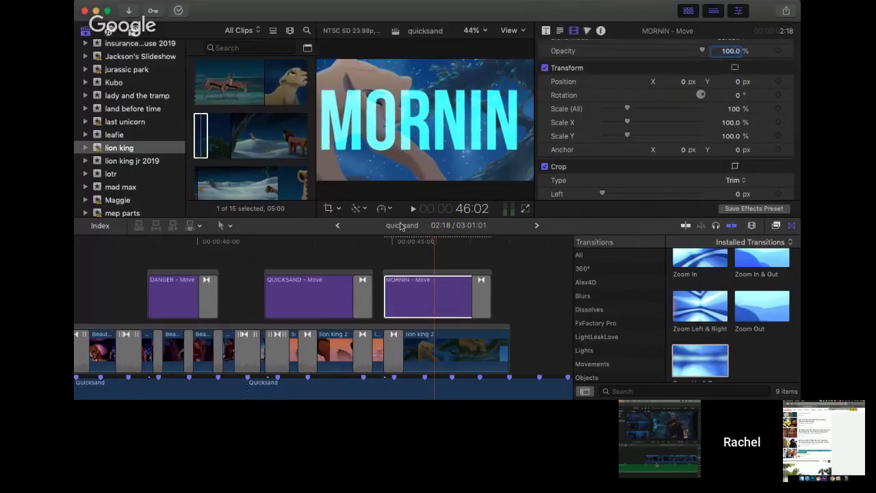
{"action": "left_click", "coordinate": [394, 243]}
{"action": "left_click", "coordinate": [384, 245]}
{"action": "key", "text": "space"}
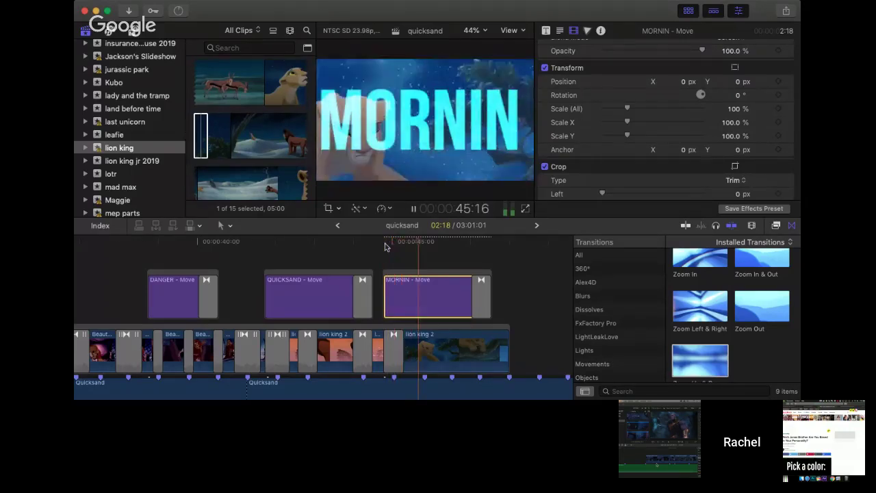
{"action": "key", "text": "space"}
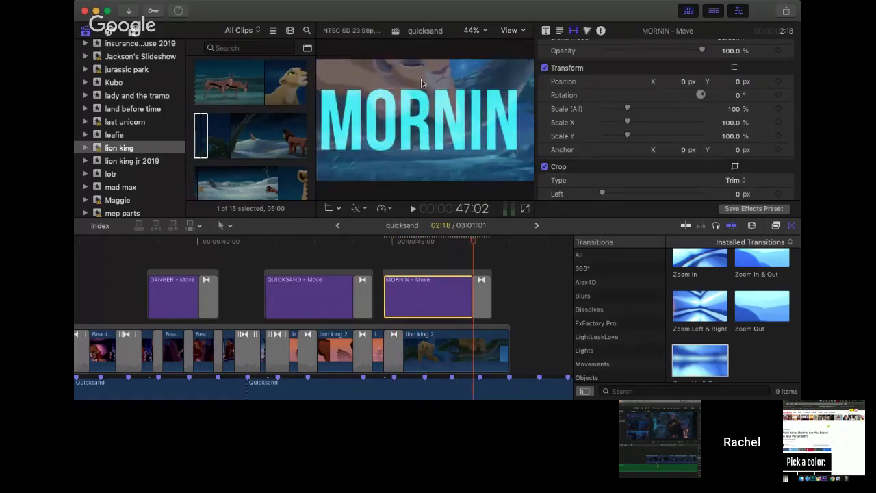
- Reposition the MORNIN text in the frame to X 15 px, Y -265 px and play it back
{"action": "left_click", "coordinate": [416, 130]}
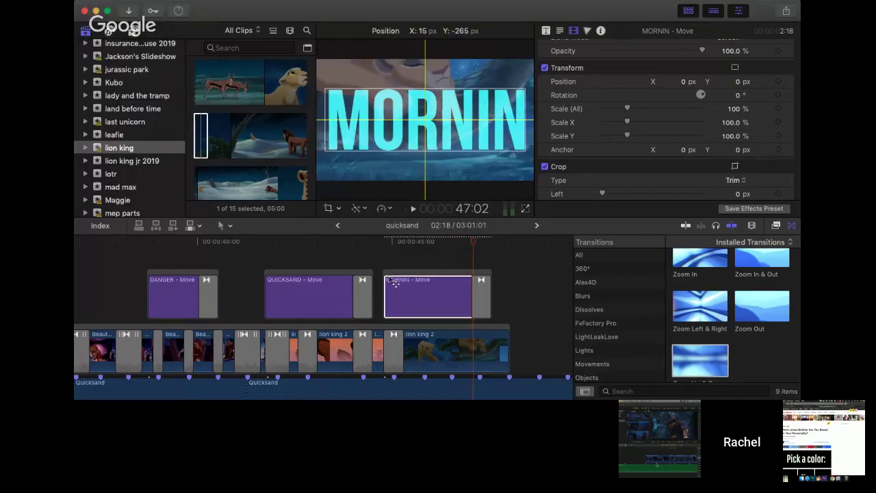
{"action": "left_click", "coordinate": [384, 244]}
{"action": "key", "text": "space"}
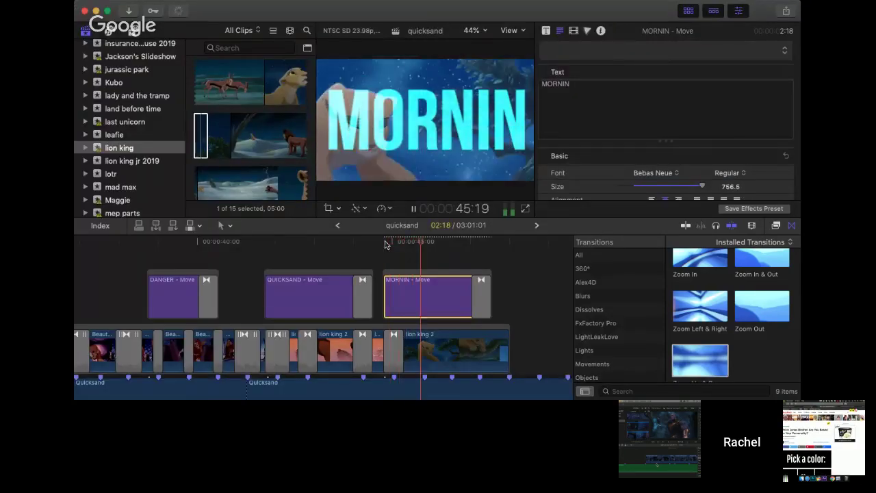
{"action": "key", "text": "space"}
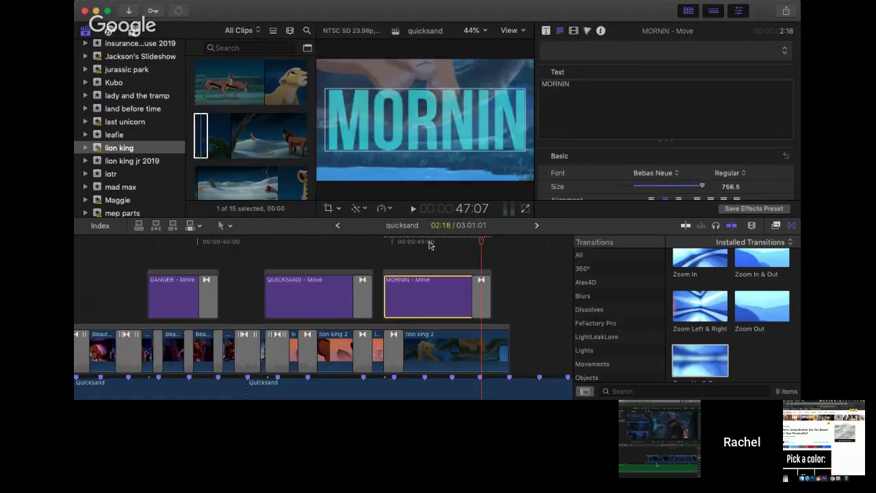
- Change the MORNIN title's face color to light purple
{"action": "left_click", "coordinate": [425, 290]}
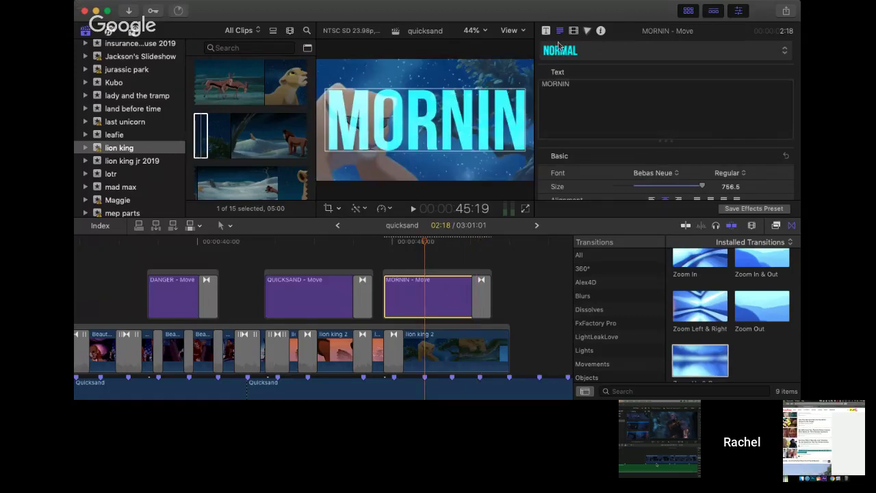
{"action": "scroll", "coordinate": [757, 187], "scroll_direction": "down", "scroll_amount": 10}
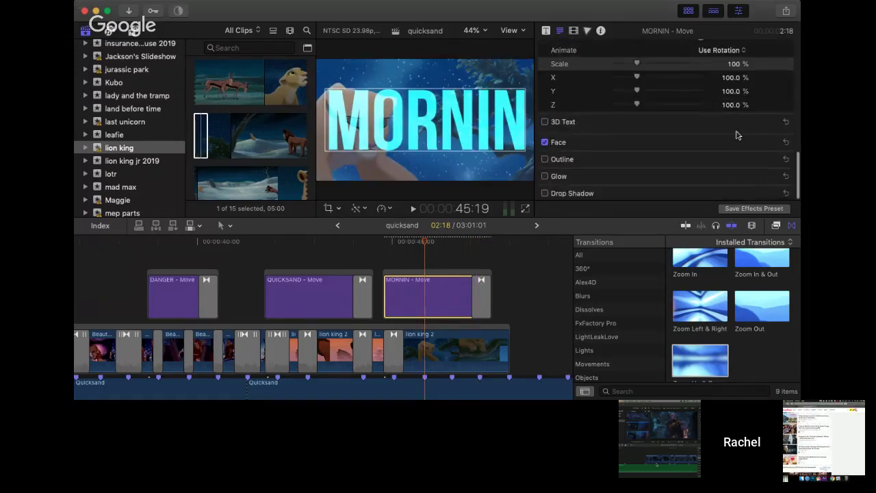
{"action": "scroll", "coordinate": [672, 121], "scroll_direction": "down", "scroll_amount": 2}
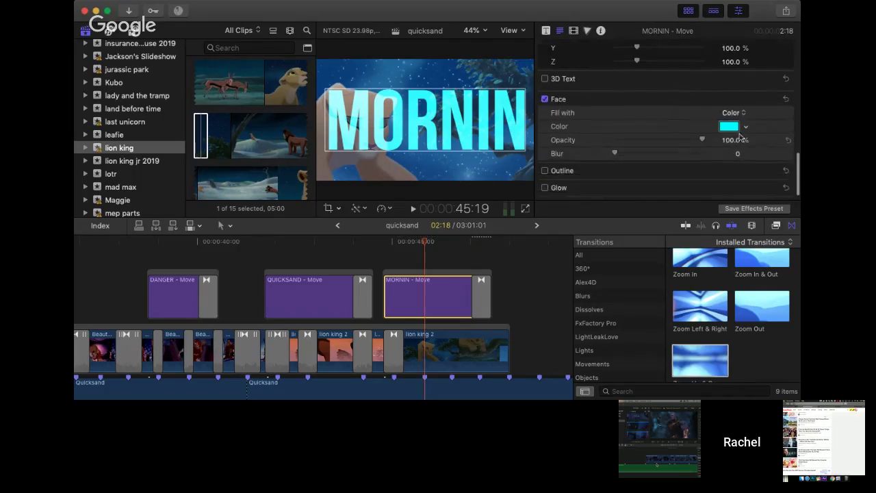
{"action": "left_click", "coordinate": [746, 130]}
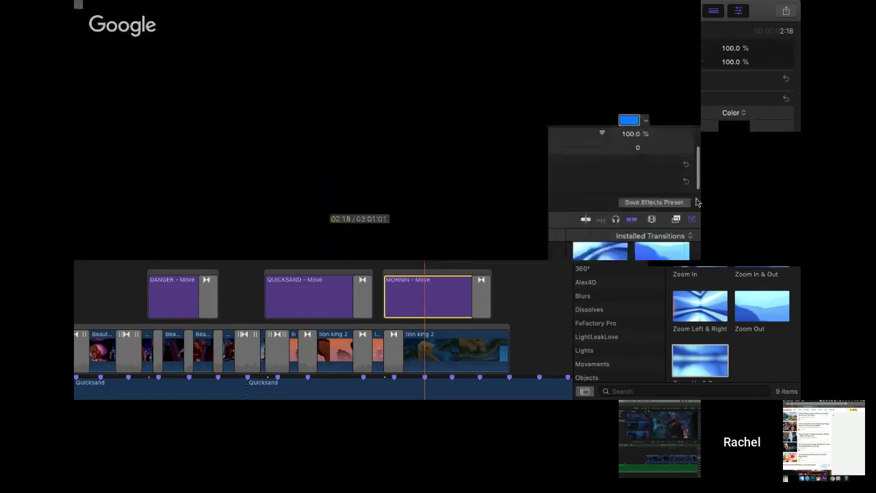
{"action": "left_click", "coordinate": [748, 256]}
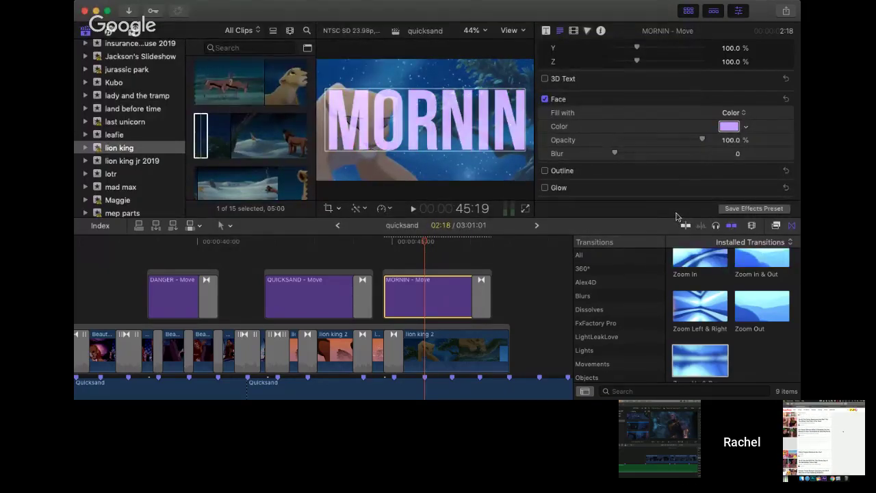
- Play the sequence from the QUICKSAND title onward to review the recolored MORNIN title
{"action": "left_click", "coordinate": [278, 242]}
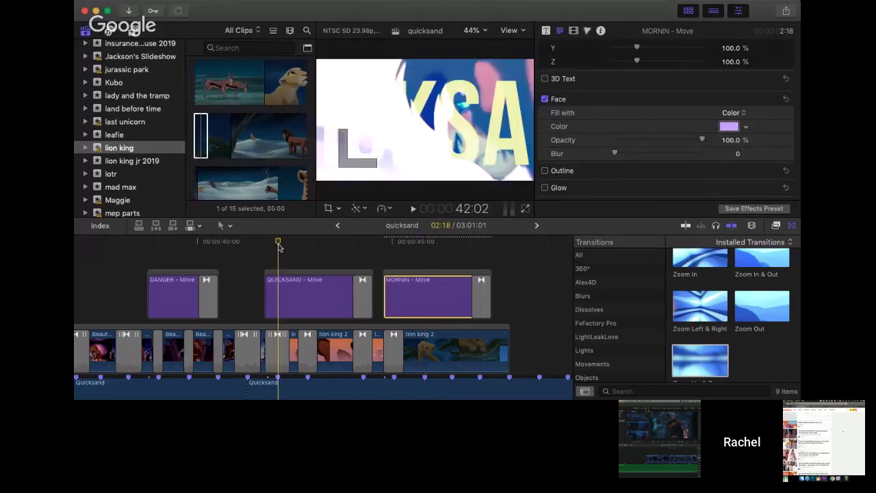
{"action": "key", "text": "space"}
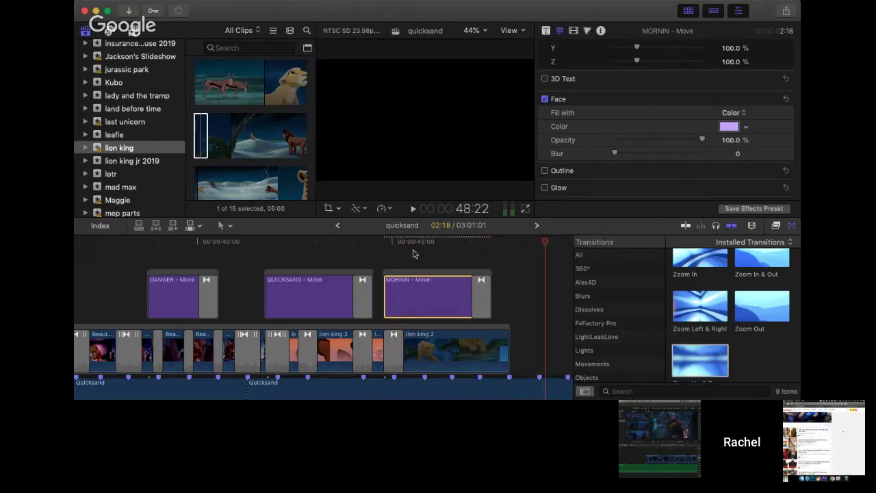
{"action": "left_click", "coordinate": [422, 247]}
{"action": "key", "text": "space"}
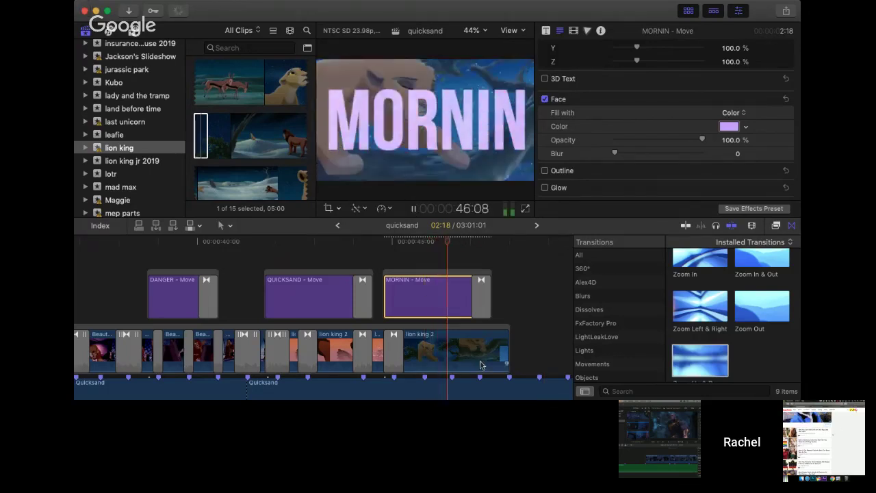
- Split the last lion king 2 clip at 45:19 and 47:05 and add cross dissolves at both ends of the middle piece
{"action": "left_click", "coordinate": [423, 247]}
{"action": "left_click", "coordinate": [431, 353]}
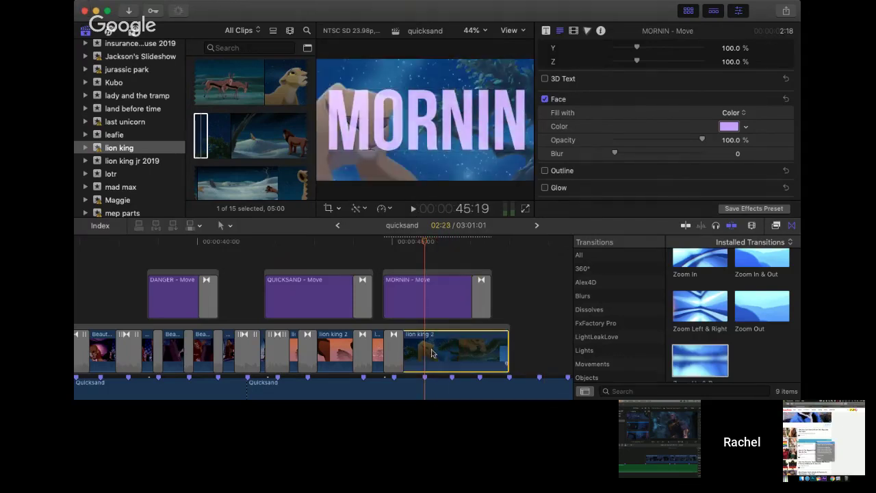
{"action": "key", "text": "cmd+b"}
{"action": "left_click", "coordinate": [477, 349]}
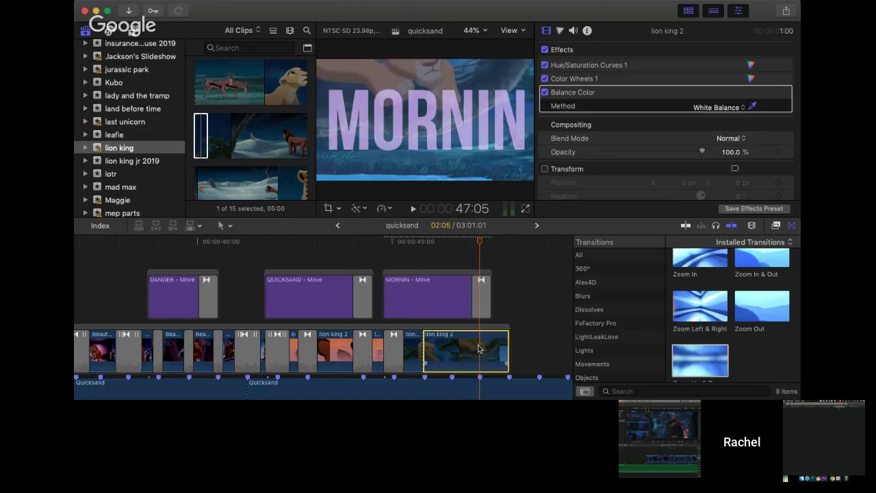
{"action": "key", "text": "cmd+b"}
{"action": "key", "text": "cmd+t"}
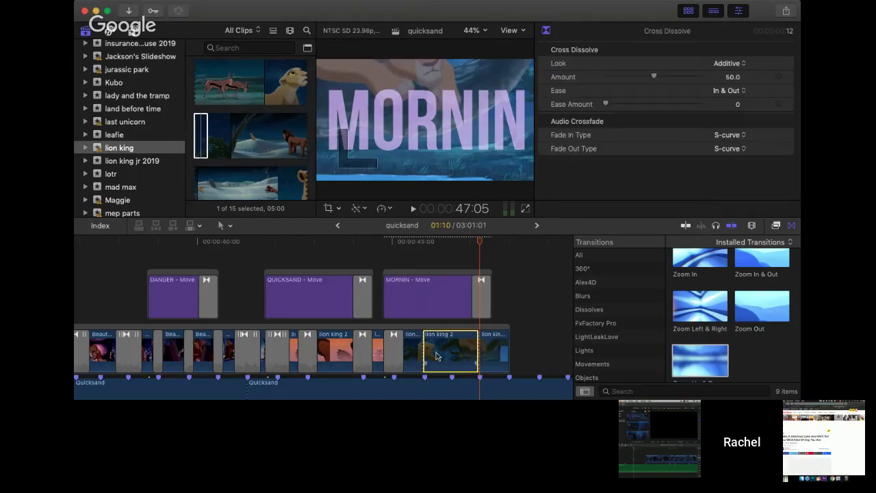
- Play back and scrub through the MORNIN section to review the cross dissolves between the split lion king 2 clips
{"action": "left_click", "coordinate": [411, 243]}
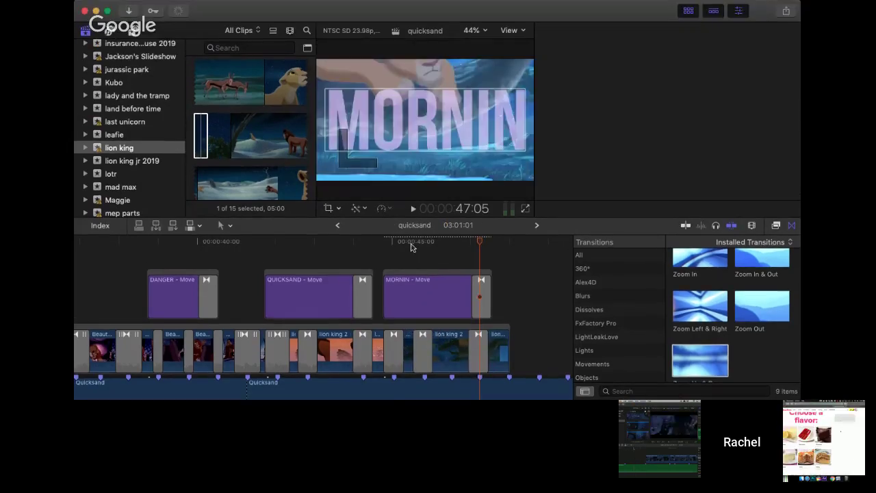
{"action": "key", "text": "space"}
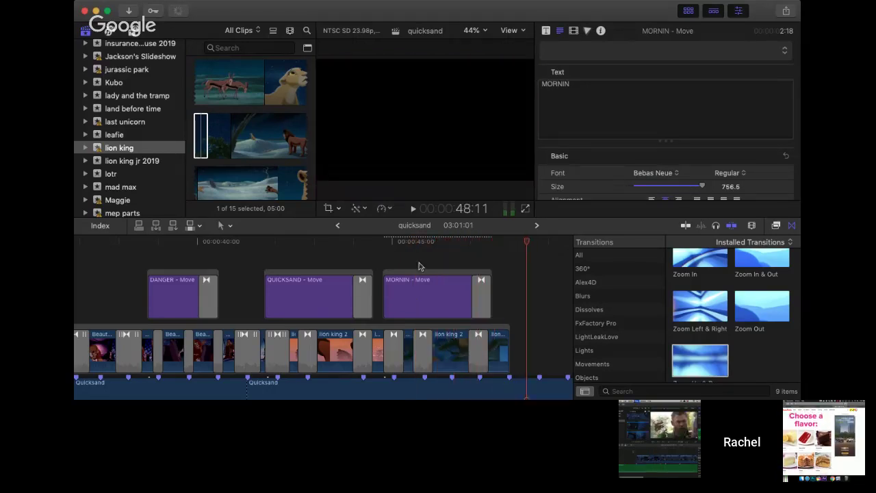
{"action": "scroll", "coordinate": [419, 266], "scroll_direction": "right", "scroll_amount": 5}
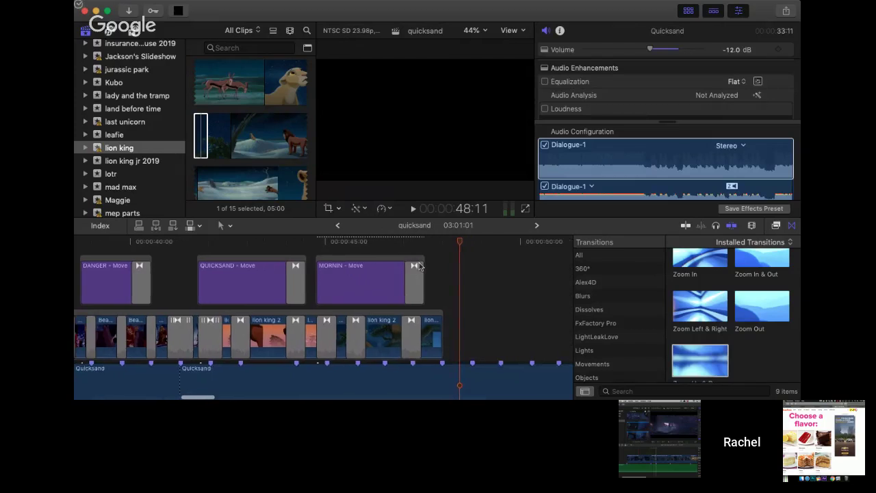
{"action": "scroll", "coordinate": [420, 267], "scroll_direction": "left", "scroll_amount": 2}
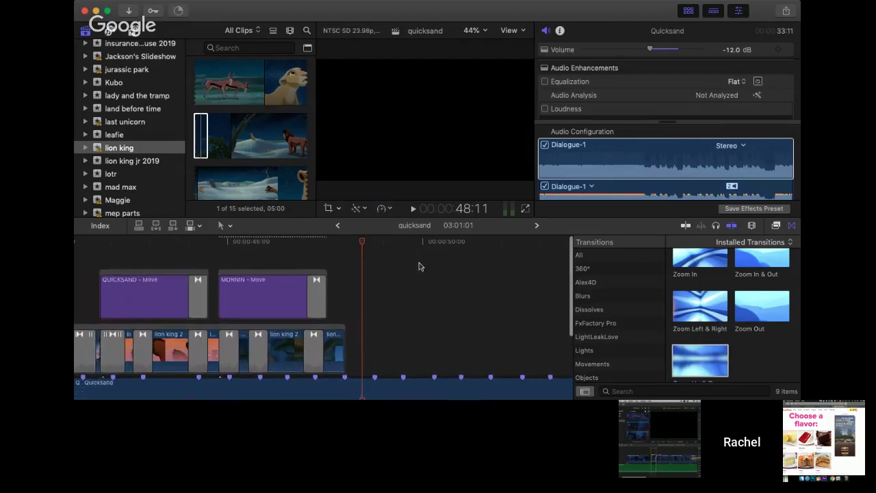
{"action": "scroll", "coordinate": [420, 266], "scroll_direction": "left", "scroll_amount": 3}
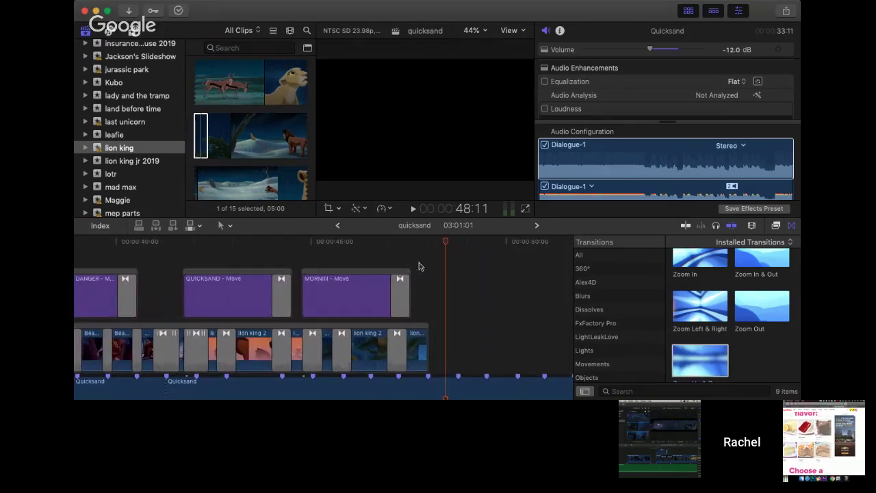
{"action": "left_click", "coordinate": [378, 243]}
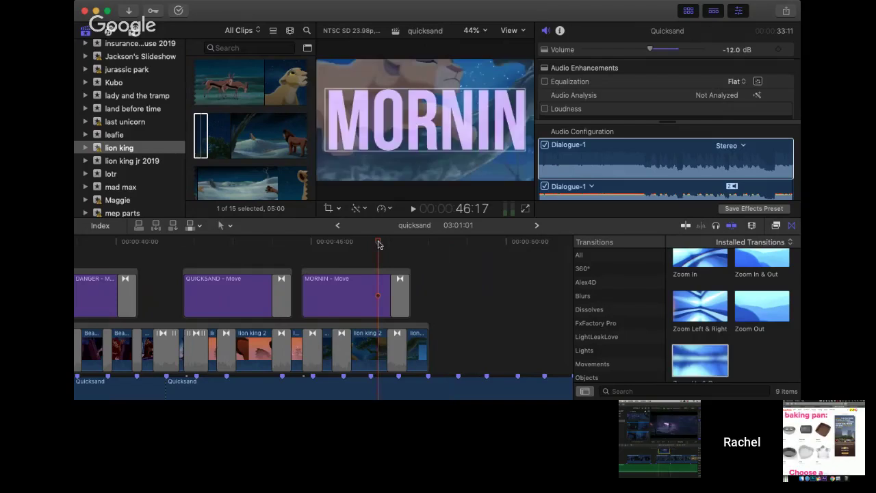
{"action": "left_click_drag", "start_coordinate": [349, 245], "coordinate": [333, 266]}
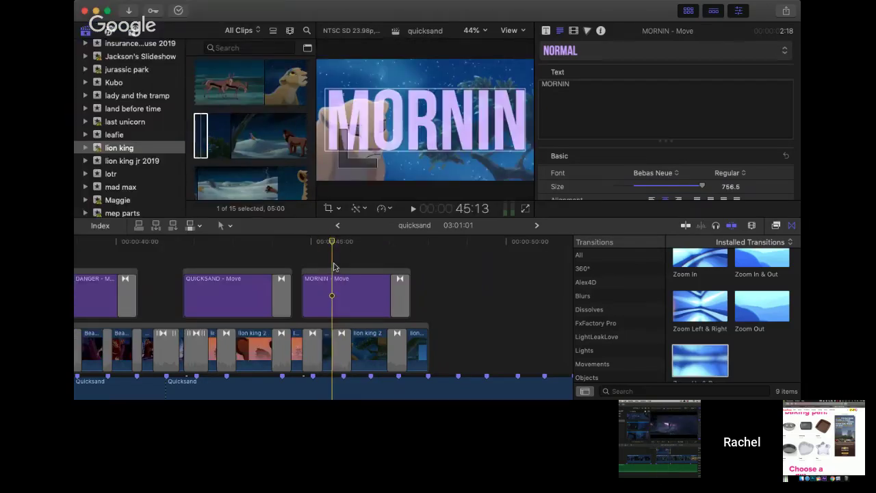
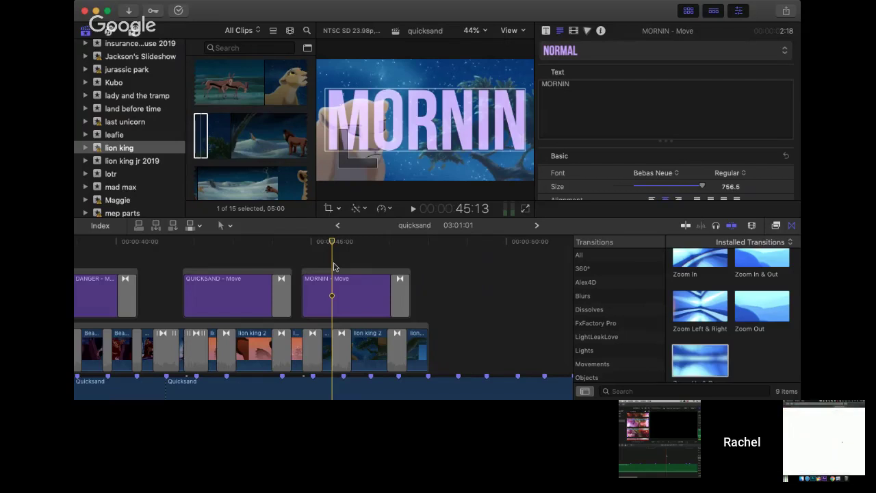
{"action": "left_click", "coordinate": [301, 250]}
{"action": "key", "text": "space"}
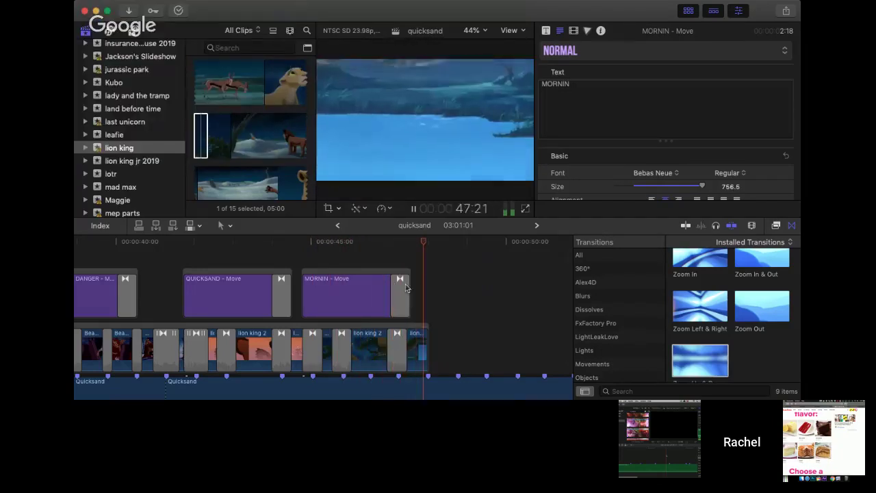
{"action": "scroll", "coordinate": [342, 266], "scroll_direction": "right", "scroll_amount": 1}
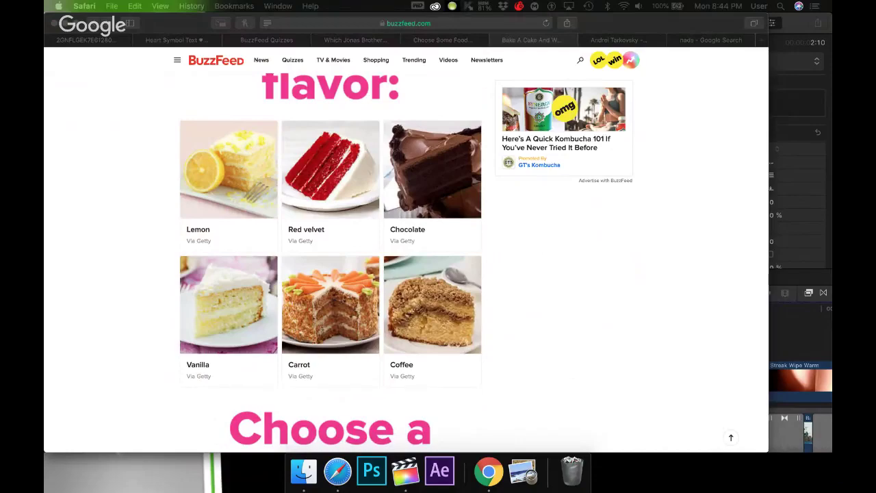
- Switch to Safari's BuzzFeed cake quiz and choose lemon flavor, a baking pan, strawberry filling, chocolate frosting and strawberries as decoration
{"action": "left_click", "coordinate": [187, 194]}
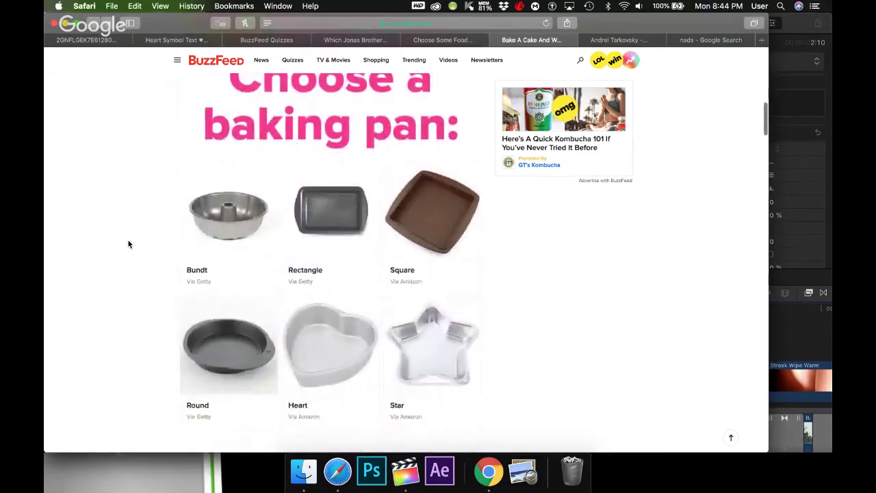
{"action": "left_click", "coordinate": [297, 272]}
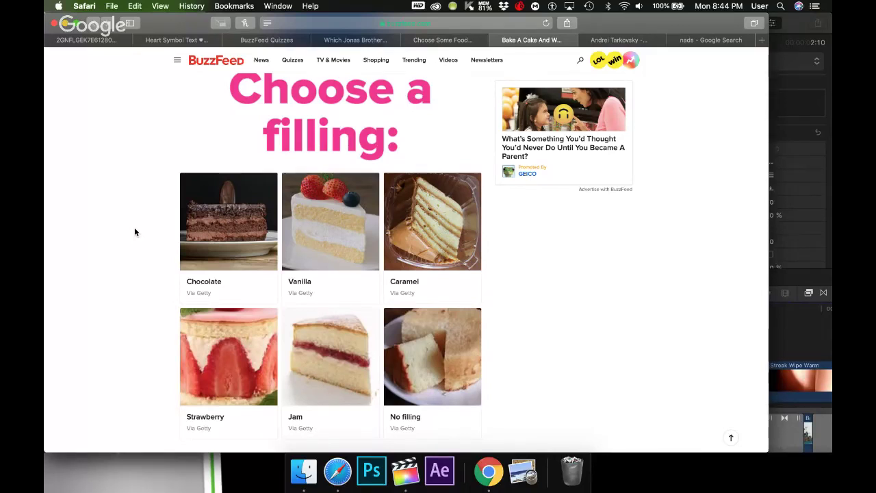
{"action": "left_click", "coordinate": [203, 332]}
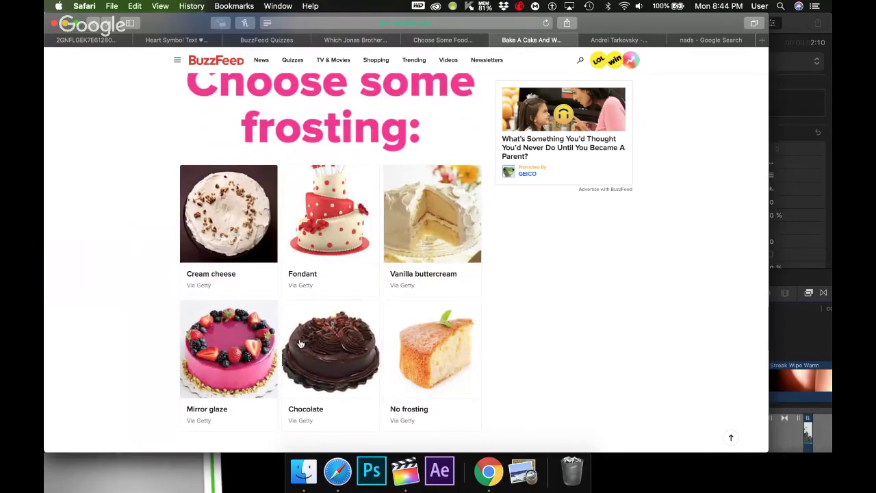
{"action": "left_click", "coordinate": [329, 353]}
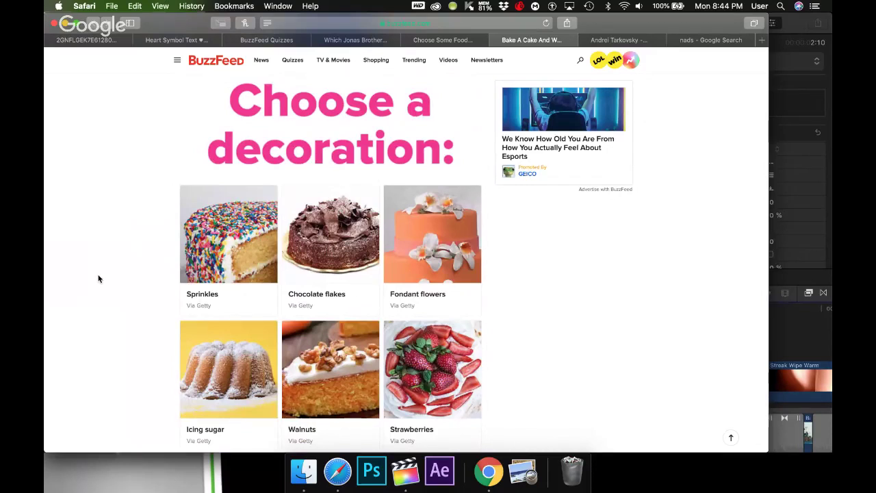
{"action": "scroll", "coordinate": [98, 278], "scroll_direction": "down", "scroll_amount": 2}
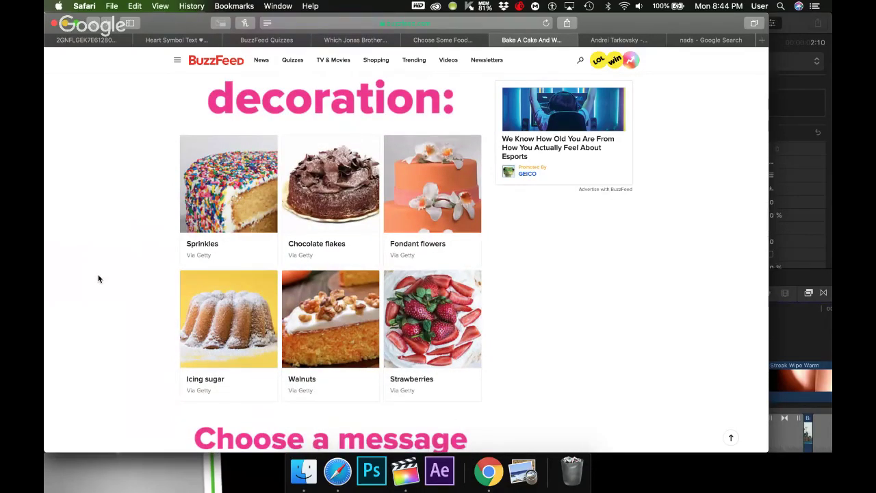
{"action": "left_click", "coordinate": [408, 310]}
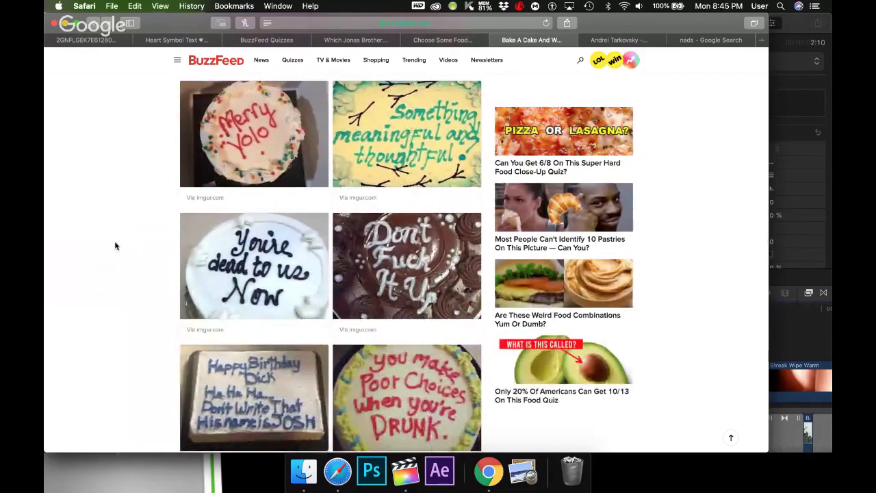
- Choose the birthday cake with blue lettering and the wrong name as the quiz's cake message
{"action": "left_click", "coordinate": [205, 390]}
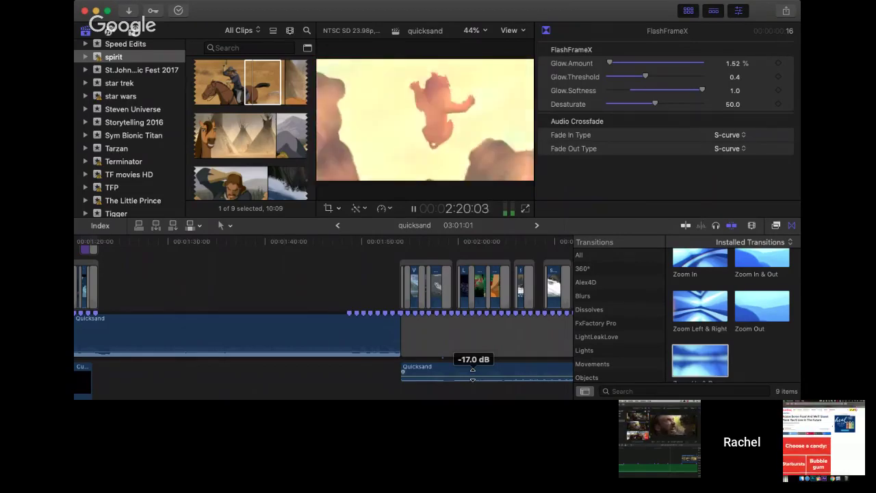
- Delete the clips and transitions from about 2:18:20 to the end of the clip group beneath the [Oscillate] Rotate Z title
{"action": "scroll", "coordinate": [431, 297], "scroll_direction": "right", "scroll_amount": 10}
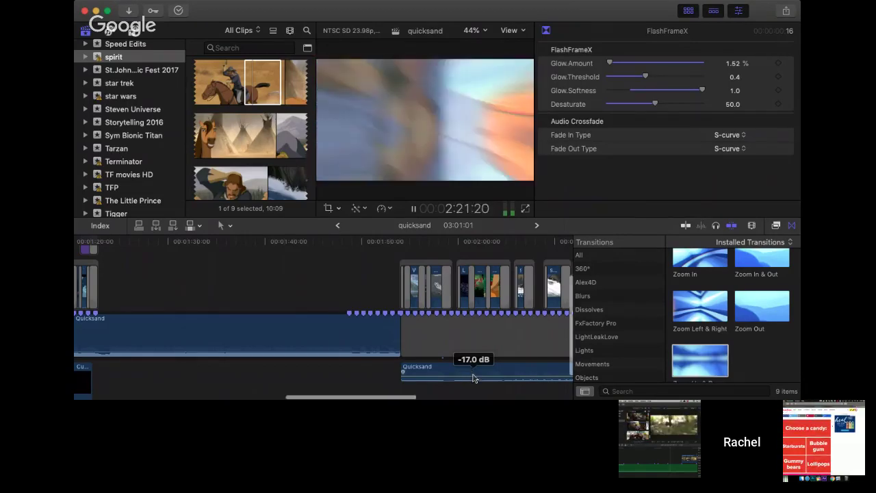
{"action": "scroll", "coordinate": [431, 297], "scroll_direction": "up", "scroll_amount": 3}
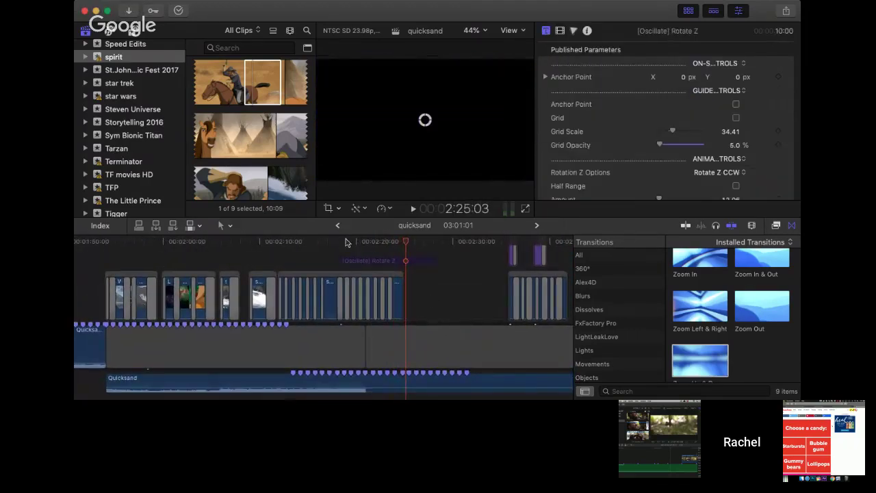
{"action": "left_click", "coordinate": [344, 243]}
{"action": "left_click_drag", "start_coordinate": [418, 300], "coordinate": [340, 301]}
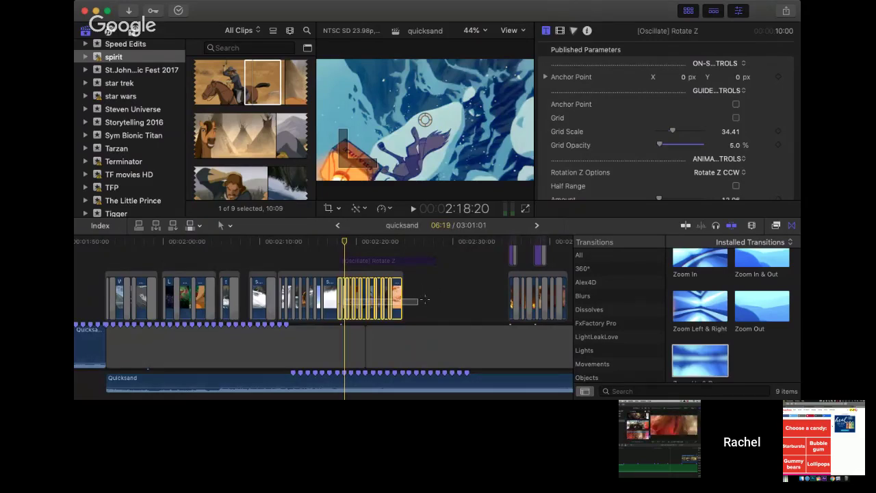
{"action": "left_click_drag", "start_coordinate": [421, 296], "coordinate": [344, 306]}
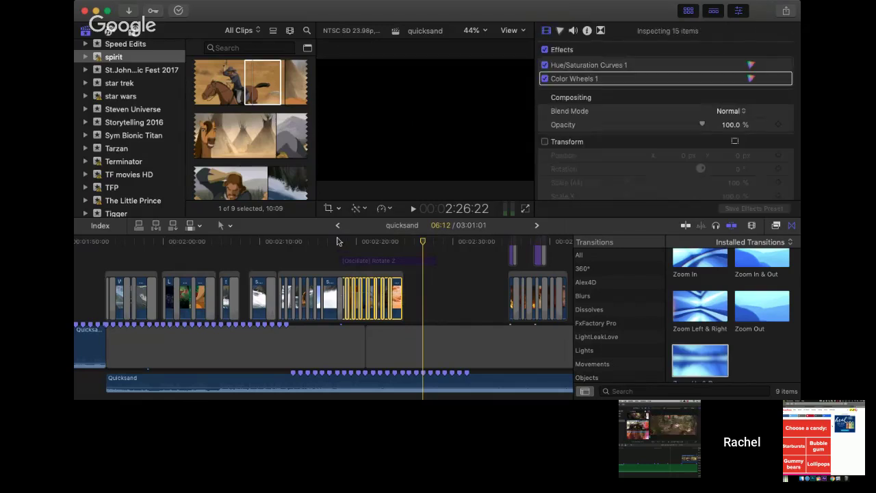
{"action": "key", "text": "Delete"}
- Play the sequence from about 2:17 through the new end of the shortened spirit section to review it
{"action": "left_click", "coordinate": [335, 222]}
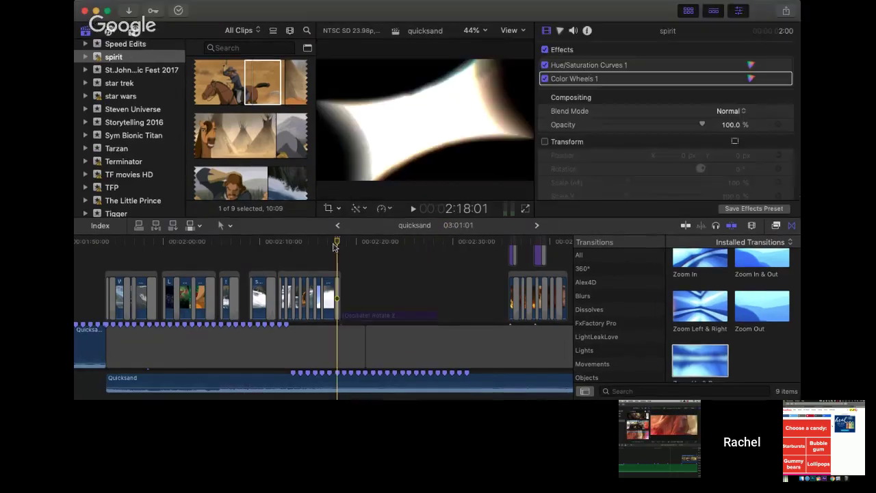
{"action": "key", "text": "space"}
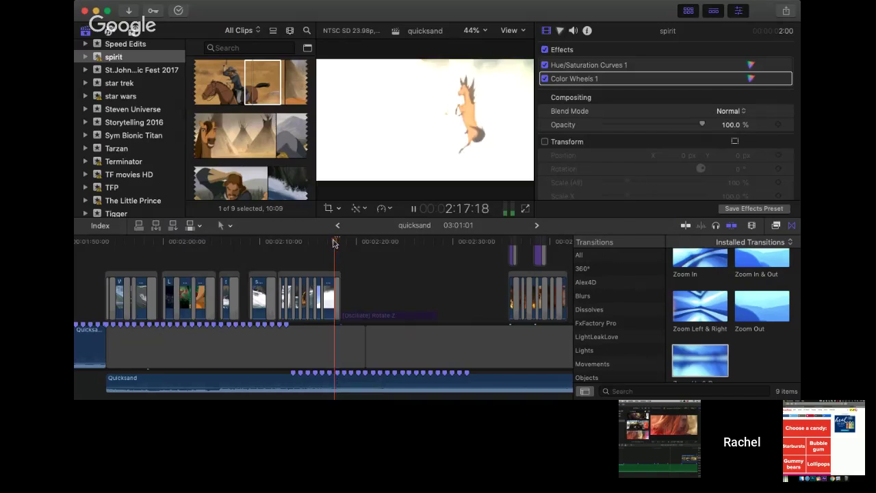
{"action": "left_click", "coordinate": [334, 242]}
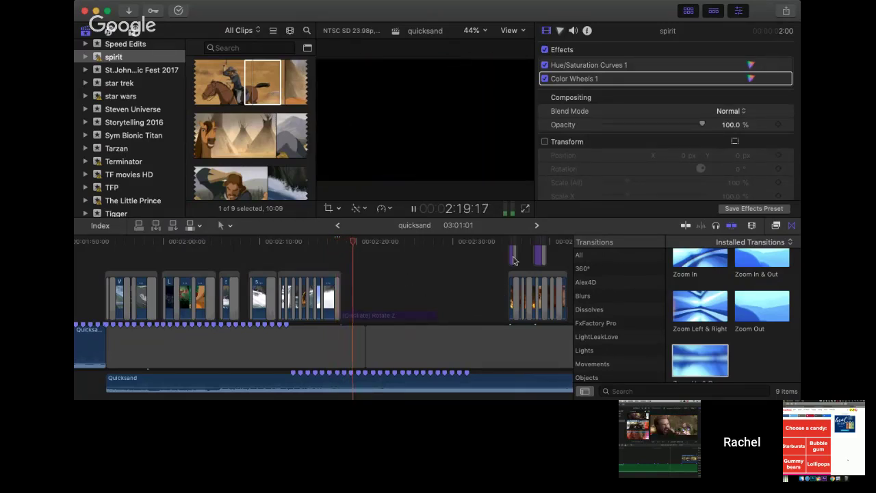
{"action": "left_click", "coordinate": [497, 302]}
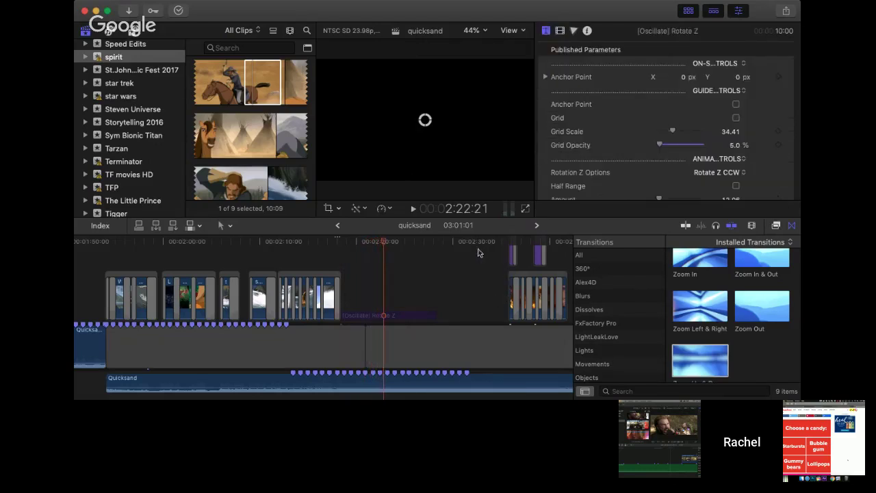
- Return to the early part of the timeline and scrub around the INVOLVED title up to 29:19
{"action": "scroll", "coordinate": [381, 279], "scroll_direction": "left", "scroll_amount": 15}
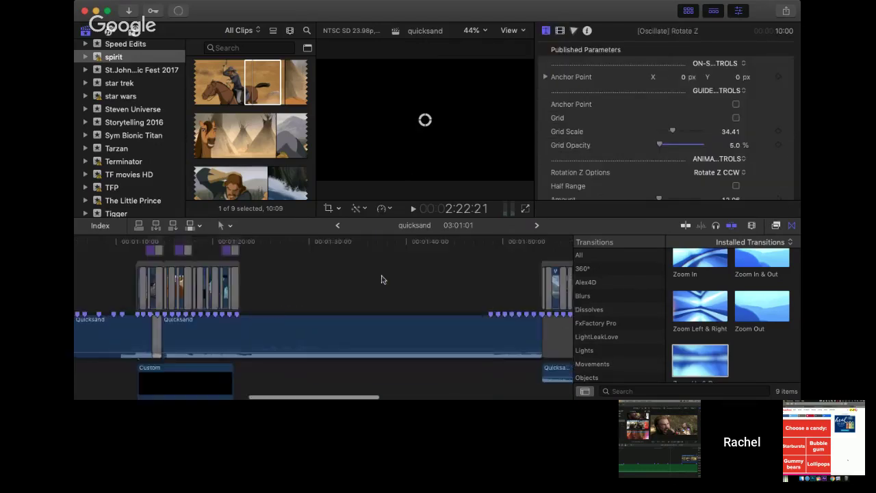
{"action": "scroll", "coordinate": [237, 251], "scroll_direction": "left", "scroll_amount": 10}
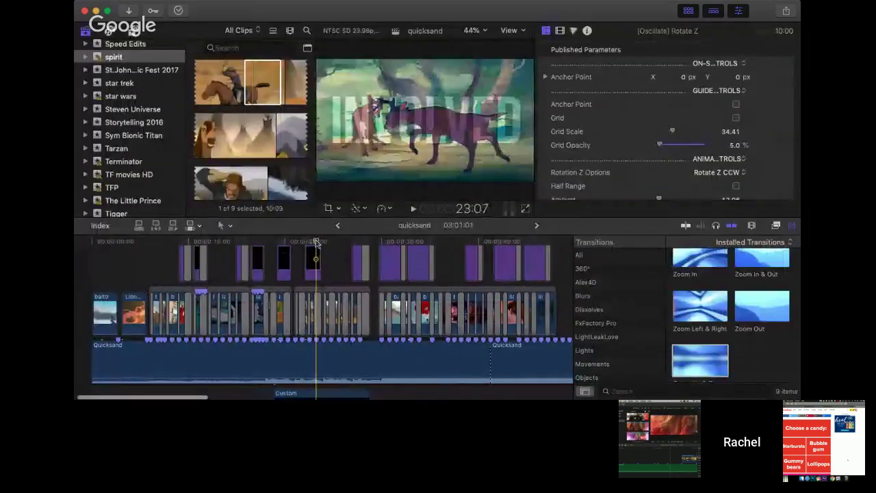
{"action": "left_click", "coordinate": [314, 242]}
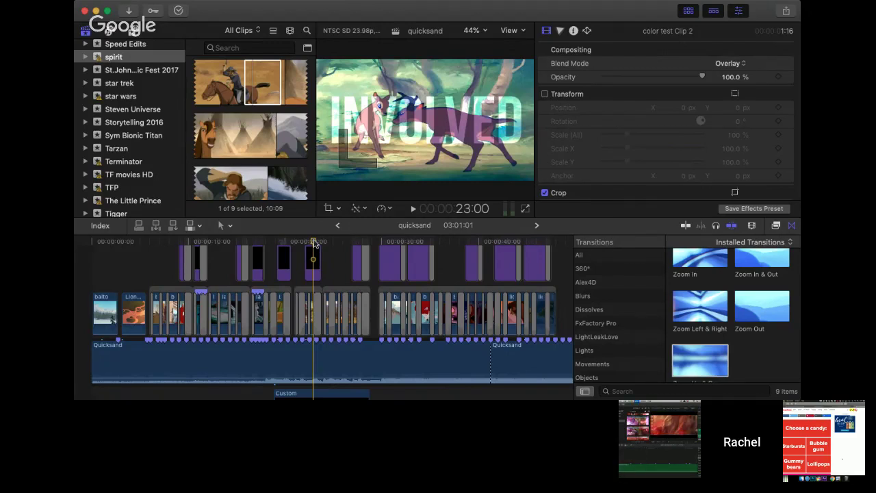
{"action": "left_click_drag", "start_coordinate": [313, 243], "coordinate": [265, 243]}
{"action": "left_click_drag", "start_coordinate": [272, 277], "coordinate": [370, 270]}
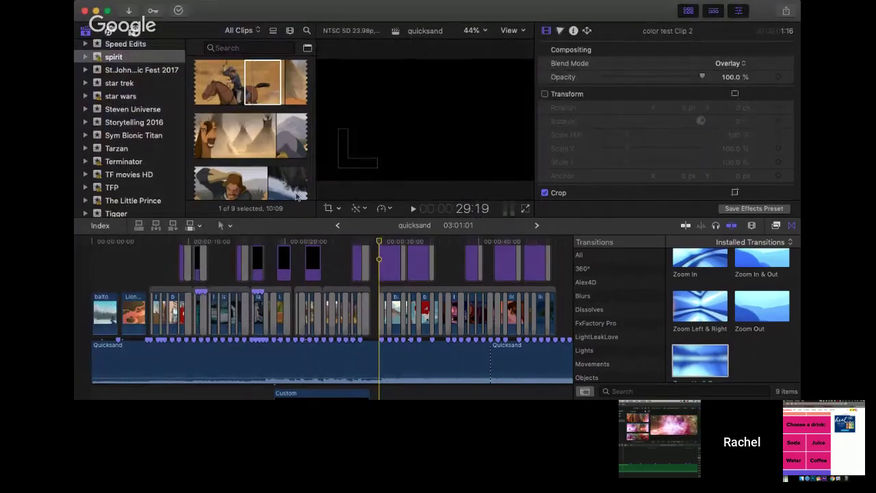
- Examine the spirit footage in the browser and the empty timeline stretch between the MORNIN section and the 1:10 clip group
{"action": "scroll", "coordinate": [298, 197], "scroll_direction": "down", "scroll_amount": 10}
{"action": "scroll", "coordinate": [297, 197], "scroll_direction": "down", "scroll_amount": 10}
{"action": "scroll", "coordinate": [295, 196], "scroll_direction": "down", "scroll_amount": 8}
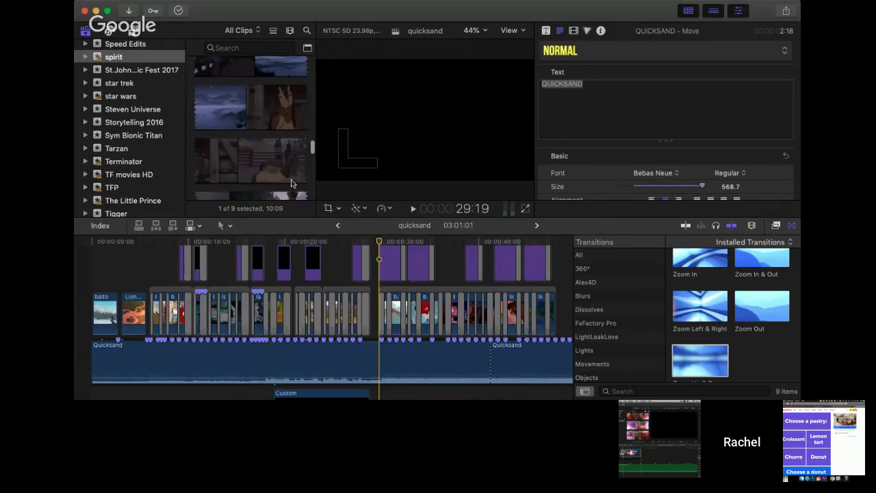
{"action": "scroll", "coordinate": [292, 191], "scroll_direction": "down", "scroll_amount": 10}
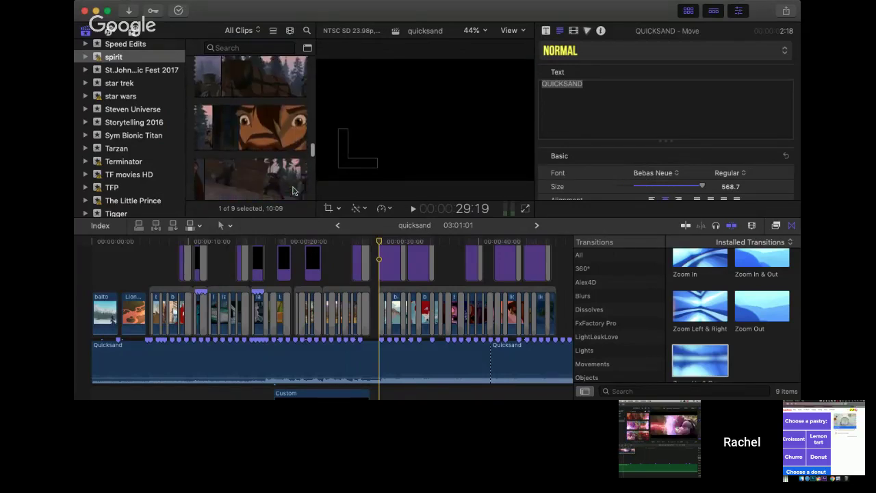
{"action": "scroll", "coordinate": [292, 191], "scroll_direction": "down", "scroll_amount": 6}
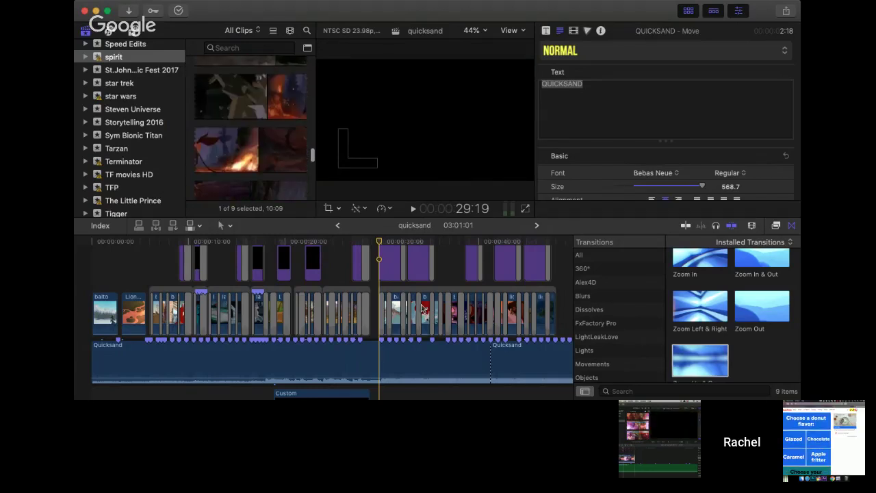
{"action": "scroll", "coordinate": [431, 303], "scroll_direction": "right", "scroll_amount": 15}
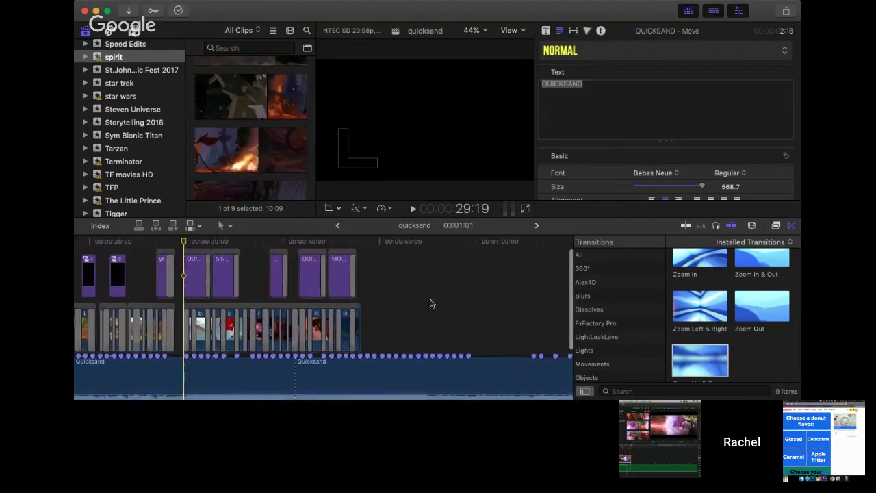
{"action": "scroll", "coordinate": [430, 303], "scroll_direction": "right", "scroll_amount": 8}
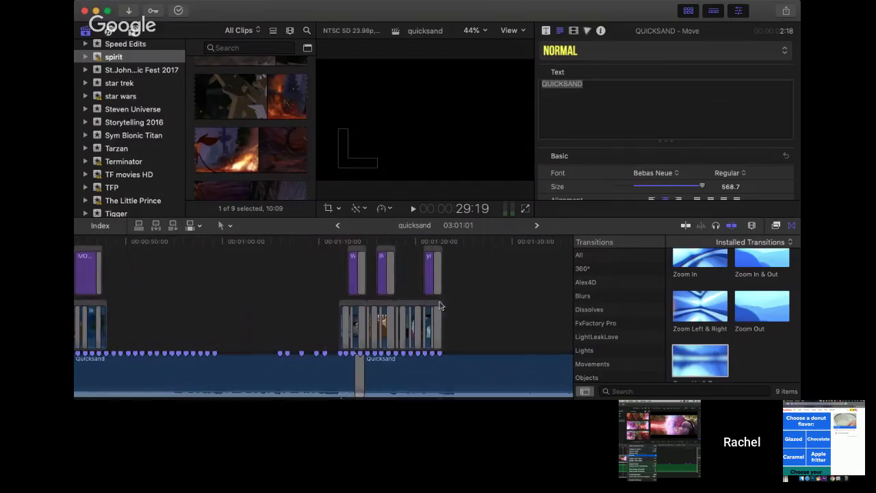
{"action": "scroll", "coordinate": [281, 315], "scroll_direction": "left", "scroll_amount": 5}
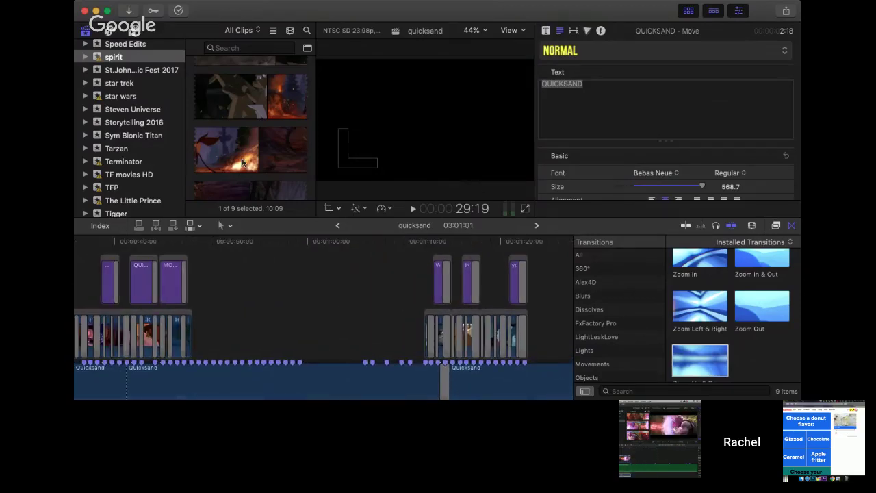
- Try three source ranges in the spirit footage: 28:12 over the forest fire, 5:03 on the horse, and 12:22 in the canyon
{"action": "scroll", "coordinate": [233, 150], "scroll_direction": "down", "scroll_amount": 1}
{"action": "left_click", "coordinate": [221, 140]}
{"action": "left_click_drag", "start_coordinate": [223, 134], "coordinate": [211, 176]}
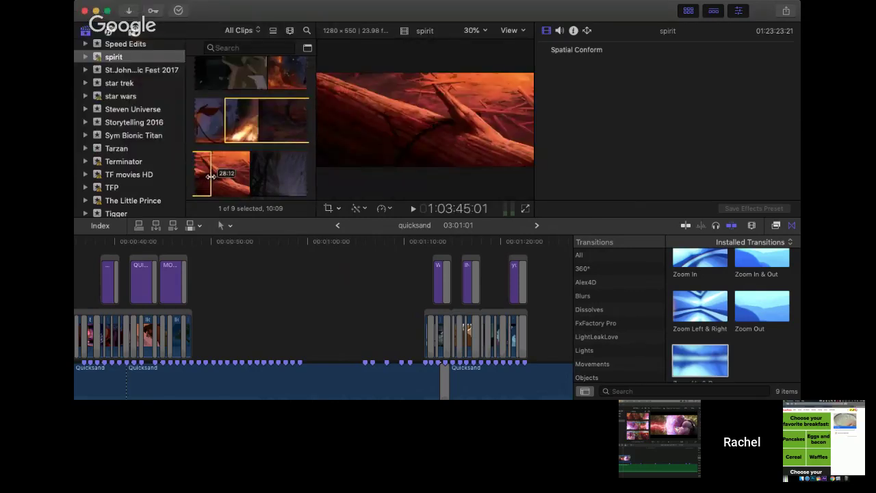
{"action": "scroll", "coordinate": [273, 162], "scroll_direction": "down", "scroll_amount": 5}
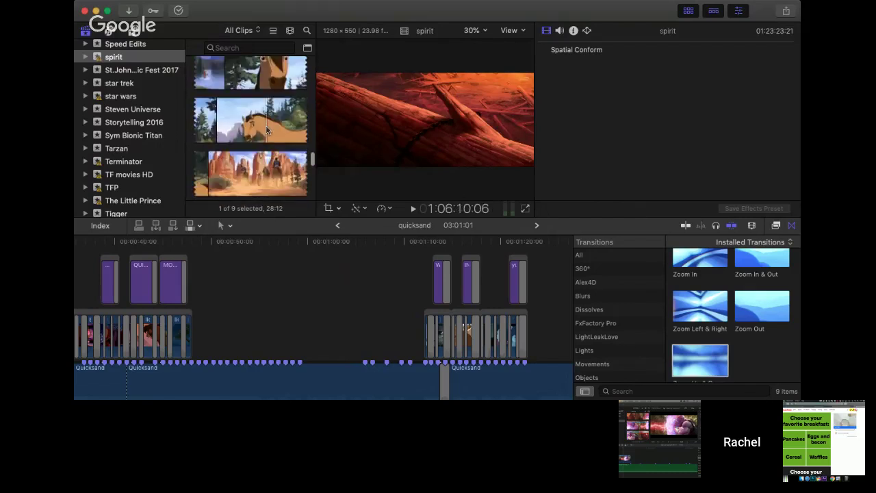
{"action": "left_click_drag", "start_coordinate": [278, 128], "coordinate": [259, 129]}
{"action": "scroll", "coordinate": [287, 170], "scroll_direction": "down", "scroll_amount": 10}
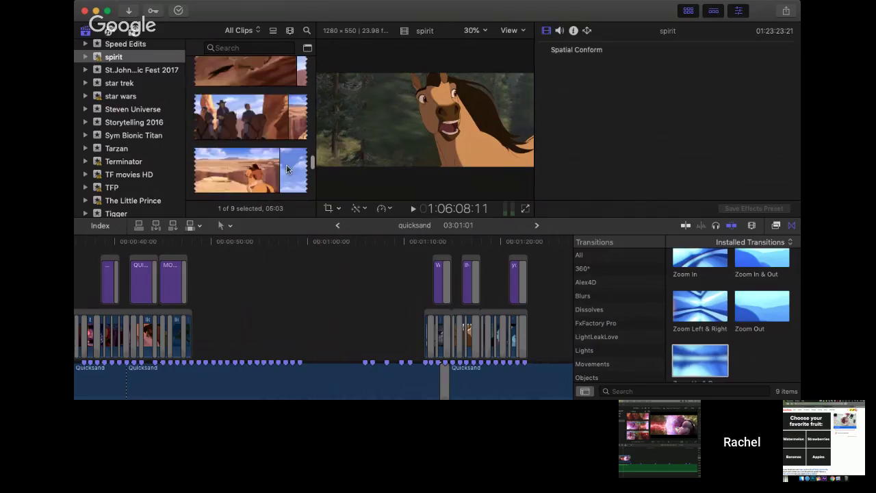
{"action": "left_click_drag", "start_coordinate": [280, 116], "coordinate": [210, 160]}
- Mark a 26:00 range in the spirit footage from the horse and young man at sunset to the tepee village
{"action": "scroll", "coordinate": [211, 160], "scroll_direction": "down", "scroll_amount": 10}
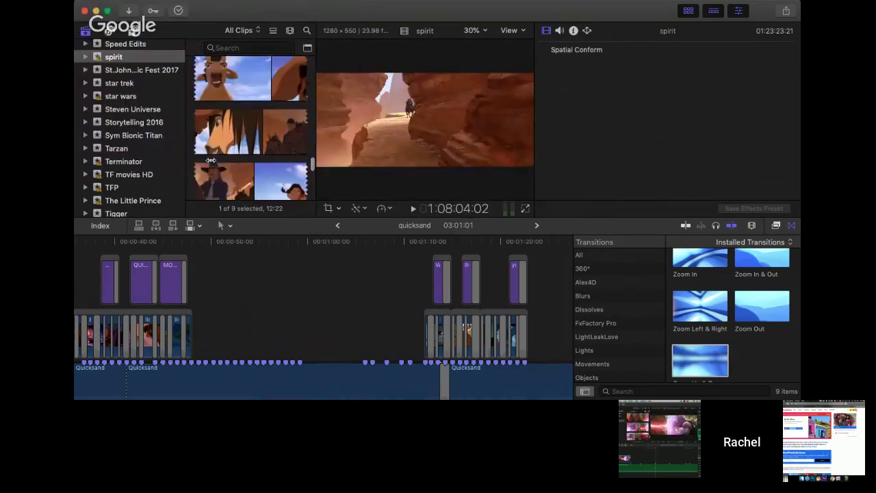
{"action": "scroll", "coordinate": [211, 160], "scroll_direction": "down", "scroll_amount": 3}
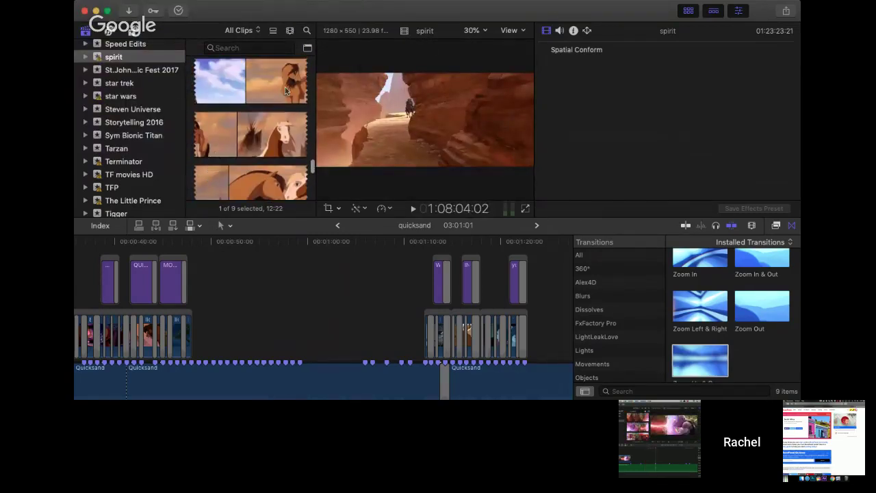
{"action": "left_click_drag", "start_coordinate": [288, 81], "coordinate": [305, 79]}
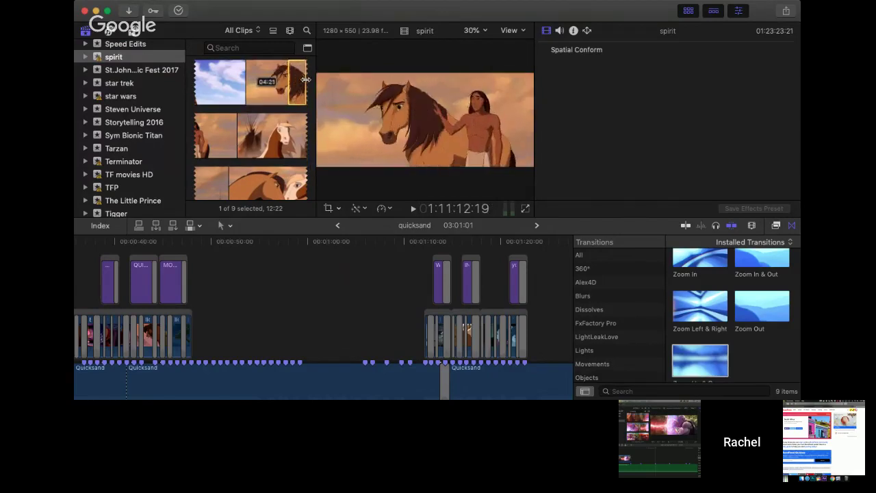
{"action": "left_click_drag", "start_coordinate": [197, 135], "coordinate": [265, 130]}
- Play the empty stretch from 52:13 and add beat markers to the Quicksand audio clip from about 1:00 to 1:06
{"action": "scroll", "coordinate": [314, 382], "scroll_direction": "left", "scroll_amount": 5}
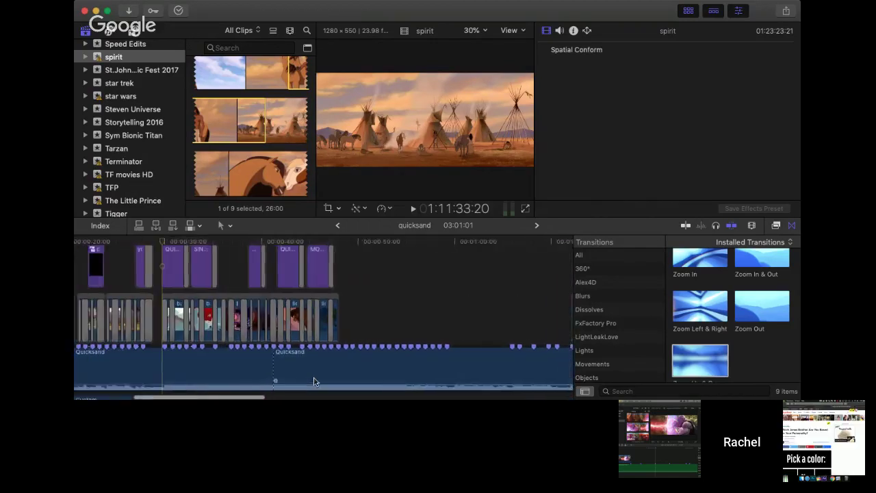
{"action": "left_click", "coordinate": [353, 220]}
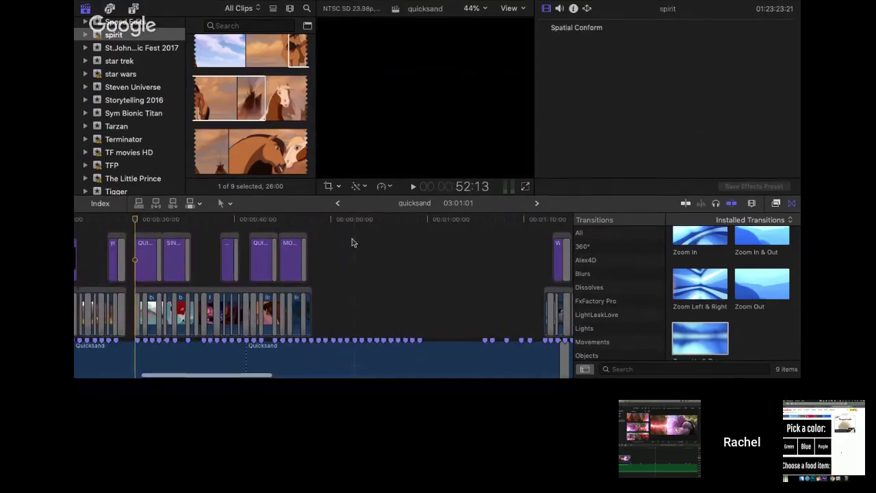
{"action": "key", "text": "space"}
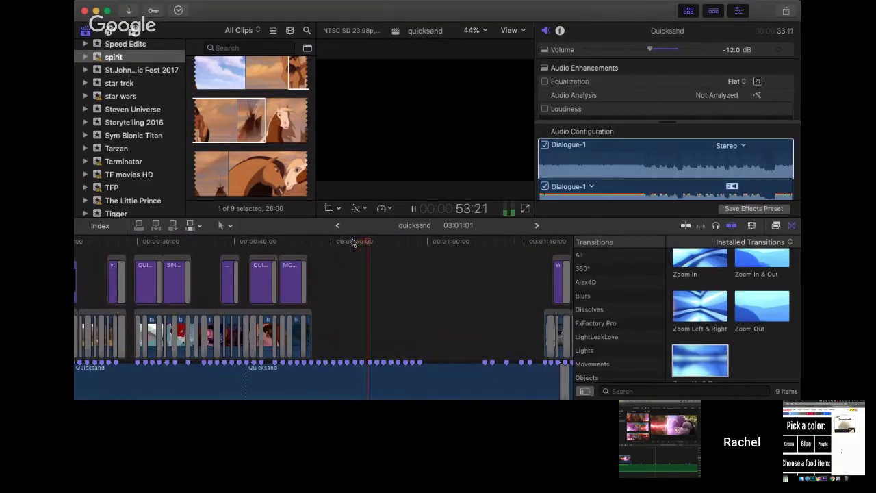
{"action": "scroll", "coordinate": [386, 270], "scroll_direction": "down", "scroll_amount": 3}
{"action": "scroll", "coordinate": [386, 271], "scroll_direction": "left", "scroll_amount": 5}
{"action": "scroll", "coordinate": [386, 270], "scroll_direction": "up", "scroll_amount": 2}
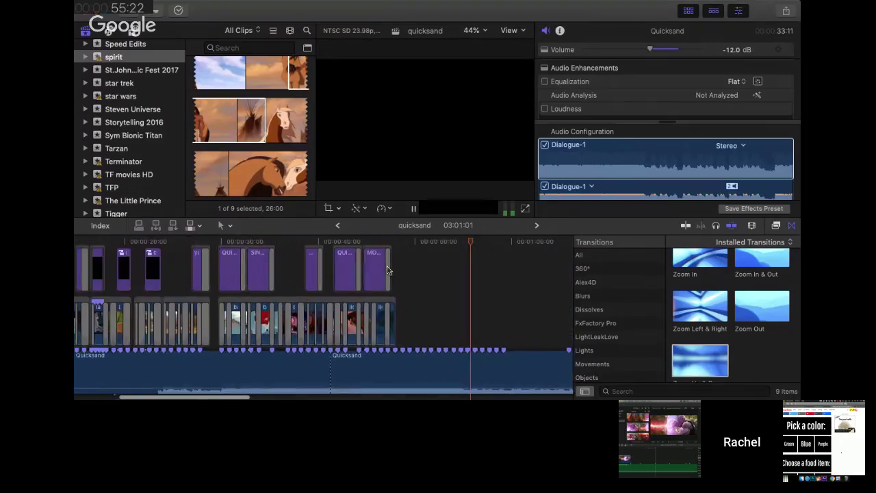
{"action": "scroll", "coordinate": [387, 270], "scroll_direction": "right", "scroll_amount": 2}
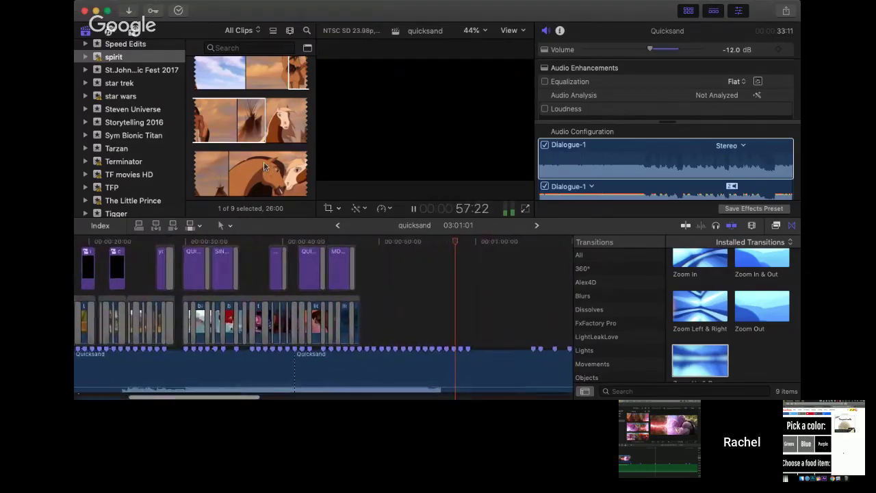
{"action": "scroll", "coordinate": [264, 164], "scroll_direction": "down", "scroll_amount": 5}
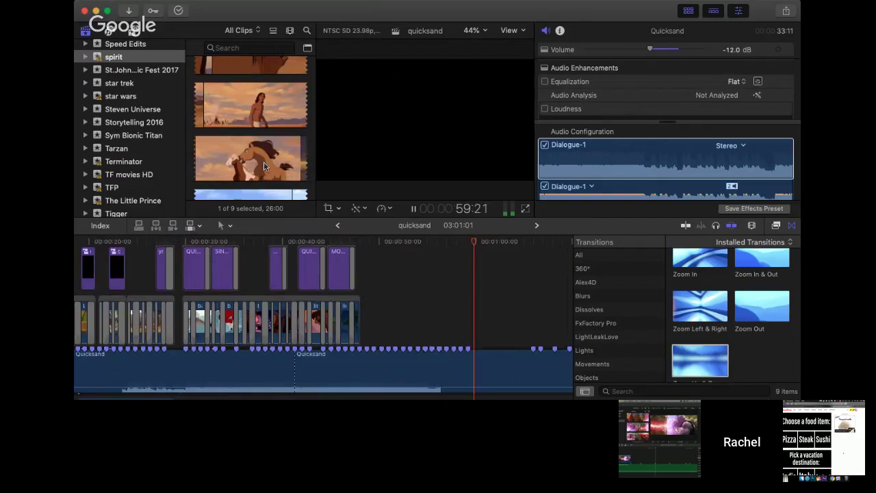
{"action": "left_click", "coordinate": [481, 371]}
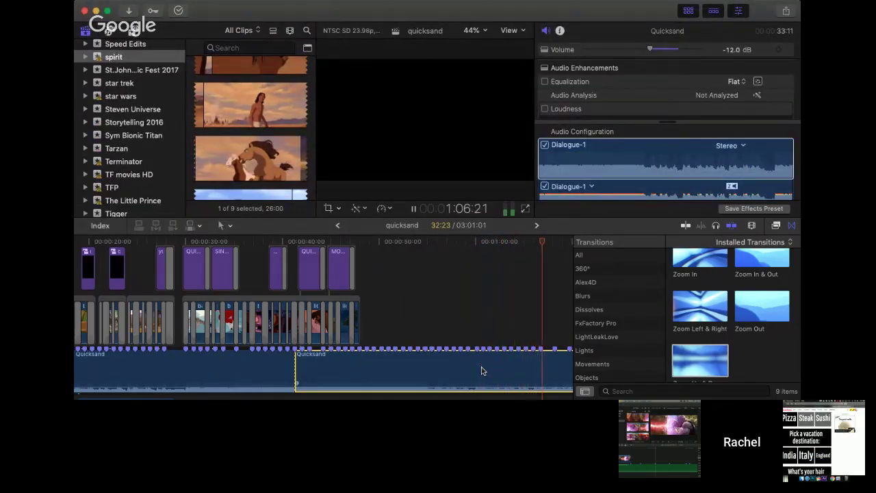
{"action": "scroll", "coordinate": [481, 370], "scroll_direction": "right", "scroll_amount": 5}
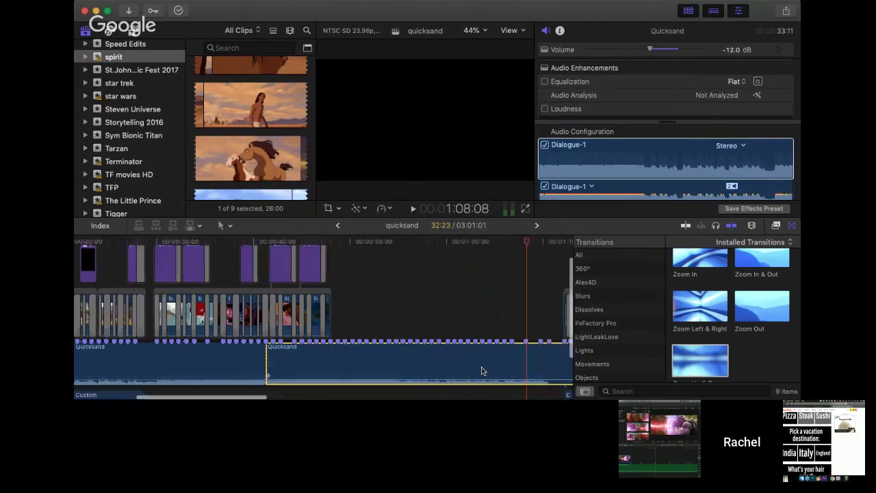
- Look through the spirit footage and select the 12:22 range showing the foal with its mother
{"action": "scroll", "coordinate": [170, 158], "scroll_direction": "down", "scroll_amount": 10}
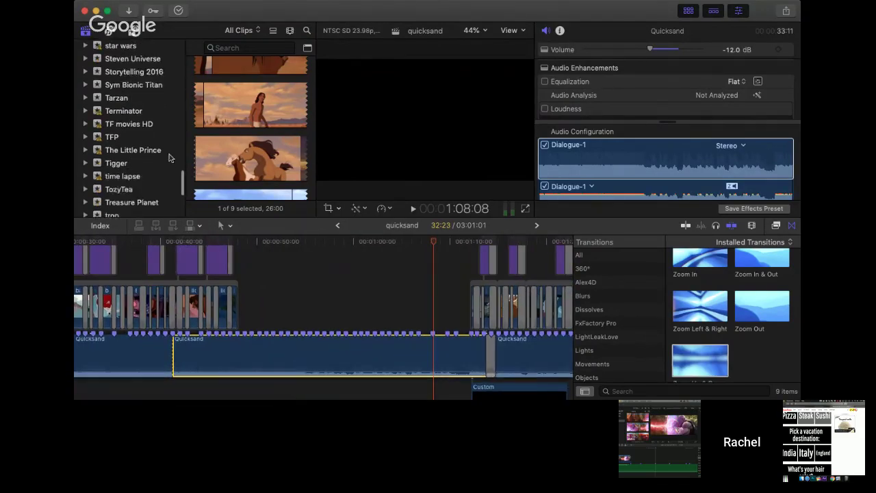
{"action": "scroll", "coordinate": [273, 193], "scroll_direction": "down", "scroll_amount": 2}
{"action": "scroll", "coordinate": [273, 193], "scroll_direction": "down", "scroll_amount": 8}
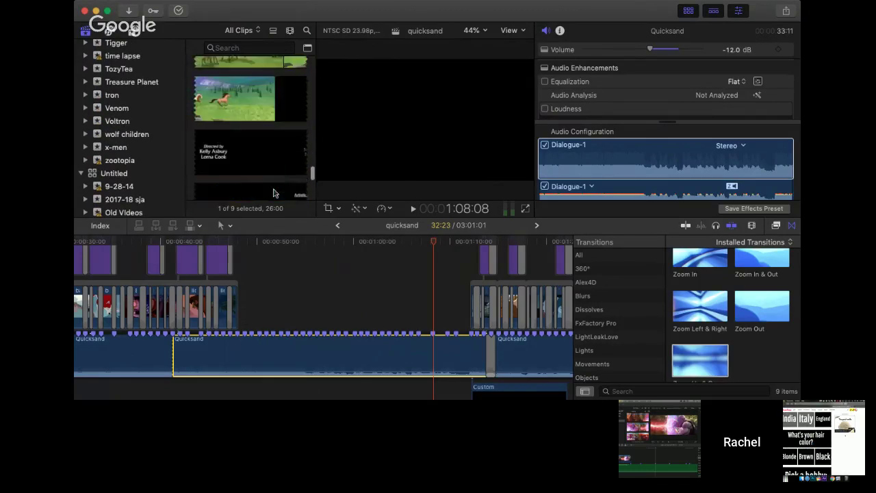
{"action": "scroll", "coordinate": [273, 192], "scroll_direction": "down", "scroll_amount": 5}
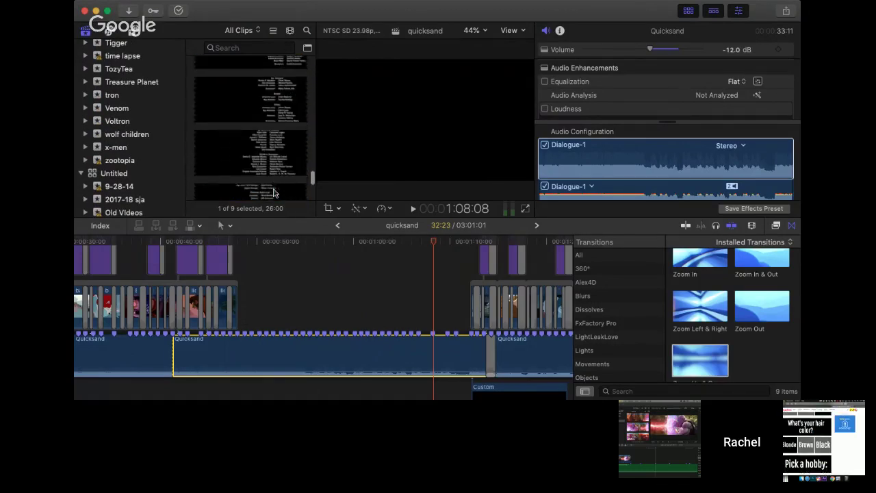
{"action": "scroll", "coordinate": [274, 193], "scroll_direction": "down", "scroll_amount": 10}
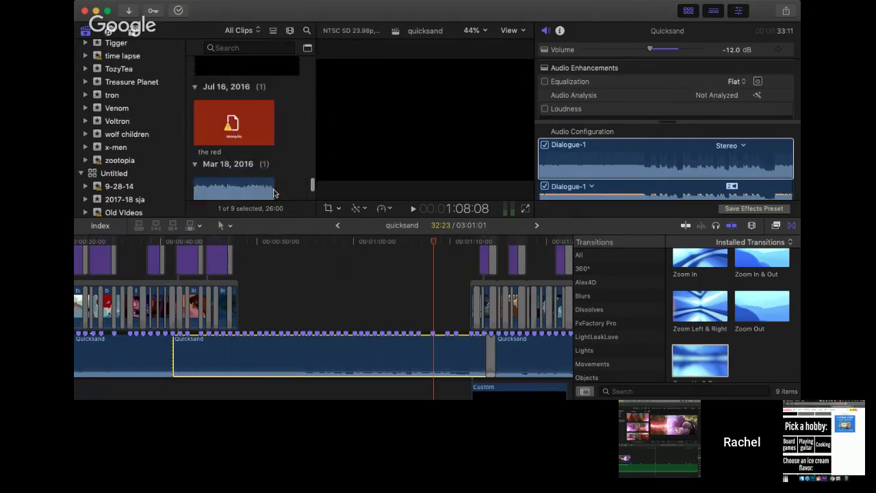
{"action": "scroll", "coordinate": [273, 193], "scroll_direction": "up", "scroll_amount": 15}
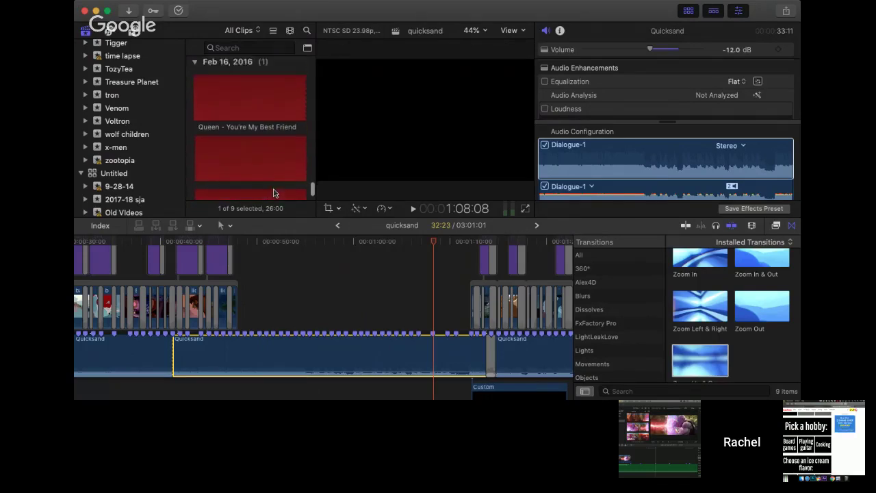
{"action": "scroll", "coordinate": [274, 196], "scroll_direction": "up", "scroll_amount": 15}
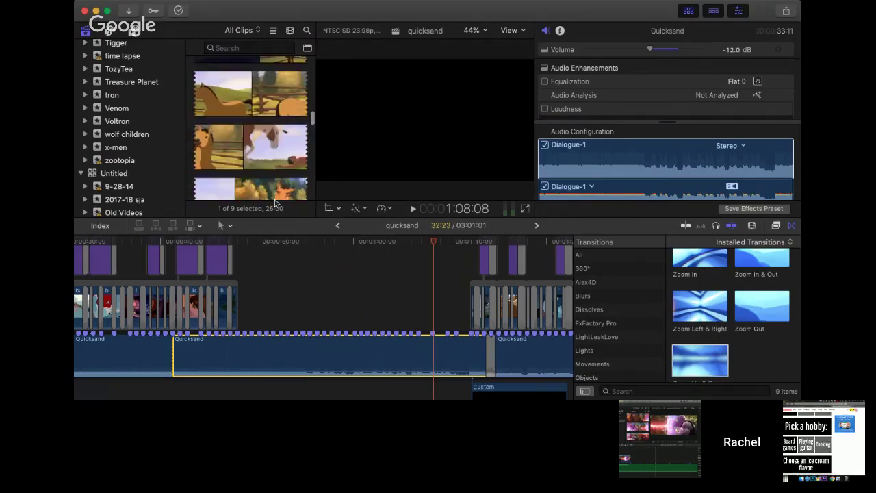
{"action": "scroll", "coordinate": [255, 98], "scroll_direction": "down", "scroll_amount": 10}
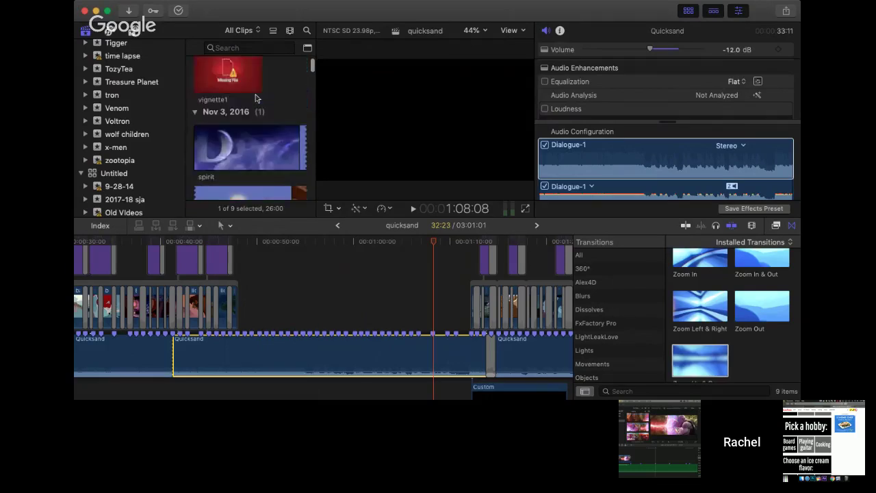
{"action": "scroll", "coordinate": [257, 97], "scroll_direction": "down", "scroll_amount": 3}
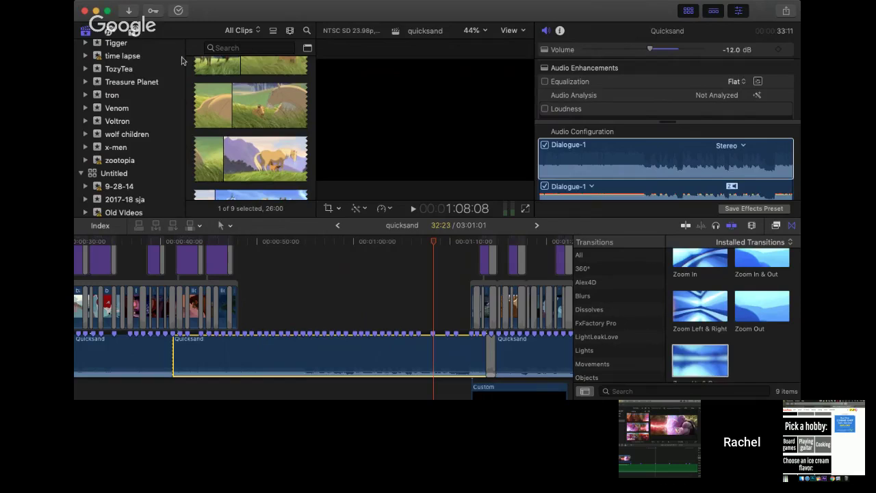
{"action": "left_click", "coordinate": [270, 163]}
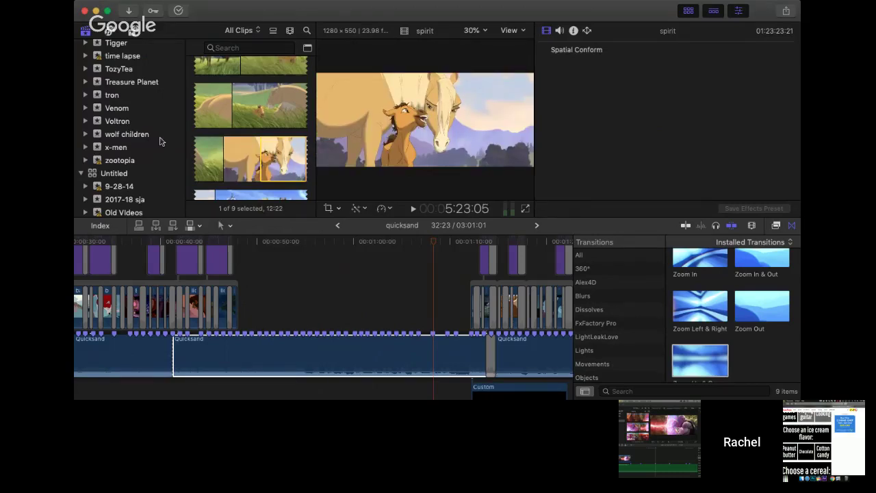
- Check the PSA, School Pics 2019 and mep parts events in the library for footage
{"action": "scroll", "coordinate": [159, 141], "scroll_direction": "down", "scroll_amount": 1}
{"action": "scroll", "coordinate": [160, 141], "scroll_direction": "up", "scroll_amount": 5}
{"action": "scroll", "coordinate": [160, 141], "scroll_direction": "up", "scroll_amount": 8}
{"action": "scroll", "coordinate": [159, 141], "scroll_direction": "up", "scroll_amount": 3}
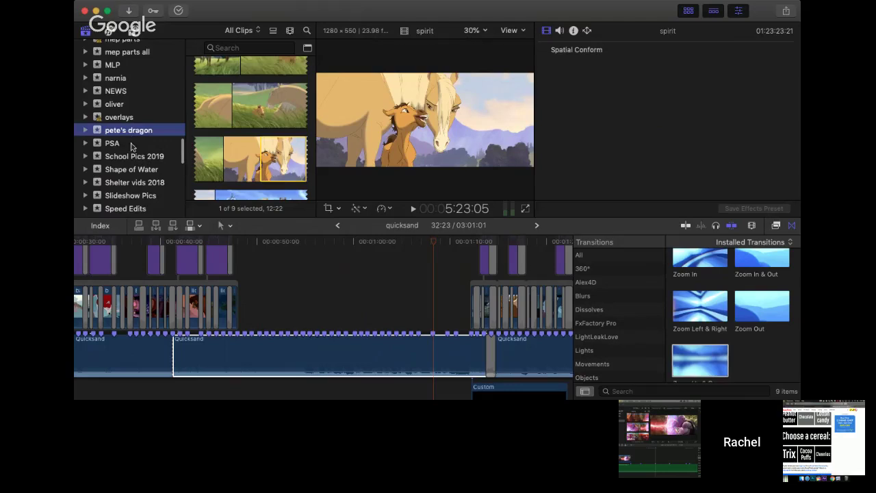
{"action": "left_click", "coordinate": [132, 144]}
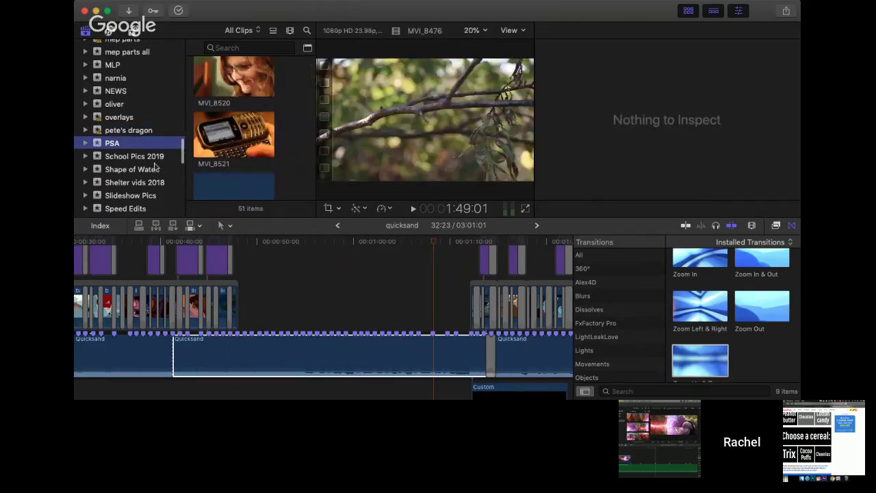
{"action": "left_click", "coordinate": [130, 157]}
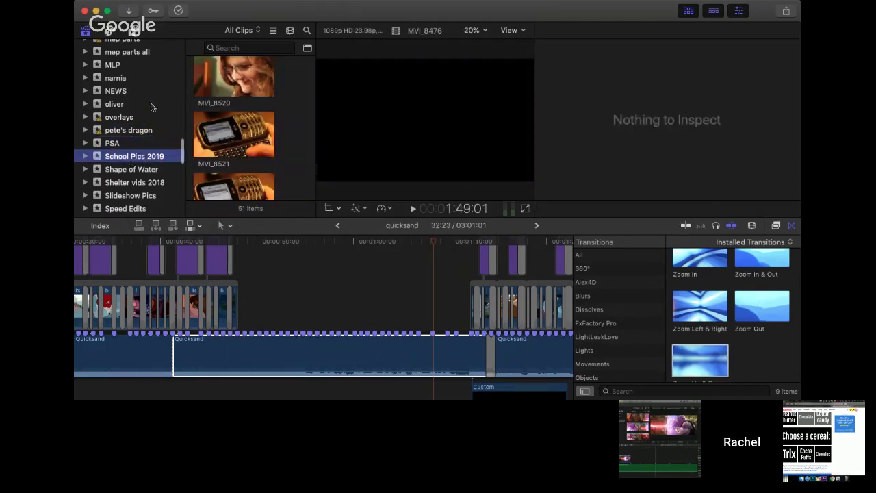
{"action": "scroll", "coordinate": [151, 108], "scroll_direction": "up", "scroll_amount": 3}
{"action": "left_click", "coordinate": [128, 99]}
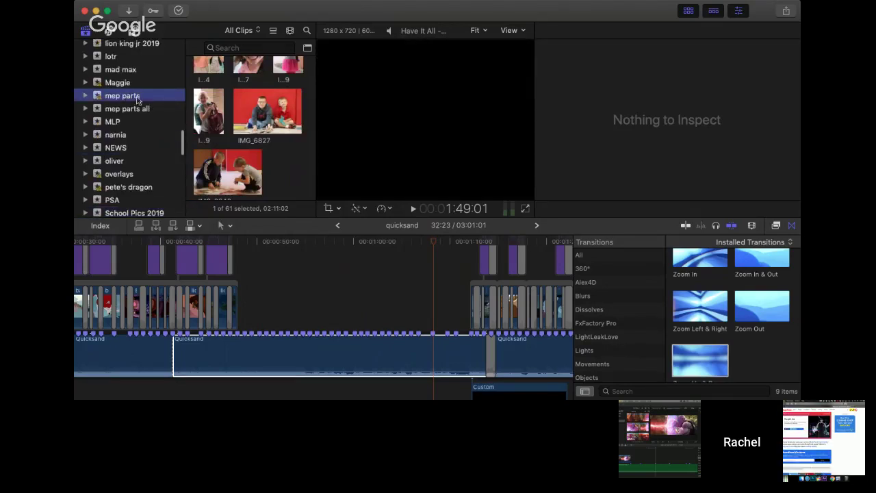
- Check the lotr and lion king jr 2019 events, and display the lion king event's footage in the browser
{"action": "scroll", "coordinate": [130, 96], "scroll_direction": "up", "scroll_amount": 3}
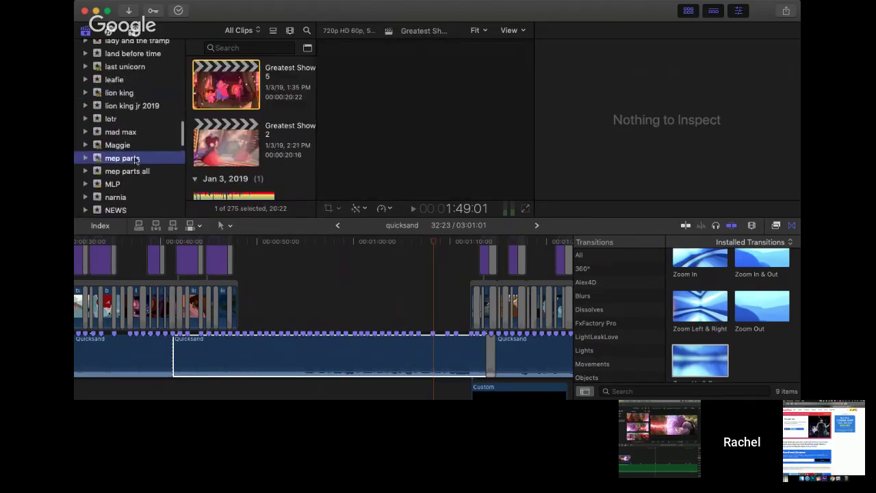
{"action": "scroll", "coordinate": [130, 167], "scroll_direction": "up", "scroll_amount": 2}
{"action": "left_click", "coordinate": [116, 152]}
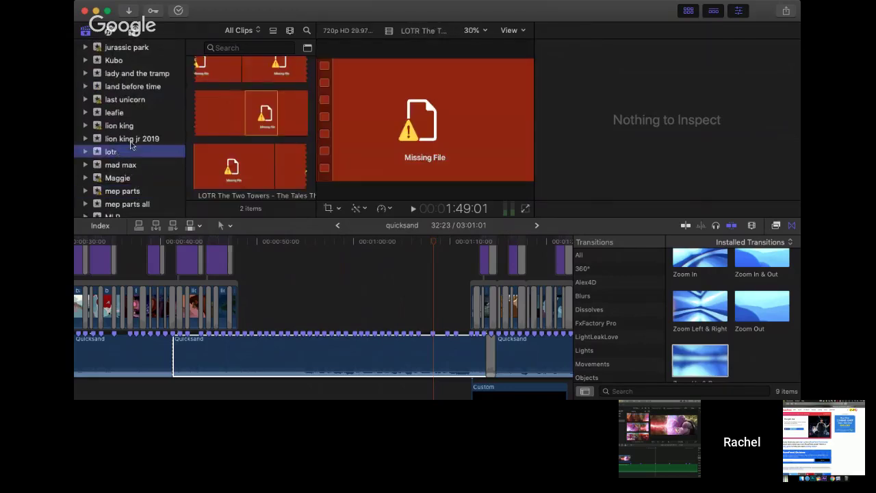
{"action": "left_click", "coordinate": [131, 139]}
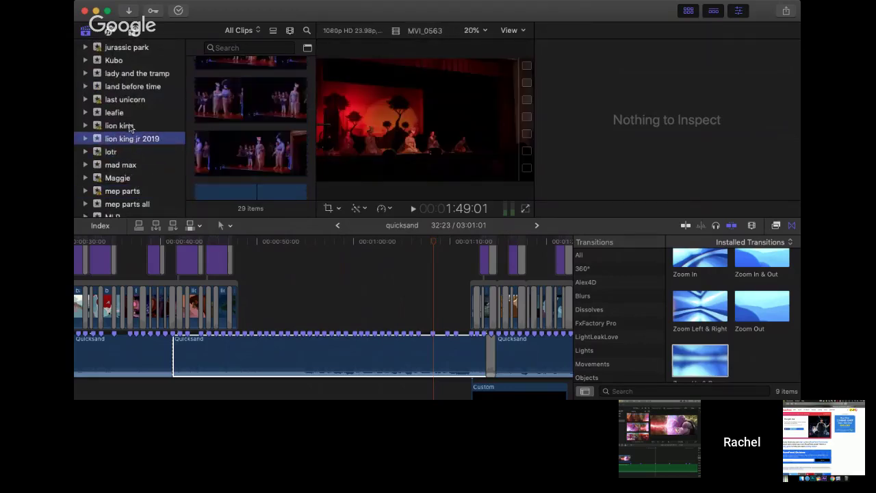
{"action": "left_click", "coordinate": [119, 126]}
{"action": "scroll", "coordinate": [147, 96], "scroll_direction": "up", "scroll_amount": 5}
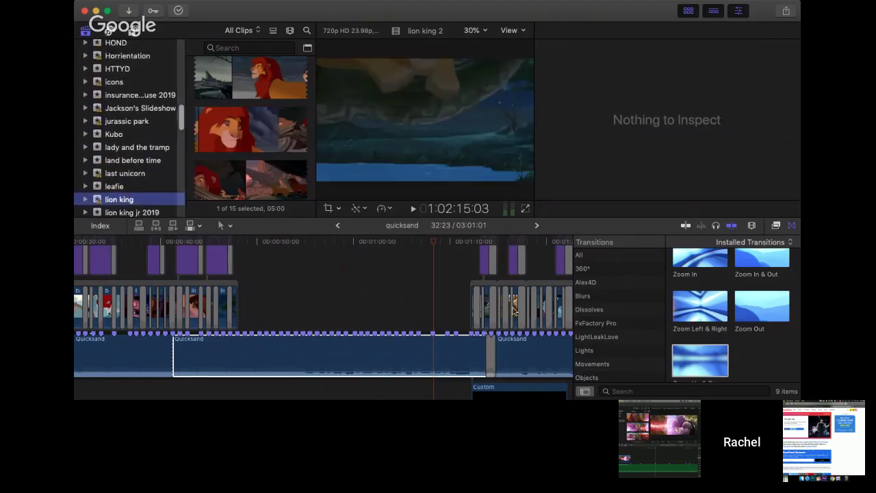
- Review the empty timeline stretch between the MORNIN title at 46:01 and the clip group starting around 1:10
{"action": "scroll", "coordinate": [515, 312], "scroll_direction": "right", "scroll_amount": 5}
{"action": "left_click", "coordinate": [486, 244]}
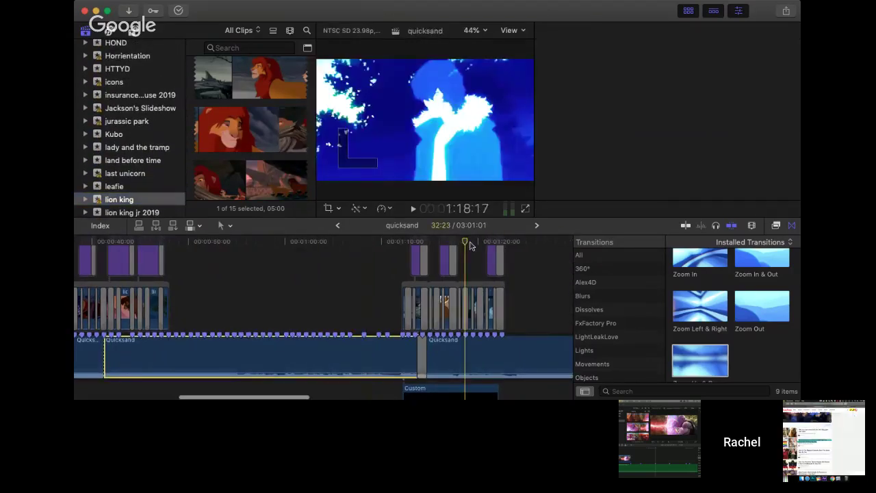
{"action": "left_click_drag", "start_coordinate": [486, 245], "coordinate": [394, 260]}
{"action": "left_click", "coordinate": [150, 322]}
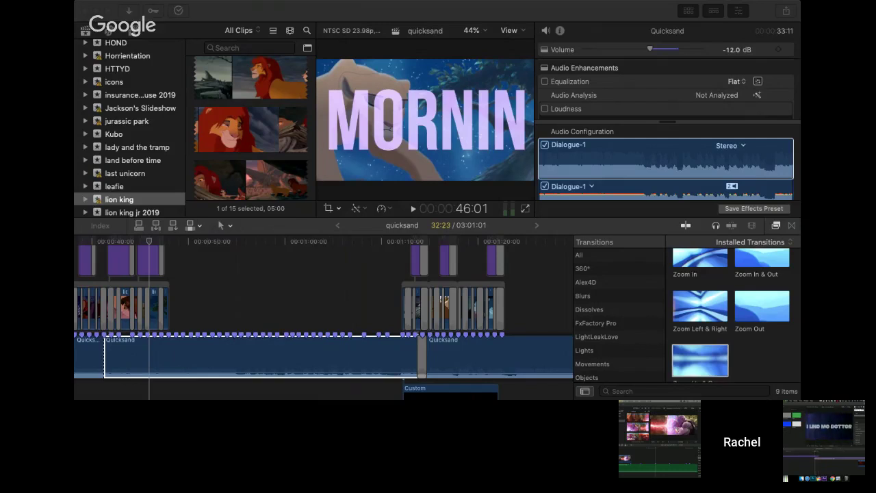
{"action": "left_click", "coordinate": [143, 356]}
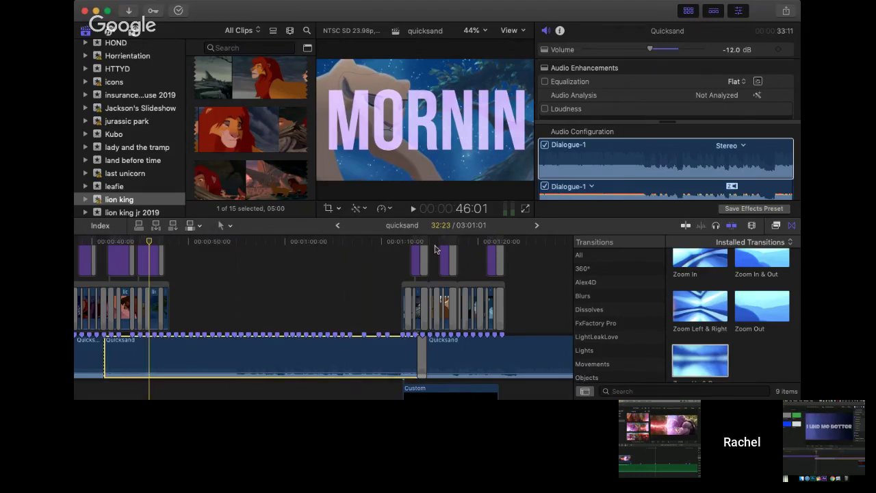
{"action": "left_click_drag", "start_coordinate": [433, 243], "coordinate": [280, 287]}
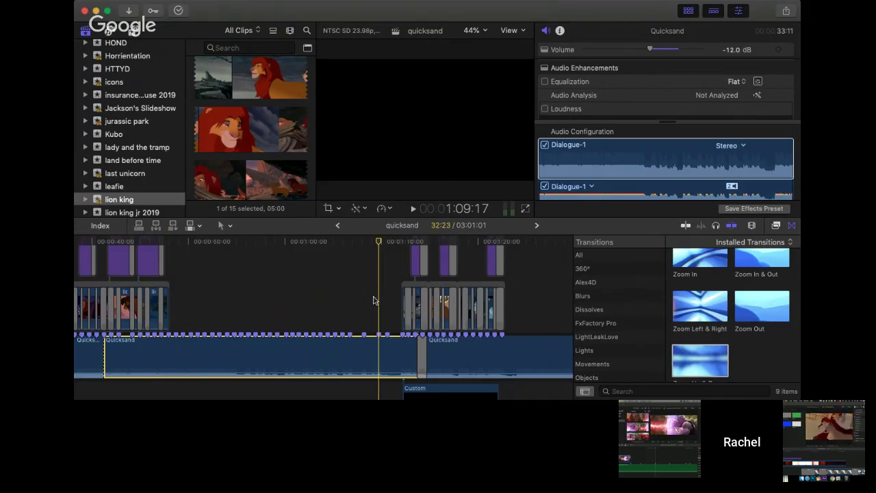
{"action": "scroll", "coordinate": [288, 310], "scroll_direction": "left", "scroll_amount": 10}
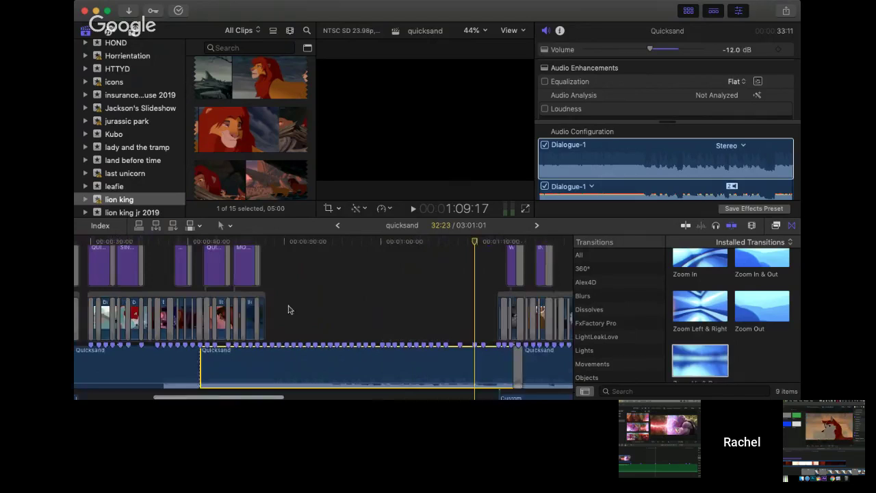
- Return to the start of the project and play the edit from 6:20 to the QUICKSAND title at about 31:01
{"action": "key", "text": "Home"}
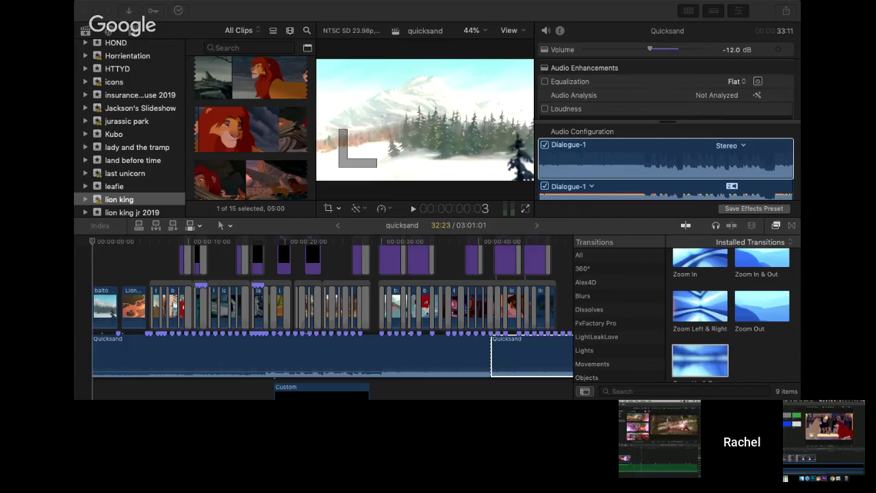
{"action": "left_click", "coordinate": [325, 295]}
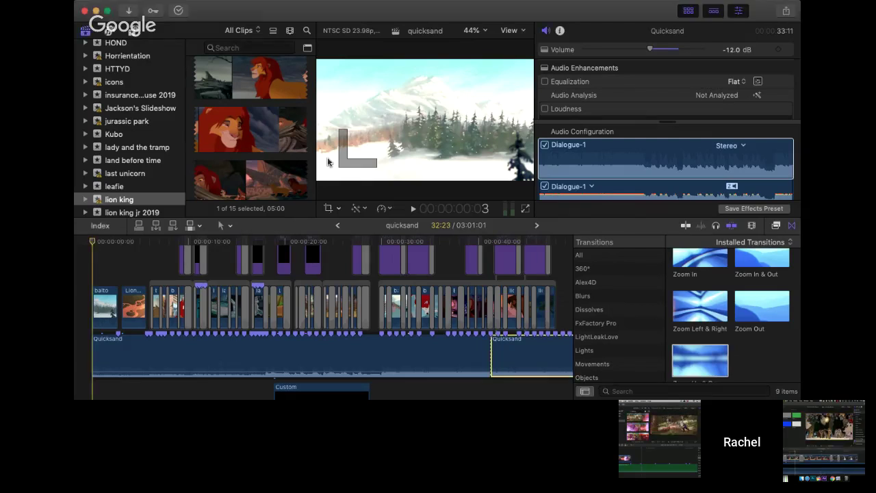
{"action": "left_click", "coordinate": [106, 244]}
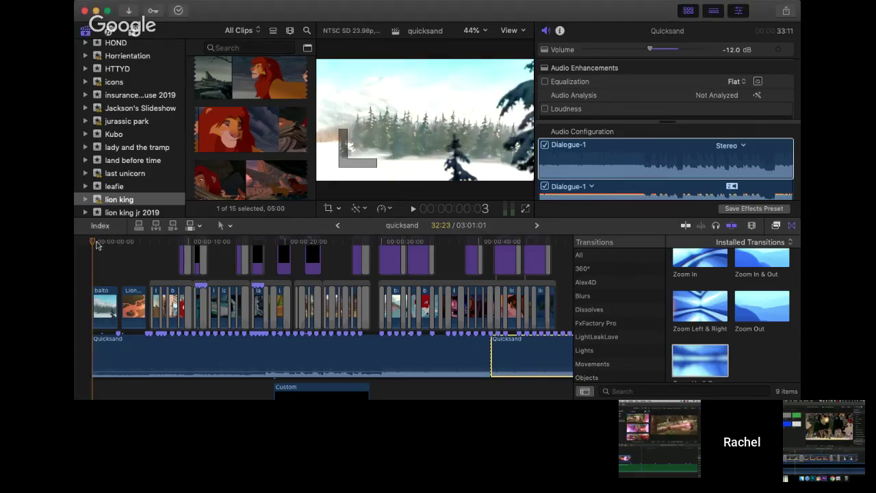
{"action": "left_click_drag", "start_coordinate": [105, 244], "coordinate": [163, 243]}
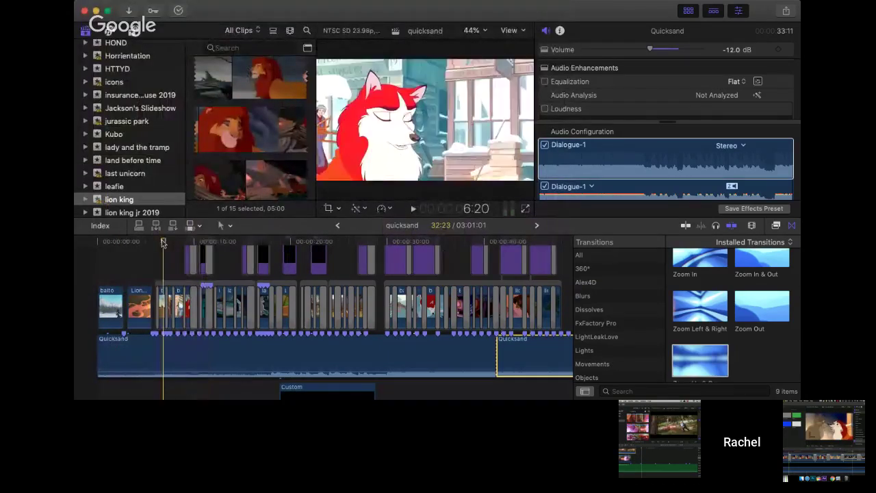
{"action": "key", "text": "space"}
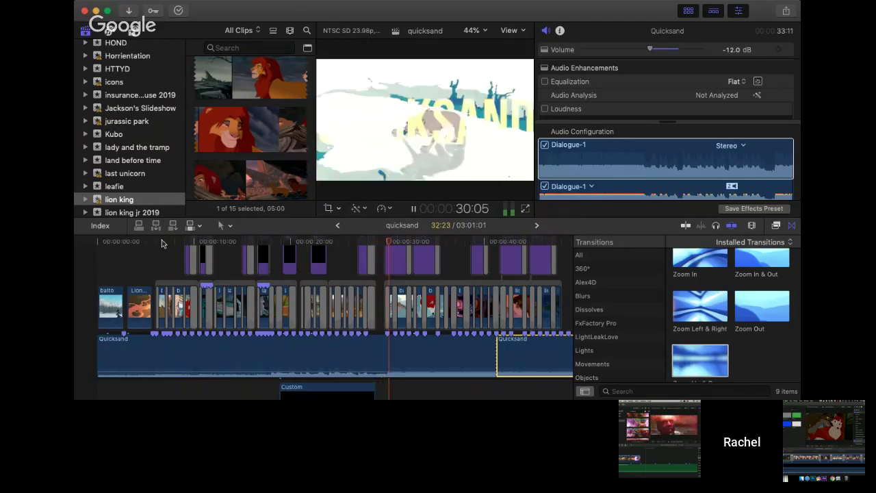
{"action": "key", "text": "space"}
- Inspect the connected compound clips quicksand Clip 1 at about 0:17 and quicksand Clip at about 0:11
{"action": "scroll", "coordinate": [215, 286], "scroll_direction": "up", "scroll_amount": 3}
{"action": "left_click", "coordinate": [214, 286]}
{"action": "left_click", "coordinate": [265, 288]}
{"action": "left_click", "coordinate": [265, 289]}
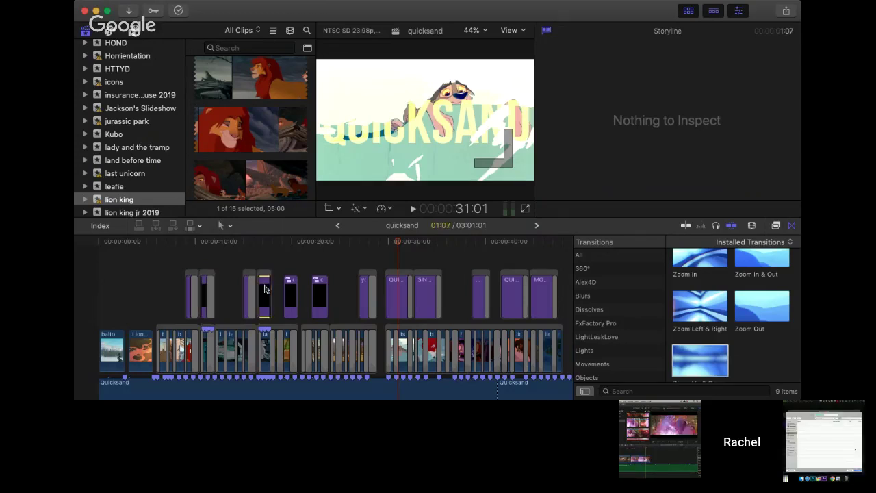
{"action": "left_click", "coordinate": [204, 294]}
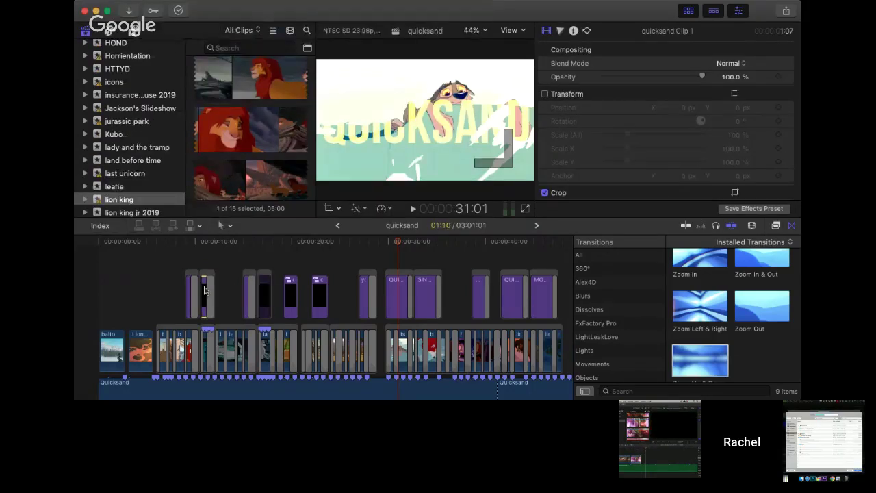
- Play the edit from about 0:10 to 29:08 and check the SINKIN title at 34:03
{"action": "left_click", "coordinate": [197, 243]}
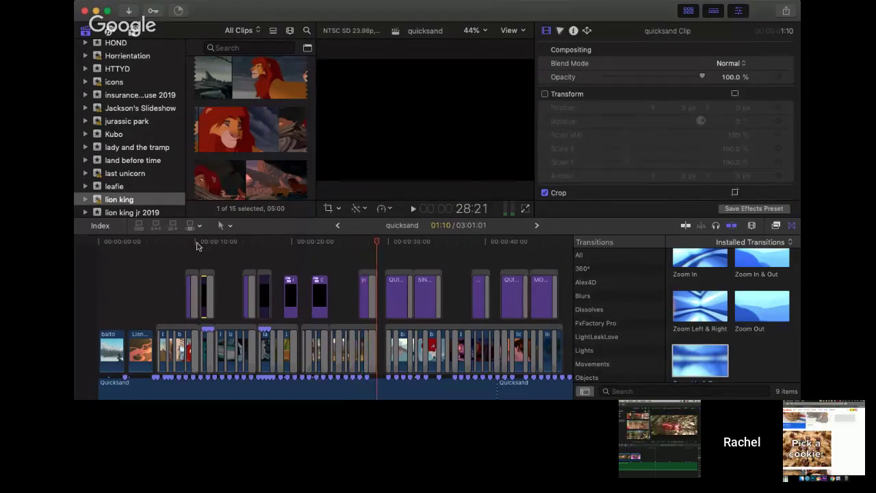
{"action": "key", "text": "space"}
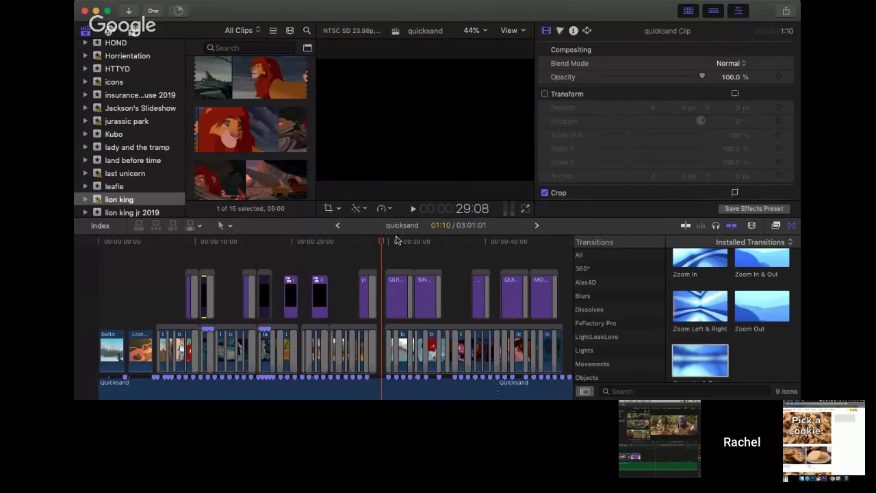
{"action": "left_click", "coordinate": [395, 241]}
{"action": "left_click", "coordinate": [429, 245]}
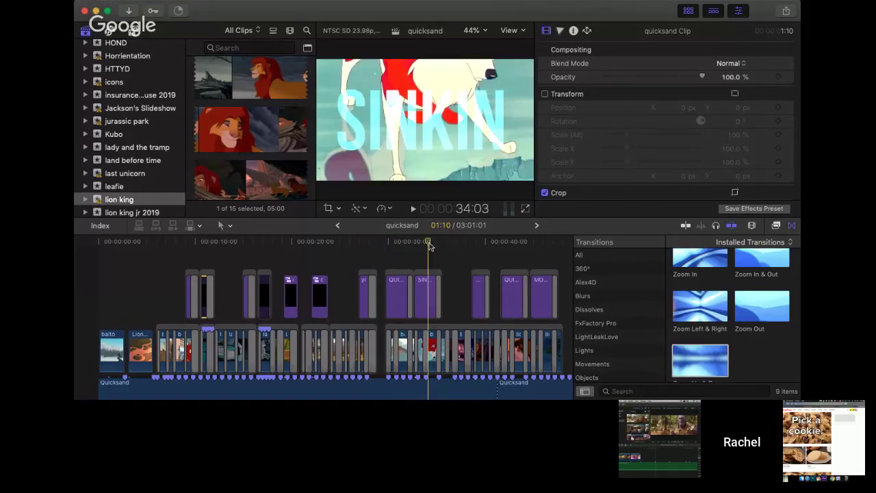
- Set the font size of the DANGER title at 39:16 to 694.7
{"action": "left_click_drag", "start_coordinate": [429, 245], "coordinate": [480, 299]}
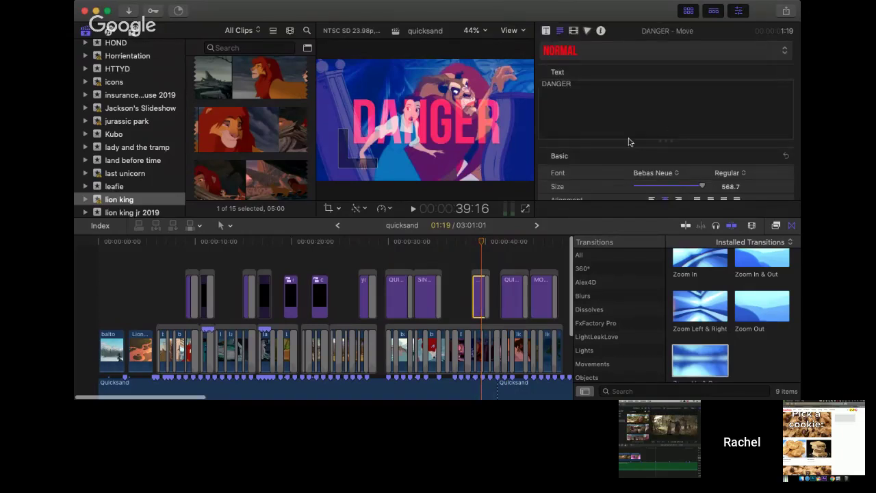
{"action": "scroll", "coordinate": [629, 142], "scroll_direction": "down", "scroll_amount": 5}
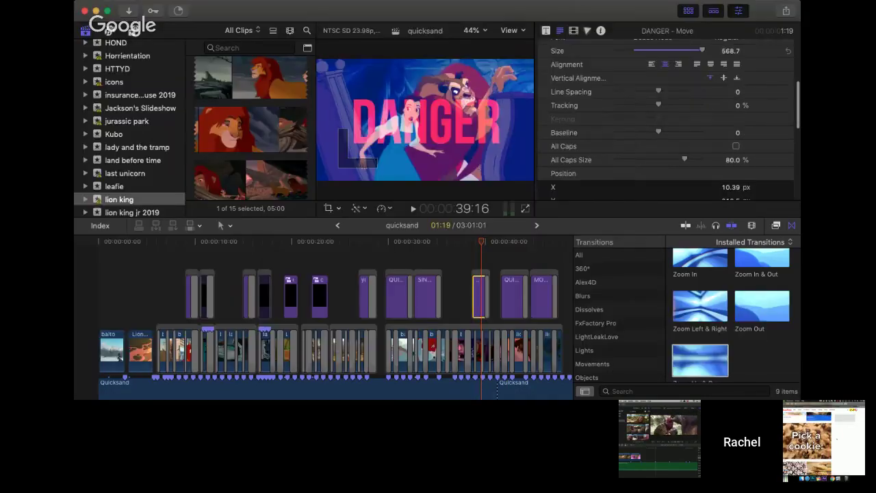
{"action": "left_click_drag", "start_coordinate": [730, 45], "coordinate": [730, 18]}
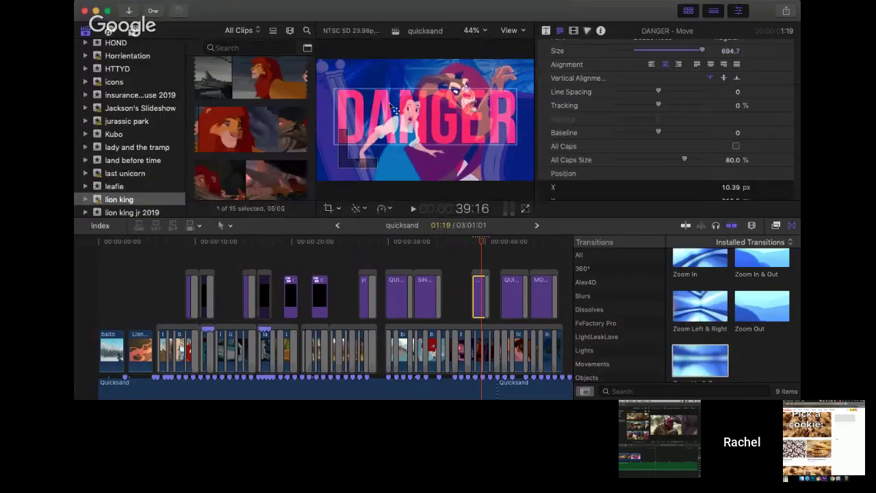
- Nudge the DANGER title down and slightly left in the frame to X 6.63 px, and move the playhead to 45:01
{"action": "left_click_drag", "start_coordinate": [388, 108], "coordinate": [386, 110]}
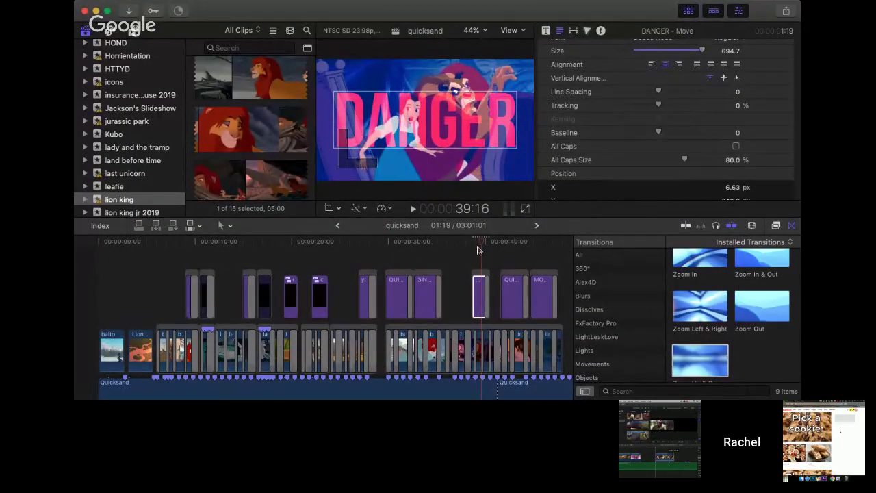
{"action": "left_click", "coordinate": [478, 247]}
{"action": "left_click_drag", "start_coordinate": [478, 247], "coordinate": [561, 271]}
{"action": "key", "text": "Up"}
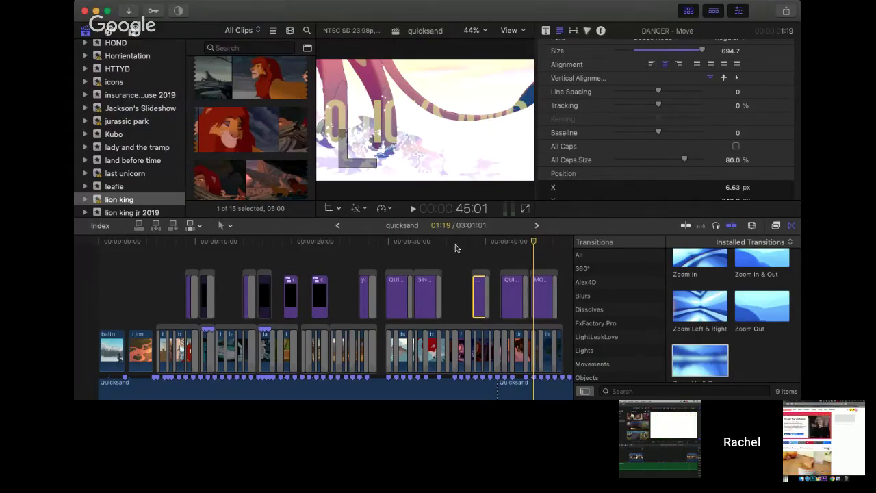
- Go back through the edit at 36:22, the SINKIN title at 34:03 and the FlashFrameX transition at 26:07
{"action": "left_click", "coordinate": [453, 243]}
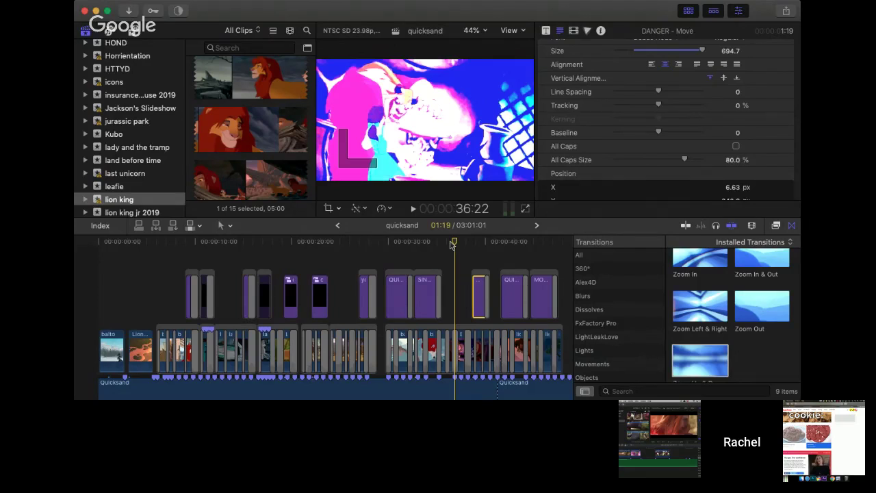
{"action": "left_click", "coordinate": [427, 245]}
{"action": "left_click", "coordinate": [418, 245]}
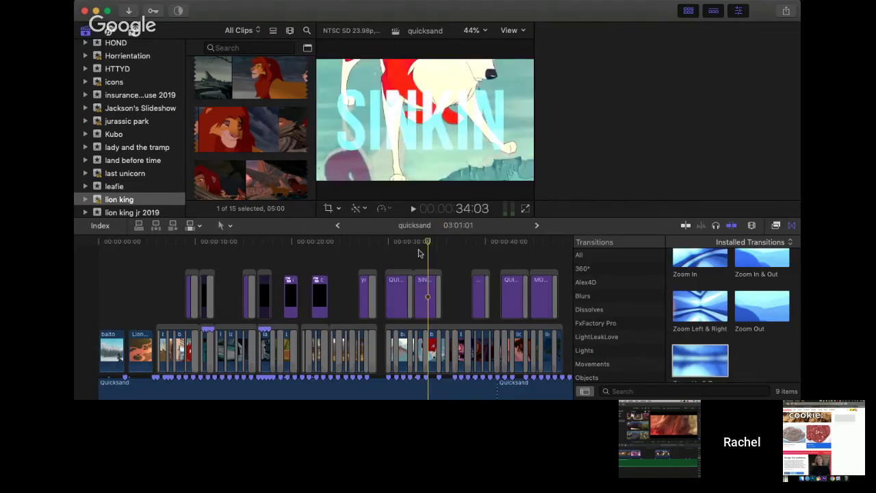
{"action": "left_click", "coordinate": [353, 243]}
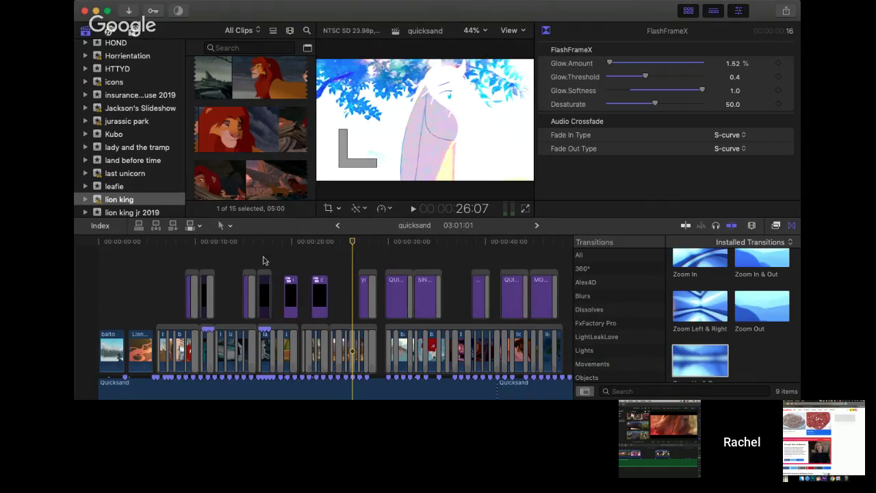
- Scrub the edit from the start to 55:11 and play the next filled section from about 1:11 to 1:22
{"action": "left_click_drag", "start_coordinate": [96, 242], "coordinate": [543, 272]}
{"action": "scroll", "coordinate": [543, 273], "scroll_direction": "right", "scroll_amount": 5}
{"action": "scroll", "coordinate": [403, 244], "scroll_direction": "right", "scroll_amount": 3}
{"action": "left_click_drag", "start_coordinate": [403, 244], "coordinate": [465, 275]}
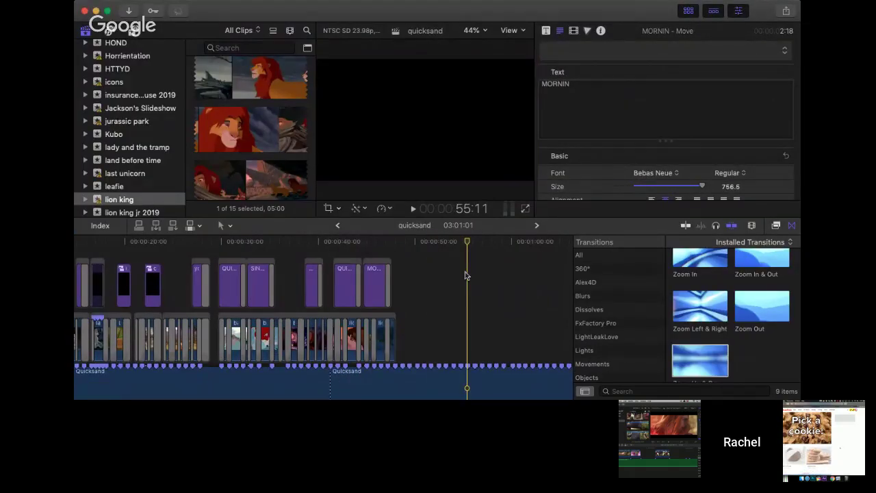
{"action": "left_click", "coordinate": [466, 275]}
{"action": "scroll", "coordinate": [475, 276], "scroll_direction": "right", "scroll_amount": 8}
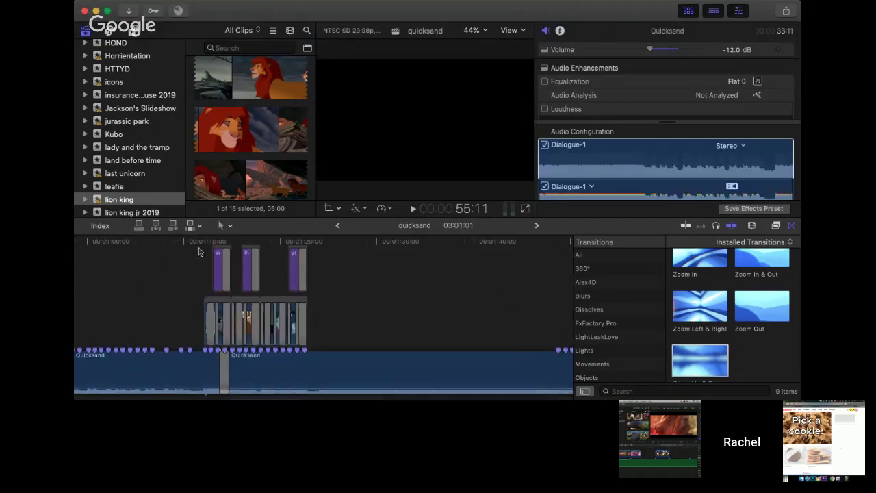
{"action": "key", "text": "space"}
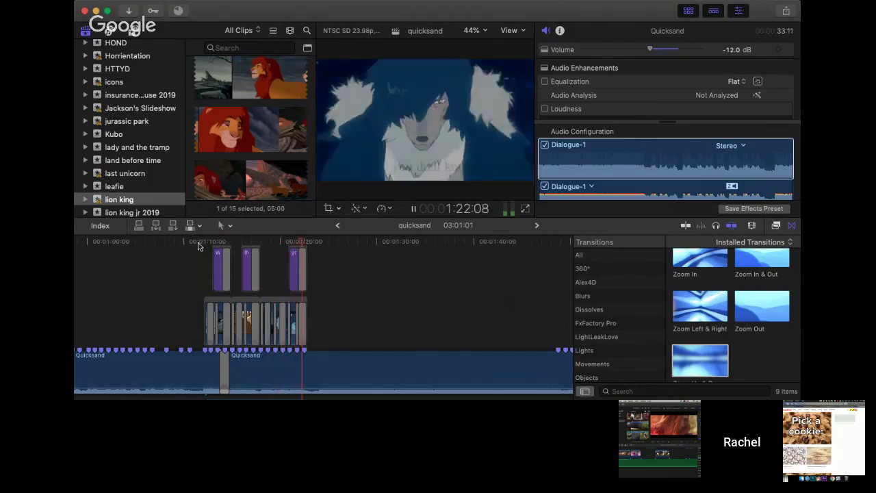
{"action": "key", "text": "space"}
- Play the edit from about 1:53 to 2:12:22 and check the river shot at 2:16:08
{"action": "scroll", "coordinate": [427, 316], "scroll_direction": "right", "scroll_amount": 5}
{"action": "left_click", "coordinate": [425, 245]}
{"action": "key", "text": "space"}
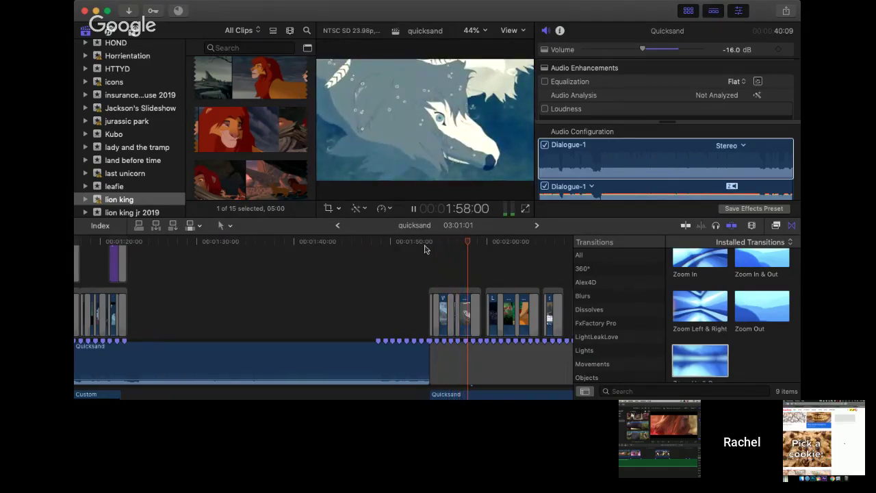
{"action": "scroll", "coordinate": [431, 260], "scroll_direction": "right", "scroll_amount": 5}
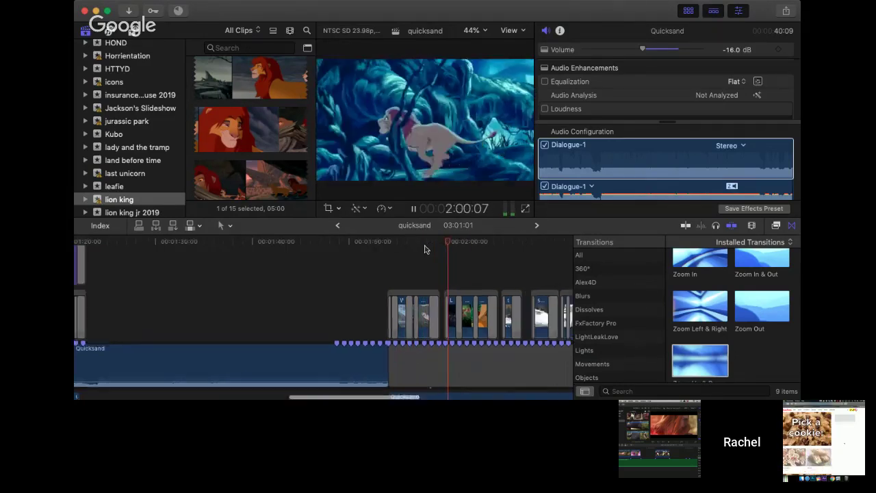
{"action": "scroll", "coordinate": [443, 269], "scroll_direction": "right", "scroll_amount": 2}
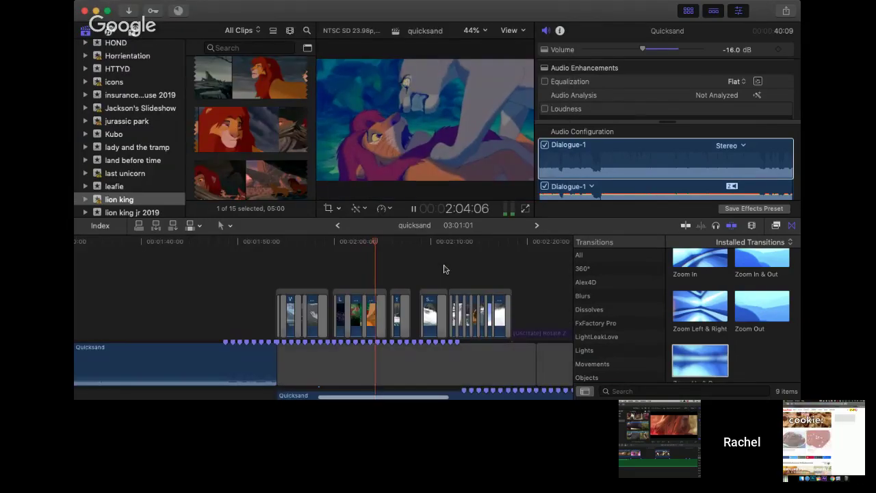
{"action": "scroll", "coordinate": [443, 269], "scroll_direction": "right", "scroll_amount": 1}
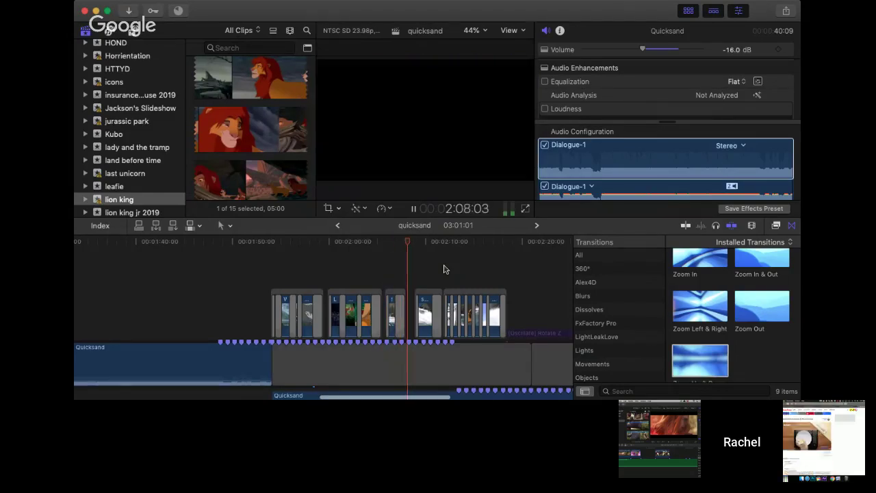
{"action": "scroll", "coordinate": [443, 269], "scroll_direction": "right", "scroll_amount": 2}
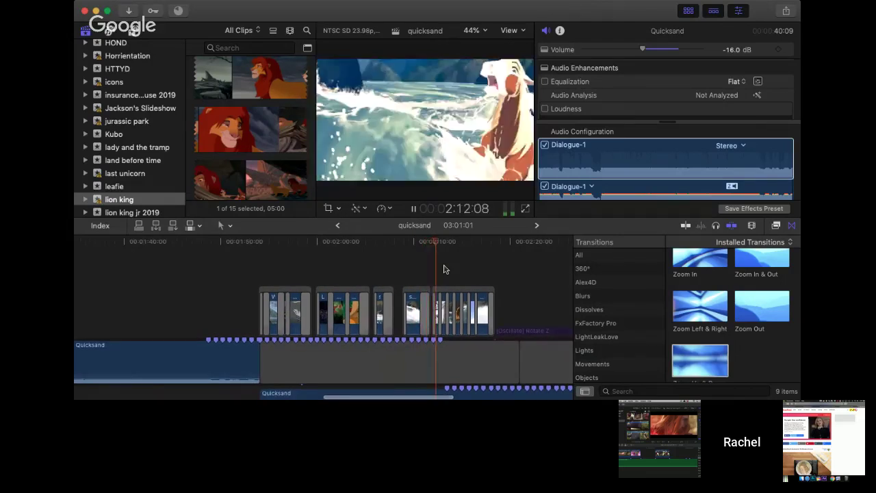
{"action": "key", "text": "space"}
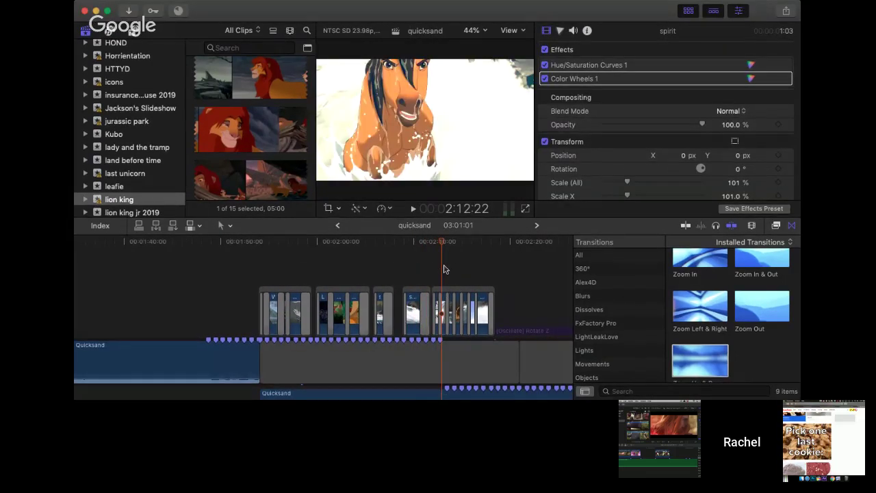
{"action": "left_click_drag", "start_coordinate": [446, 244], "coordinate": [464, 249]}
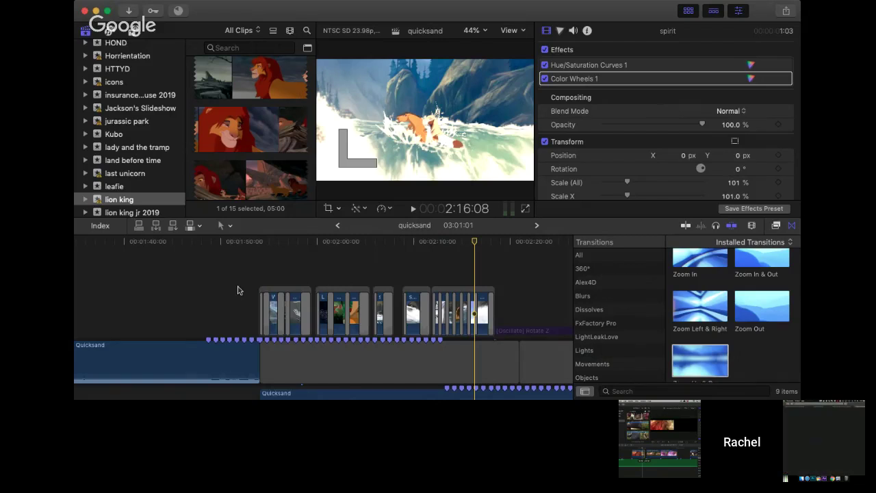
{"action": "key", "text": "super+minus"}
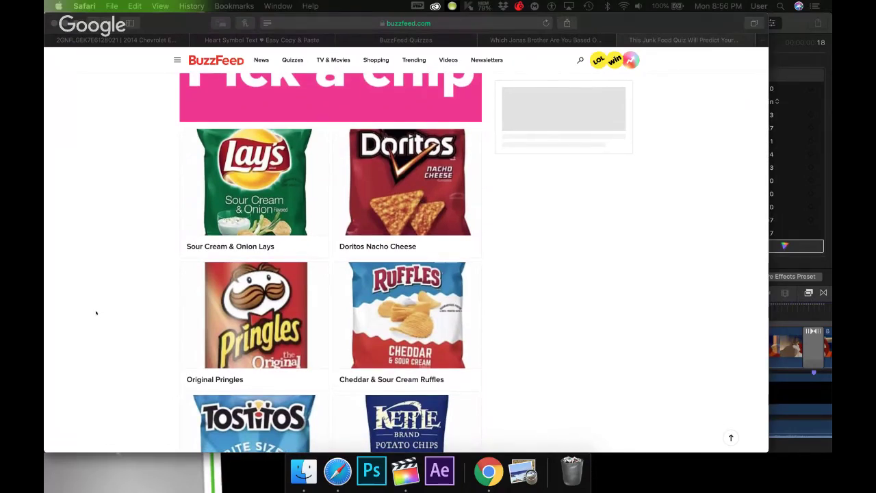
- Switch to the BuzzFeed junk food quiz in Safari and choose Cheddar & Sour Cream Ruffles as the chip
{"action": "scroll", "coordinate": [96, 313], "scroll_direction": "down", "scroll_amount": 4}
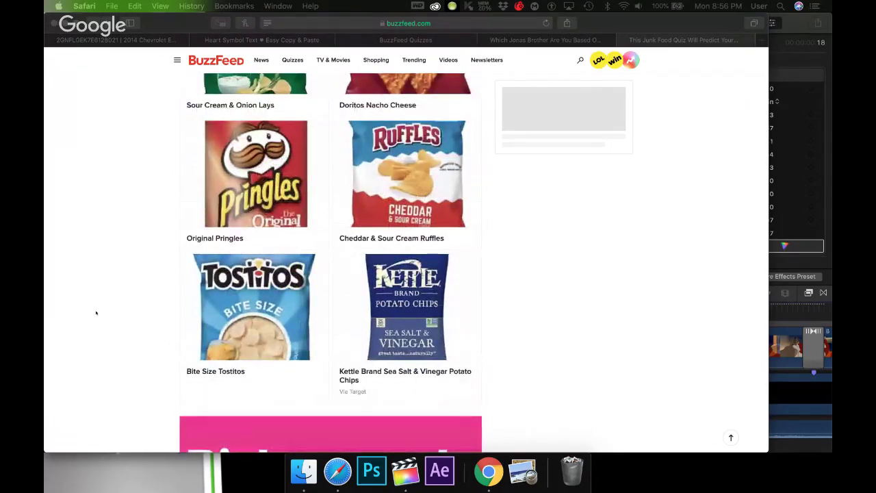
{"action": "scroll", "coordinate": [96, 312], "scroll_direction": "up", "scroll_amount": 2}
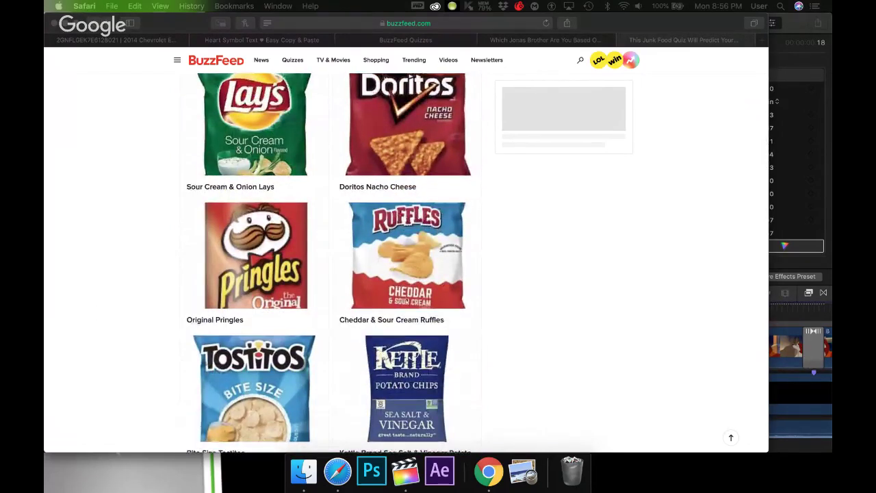
{"action": "left_click", "coordinate": [406, 298]}
{"action": "left_click", "coordinate": [406, 299]}
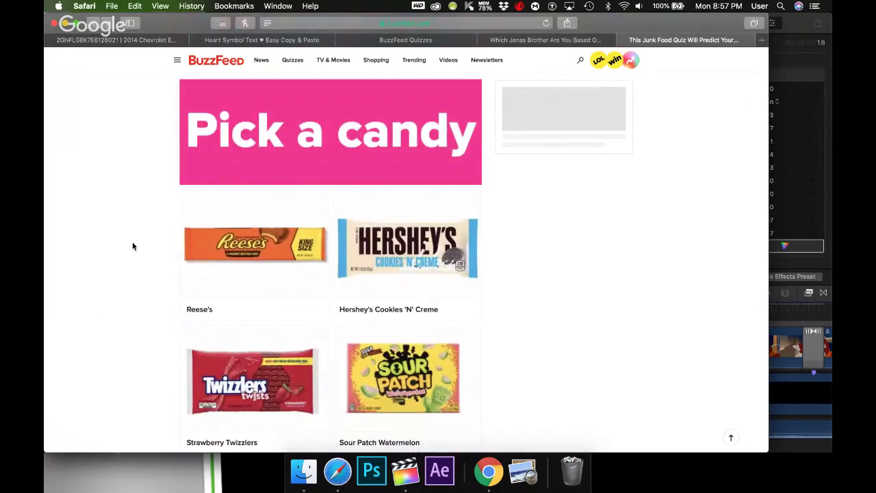
- Continue through the candy question, choose Fudge Stripes Keebler Cookies as the cookie, and close the "I Like Me Better" video
{"action": "scroll", "coordinate": [132, 243], "scroll_direction": "down", "scroll_amount": 4}
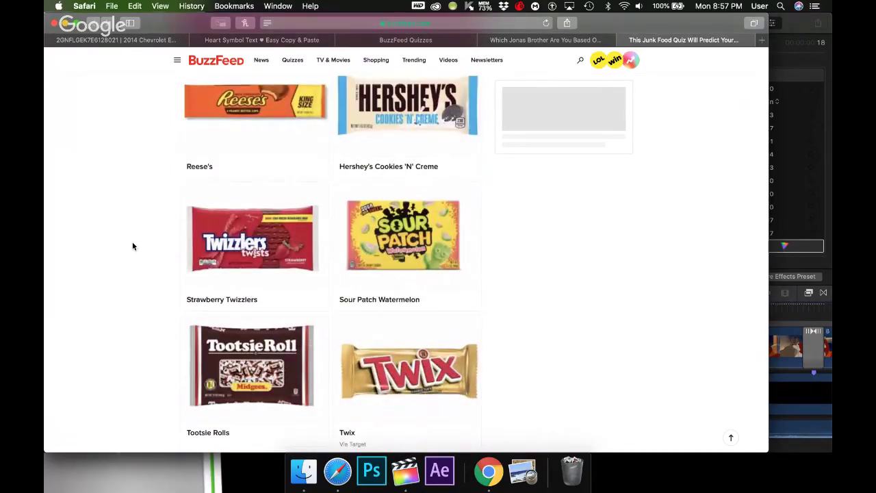
{"action": "scroll", "coordinate": [132, 246], "scroll_direction": "down", "scroll_amount": 1}
{"action": "scroll", "coordinate": [132, 247], "scroll_direction": "up", "scroll_amount": 1}
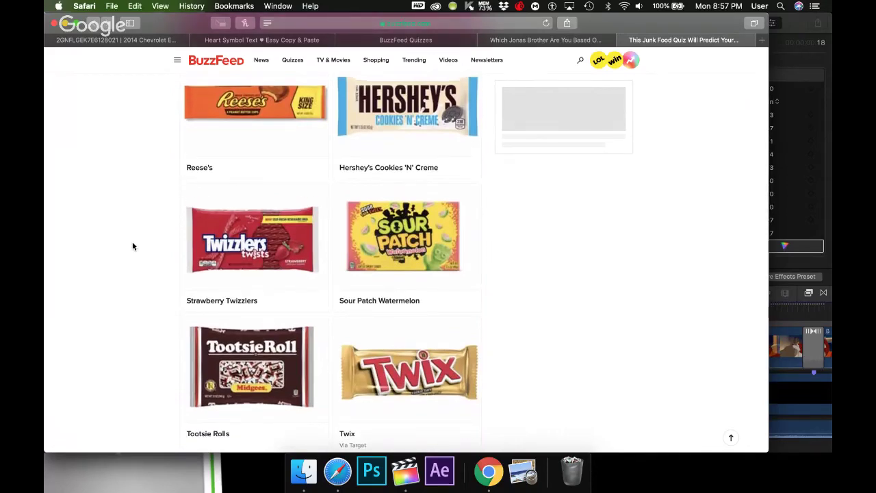
{"action": "scroll", "coordinate": [134, 206], "scroll_direction": "down", "scroll_amount": 5}
{"action": "scroll", "coordinate": [130, 195], "scroll_direction": "down", "scroll_amount": 5}
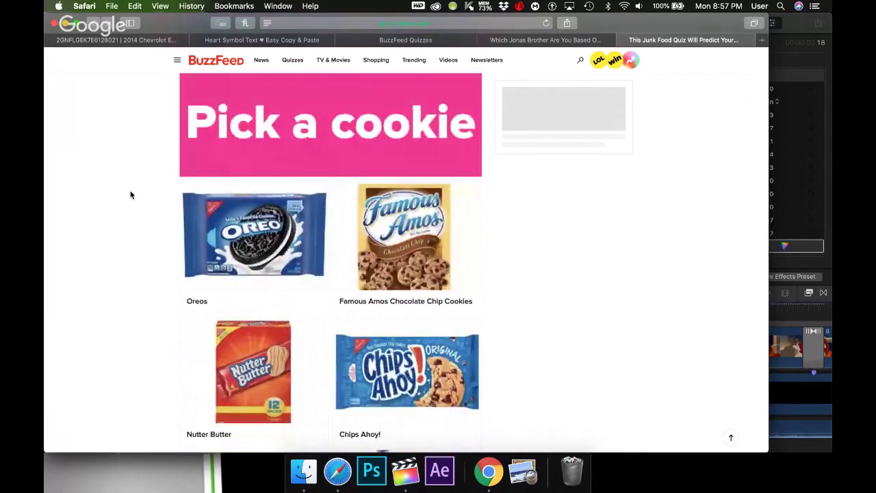
{"action": "scroll", "coordinate": [131, 195], "scroll_direction": "down", "scroll_amount": 3}
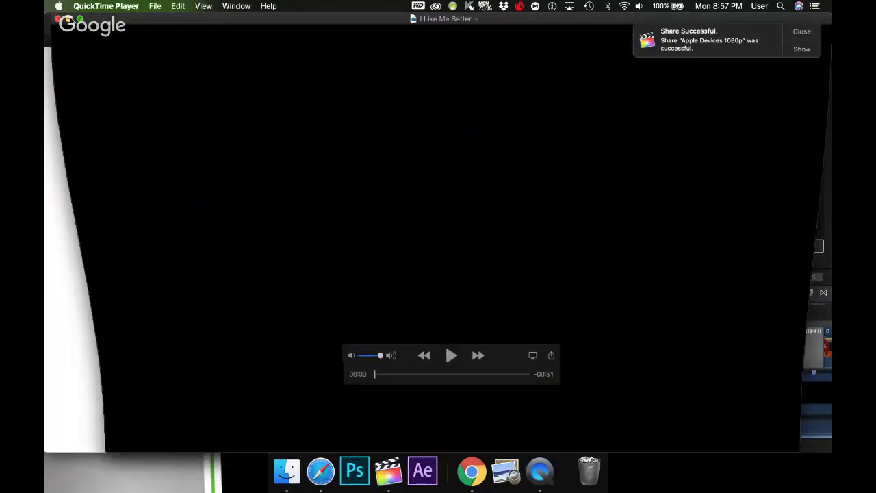
{"action": "key", "text": "super+w"}
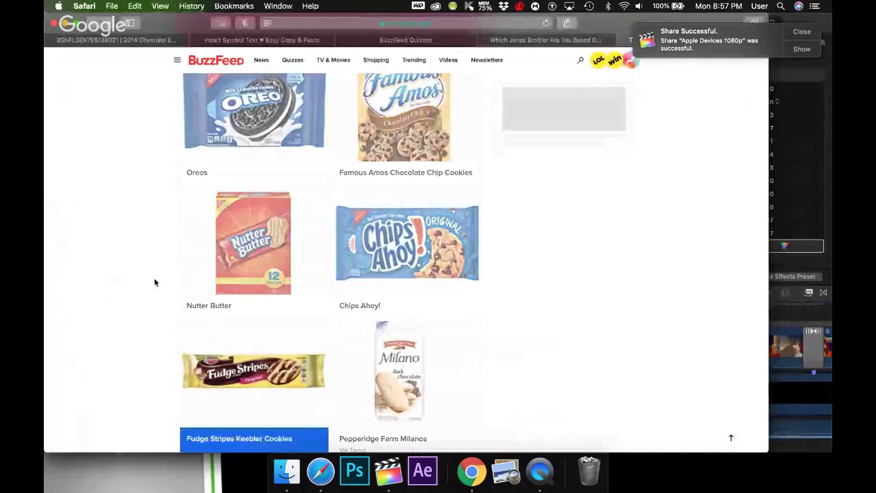
- Choose Lucky Charms as the cereal, answer the final "Pick one" question and read the quiz result
{"action": "scroll", "coordinate": [155, 282], "scroll_direction": "down", "scroll_amount": 10}
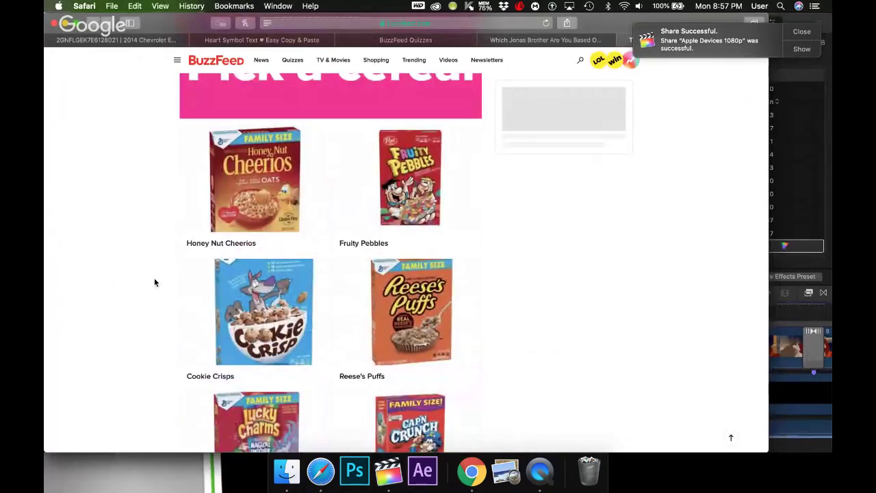
{"action": "scroll", "coordinate": [155, 281], "scroll_direction": "down", "scroll_amount": 3}
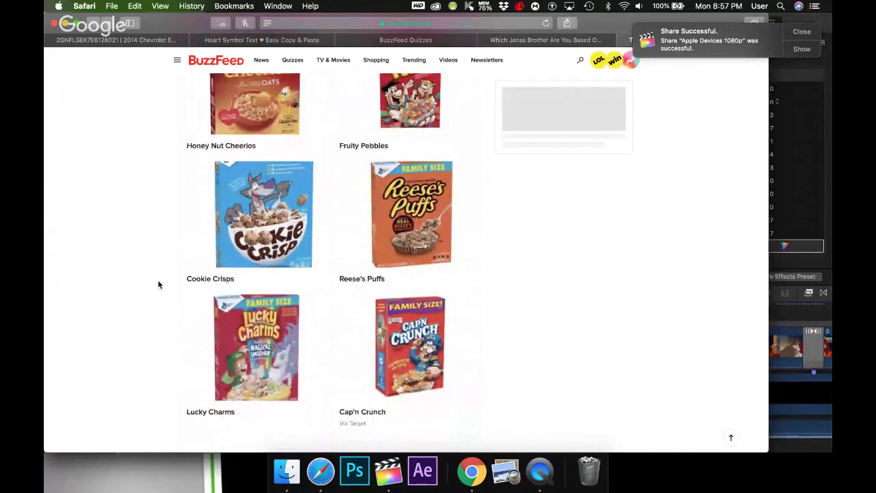
{"action": "left_click", "coordinate": [226, 325]}
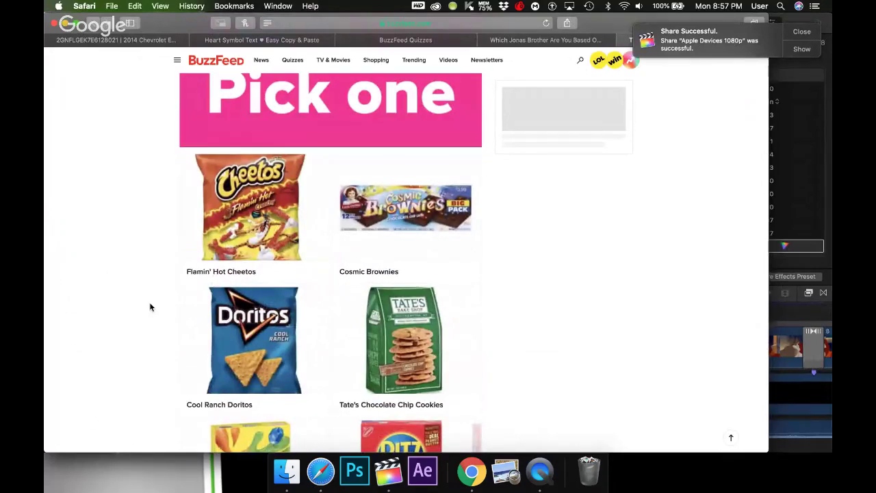
{"action": "scroll", "coordinate": [150, 307], "scroll_direction": "down", "scroll_amount": 3}
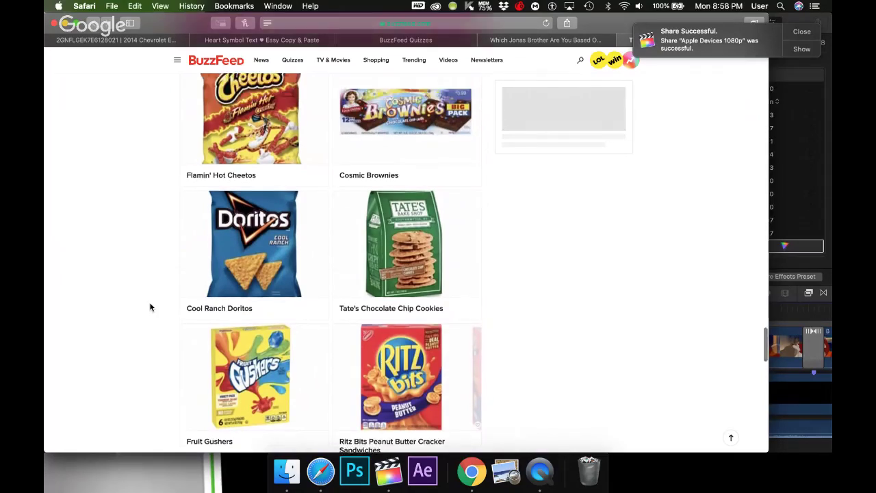
{"action": "scroll", "coordinate": [149, 302], "scroll_direction": "down", "scroll_amount": 10}
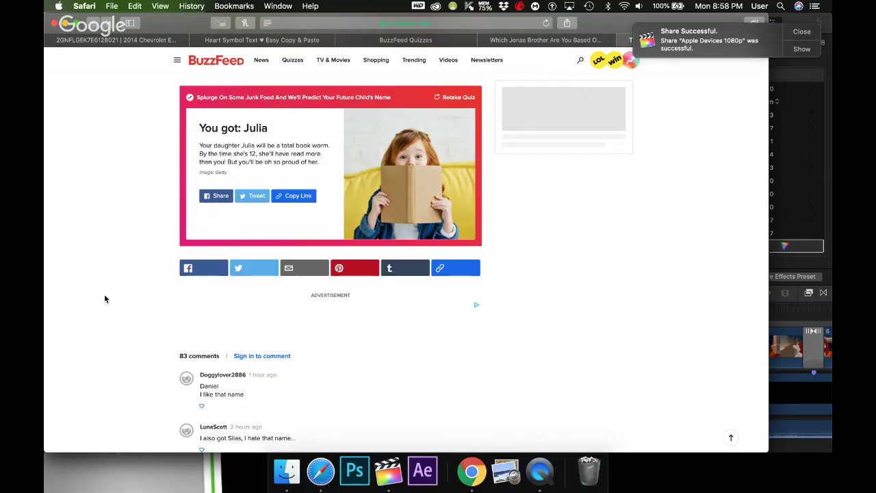
- Dismiss the share notification, return to the Hostess snack question and reload the page to clear the quiz answers
{"action": "left_click", "coordinate": [803, 34]}
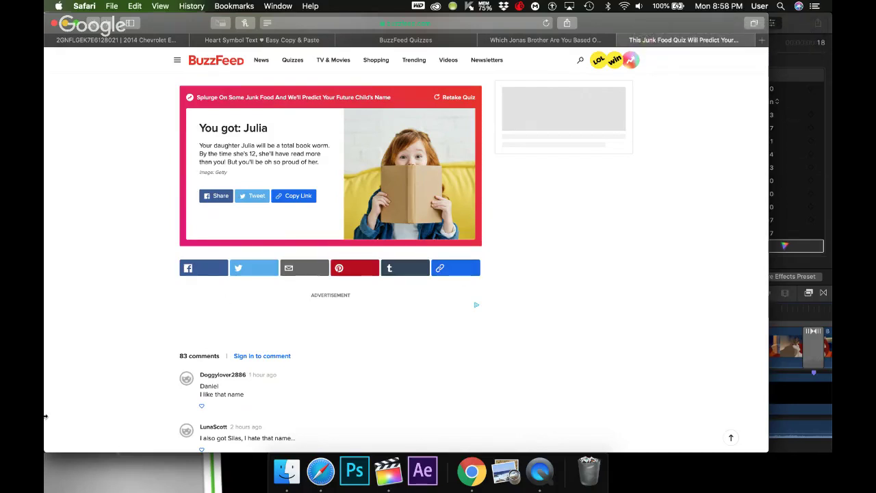
{"action": "scroll", "coordinate": [45, 416], "scroll_direction": "up", "scroll_amount": 1}
{"action": "scroll", "coordinate": [46, 415], "scroll_direction": "down", "scroll_amount": 3}
{"action": "scroll", "coordinate": [45, 415], "scroll_direction": "up", "scroll_amount": 4}
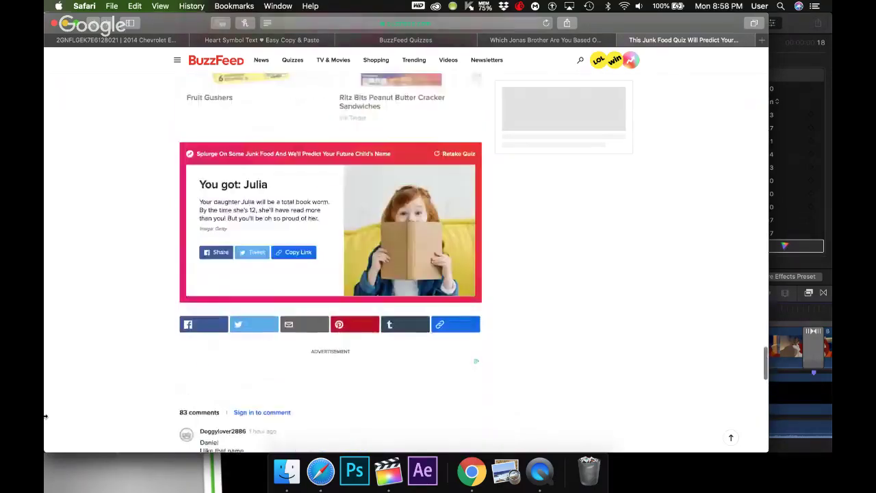
{"action": "scroll", "coordinate": [46, 415], "scroll_direction": "up", "scroll_amount": 2}
{"action": "left_click_drag", "start_coordinate": [765, 369], "coordinate": [786, 60]}
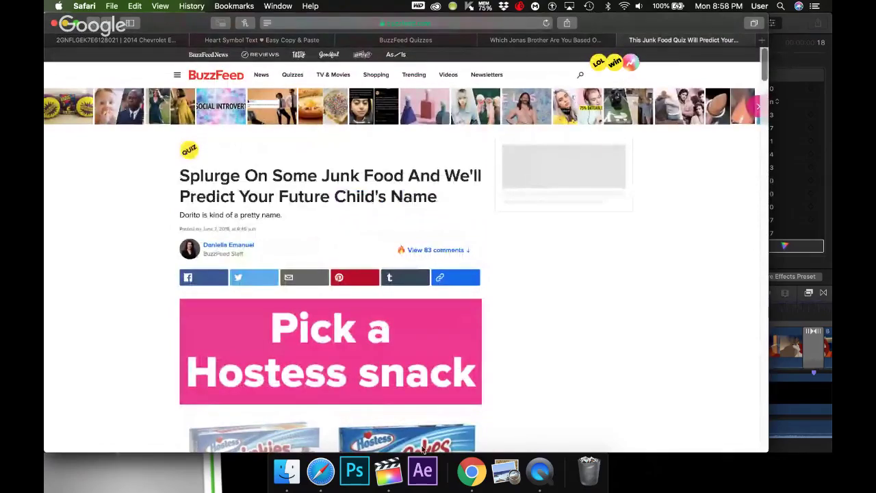
{"action": "scroll", "coordinate": [494, 281], "scroll_direction": "down", "scroll_amount": 5}
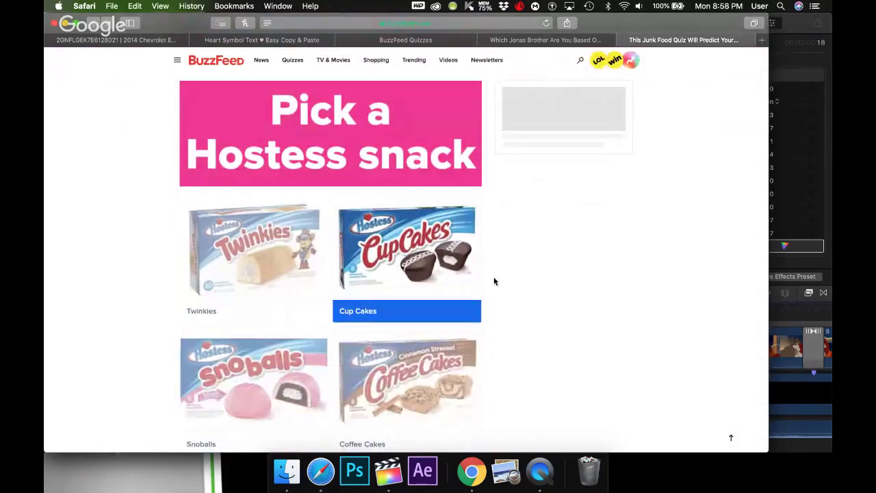
{"action": "scroll", "coordinate": [493, 276], "scroll_direction": "up", "scroll_amount": 2}
{"action": "left_click", "coordinate": [545, 23]}
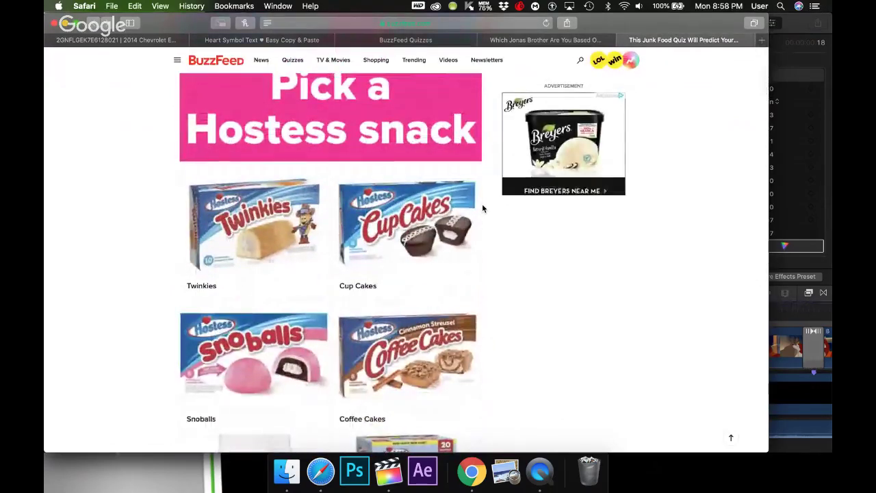
- Open the YouTube home page in a new browser tab
{"action": "key", "text": "super+t"}
{"action": "left_click", "coordinate": [543, 93]}
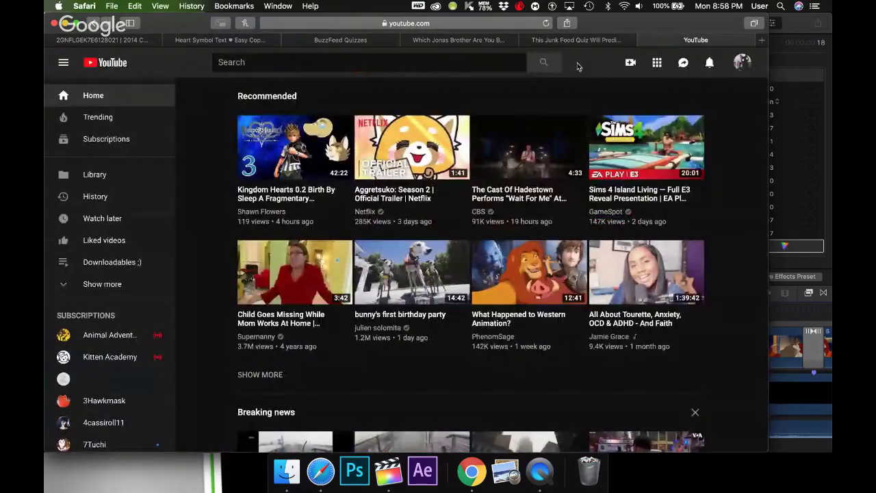
- Upload I Like Me Better.mov from the Desktop to YouTube with its privacy set to Unlisted
{"action": "left_click", "coordinate": [629, 64]}
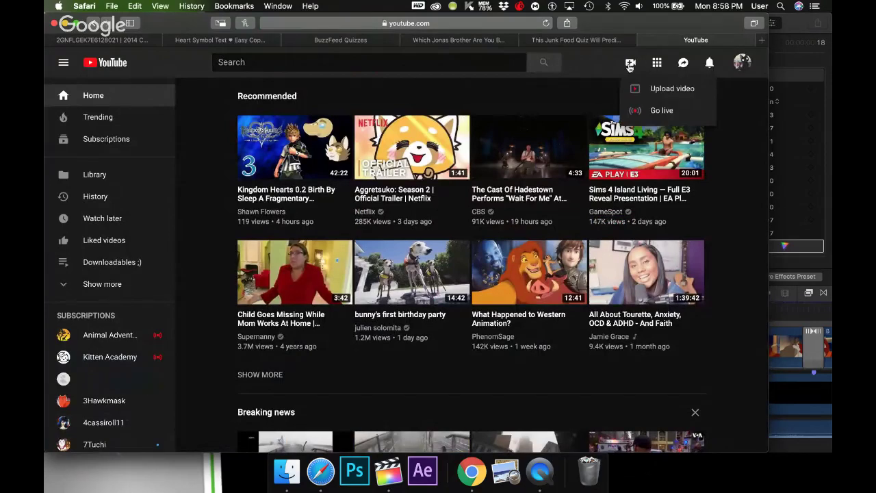
{"action": "left_click", "coordinate": [650, 97]}
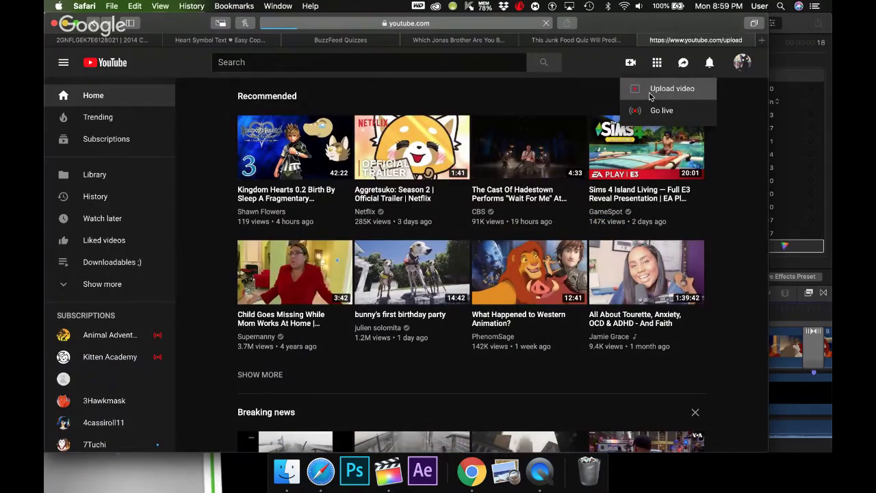
{"action": "left_click", "coordinate": [333, 230]}
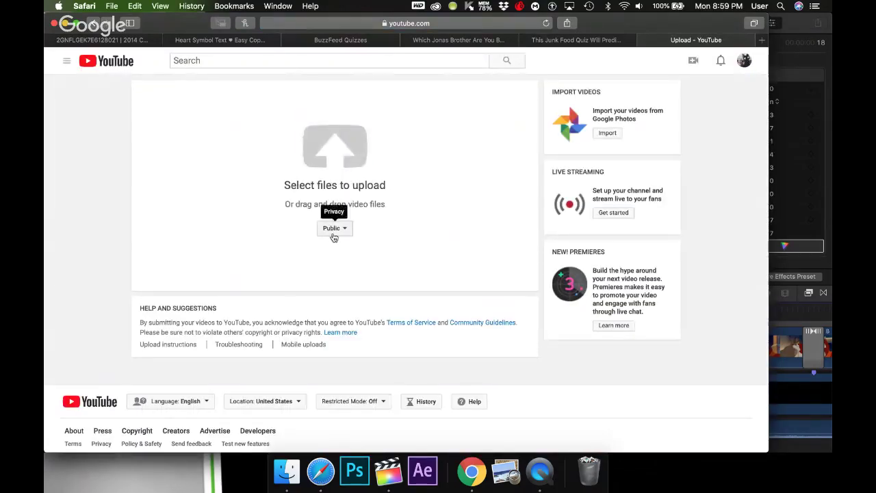
{"action": "left_click", "coordinate": [342, 258]}
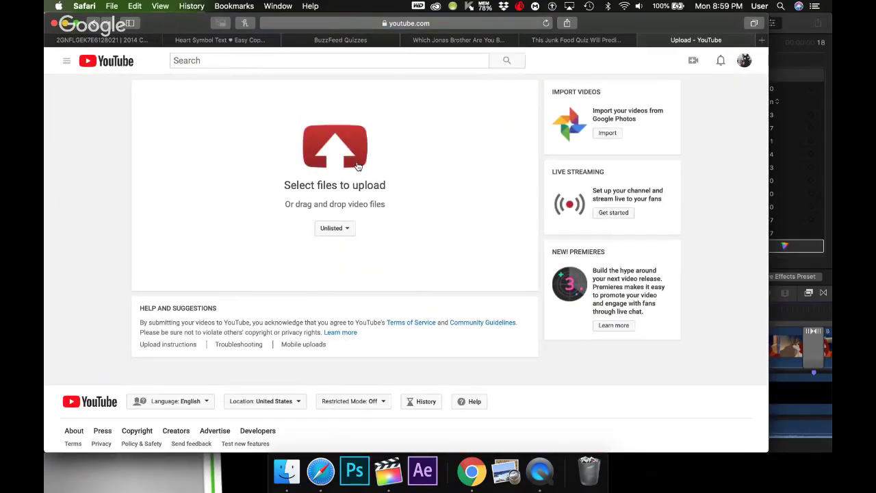
{"action": "left_click", "coordinate": [358, 167]}
{"action": "left_click", "coordinate": [164, 103]}
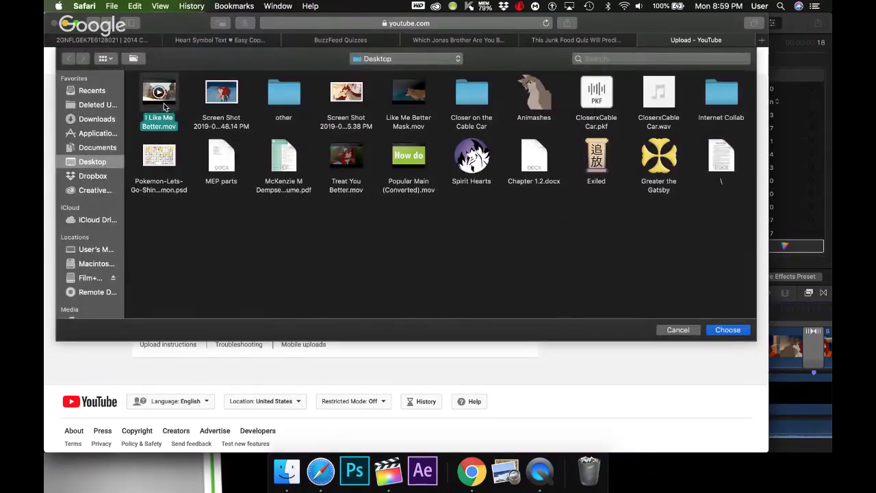
{"action": "double_click", "coordinate": [164, 104]}
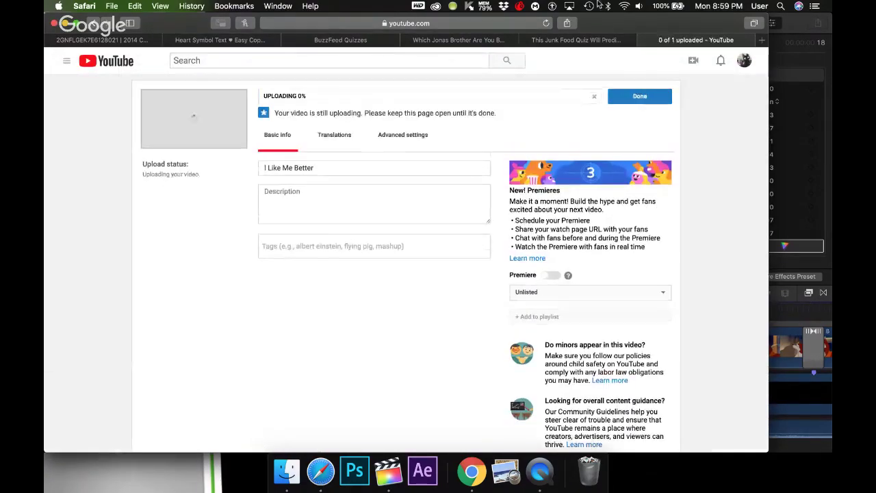
- Return to the junk food quiz, go through the Hostess snack question and choose Original Pringles as the chips
{"action": "left_click", "coordinate": [578, 40]}
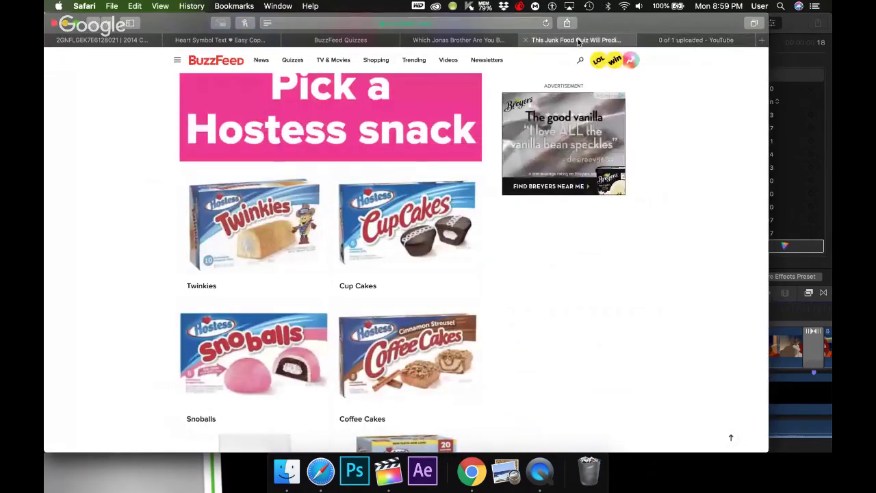
{"action": "scroll", "coordinate": [552, 311], "scroll_direction": "down", "scroll_amount": 3}
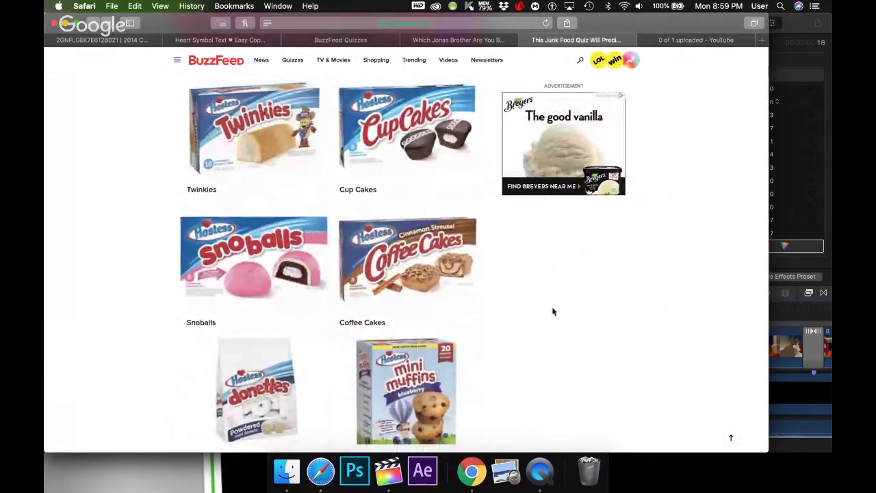
{"action": "scroll", "coordinate": [553, 312], "scroll_direction": "down", "scroll_amount": 1}
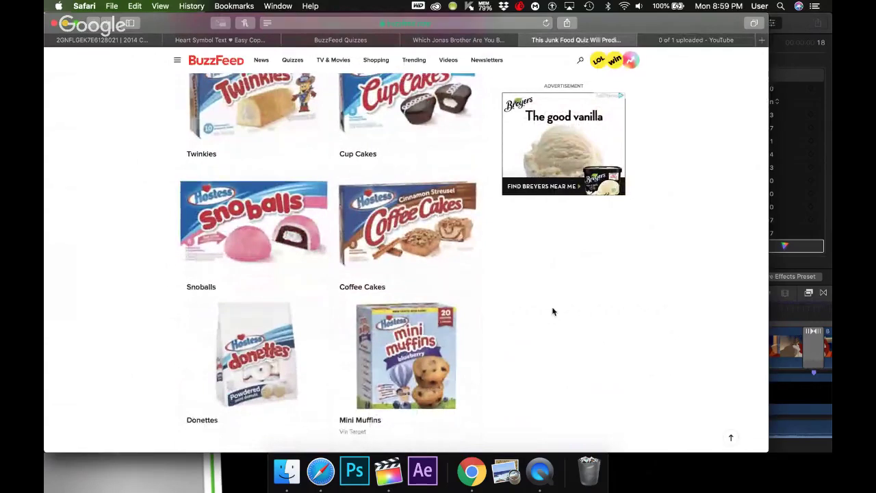
{"action": "scroll", "coordinate": [553, 311], "scroll_direction": "up", "scroll_amount": 1}
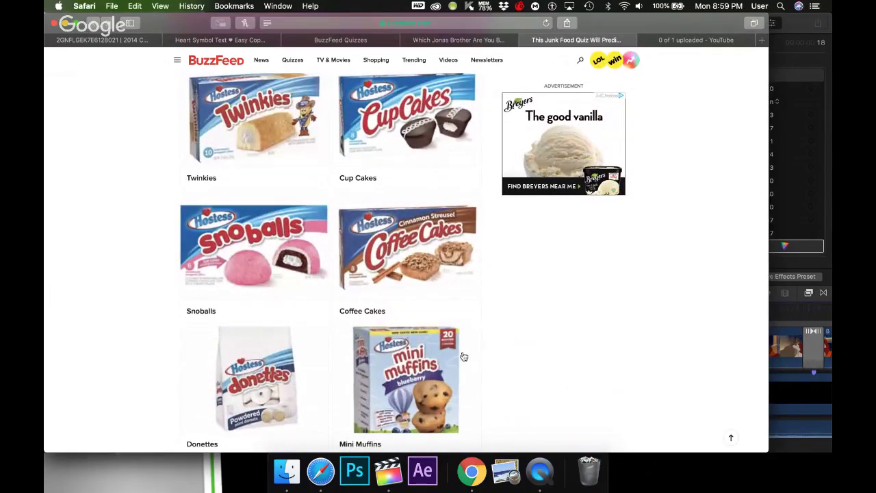
{"action": "scroll", "coordinate": [540, 295], "scroll_direction": "down", "scroll_amount": 10}
{"action": "scroll", "coordinate": [540, 295], "scroll_direction": "down", "scroll_amount": 3}
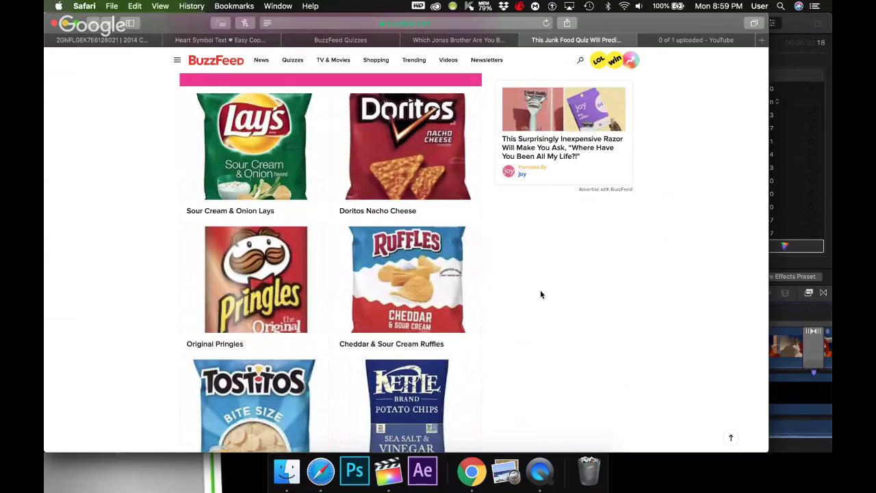
{"action": "scroll", "coordinate": [539, 294], "scroll_direction": "down", "scroll_amount": 3}
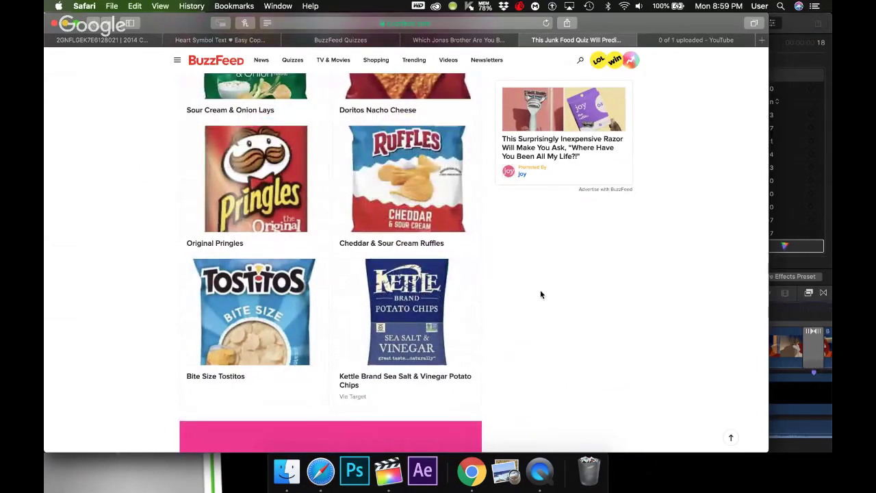
{"action": "scroll", "coordinate": [540, 294], "scroll_direction": "up", "scroll_amount": 1}
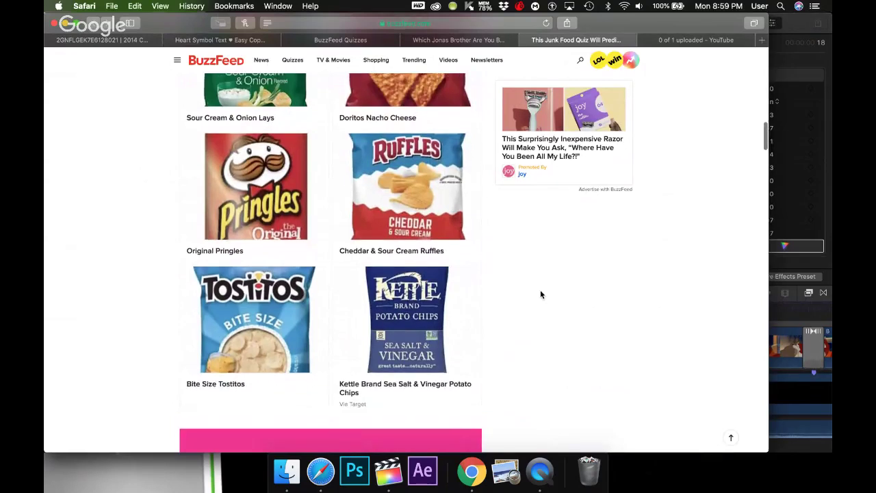
{"action": "scroll", "coordinate": [539, 294], "scroll_direction": "up", "scroll_amount": 3}
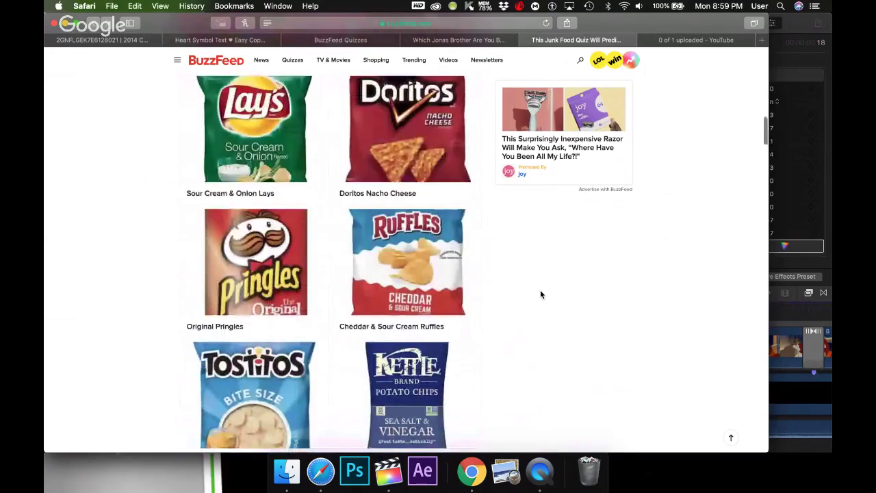
{"action": "scroll", "coordinate": [539, 294], "scroll_direction": "down", "scroll_amount": 1}
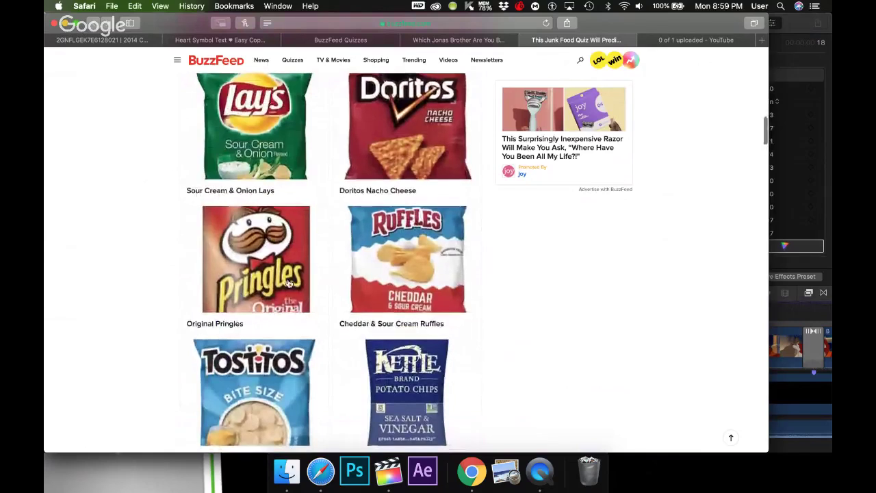
{"action": "left_click", "coordinate": [268, 311]}
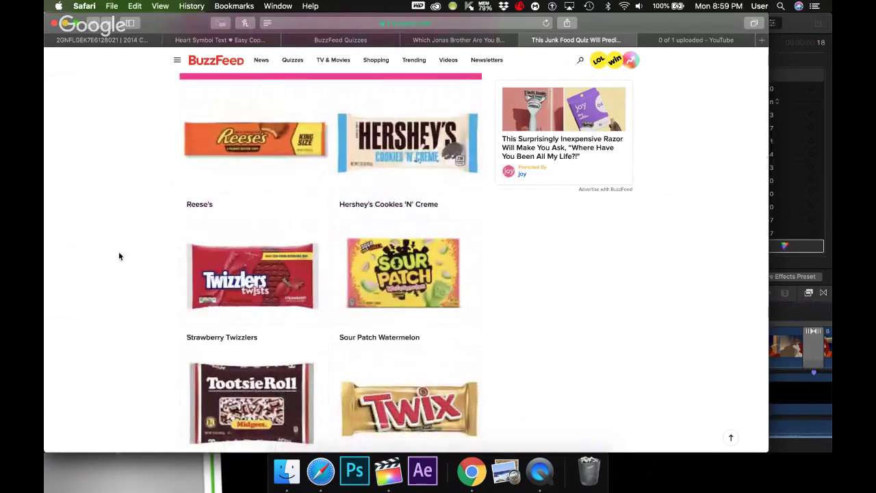
- Choose Tootsie Rolls as the candy and Fudge Stripes Keebler Cookies as the cookie
{"action": "scroll", "coordinate": [119, 256], "scroll_direction": "down", "scroll_amount": 2}
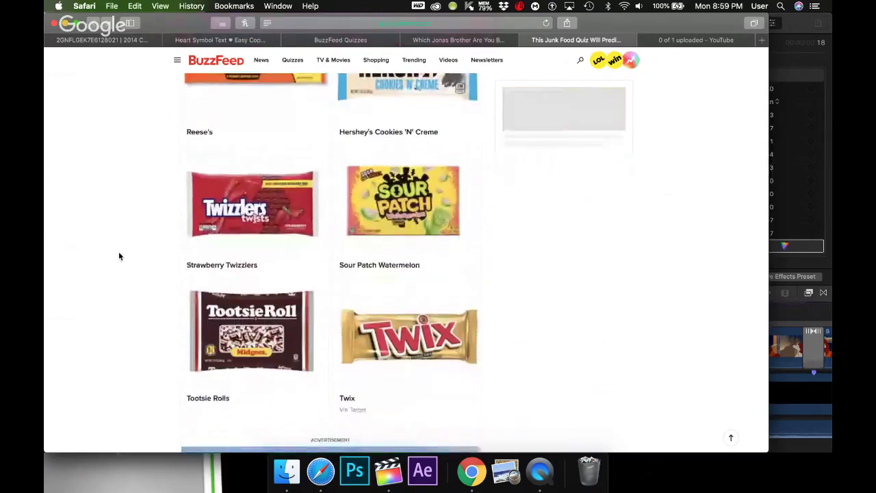
{"action": "scroll", "coordinate": [118, 256], "scroll_direction": "up", "scroll_amount": 2}
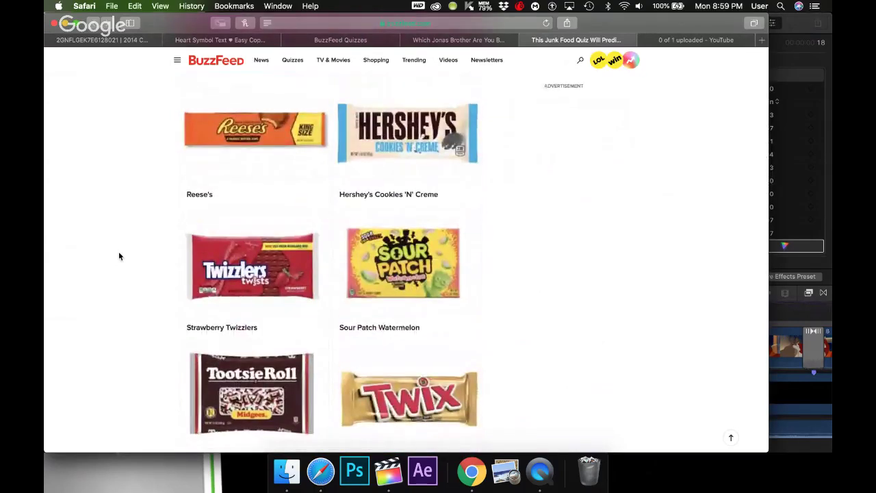
{"action": "scroll", "coordinate": [119, 254], "scroll_direction": "down", "scroll_amount": 2}
{"action": "left_click", "coordinate": [252, 342]}
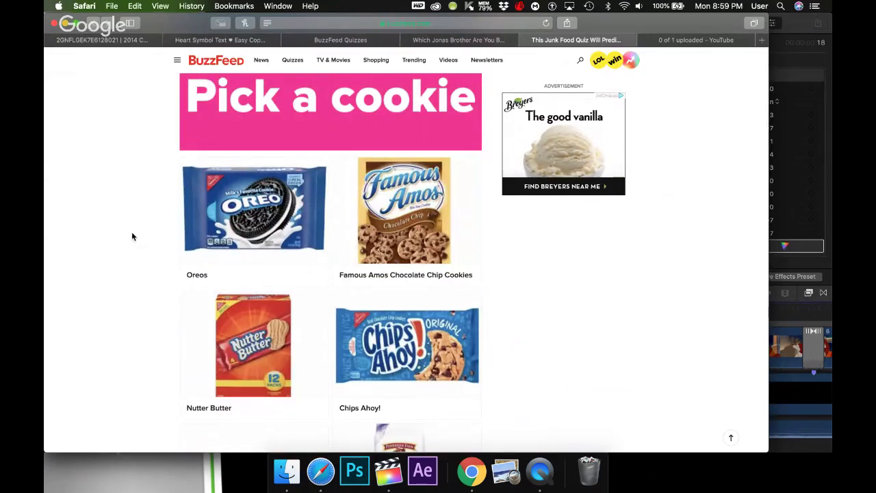
{"action": "scroll", "coordinate": [132, 236], "scroll_direction": "down", "scroll_amount": 3}
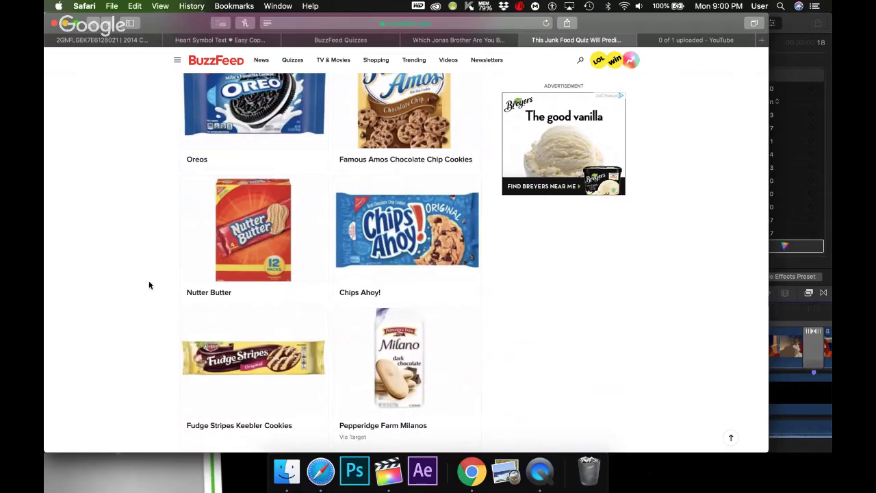
{"action": "left_click", "coordinate": [217, 392]}
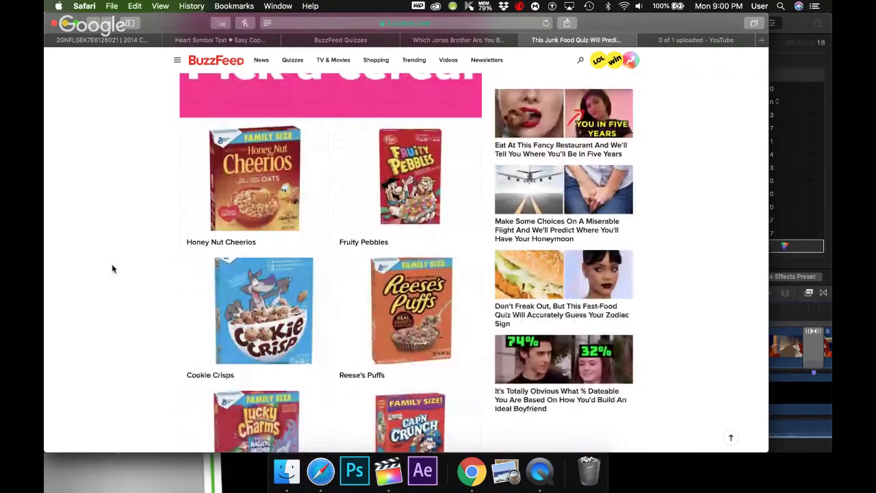
- Choose Fruity Pebbles as the cereal and Fruit Gushers in the final "Pick one" question to get the quiz result
{"action": "scroll", "coordinate": [113, 269], "scroll_direction": "down", "scroll_amount": 3}
{"action": "scroll", "coordinate": [113, 268], "scroll_direction": "down", "scroll_amount": 1}
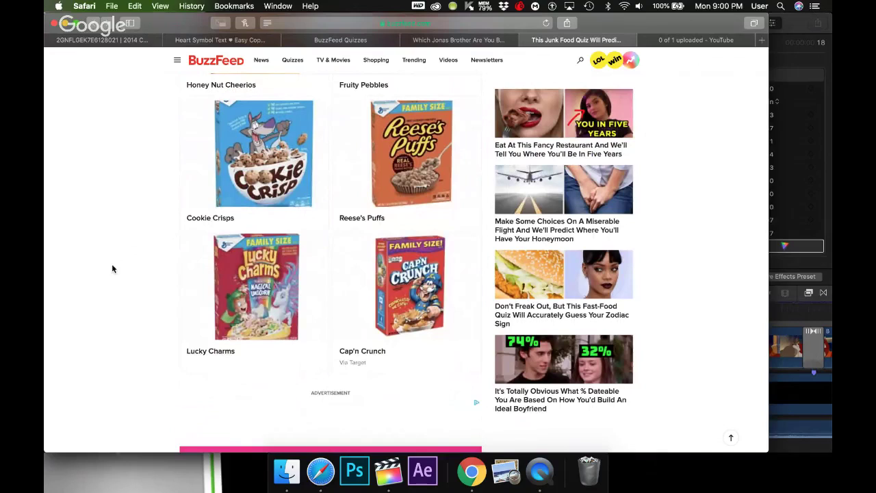
{"action": "scroll", "coordinate": [113, 268], "scroll_direction": "up", "scroll_amount": 3}
{"action": "scroll", "coordinate": [142, 273], "scroll_direction": "down", "scroll_amount": 6}
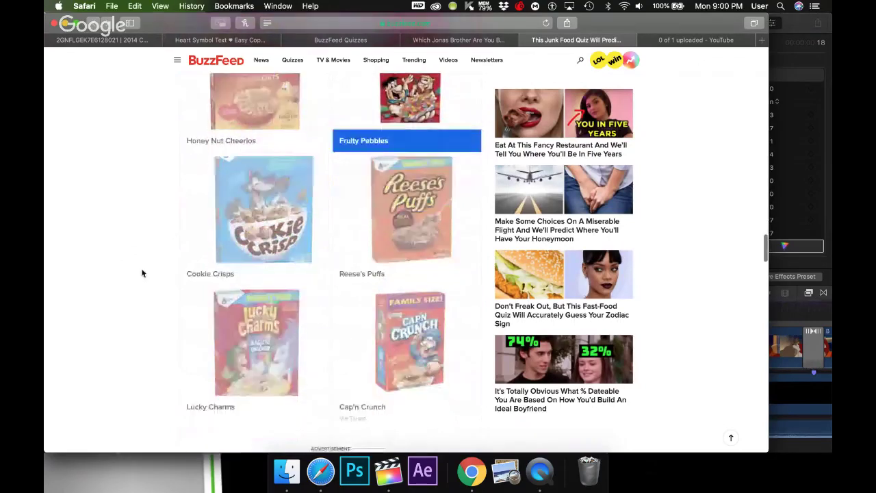
{"action": "scroll", "coordinate": [142, 273], "scroll_direction": "down", "scroll_amount": 8}
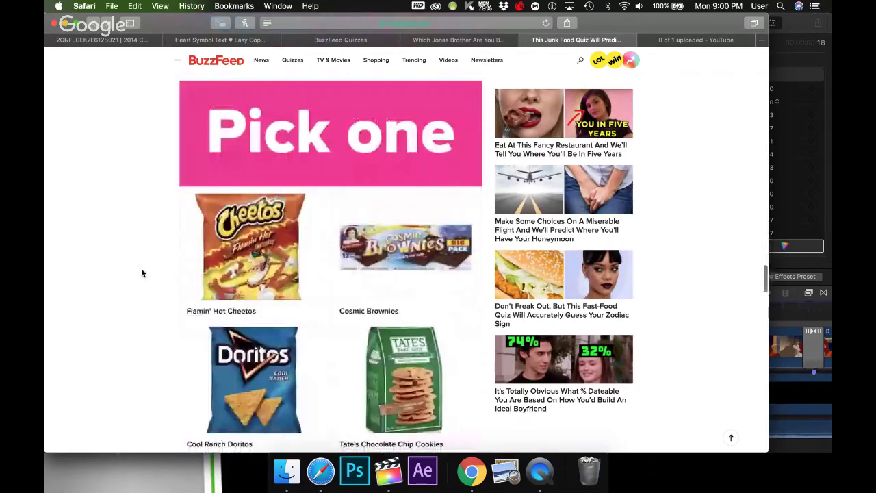
{"action": "scroll", "coordinate": [142, 273], "scroll_direction": "down", "scroll_amount": 3}
{"action": "scroll", "coordinate": [142, 273], "scroll_direction": "down", "scroll_amount": 2}
{"action": "scroll", "coordinate": [143, 273], "scroll_direction": "down", "scroll_amount": 5}
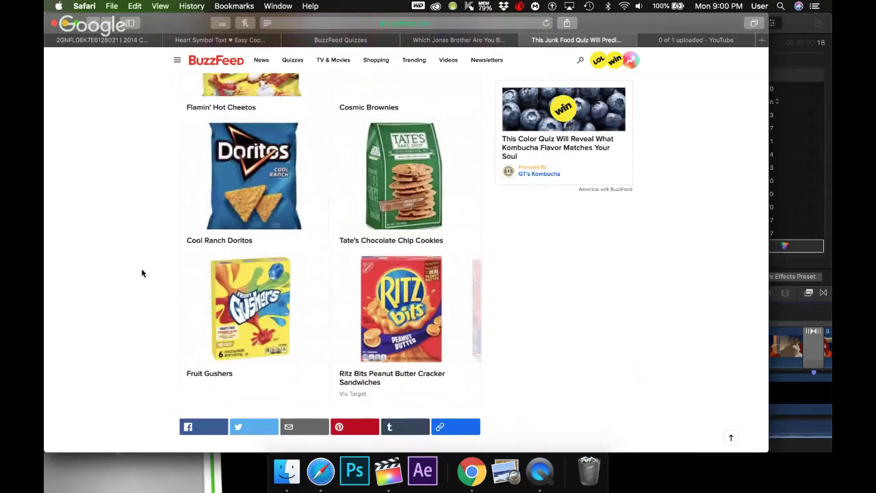
{"action": "left_click", "coordinate": [224, 317]}
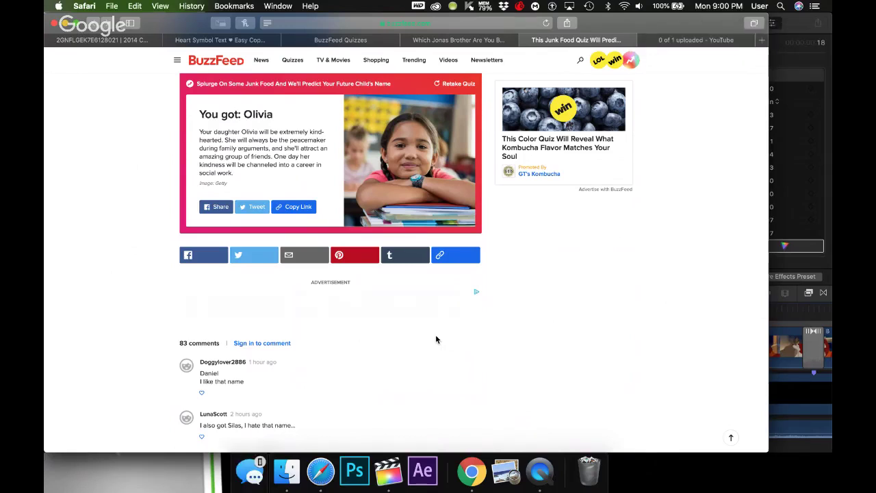
- Return to the YouTube upload page, finalize the "I Like Me Better" upload and copy its video link
{"action": "left_click", "coordinate": [681, 40]}
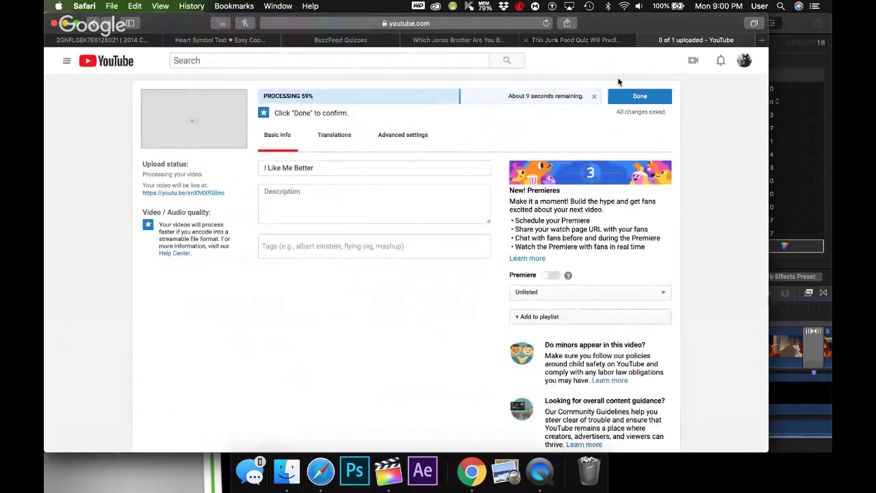
{"action": "left_click", "coordinate": [638, 101]}
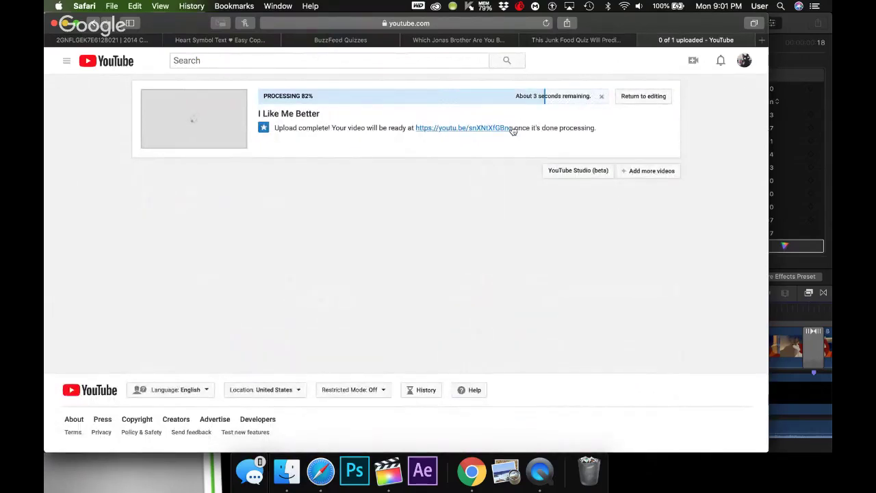
{"action": "left_click_drag", "start_coordinate": [275, 127], "coordinate": [416, 126]}
{"action": "left_click", "coordinate": [555, 130]}
{"action": "key", "text": "super+c"}
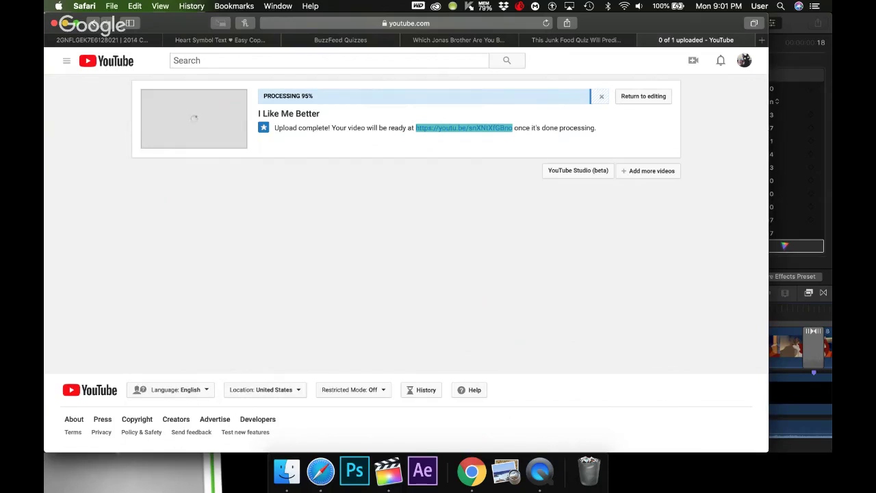
- Switch to Final Cut Pro and play the "I Like Me Better" timeline briefly from 7:19, at the start of the first Balto clips
{"action": "key", "text": "super+Tab"}
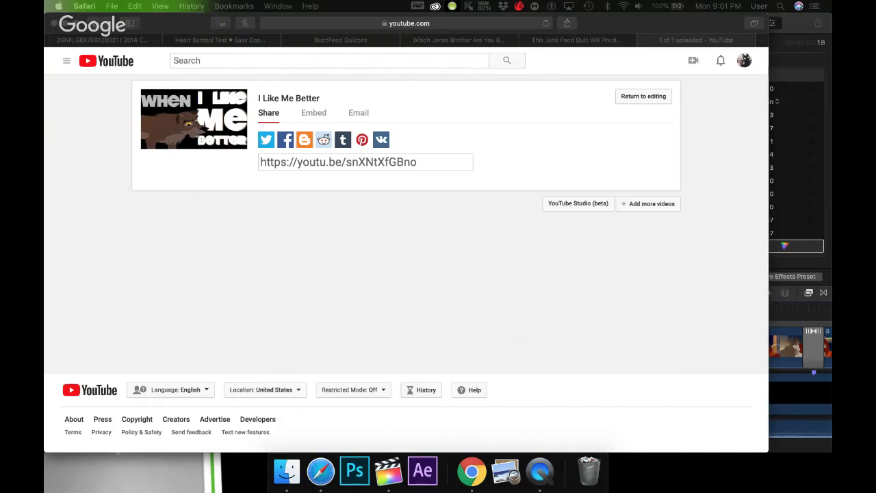
{"action": "left_click", "coordinate": [795, 32]}
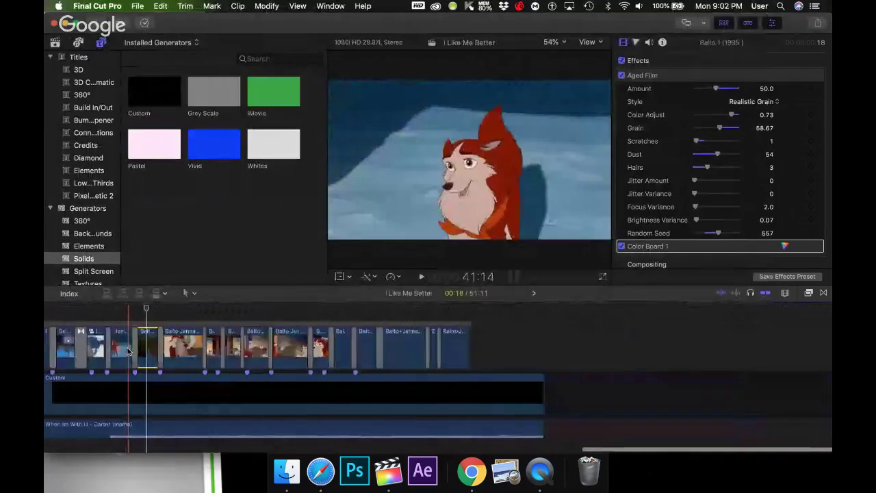
{"action": "scroll", "coordinate": [128, 336], "scroll_direction": "left", "scroll_amount": 10}
{"action": "left_click", "coordinate": [131, 309]}
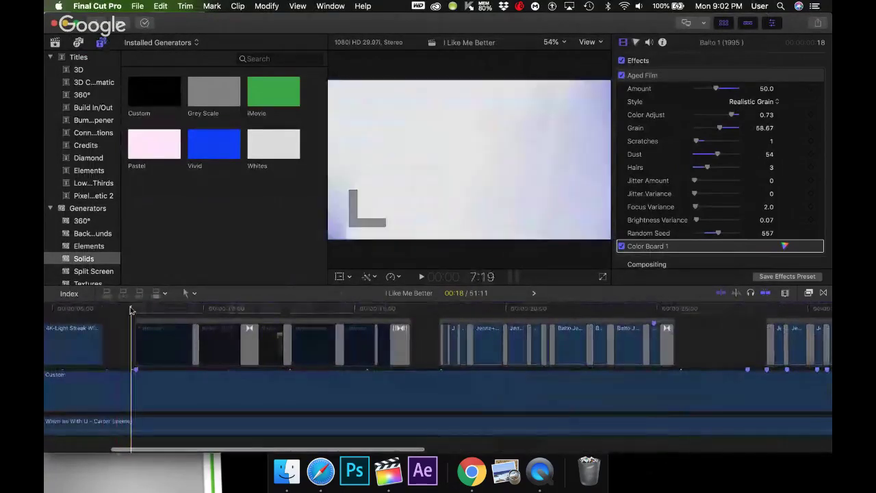
{"action": "key", "text": "space"}
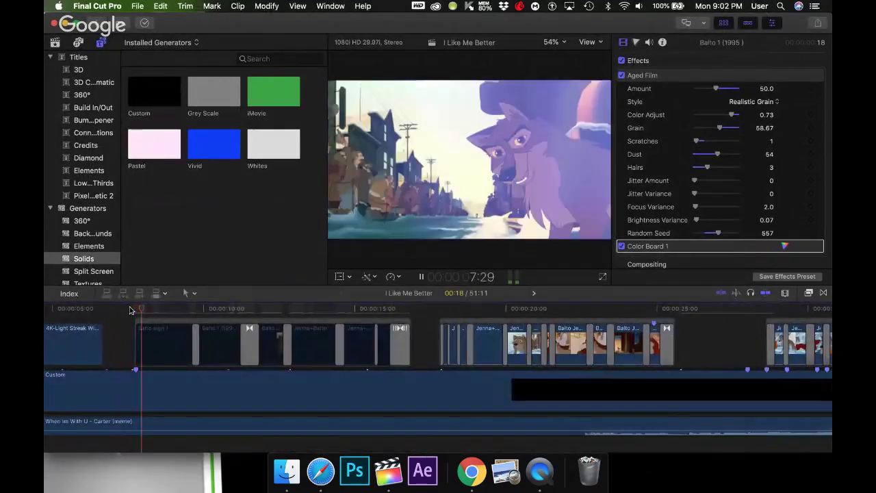
{"action": "key", "text": "space"}
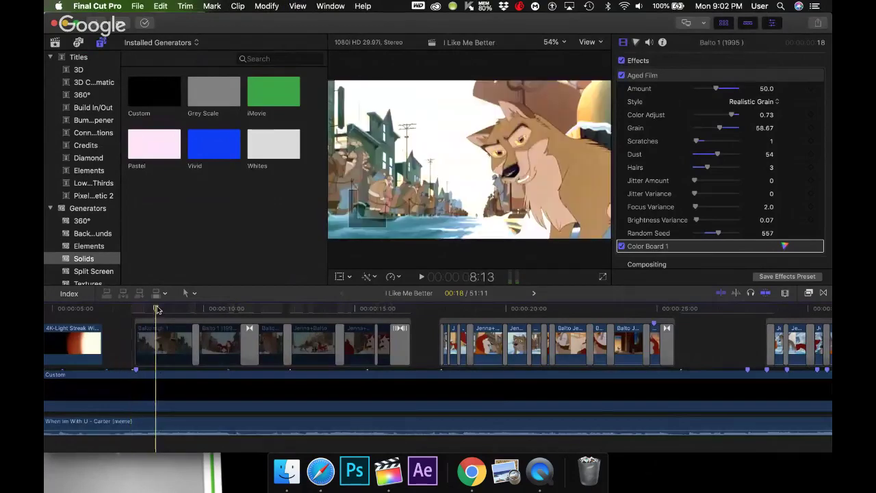
{"action": "left_click", "coordinate": [165, 309]}
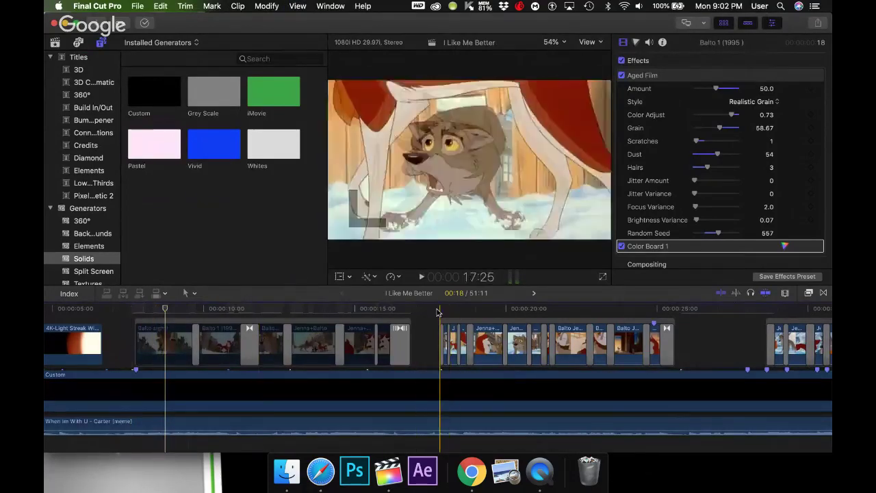
- Play the timeline briefly from 17:25, at the second group of Balto clips, and raise the volume of the "When Im With U" audio clip
{"action": "left_click", "coordinate": [438, 310]}
{"action": "key", "text": "space"}
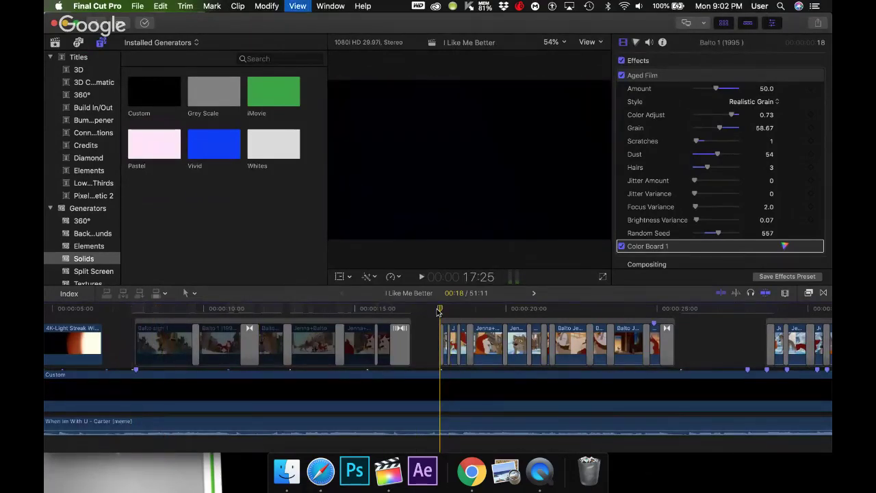
{"action": "key", "text": "space"}
{"action": "left_click", "coordinate": [440, 313]}
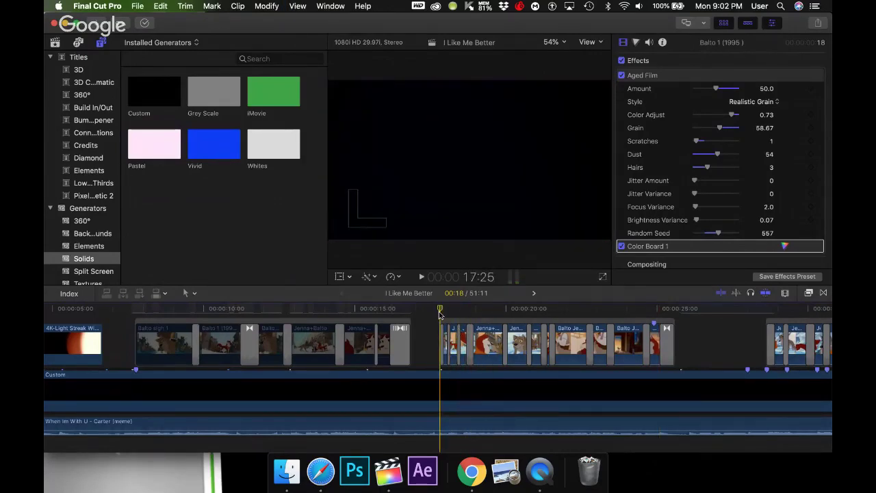
{"action": "scroll", "coordinate": [440, 314], "scroll_direction": "up", "scroll_amount": 1}
{"action": "key", "text": "space"}
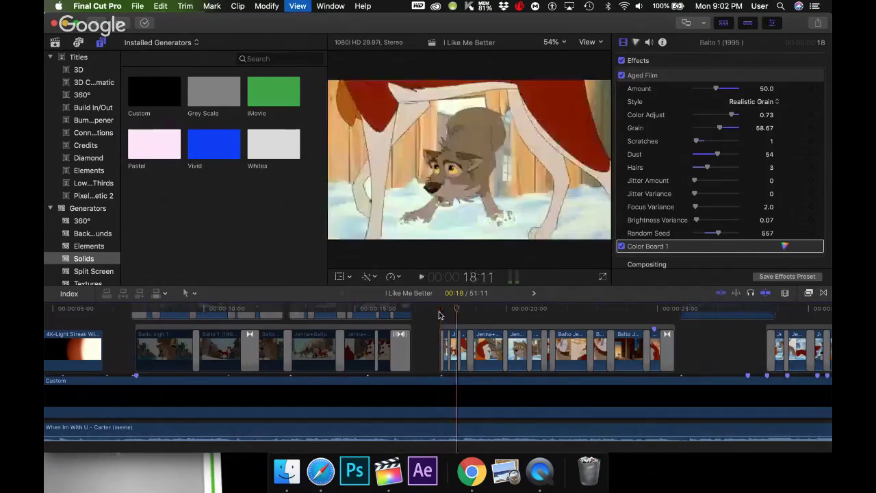
{"action": "left_click_drag", "start_coordinate": [408, 433], "coordinate": [409, 426]}
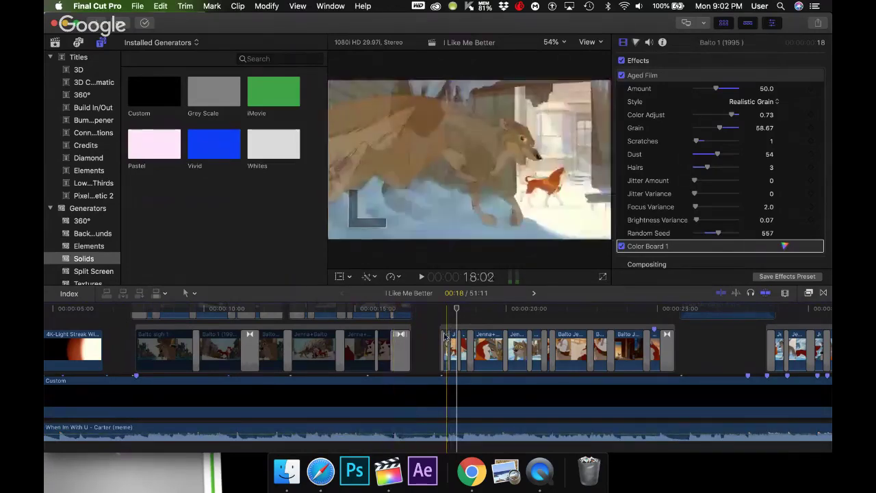
- Skim the remaining clips up to the end of the "I Like Me Better" timeline with the whole project in view
{"action": "scroll", "coordinate": [707, 346], "scroll_direction": "right", "scroll_amount": 5}
{"action": "scroll", "coordinate": [706, 346], "scroll_direction": "right", "scroll_amount": 2}
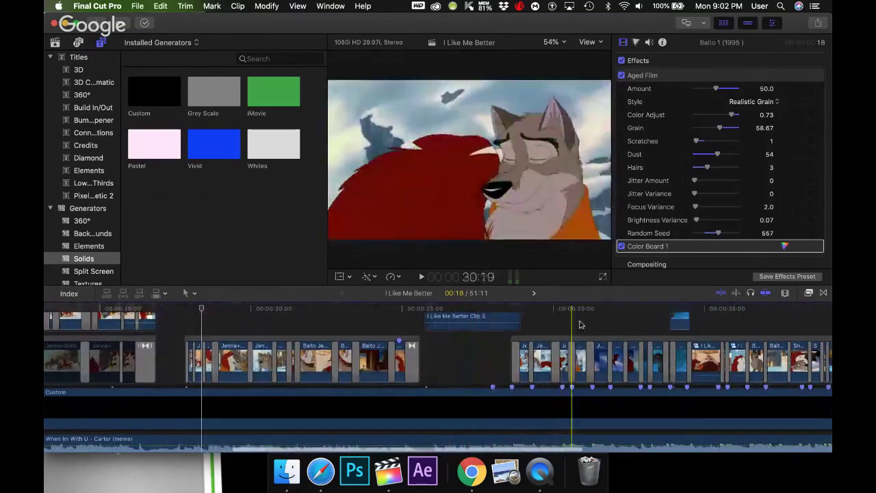
{"action": "scroll", "coordinate": [618, 327], "scroll_direction": "down", "scroll_amount": 3}
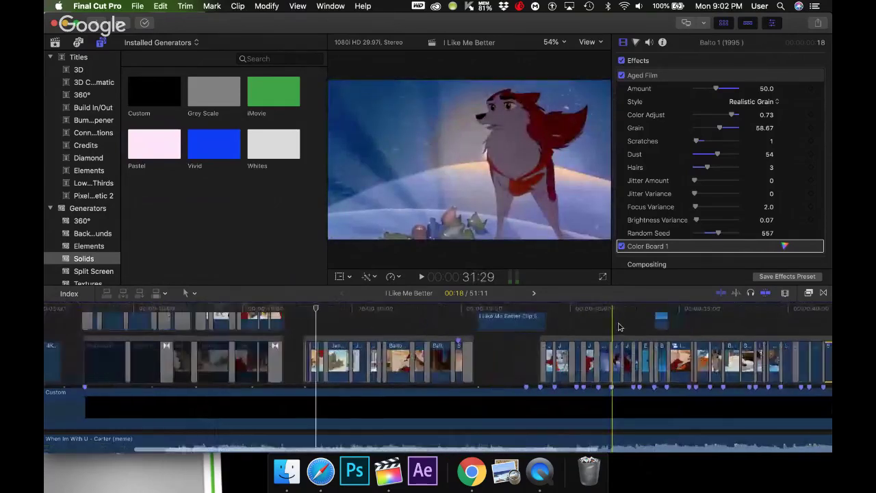
{"action": "scroll", "coordinate": [618, 327], "scroll_direction": "down", "scroll_amount": 3}
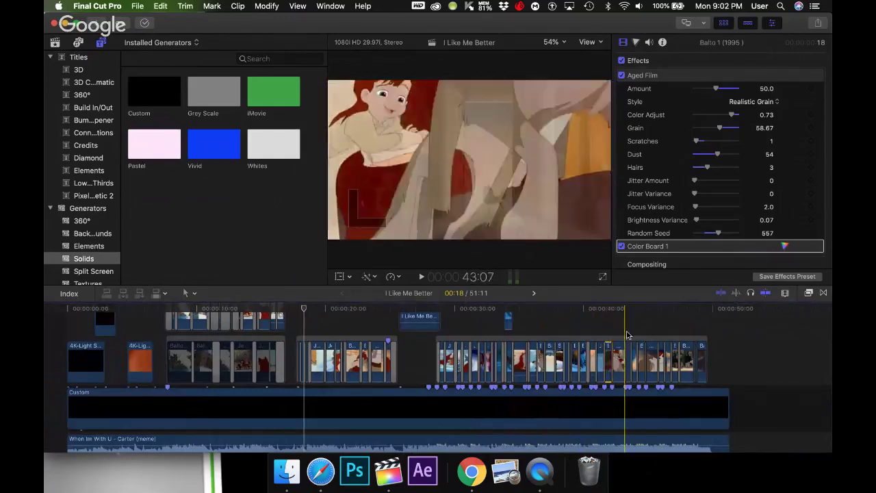
{"action": "left_click", "coordinate": [653, 326]}
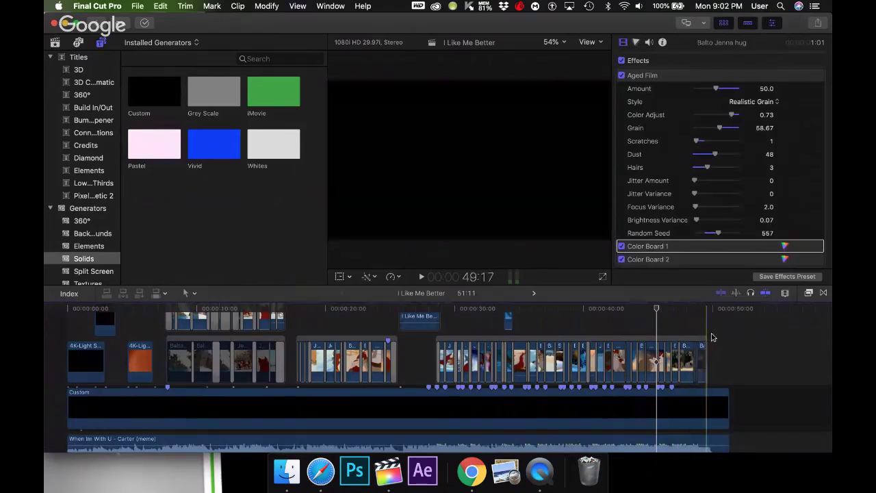
{"action": "scroll", "coordinate": [45, 348], "scroll_direction": "left", "scroll_amount": 3}
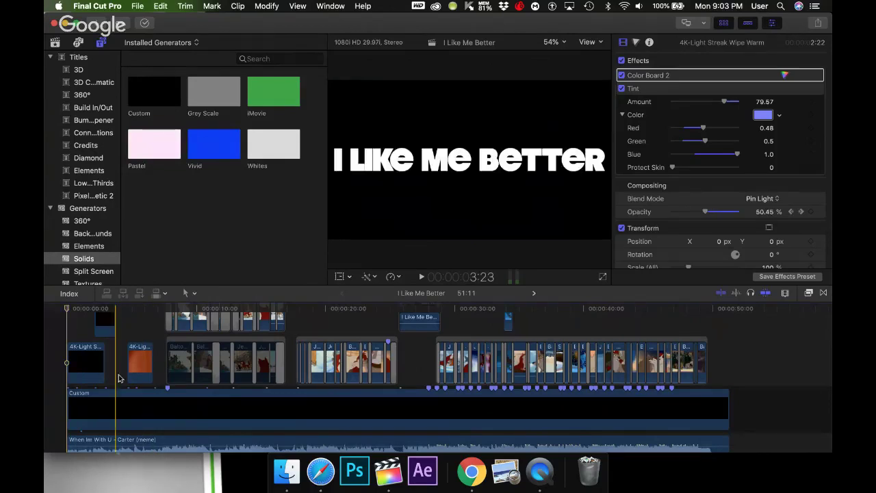
- Play the "I Like Me Better" timeline from its beginning and return the playhead to the start
{"action": "scroll", "coordinate": [96, 411], "scroll_direction": "down", "scroll_amount": 2}
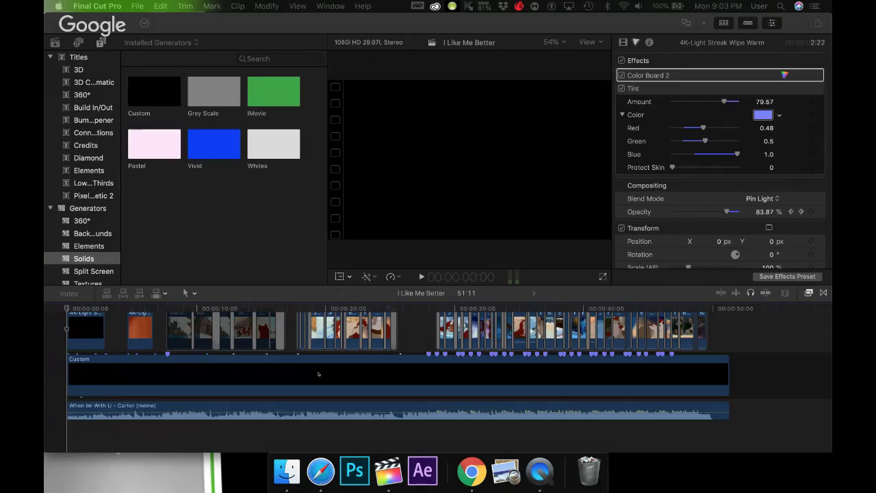
{"action": "left_click", "coordinate": [47, 317]}
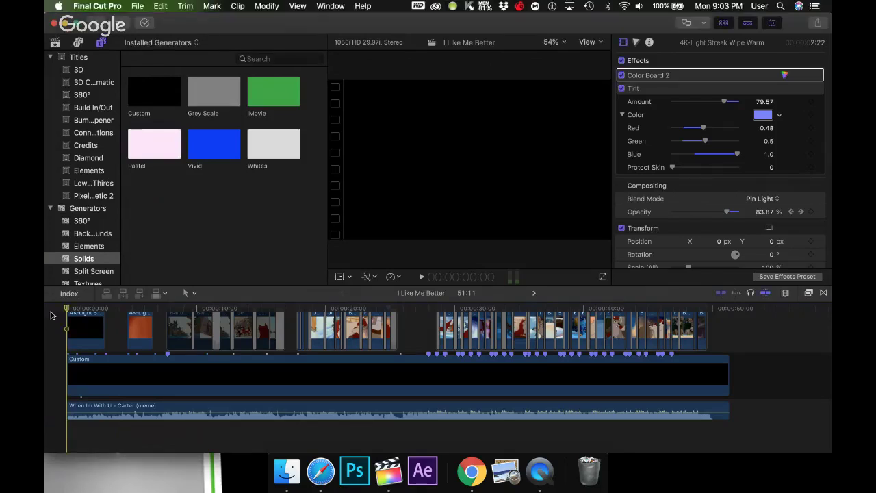
{"action": "key", "text": "space"}
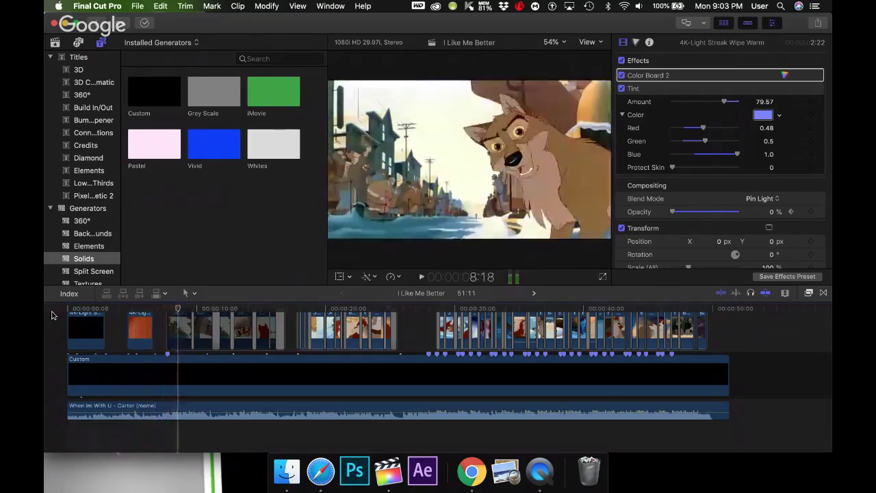
{"action": "key", "text": "space"}
{"action": "key", "text": "Home"}
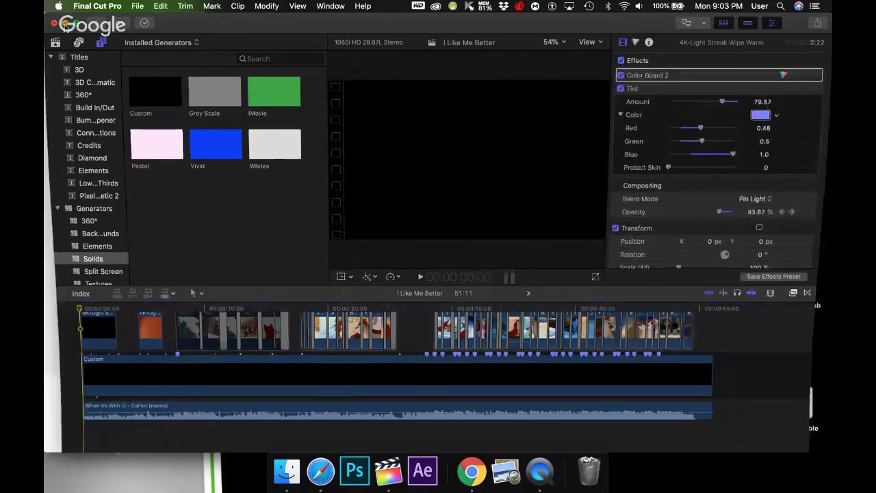
- Minimize the editor, open "I Like Me Better.mov" from the desktop in QuickTime Player and watch it
{"action": "left_click", "coordinate": [63, 24]}
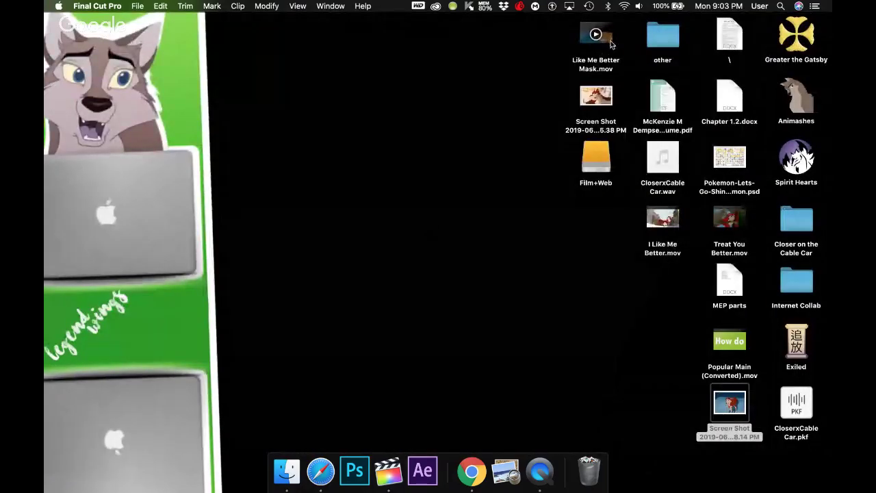
{"action": "double_click", "coordinate": [675, 228]}
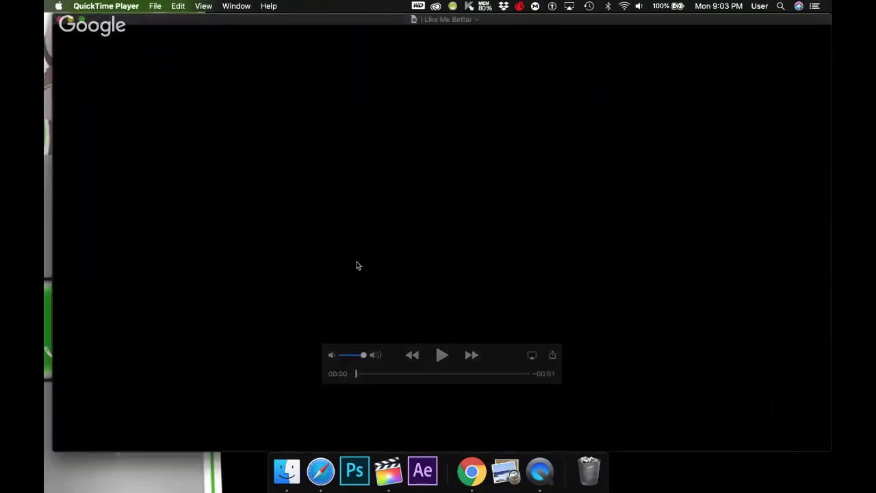
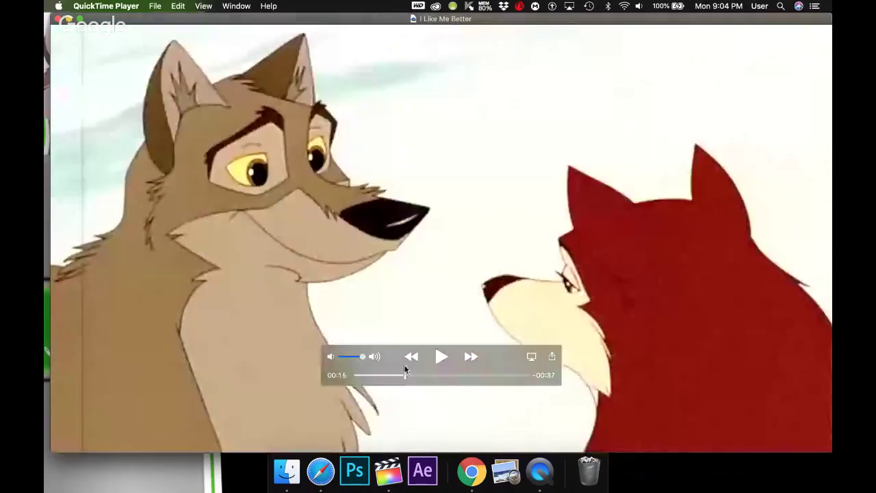
{"action": "key", "text": "space"}
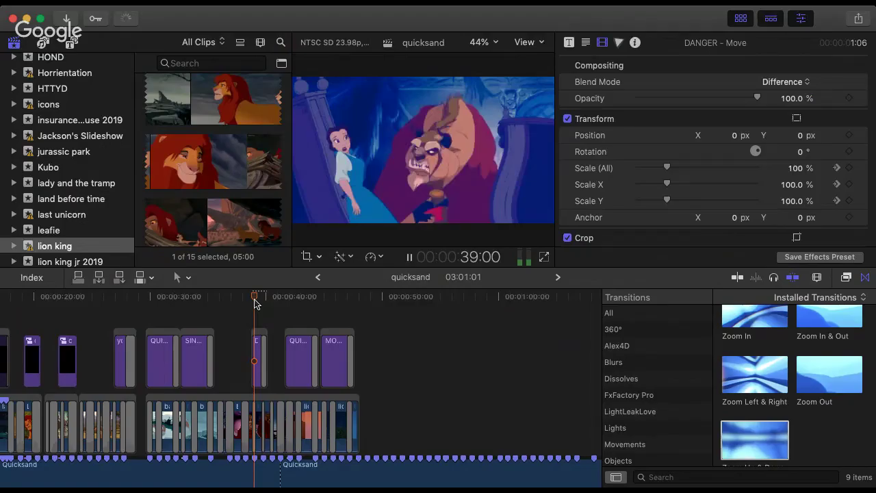
- Shift the DANGER title above the Beauty and the Beast clips slightly earlier in the quicksand timeline and play it back
{"action": "scroll", "coordinate": [253, 300], "scroll_direction": "up", "scroll_amount": 5}
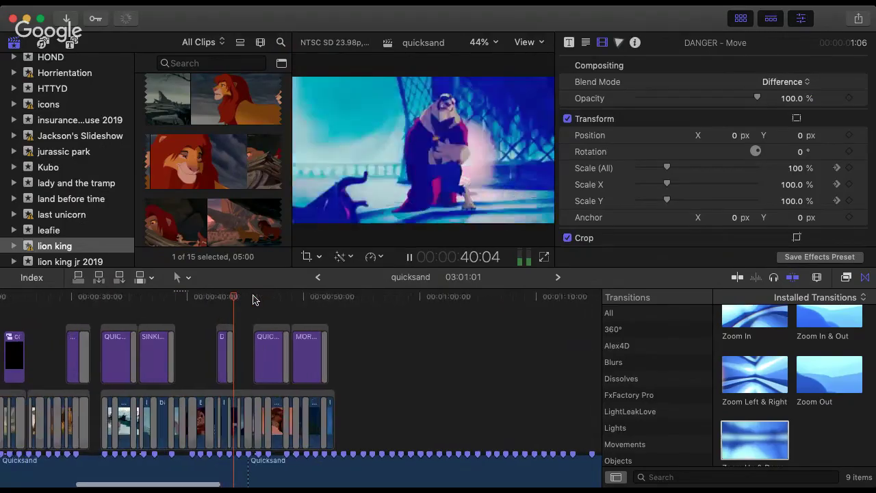
{"action": "scroll", "coordinate": [260, 298], "scroll_direction": "left", "scroll_amount": 1}
{"action": "key", "text": "space"}
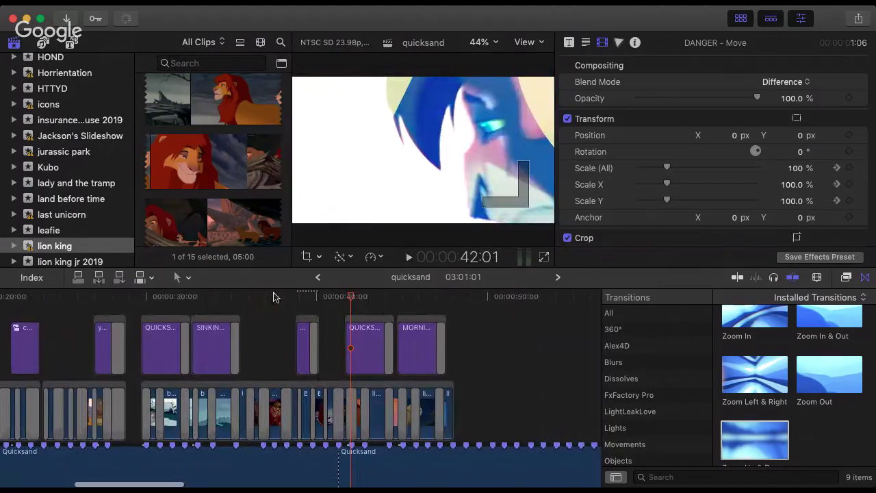
{"action": "left_click", "coordinate": [286, 297]}
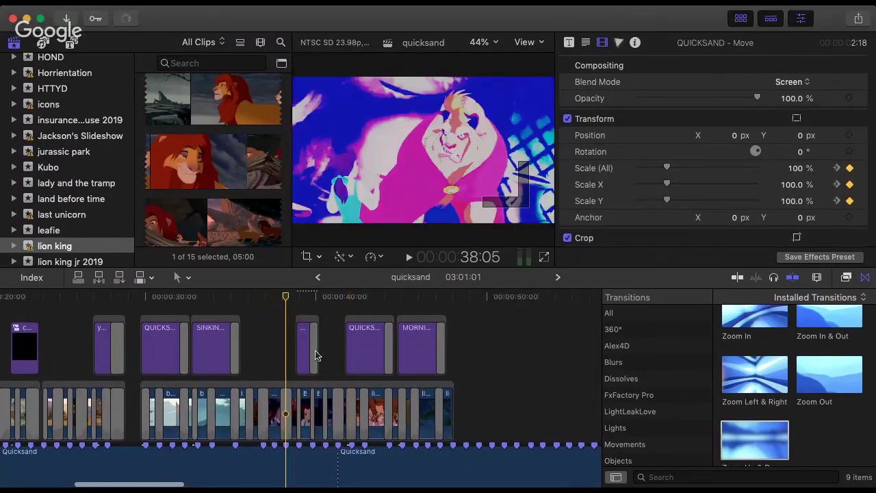
{"action": "scroll", "coordinate": [315, 354], "scroll_direction": "up", "scroll_amount": 3}
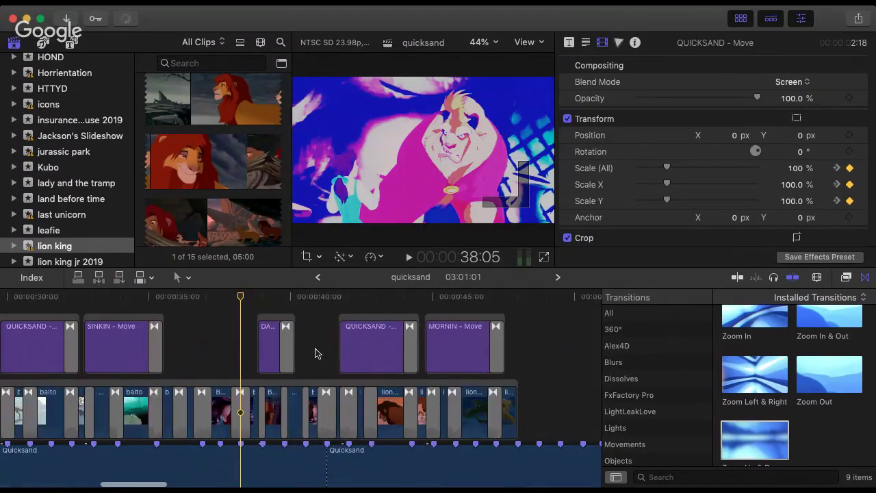
{"action": "left_click", "coordinate": [282, 322]}
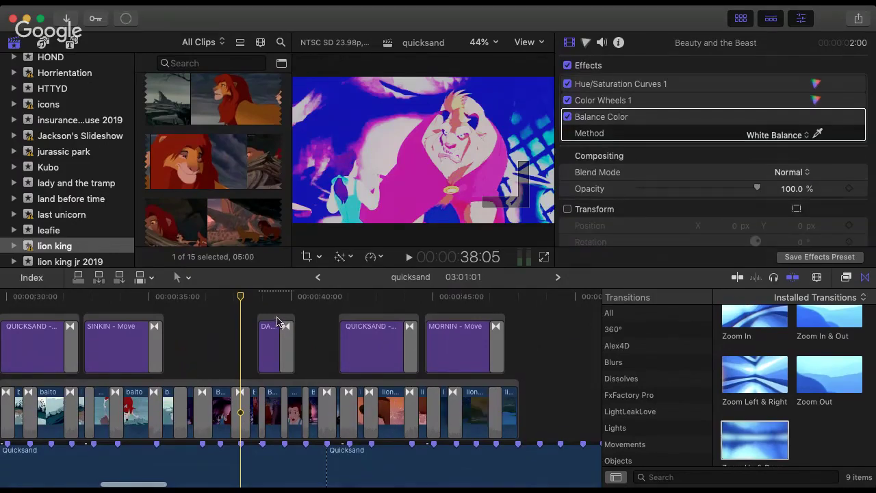
{"action": "mouse_move", "coordinate": [266, 321]}
{"action": "left_mouse_down"}
{"action": "mouse_move", "coordinate": [257, 342]}
{"action": "mouse_move", "coordinate": [275, 366]}
{"action": "mouse_move", "coordinate": [274, 318]}
{"action": "left_mouse_up"}
{"action": "key", "text": "space"}
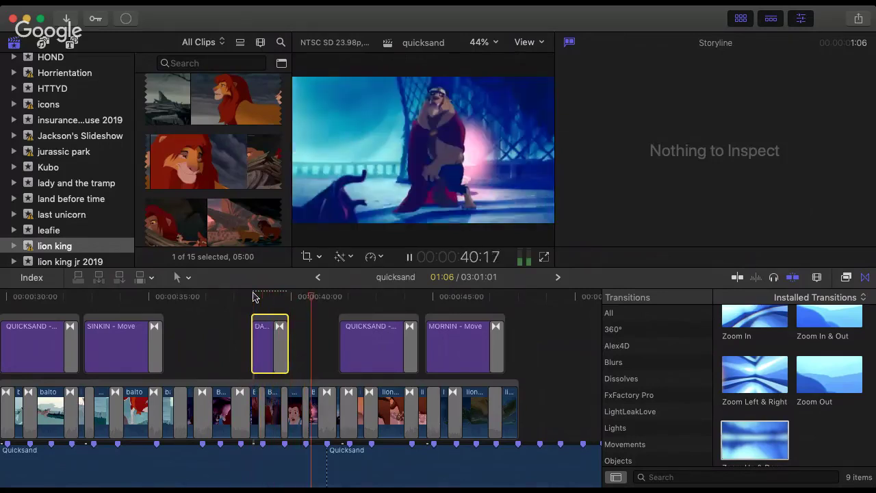
{"action": "left_click", "coordinate": [253, 295]}
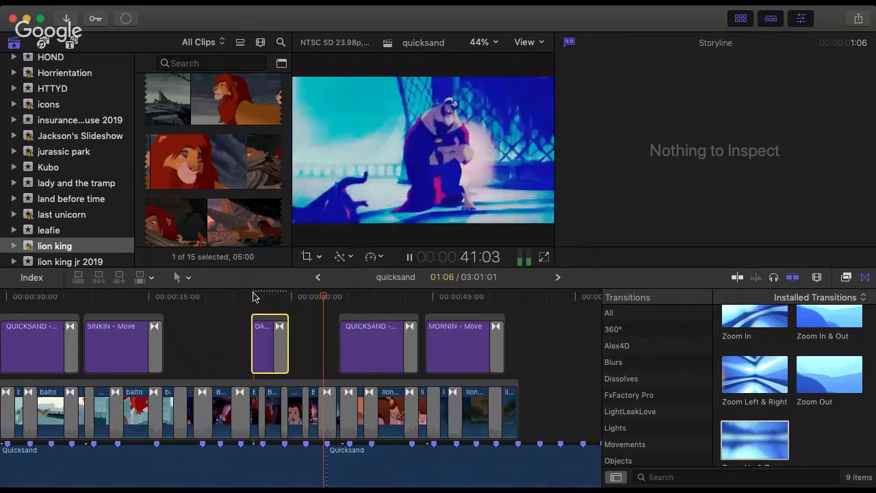
{"action": "key", "text": "space"}
- Check the end of the edited clips at 48:00 and play the section around the MORNIN title
{"action": "left_click", "coordinate": [391, 299]}
{"action": "left_click", "coordinate": [447, 299]}
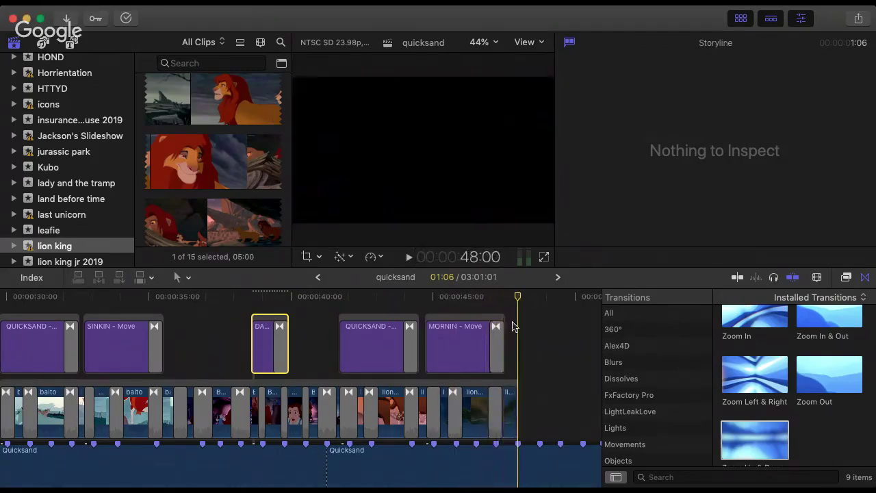
{"action": "key", "text": "space"}
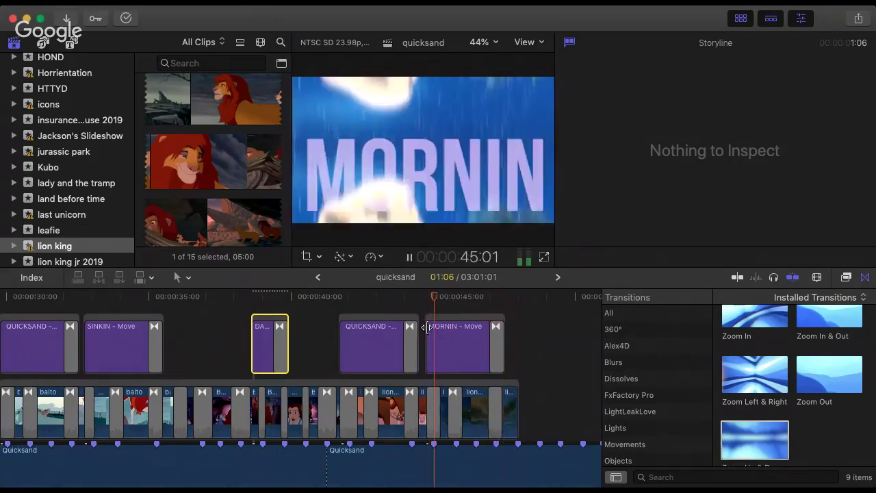
{"action": "key", "text": "space"}
- Go back to the early part of quicksand and inspect the title cues at 8:22, 15:01 and 19:05
{"action": "key", "text": "super+minus"}
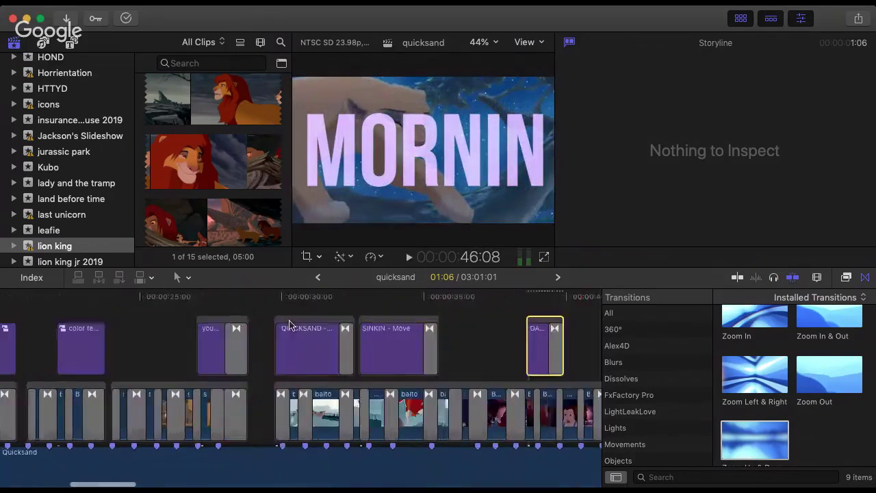
{"action": "key", "text": "super+equal"}
{"action": "key", "text": "super+equal"}
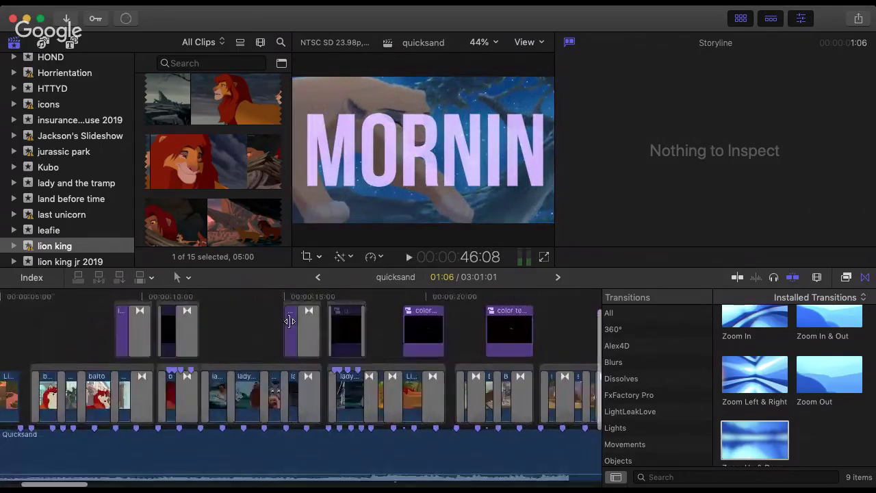
{"action": "scroll", "coordinate": [289, 325], "scroll_direction": "left", "scroll_amount": 5}
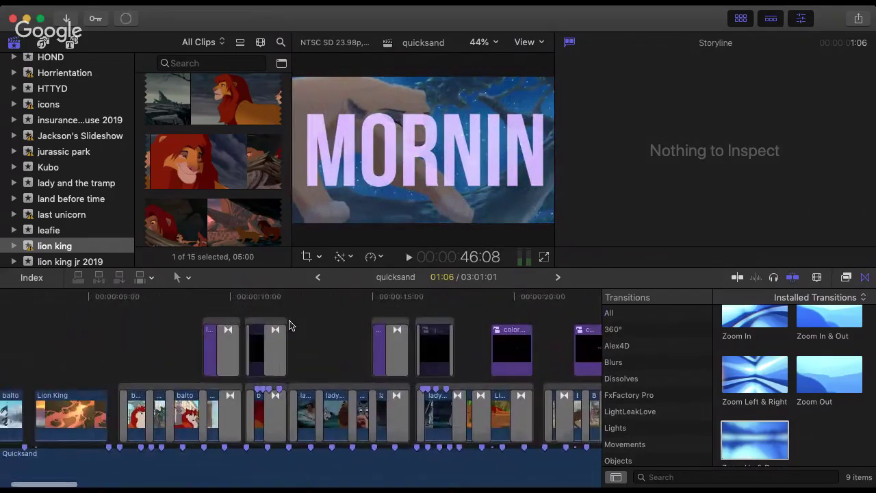
{"action": "scroll", "coordinate": [289, 325], "scroll_direction": "left", "scroll_amount": 3}
{"action": "left_click", "coordinate": [273, 301]}
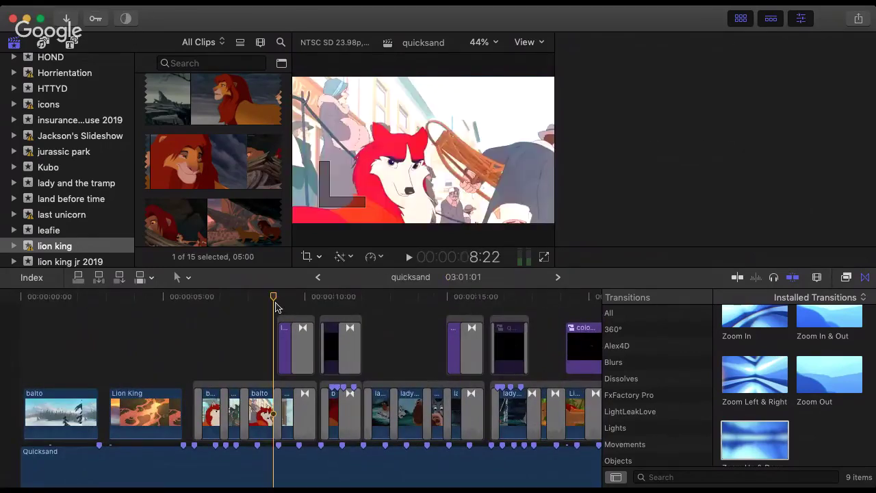
{"action": "key", "text": "super+4"}
{"action": "left_click_drag", "start_coordinate": [285, 301], "coordinate": [447, 360]}
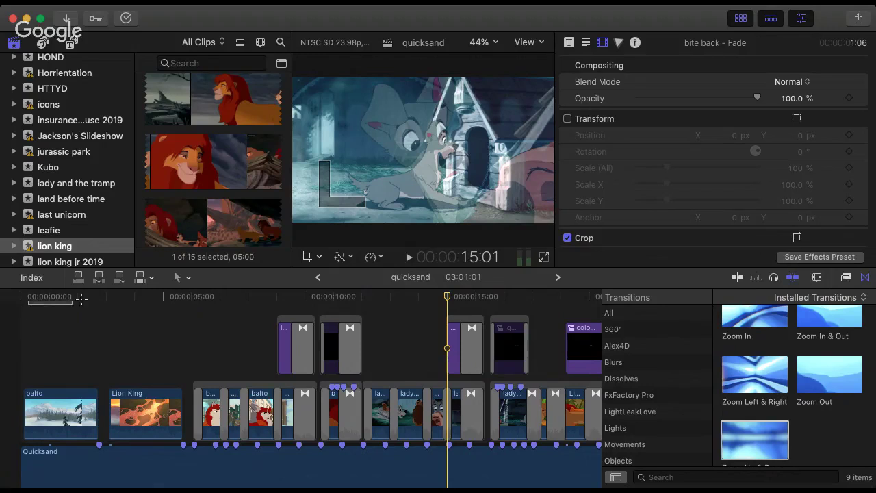
{"action": "left_click_drag", "start_coordinate": [120, 298], "coordinate": [570, 330]}
- Inspect the second color test clip and the start of the first QUICKSAND title at 30:01
{"action": "scroll", "coordinate": [568, 330], "scroll_direction": "right", "scroll_amount": 10}
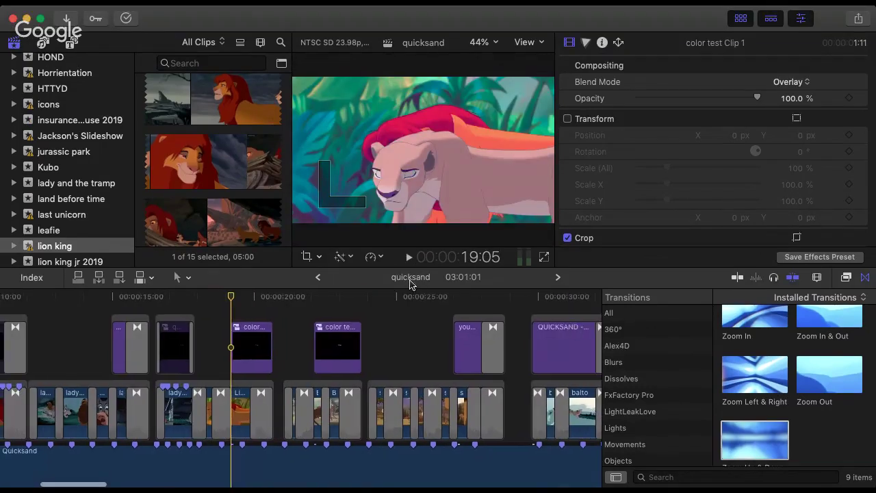
{"action": "left_click", "coordinate": [315, 297]}
{"action": "left_click_drag", "start_coordinate": [316, 297], "coordinate": [536, 366]}
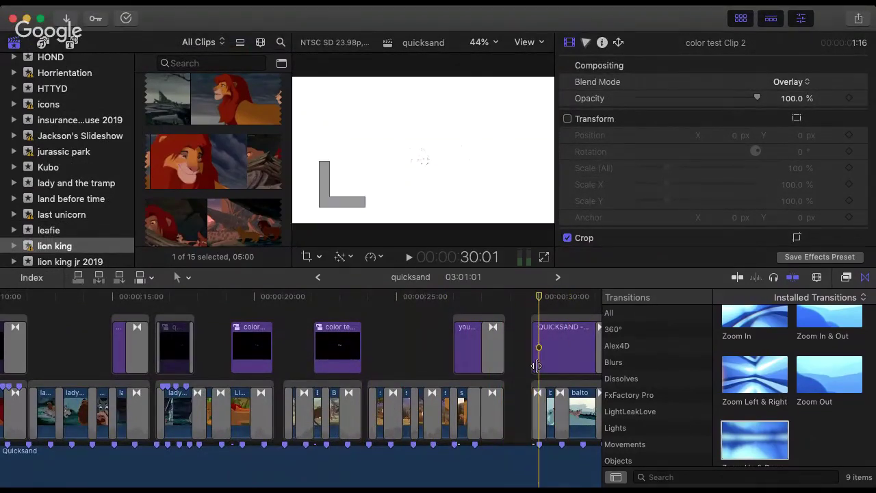
{"action": "left_click", "coordinate": [536, 366]}
- Play the quicksand timeline from the second QUICKSAND title through the MORNIN title
{"action": "scroll", "coordinate": [537, 368], "scroll_direction": "right", "scroll_amount": 10}
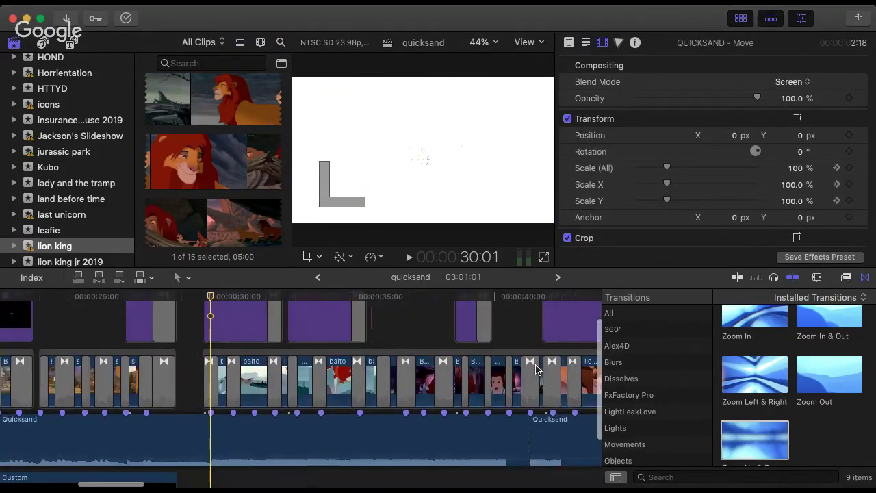
{"action": "left_click_drag", "start_coordinate": [399, 301], "coordinate": [344, 303]}
{"action": "scroll", "coordinate": [383, 299], "scroll_direction": "right", "scroll_amount": 5}
{"action": "key", "text": "space"}
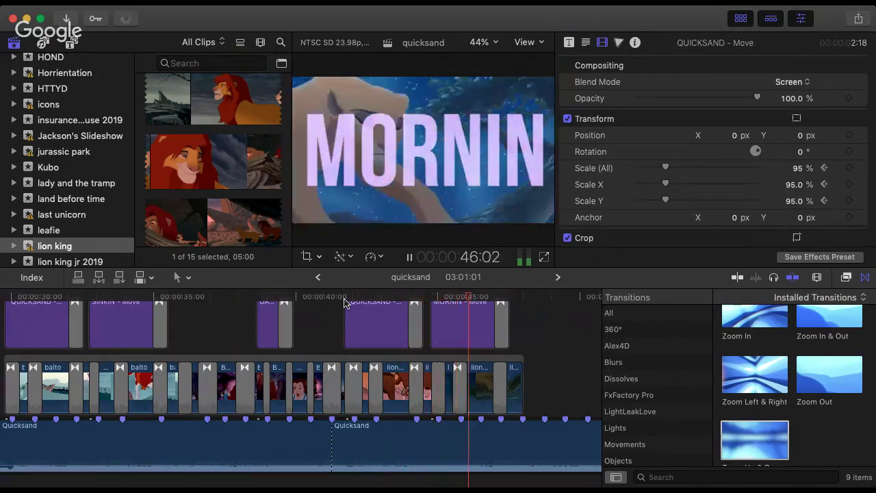
- Stop playback and select the Quicksand audio from the project start for a range of 48:18
{"action": "key", "text": "space"}
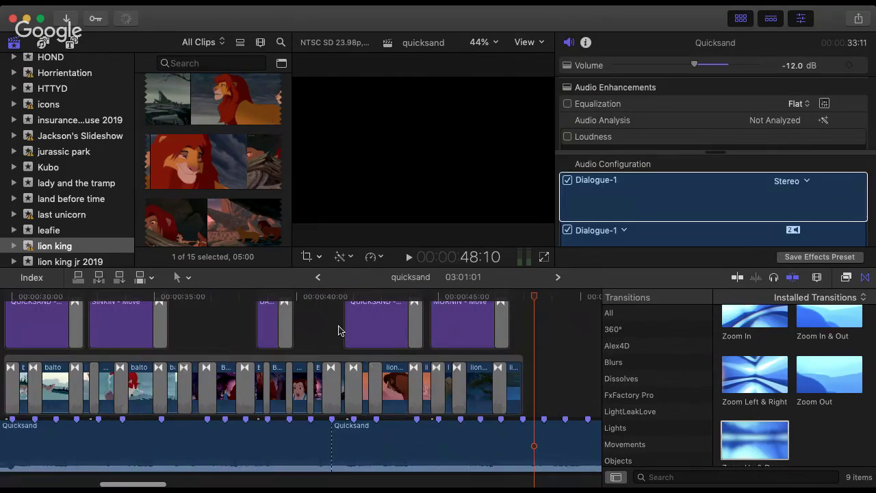
{"action": "scroll", "coordinate": [338, 328], "scroll_direction": "left", "scroll_amount": 10}
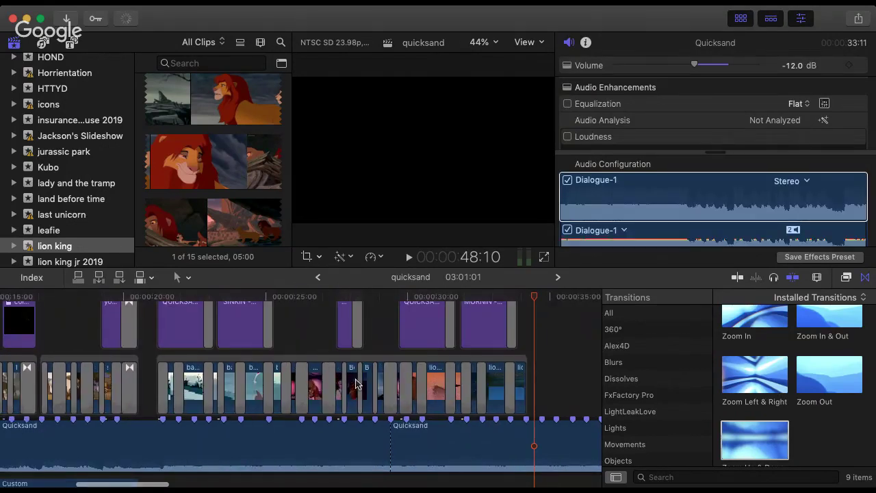
{"action": "scroll", "coordinate": [355, 384], "scroll_direction": "left", "scroll_amount": 6}
{"action": "key", "text": "super+minus"}
{"action": "key", "text": "super+minus"}
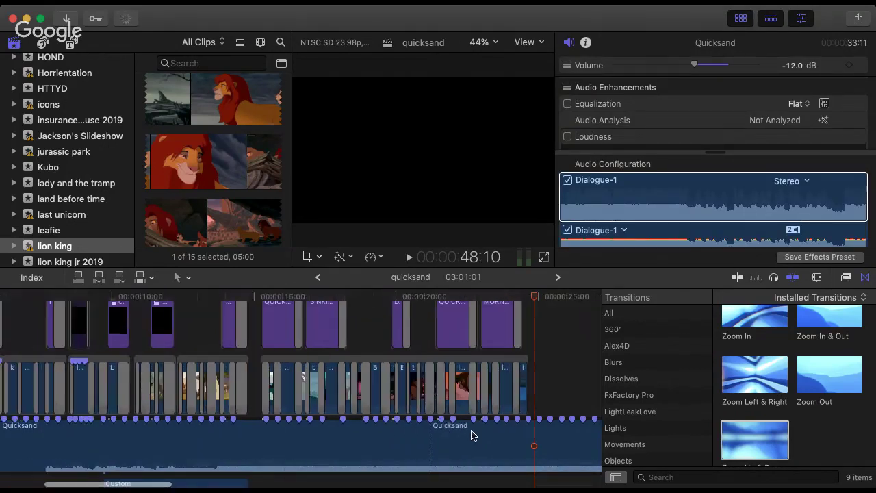
{"action": "key", "text": "super+minus"}
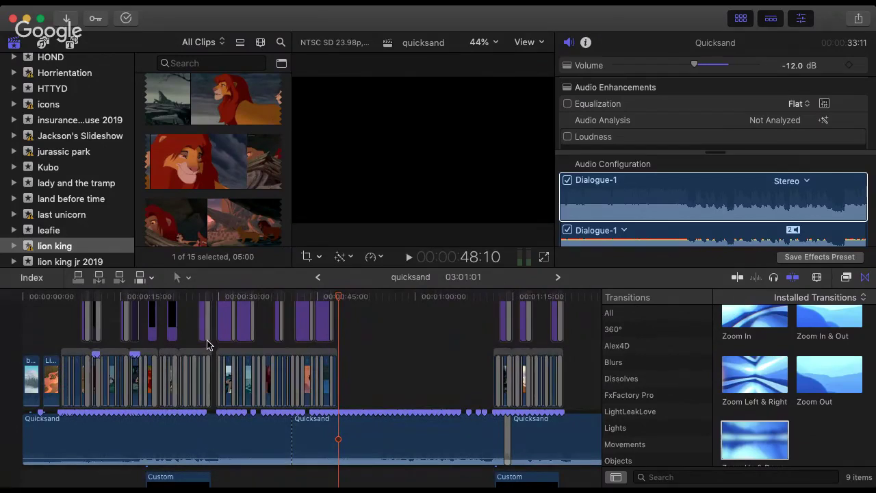
{"action": "key", "text": "r"}
{"action": "left_click_drag", "start_coordinate": [23, 439], "coordinate": [341, 438]}
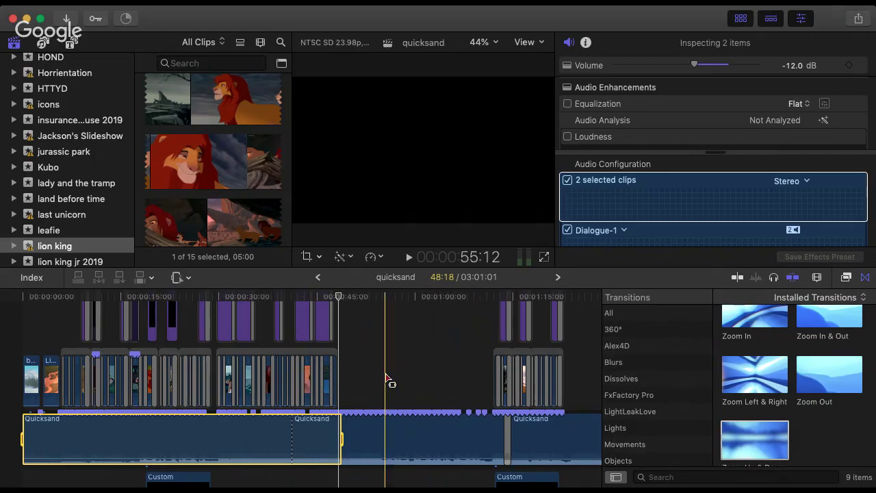
- Play the quicksand section around the DANGER title and park the playhead at 38:21
{"action": "key", "text": "super+Tab"}
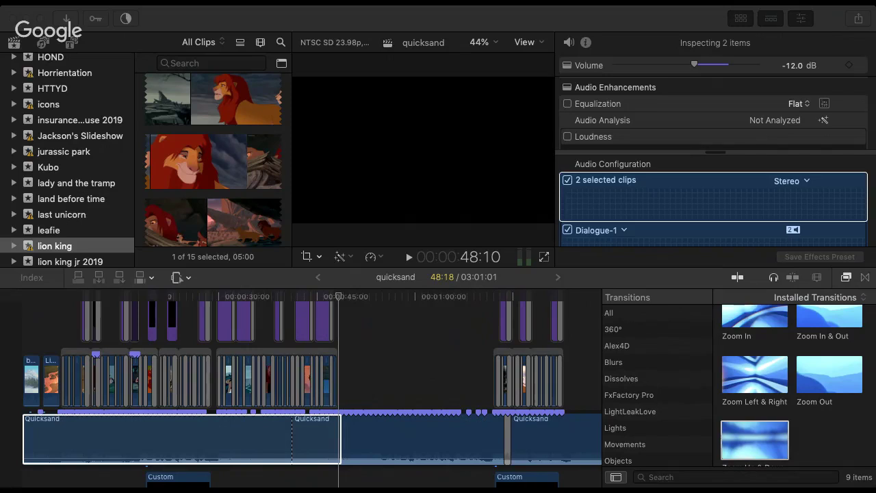
{"action": "left_click", "coordinate": [188, 467]}
{"action": "left_click", "coordinate": [226, 297]}
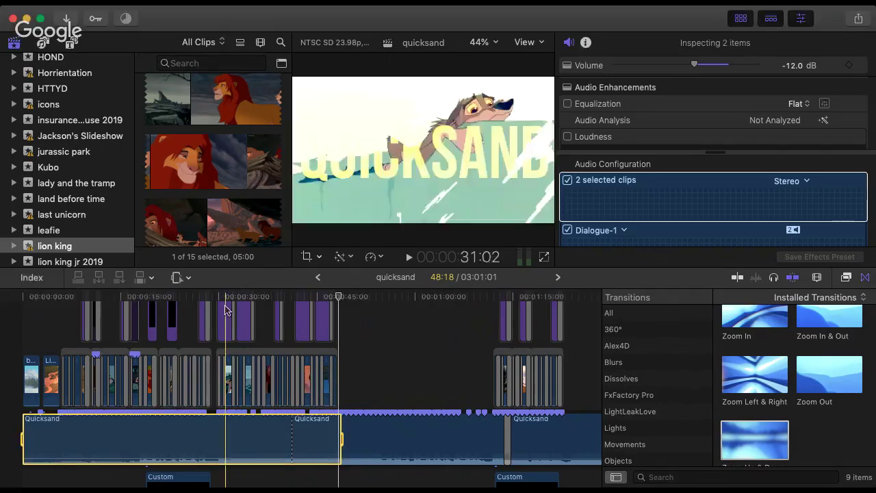
{"action": "left_click_drag", "start_coordinate": [225, 297], "coordinate": [274, 302]}
{"action": "key", "text": "space"}
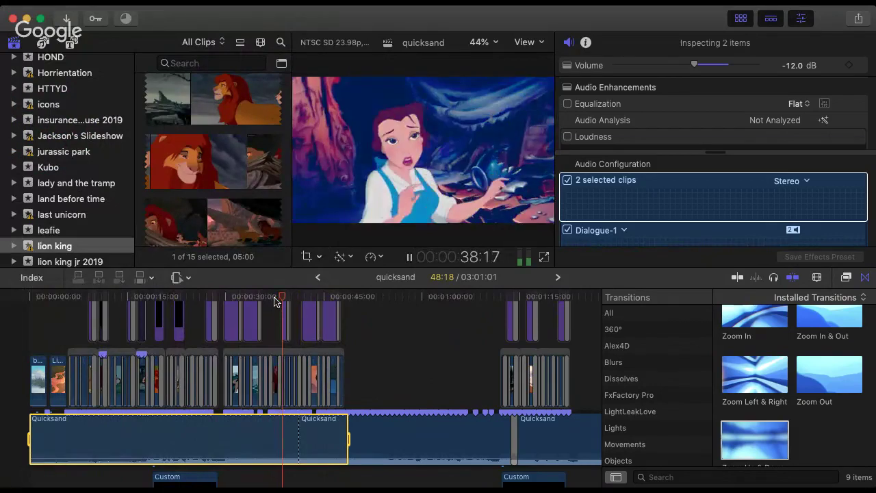
{"action": "left_click", "coordinate": [274, 301]}
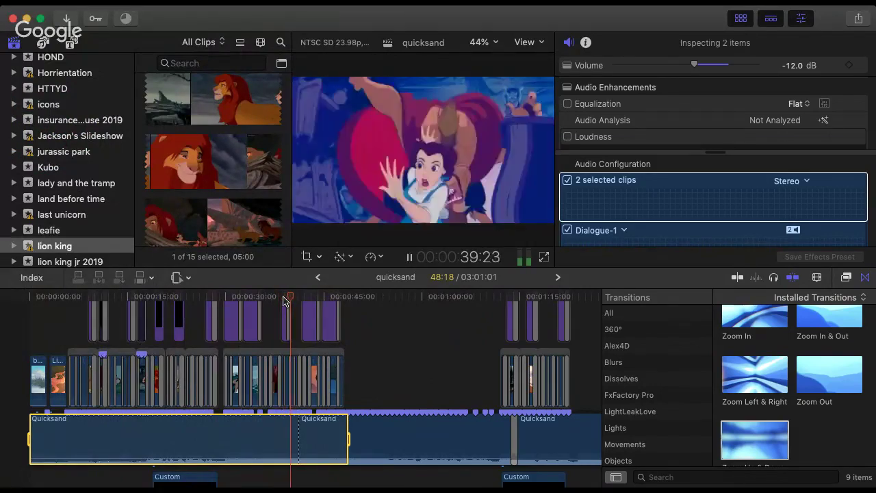
{"action": "left_click", "coordinate": [283, 301]}
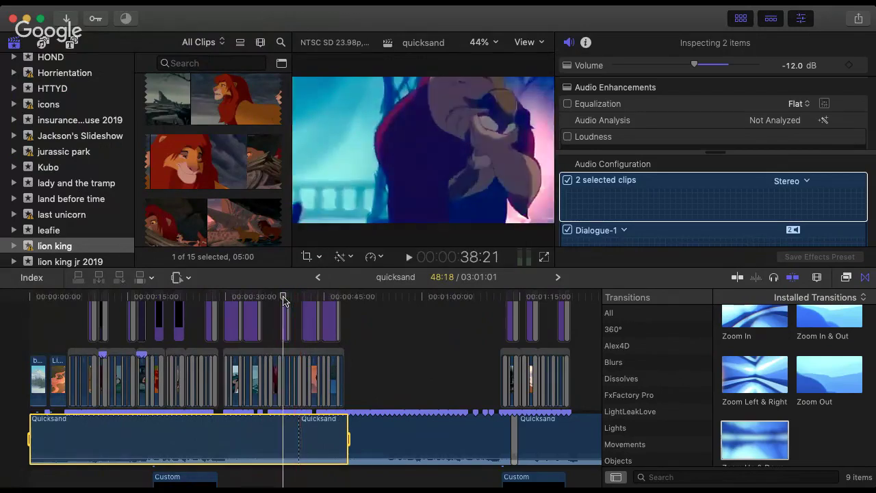
{"action": "key", "text": "space"}
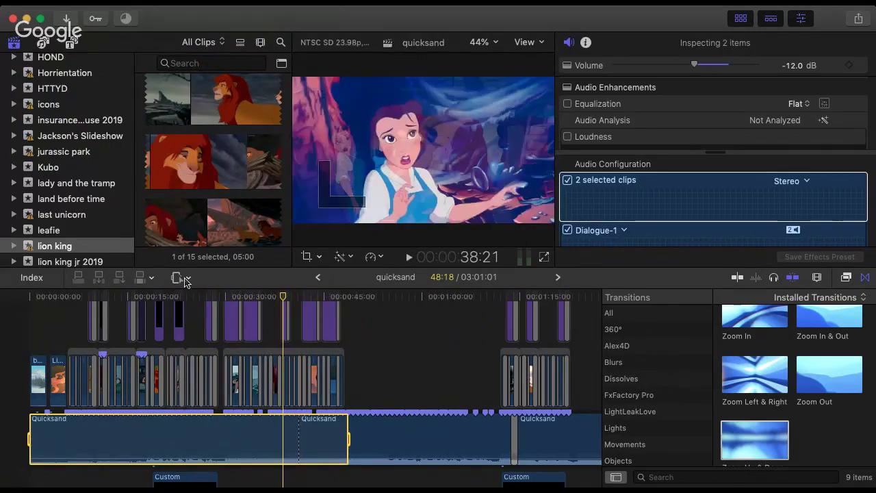
- Switch to the Select tool, select the DANGER title at 38:21 and show its video properties
{"action": "key", "text": "a"}
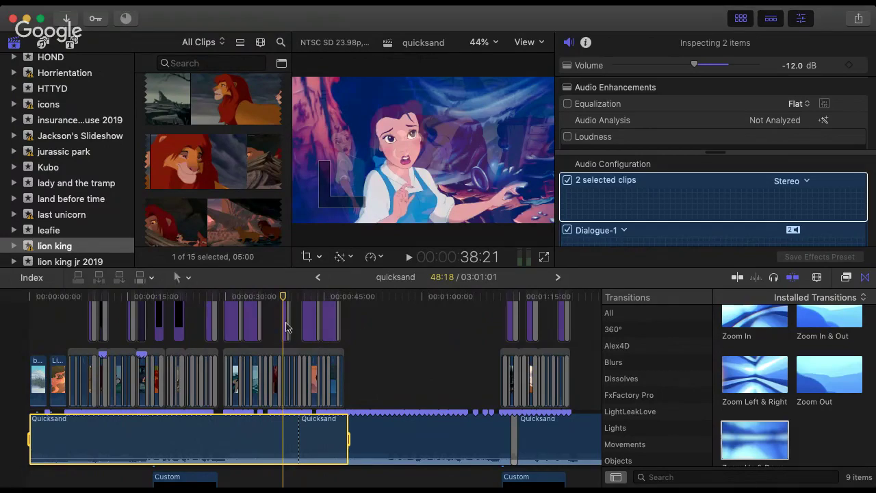
{"action": "scroll", "coordinate": [285, 312], "scroll_direction": "up", "scroll_amount": 1}
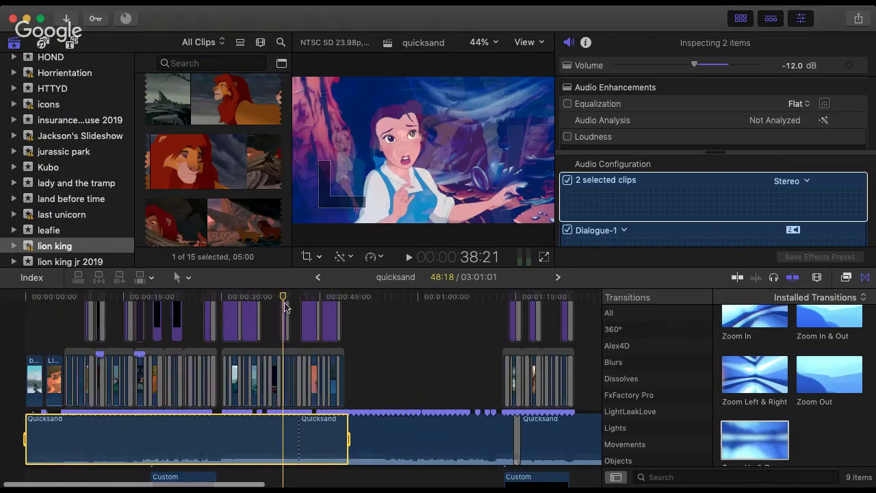
{"action": "scroll", "coordinate": [286, 309], "scroll_direction": "up", "scroll_amount": 3}
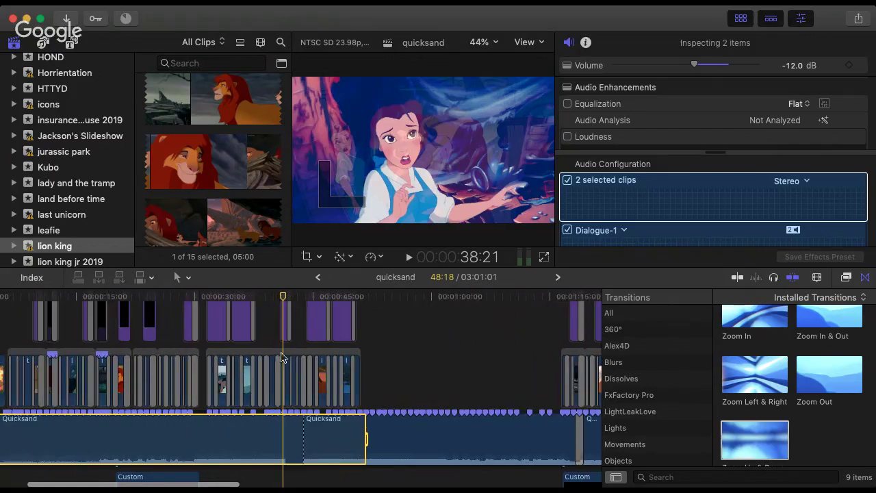
{"action": "scroll", "coordinate": [283, 340], "scroll_direction": "up", "scroll_amount": 2}
{"action": "scroll", "coordinate": [285, 329], "scroll_direction": "right", "scroll_amount": 5}
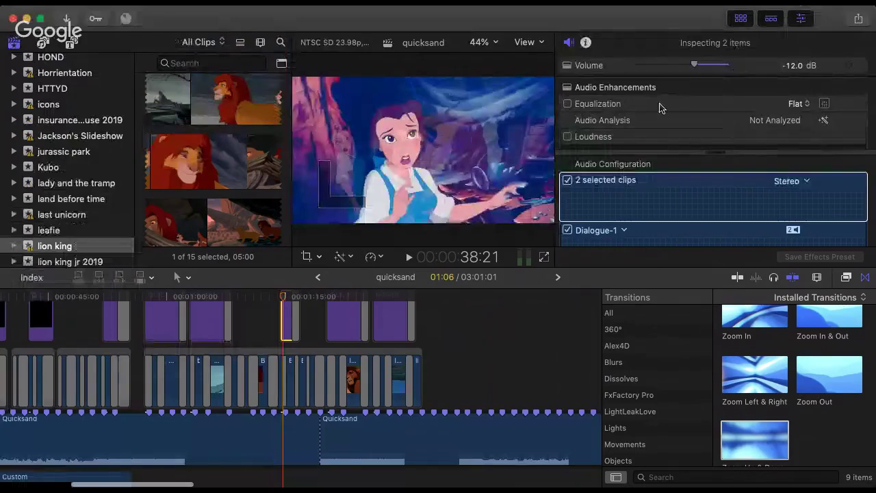
{"action": "left_click", "coordinate": [572, 43]}
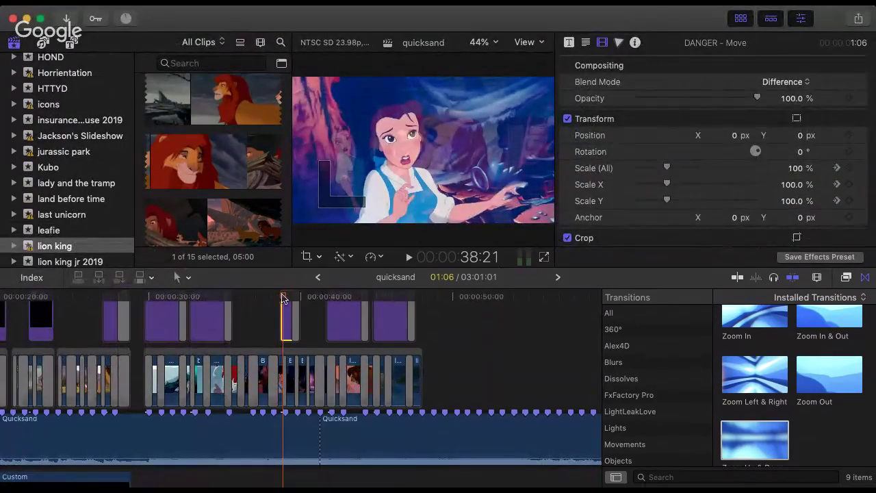
- Inspect the DANGER title's Scale keyframes from its start through 39:22 and 40:16
{"action": "left_click_drag", "start_coordinate": [285, 299], "coordinate": [299, 298]}
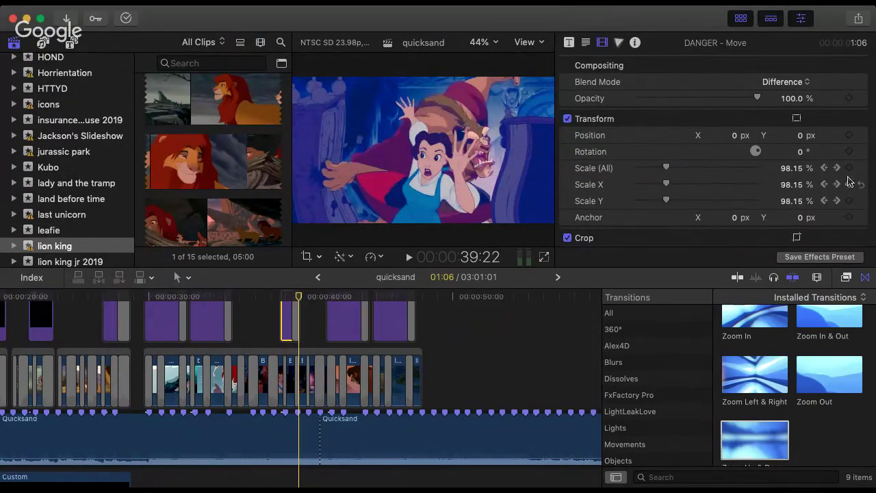
{"action": "left_click", "coordinate": [825, 168]}
{"action": "left_click", "coordinate": [834, 169]}
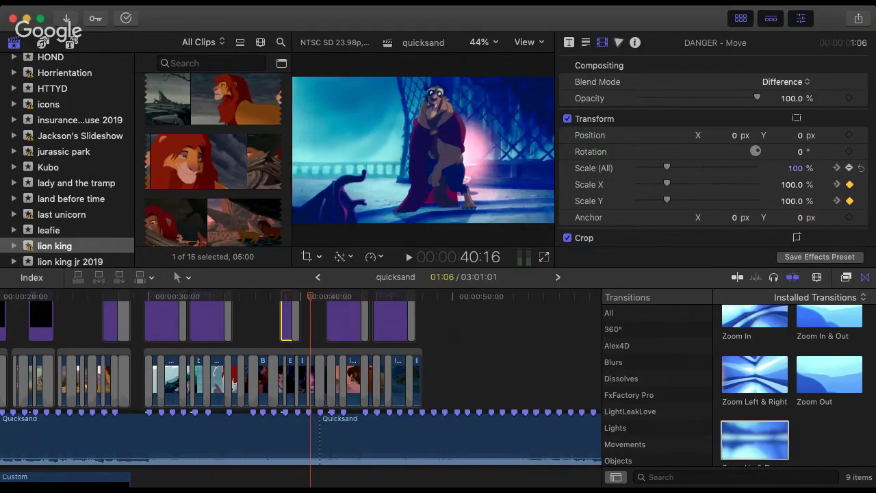
{"action": "left_click", "coordinate": [794, 167]}
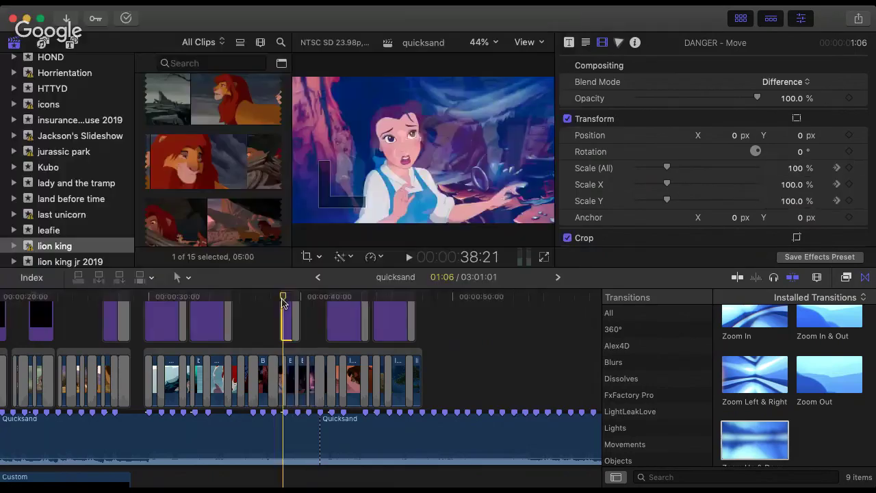
- Reset the DANGER title's Scale and keyframe it again from 100% at the start to 92% at the end
{"action": "left_click_drag", "start_coordinate": [281, 303], "coordinate": [299, 303]}
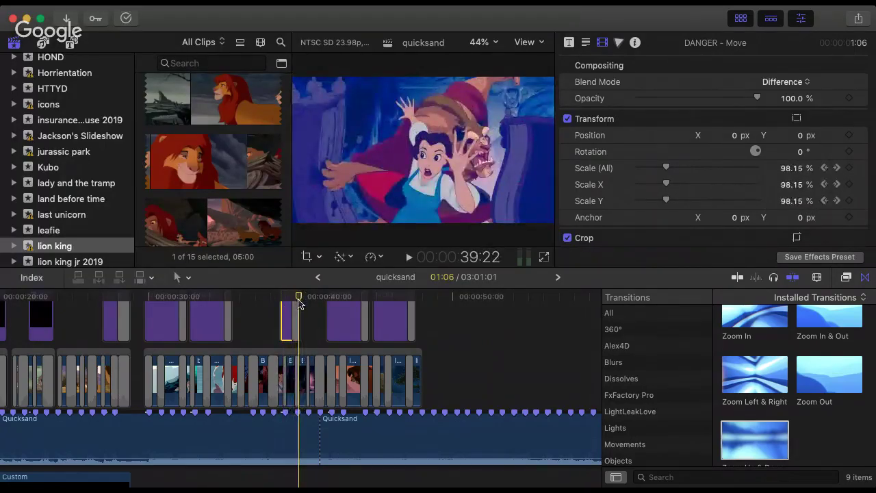
{"action": "left_click", "coordinate": [860, 168]}
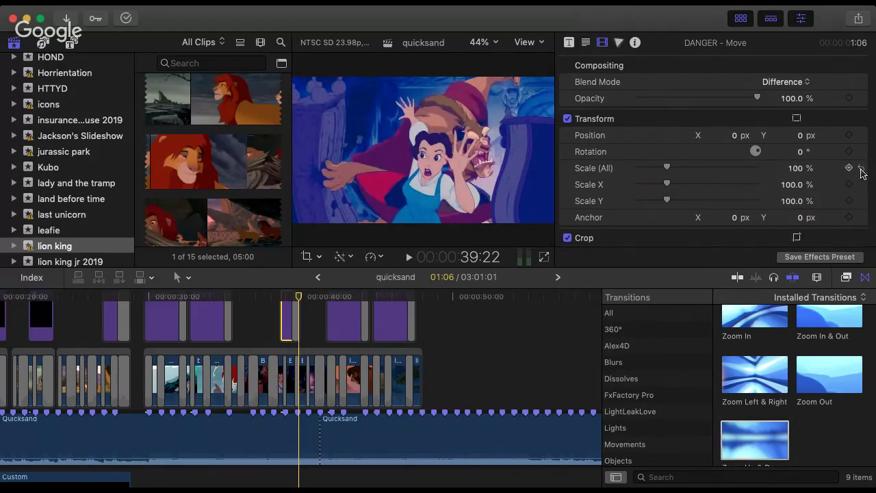
{"action": "left_click", "coordinate": [278, 297]}
{"action": "left_click", "coordinate": [849, 167]}
{"action": "left_click", "coordinate": [301, 298]}
- Play the DANGER title from its start to review the new scale animation
{"action": "left_click", "coordinate": [281, 295]}
{"action": "key", "text": "space"}
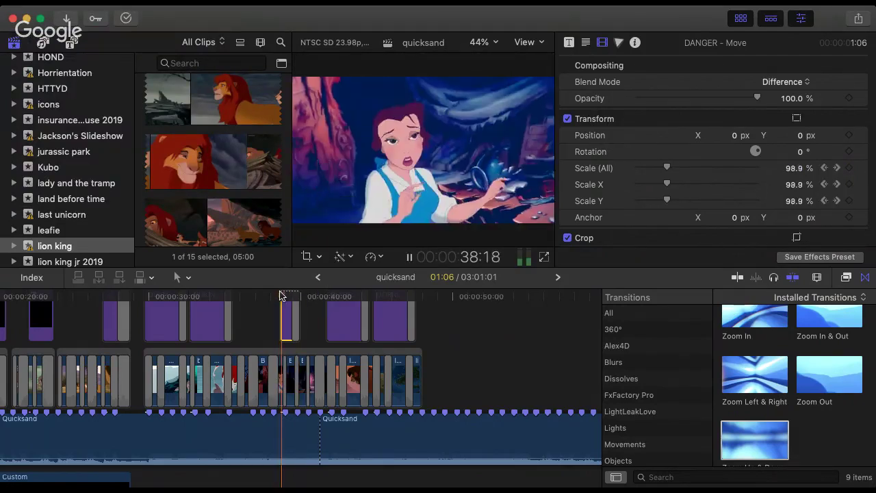
{"action": "key", "text": "space"}
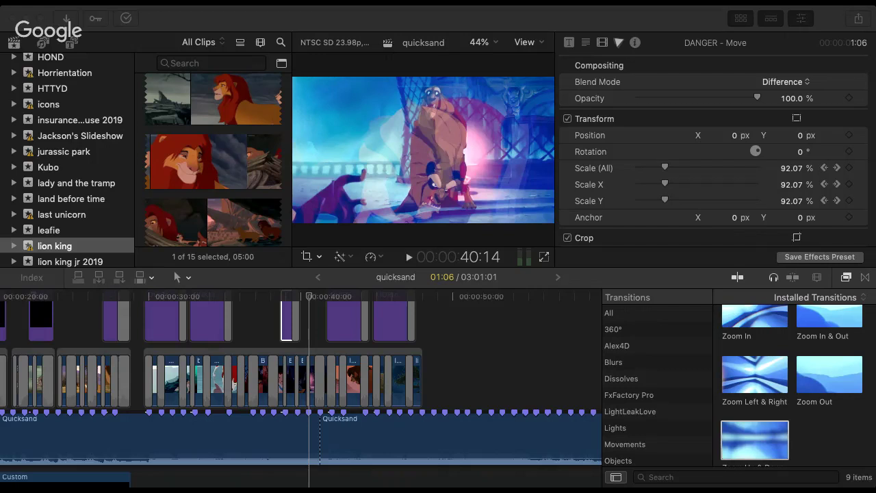
- Switch to the I Like Me Better project and play I Like Me Better Clip 5 from 25:17
{"action": "left_click_drag", "start_coordinate": [431, 23], "coordinate": [319, 23]}
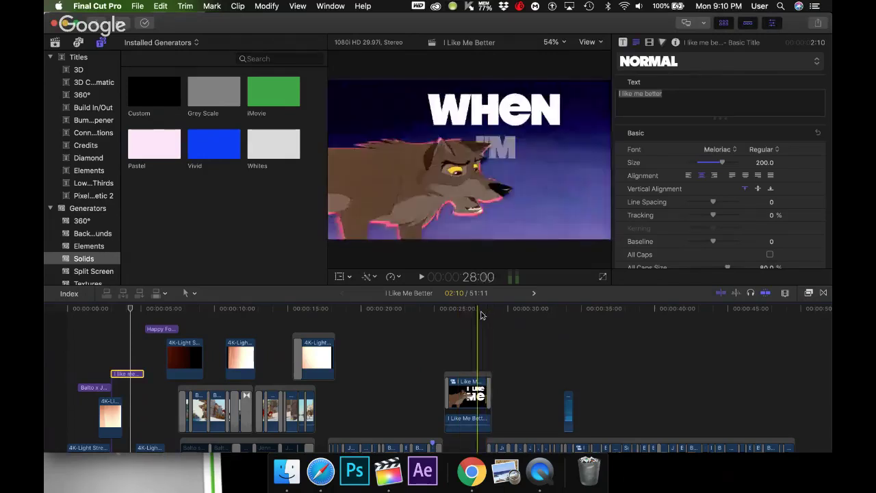
{"action": "key", "text": "super+equal"}
{"action": "key", "text": "super+equal"}
{"action": "key", "text": "super+equal"}
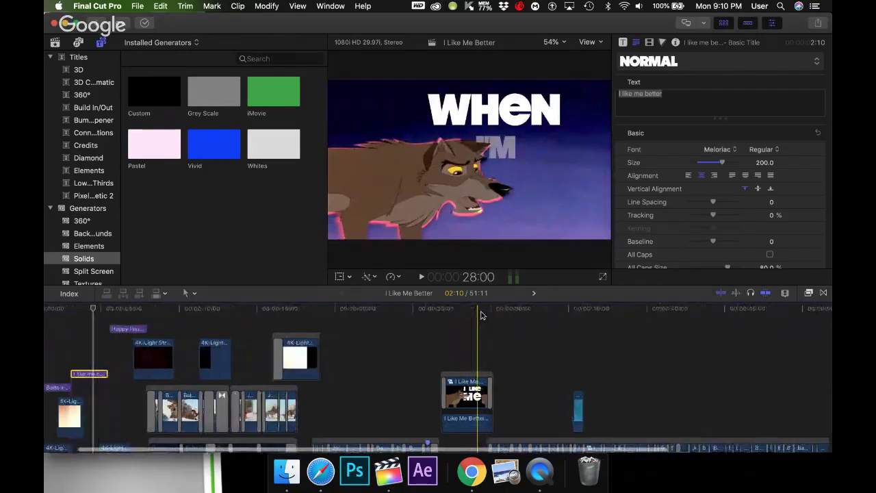
{"action": "key", "text": "super+equal"}
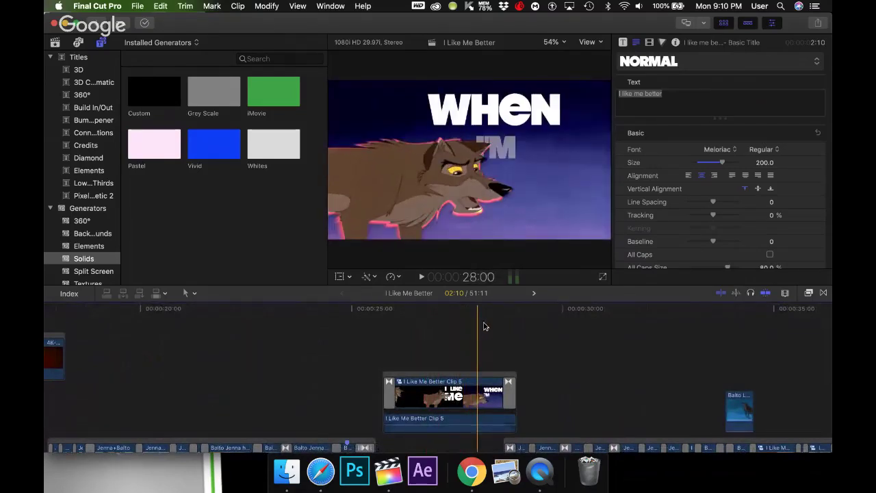
{"action": "scroll", "coordinate": [438, 320], "scroll_direction": "left", "scroll_amount": 1}
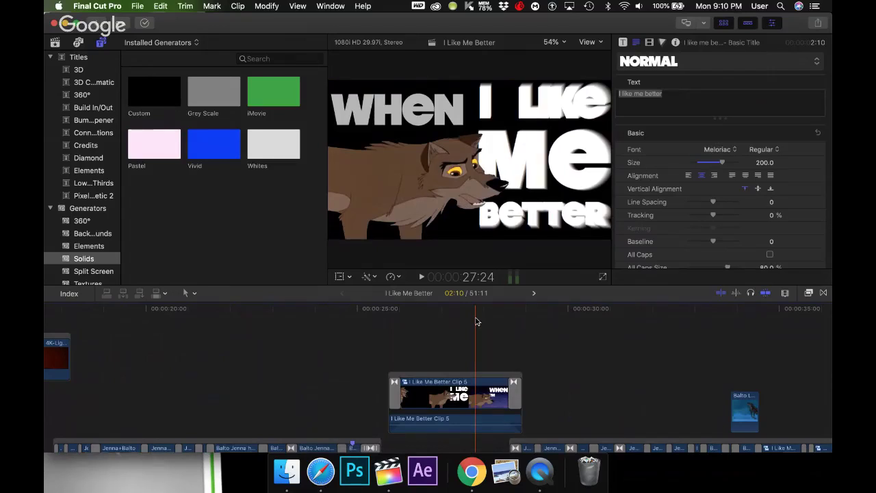
{"action": "left_click", "coordinate": [380, 323]}
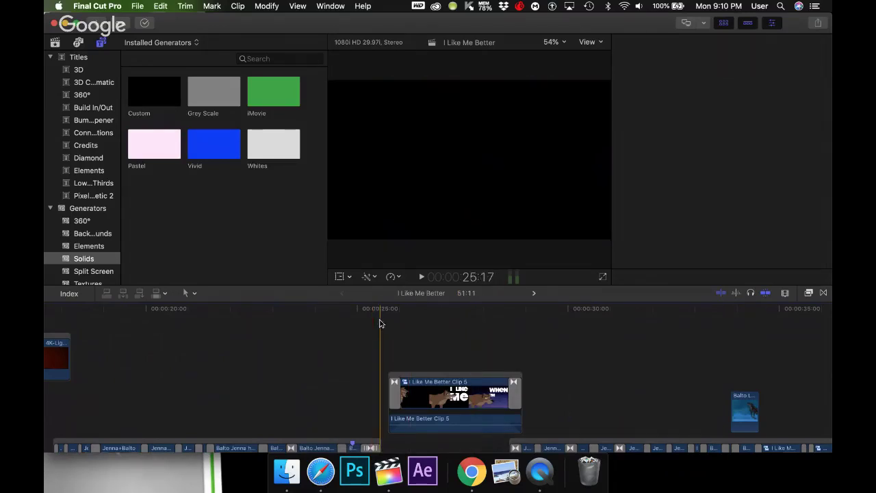
{"action": "key", "text": "space"}
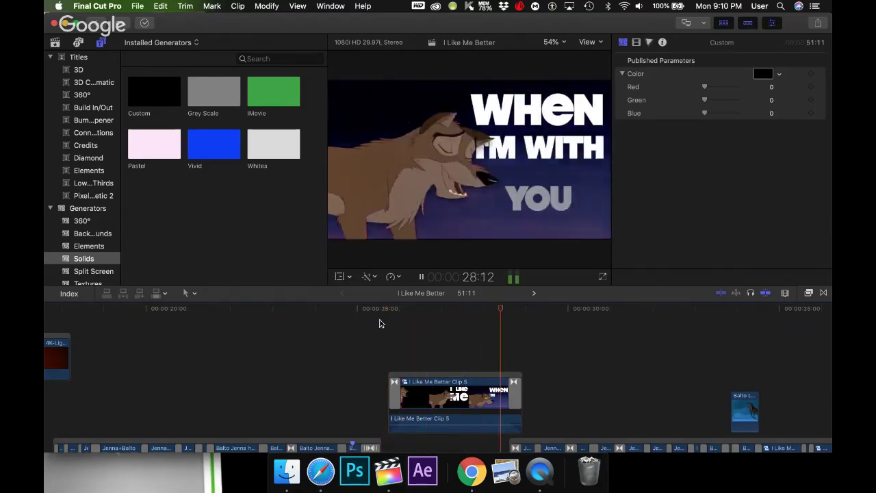
{"action": "key", "text": "space"}
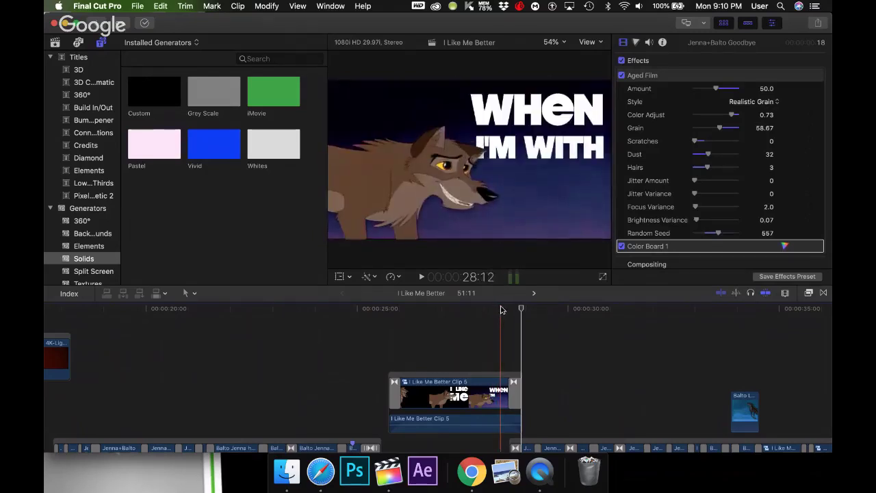
- Examine the WHEN I'M WITH text moment at 28:12 in I Like Me Better Clip 5 close up
{"action": "left_click", "coordinate": [501, 309]}
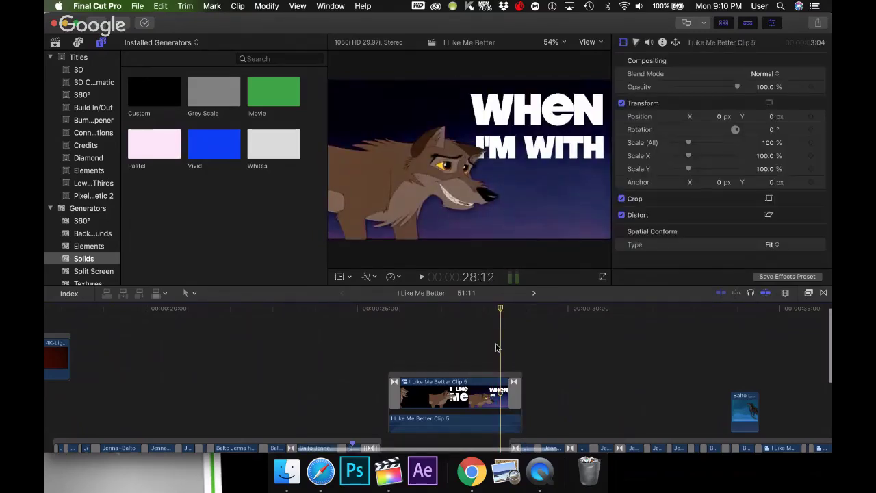
{"action": "key", "text": "super+equal"}
{"action": "key", "text": "super+equal"}
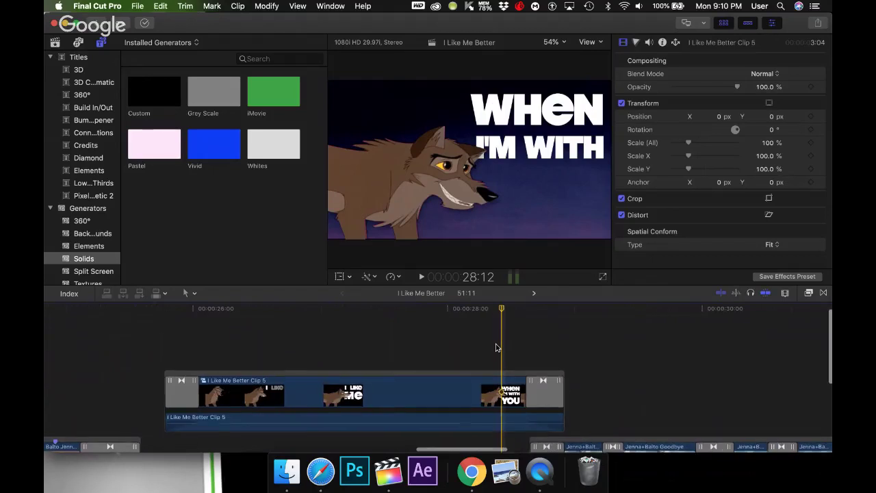
{"action": "key", "text": "super+equal"}
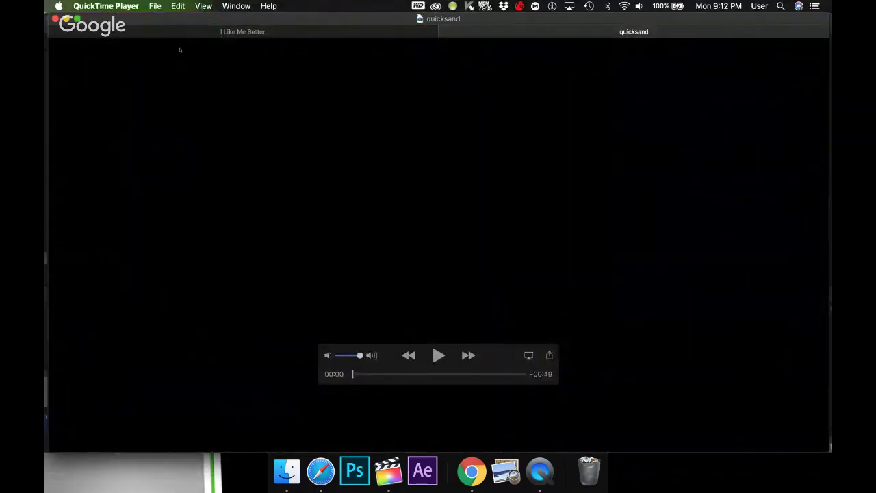
- Return to the quicksand project and view the WARN YOU title at 19:21
{"action": "left_click", "coordinate": [78, 18]}
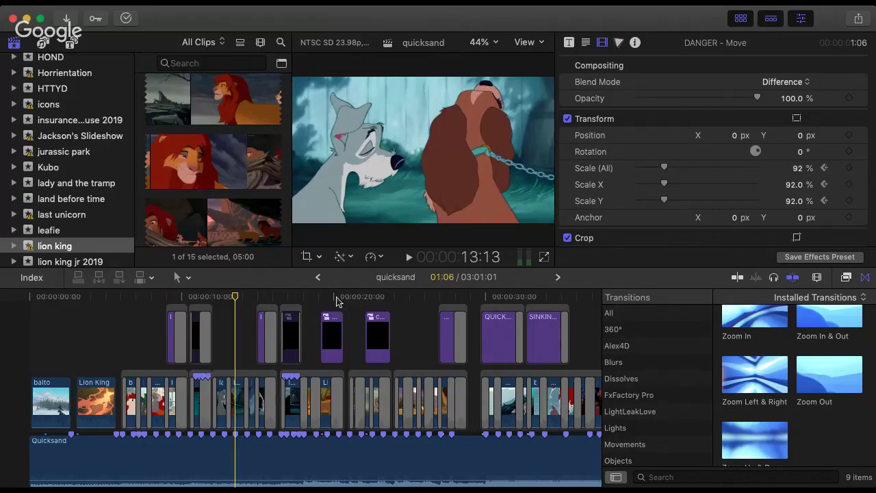
{"action": "left_click", "coordinate": [335, 297]}
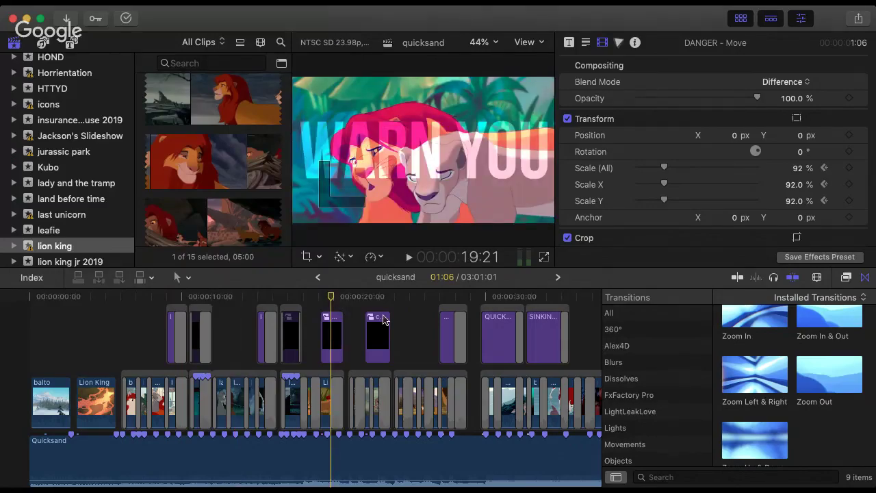
- View the INVOLVED title at 23:00 and then the "like that" text at 9:19 in the quicksand timeline
{"action": "left_click_drag", "start_coordinate": [332, 300], "coordinate": [380, 308]}
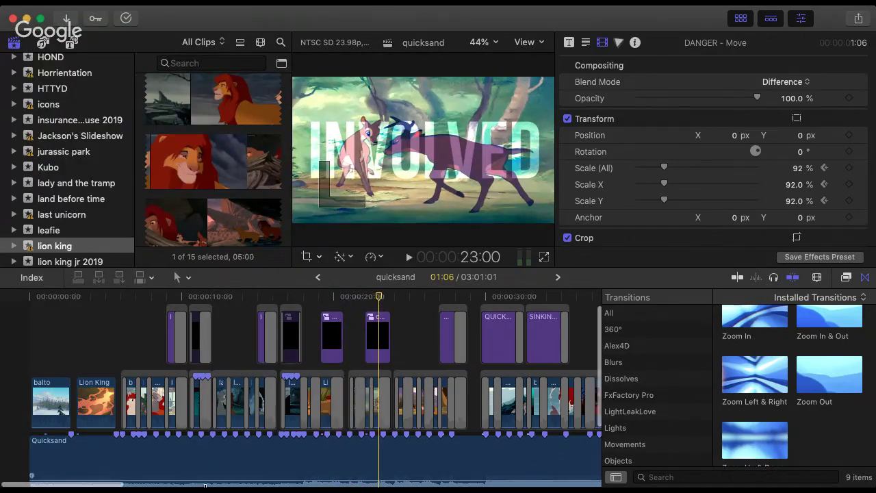
{"action": "left_click", "coordinate": [197, 295]}
{"action": "left_click_drag", "start_coordinate": [197, 295], "coordinate": [178, 296]}
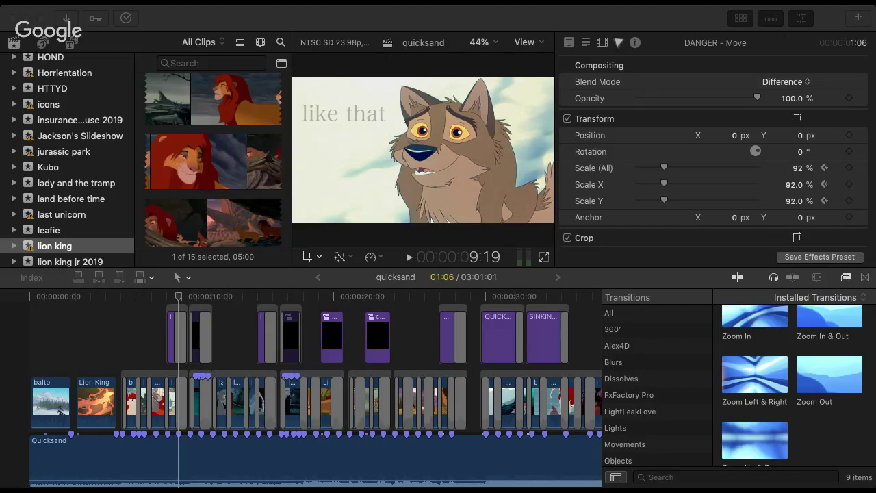
{"action": "left_click", "coordinate": [269, 390]}
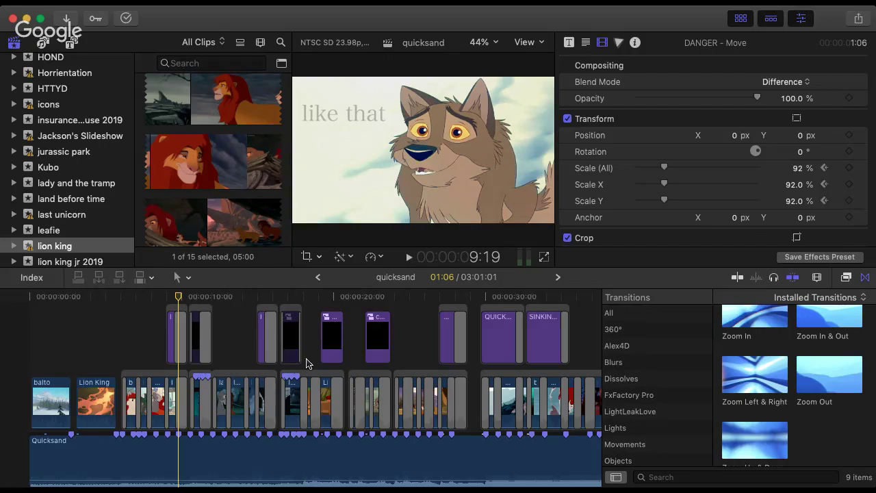
- Skim the quicksand edit from its opening through the ARMY title at 1:13:11 to 2:12:00
{"action": "key", "text": "super+minus"}
{"action": "key", "text": "super+minus"}
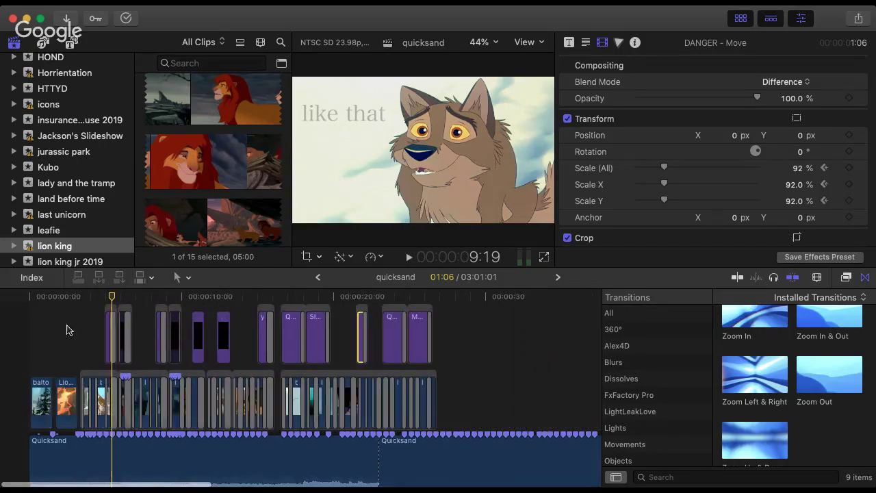
{"action": "left_click_drag", "start_coordinate": [87, 297], "coordinate": [331, 330]}
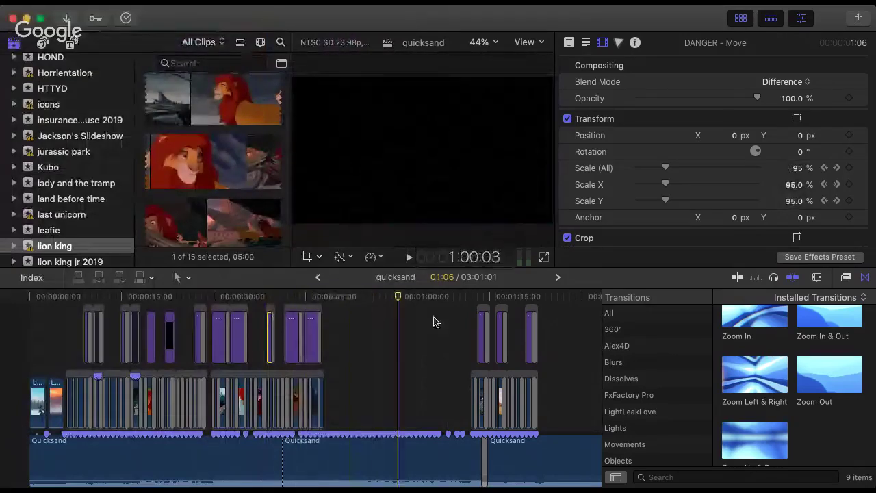
{"action": "key", "text": "super+minus"}
{"action": "key", "text": "super+minus"}
{"action": "key", "text": "super+minus"}
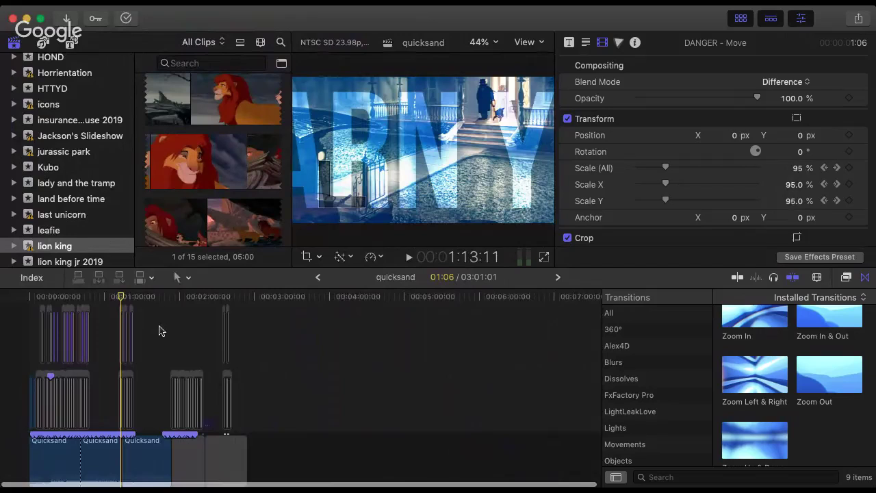
{"action": "left_click_drag", "start_coordinate": [169, 297], "coordinate": [198, 360]}
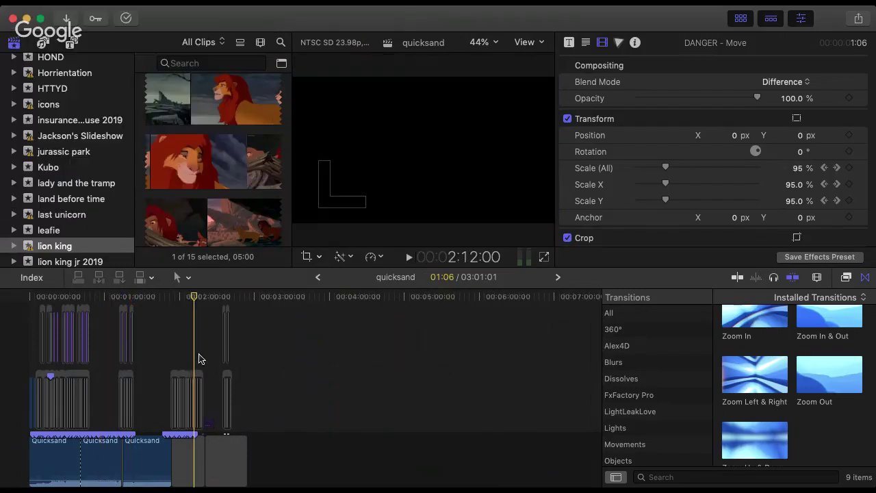
- Examine how the clip sections are spread across the whole quicksand timeline, then review the section around 2:05:05
{"action": "key", "text": "super+minus"}
{"action": "key", "text": "super+equal"}
{"action": "key", "text": "super+equal"}
{"action": "key", "text": "super+equal"}
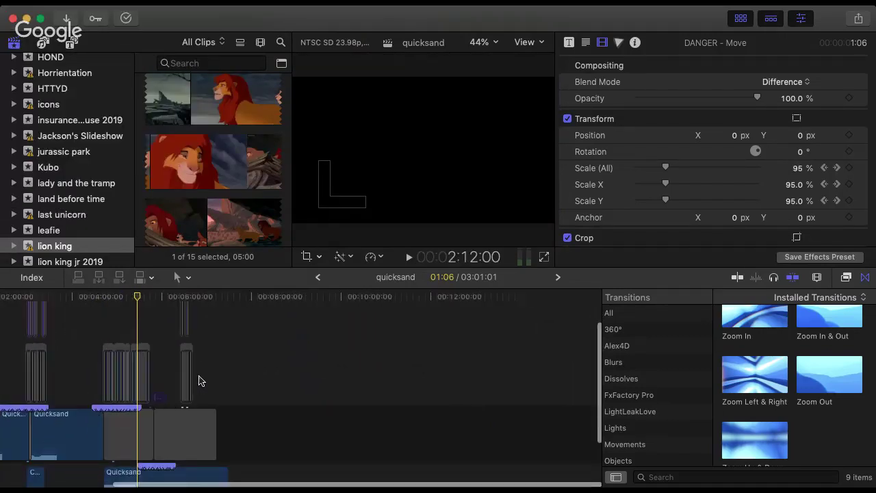
{"action": "scroll", "coordinate": [199, 380], "scroll_direction": "up", "scroll_amount": 4}
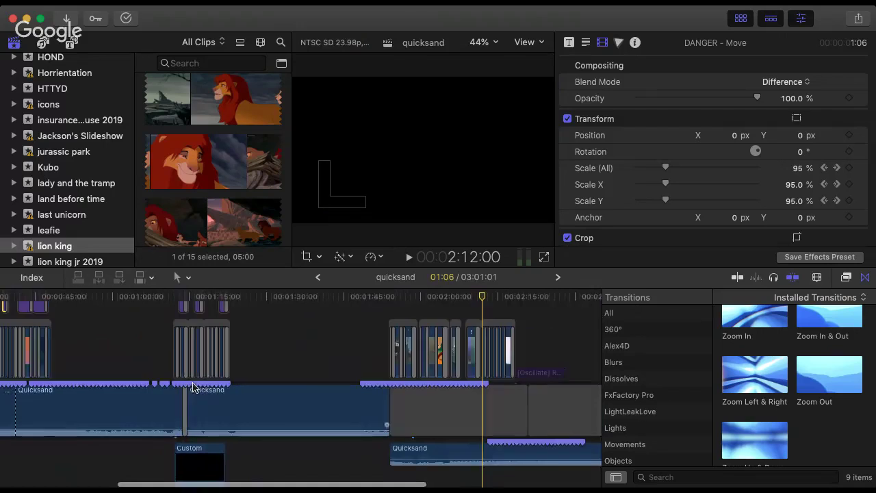
{"action": "scroll", "coordinate": [292, 366], "scroll_direction": "left", "scroll_amount": 3}
{"action": "scroll", "coordinate": [292, 366], "scroll_direction": "left", "scroll_amount": 3}
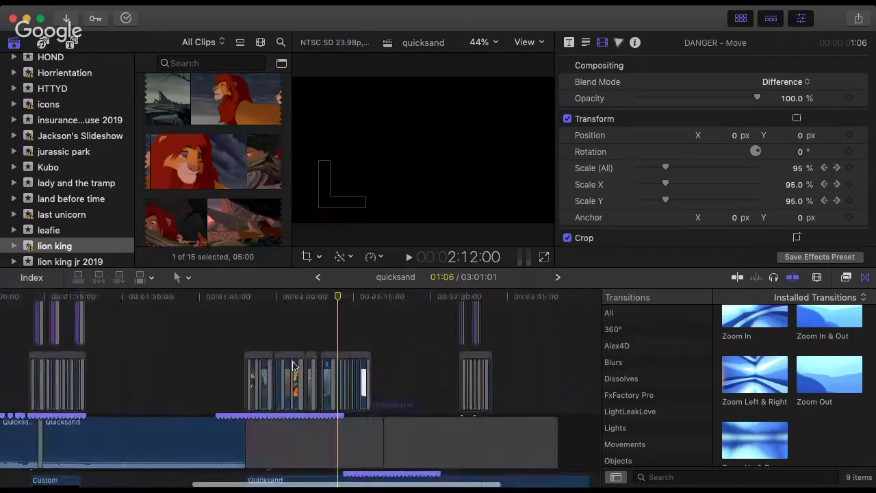
{"action": "scroll", "coordinate": [292, 366], "scroll_direction": "right", "scroll_amount": 3}
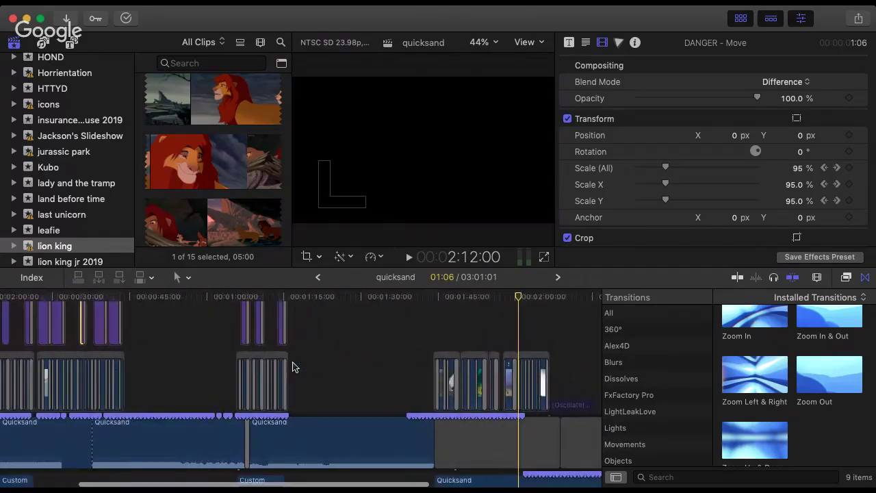
{"action": "key", "text": "super+minus"}
{"action": "key", "text": "super+minus"}
{"action": "key", "text": "super+minus"}
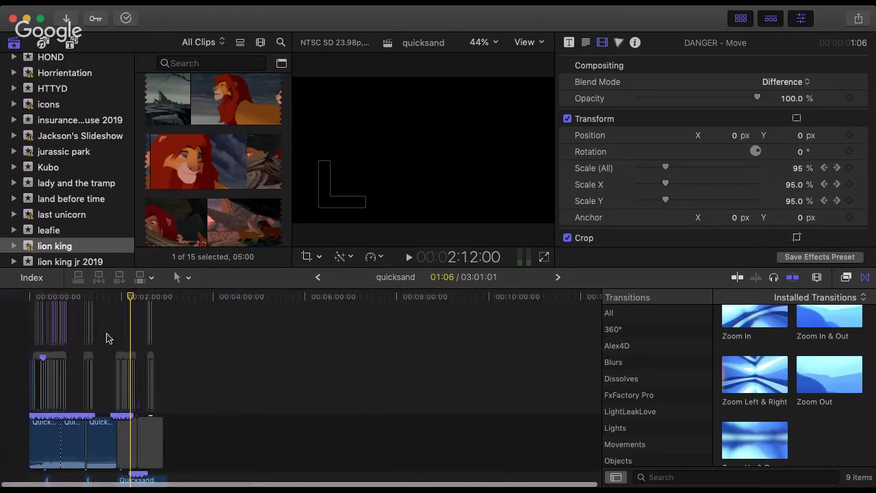
{"action": "key", "text": "super+equal"}
{"action": "key", "text": "super+equal"}
{"action": "key", "text": "super+equal"}
{"action": "key", "text": "super+equal"}
{"action": "key", "text": "super+equal"}
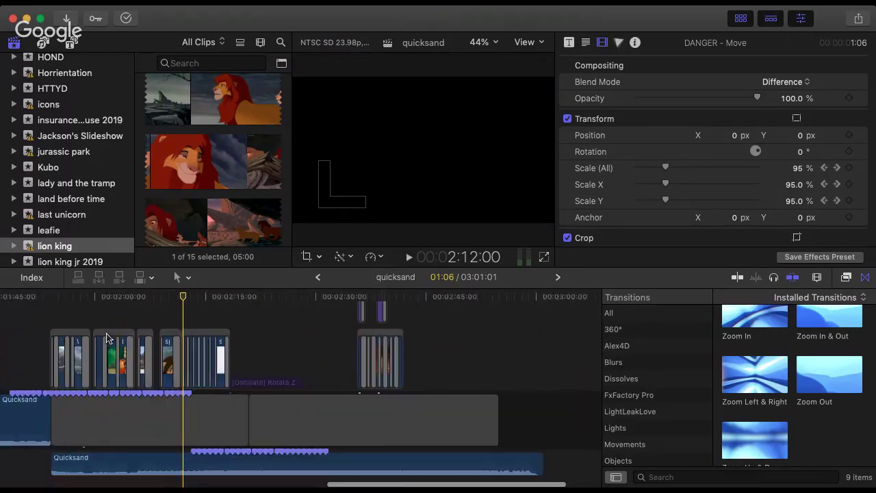
{"action": "left_click_drag", "start_coordinate": [214, 308], "coordinate": [171, 383]}
- Review the first part of quicksand at 52:13 and 1:05:04, then return to the SINKIN title at 33:02
{"action": "scroll", "coordinate": [165, 389], "scroll_direction": "left", "scroll_amount": 5}
{"action": "scroll", "coordinate": [166, 389], "scroll_direction": "left", "scroll_amount": 10}
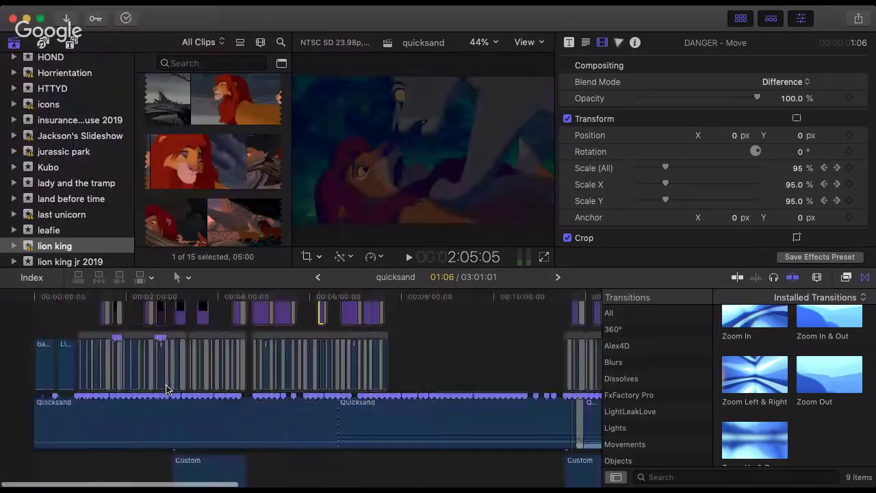
{"action": "left_click_drag", "start_coordinate": [303, 299], "coordinate": [421, 299]}
{"action": "left_click", "coordinate": [417, 342]}
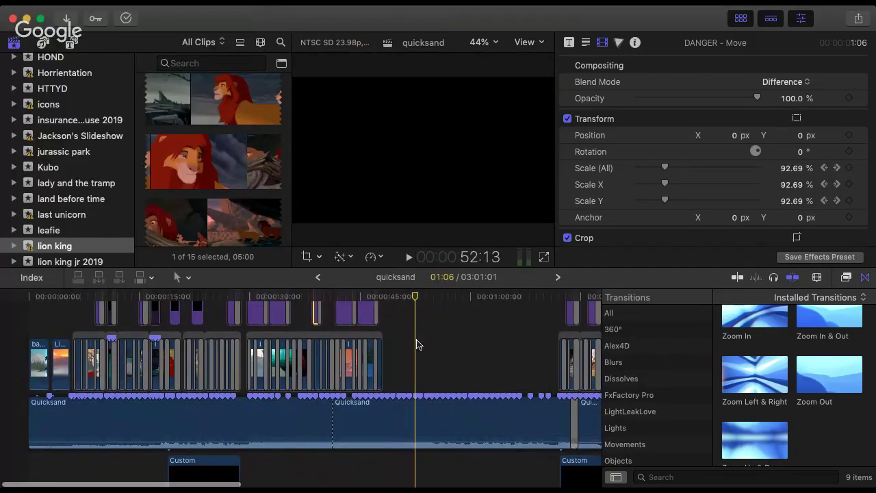
{"action": "scroll", "coordinate": [417, 342], "scroll_direction": "right", "scroll_amount": 10}
{"action": "scroll", "coordinate": [416, 344], "scroll_direction": "left", "scroll_amount": 10}
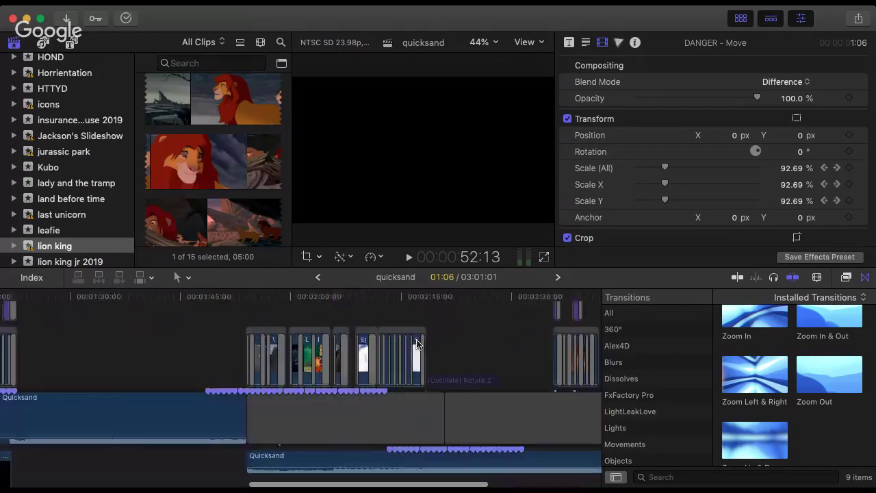
{"action": "scroll", "coordinate": [416, 344], "scroll_direction": "up", "scroll_amount": 3}
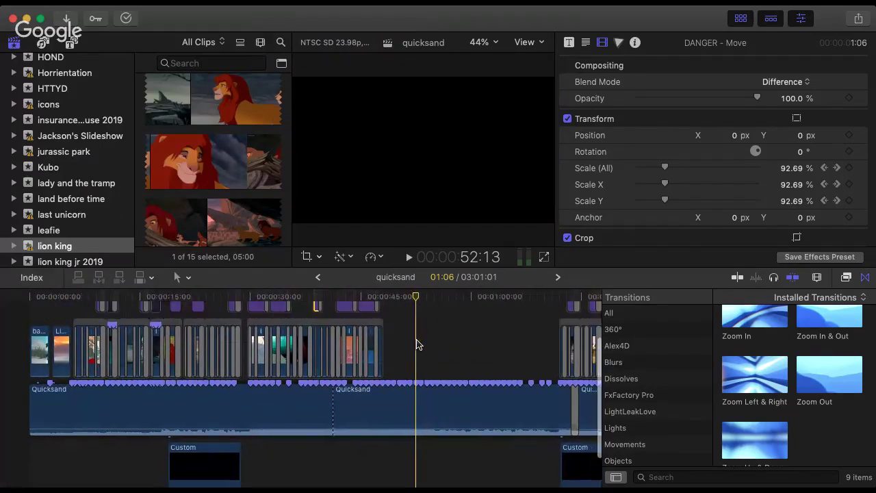
{"action": "left_click", "coordinate": [493, 297]}
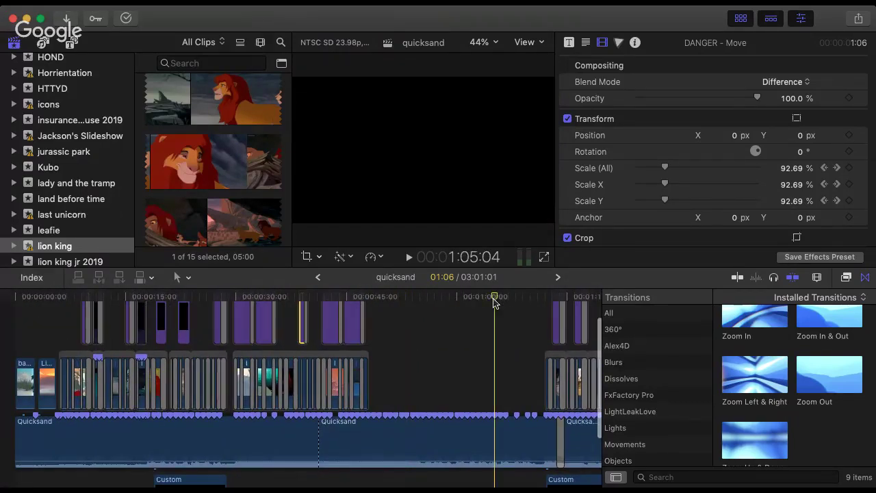
{"action": "left_click_drag", "start_coordinate": [498, 298], "coordinate": [260, 352]}
- Review the middle section up to 1:24:12 and the Lion King clips at 2:03:18
{"action": "scroll", "coordinate": [259, 352], "scroll_direction": "right", "scroll_amount": 10}
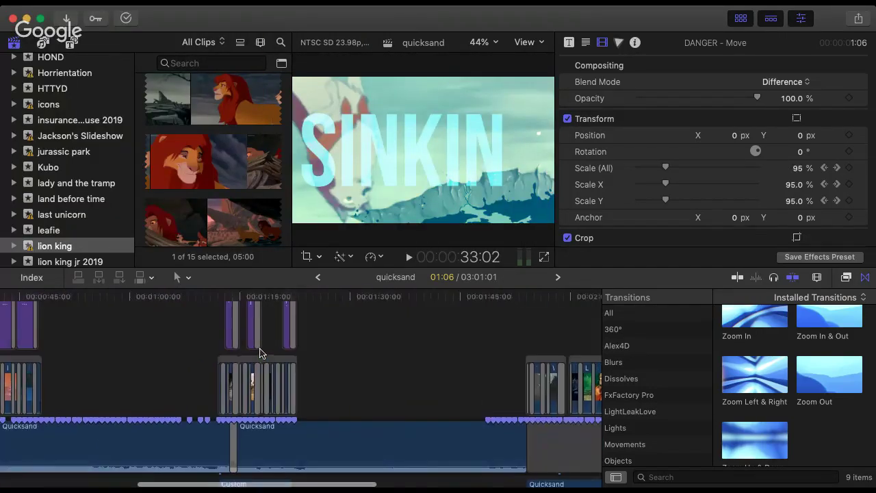
{"action": "left_click_drag", "start_coordinate": [253, 302], "coordinate": [309, 378]}
{"action": "scroll", "coordinate": [310, 379], "scroll_direction": "right", "scroll_amount": 4}
{"action": "scroll", "coordinate": [309, 379], "scroll_direction": "down", "scroll_amount": 2}
{"action": "scroll", "coordinate": [311, 377], "scroll_direction": "right", "scroll_amount": 6}
{"action": "scroll", "coordinate": [311, 377], "scroll_direction": "up", "scroll_amount": 3}
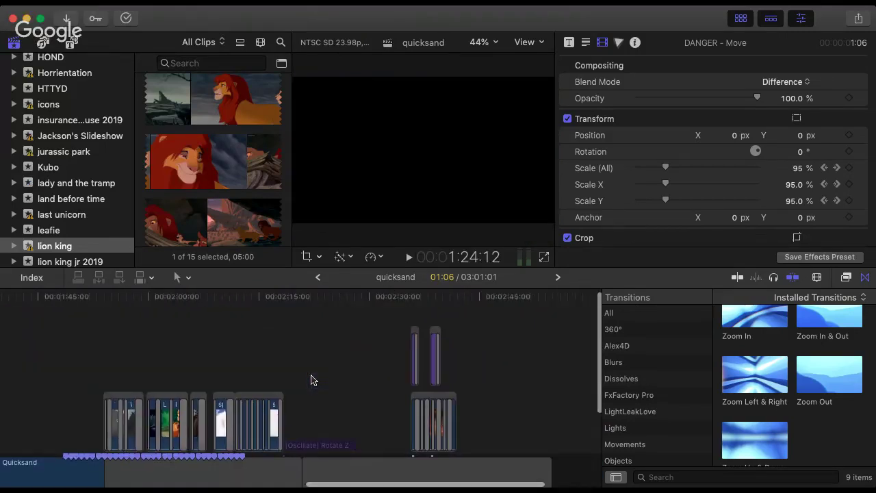
{"action": "left_click_drag", "start_coordinate": [243, 301], "coordinate": [163, 355]}
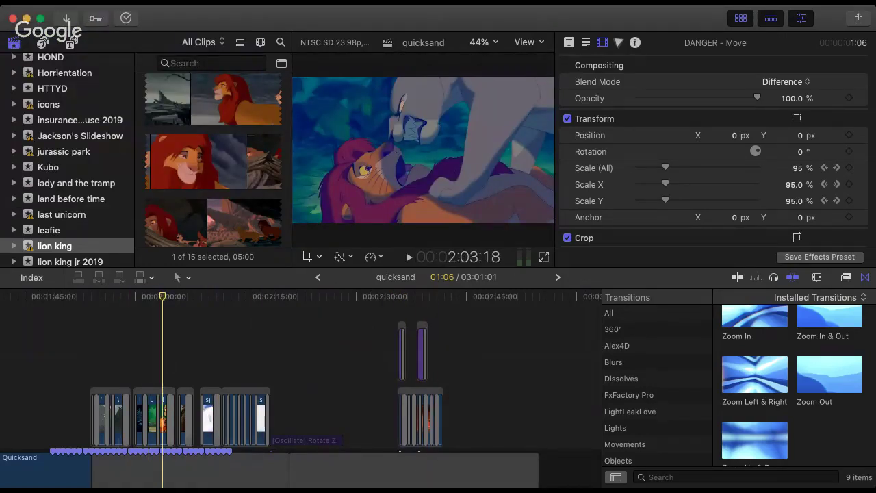
- Continue reviewing the late section of quicksand as far as the spirit clip at 2:15:14
{"action": "key", "text": "super+Tab"}
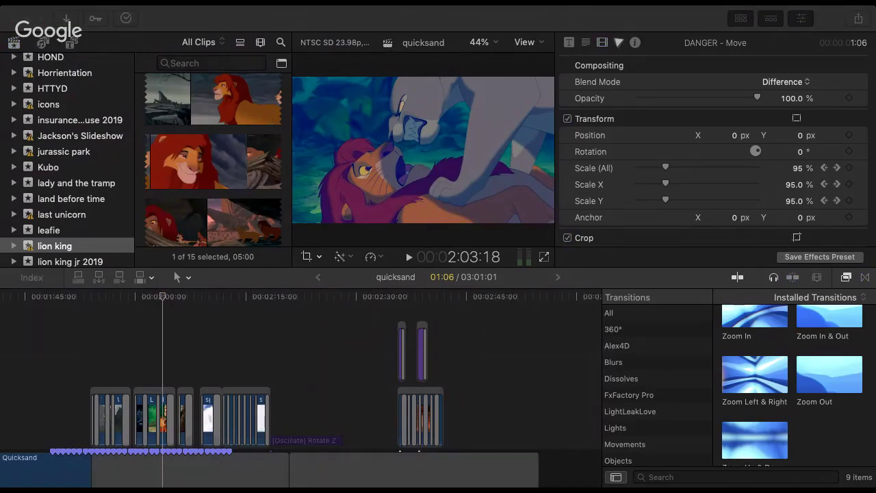
{"action": "key", "text": "super+Tab"}
{"action": "key", "text": "super+Tab"}
{"action": "key", "text": "super+Tab"}
{"action": "left_click_drag", "start_coordinate": [171, 296], "coordinate": [251, 338]}
- Skim quicksand from its start to 18:13 and delete the black connected clips near 17 and 11 seconds
{"action": "scroll", "coordinate": [251, 338], "scroll_direction": "left", "scroll_amount": 15}
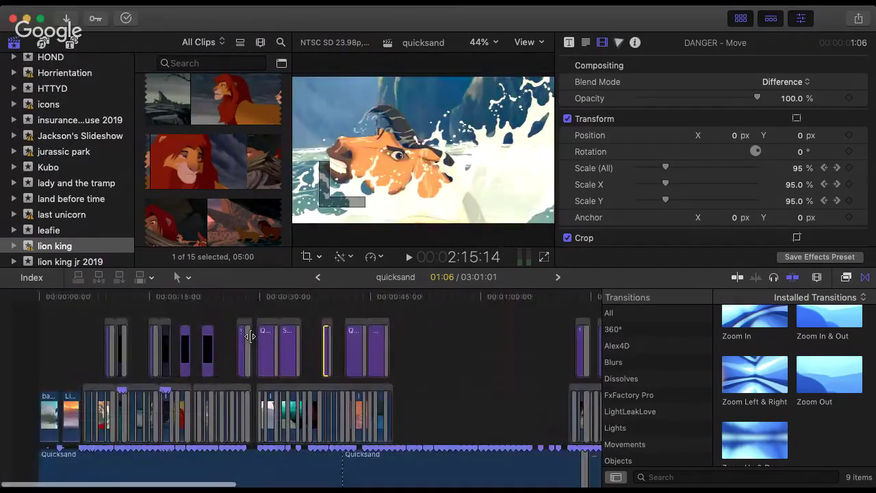
{"action": "left_click_drag", "start_coordinate": [33, 298], "coordinate": [165, 385]}
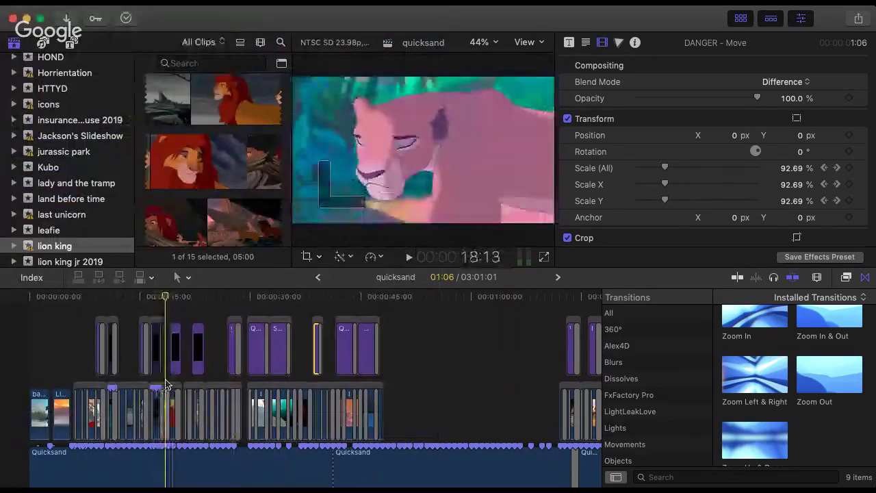
{"action": "left_click", "coordinate": [157, 325]}
{"action": "key", "text": "Delete"}
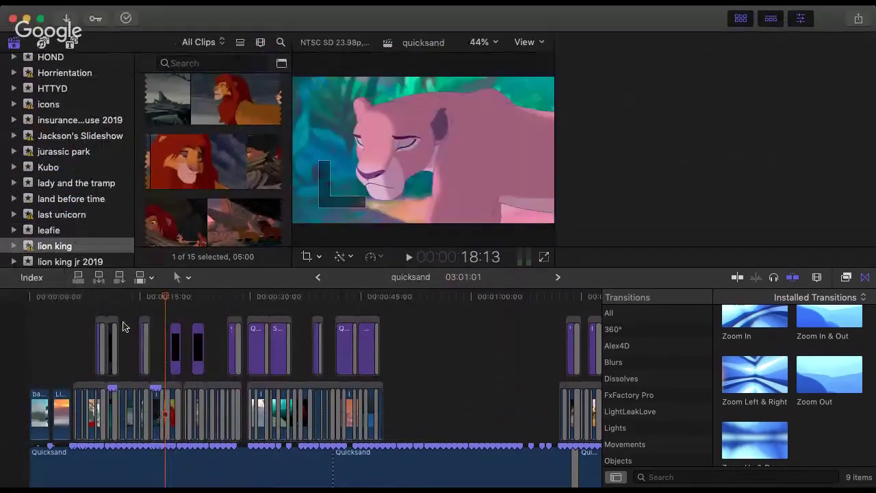
{"action": "left_click", "coordinate": [113, 325]}
{"action": "key", "text": "Delete"}
- Skim the timeline after the deletions as far as the empty stretch at 57:18
{"action": "left_click", "coordinate": [96, 296]}
{"action": "left_click_drag", "start_coordinate": [96, 296], "coordinate": [457, 340]}
{"action": "key", "text": "super+z"}
{"action": "key", "text": "super+z"}
{"action": "key", "text": "super+z"}
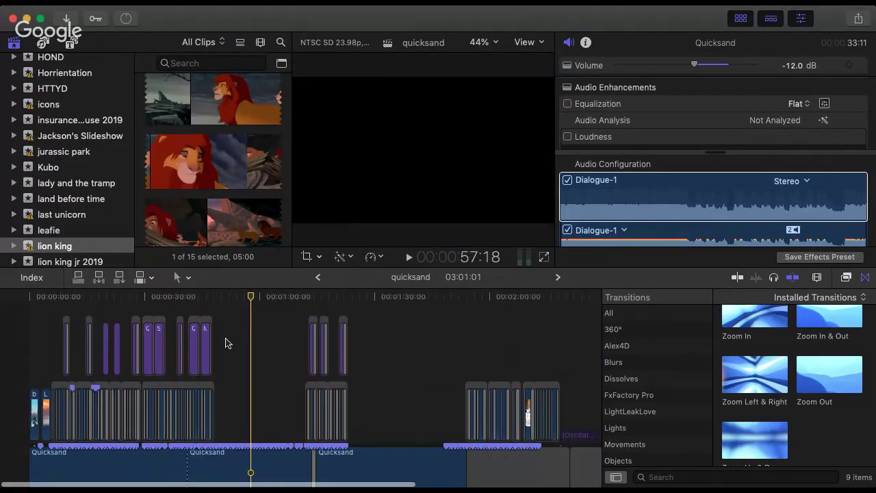
- Review the SINKIN title at 34:03 and the MORNIN title at 47:11
{"action": "left_click_drag", "start_coordinate": [201, 301], "coordinate": [159, 411]}
{"action": "left_click", "coordinate": [544, 392]}
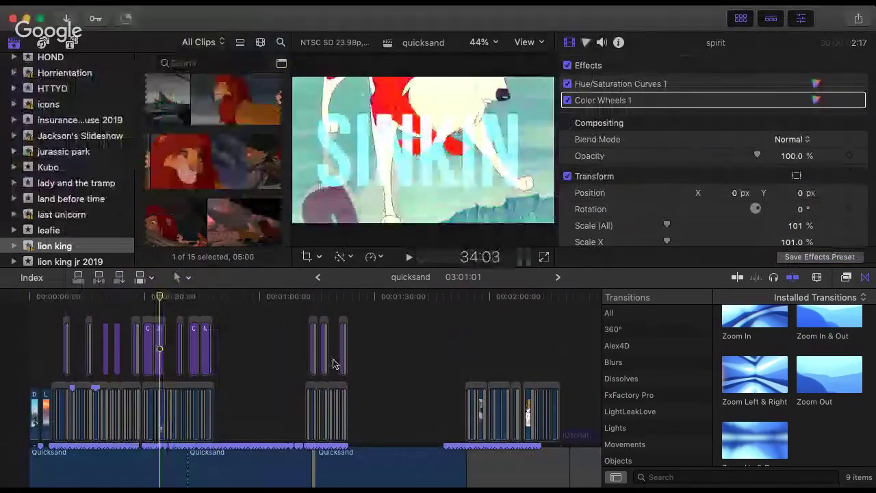
{"action": "left_click", "coordinate": [339, 361]}
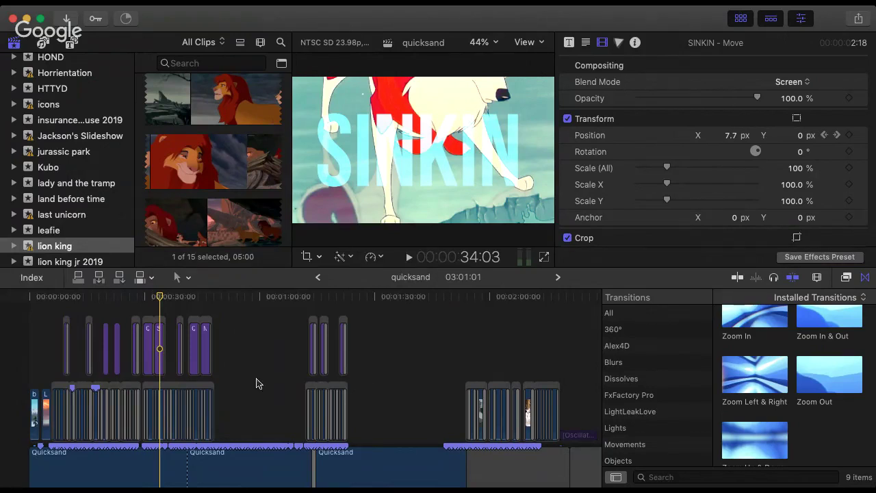
{"action": "left_click_drag", "start_coordinate": [189, 301], "coordinate": [217, 237]}
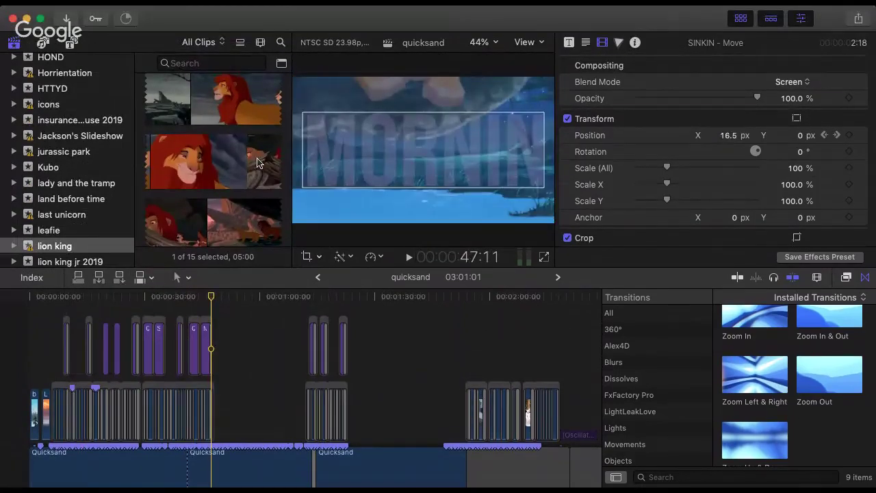
- Browse the Lion King source clip and mark a 02:17 range in the caged Zazu scene near 49:05
{"action": "scroll", "coordinate": [257, 162], "scroll_direction": "down", "scroll_amount": 3}
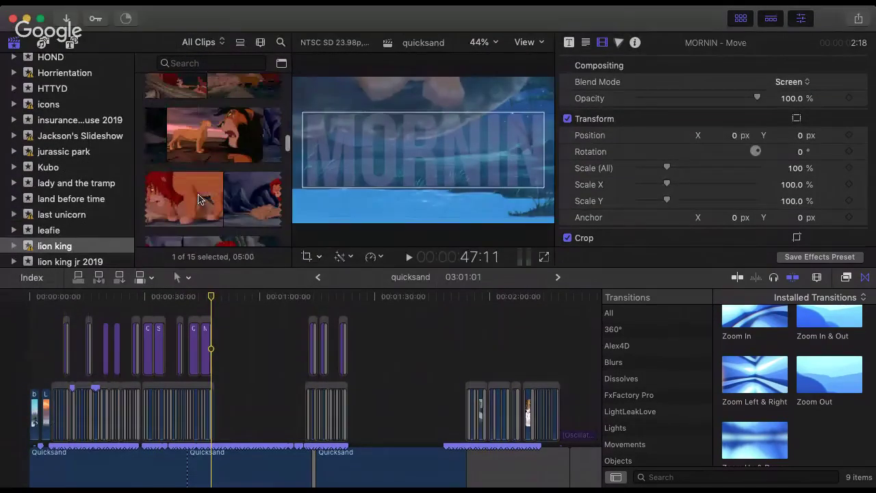
{"action": "left_click_drag", "start_coordinate": [233, 205], "coordinate": [252, 193]}
{"action": "scroll", "coordinate": [253, 193], "scroll_direction": "up", "scroll_amount": 5}
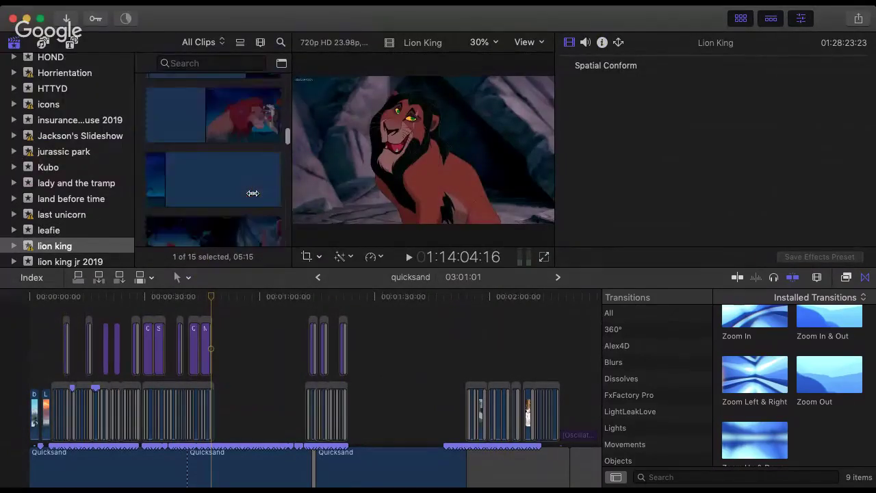
{"action": "scroll", "coordinate": [253, 194], "scroll_direction": "up", "scroll_amount": 5}
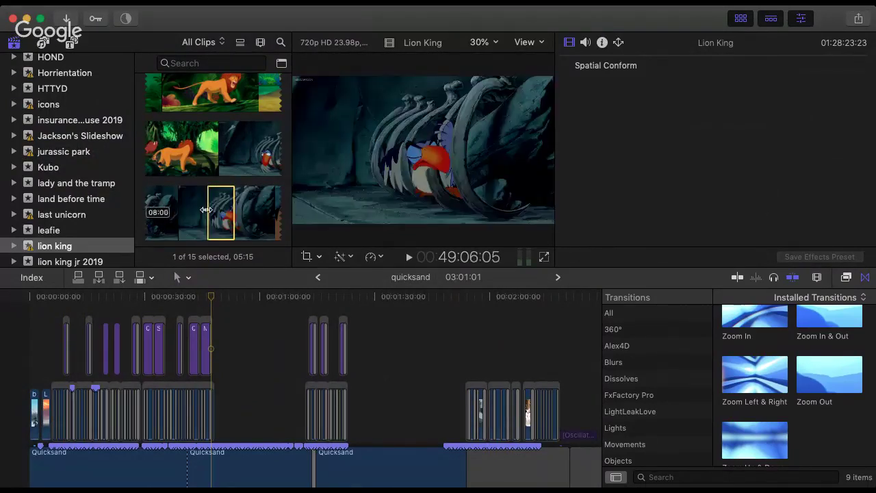
{"action": "left_click_drag", "start_coordinate": [197, 210], "coordinate": [233, 158]}
{"action": "left_click_drag", "start_coordinate": [196, 218], "coordinate": [203, 221]}
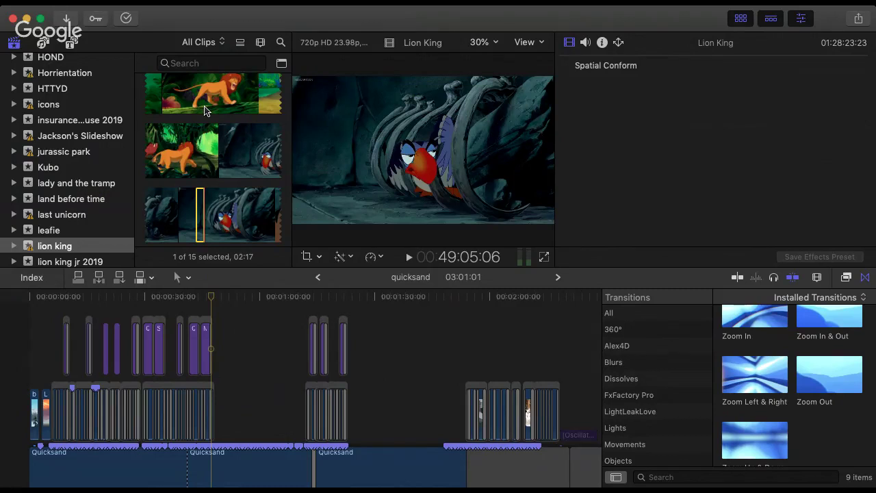
- Return to the quicksand timeline and view the MORNIN title at 46:12
{"action": "left_click_drag", "start_coordinate": [133, 297], "coordinate": [208, 301]}
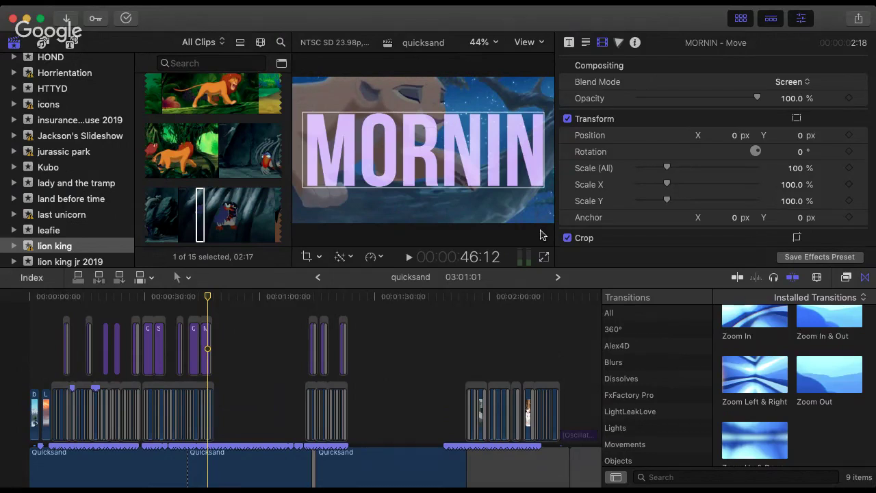
{"action": "left_click", "coordinate": [543, 234]}
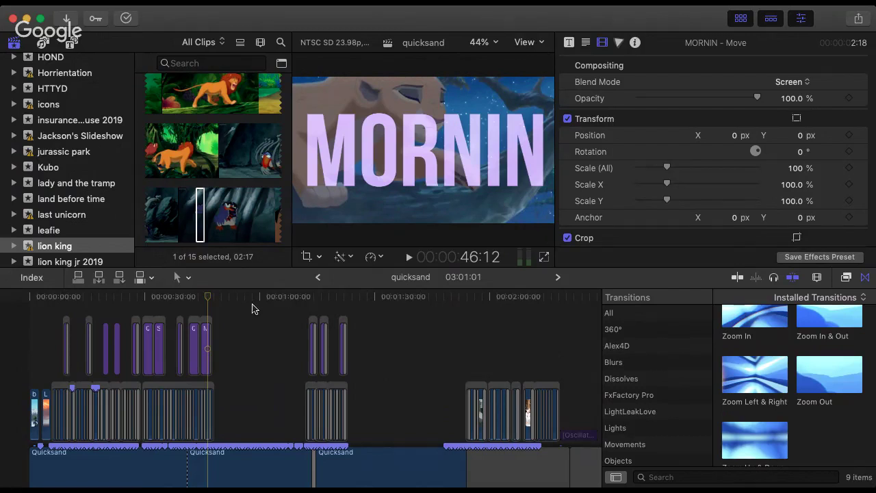
- Skim the quicksand timeline, and view I Like Me Better Clip 5 at 27:05 in the other project
{"action": "left_click", "coordinate": [345, 300]}
{"action": "left_click_drag", "start_coordinate": [400, 320], "coordinate": [167, 375]}
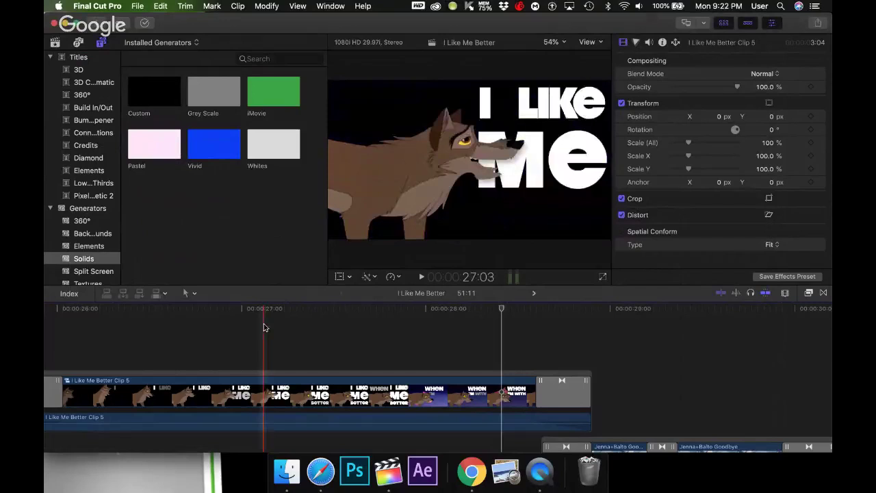
{"action": "left_click", "coordinate": [210, 319]}
{"action": "left_click", "coordinate": [273, 316]}
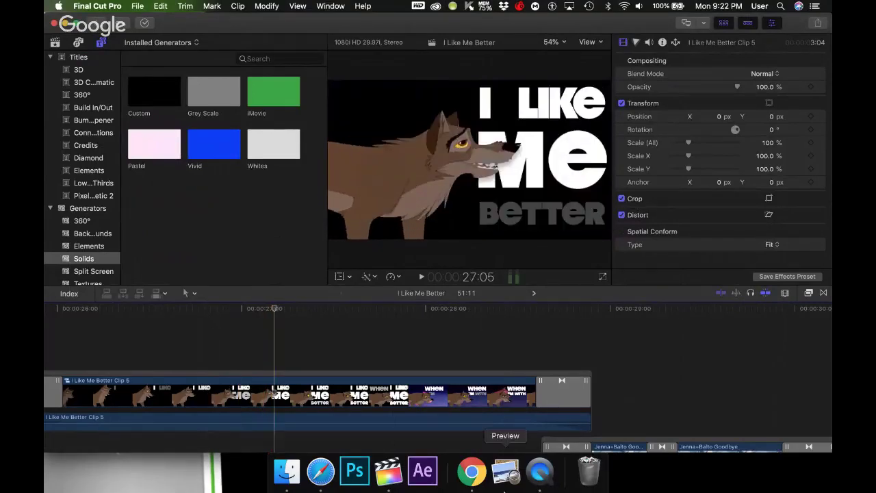
- Switch to QuickTime Player and play the exported I Like Me Better video from an early point
{"action": "left_click", "coordinate": [540, 471]}
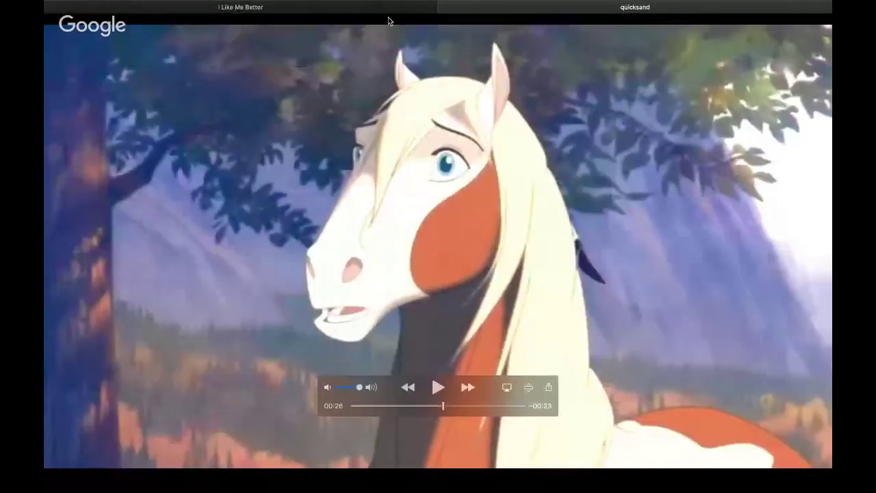
{"action": "key", "text": "space"}
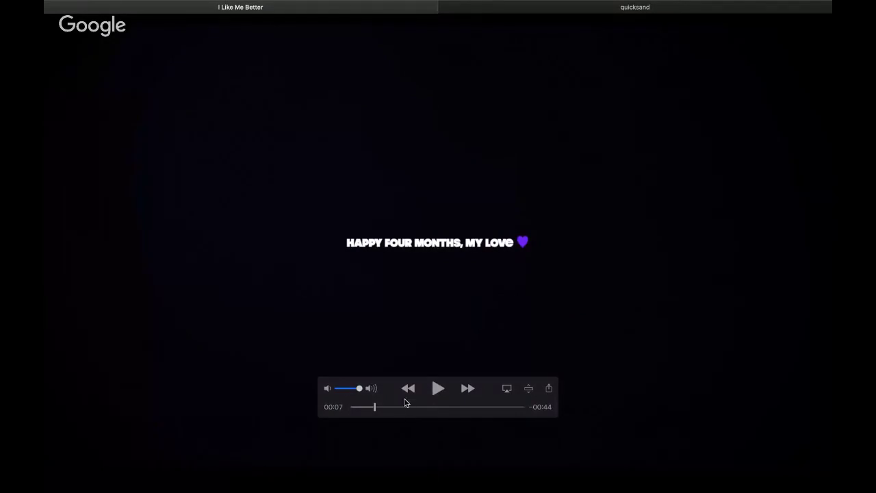
{"action": "left_click", "coordinate": [399, 407]}
{"action": "key", "text": "space"}
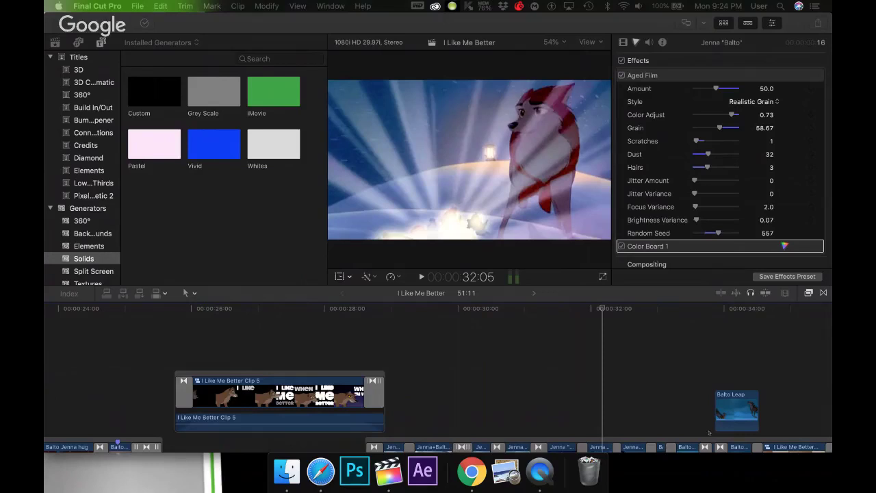
- Return to the I Like Me Better timeline in Final Cut Pro and play it from about 29:16 to 41:17 with the volume lowered
{"action": "left_click", "coordinate": [429, 337]}
{"action": "key", "text": "space"}
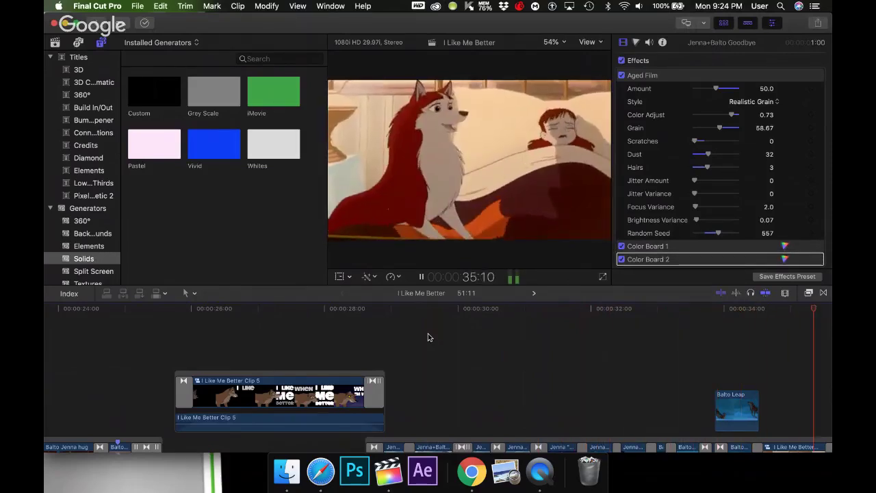
{"action": "key", "text": "XF86AudioLowerVolume"}
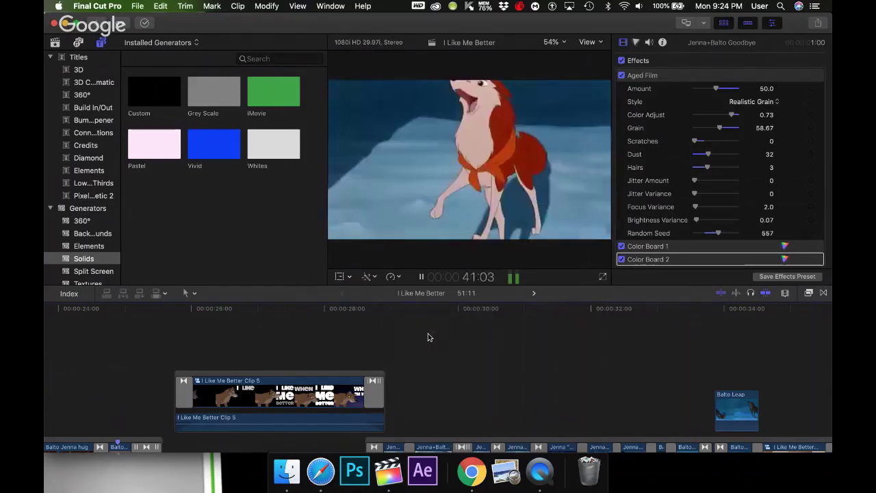
{"action": "key", "text": "space"}
- Play the last part of the I Like Me Better timeline from about 37:20 into the closing black section
{"action": "scroll", "coordinate": [426, 342], "scroll_direction": "right", "scroll_amount": 10}
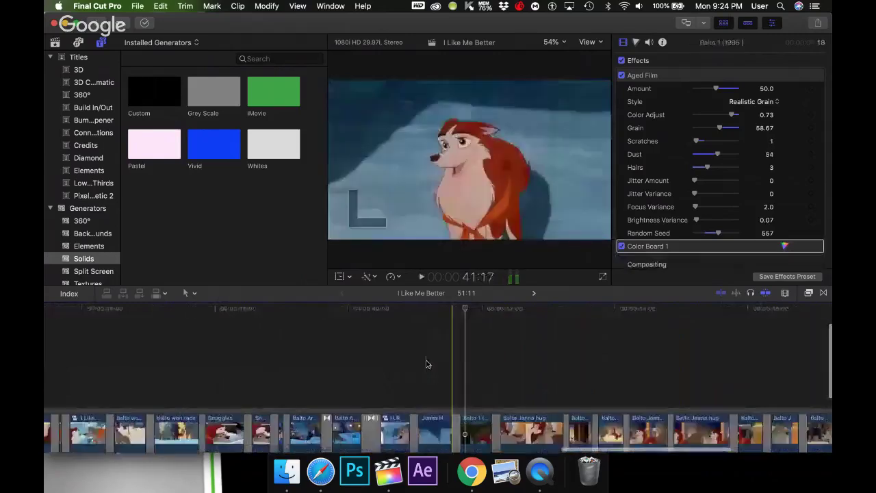
{"action": "left_click", "coordinate": [239, 334]}
{"action": "key", "text": "space"}
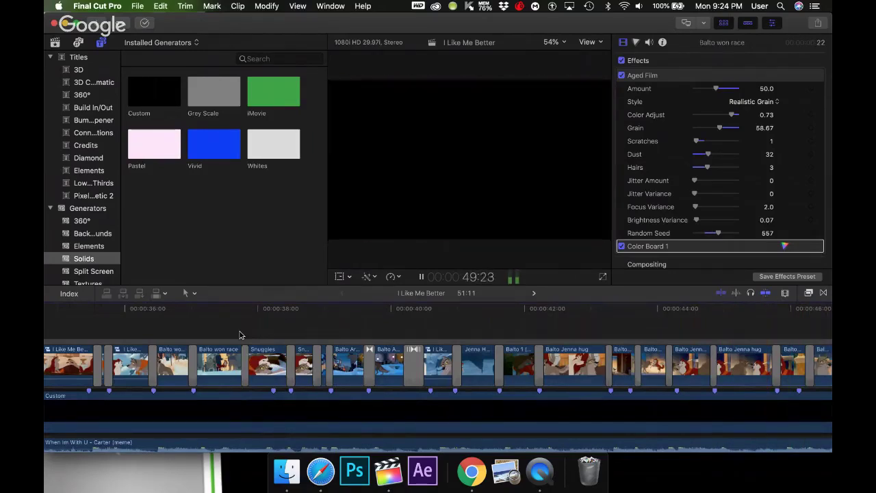
{"action": "key", "text": "super+shift+bracketright"}
{"action": "key", "text": "space"}
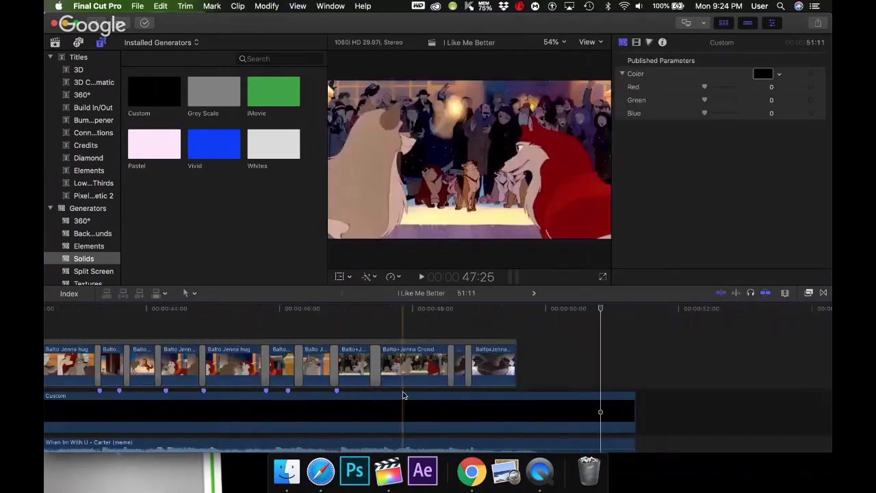
- Play the I Like Me Better project from its beginning through the scenes around 24:04
{"action": "scroll", "coordinate": [403, 395], "scroll_direction": "left", "scroll_amount": 10}
{"action": "key", "text": "super+minus"}
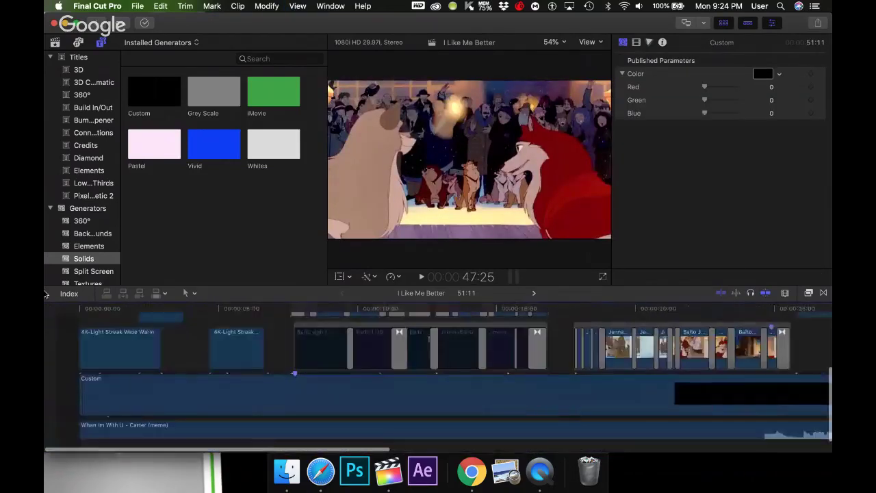
{"action": "key", "text": "Home"}
{"action": "key", "text": "space"}
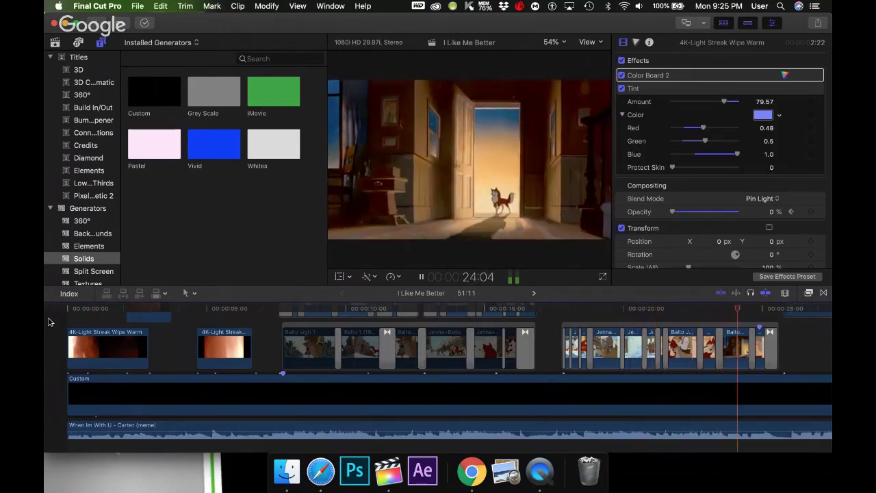
- Paste only the Color Board 3 effect from the Balto Jenna hug clip near 23:00 onto the short Balto Jenna hug clip at 24:27
{"action": "left_click", "coordinate": [525, 333]}
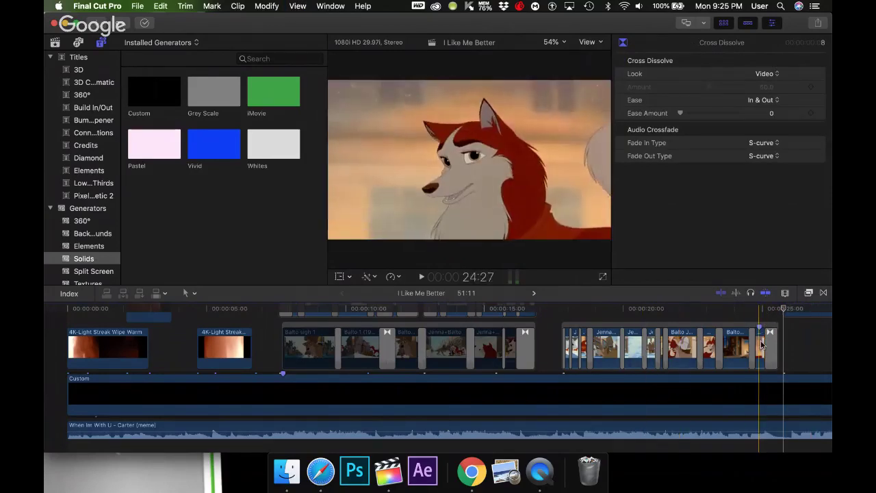
{"action": "key", "text": "super+equal"}
{"action": "key", "text": "super+equal"}
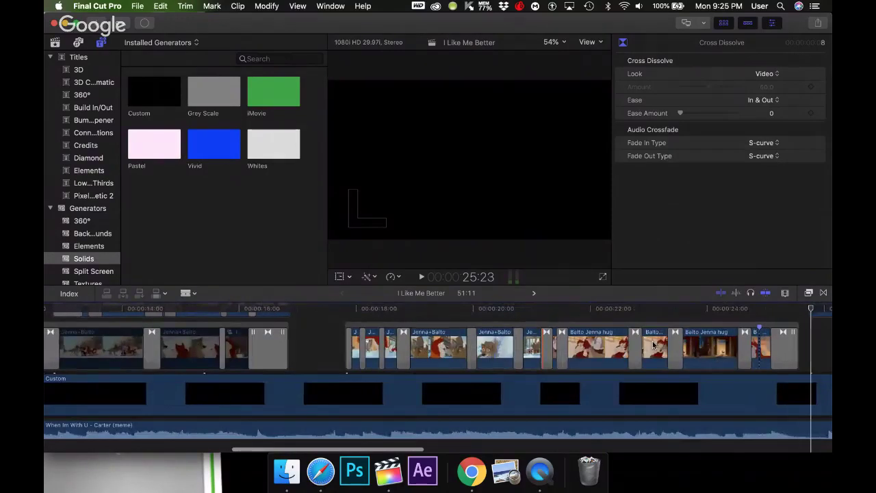
{"action": "left_click", "coordinate": [646, 347]}
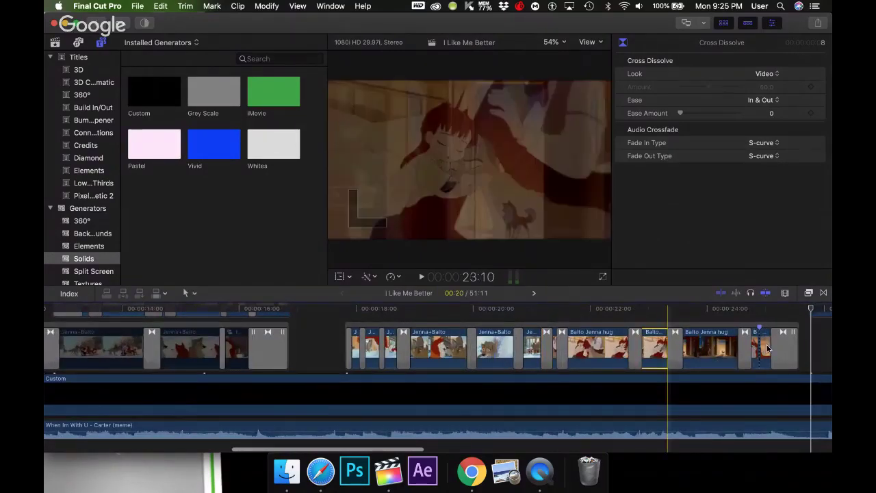
{"action": "left_click", "coordinate": [766, 349]}
{"action": "key", "text": "super+shift+v"}
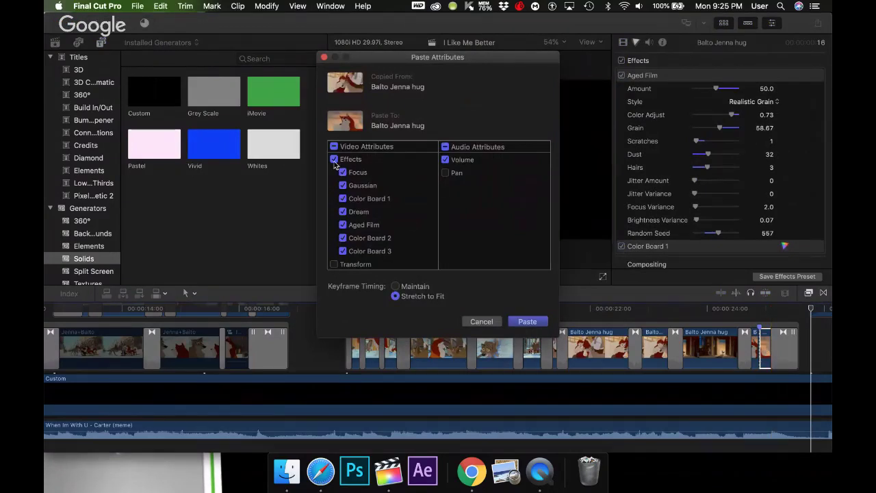
{"action": "left_click", "coordinate": [333, 160]}
{"action": "left_click", "coordinate": [342, 250]}
{"action": "left_click", "coordinate": [527, 321]}
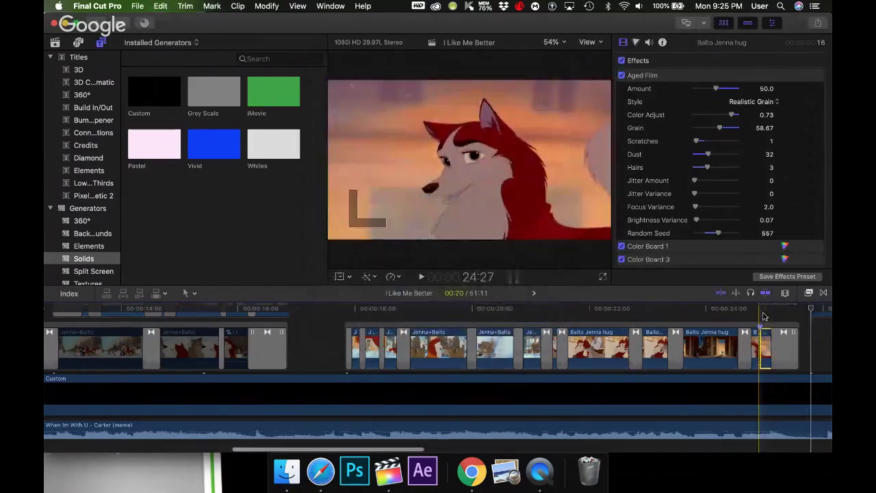
- Show the installed Dissolves transitions beside the I Like Me Better timeline
{"action": "left_click", "coordinate": [823, 292]}
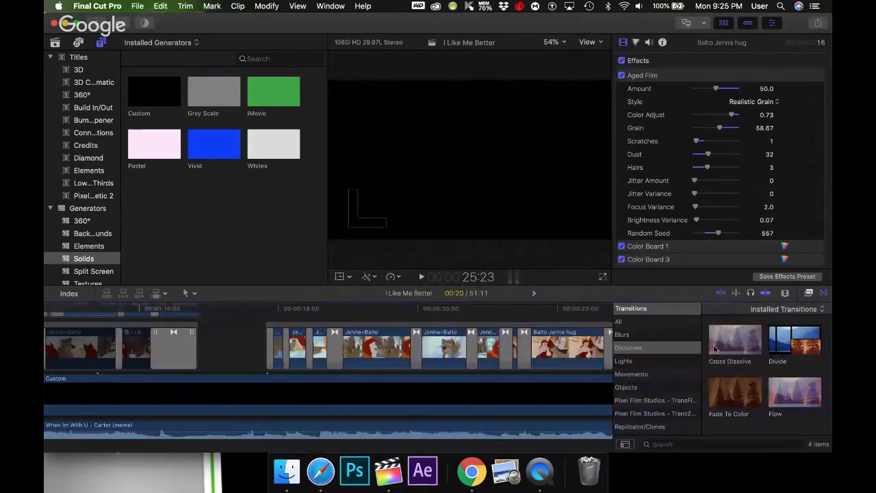
{"action": "scroll", "coordinate": [569, 393], "scroll_direction": "right", "scroll_amount": 10}
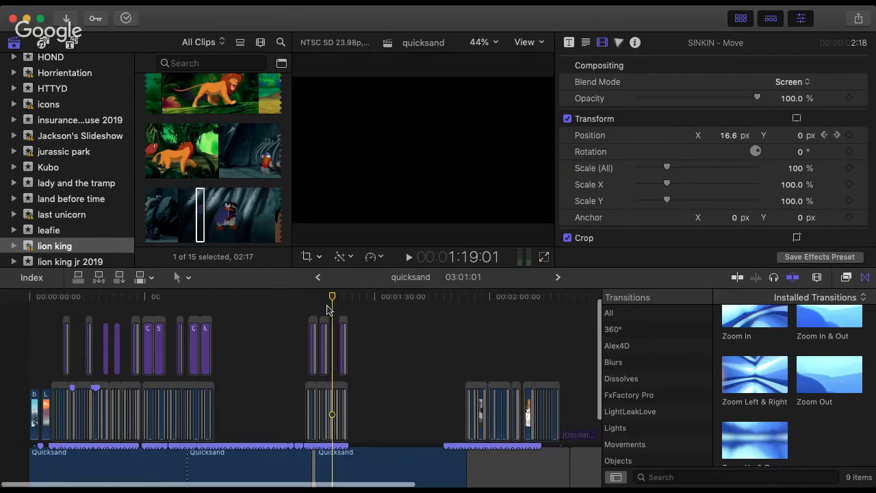
- Skim the quicksand timeline between 55:12 and 1:53:23 and view the Wolf Children clip at 1:20:19
{"action": "scroll", "coordinate": [327, 309], "scroll_direction": "right", "scroll_amount": 3}
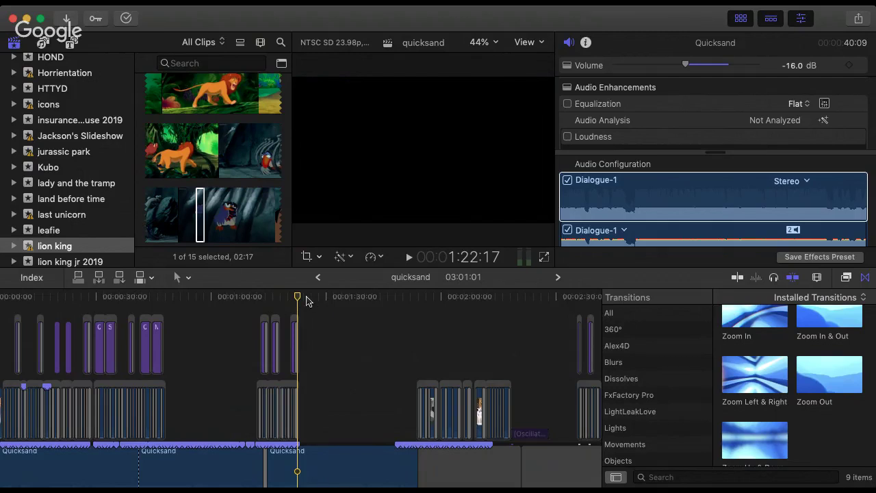
{"action": "left_click_drag", "start_coordinate": [330, 295], "coordinate": [416, 309]}
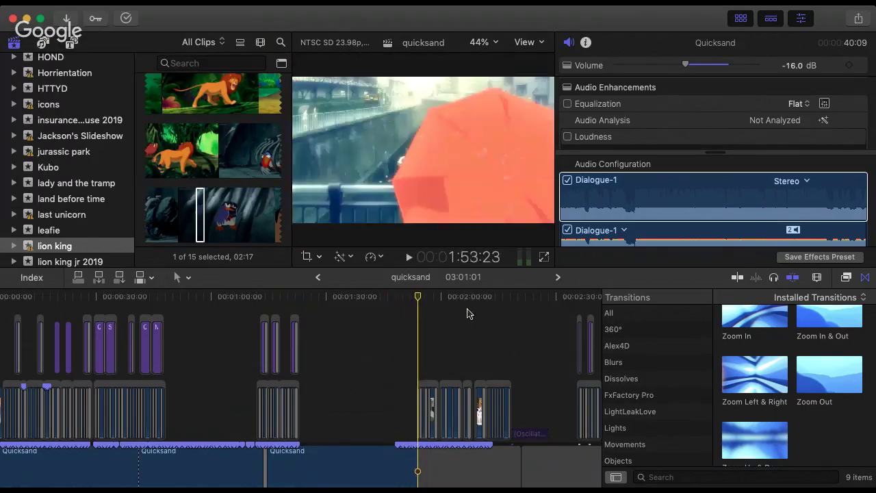
{"action": "left_click", "coordinate": [366, 322]}
{"action": "left_click", "coordinate": [293, 319]}
{"action": "left_click_drag", "start_coordinate": [266, 320], "coordinate": [398, 324]}
{"action": "left_click", "coordinate": [299, 343]}
{"action": "left_click_drag", "start_coordinate": [299, 342], "coordinate": [164, 329]}
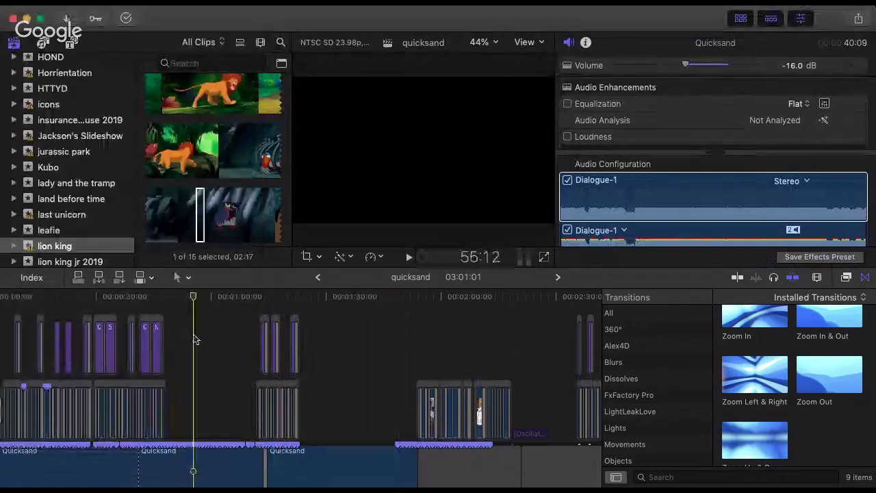
{"action": "key", "text": "Down"}
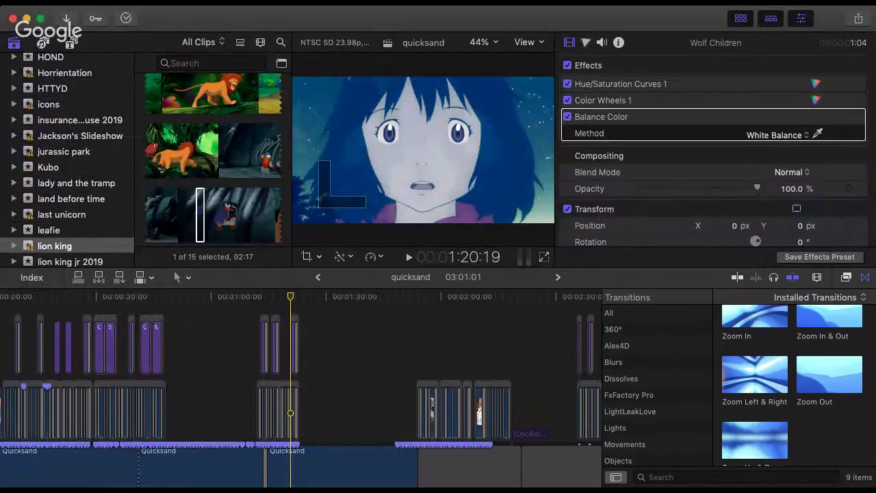
{"action": "key", "text": "super+Tab"}
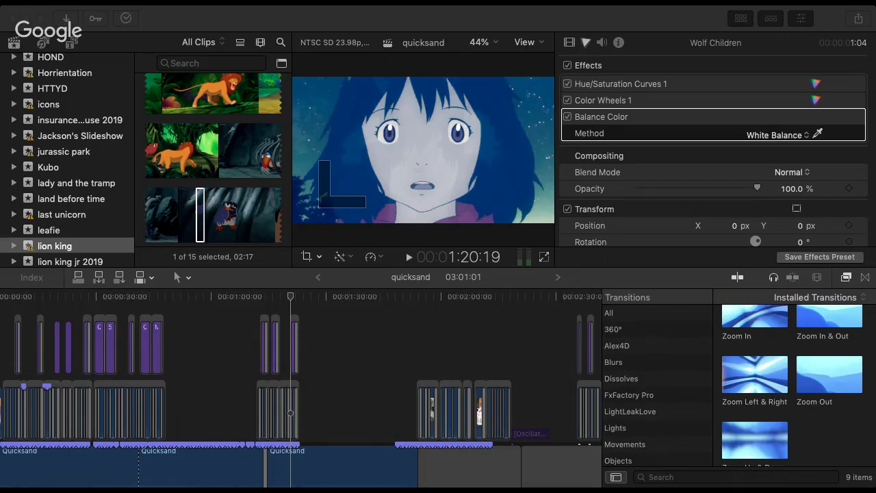
{"action": "key", "text": "super+Tab"}
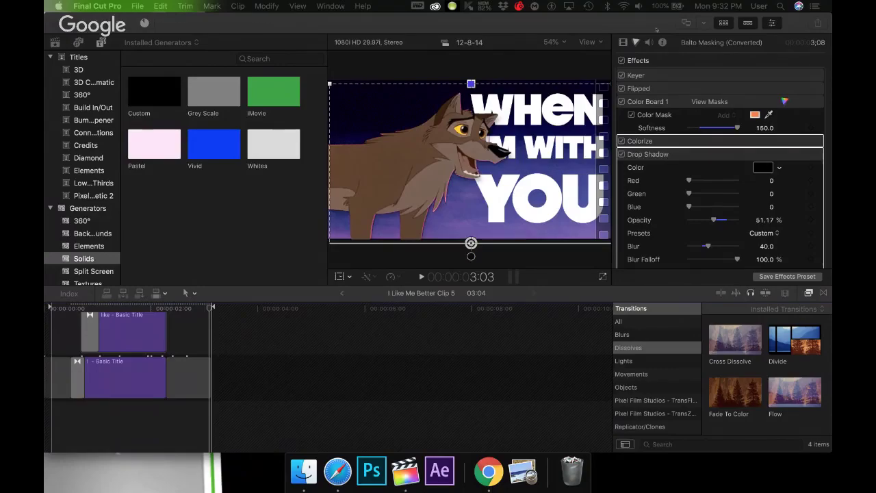
- Examine the effect settings of the Balto Masking (Converted) clip inside I Like Me Better Clip 5
{"action": "left_click", "coordinate": [624, 19]}
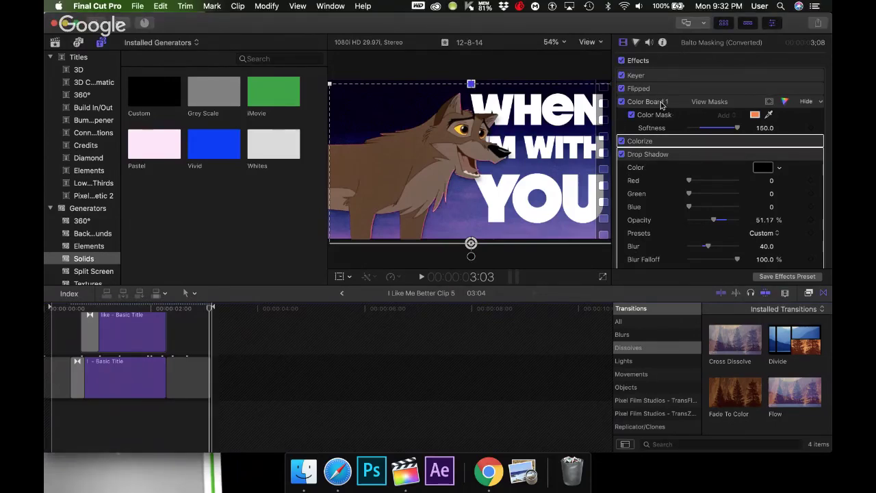
{"action": "scroll", "coordinate": [659, 107], "scroll_direction": "down", "scroll_amount": 1}
{"action": "scroll", "coordinate": [659, 107], "scroll_direction": "down", "scroll_amount": 5}
{"action": "scroll", "coordinate": [659, 106], "scroll_direction": "up", "scroll_amount": 6}
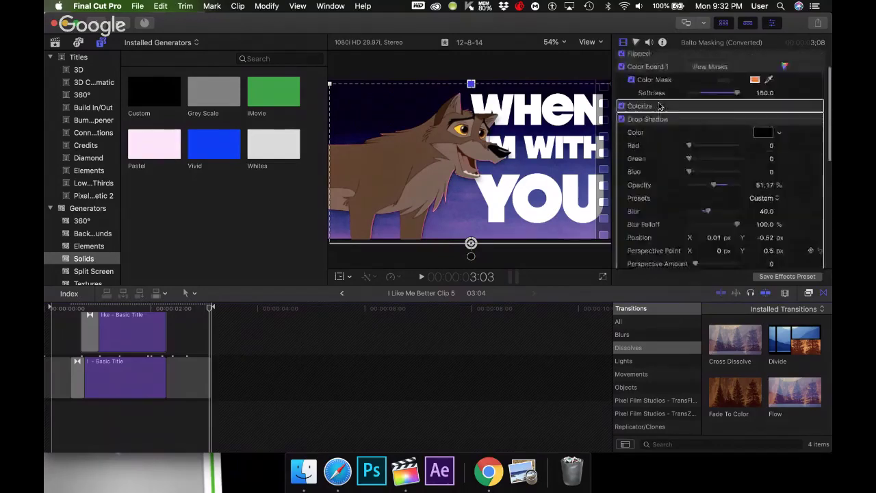
{"action": "scroll", "coordinate": [275, 398], "scroll_direction": "up", "scroll_amount": 3}
- Delete the "when", "I'm", "with" and "you" title storylines from I Like Me Better Clip 5
{"action": "left_click", "coordinate": [98, 438]}
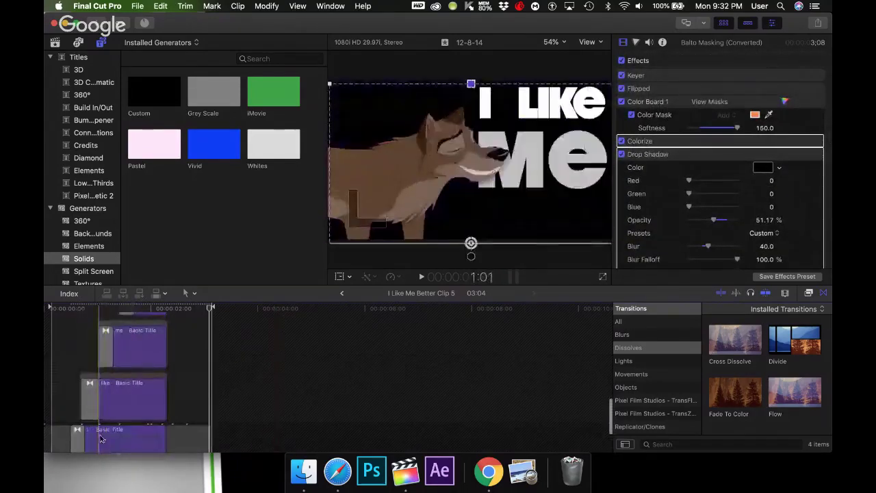
{"action": "left_click", "coordinate": [134, 394]}
{"action": "scroll", "coordinate": [134, 393], "scroll_direction": "up", "scroll_amount": 5}
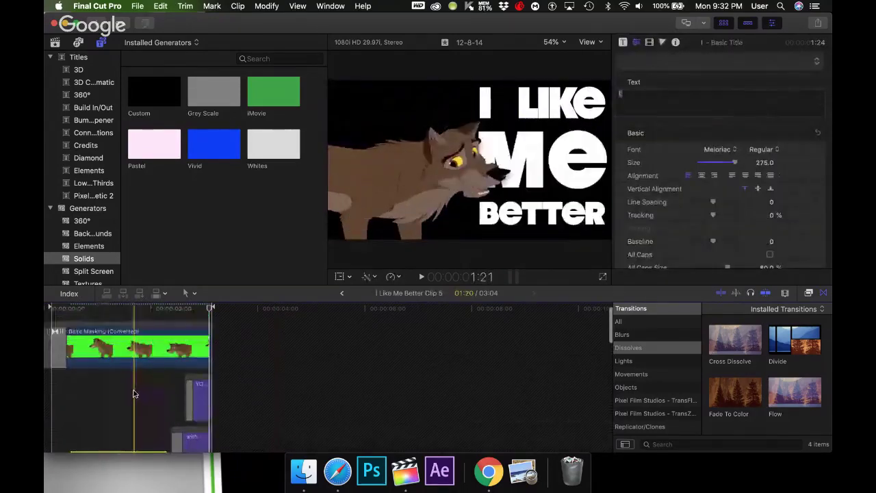
{"action": "scroll", "coordinate": [135, 393], "scroll_direction": "up", "scroll_amount": 2}
{"action": "left_click", "coordinate": [179, 365]}
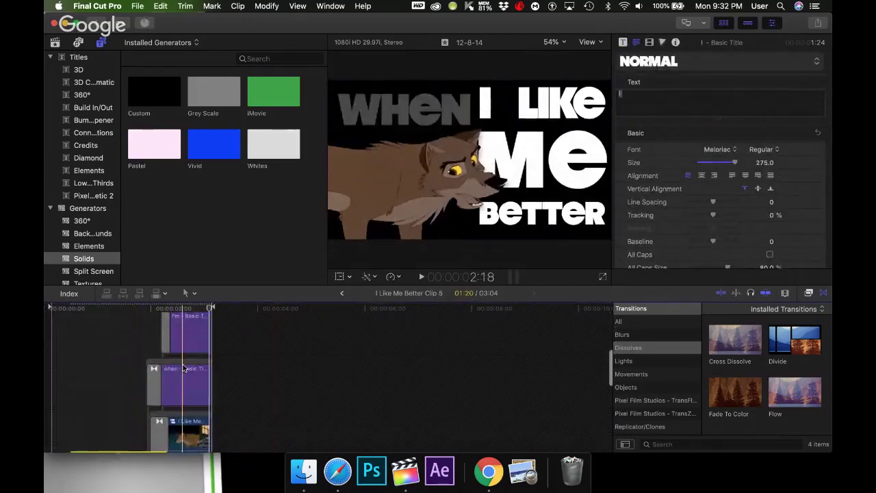
{"action": "scroll", "coordinate": [178, 365], "scroll_direction": "up", "scroll_amount": 2}
{"action": "scroll", "coordinate": [179, 364], "scroll_direction": "down", "scroll_amount": 3}
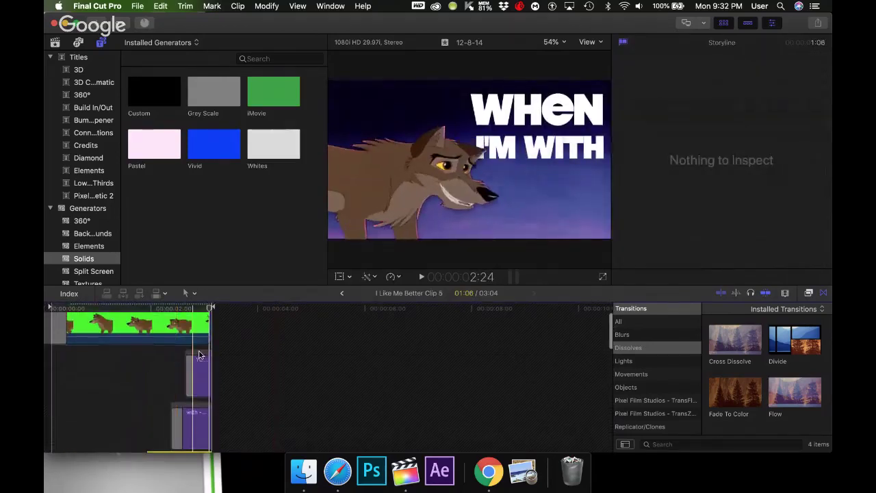
{"action": "key", "text": "Delete"}
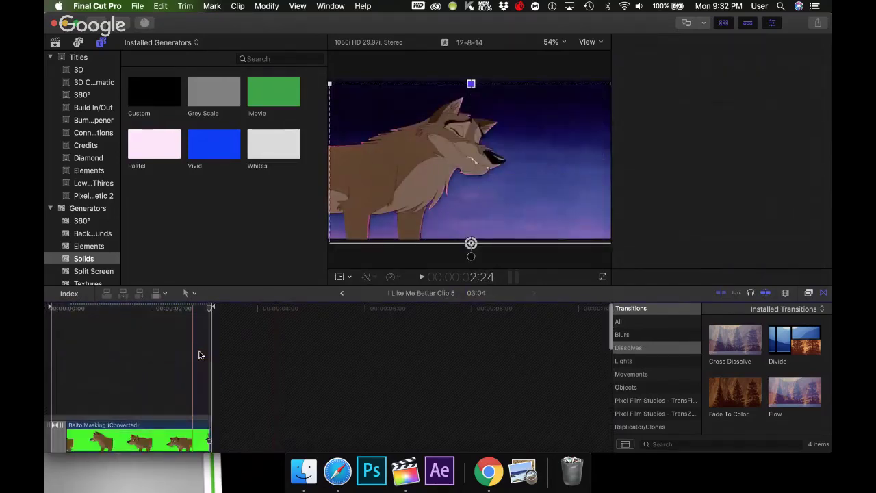
- Shorten the Balto Masking (Converted) storyline in I Like Me Better Clip 5 to 2:07
{"action": "scroll", "coordinate": [199, 354], "scroll_direction": "up", "scroll_amount": 3}
{"action": "left_click", "coordinate": [152, 336]}
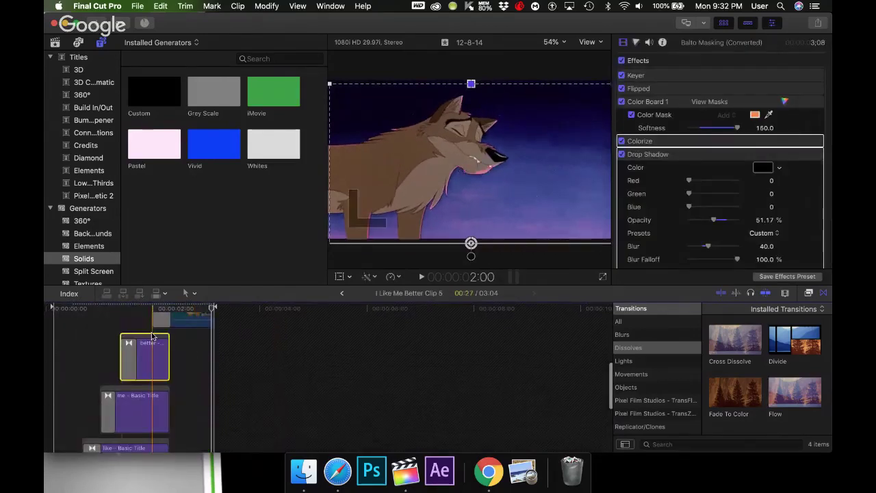
{"action": "scroll", "coordinate": [164, 349], "scroll_direction": "down", "scroll_amount": 3}
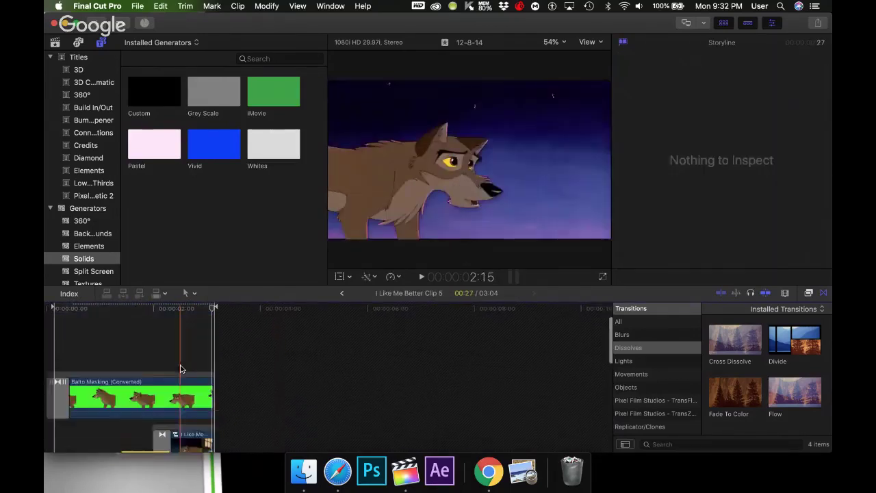
{"action": "scroll", "coordinate": [180, 369], "scroll_direction": "down", "scroll_amount": 2}
{"action": "left_click_drag", "start_coordinate": [72, 352], "coordinate": [94, 349]}
{"action": "key", "text": "super+t"}
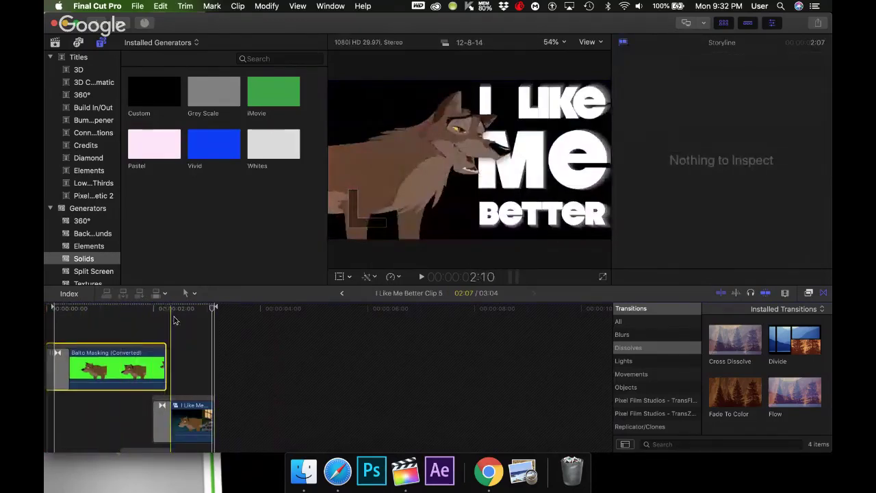
- Move the I Like Me Better Clip storyline earlier to end together with the Balto Masking (Converted) storyline, and select its clip
{"action": "left_click", "coordinate": [180, 370]}
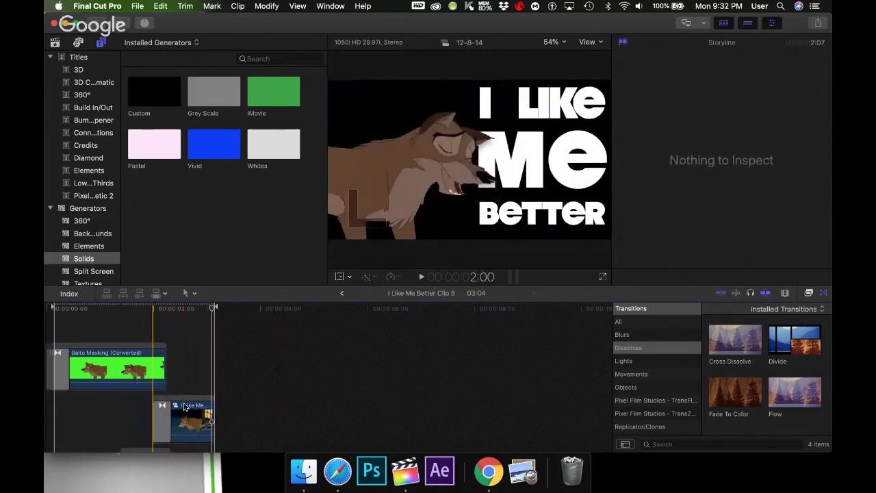
{"action": "left_click_drag", "start_coordinate": [183, 406], "coordinate": [154, 399]}
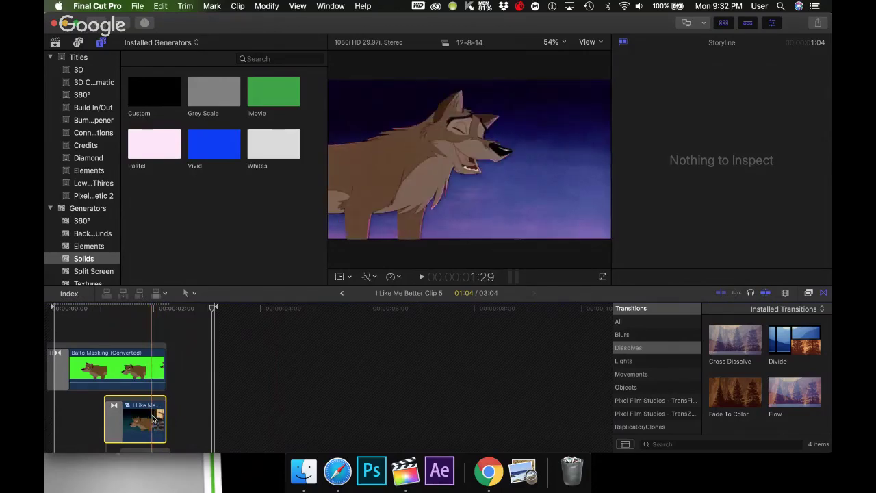
{"action": "scroll", "coordinate": [153, 419], "scroll_direction": "down", "scroll_amount": 4}
{"action": "left_click_drag", "start_coordinate": [140, 335], "coordinate": [133, 407]}
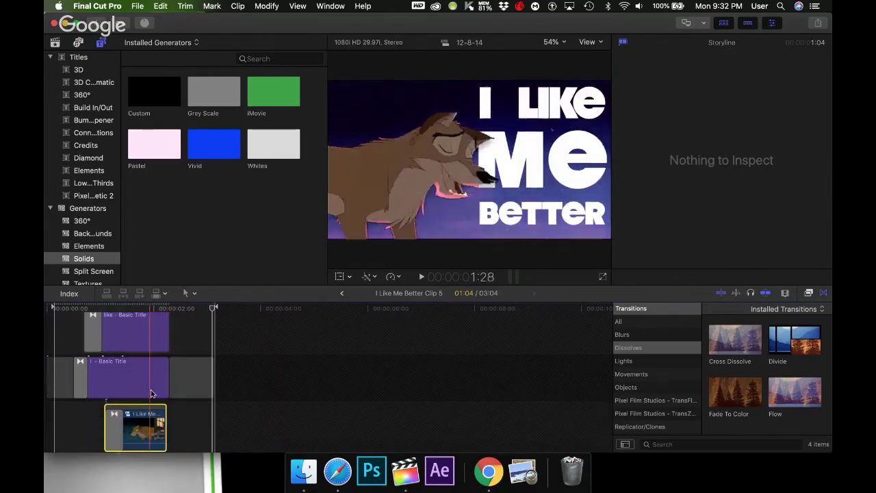
{"action": "key", "text": "super+equal"}
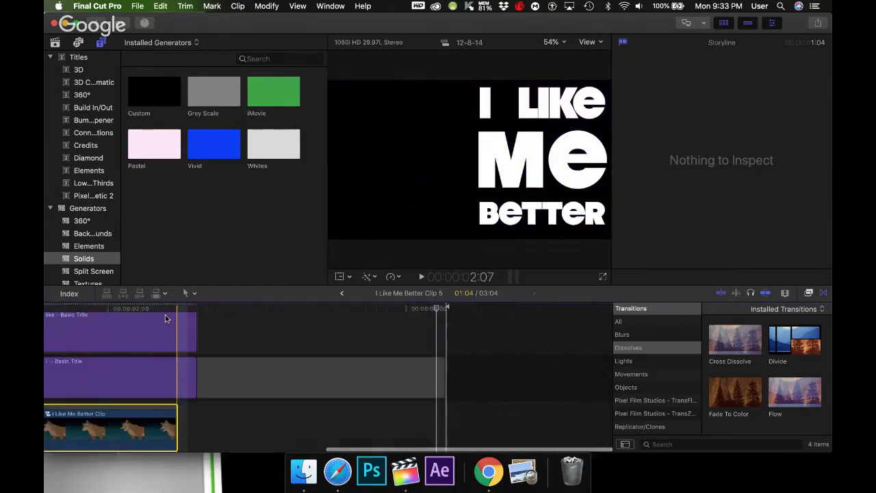
{"action": "key", "text": "super+equal"}
{"action": "left_click_drag", "start_coordinate": [180, 409], "coordinate": [203, 410]}
{"action": "left_click", "coordinate": [161, 415]}
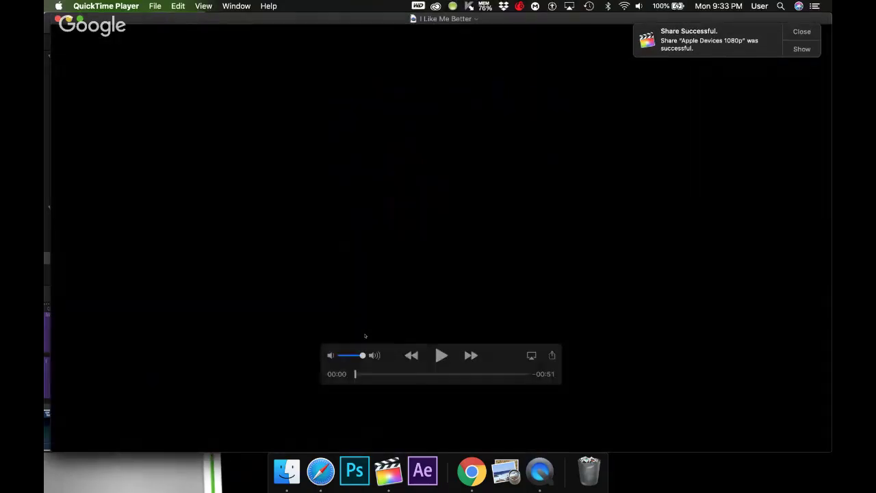
- View the exported I Like Me Better video in QuickTime Player at 00:30, close it, and return to the Final Cut Pro timeline
{"action": "left_click_drag", "start_coordinate": [411, 374], "coordinate": [454, 374]}
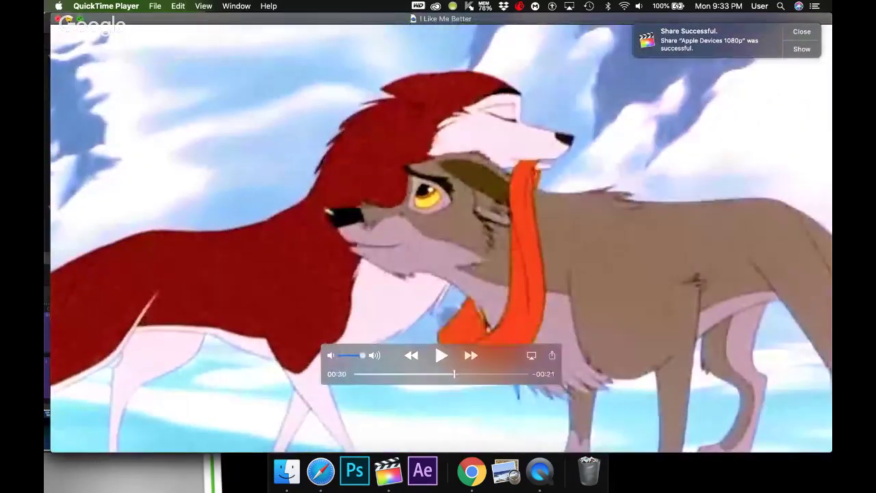
{"action": "key", "text": "super+w"}
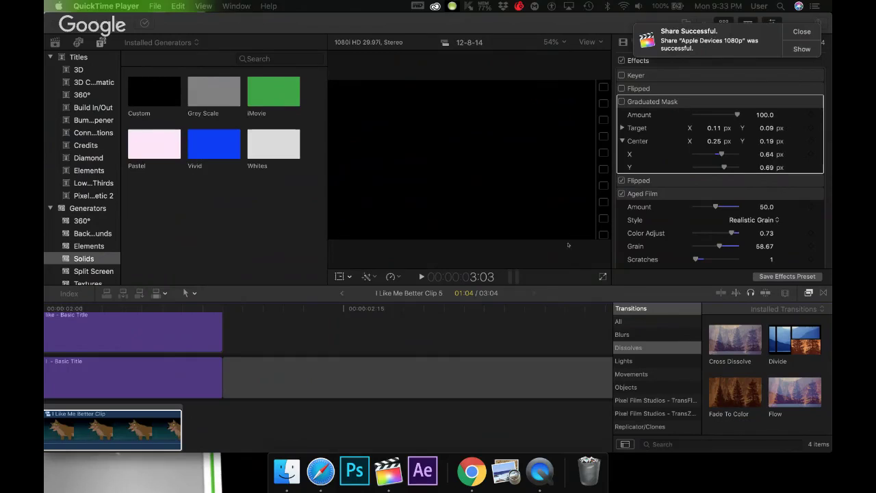
{"action": "left_click", "coordinate": [112, 311]}
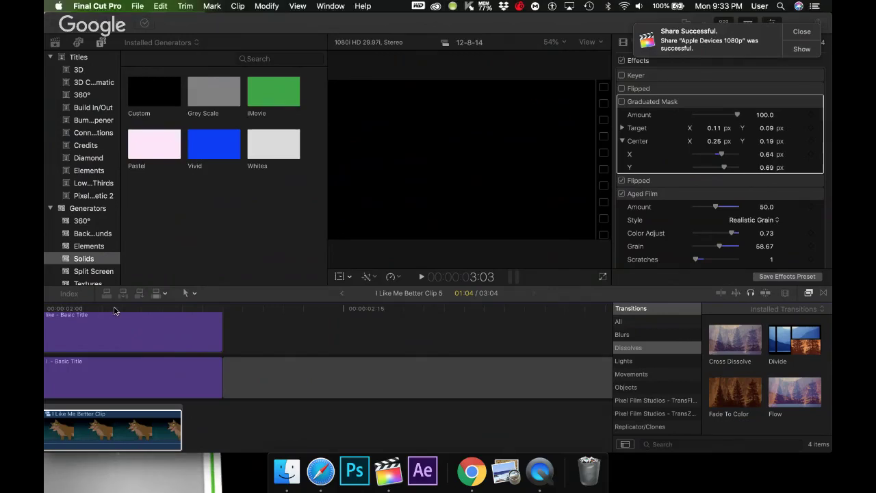
{"action": "left_click", "coordinate": [798, 32]}
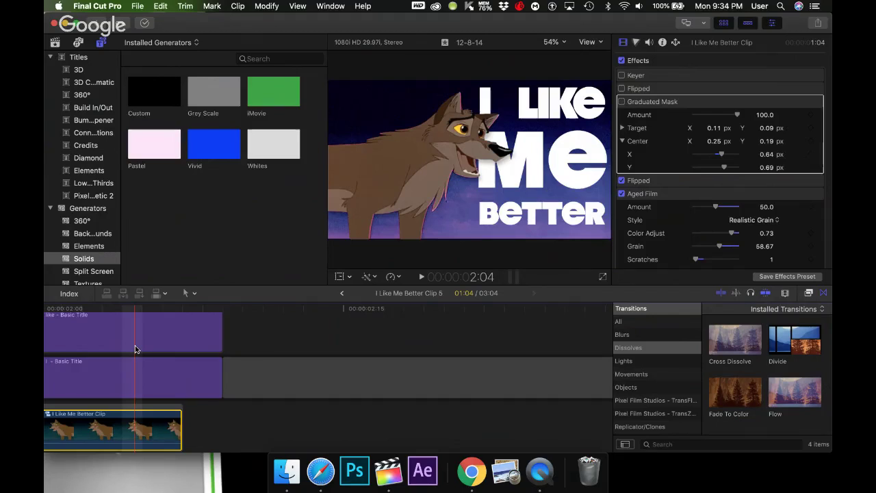
{"action": "scroll", "coordinate": [135, 345], "scroll_direction": "up", "scroll_amount": 5}
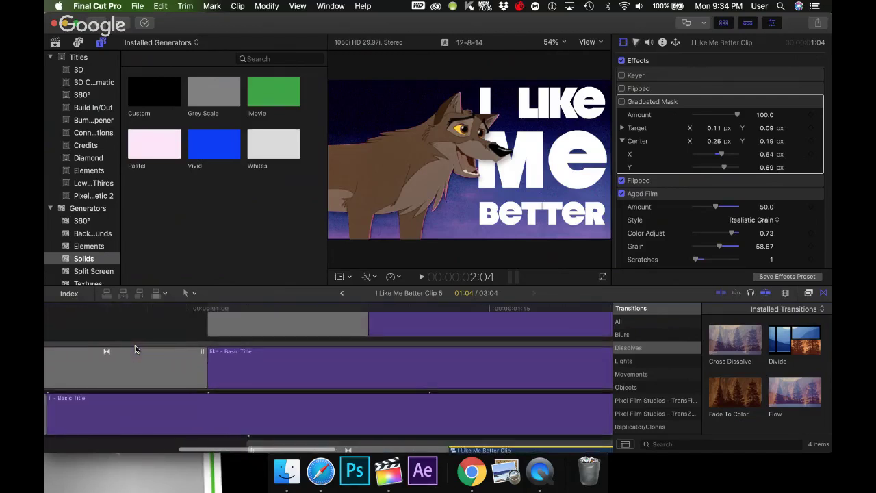